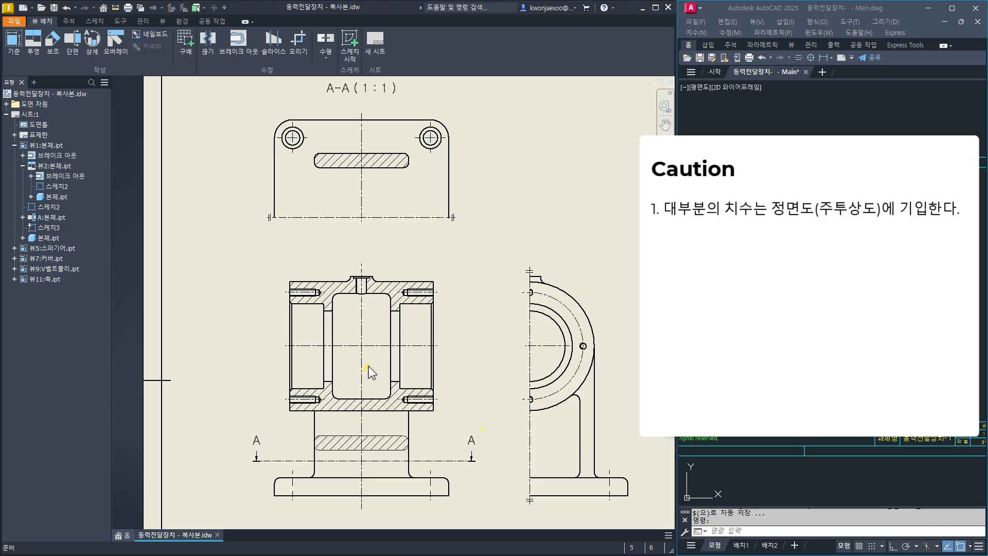
Draw short temporary yellow pen marks over section A-A, the side view and the front view.
left_click_drag(344, 190, 391, 190)
left_click_drag(520, 373, 577, 373)
left_click_drag(344, 371, 392, 367)
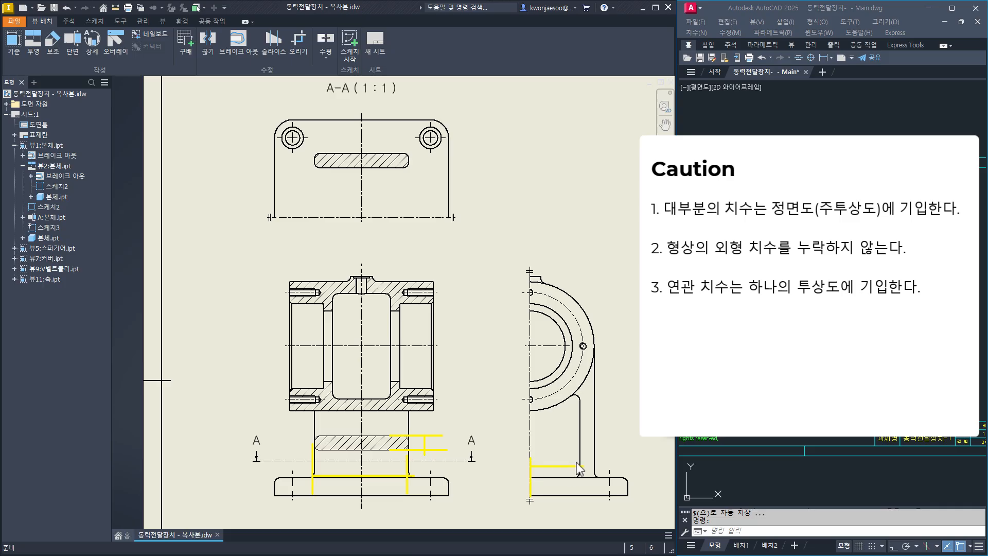
Sketch yellow dimension lines for the rib's size and position on the side view and section A-A, and clear the markup.
left_click_drag(531, 483, 532, 508)
left_click_drag(590, 458, 597, 522)
mouse_move(410, 163)
left_mouse_down()
mouse_move(410, 238)
mouse_move(453, 237)
left_mouse_up()
left_click_drag(314, 164, 313, 194)
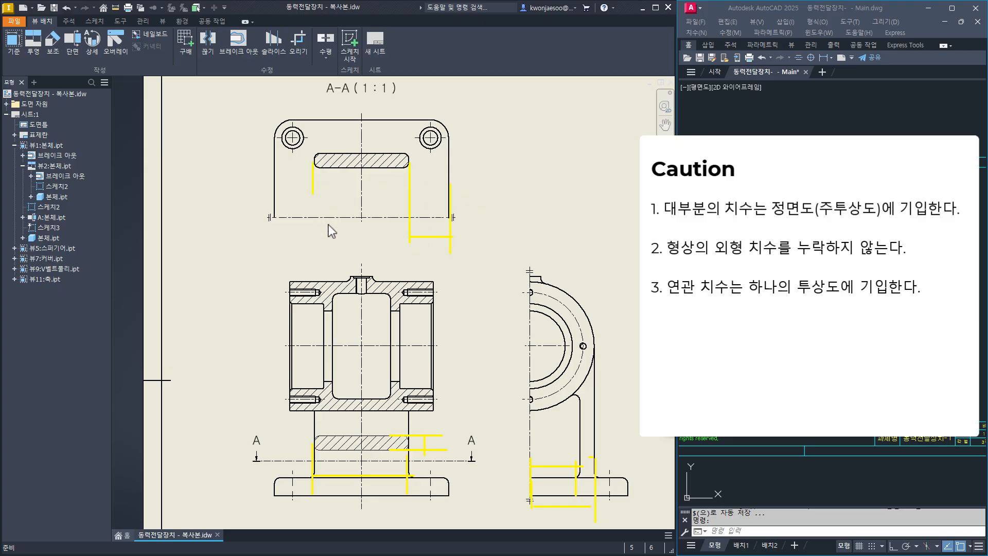
mouse_move(314, 233)
left_mouse_down()
mouse_move(417, 237)
mouse_move(479, 216)
left_mouse_up()
mouse_move(408, 171)
left_mouse_down()
mouse_move(480, 171)
mouse_move(466, 222)
left_mouse_up()
mouse_move(408, 154)
left_mouse_down()
mouse_move(465, 152)
mouse_move(466, 173)
left_mouse_up()
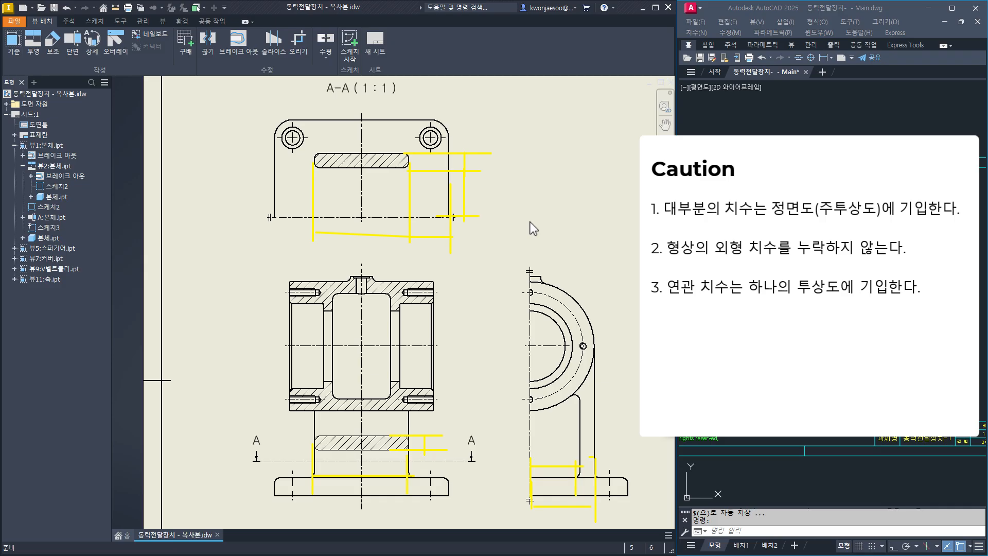
key("Escape")
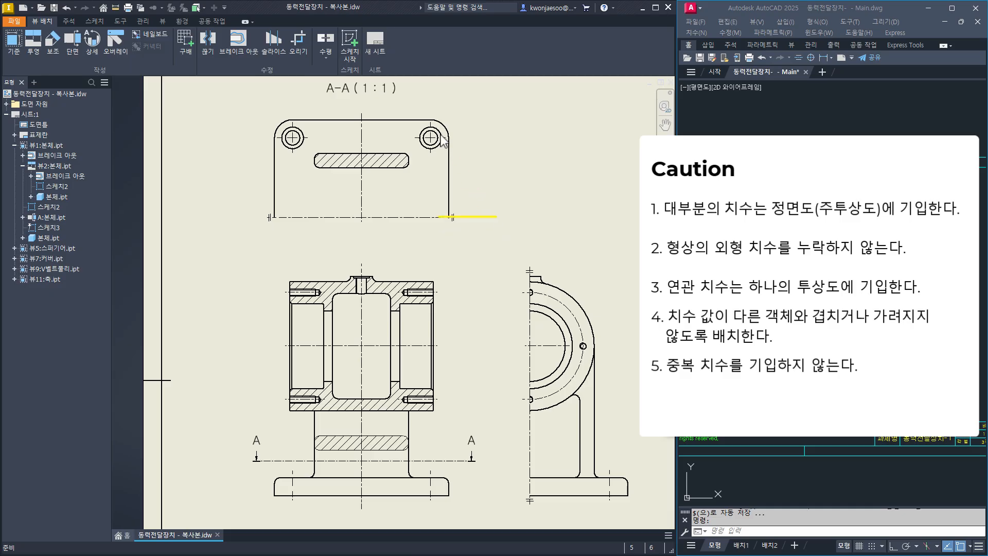
Mark the plate's half depth on section A-A and the base's half width on the side view in yellow, and clear the markup.
left_click_drag(474, 108, 474, 217)
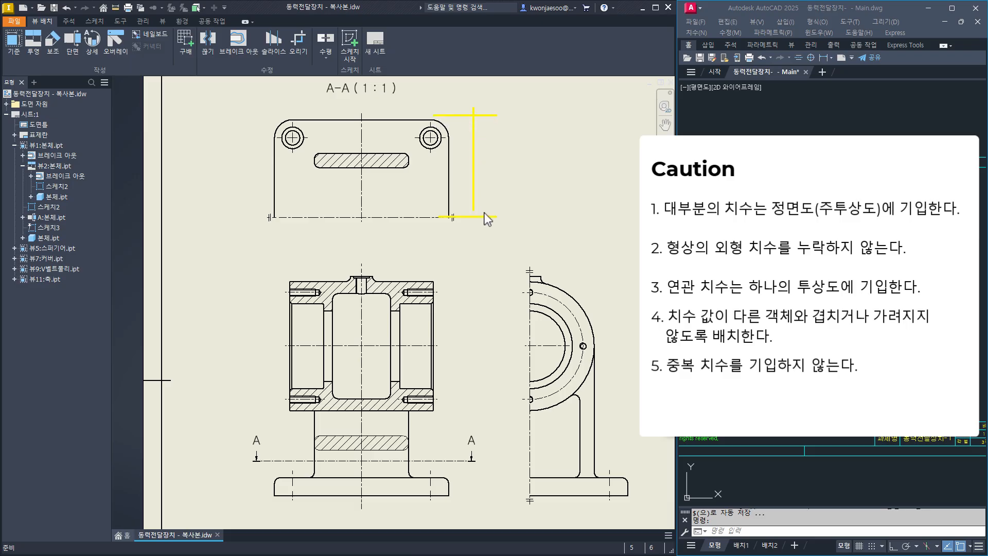
mouse_move(529, 489)
left_mouse_down()
mouse_move(531, 528)
mouse_move(631, 505)
left_mouse_up()
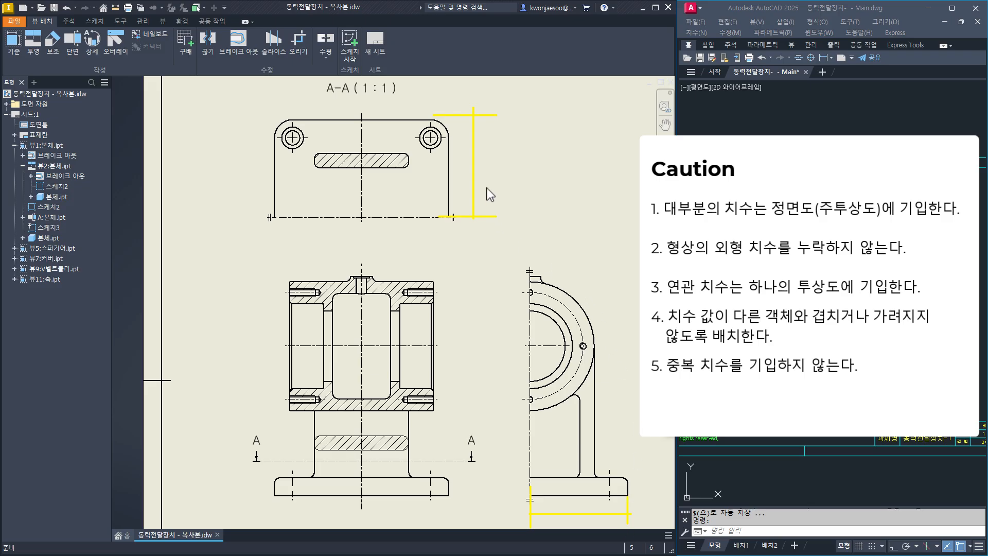
left_click(460, 144)
left_click_drag(572, 499, 591, 525)
key("Escape")
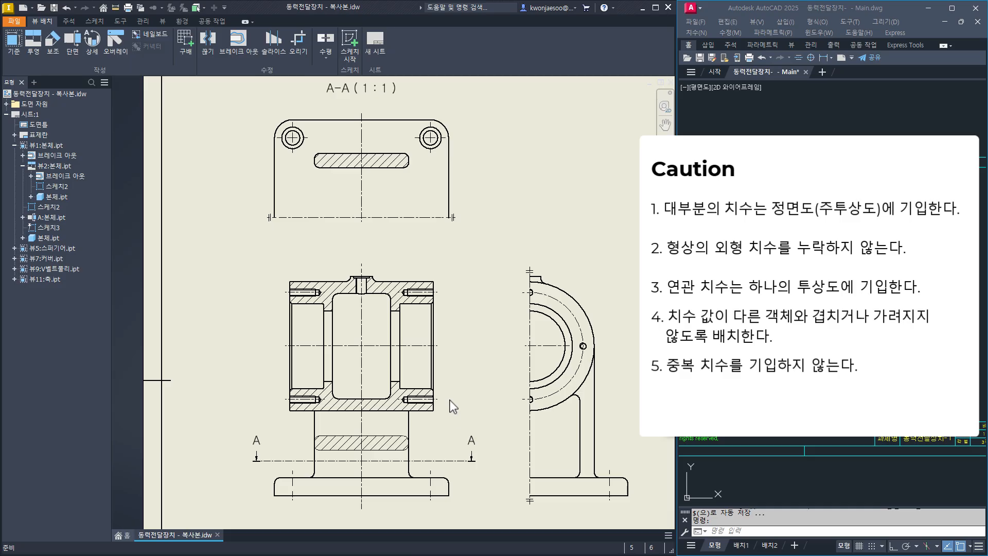
Sketch yellow horizontal dimension lines across section A-A for the rib edges and the overall plate width.
left_click_drag(452, 192, 452, 247)
left_click_drag(409, 164, 408, 246)
left_click_drag(315, 163, 315, 248)
mouse_move(275, 204)
left_mouse_down()
mouse_move(274, 247)
mouse_move(452, 230)
mouse_move(448, 215)
mouse_move(449, 284)
left_mouse_up()
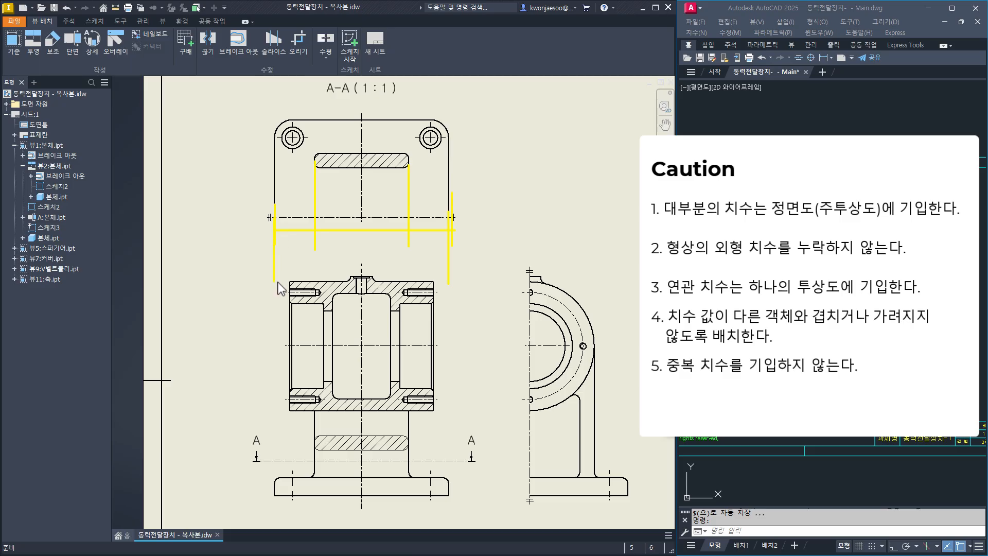
left_click_drag(278, 258, 452, 259)
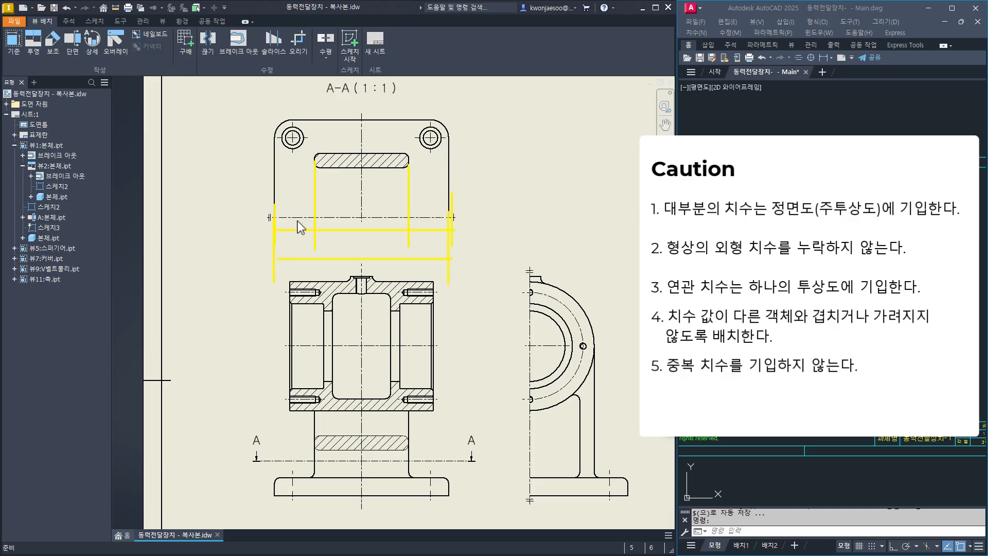
left_click_drag(297, 220, 287, 244)
left_click_drag(441, 221, 423, 242)
mouse_move(284, 221)
left_mouse_down()
mouse_move(280, 235)
mouse_move(304, 236)
left_mouse_up()
Undo all the yellow pen marks drawn around section A-A.
key("ctrl+z")
key("ctrl+z")
key("ctrl+z")
key("ctrl+z")
key("ctrl+z")
key("ctrl+z")
key("ctrl+z")
key("ctrl+z")
key("ctrl+z")
key("ctrl+z")
key("ctrl+z")
key("ctrl+z")
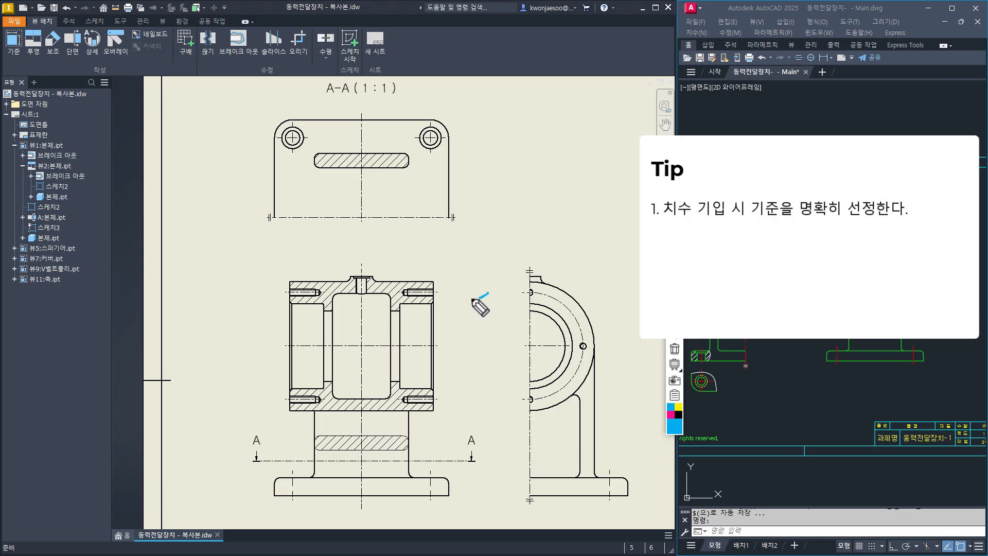
Sketch blue dimension lines on the front view for the base width, base thickness, rib offset and height up to the cylindrical body.
mouse_move(487, 295)
left_mouse_down()
mouse_move(489, 264)
mouse_move(488, 295)
left_mouse_up()
left_click_drag(449, 492, 449, 513)
mouse_move(408, 465)
left_mouse_down()
mouse_move(407, 509)
mouse_move(449, 508)
left_mouse_up()
left_click_drag(273, 487, 274, 534)
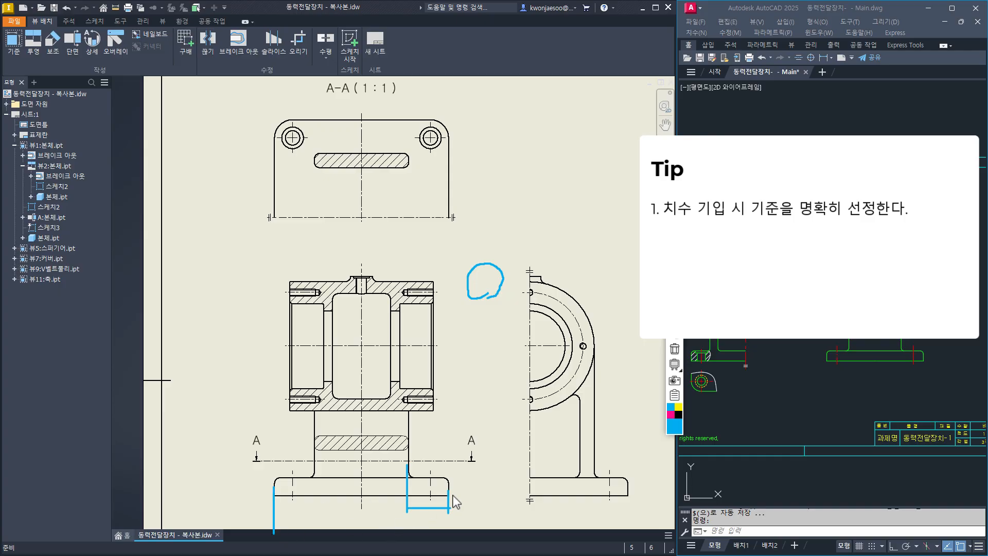
left_click_drag(449, 511, 448, 522)
mouse_move(273, 523)
left_mouse_down()
mouse_move(444, 524)
mouse_move(428, 493)
mouse_move(475, 500)
mouse_move(472, 482)
mouse_move(466, 502)
left_mouse_up()
mouse_move(419, 413)
left_mouse_down()
mouse_move(506, 413)
mouse_move(495, 502)
mouse_move(481, 502)
mouse_move(508, 501)
left_mouse_up()
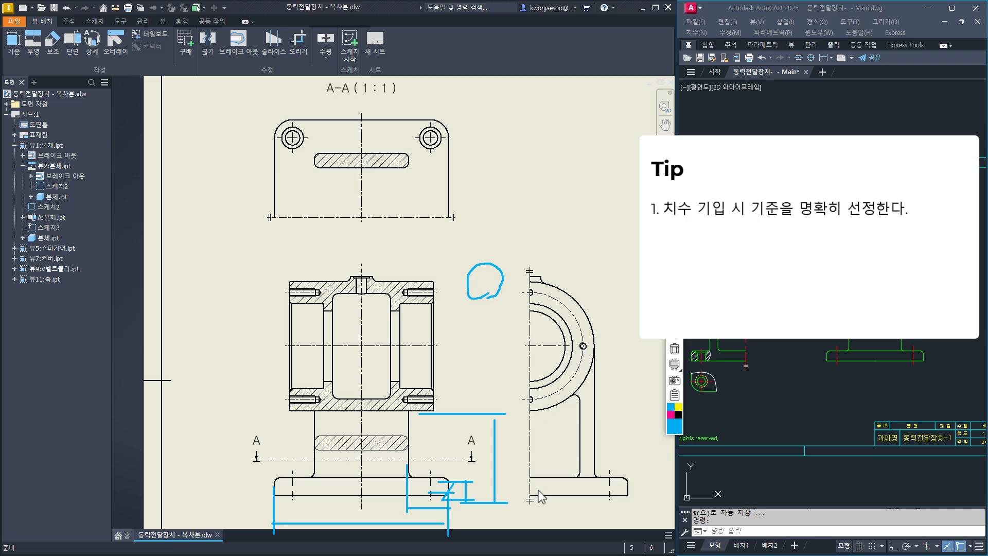
Sketch blue dimension lines on the side view for the widths from the centreline and the bore centre height from the base.
mouse_move(536, 490)
left_mouse_down()
mouse_move(524, 506)
mouse_move(580, 496)
mouse_move(579, 523)
mouse_move(529, 542)
left_mouse_up()
left_click_drag(598, 467, 598, 542)
left_click_drag(535, 527, 606, 526)
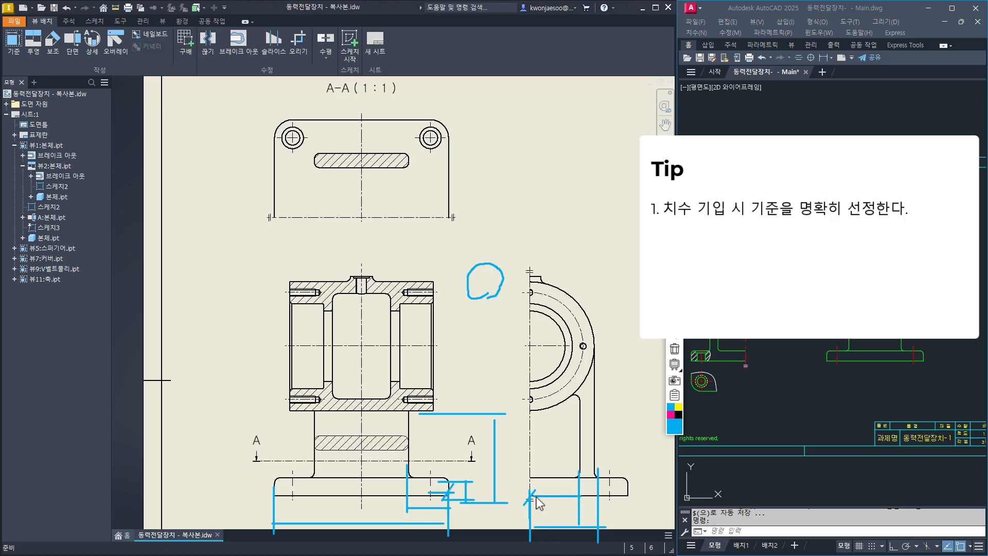
left_click_drag(536, 496, 507, 496)
mouse_move(532, 347)
left_mouse_down()
mouse_move(511, 347)
mouse_move(519, 488)
left_mouse_up()
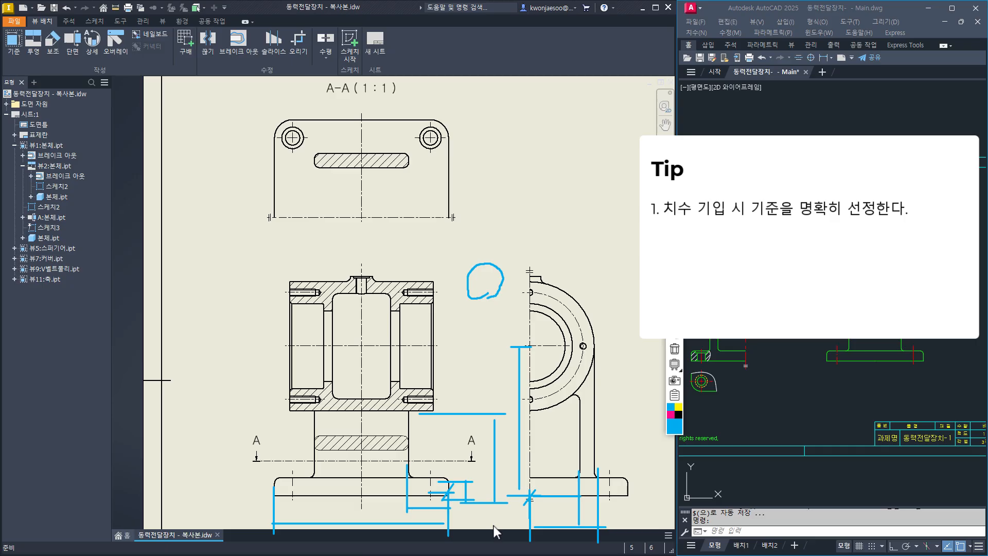
Sketch blue dimension lines locating the rib from section A-A's lower corner, and clear all the markup.
left_click_drag(454, 212, 433, 235)
mouse_move(451, 207)
left_mouse_down()
mouse_move(451, 252)
mouse_move(443, 213)
mouse_move(406, 213)
left_mouse_up()
left_click_drag(405, 166, 405, 249)
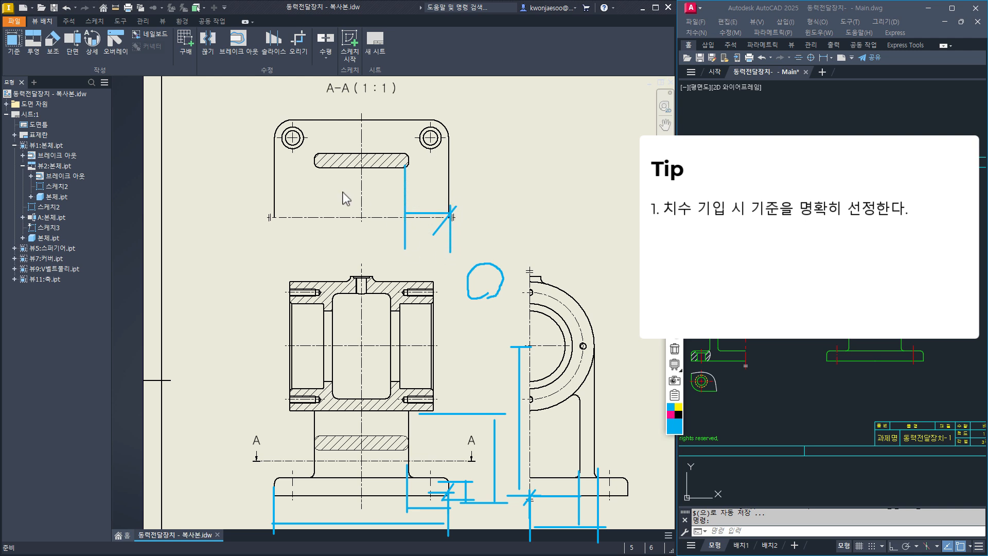
left_click_drag(315, 160, 314, 236)
left_click_drag(450, 235, 323, 235)
left_click_drag(454, 215, 497, 215)
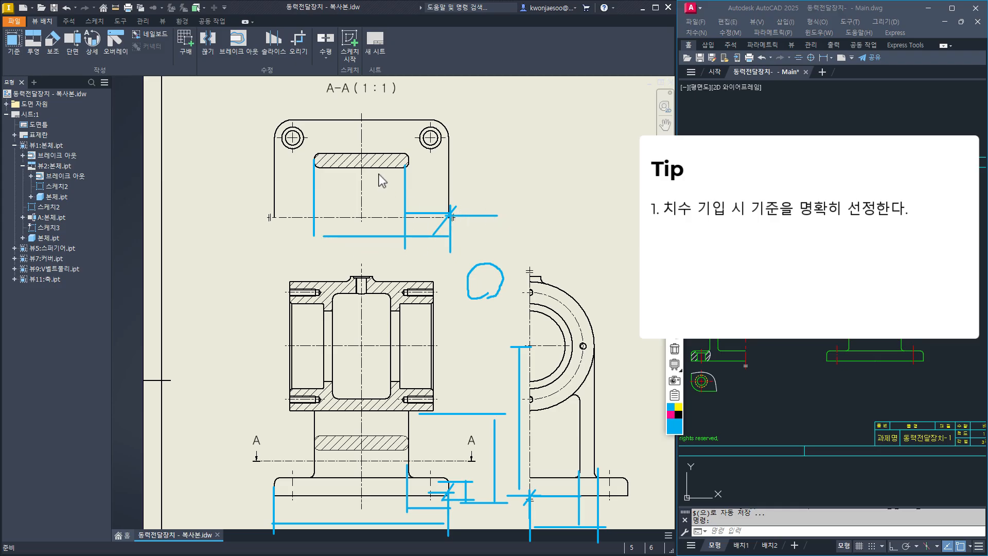
mouse_move(405, 167)
left_mouse_down()
mouse_move(469, 169)
mouse_move(462, 223)
left_mouse_up()
mouse_move(398, 151)
left_mouse_down()
mouse_move(502, 151)
mouse_move(487, 216)
left_mouse_up()
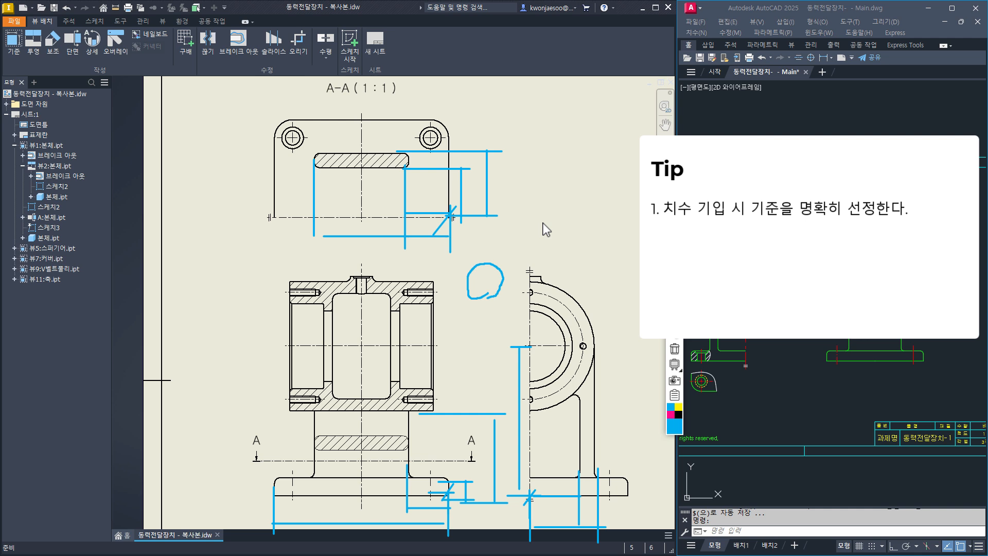
key("ctrl+shift+7")
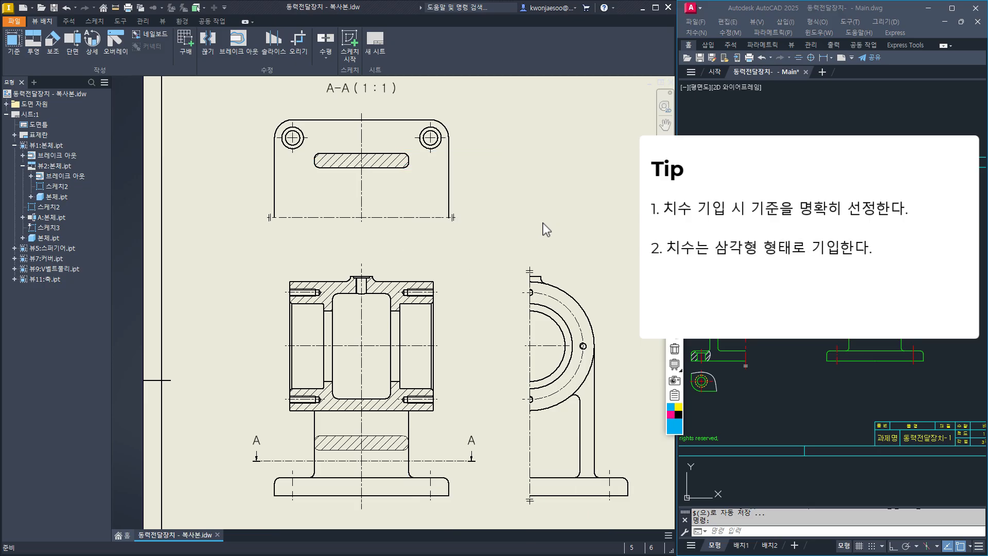
Draw two yellow triangles on the front view, one pointing at the bore axis and one at the base's underside centre.
left_click(678, 408)
mouse_move(288, 346)
left_mouse_down()
mouse_move(240, 286)
mouse_move(210, 267)
left_mouse_up()
left_click_drag(287, 346, 204, 429)
left_click_drag(207, 269, 206, 429)
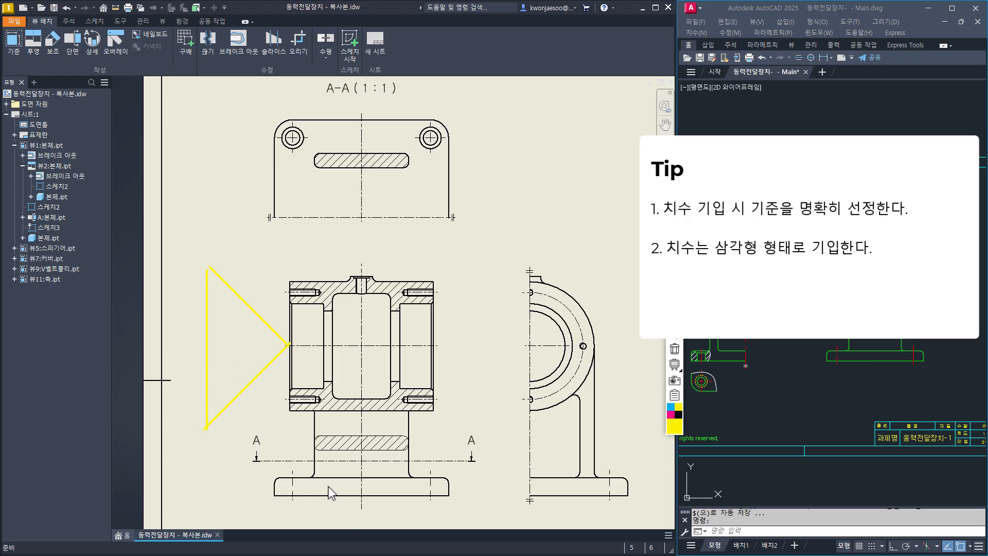
left_click_drag(363, 496, 308, 550)
left_click_drag(359, 496, 409, 548)
left_click_drag(310, 549, 409, 549)
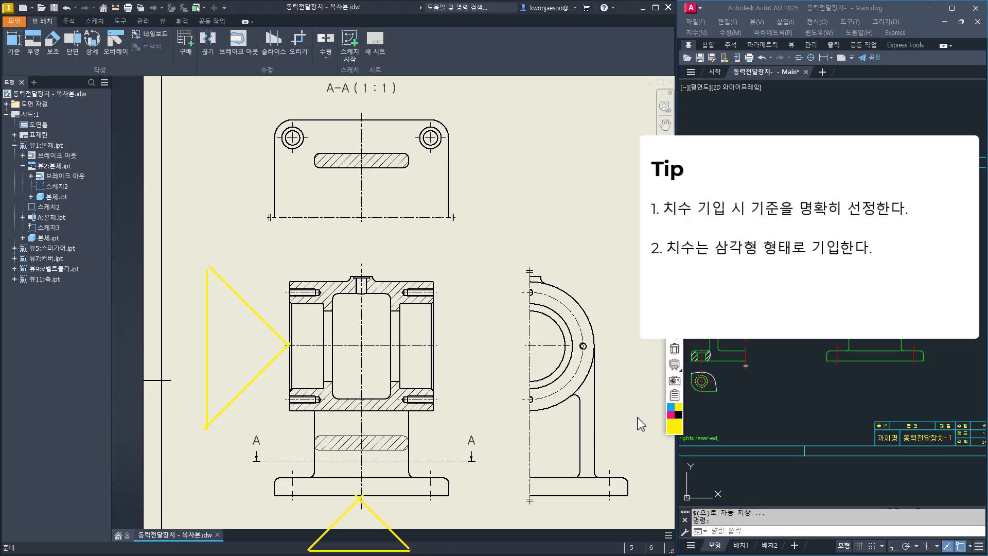
Sketch nested blue dimension lines for the inner and bearing bore diameters beside the front view.
left_click(671, 407)
left_click_drag(328, 311, 261, 311)
left_click_drag(329, 382, 252, 381)
left_click_drag(266, 313, 265, 382)
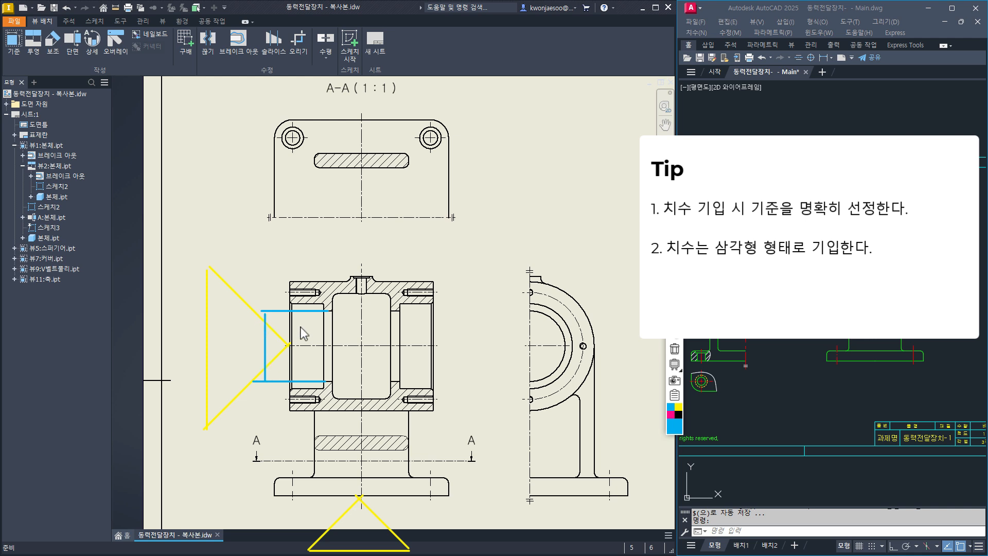
left_click_drag(307, 303, 242, 302)
left_click_drag(309, 390, 241, 390)
left_click_drag(247, 303, 247, 396)
Sketch a blue dimension line for the body's outer diameter on the front view, and trace the adjacent yellow triangle in blue.
left_click_drag(302, 278, 224, 278)
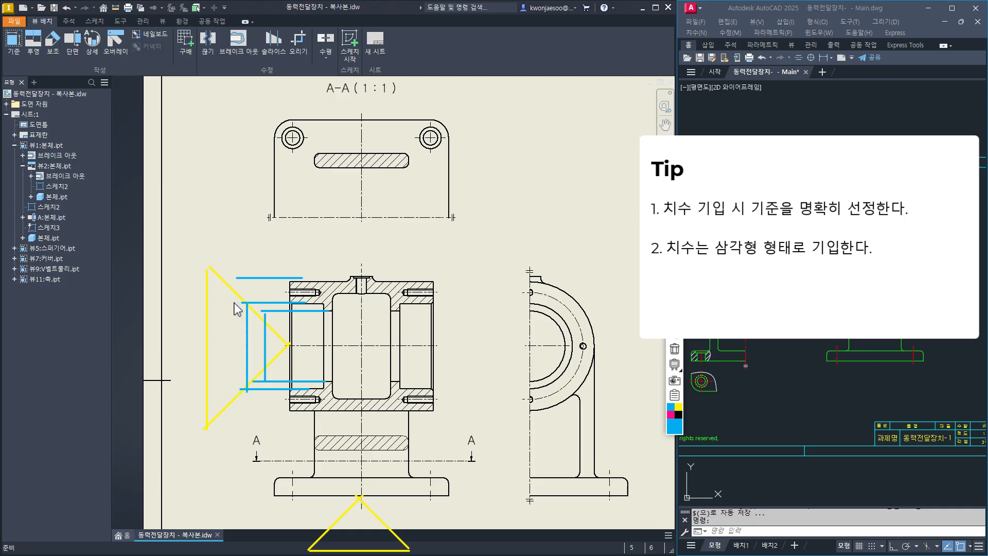
left_click_drag(303, 410, 218, 410)
left_click_drag(235, 281, 234, 420)
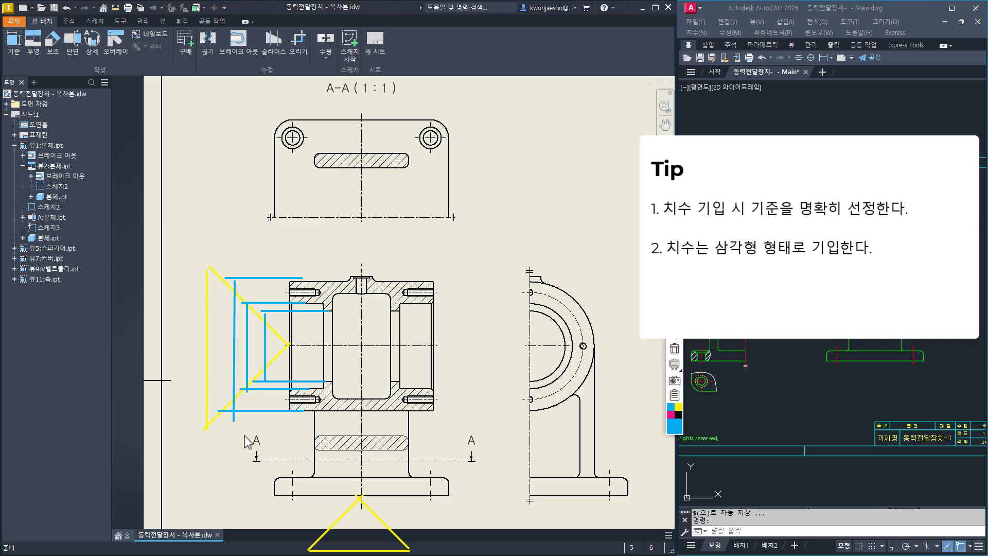
left_click_drag(287, 342, 205, 273)
left_click_drag(290, 344, 206, 427)
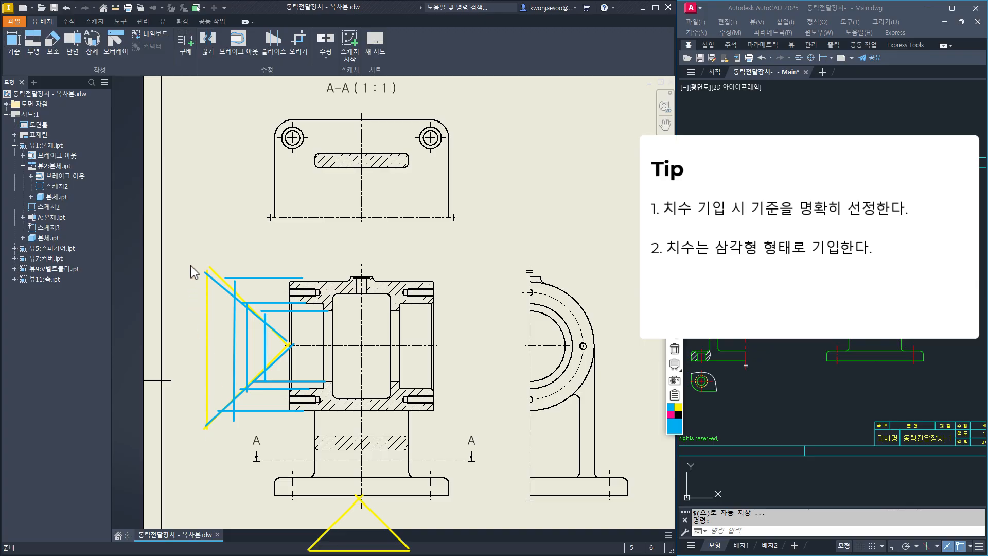
left_click_drag(205, 267, 206, 427)
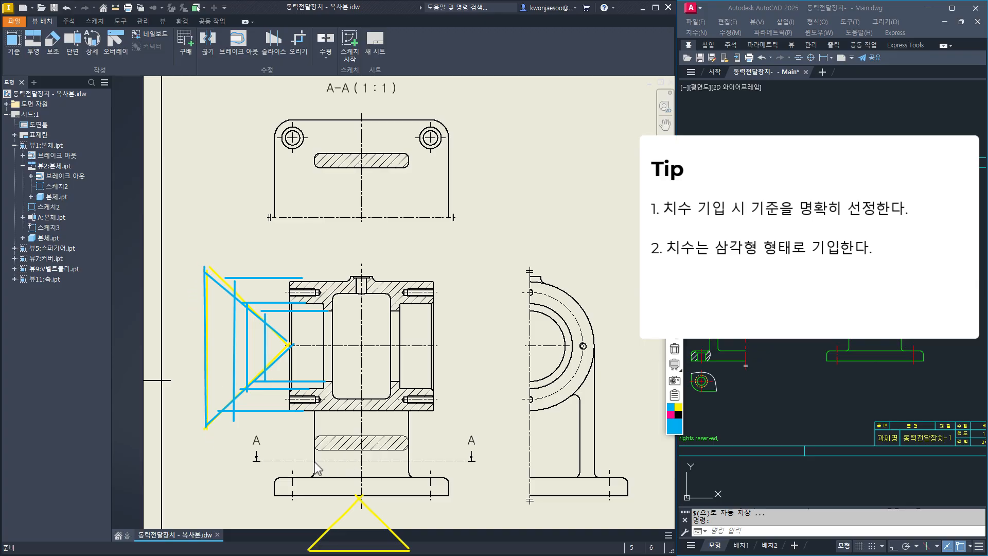
Sketch blue dimension lines for the rib width and base width beneath the front view, and outline their triangular arrangement.
left_click_drag(315, 451, 315, 529)
mouse_move(412, 455)
left_mouse_down()
mouse_move(415, 542)
mouse_move(314, 529)
left_mouse_up()
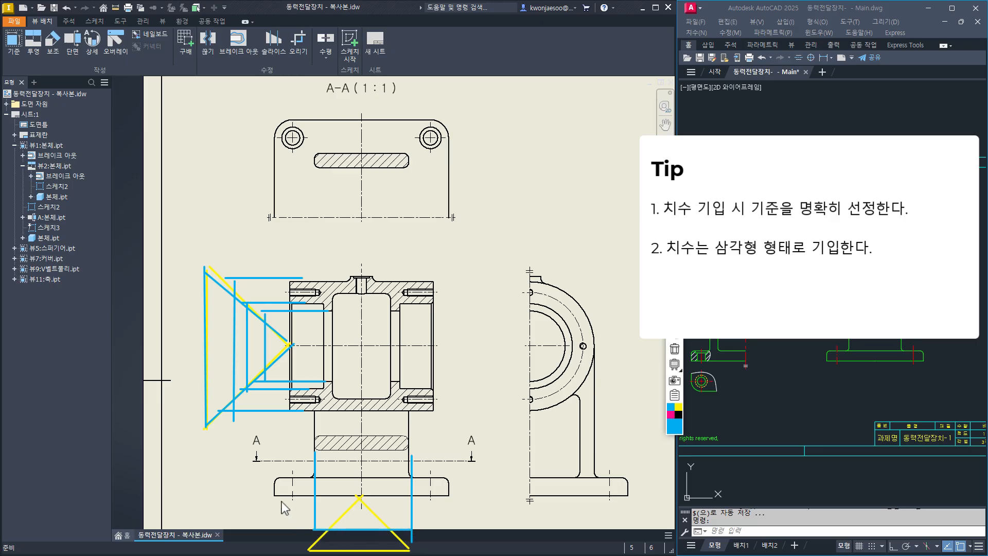
left_click_drag(271, 485, 272, 541)
left_click_drag(446, 489, 445, 542)
left_click_drag(284, 539, 444, 539)
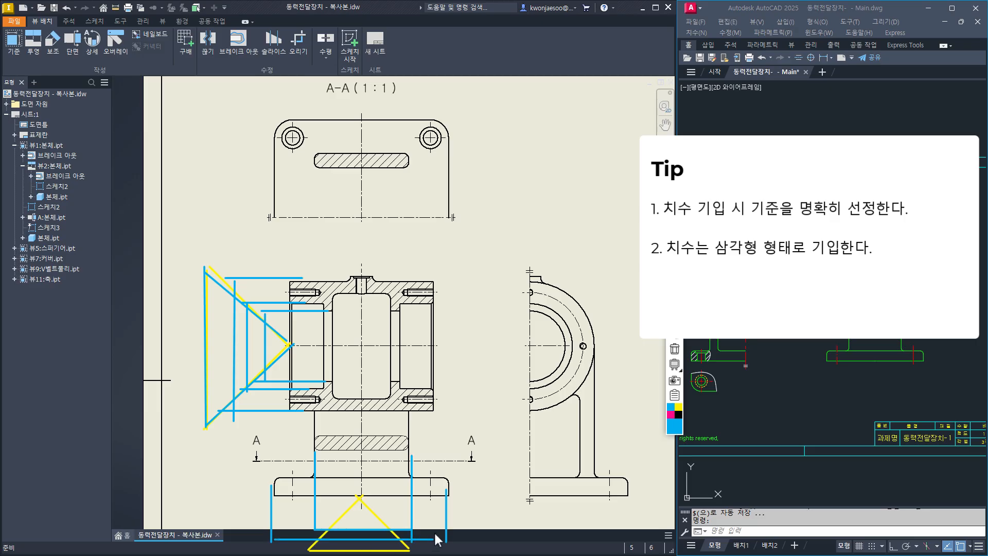
left_click_drag(360, 497, 261, 543)
mouse_move(361, 498)
left_mouse_down()
mouse_move(440, 532)
mouse_move(240, 545)
left_mouse_up()
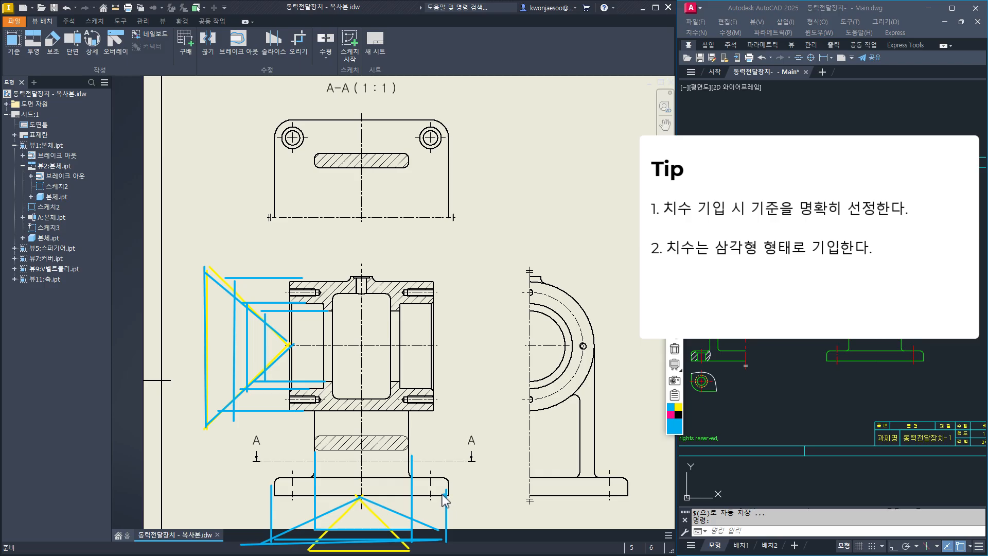
Sketch blue height dimension lines from the base to the body and bore axis, and mark the base's lower corner in yellow.
mouse_move(441, 493)
left_mouse_down()
mouse_move(483, 493)
mouse_move(469, 478)
mouse_move(463, 497)
mouse_move(497, 493)
left_mouse_up()
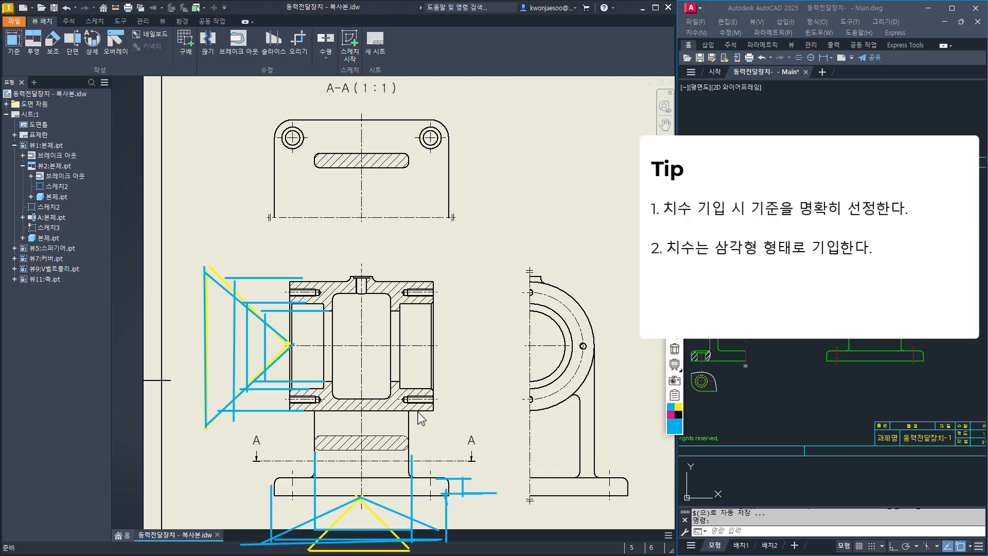
mouse_move(417, 411)
left_mouse_down()
mouse_move(482, 411)
mouse_move(475, 493)
left_mouse_up()
mouse_move(434, 348)
left_mouse_down()
mouse_move(505, 349)
mouse_move(493, 494)
left_mouse_up()
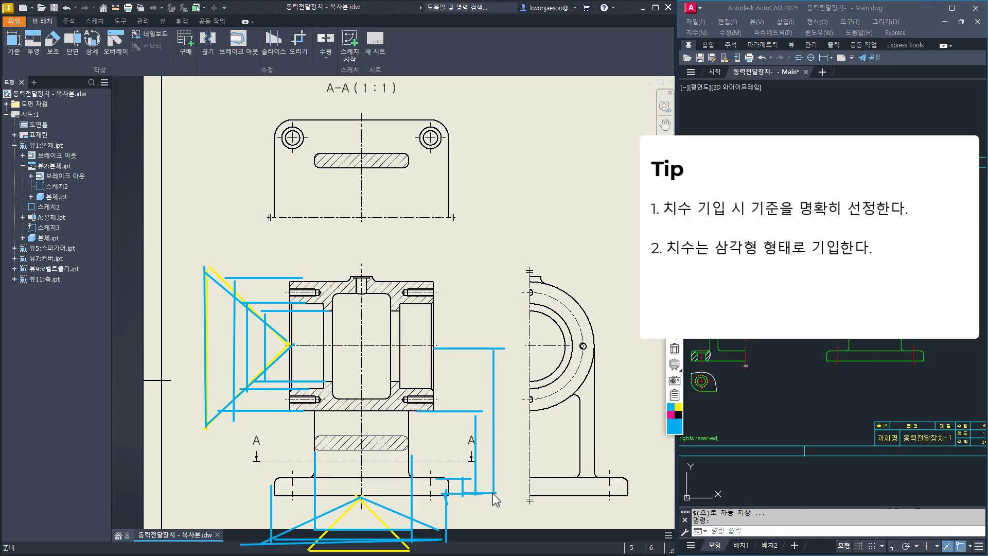
left_click(679, 407)
mouse_move(444, 495)
left_mouse_down()
mouse_move(500, 493)
mouse_move(496, 355)
mouse_move(454, 498)
left_mouse_up()
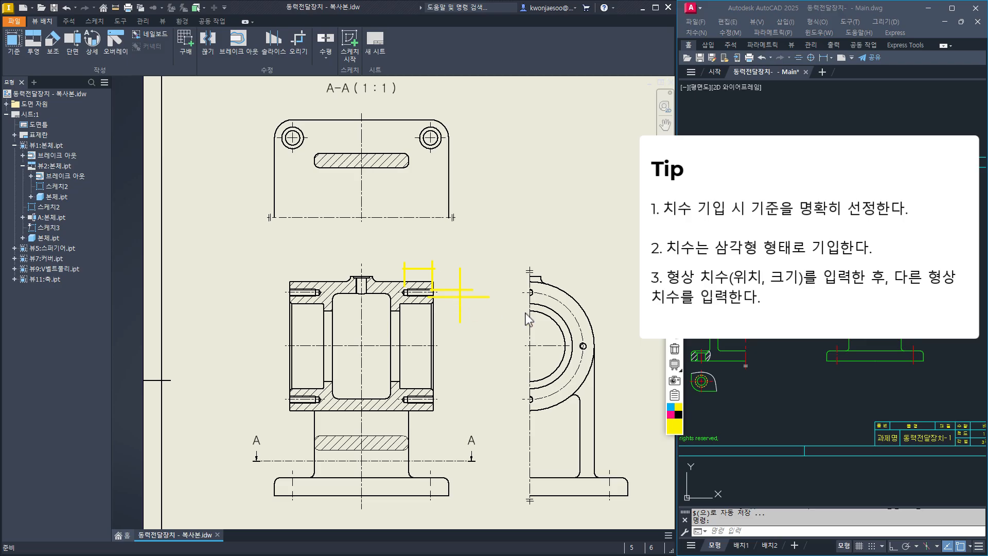
Trace the side view's bolt-hole circle in yellow with a leader mark, and clear all the markup.
mouse_move(540, 294)
left_mouse_down()
mouse_move(572, 319)
mouse_move(553, 312)
mouse_move(562, 301)
mouse_move(579, 378)
mouse_move(530, 399)
left_mouse_up()
mouse_move(558, 299)
left_mouse_down()
mouse_move(592, 284)
mouse_move(574, 310)
left_mouse_up()
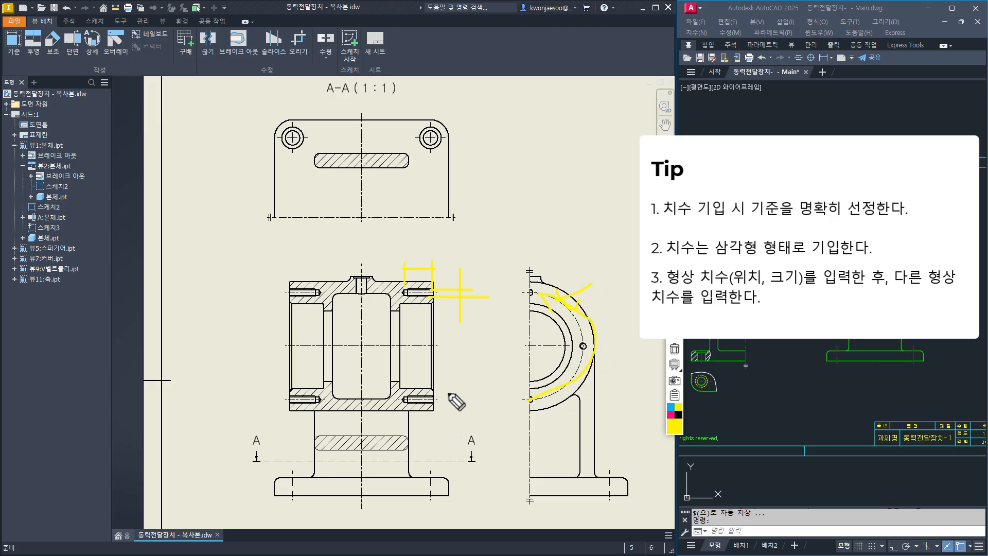
key("ctrl+shift+7")
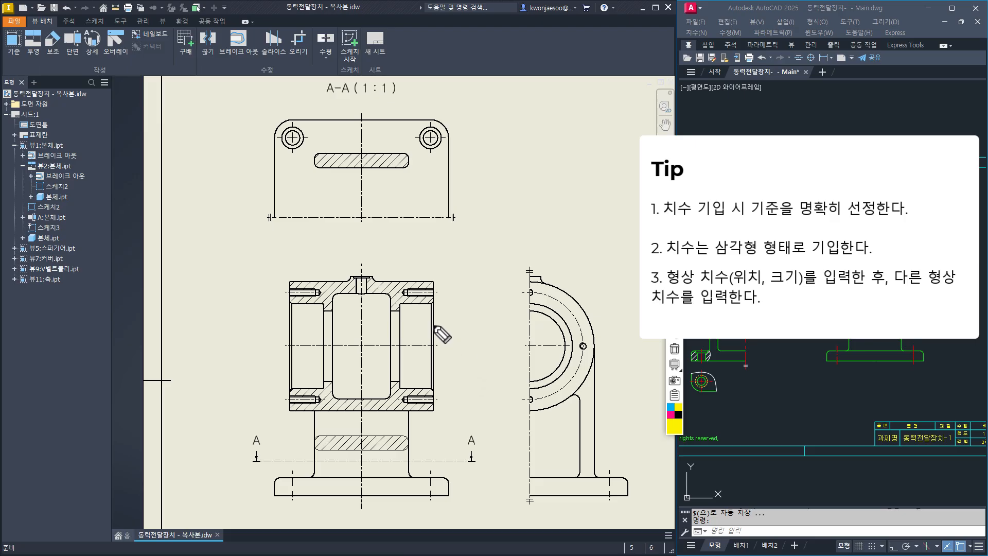
Sketch yellow dimension marks for the diameter and depth of the front view's upper tapped hole beside the outer face.
mouse_move(427, 297)
left_mouse_down()
mouse_move(459, 297)
mouse_move(459, 286)
mouse_move(446, 310)
left_mouse_up()
left_click_drag(428, 270, 435, 298)
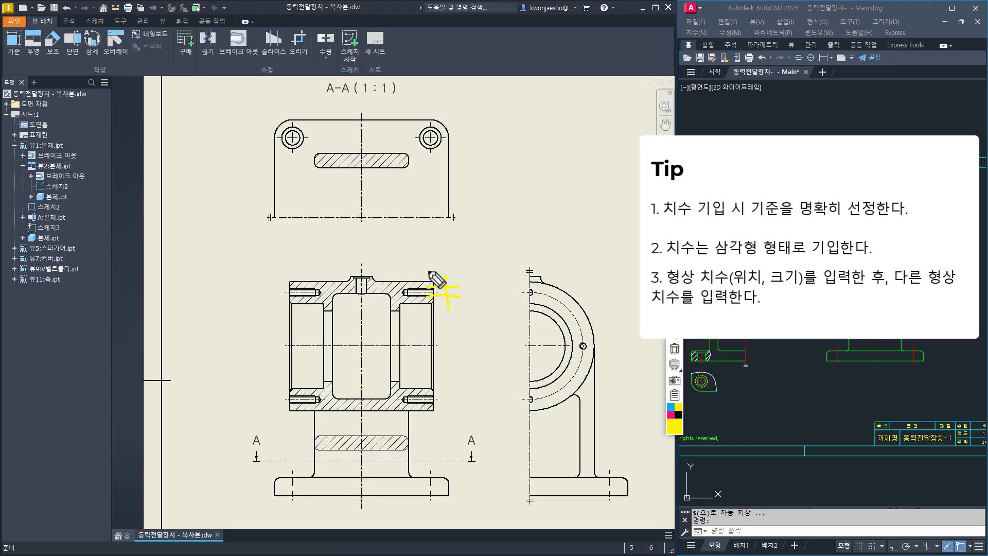
mouse_move(406, 267)
left_mouse_down()
mouse_move(409, 294)
mouse_move(436, 278)
left_mouse_up()
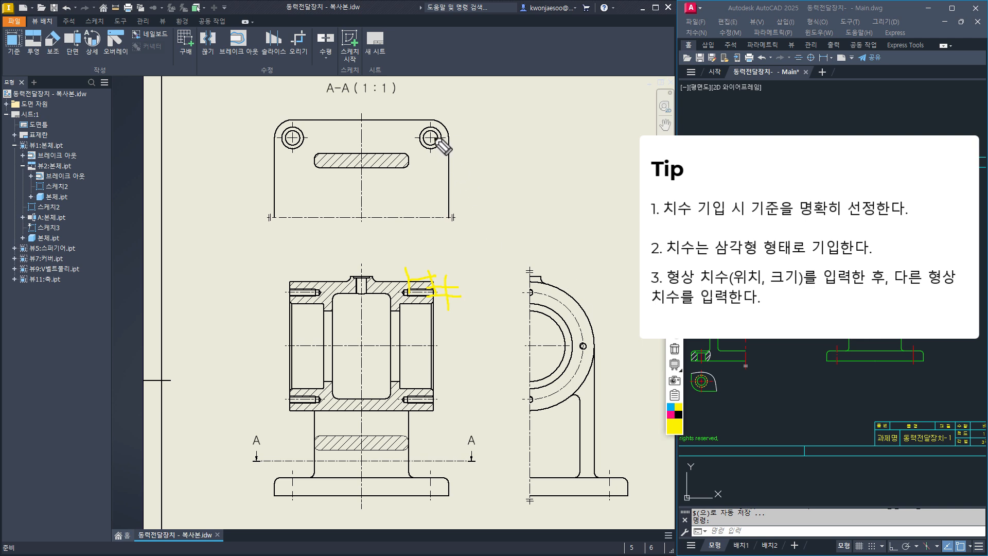
Sketch yellow dimension marks for the bolt hole's height above the centreline and the spacing between both holes in section A-A.
mouse_move(438, 138)
left_mouse_down()
mouse_move(492, 138)
mouse_move(458, 216)
mouse_move(495, 217)
left_mouse_up()
mouse_move(452, 166)
left_mouse_down()
mouse_move(447, 105)
mouse_move(429, 113)
mouse_move(428, 101)
mouse_move(453, 113)
left_mouse_up()
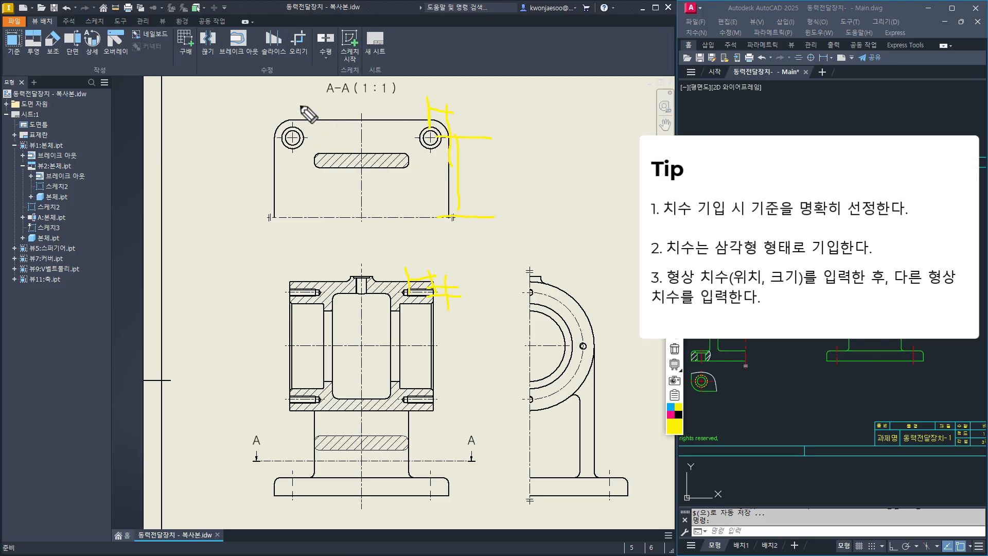
mouse_move(283, 97)
left_mouse_down()
mouse_move(283, 132)
mouse_move(309, 115)
mouse_move(428, 109)
left_mouse_up()
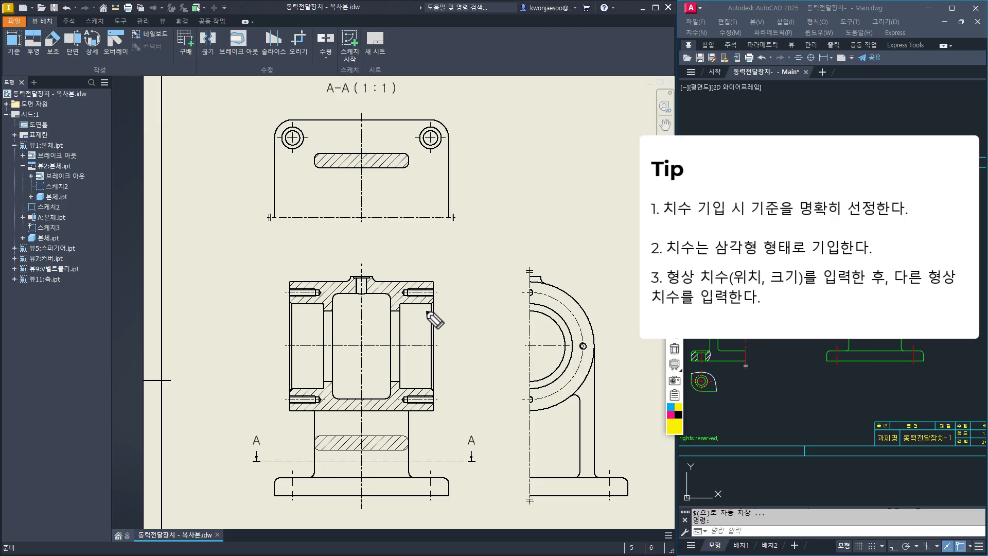
Mark the front view's tapped hole and side view's bolt circle in yellow, then sketch the section view's corner, hole spacing and hole height marks.
mouse_move(428, 297)
left_mouse_down()
mouse_move(469, 295)
mouse_move(457, 284)
mouse_move(451, 302)
mouse_move(430, 252)
mouse_move(410, 262)
mouse_move(437, 265)
left_mouse_up()
left_click_drag(550, 295, 590, 263)
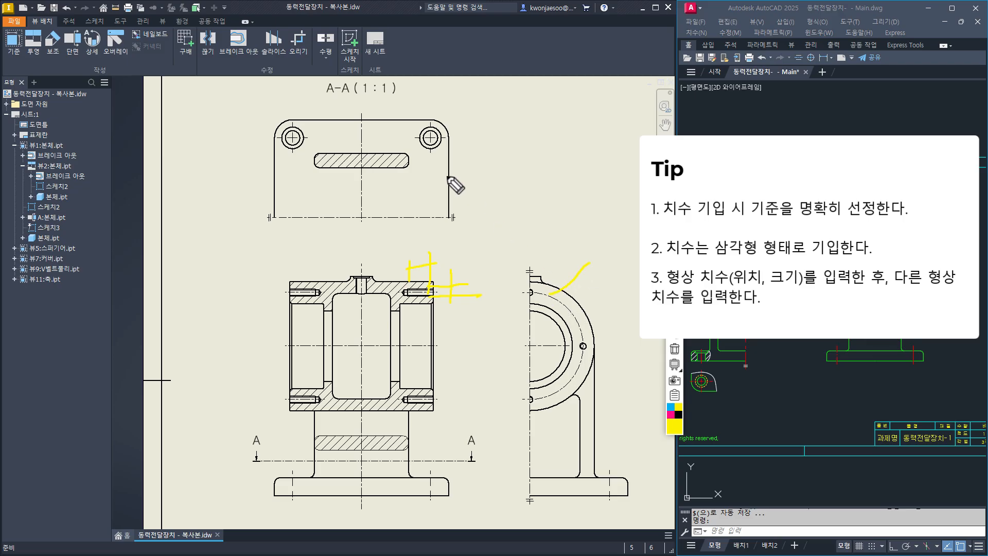
mouse_move(451, 164)
left_mouse_down()
mouse_move(437, 98)
mouse_move(461, 111)
left_mouse_up()
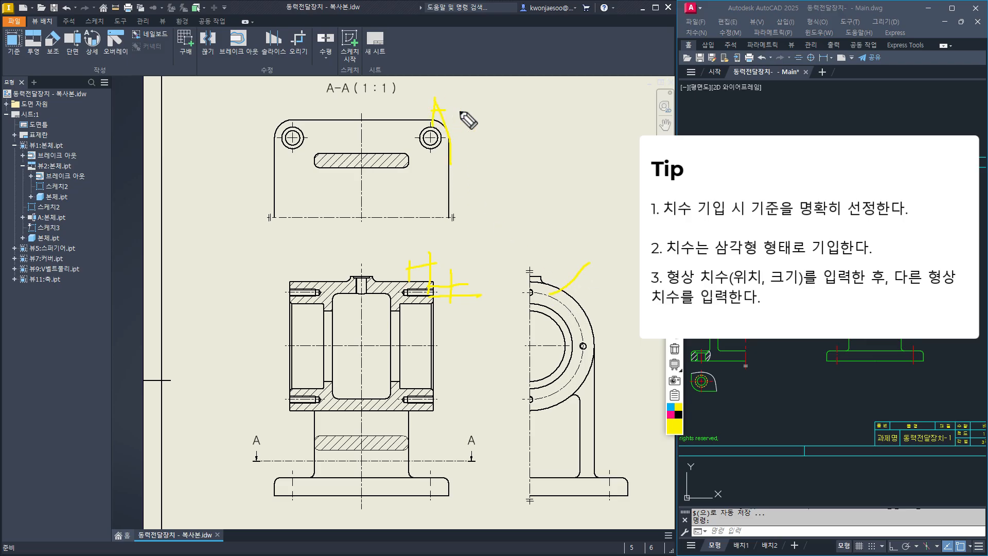
mouse_move(295, 124)
left_mouse_down()
mouse_move(289, 97)
mouse_move(351, 105)
left_mouse_up()
left_click_drag(453, 94, 290, 107)
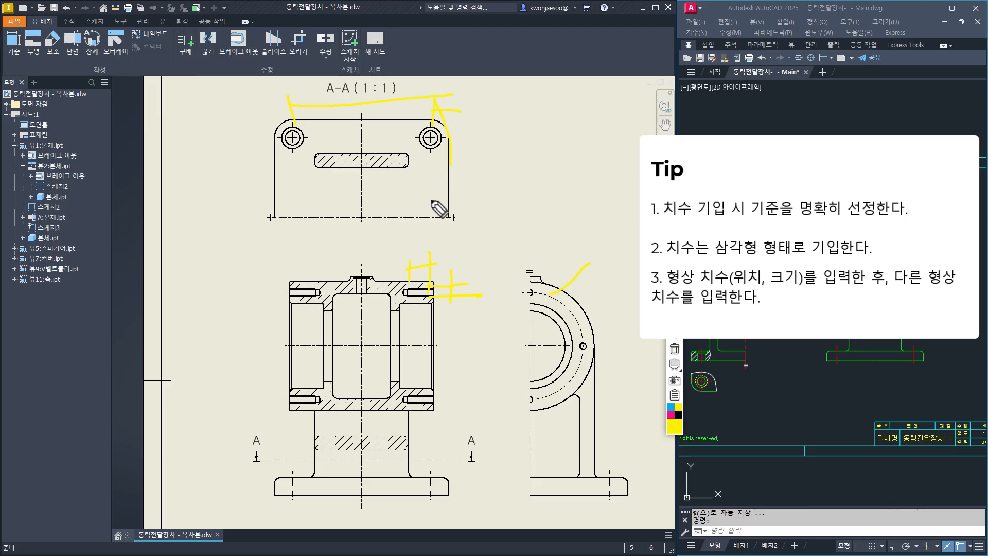
left_click_drag(432, 219, 493, 215)
mouse_move(431, 139)
left_mouse_down()
mouse_move(474, 147)
mouse_move(464, 222)
left_mouse_up()
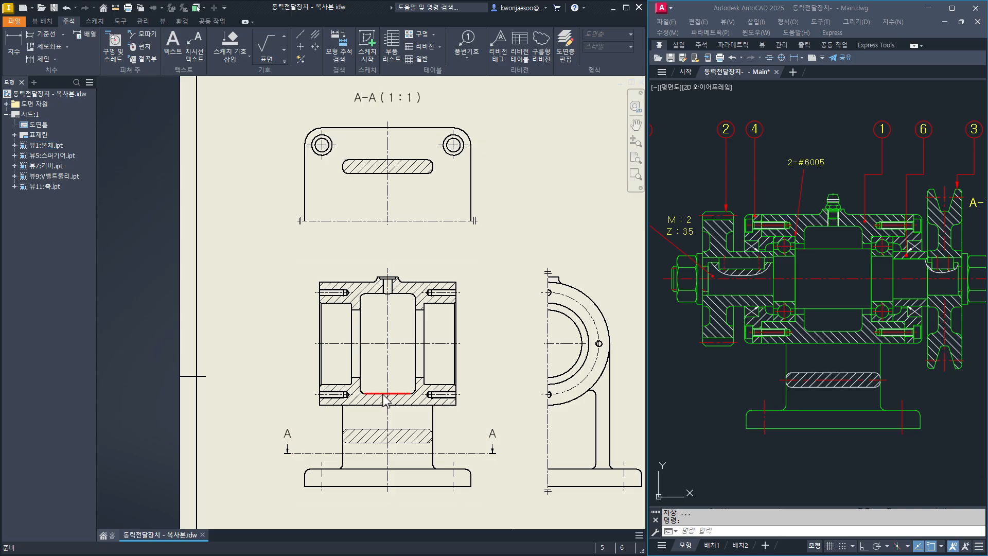
Dimension the diameter of the front view's right inner shoulder bore, placing the dimension outside the body's right face.
scroll(383, 396, "down", 3)
middle_click_drag(381, 378, 398, 355)
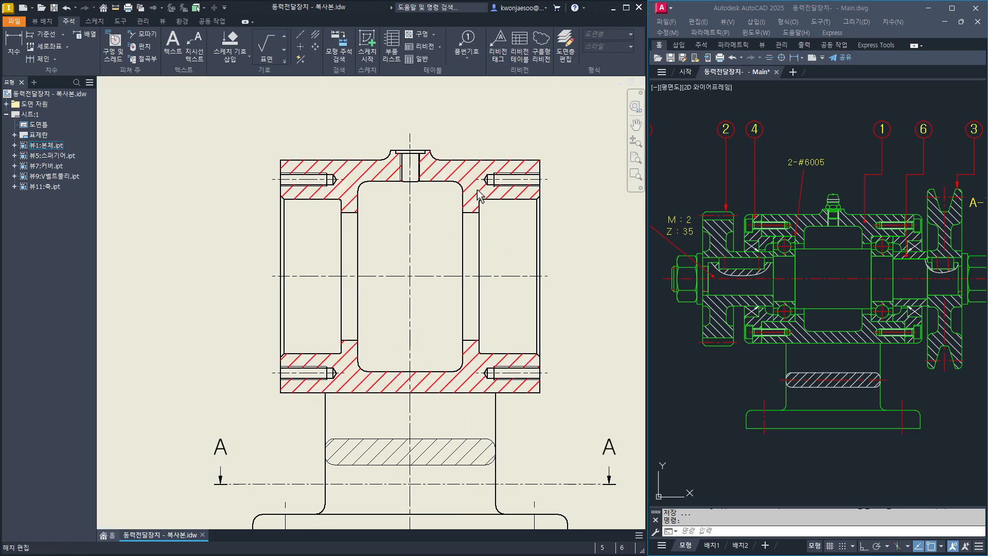
left_click(476, 229)
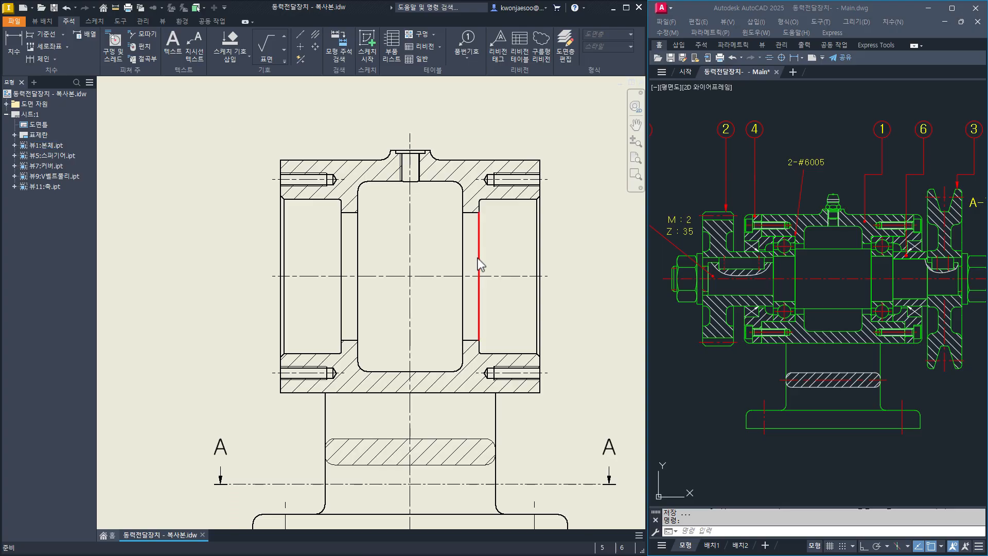
key("d")
left_click(471, 212)
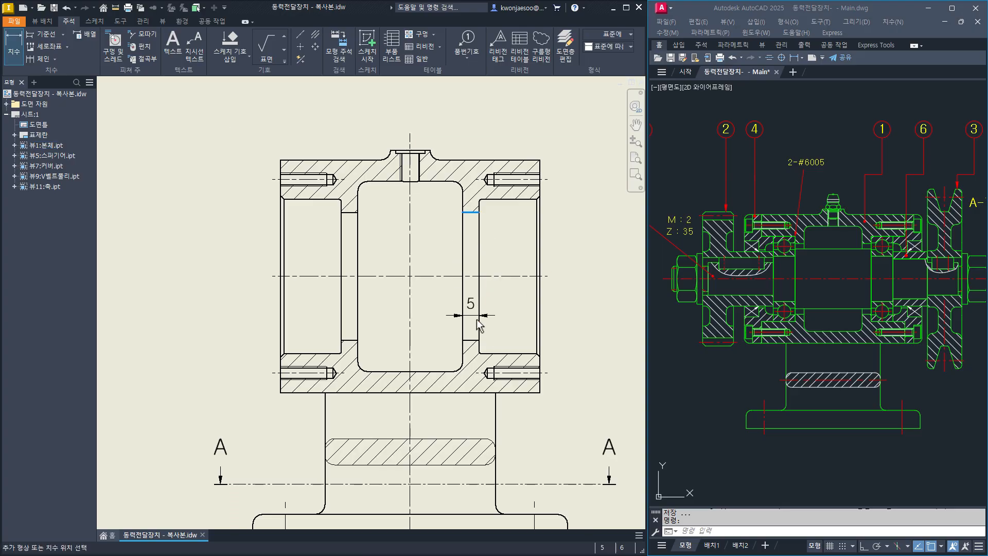
left_click(469, 341)
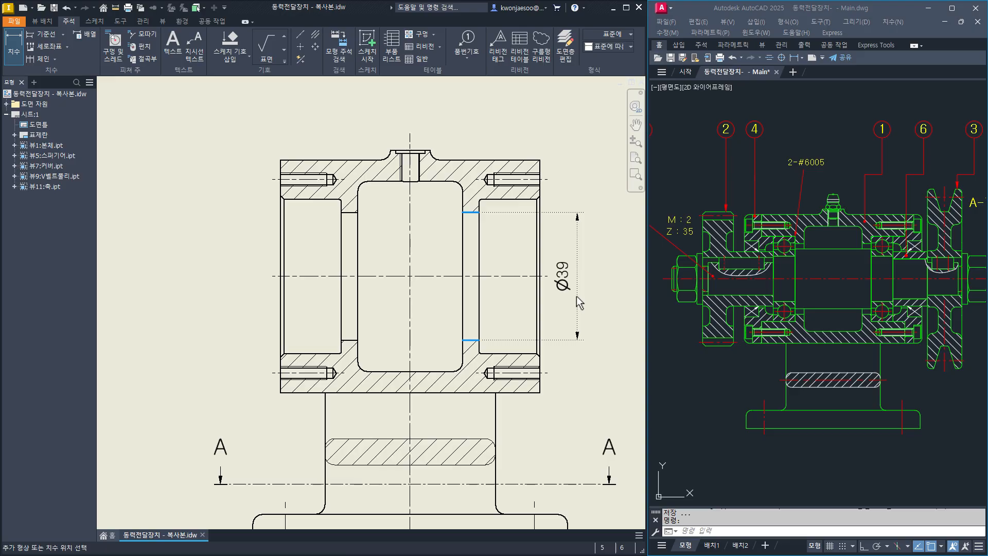
left_click(576, 296)
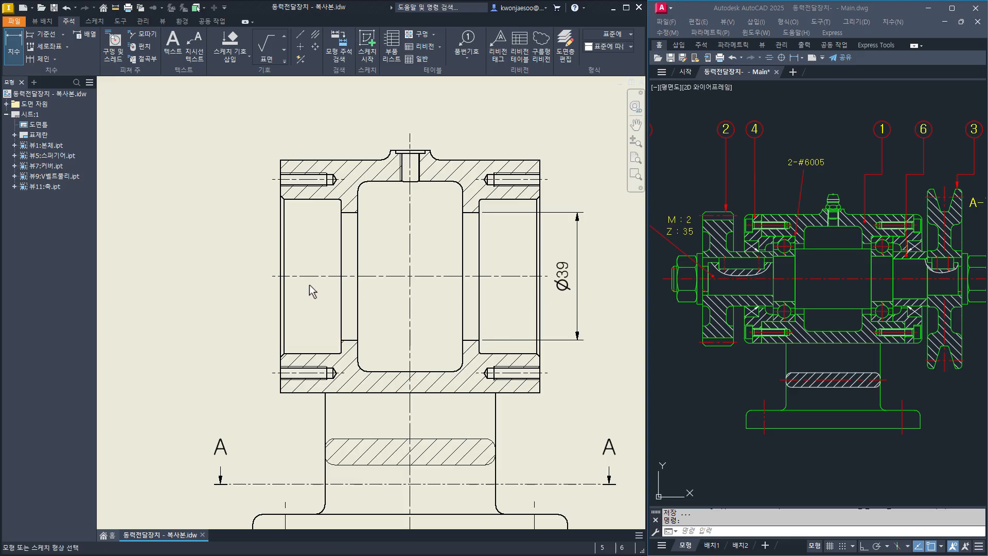
Dimension the diameters of the right and left bearing bores, placing each dimension outside its end of the body.
left_click(514, 200)
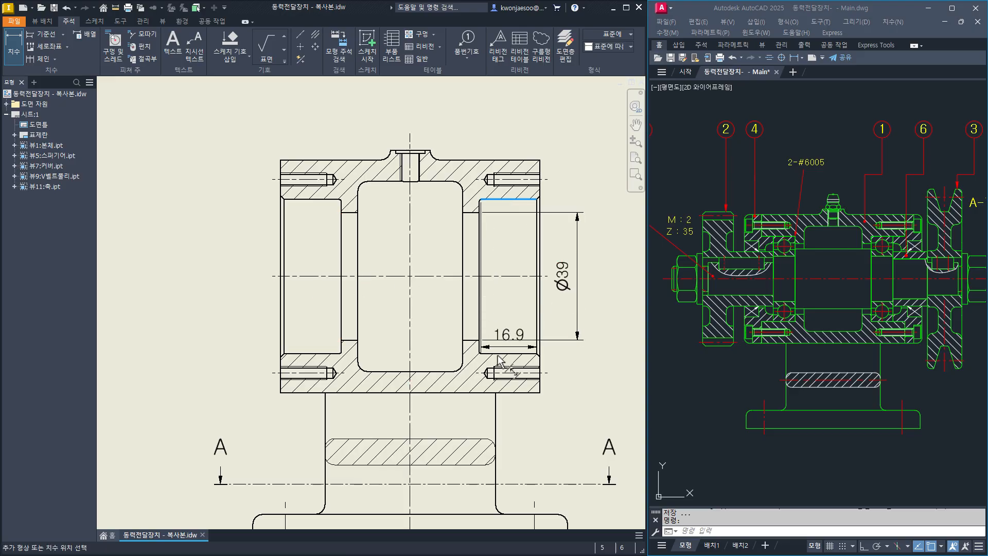
left_click(510, 353)
left_click(608, 298)
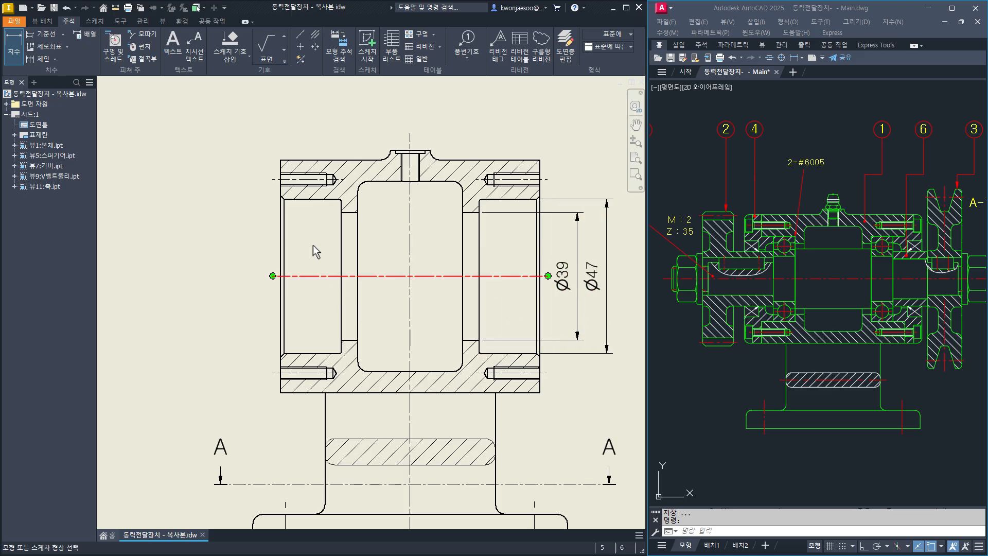
left_click(316, 200)
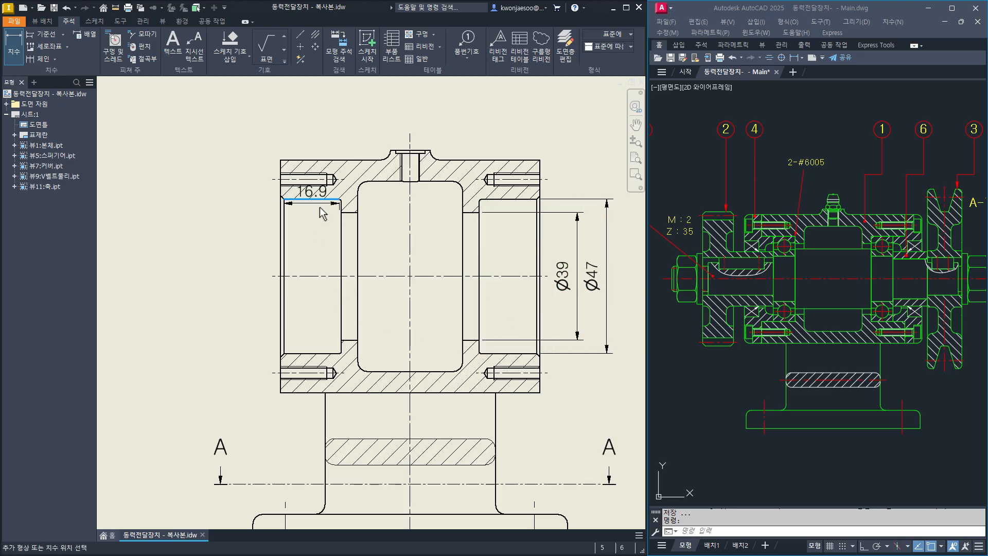
left_click(309, 353)
left_click(248, 288)
Dimension the housing body's outer diameter in the front view, outside the right-hand bore dimensions.
mouse_move(455, 318)
middle_mouse_down()
mouse_move(303, 332)
mouse_move(320, 340)
middle_mouse_up()
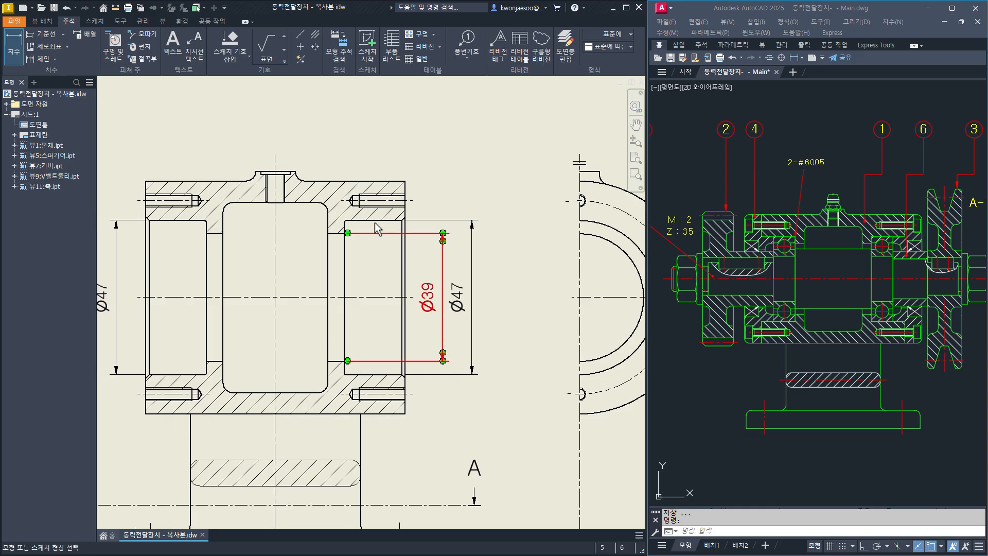
left_click(391, 181)
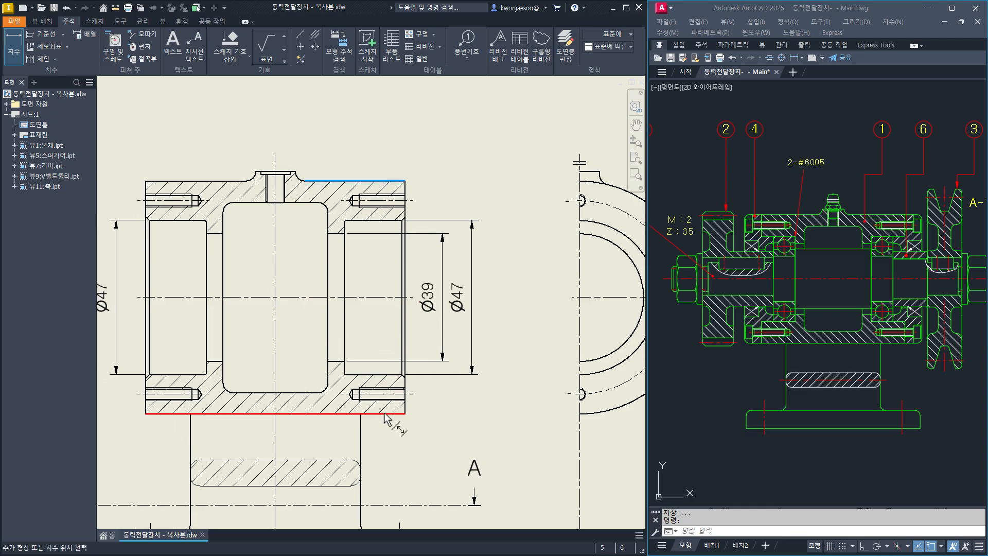
left_click(387, 413)
left_click(520, 342)
Dimension the thread diameter and thread depth of the front view's upper right tapped hole.
middle_click_drag(330, 309, 424, 297)
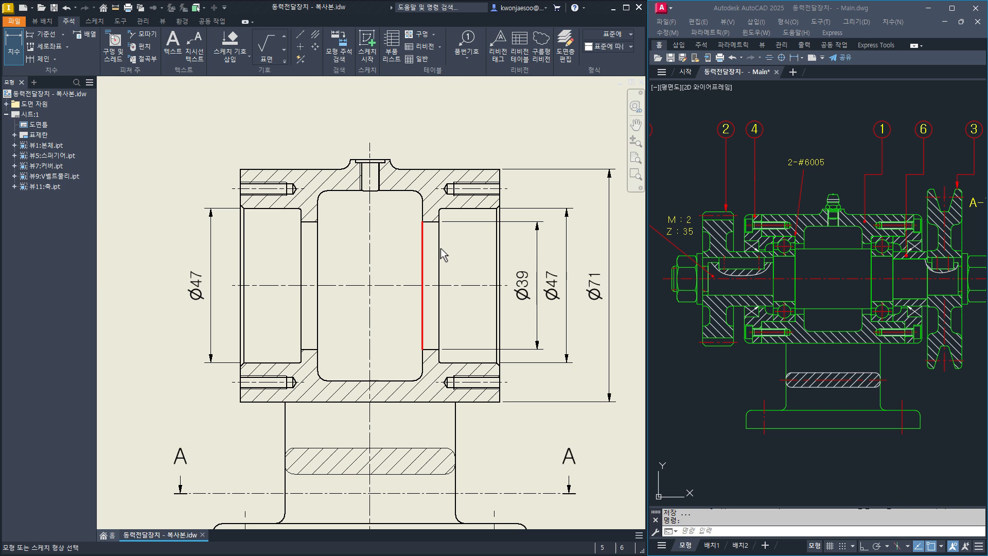
left_click(480, 183)
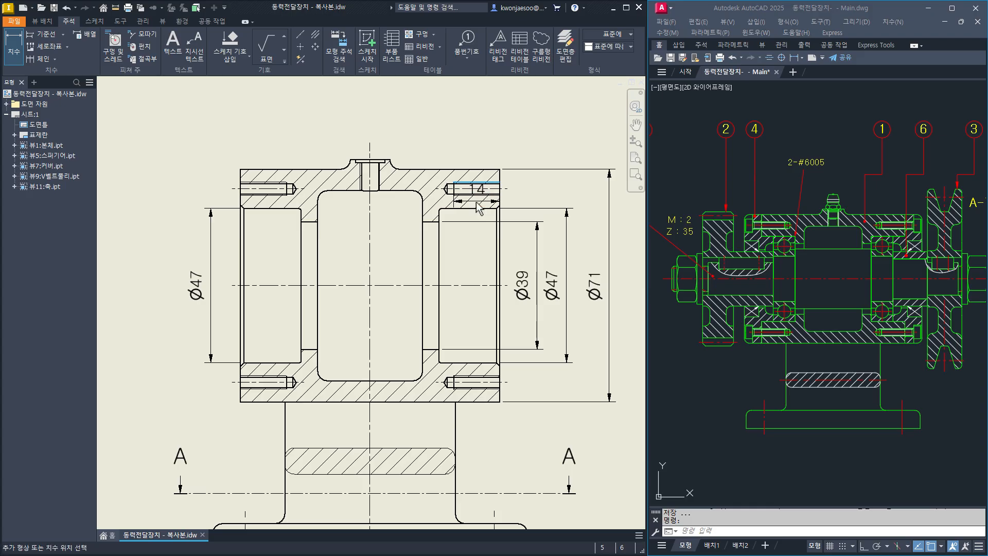
left_click(481, 198)
left_click(532, 188)
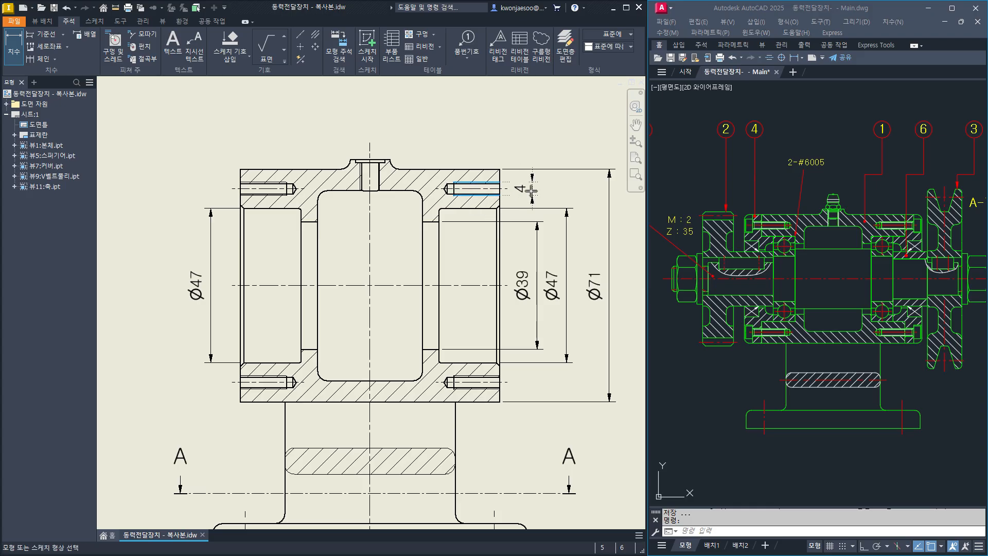
left_click(499, 177)
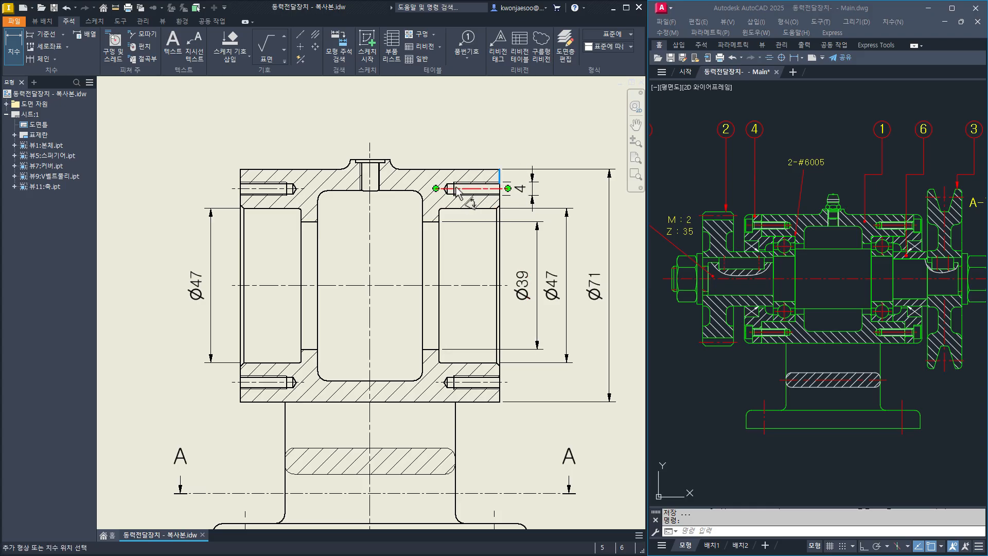
left_click(454, 188)
left_click(477, 146)
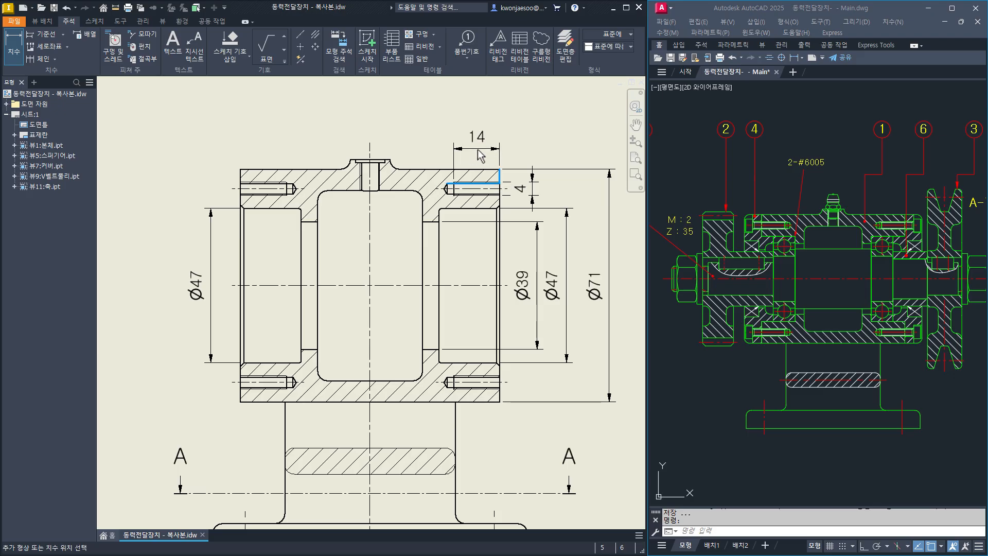
Dimension the thread diameter and thread depth of the front view's upper left tapped hole.
left_click(259, 196)
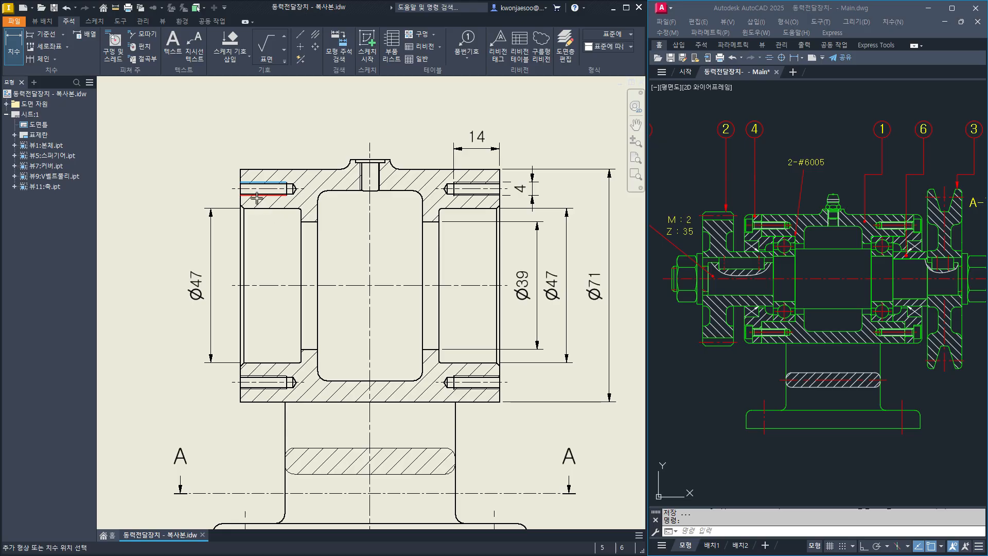
left_click(195, 188)
left_click(241, 176)
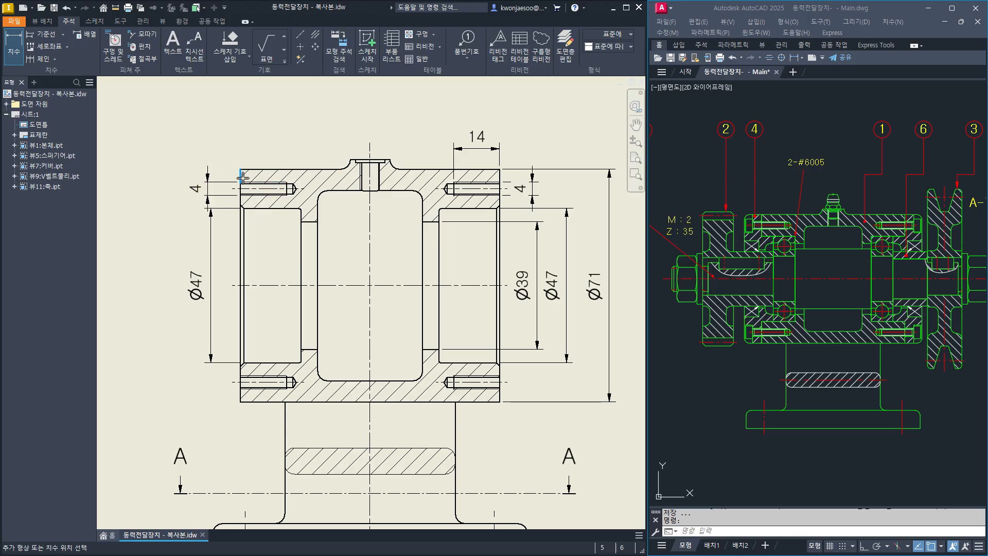
left_click(287, 185)
left_click(259, 142)
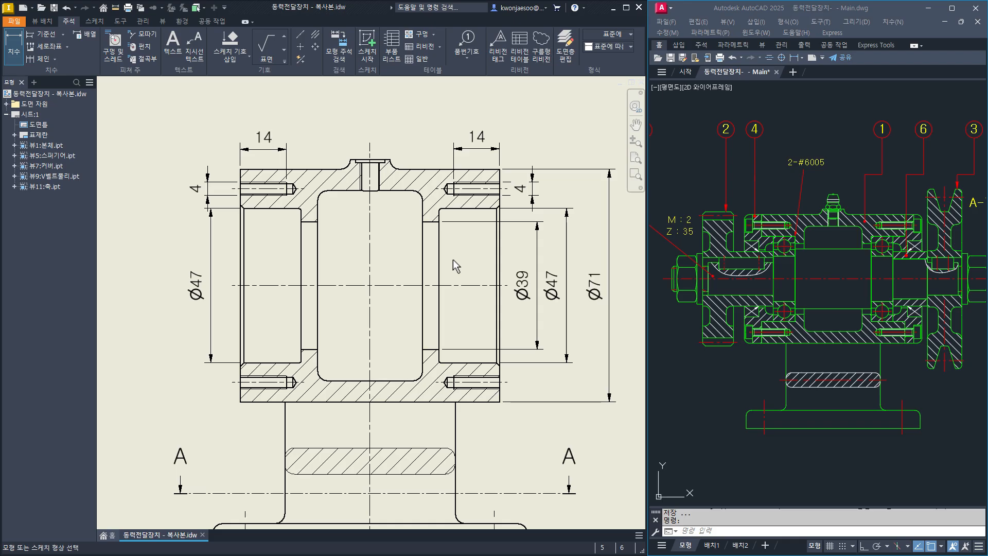
key("Escape")
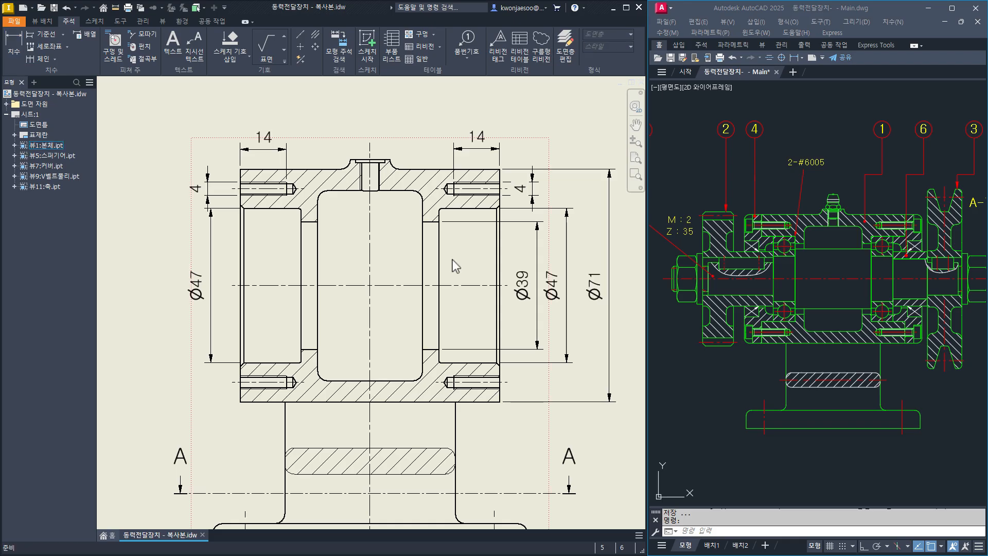
Add the prefix 4-M to the text of the upper right tapped hole's diameter dimension.
left_click(522, 191)
double_click(521, 190)
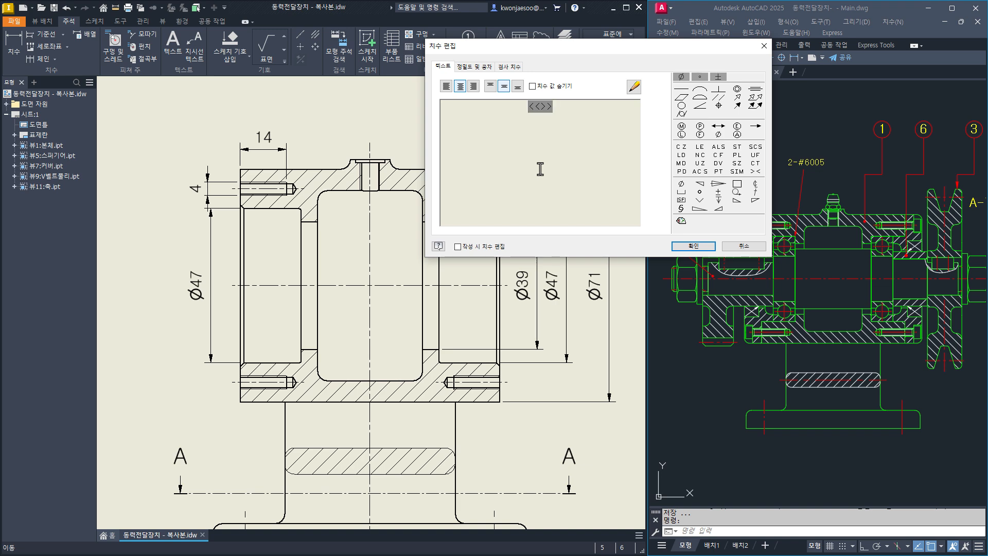
type("4-M")
left_click(693, 246)
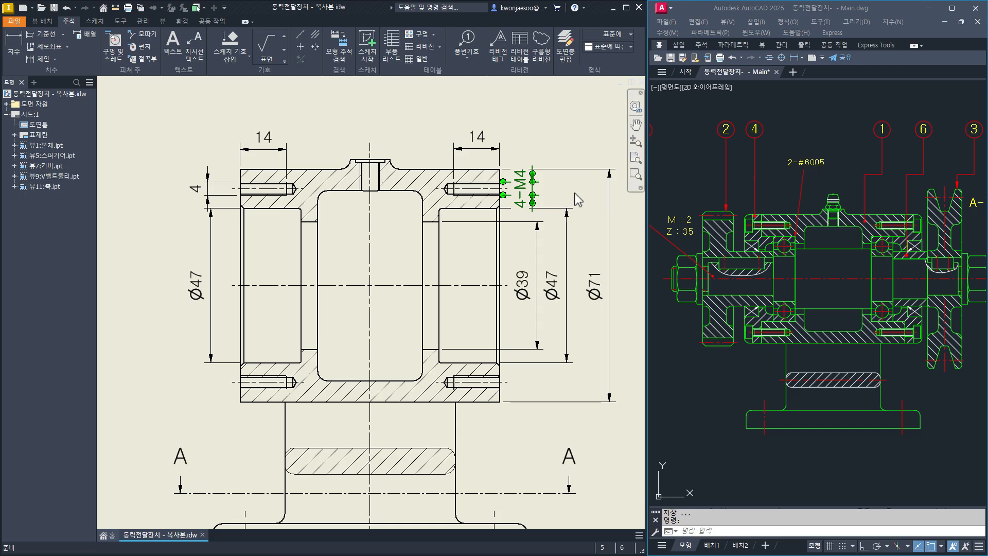
Copy the properties of the right 4-M4 dimension to the left tapped hole's diameter dimension.
left_click(523, 190)
right_click(523, 190)
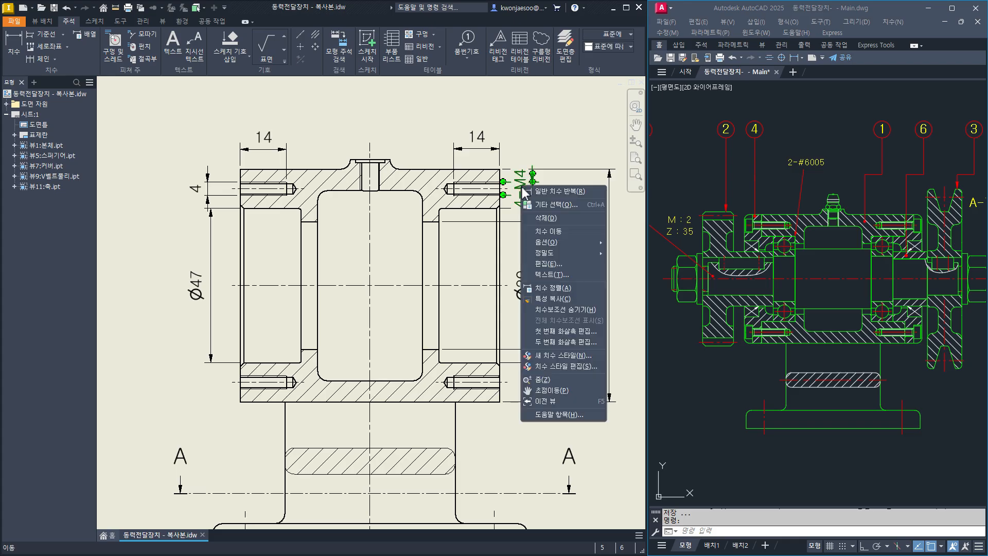
left_click(557, 298)
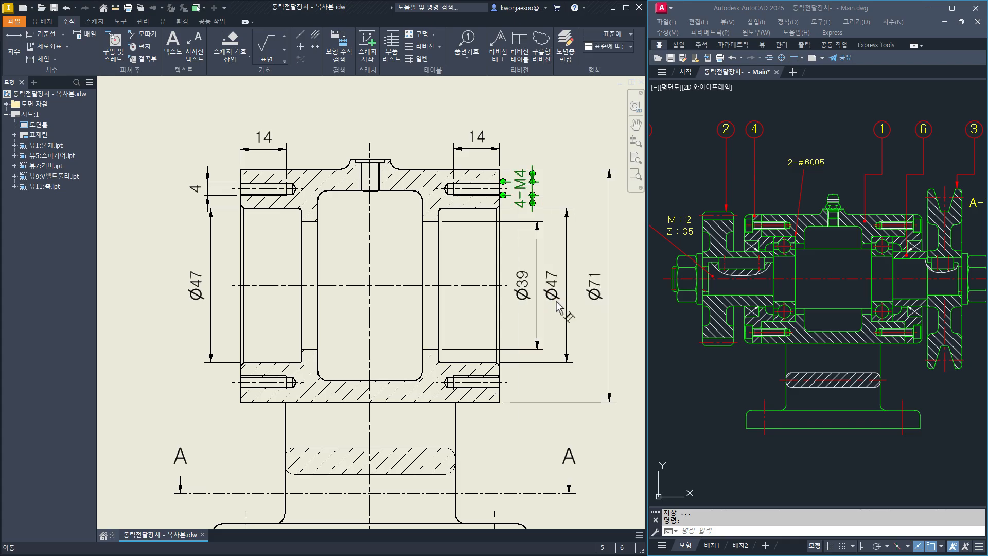
left_click(210, 189)
left_click(209, 184)
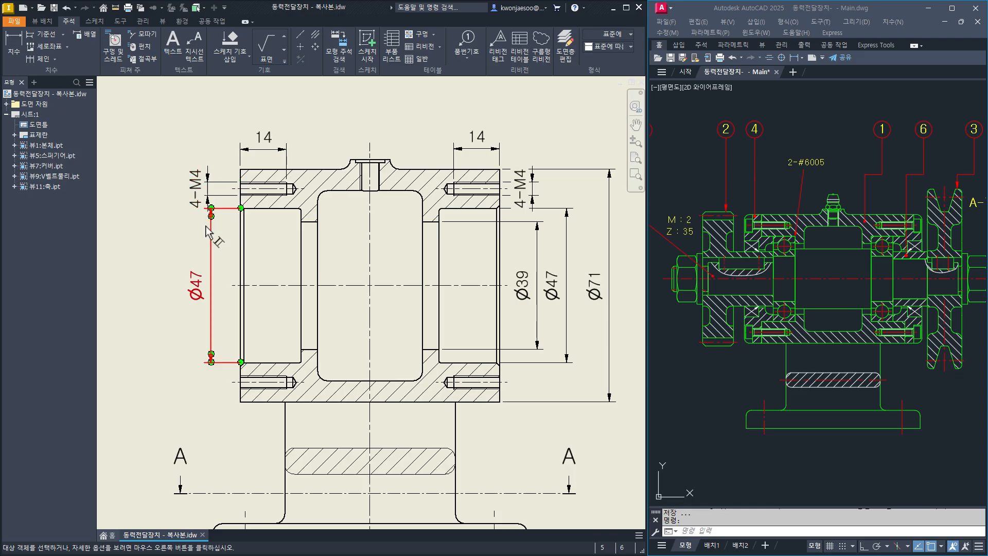
key("Escape")
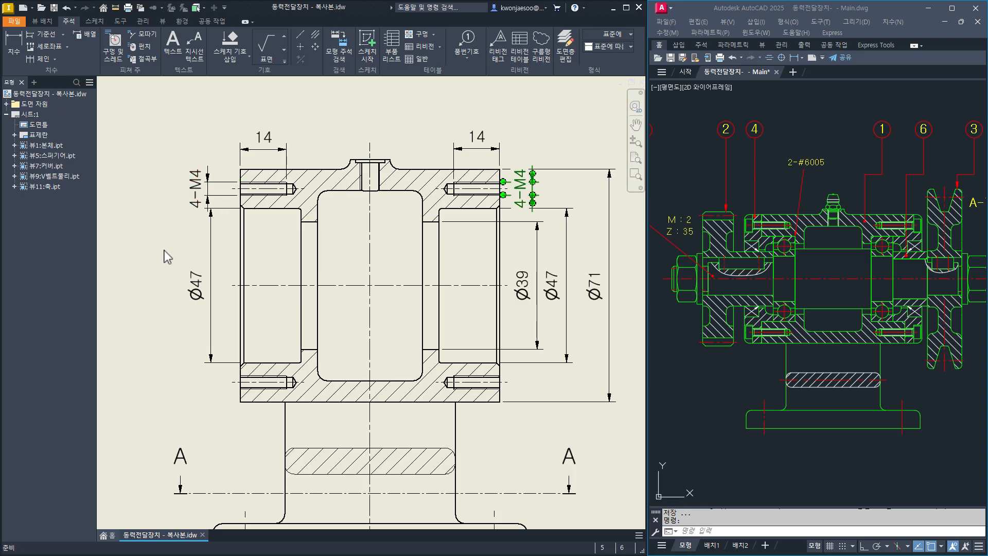
left_click(164, 250)
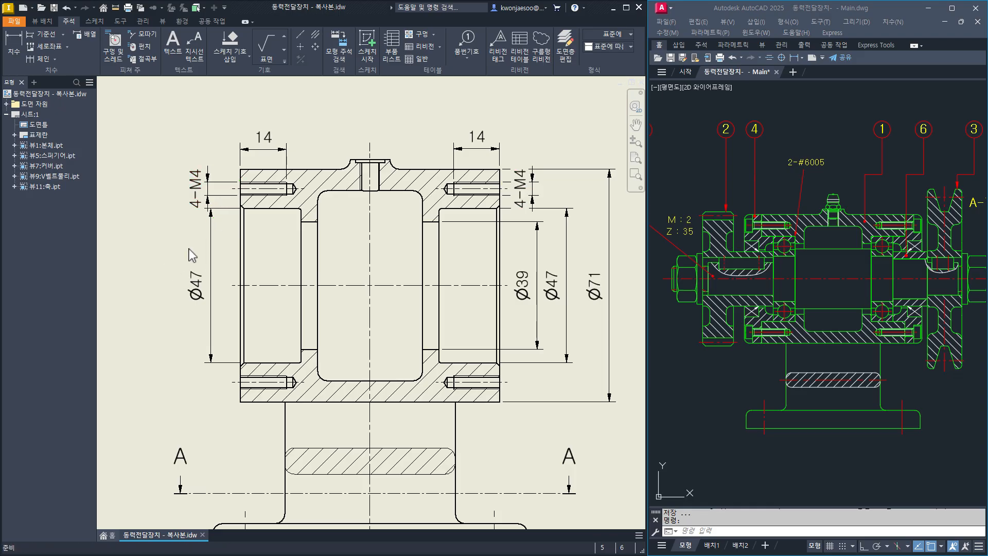
Move the text of both 4-M4 dimensions upward along their dimension lines, beside the hole depth dimensions.
left_click_drag(522, 195, 535, 149)
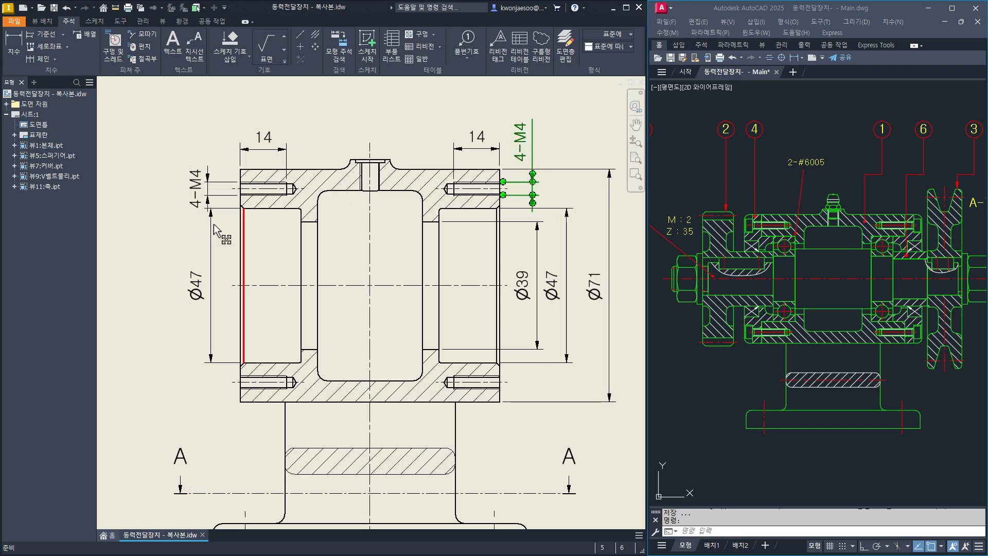
left_click_drag(211, 188, 211, 150)
left_click(368, 344)
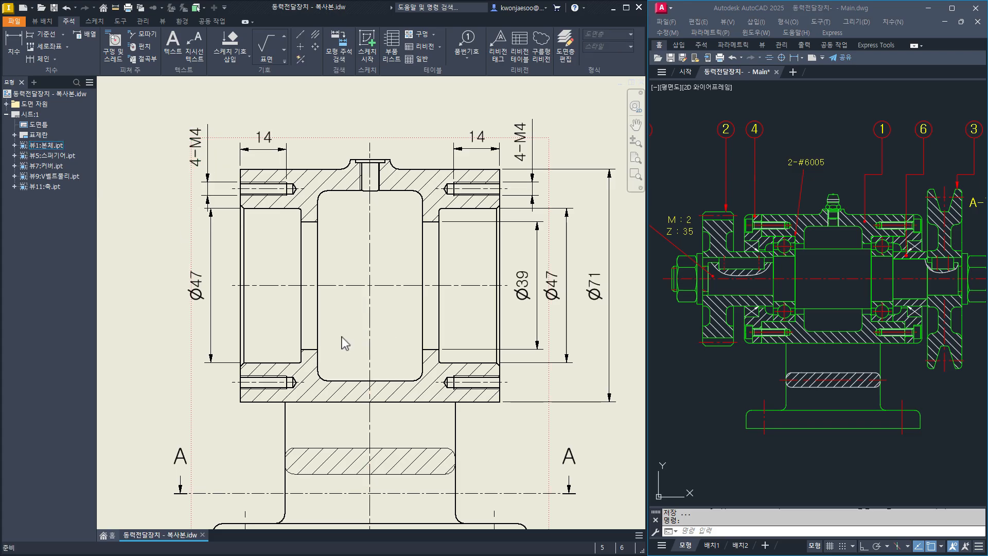
Dimension the inner cavity's diameter inside the front view and move its text above the horizontal centre line.
key("d")
left_click(351, 191)
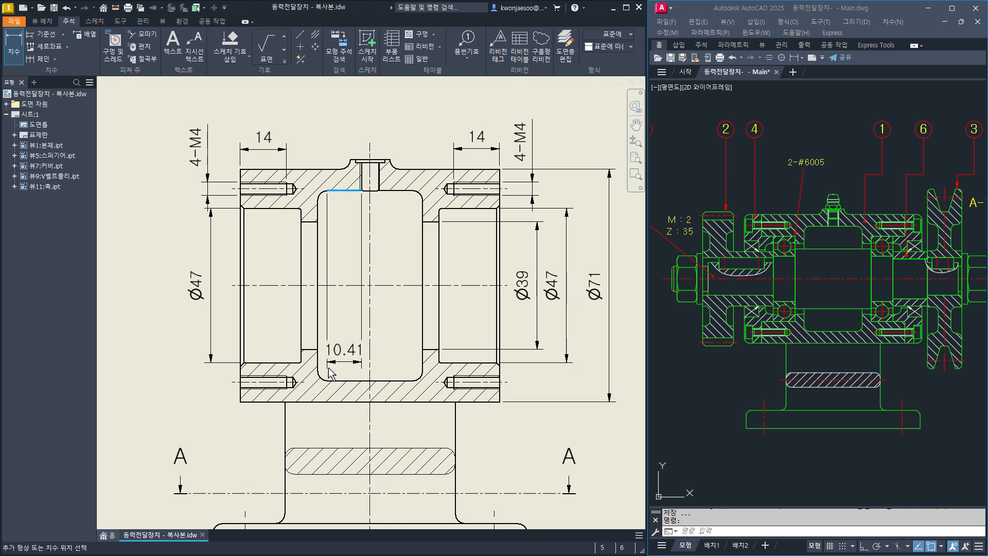
left_click(343, 380)
left_click(358, 330)
key("Escape")
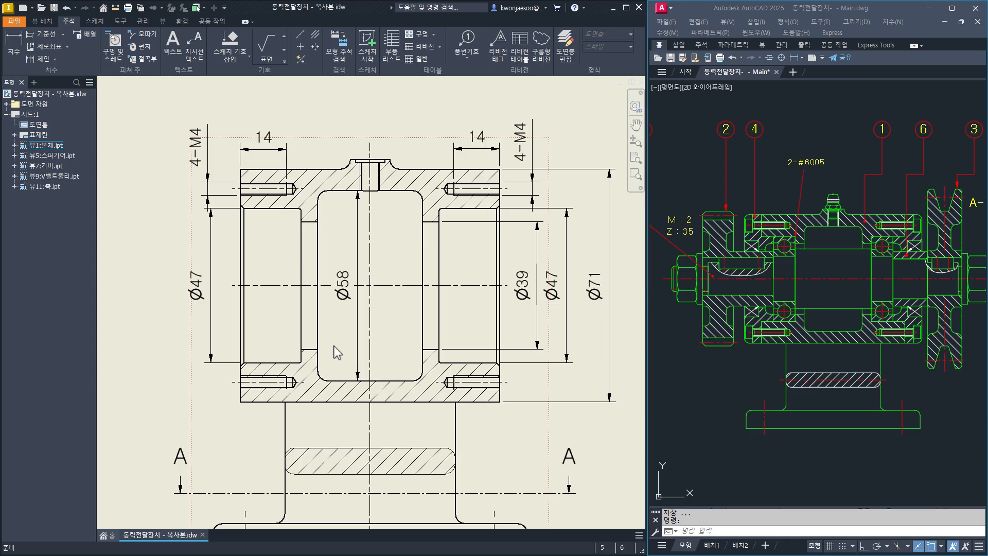
left_click(344, 286)
left_click_drag(343, 287, 362, 265)
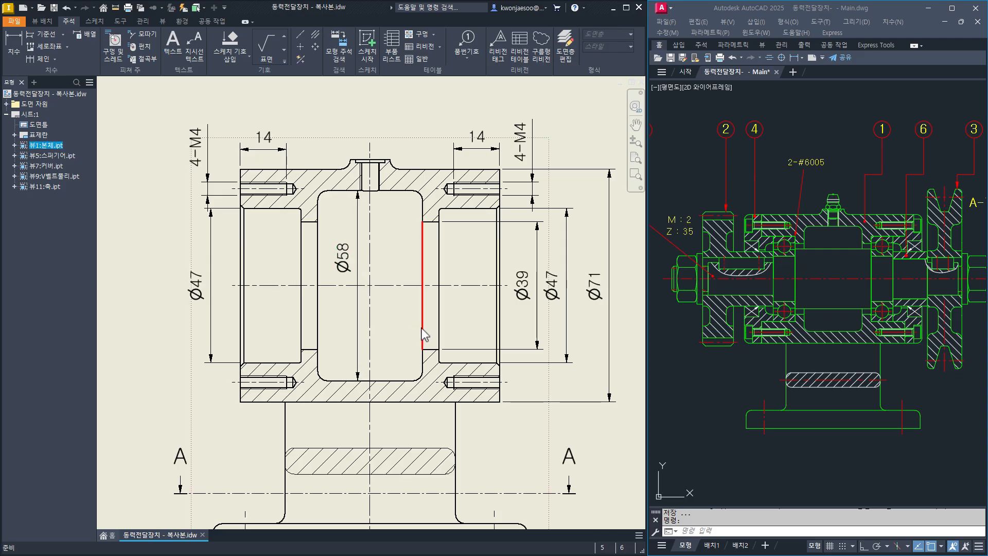
Dimension the widths of the right and left shoulders between the inner cavity and the bearing bores.
key("d")
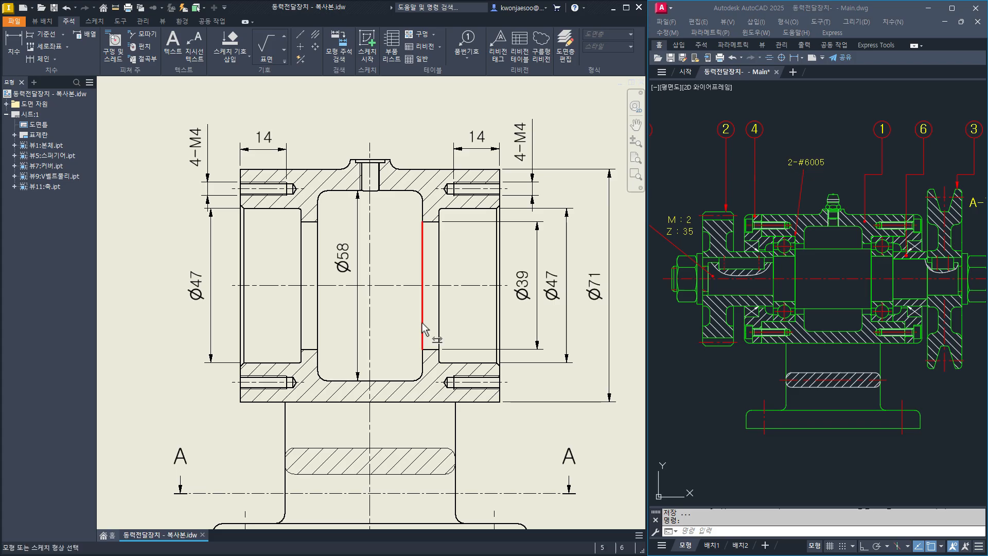
left_click(423, 329)
left_click(439, 328)
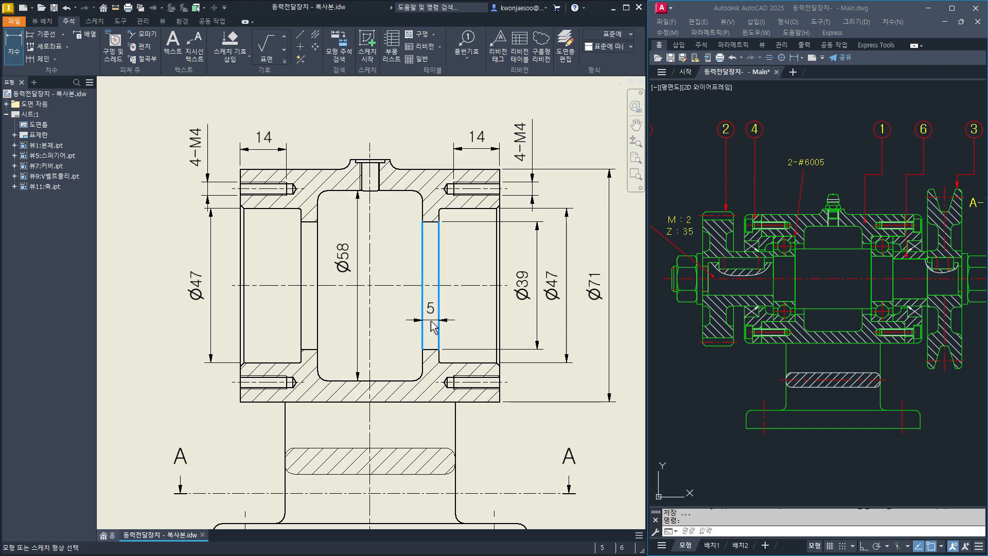
left_click(435, 327)
left_click(302, 288)
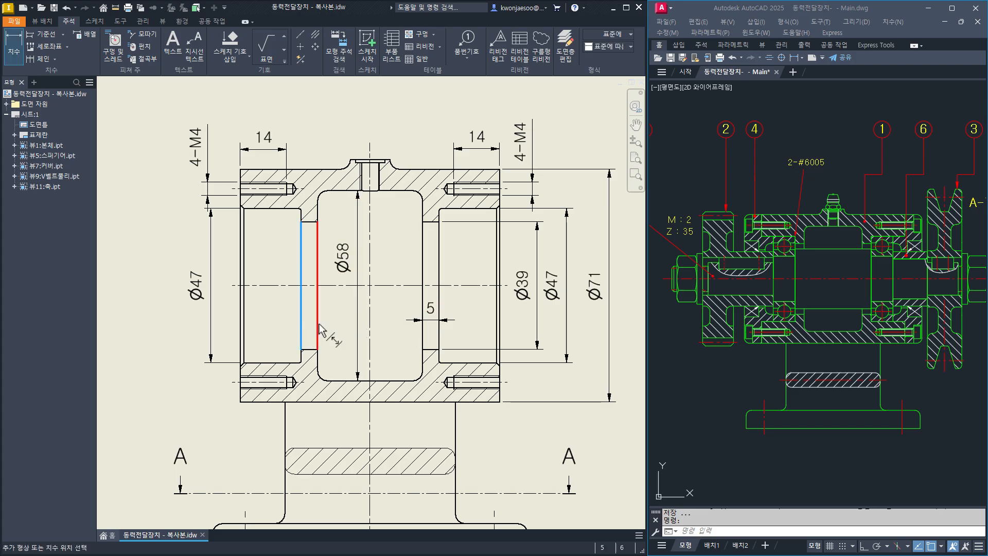
left_click(317, 330)
left_click(322, 324)
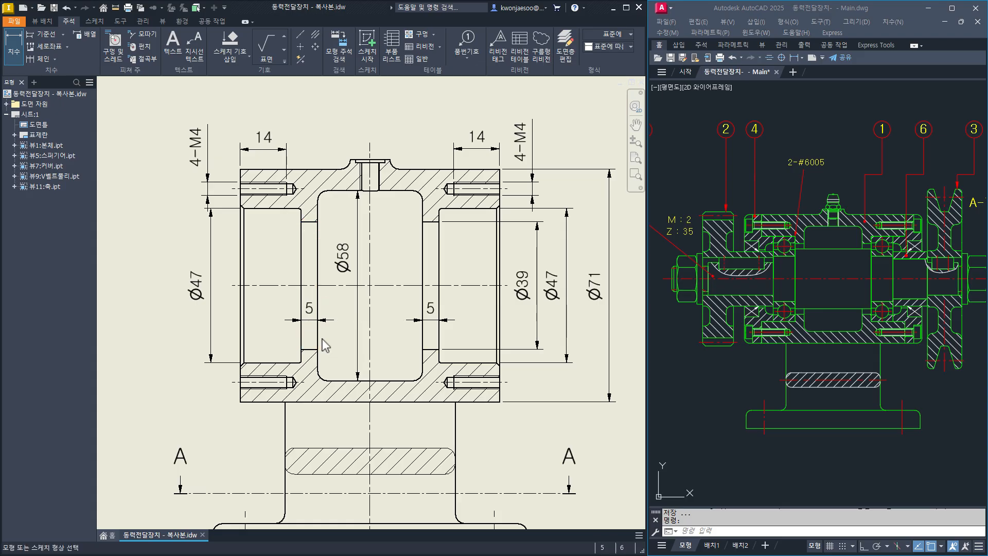
key("Escape")
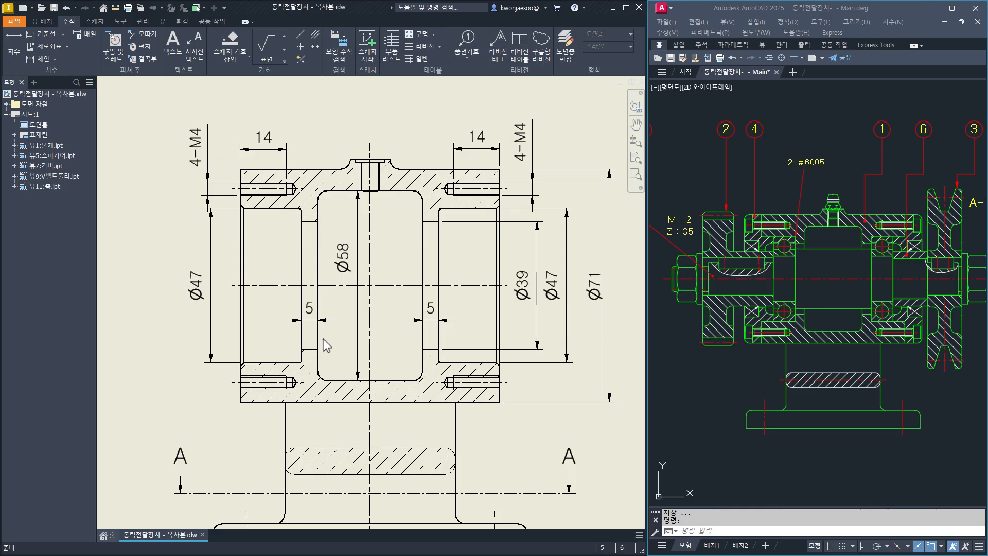
Dimension the depths of the left and right bearing bores from the end faces, above the tapped hole depth dimensions.
key("d")
left_click(241, 260)
left_click(301, 283)
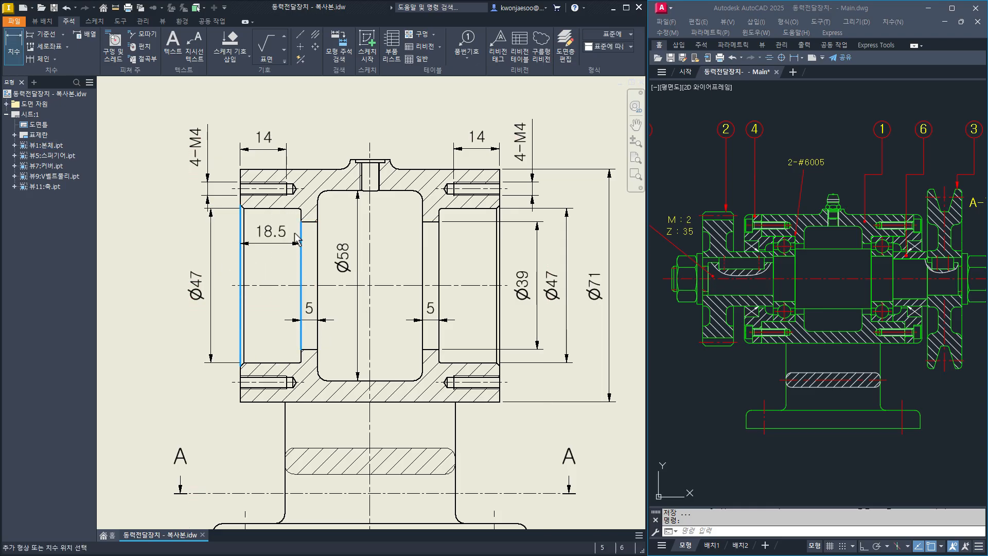
left_click(272, 109)
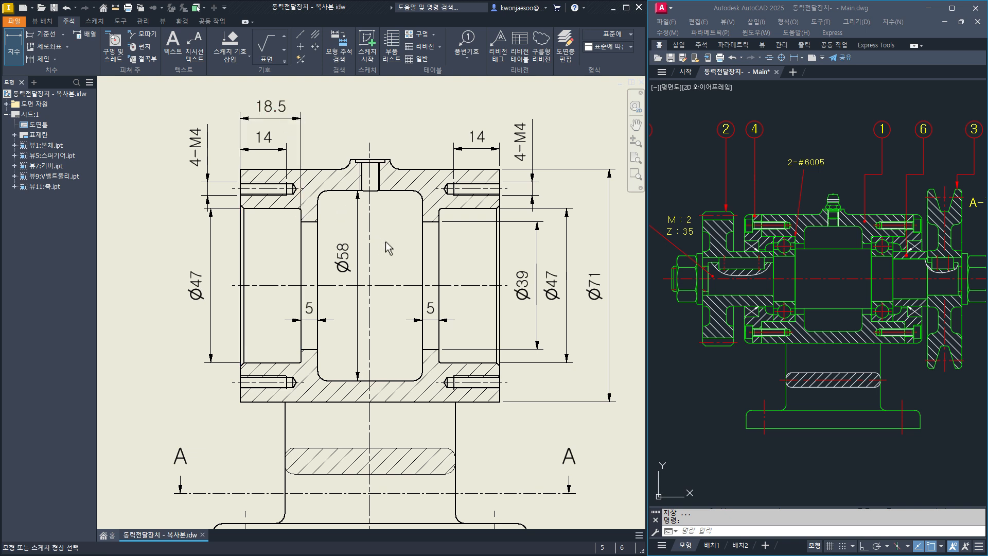
left_click(439, 288)
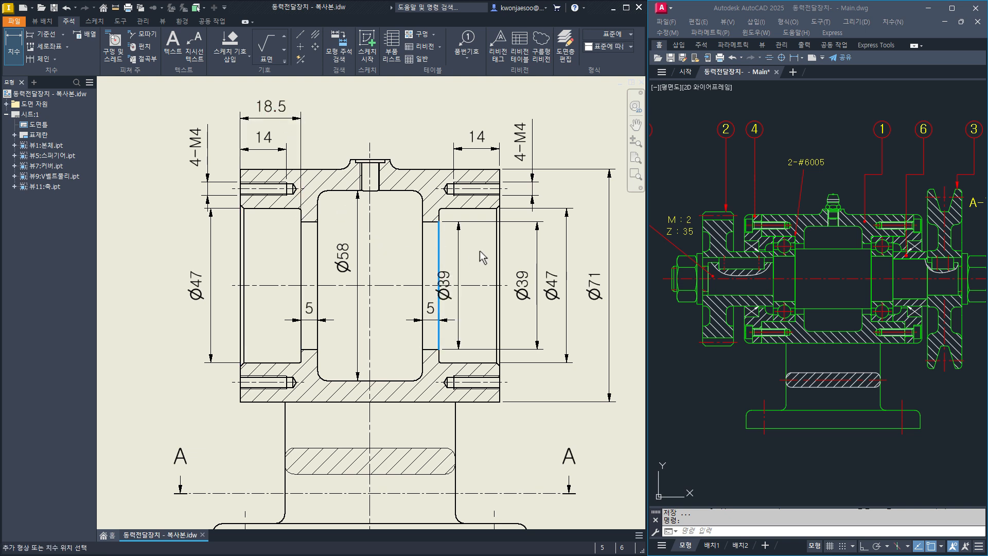
left_click(502, 253)
left_click(470, 108)
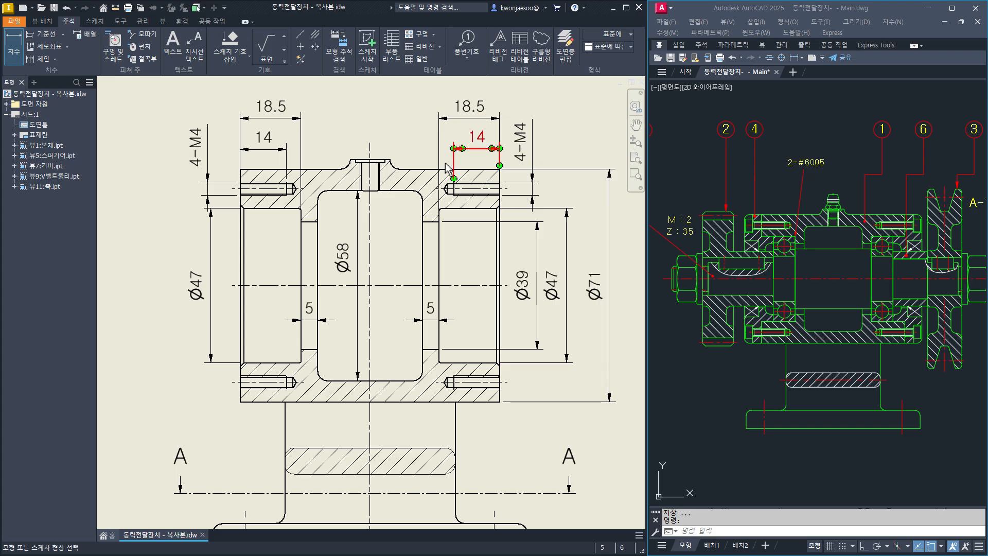
key("Escape")
Dimension the distance between the two bearing bore shoulders above the view, in line with the bore depth dimensions.
left_click(301, 257)
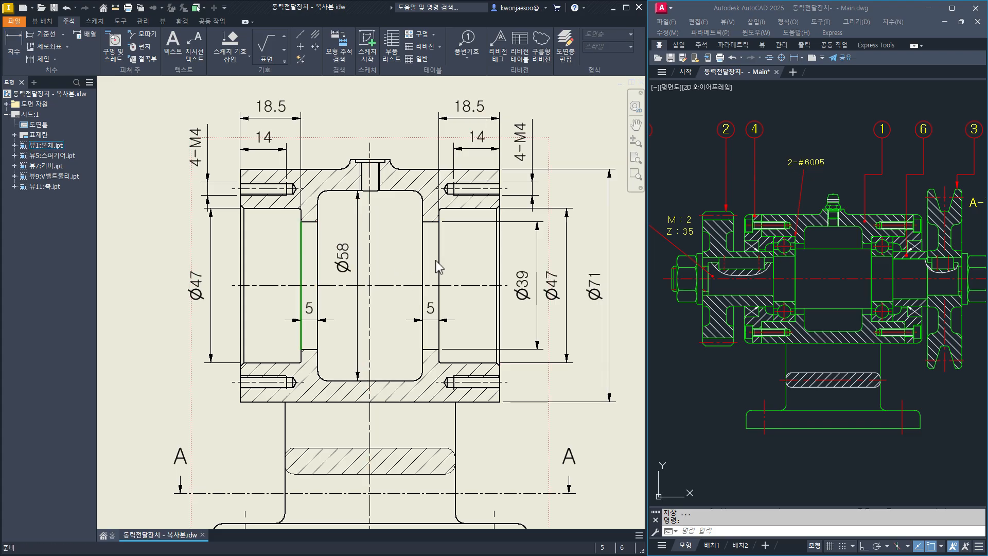
left_click(439, 258)
key("d")
left_click(440, 262)
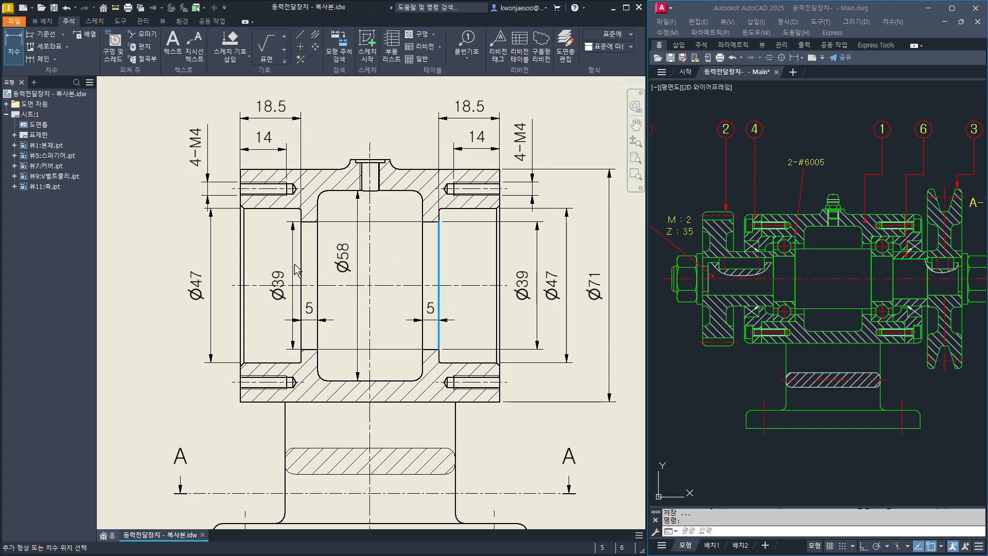
left_click(302, 270)
left_click(376, 119)
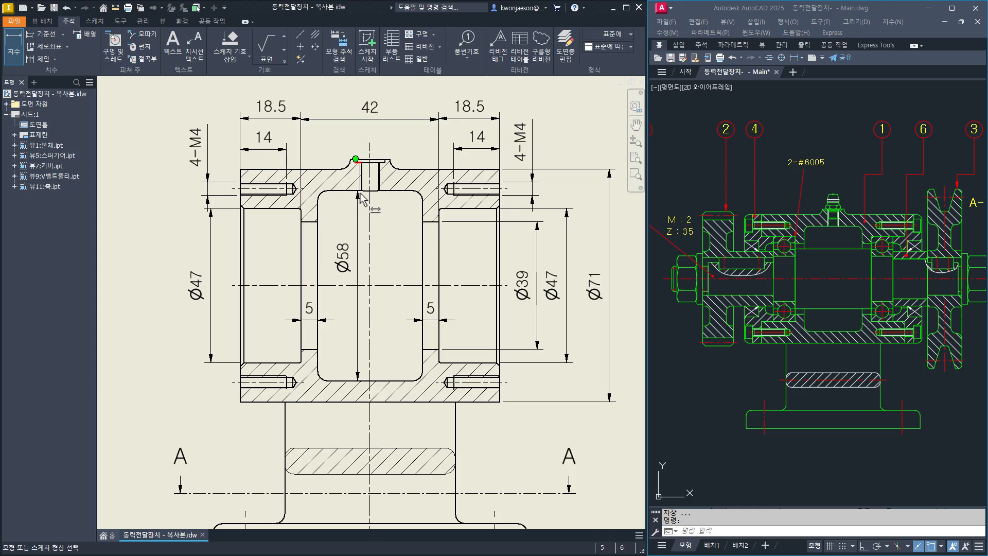
key("Escape")
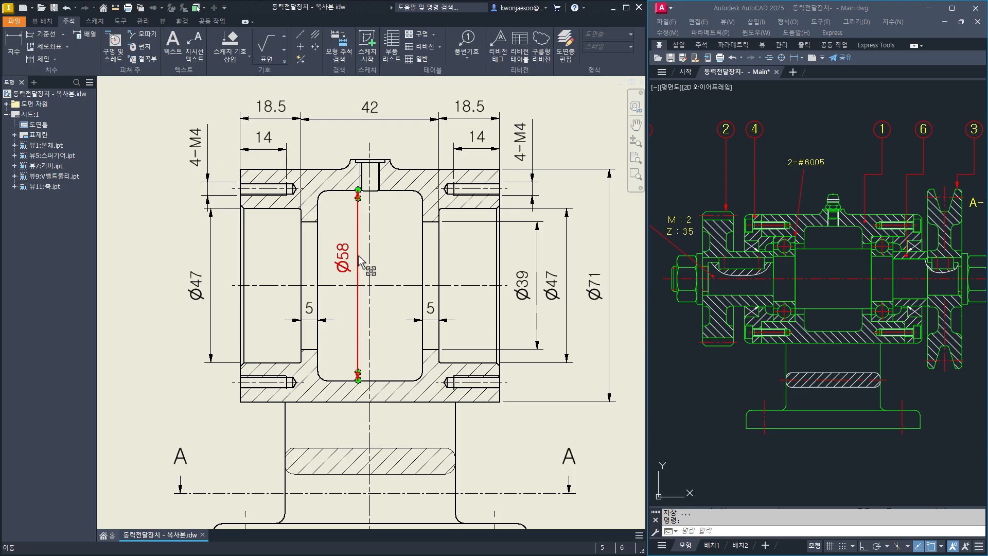
Arrange the right-hand 4-M4, Ø39, Ø47 and Ø71 dimensions at even spacing from the housing's right end face.
middle_click_drag(595, 383, 508, 393)
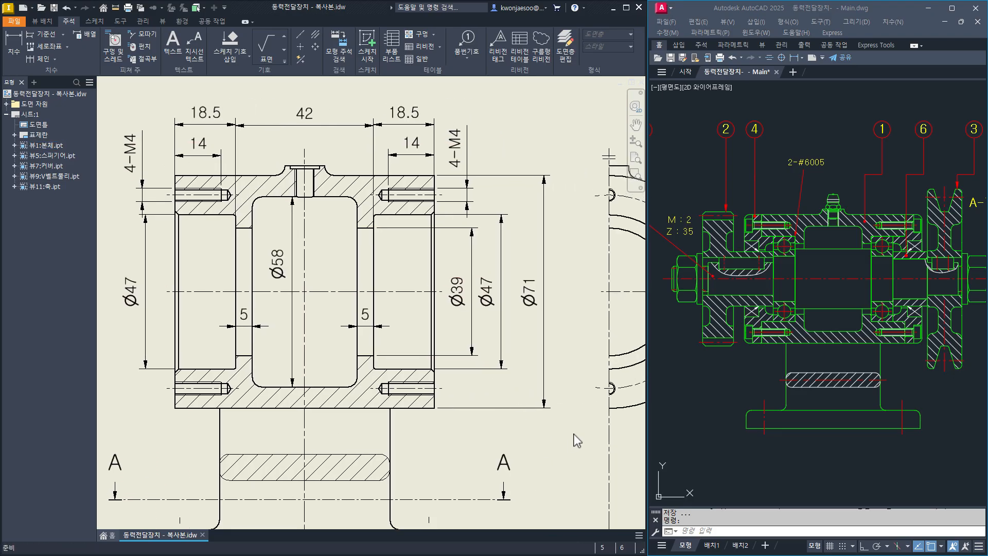
left_click_drag(575, 435, 447, 139)
right_click(537, 128)
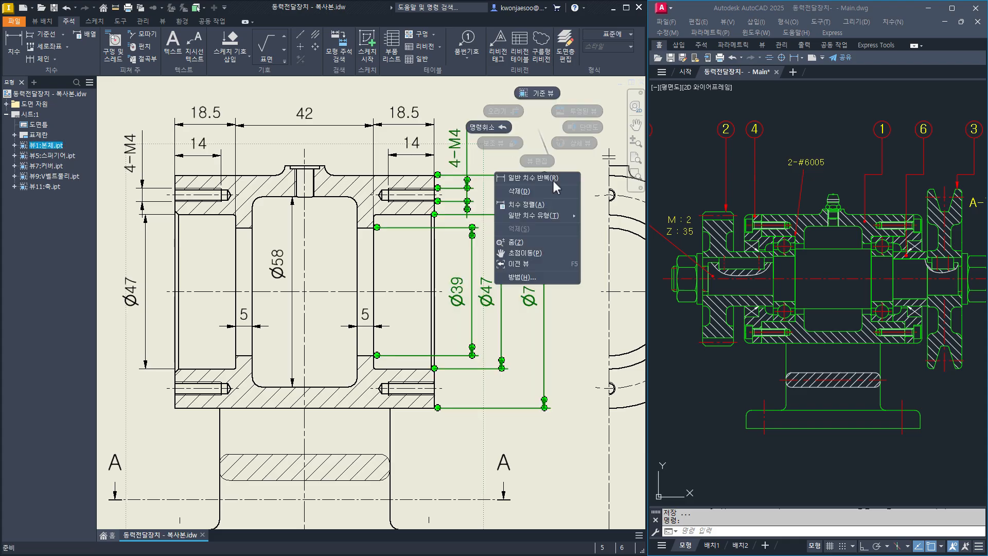
left_click(530, 204)
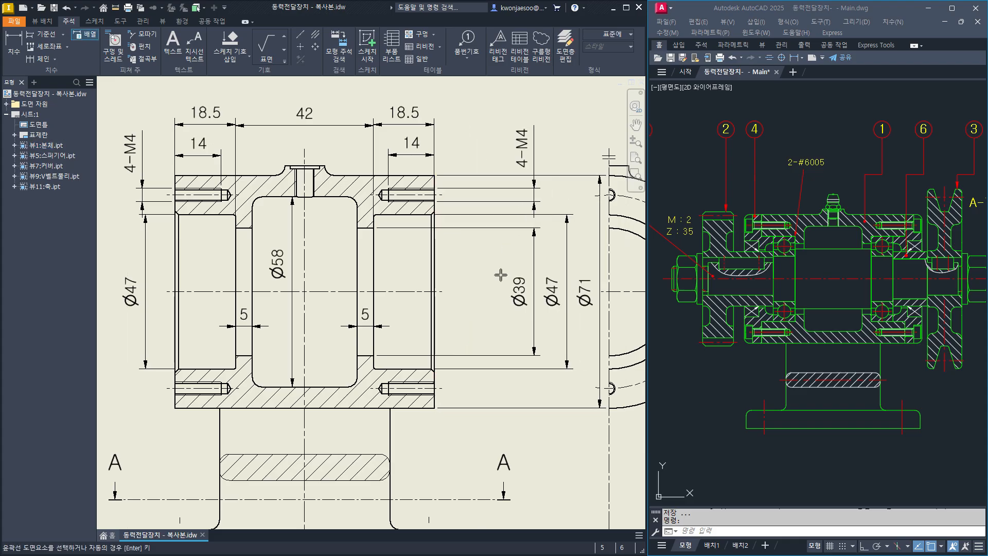
left_click(435, 270)
Try to arrange the left-hand 4-M4 and Ø47 dimensions without picking a contour edge.
mouse_move(340, 336)
middle_mouse_down()
mouse_move(433, 343)
mouse_move(412, 343)
middle_mouse_up()
left_click_drag(221, 104, 155, 435)
right_click(137, 248)
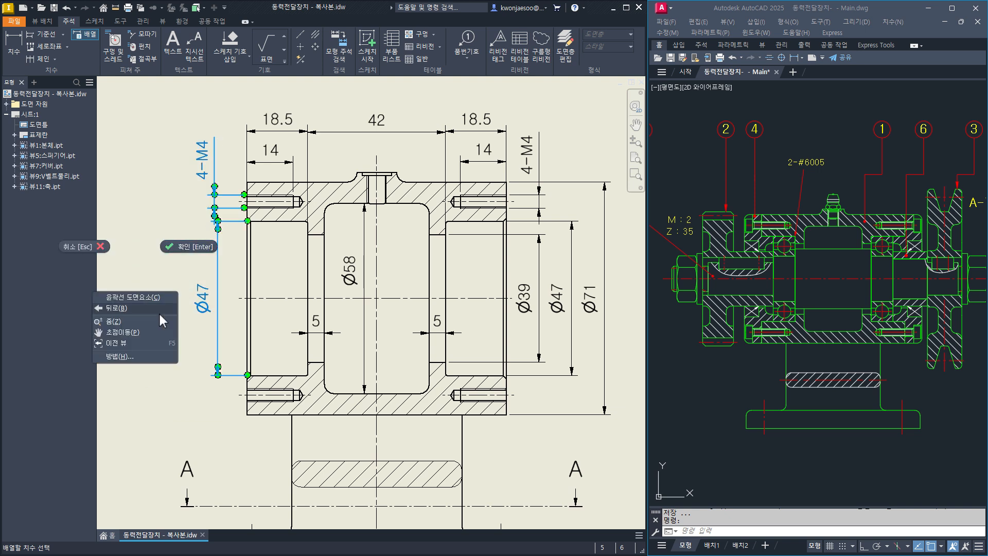
left_click(175, 247)
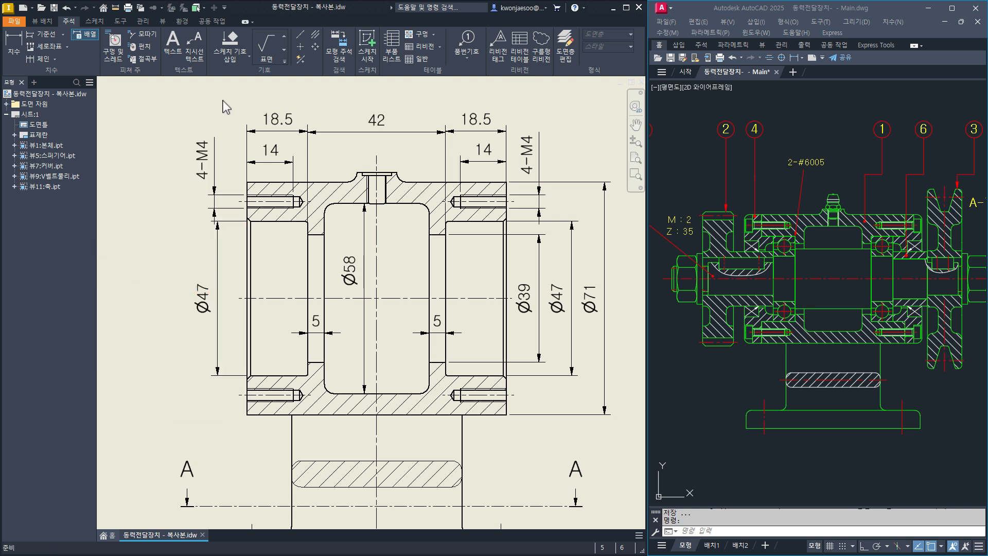
Arrange the left-hand 4-M4 and Ø47 dimensions on one line, using the housing's left end face as reference.
left_click_drag(225, 95, 167, 429)
right_click(139, 220)
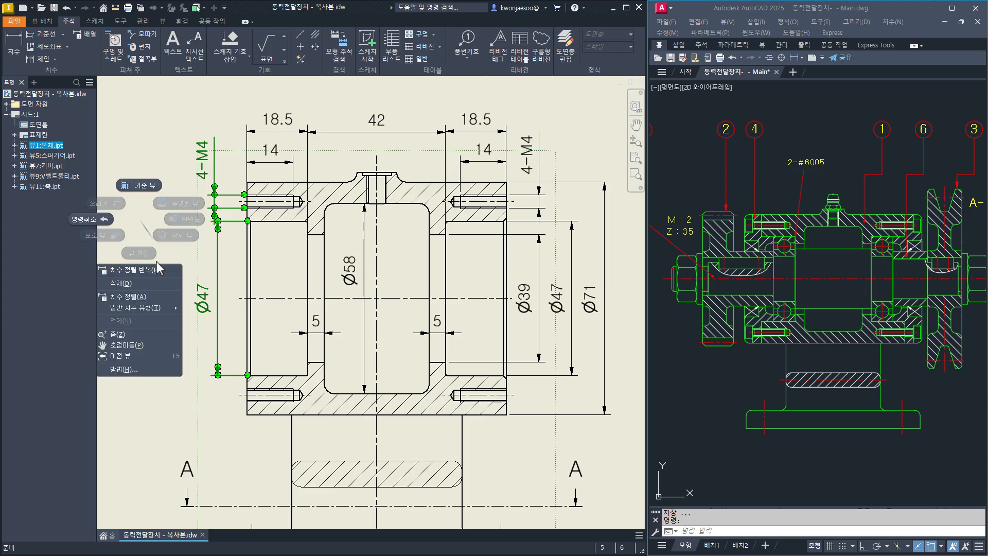
left_click(129, 297)
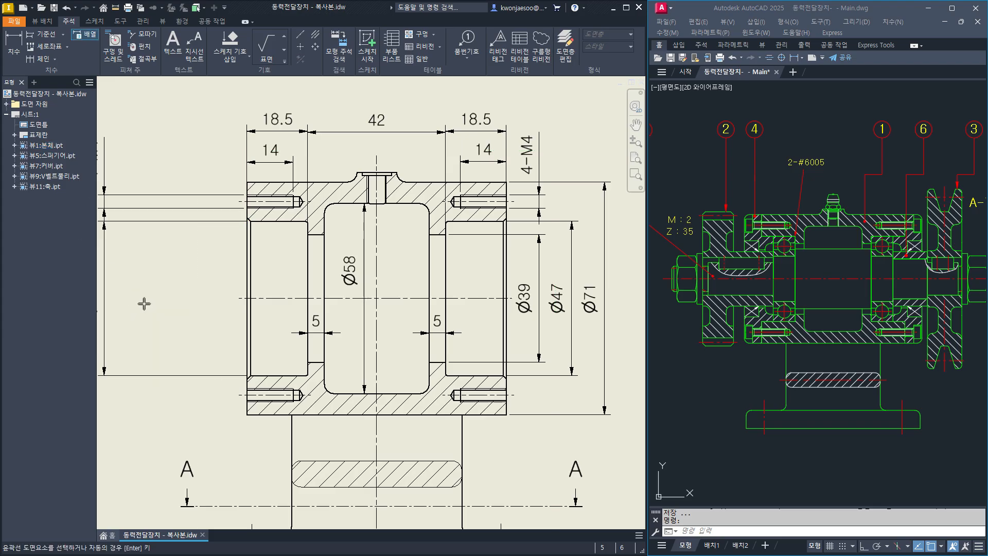
left_click(248, 281)
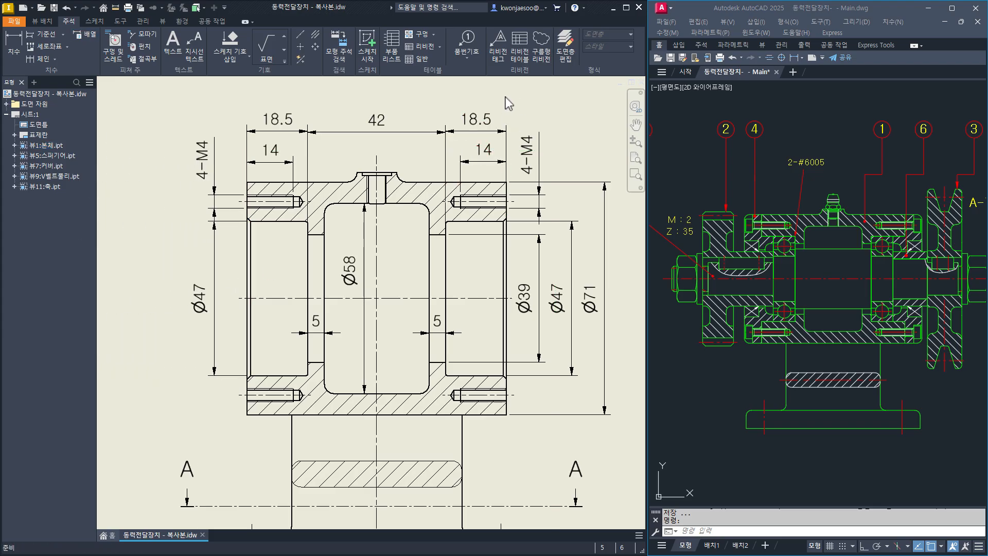
Arrange the horizontal depth and distance dimensions above the front view at even spacing.
left_click_drag(491, 99, 256, 164)
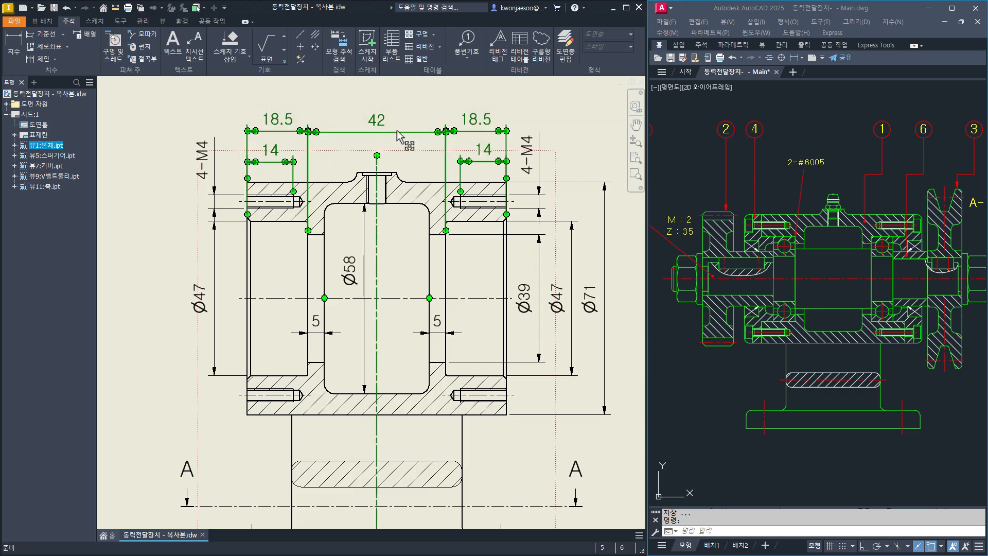
right_click(425, 96)
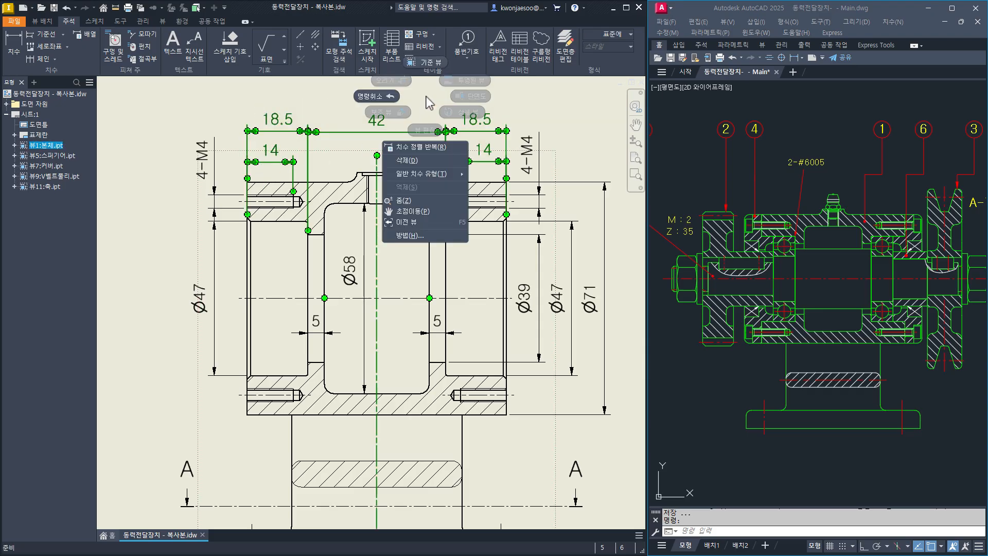
left_click(412, 149)
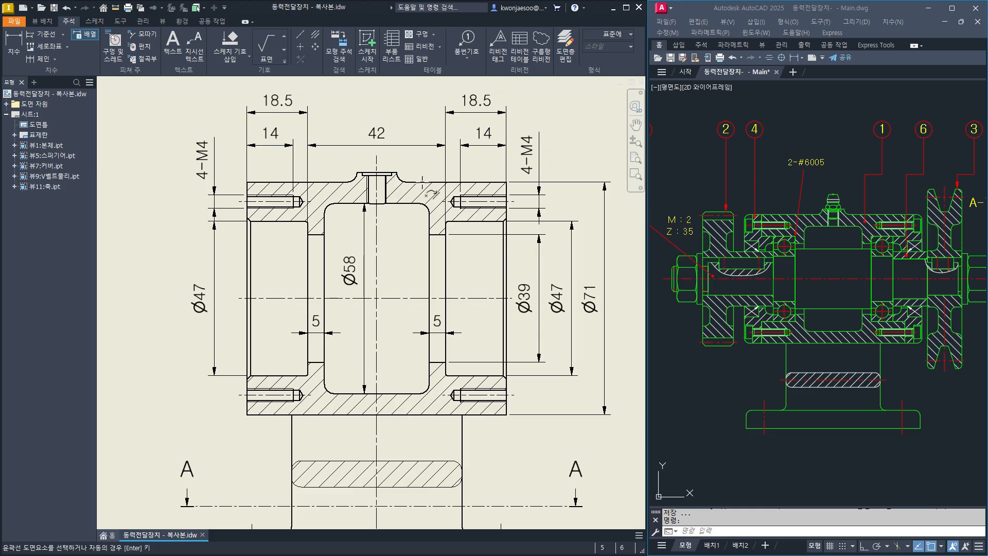
key("Escape")
Move the 42 dimension between the bore shoulders up, in line with the two 18.5 dimensions.
middle_click_drag(360, 245, 369, 295)
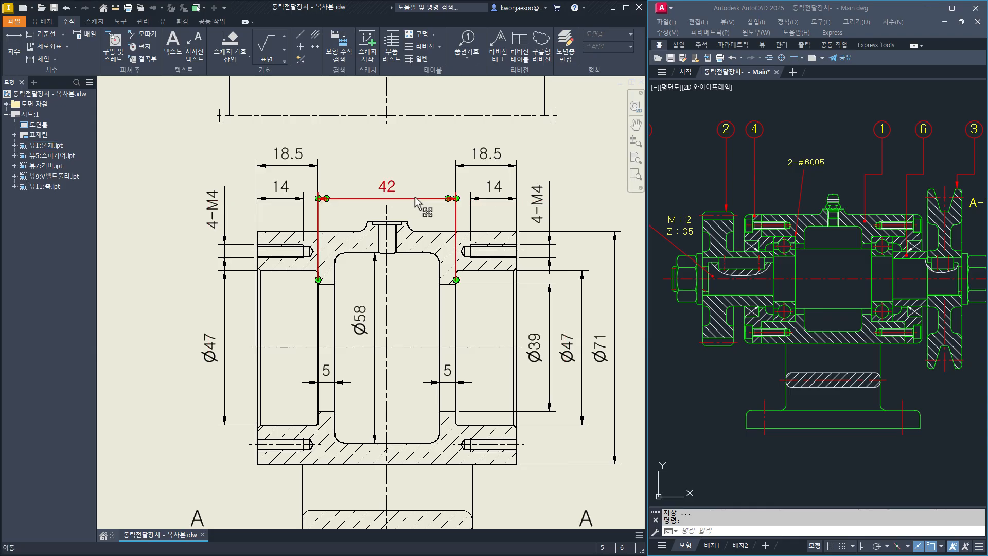
left_click_drag(416, 201, 458, 170)
middle_click_drag(397, 398, 367, 397)
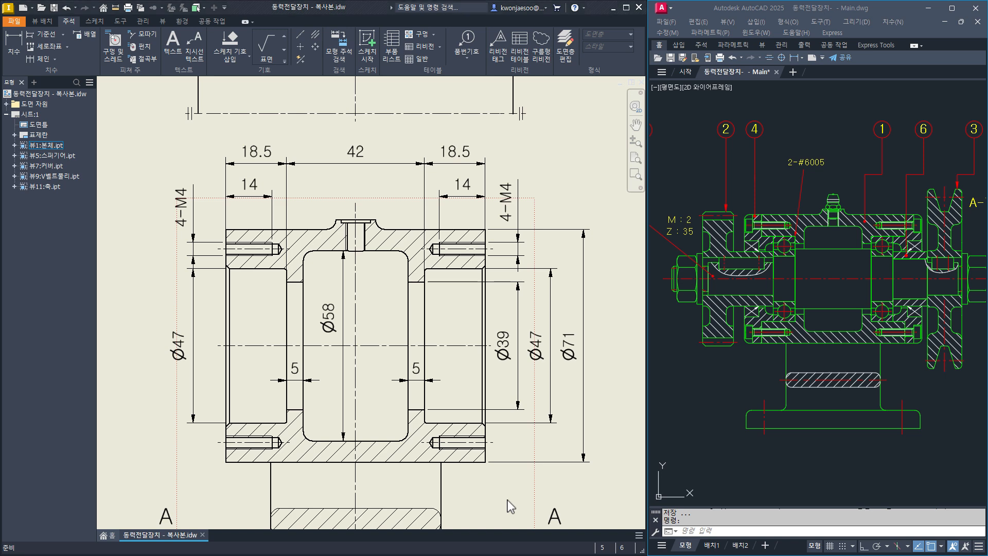
Check the fit tolerance table in the KS drafting standards PDF and append H7 to the right Ø47 bore dimension.
key("alt+Tab")
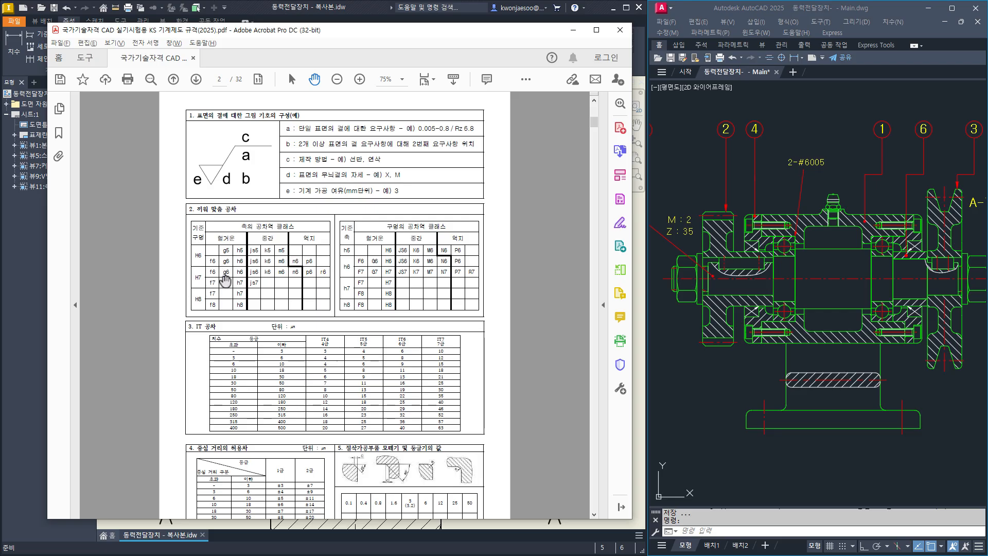
left_click(573, 30)
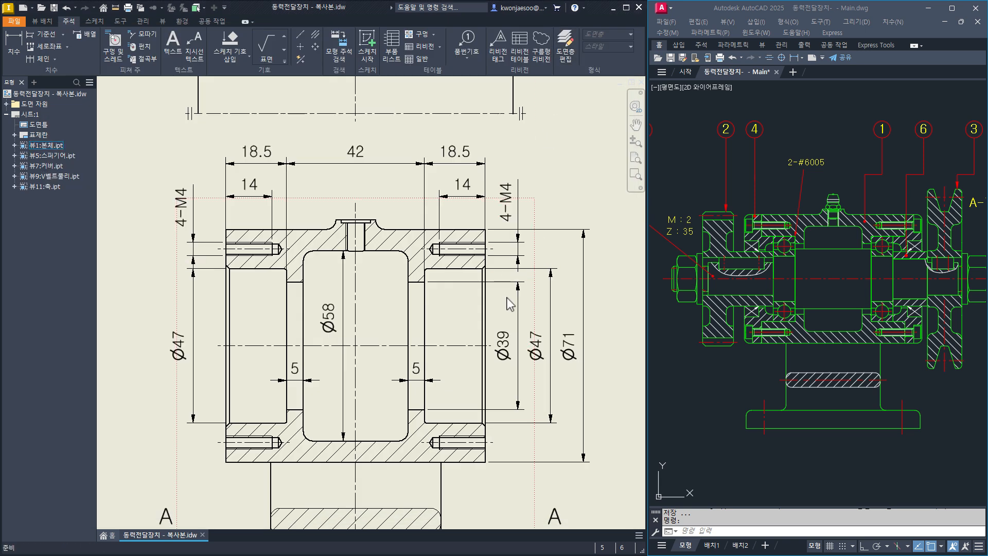
double_click(536, 357)
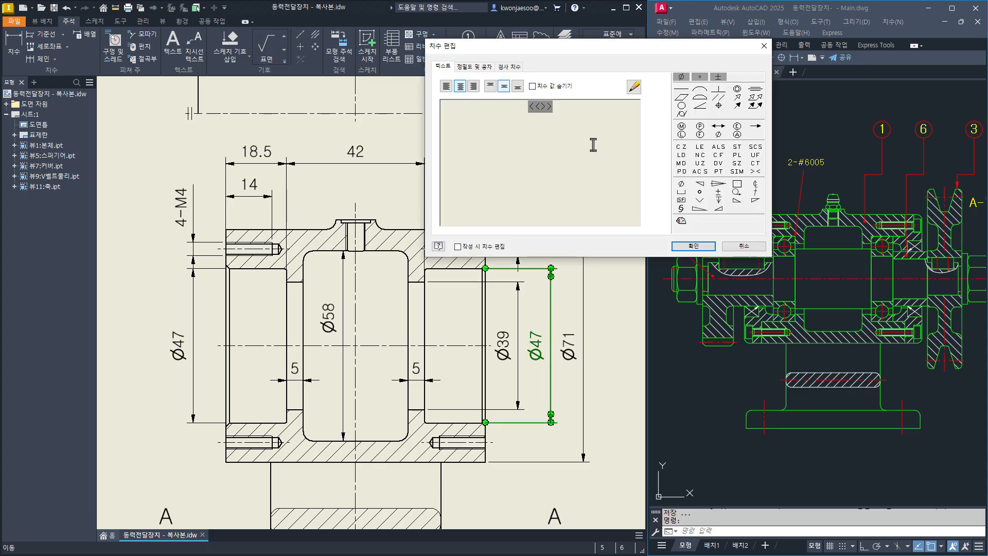
type("H7")
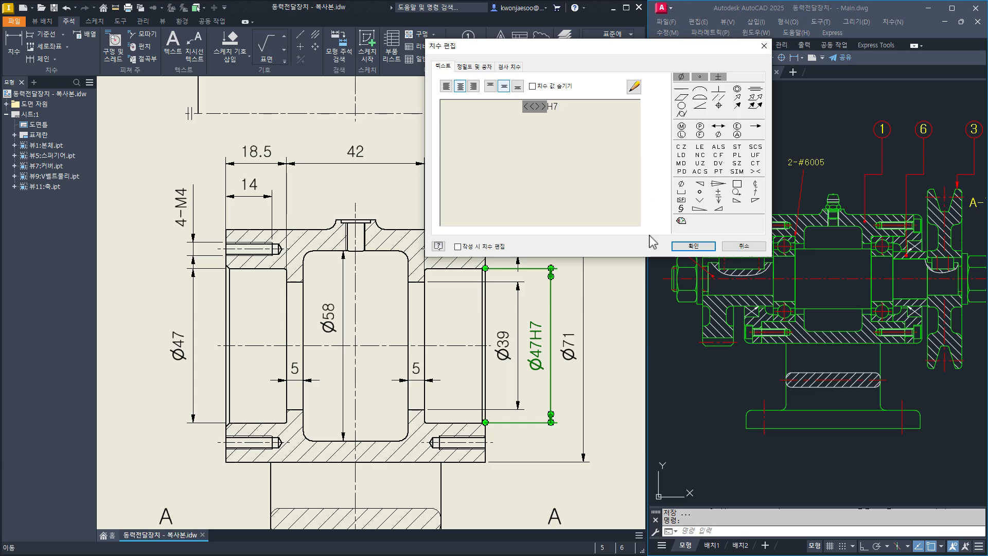
left_click(693, 246)
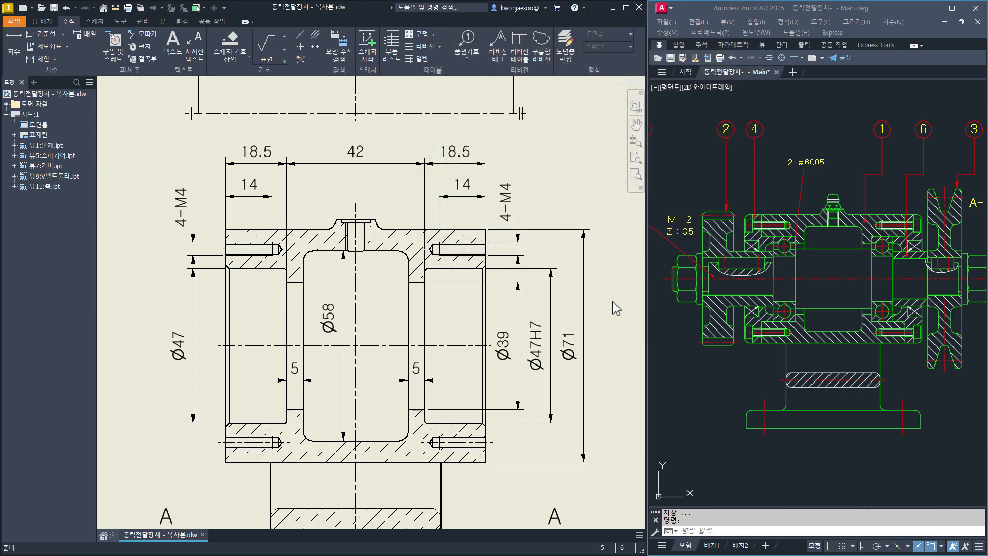
Copy the H7 tolerance from the right Ø47 bore dimension to the left Ø47 bore dimension.
right_click(540, 332)
left_click(570, 429)
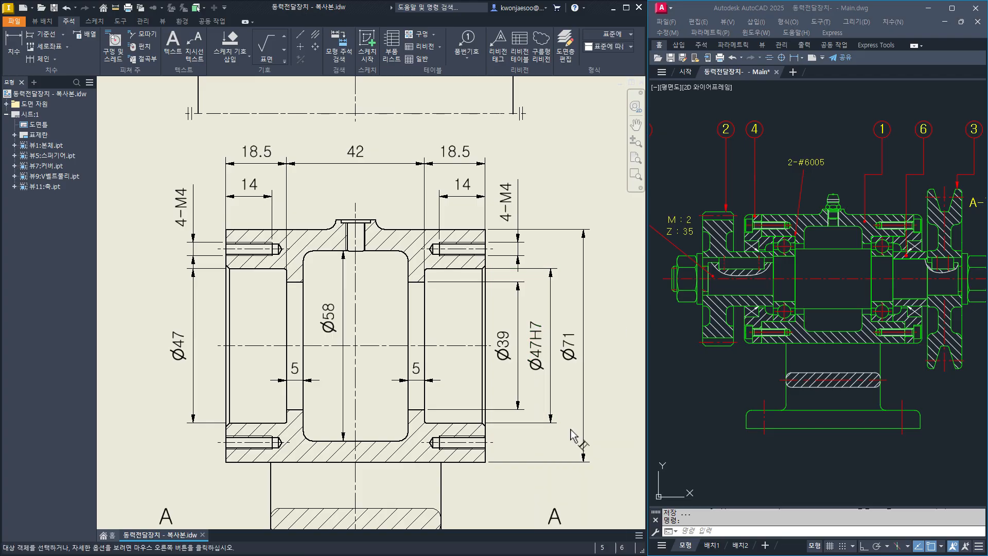
left_click(180, 355)
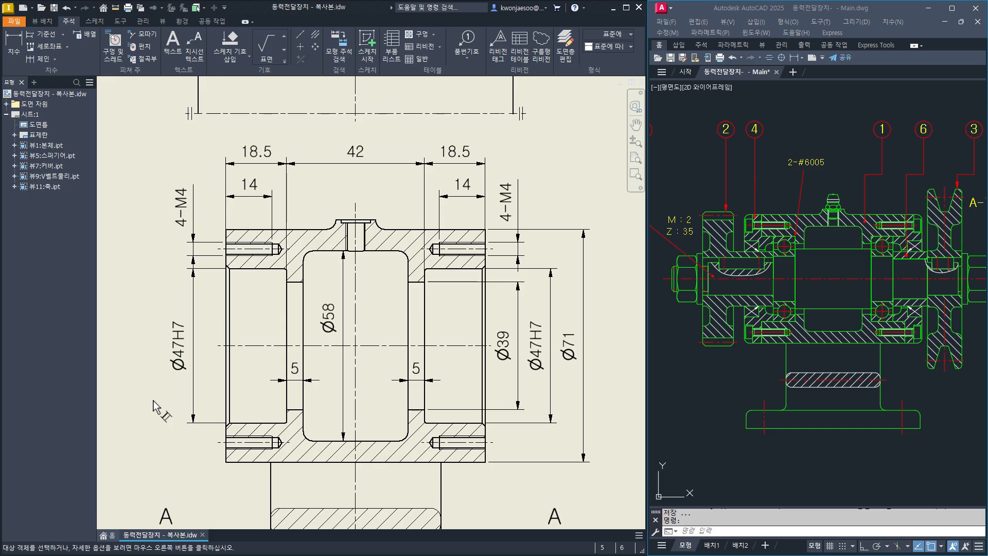
Check the corner radius of the 6005 bearing in the deep groove ball bearing table on page 13 of the KS standards PDF.
key("alt+Tab")
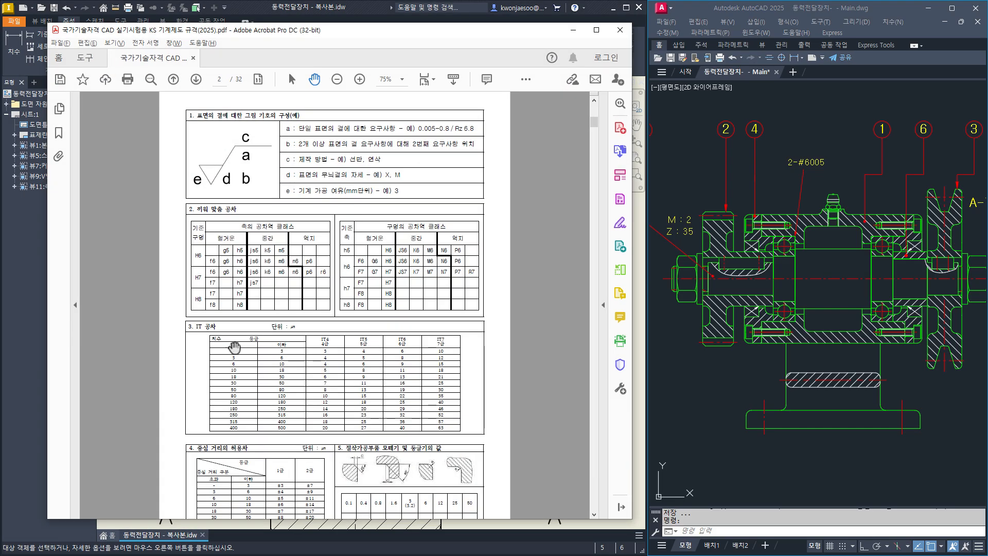
left_click(221, 79)
type("13")
key("Return")
scroll(208, 201, "up", 3, "ctrl")
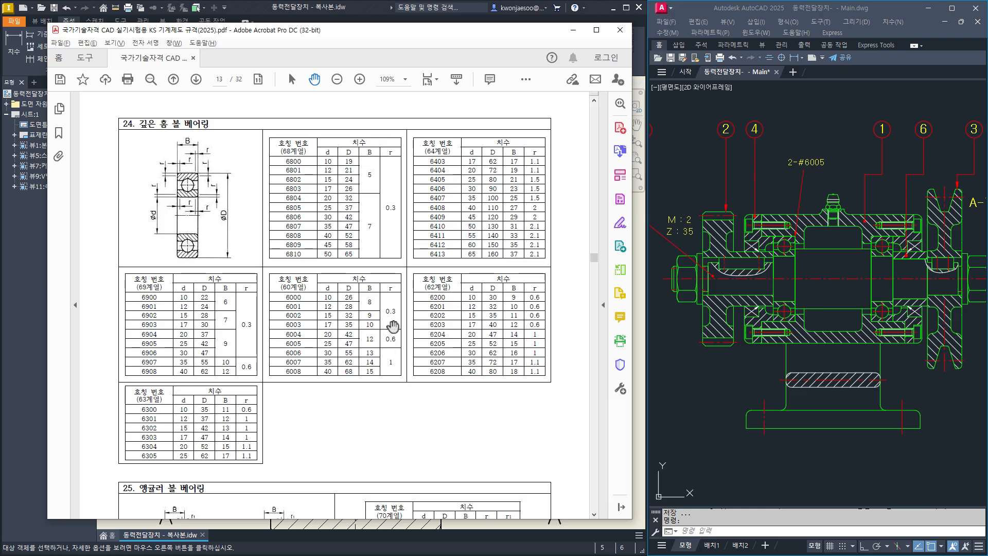
left_click(573, 30)
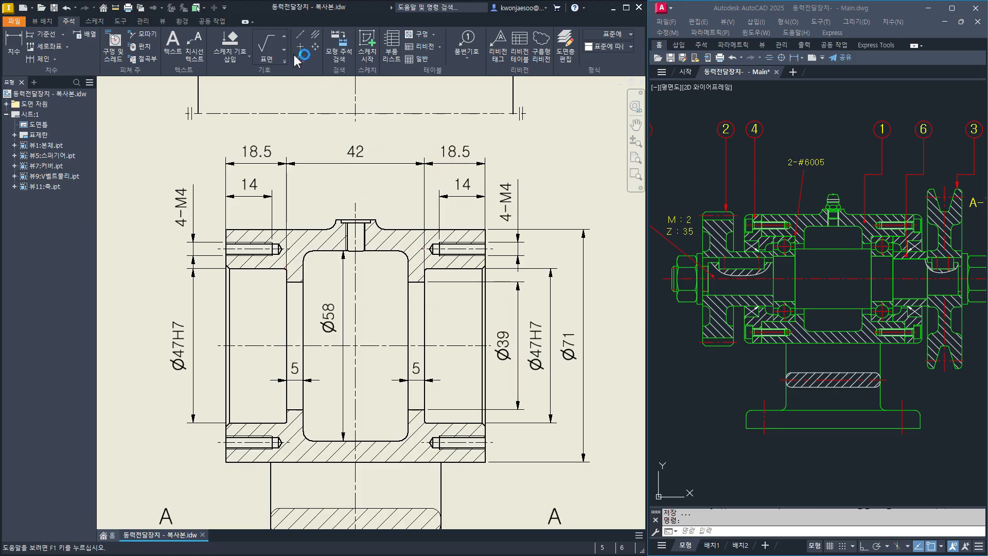
Add a radius dimension to the corner fillet at the inner end of the left bearing bore.
key("d")
scroll(269, 278, "up", 3)
scroll(270, 278, "up", 5)
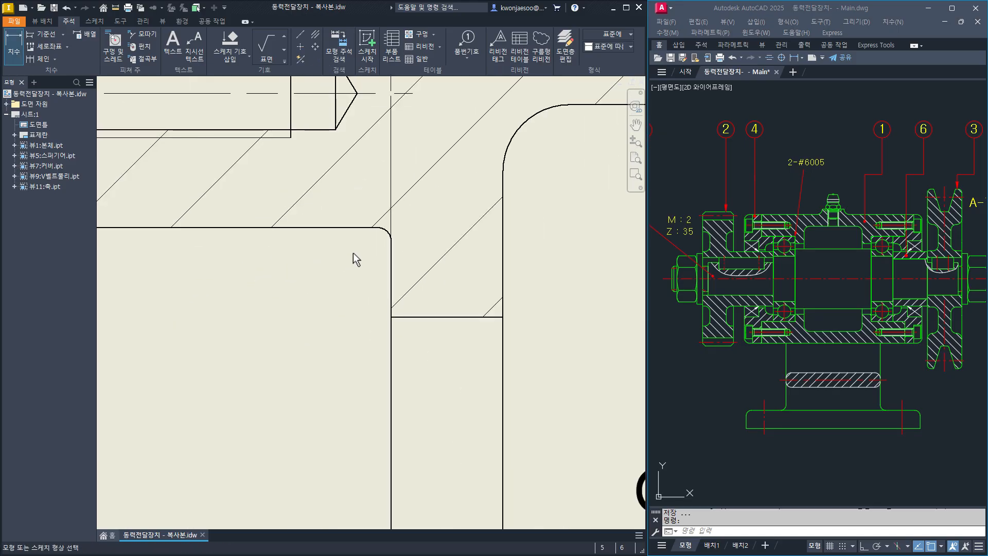
left_click(389, 235)
left_click(256, 388)
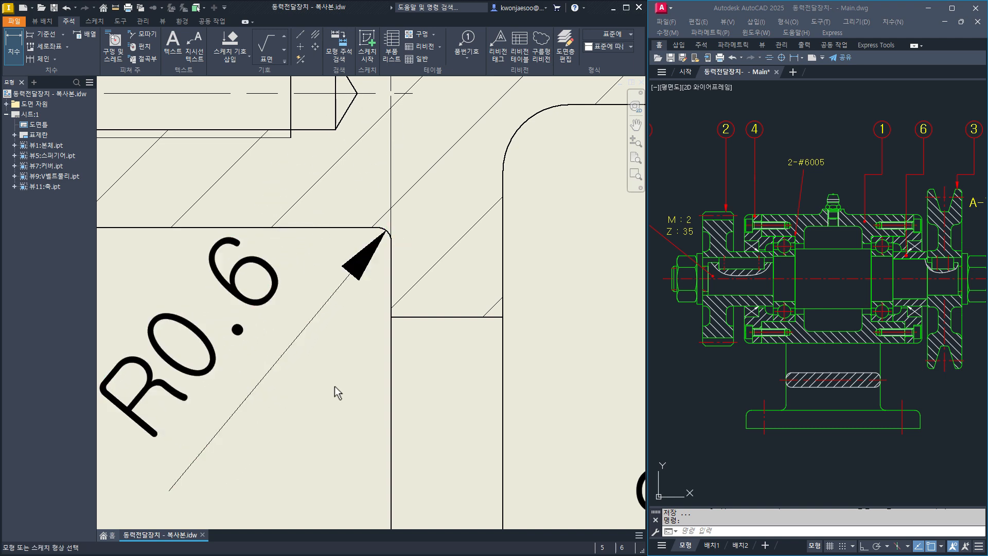
Add a matching radius dimension to the corner fillet at the inner end of the right bearing bore.
scroll(361, 407, "down", 5)
middle_click_drag(389, 423, 115, 376)
scroll(400, 328, "up", 3)
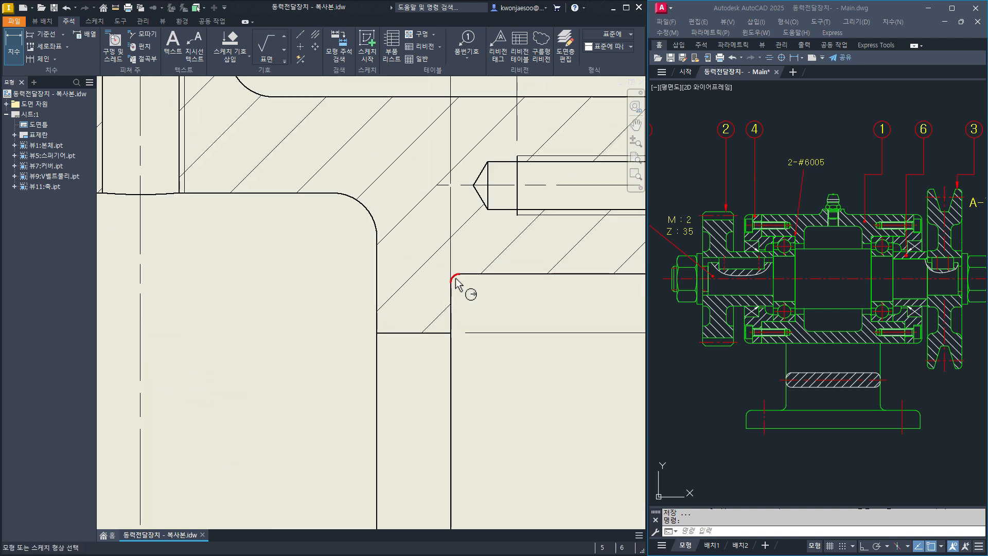
left_click(456, 282)
left_click(598, 453)
scroll(417, 415, "down", 2)
scroll(417, 415, "down", 2)
middle_click_drag(410, 411, 459, 289)
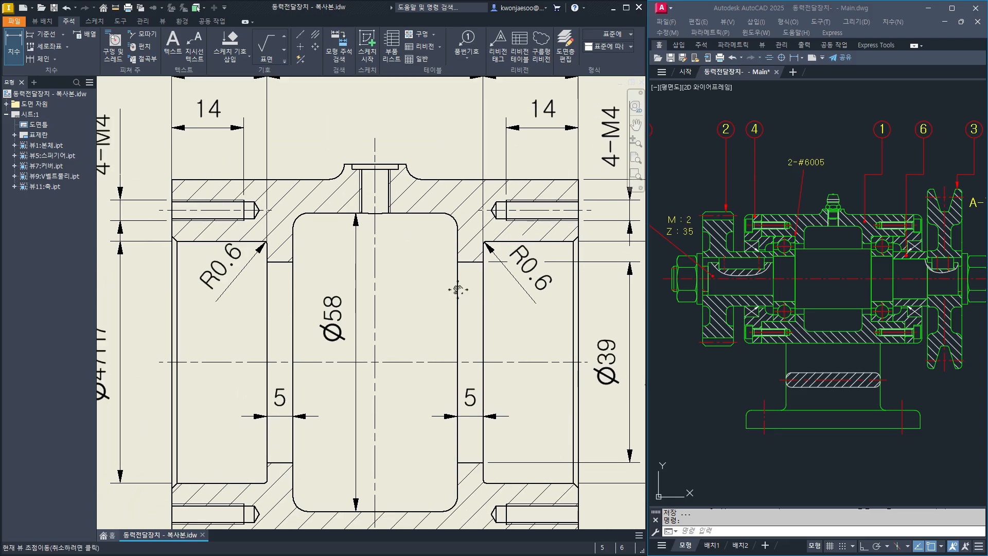
middle_click_drag(381, 349, 394, 326)
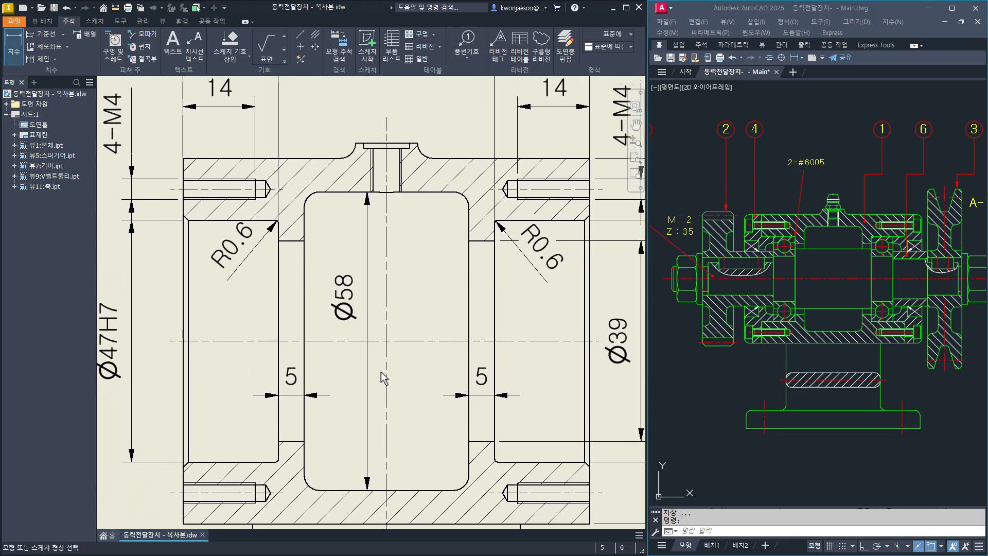
Dimension the width of the support web between its two vertical edges, placing the dimension below the base.
scroll(418, 394, "down", 5)
mouse_move(416, 398)
middle_mouse_down()
mouse_move(409, 252)
mouse_move(411, 267)
middle_mouse_up()
scroll(395, 391, "up", 4)
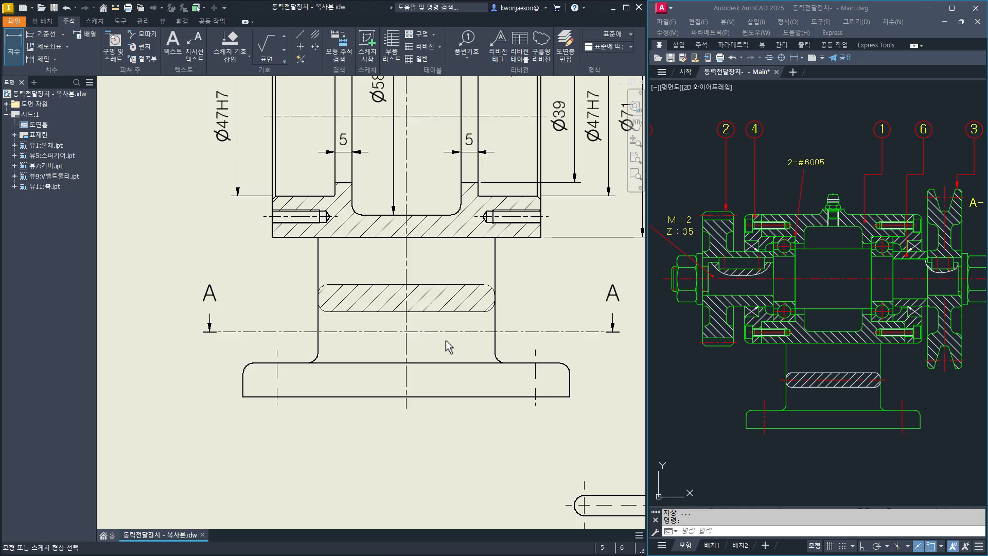
left_click(318, 332)
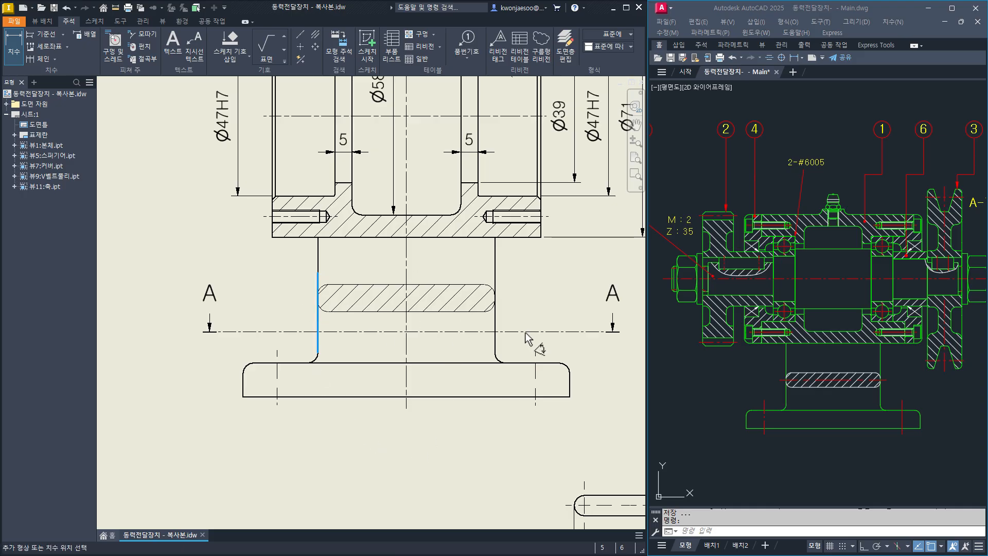
left_click(495, 334)
left_click(320, 449)
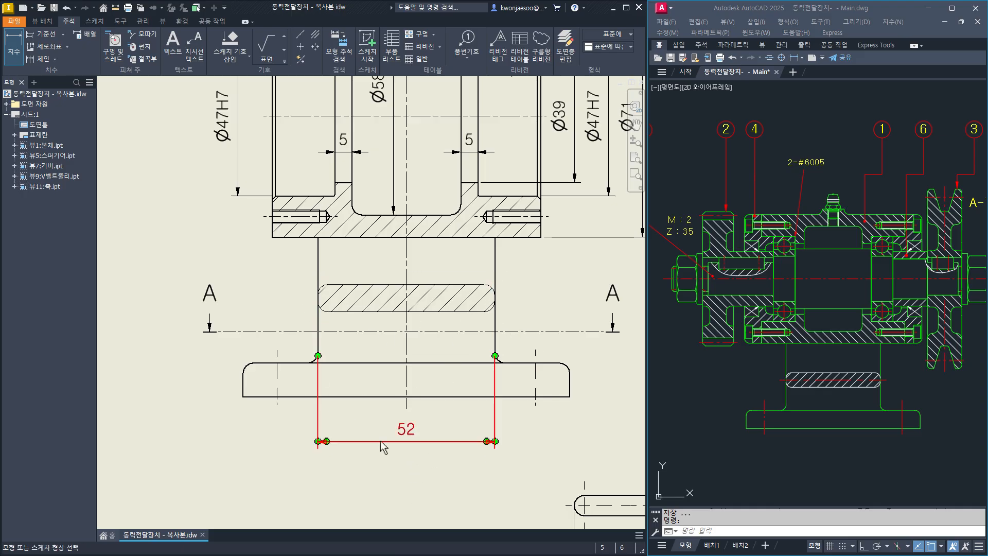
Dimension the base's overall width between its end faces, placing the dimension beneath the web width dimension.
left_click(239, 387)
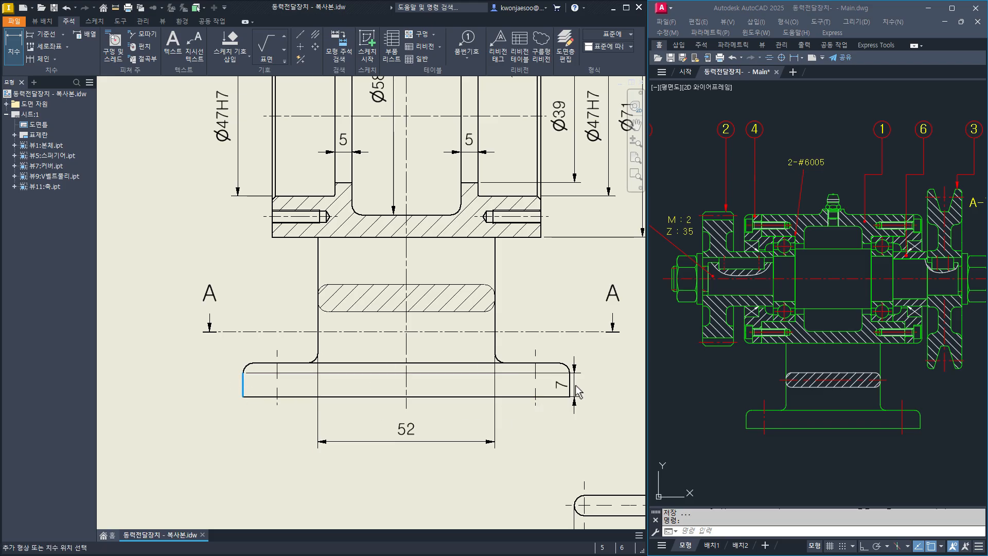
left_click(569, 386)
left_click(427, 468)
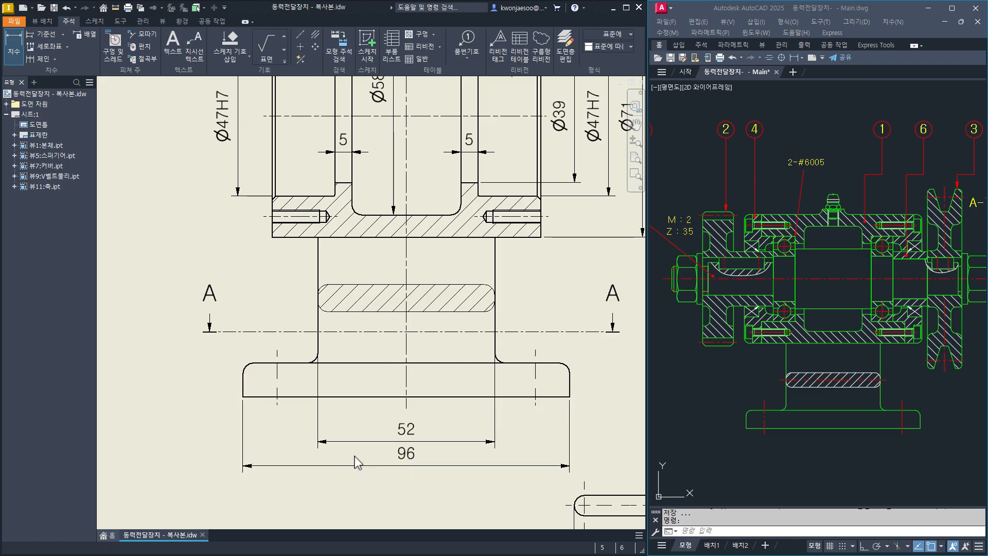
Arrange the web and base width dimensions at even spacing, using the base's bottom edge as reference.
middle_click_drag(357, 464, 359, 423)
key("Escape")
left_click_drag(466, 461, 385, 392)
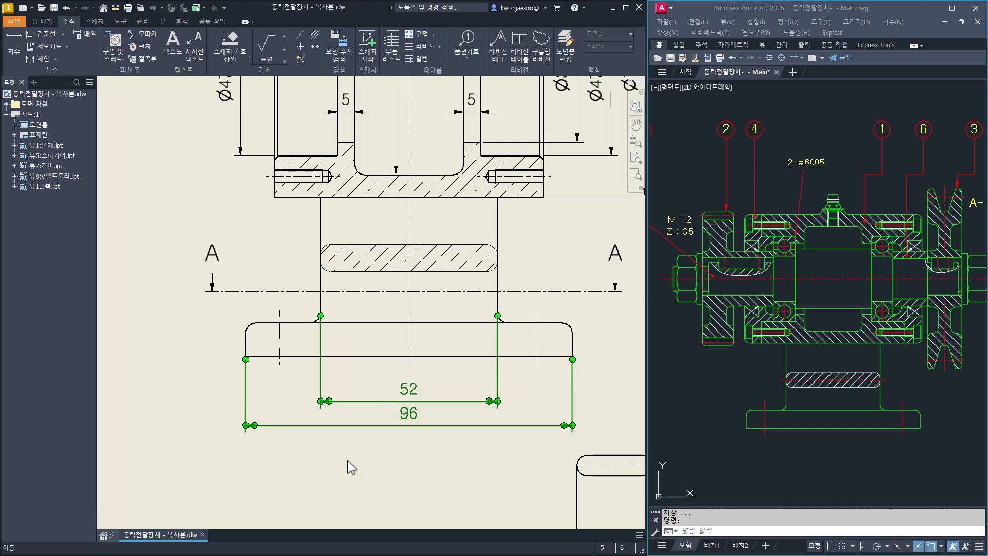
right_click(348, 466)
left_click(381, 464)
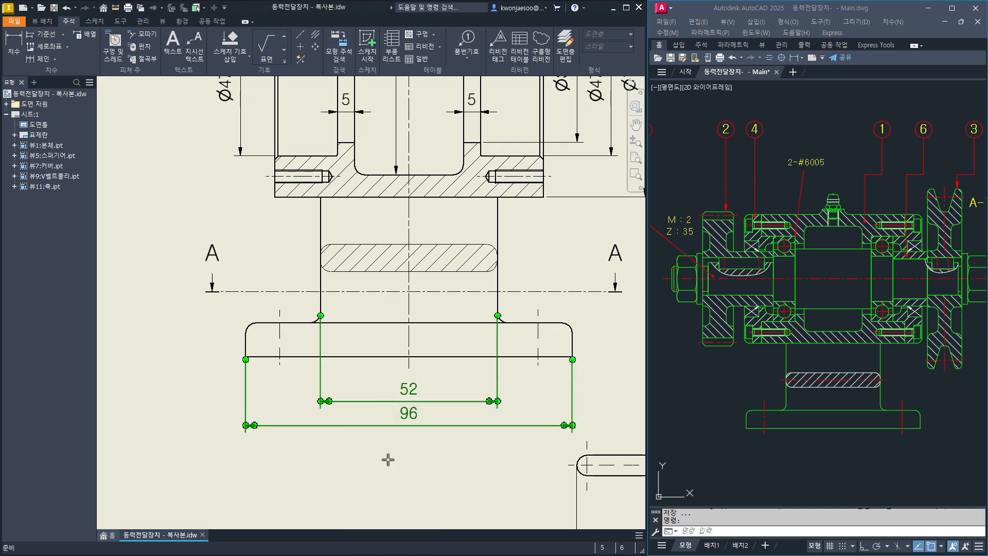
left_click(377, 357)
scroll(378, 357, "down", 3)
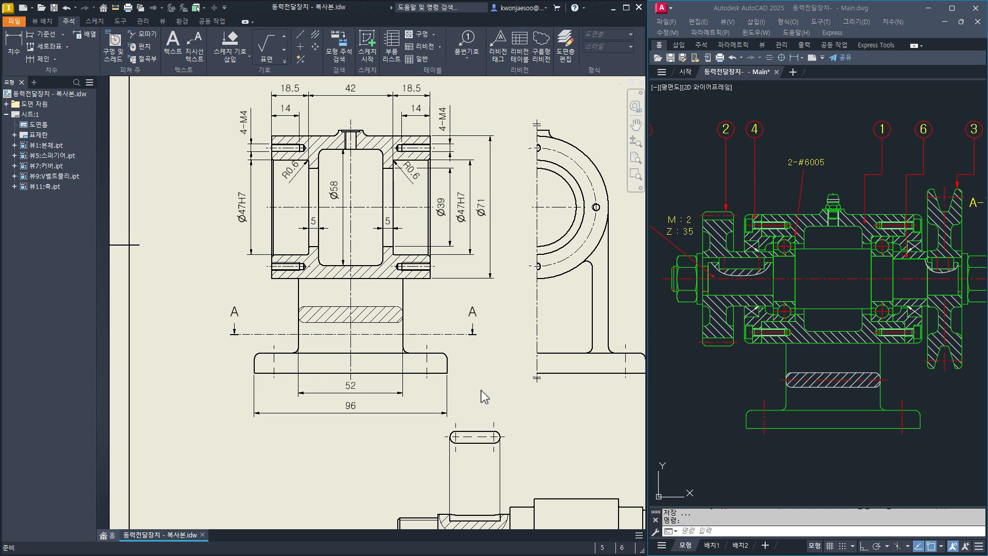
Dimension the overall height from the base's bottom edge to the housing's top edge, placing it outside the Ø71 dimension.
key("d")
left_click(397, 150)
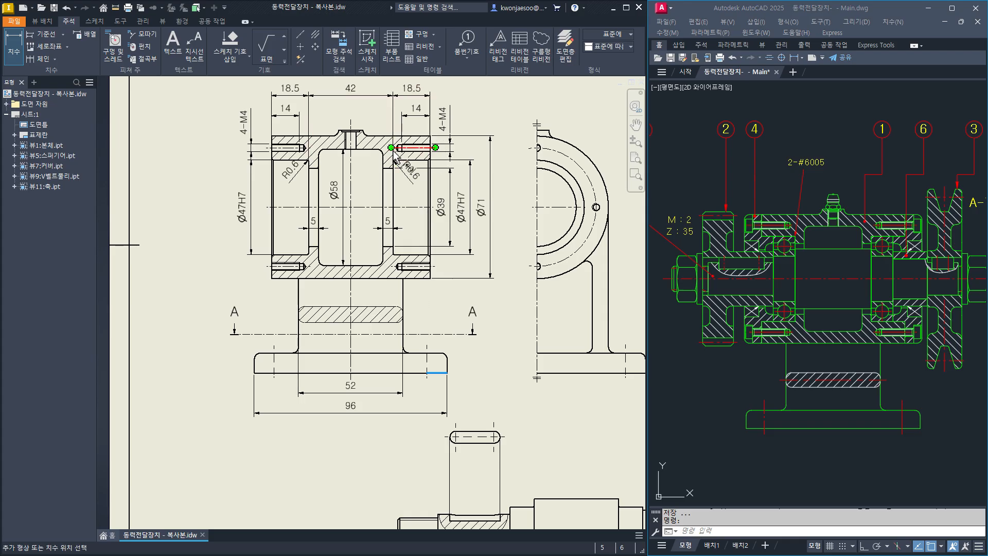
left_click(406, 136)
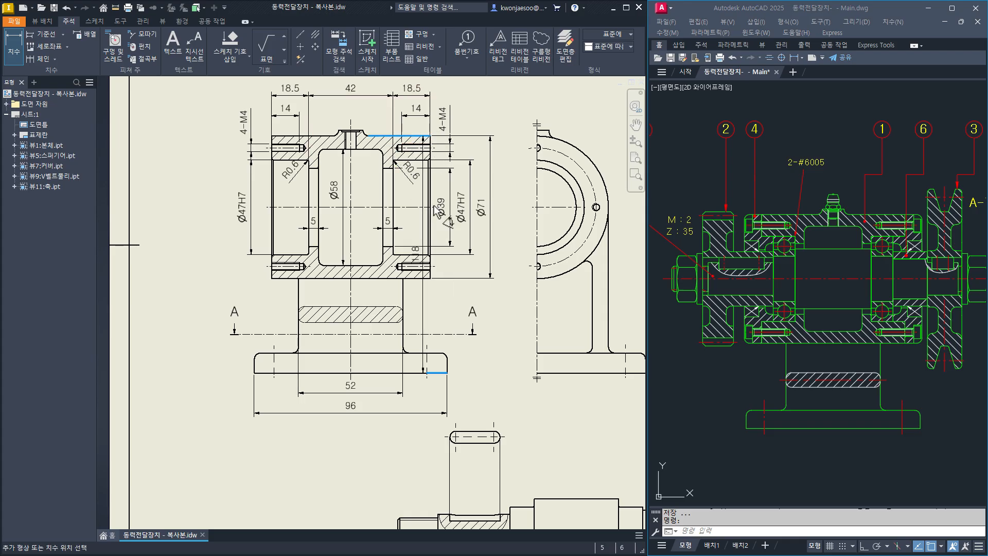
left_click(515, 237)
Move the half side view farther right, away from the front view's overall height dimension.
middle_click_drag(496, 385, 422, 389)
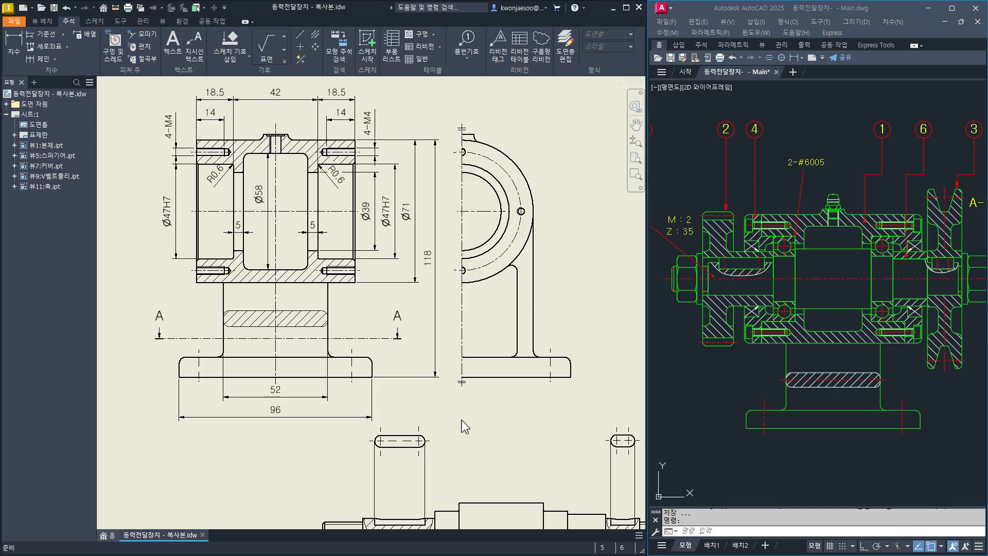
mouse_move(458, 419)
middle_mouse_down()
mouse_move(508, 410)
mouse_move(464, 415)
middle_mouse_up()
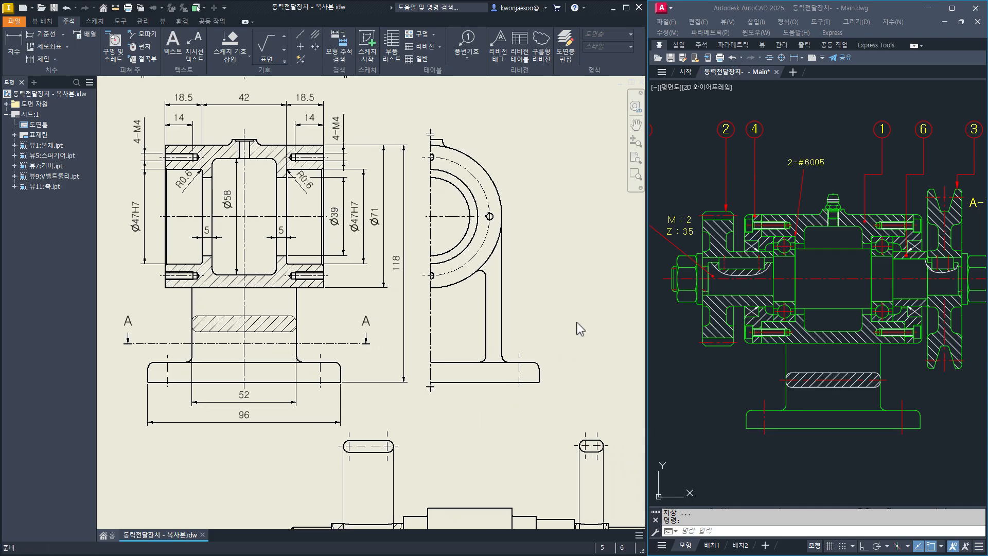
left_click_drag(551, 309, 592, 308)
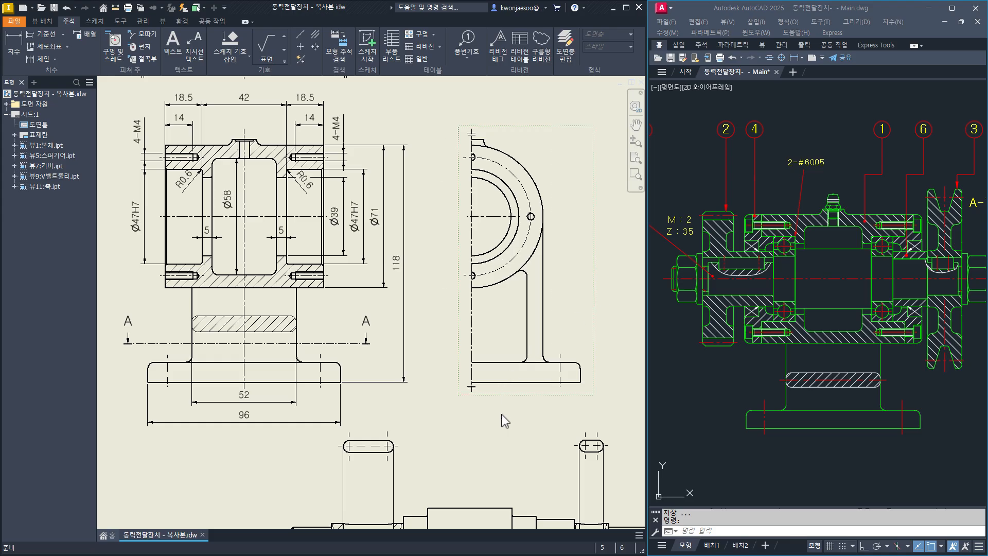
Start a Break Out on the half side view and open that view's sketch for editing.
middle_click_drag(505, 415, 480, 421)
middle_click_drag(364, 244, 442, 421)
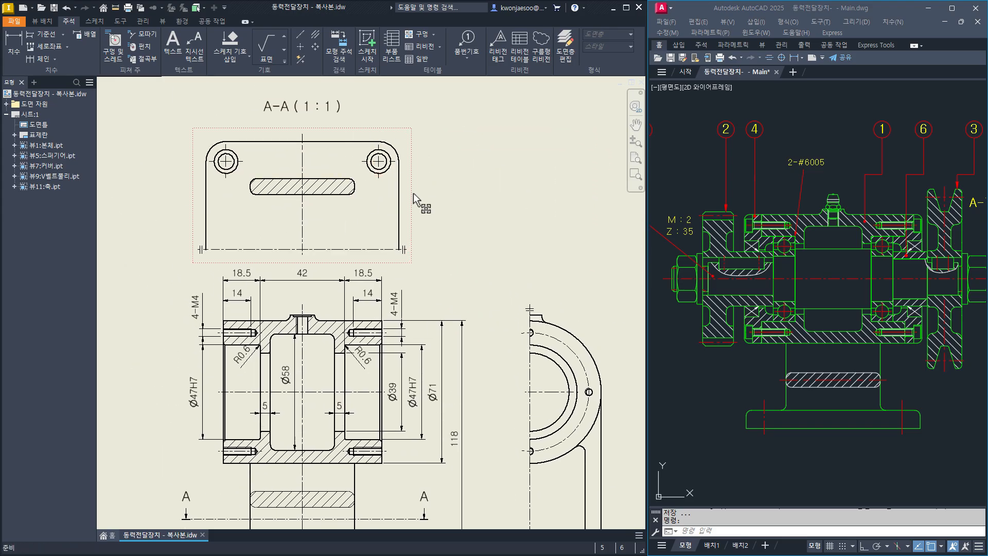
middle_click_drag(492, 458, 421, 346)
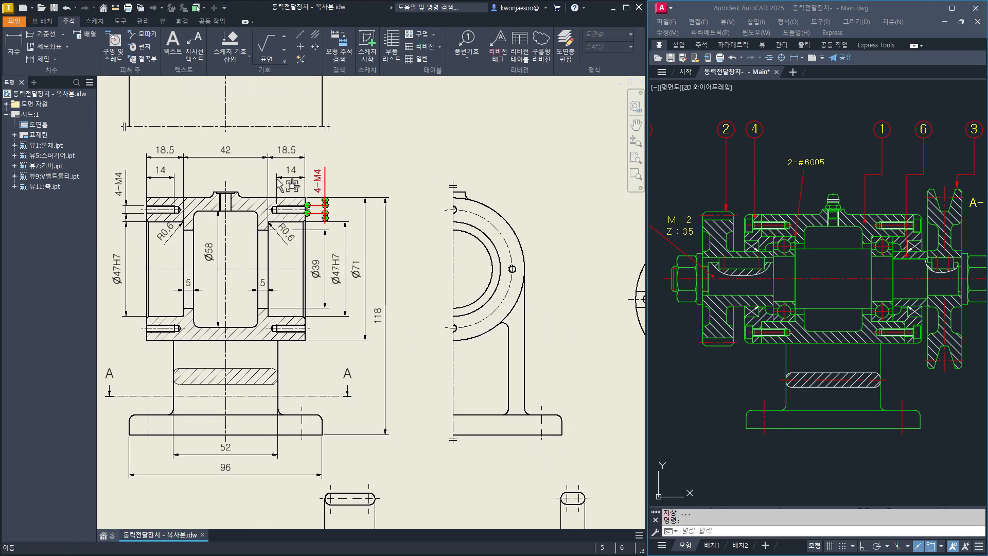
left_click(45, 23)
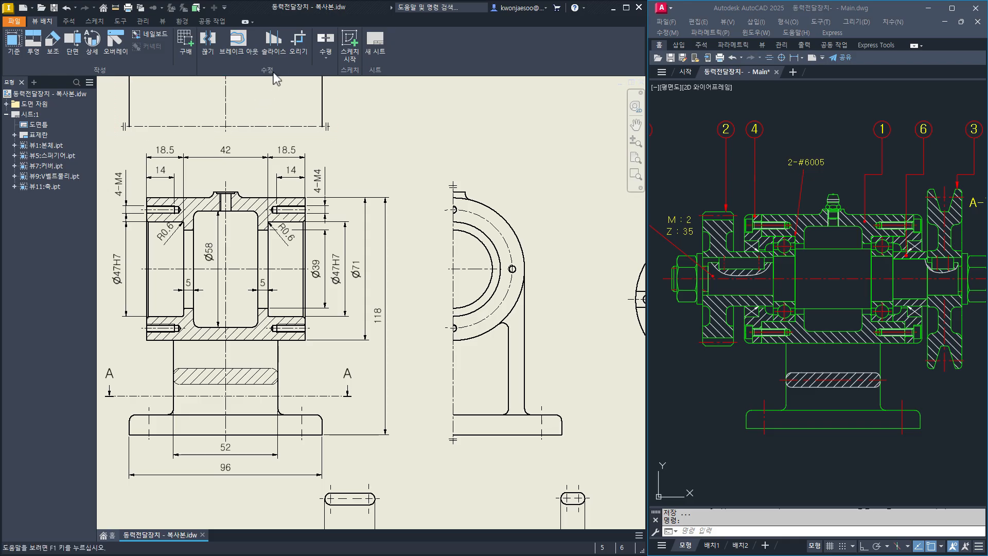
left_click(236, 51)
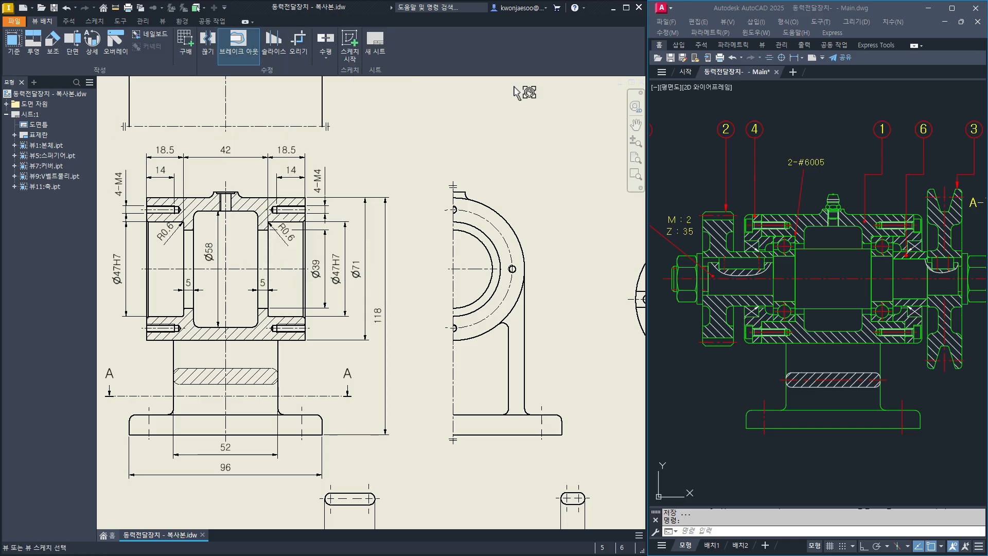
left_click(497, 207)
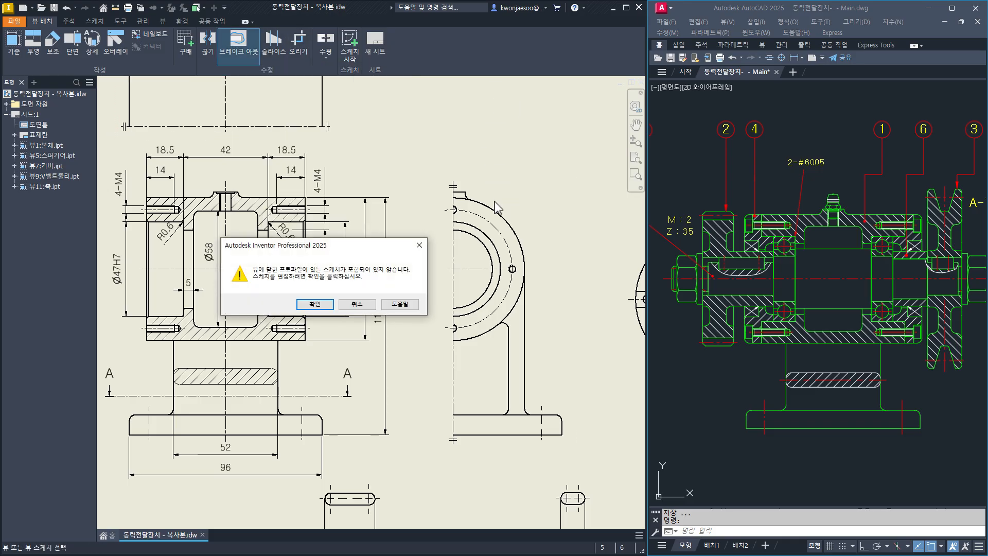
left_click(328, 302)
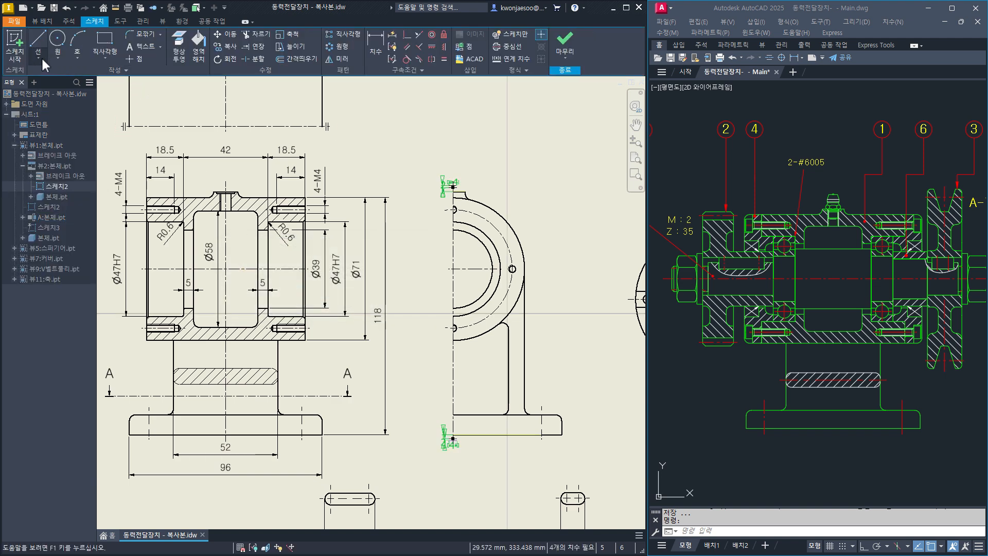
Sketch a closed spline around the bolt-hole end of the base in the side view and finish the sketch.
left_click(39, 58)
left_click(49, 118)
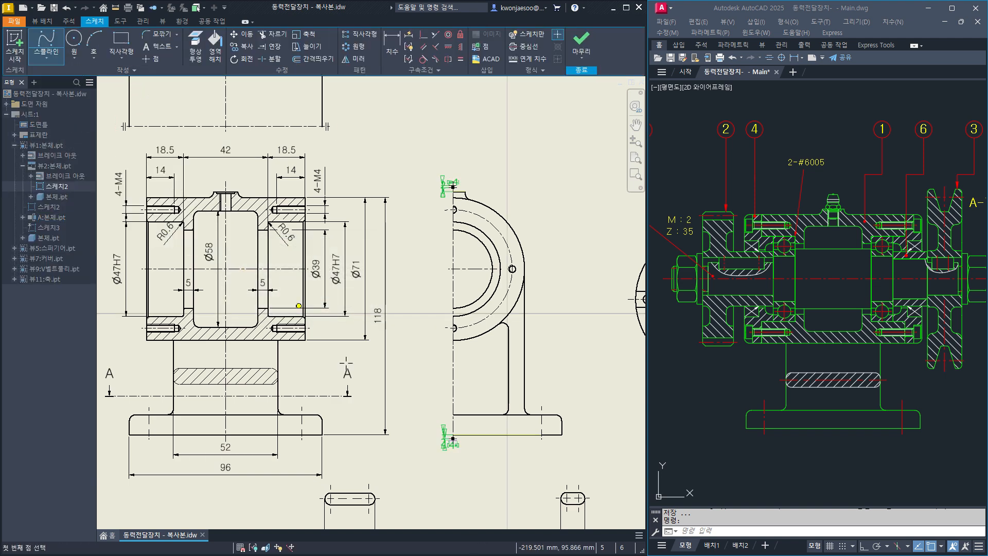
scroll(495, 425, "up", 3)
middle_click_drag(496, 423, 399, 375)
left_click(473, 303)
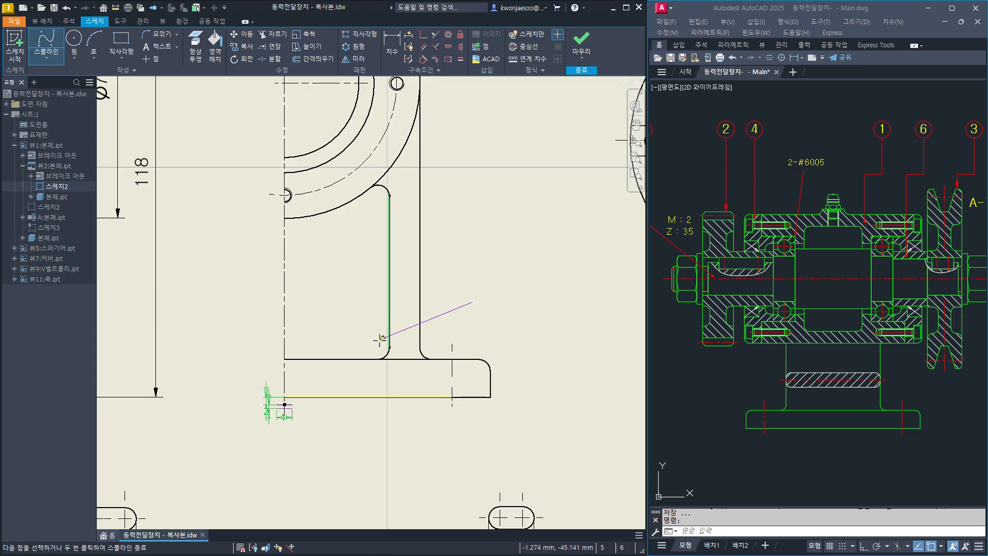
left_click(368, 342)
left_click(359, 441)
left_click(520, 460)
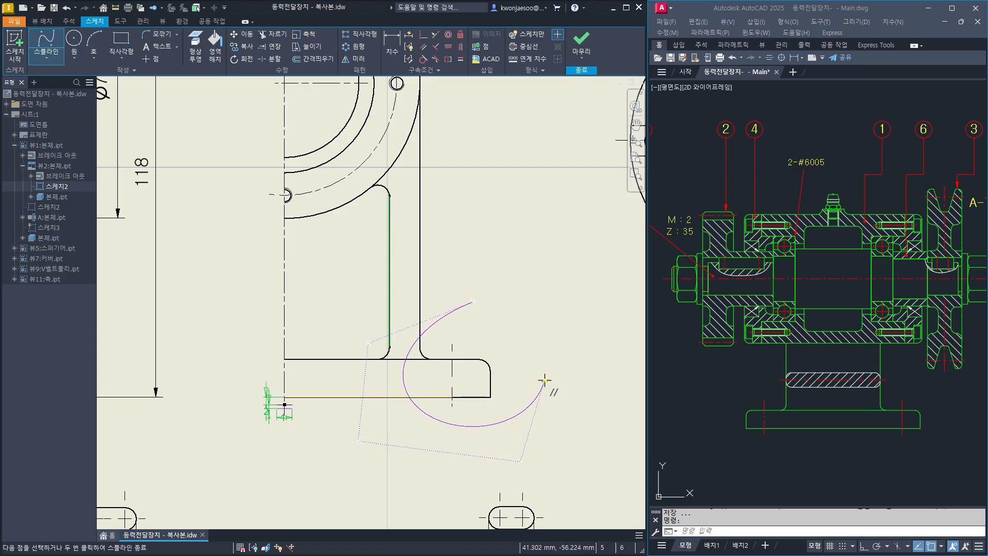
left_click(472, 302)
middle_click_drag(497, 248, 517, 295)
left_click(583, 38)
Break out the side view within the spline profile, using the To Hole depth with the bolt hole circle in section A-A.
key("b")
left_click(446, 186)
scroll(271, 342, "down", 3)
middle_click_drag(271, 345, 399, 362)
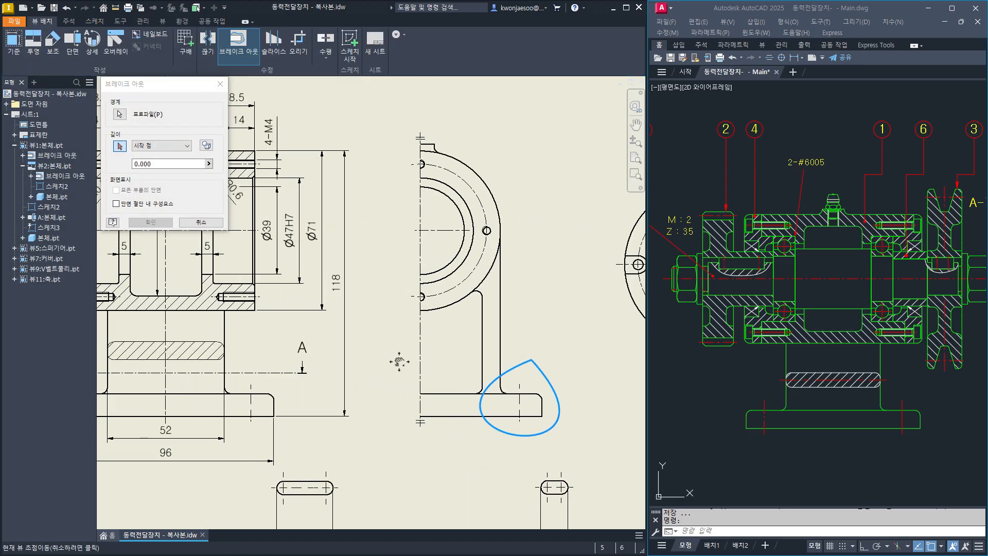
left_click(162, 145)
left_click(154, 171)
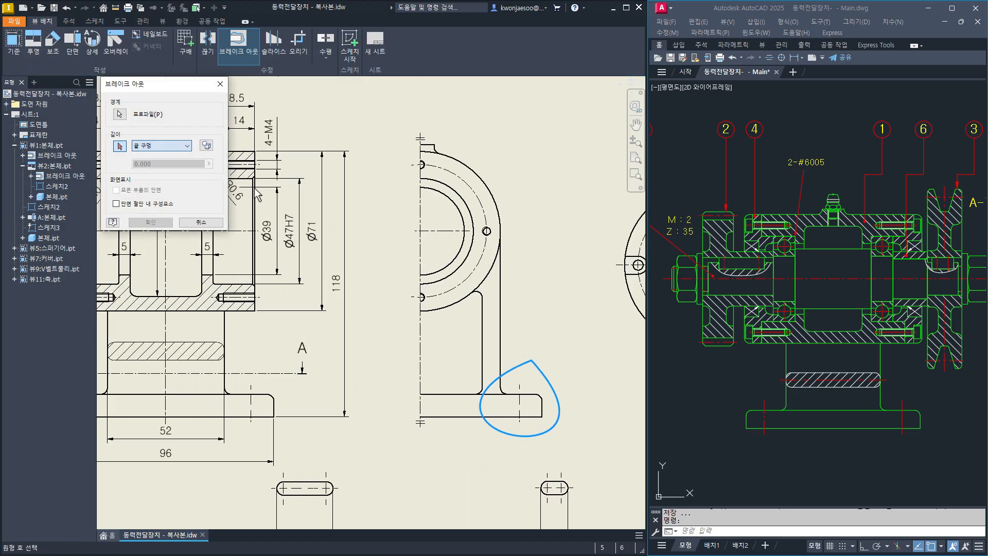
mouse_move(356, 254)
middle_mouse_down()
mouse_move(458, 369)
mouse_move(487, 429)
middle_mouse_up()
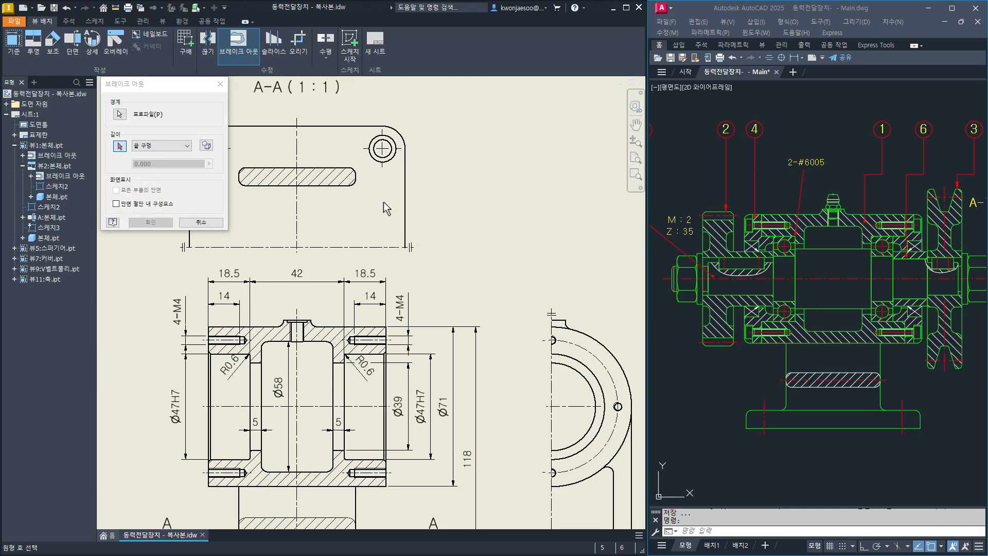
left_click(376, 161)
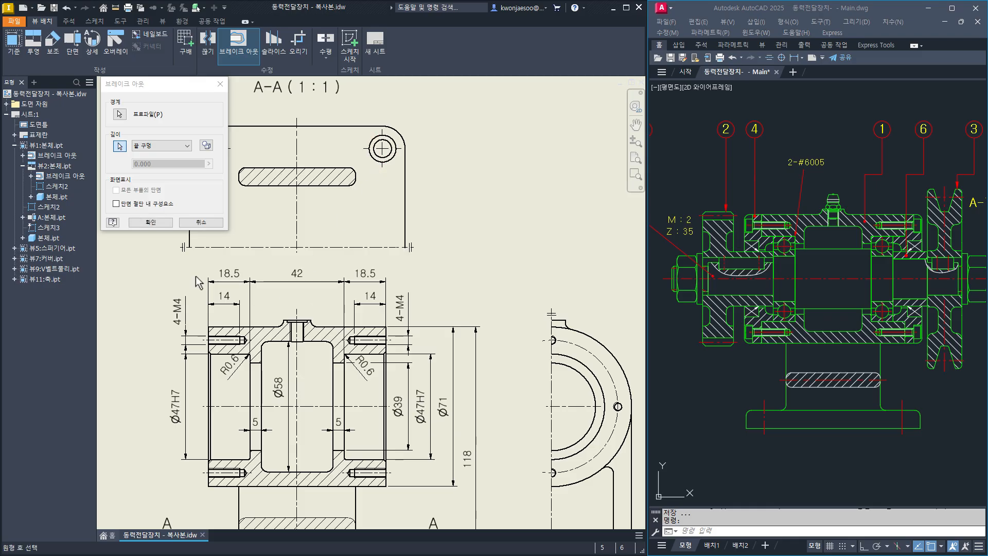
left_click(157, 221)
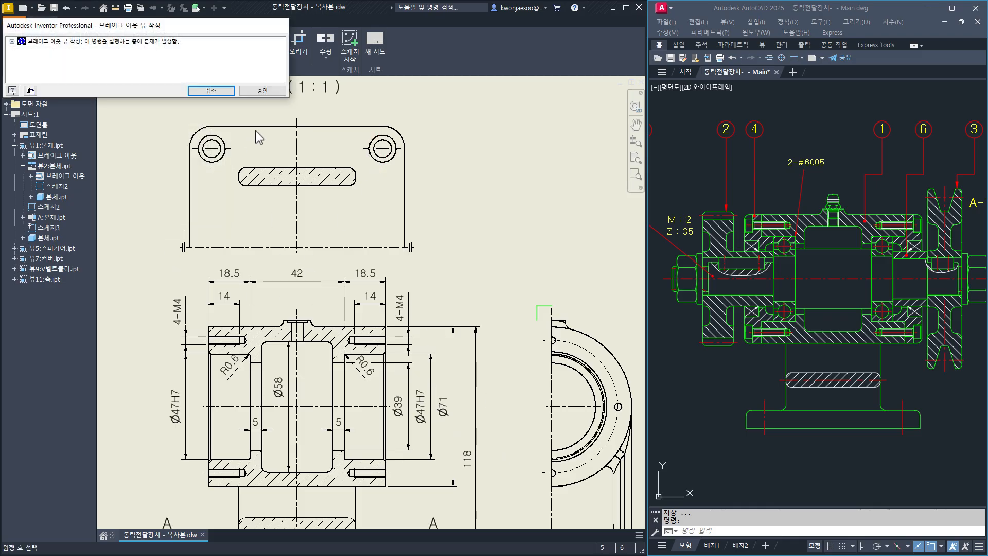
left_click(262, 94)
mouse_move(573, 495)
middle_mouse_down()
mouse_move(364, 263)
mouse_move(393, 271)
middle_mouse_up()
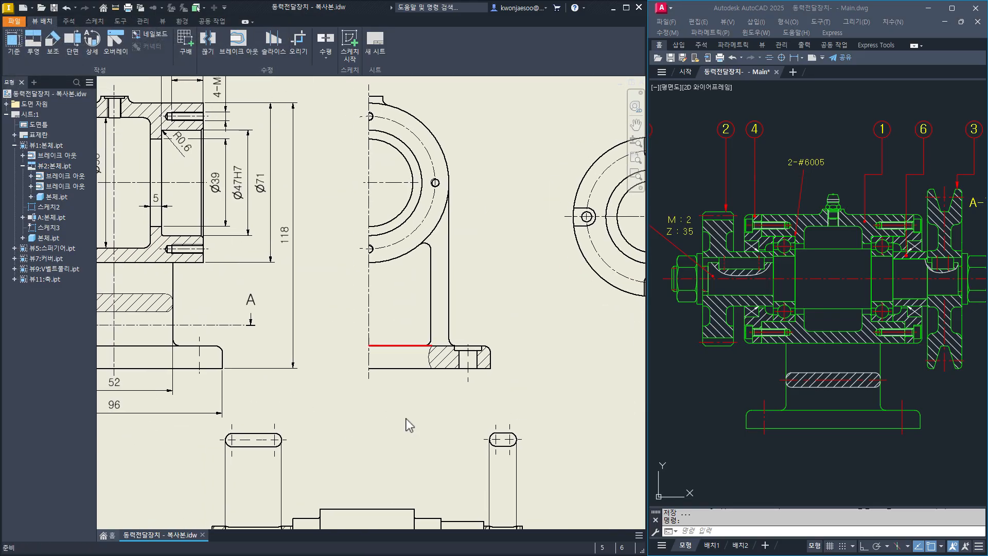
middle_click_drag(407, 441, 419, 440)
scroll(491, 376, "up", 3)
left_click(472, 371)
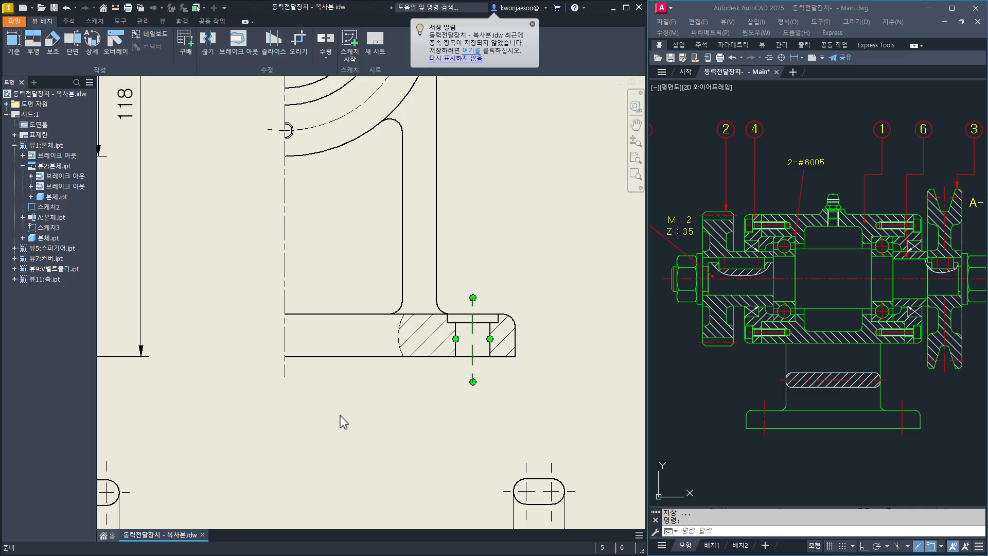
scroll(441, 452, "down", 3)
Dimension the side view's height from the base's bottom edge to the bore centre line, placing it outside the half view.
middle_click_drag(379, 441, 421, 458)
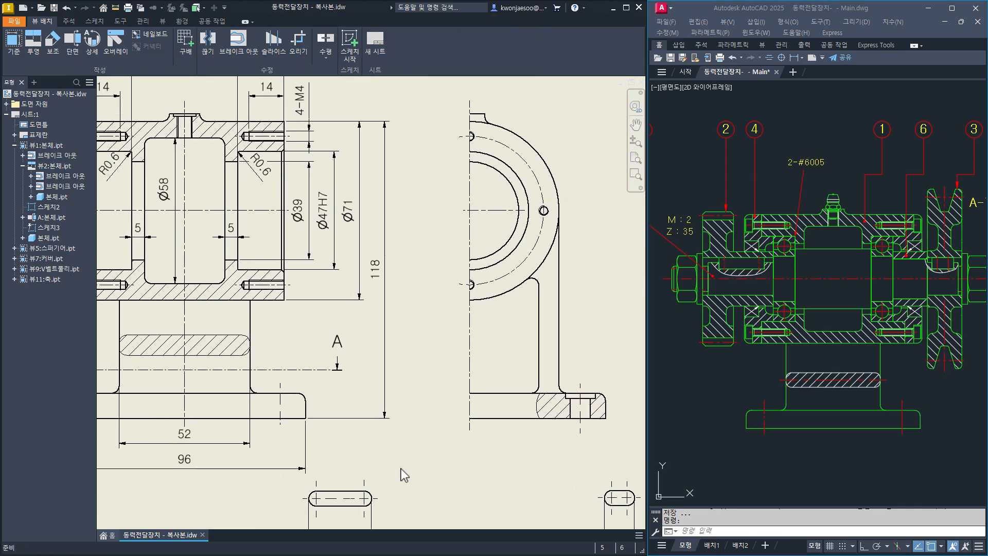
left_click(505, 418)
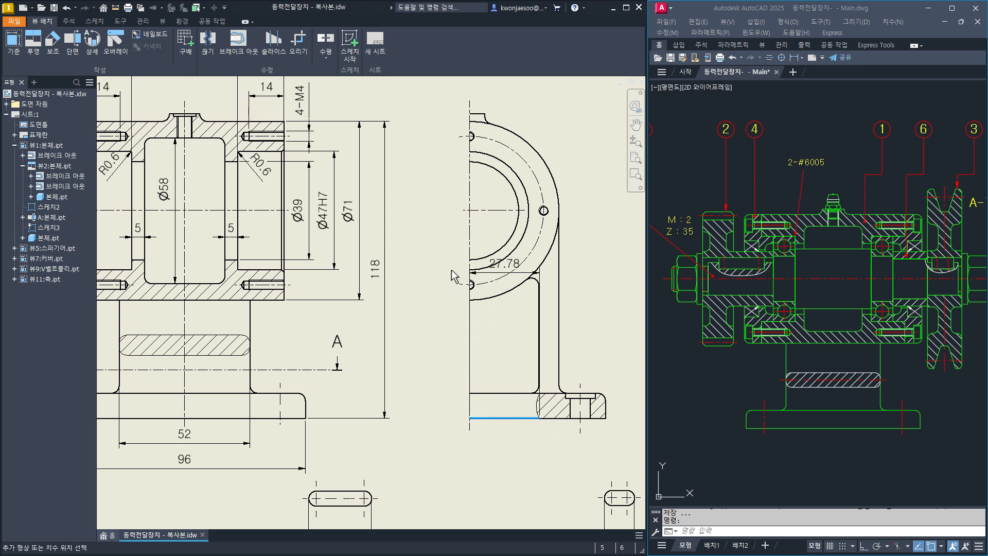
left_click(479, 210)
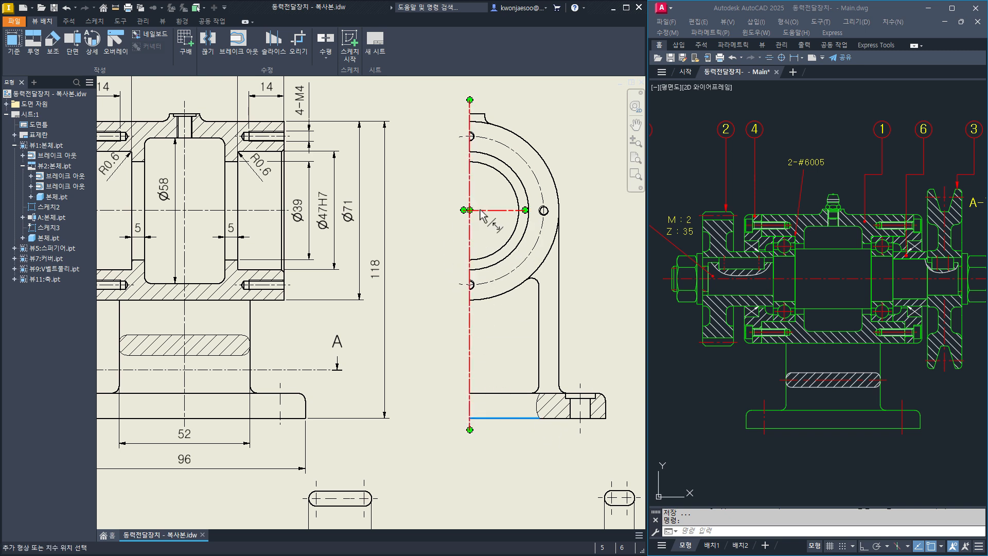
left_click(443, 284)
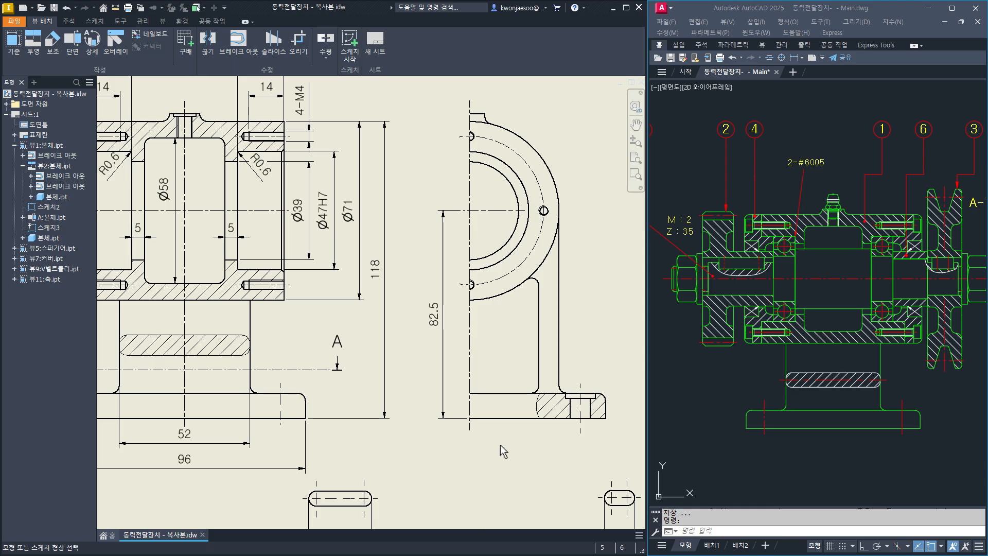
Dimension the side view's overall height from the base's bottom edge to the top of the boss, outside the centre-height dimension.
left_click(487, 422)
middle_click_drag(447, 182, 450, 215)
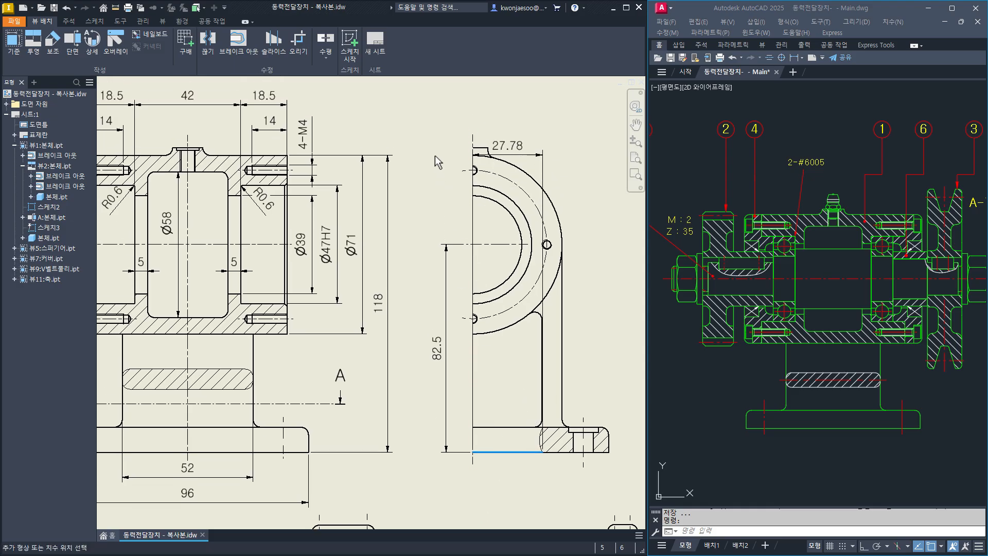
left_click(483, 151)
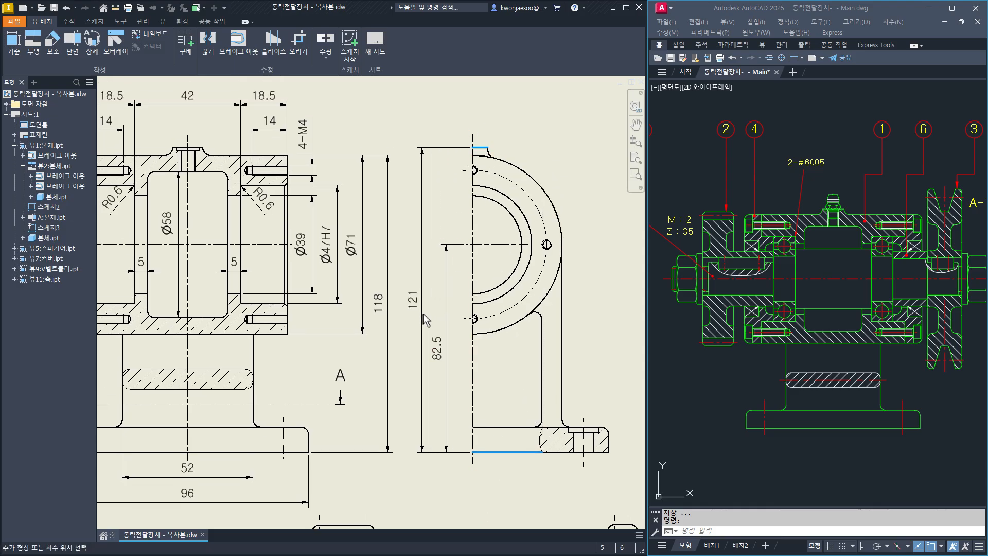
left_click(414, 384)
key("Escape")
middle_click_drag(444, 498, 447, 448)
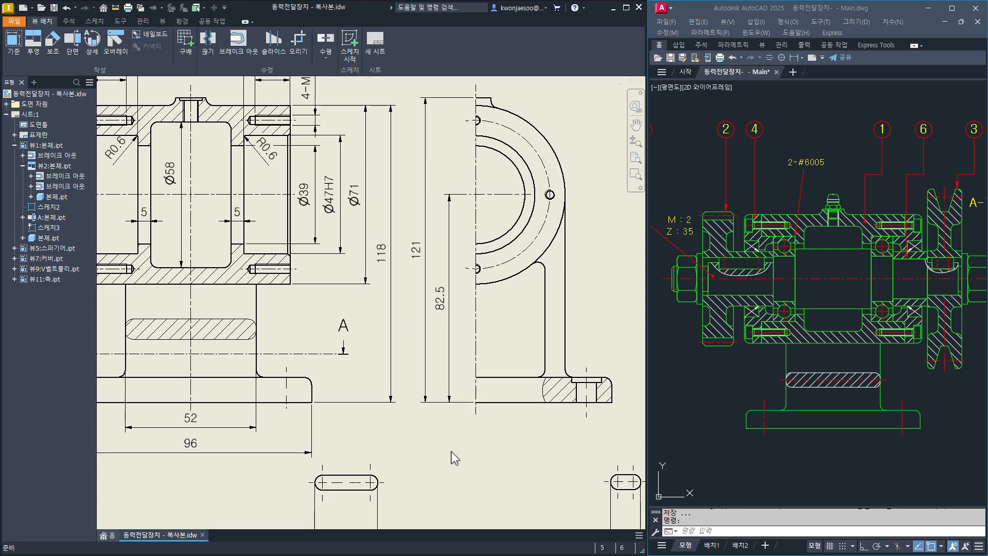
Arrange the side view's centre-height and overall-height dimensions at even spacing from the vertical centre line.
left_click_drag(453, 442, 416, 349)
right_click(412, 429)
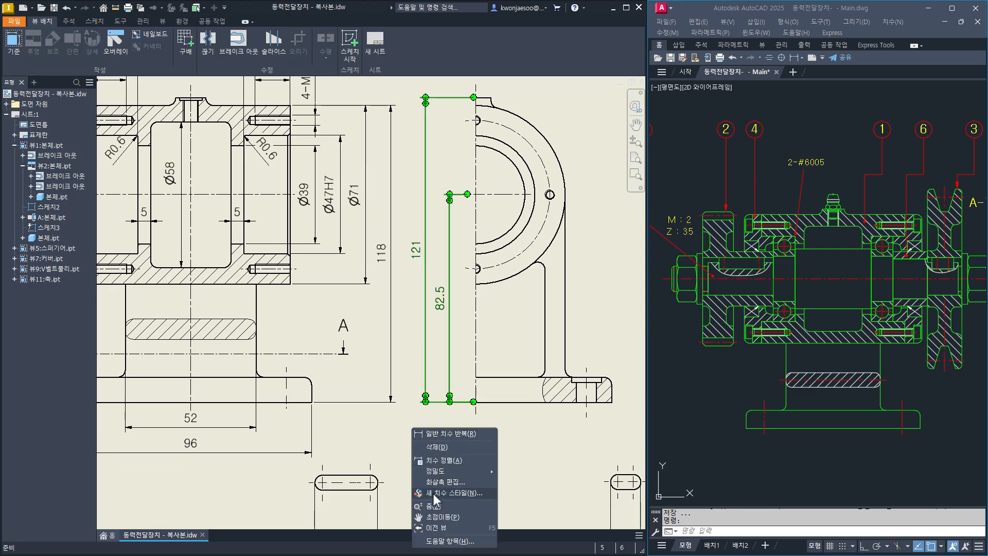
left_click(443, 462)
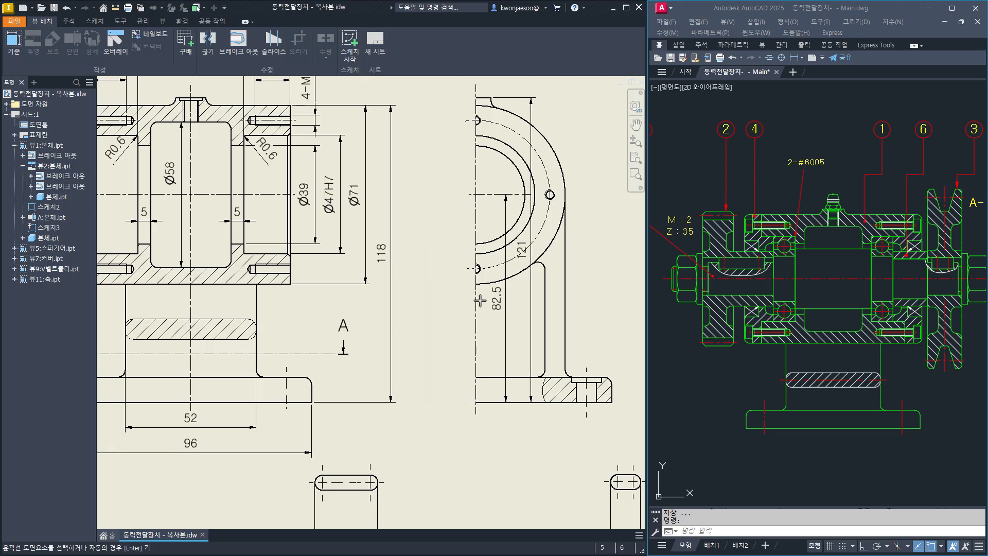
left_click(476, 265)
middle_click_drag(438, 458, 415, 457)
key("space")
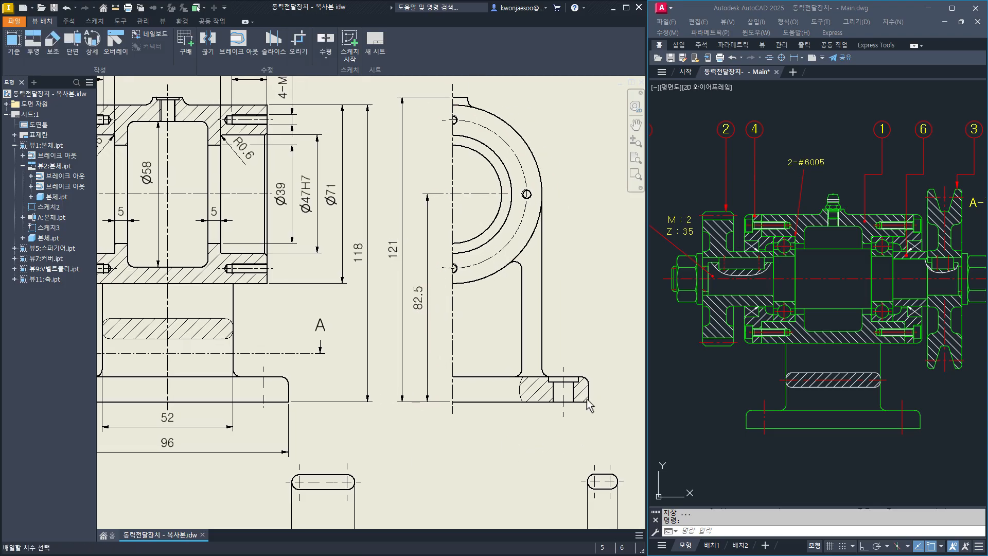
Dimension the base's thickness at the bolt-hole end of the side view, placing it outside the base.
key("d")
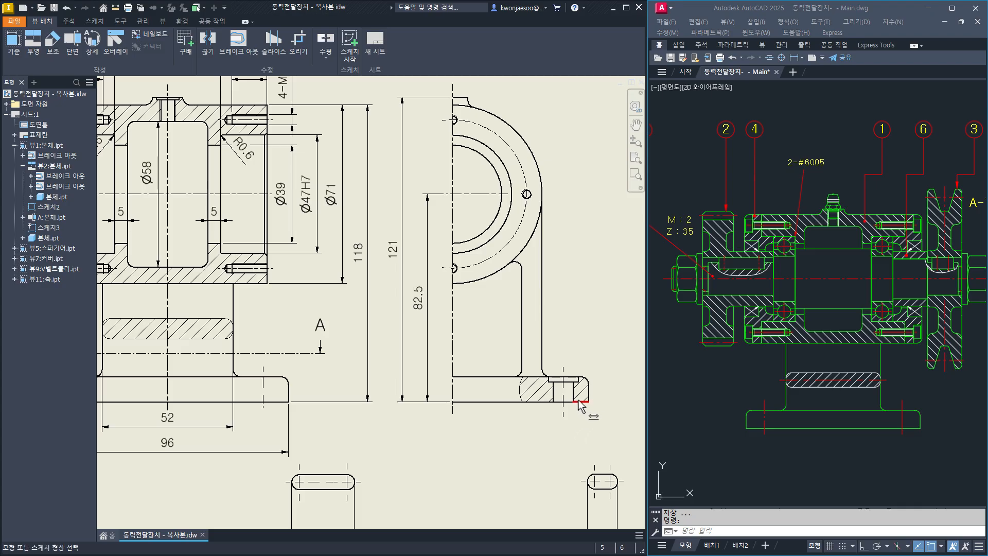
left_click(581, 401)
left_click(572, 378)
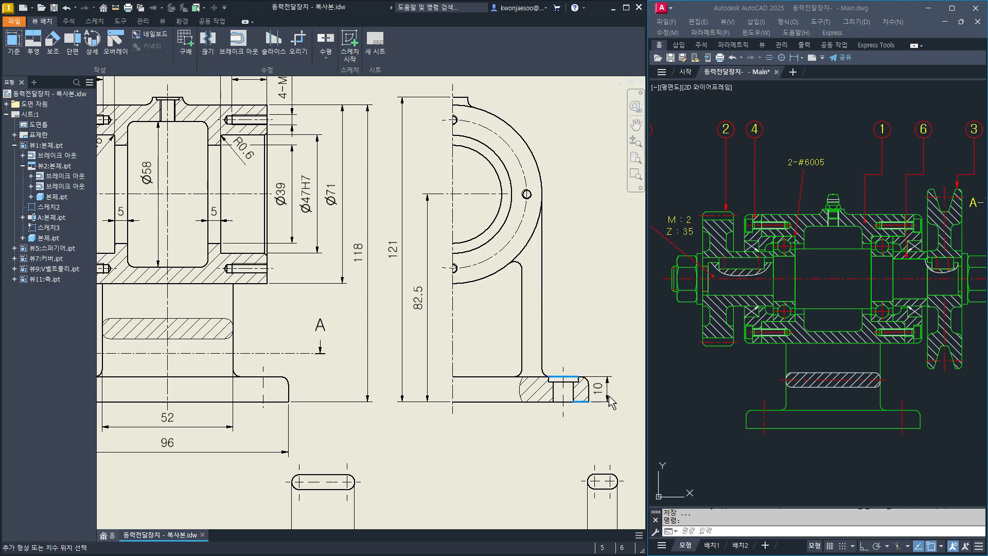
left_click(615, 401)
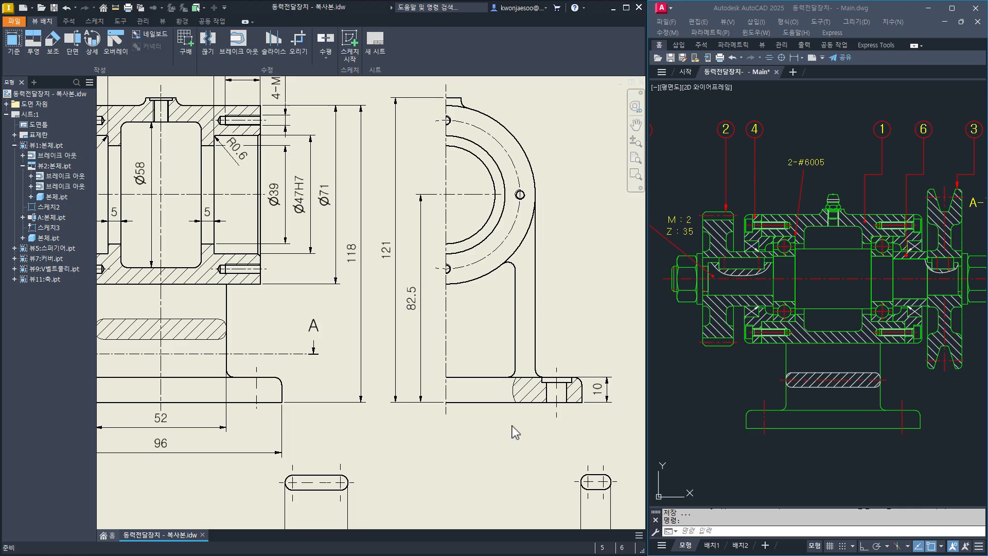
Dimension the bolt circle in the side view as a diameter, placing the text outside the housing's upper arc.
mouse_move(485, 268)
middle_mouse_down()
mouse_move(525, 380)
mouse_move(521, 350)
middle_mouse_up()
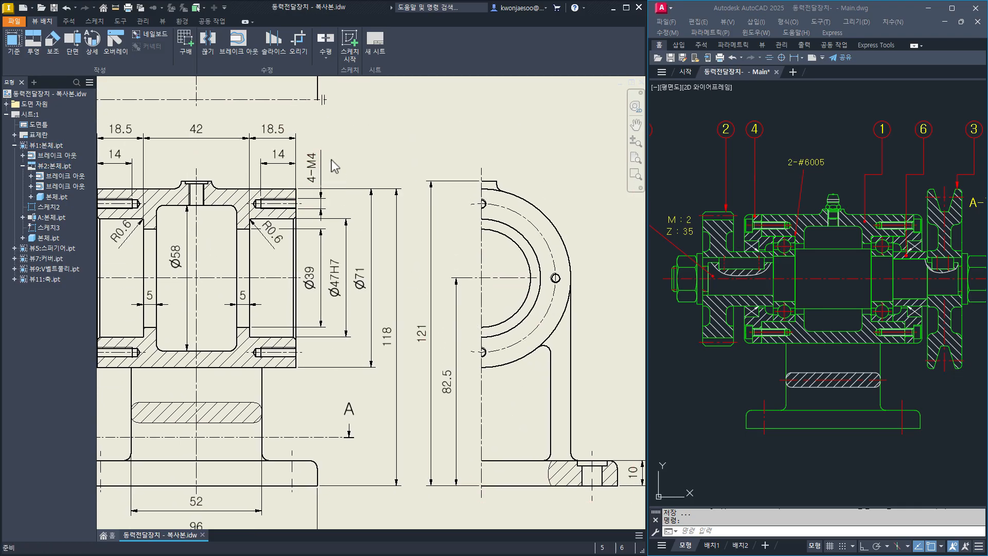
key("d")
left_click(535, 228)
right_click(560, 196)
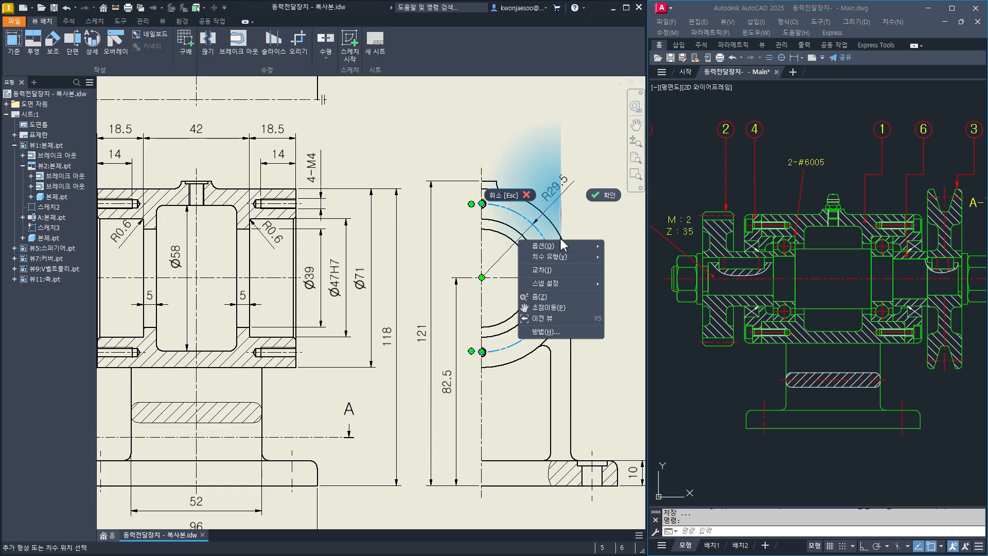
mouse_move(563, 256)
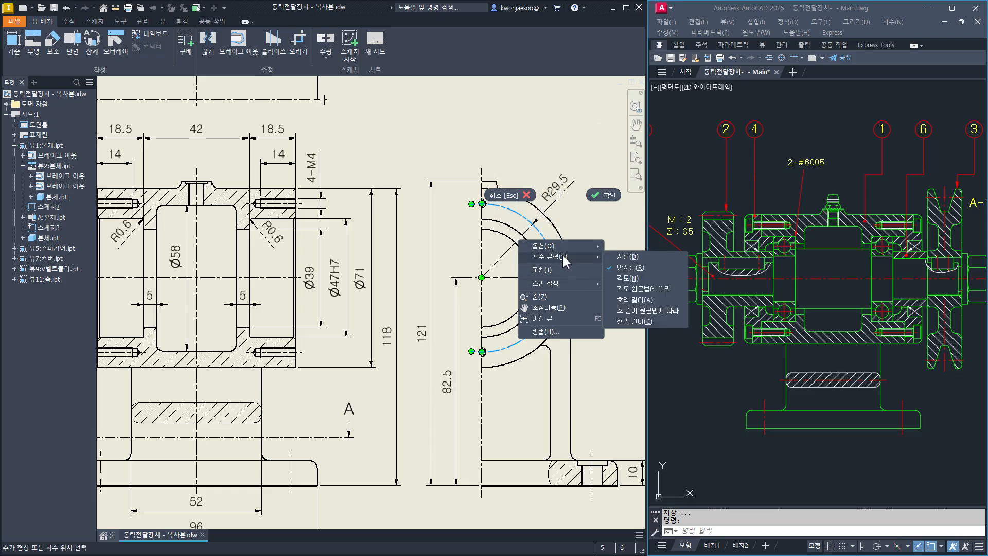
left_click(622, 259)
left_click(582, 202)
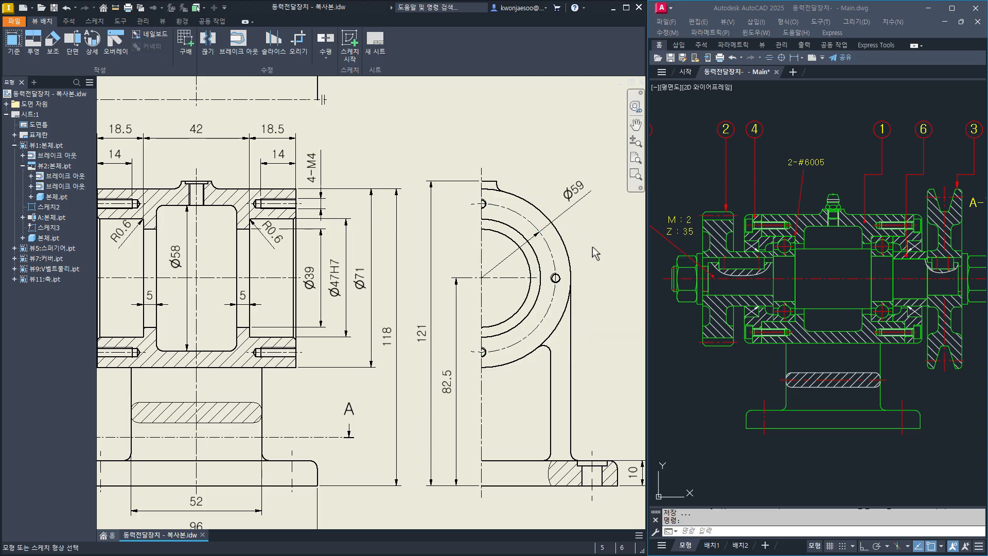
key("Escape")
Add the prefix P.C.D to the side view's bolt circle diameter dimension.
left_click(574, 195)
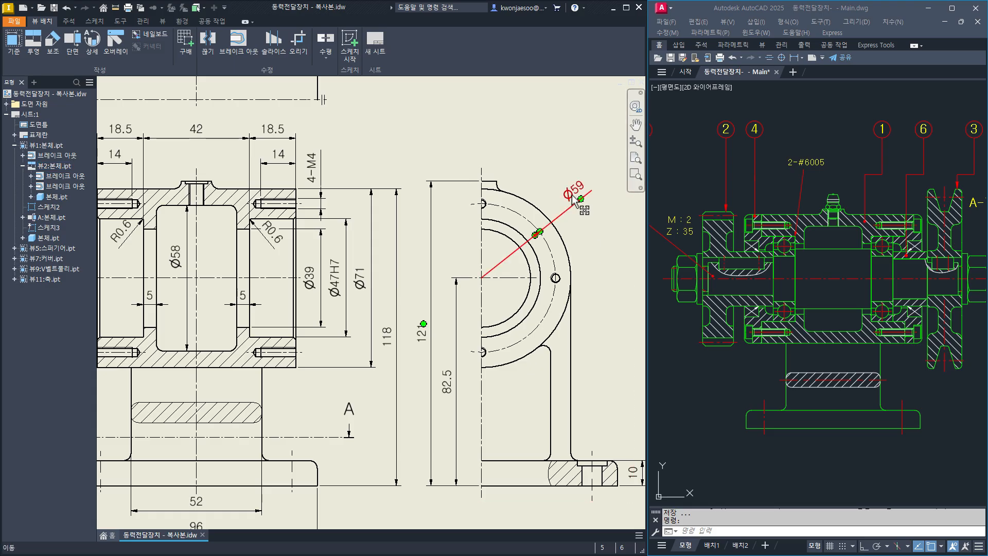
double_click(574, 196)
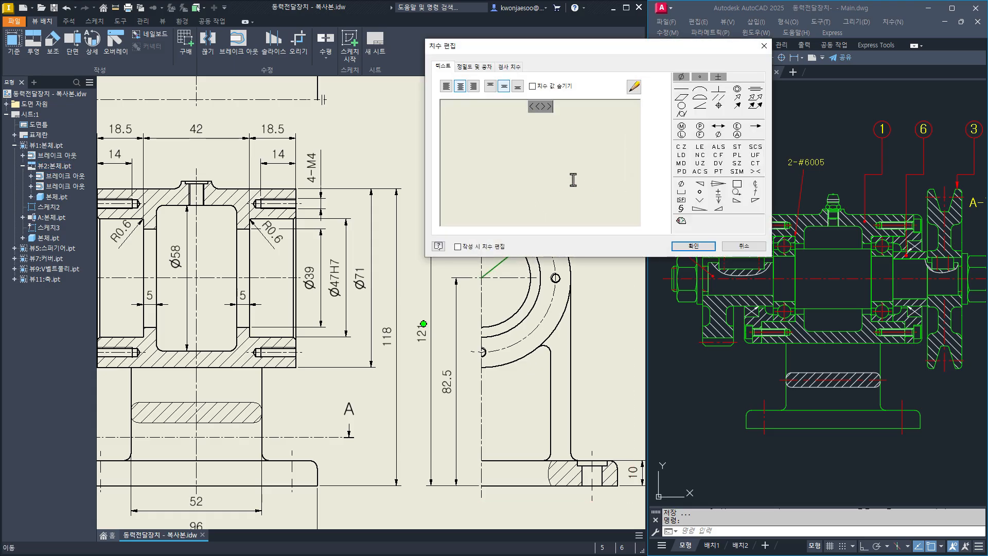
type("P.C.D")
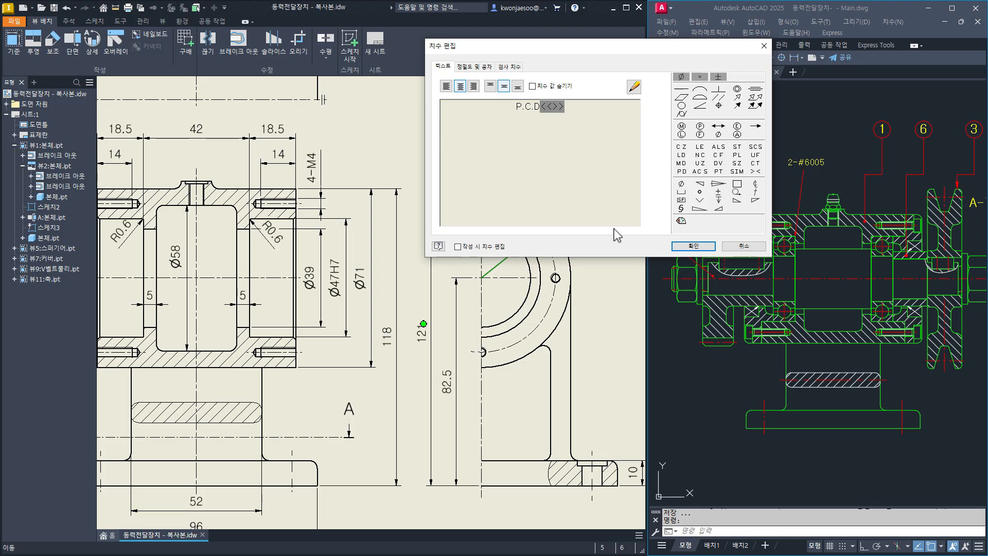
left_click(693, 245)
middle_click_drag(676, 314, 599, 303)
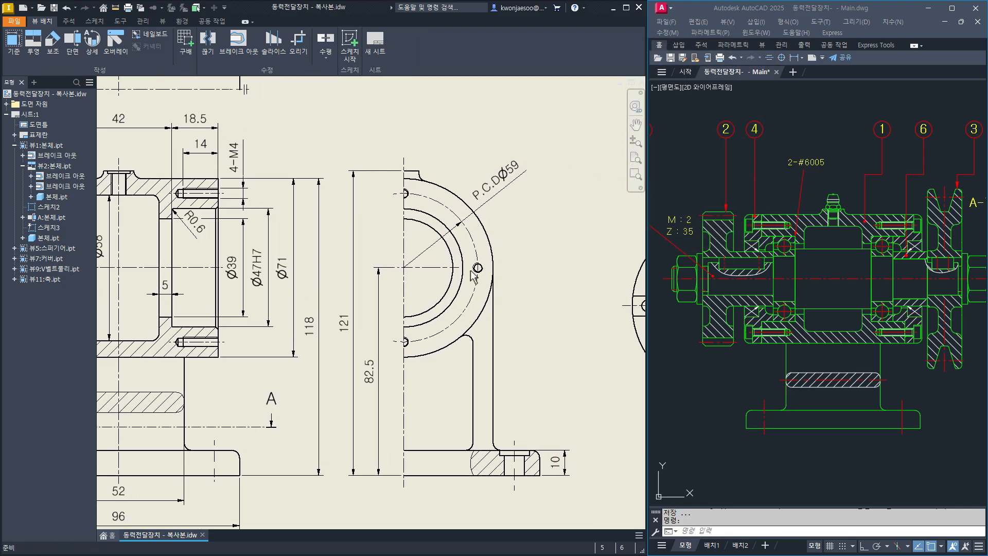
Dimension section A-A from its horizontal symmetry line to the hatched rib's lower edge as a linear diameter, placed outside the view.
mouse_move(115, 129)
middle_mouse_down()
mouse_move(233, 160)
mouse_move(233, 206)
middle_mouse_up()
middle_click_drag(311, 307, 300, 349)
left_click_drag(412, 165, 412, 155)
scroll(486, 230, "down", 1)
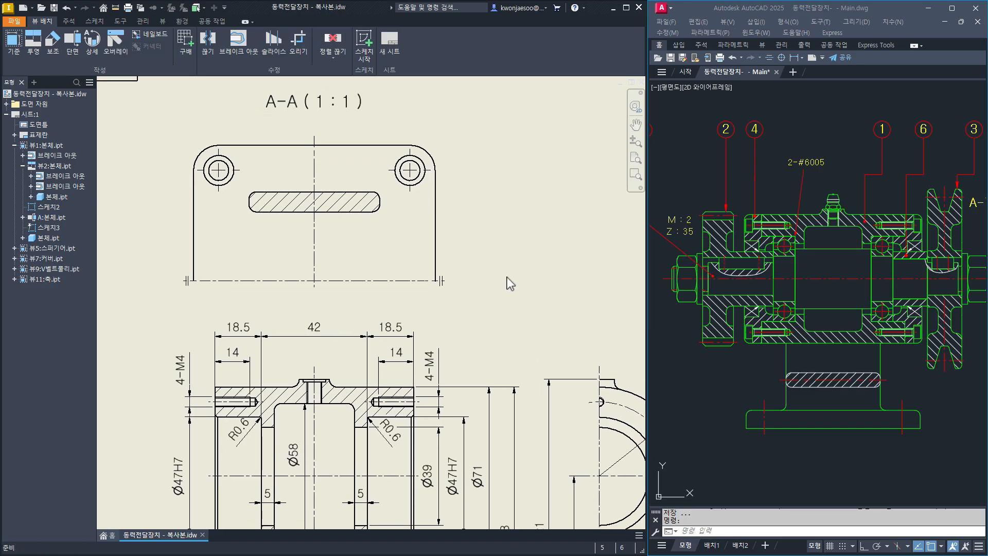
middle_click_drag(508, 278, 521, 310)
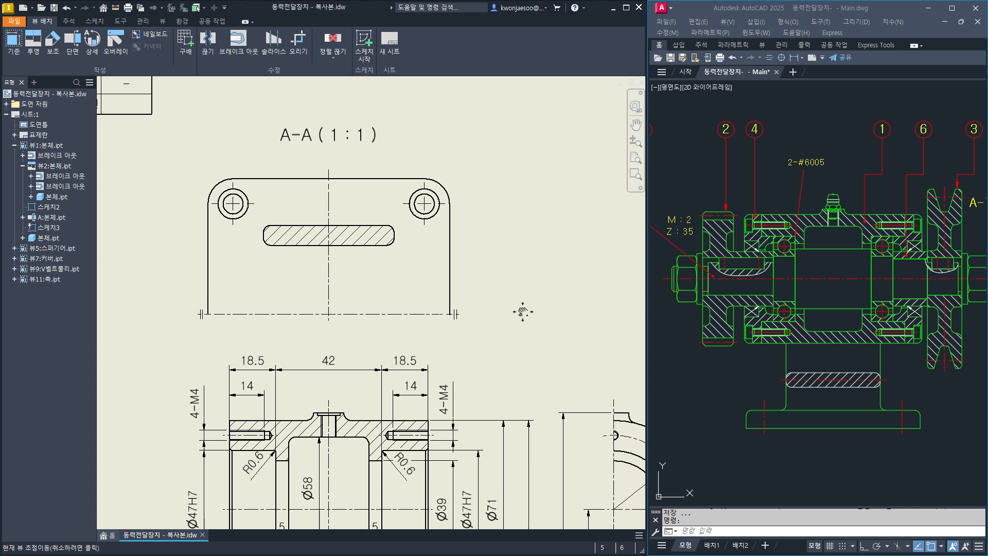
left_click(431, 315)
left_click(379, 245)
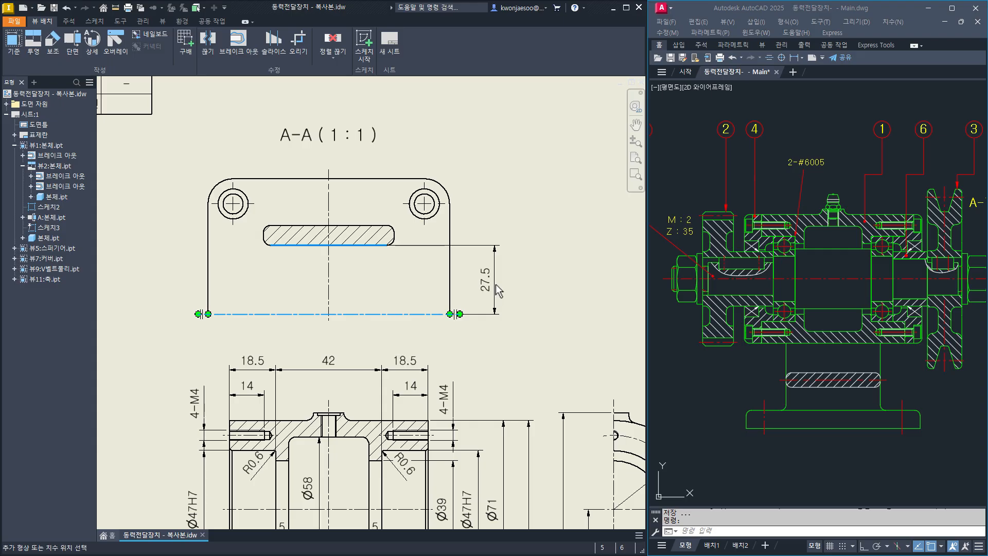
right_click(500, 291)
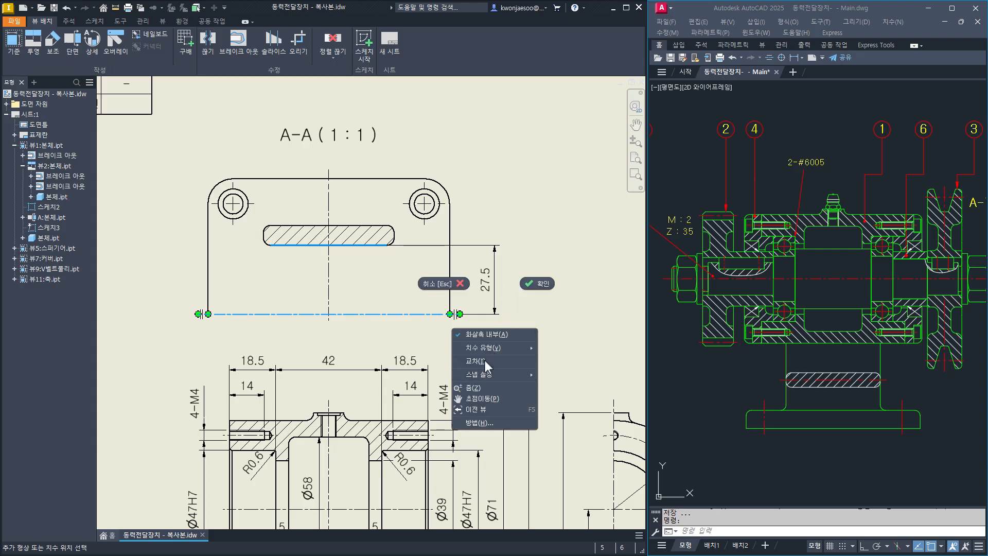
mouse_move(491, 350)
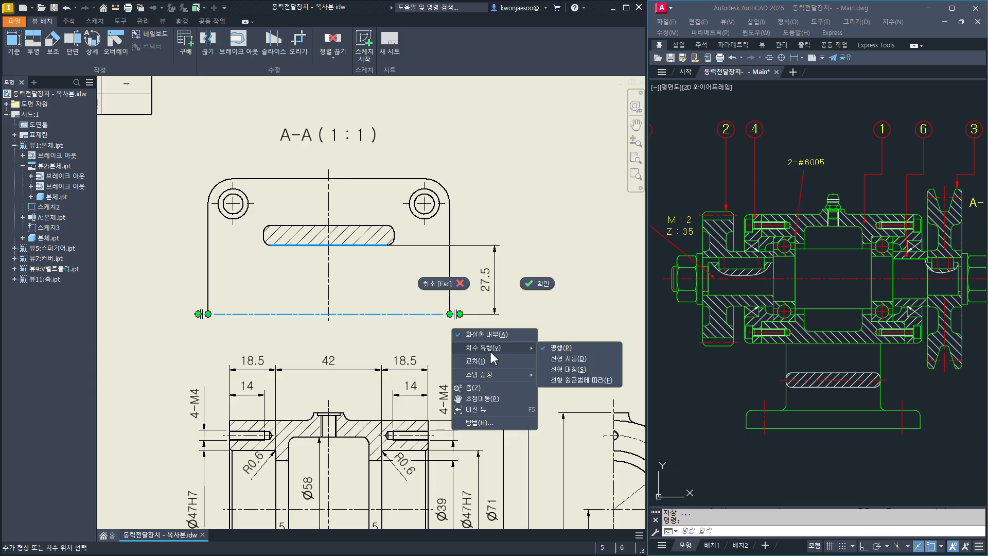
left_click(564, 360)
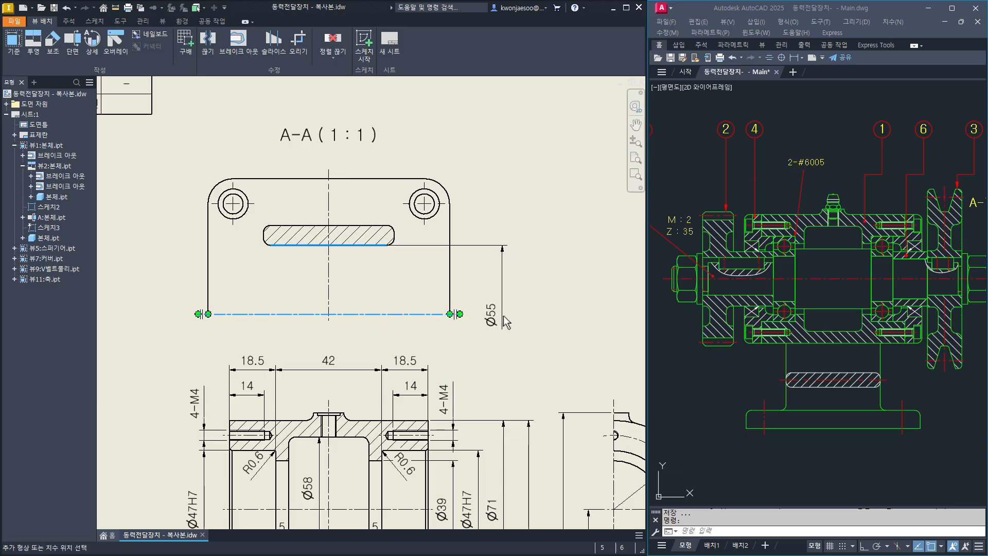
left_click(504, 316)
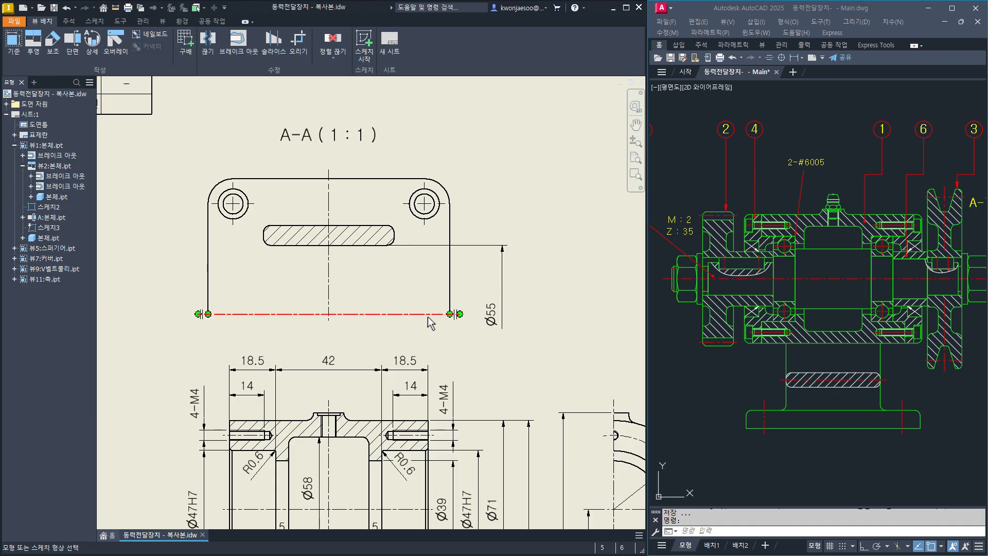
Dimension section A-A from its horizontal symmetry line to the hatched rib's upper edge as a linear diameter, placed outside the view.
left_click(428, 315)
left_click(366, 223)
right_click(505, 328)
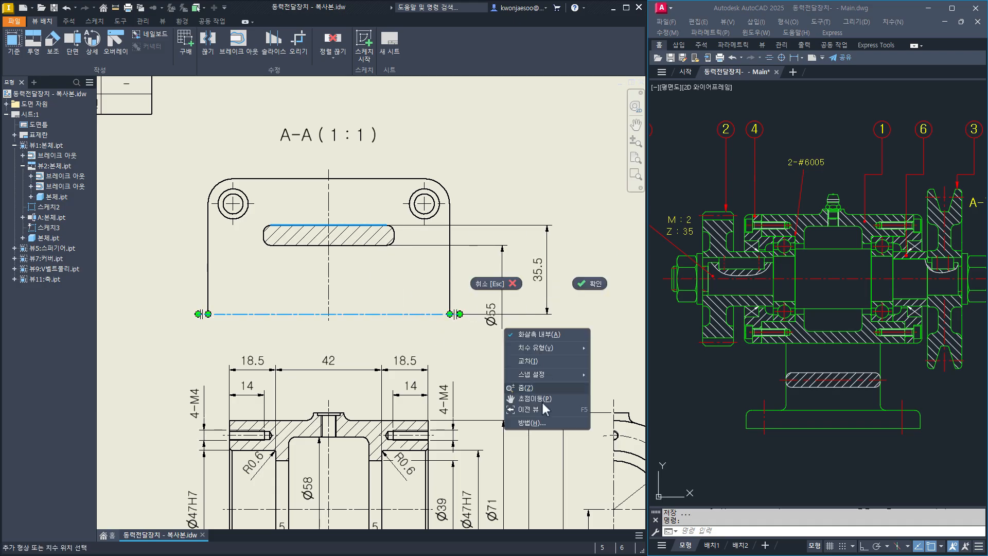
mouse_move(537, 348)
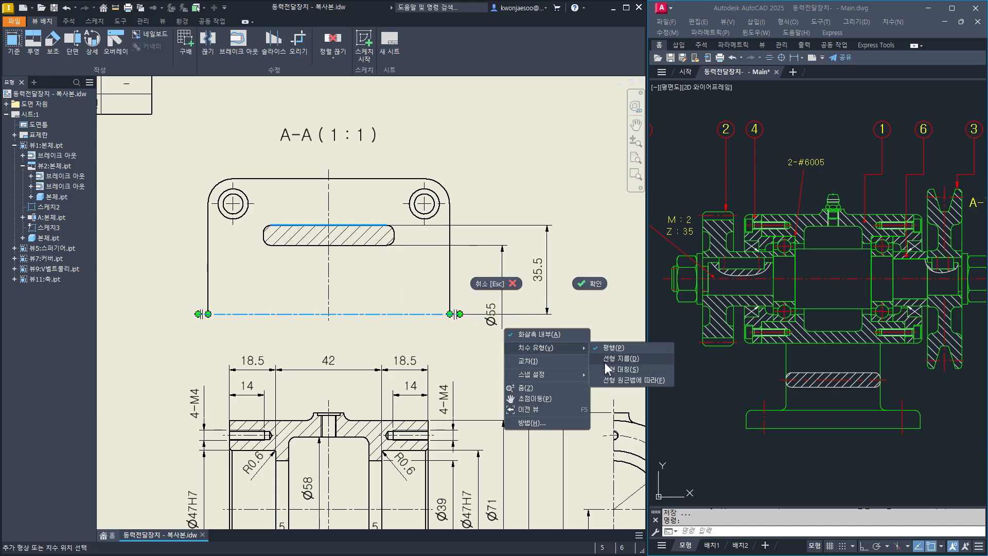
left_click(610, 369)
left_click(544, 322)
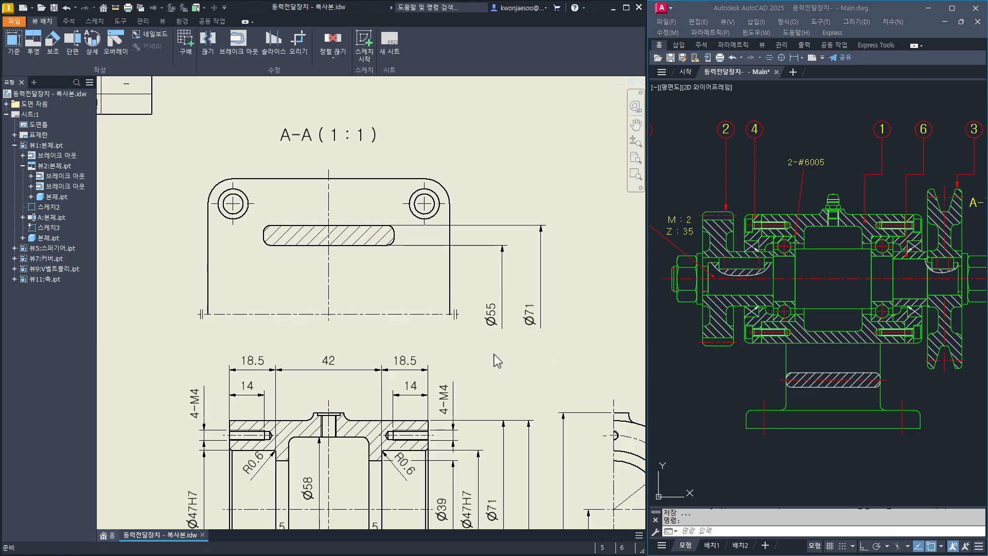
left_click(412, 314)
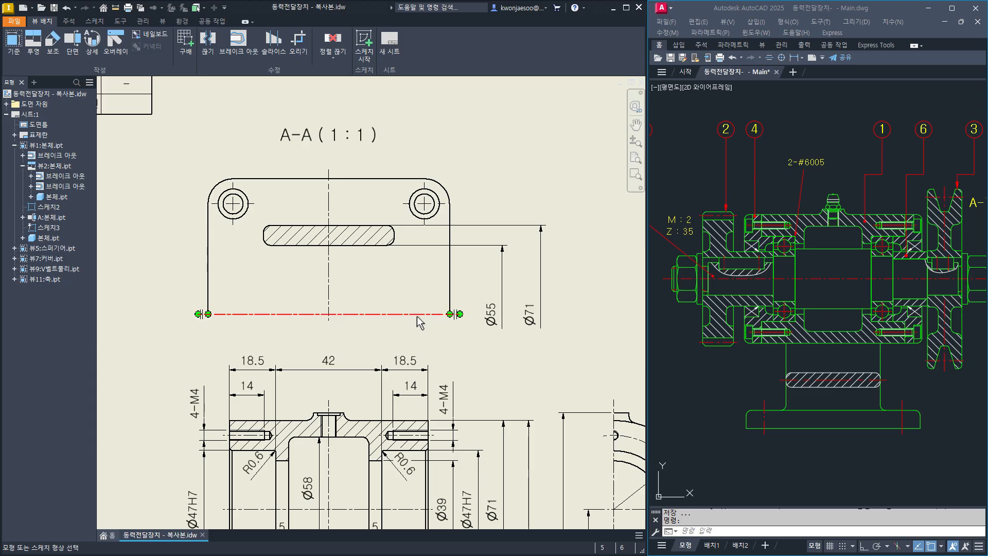
left_click(387, 245)
right_click(531, 330)
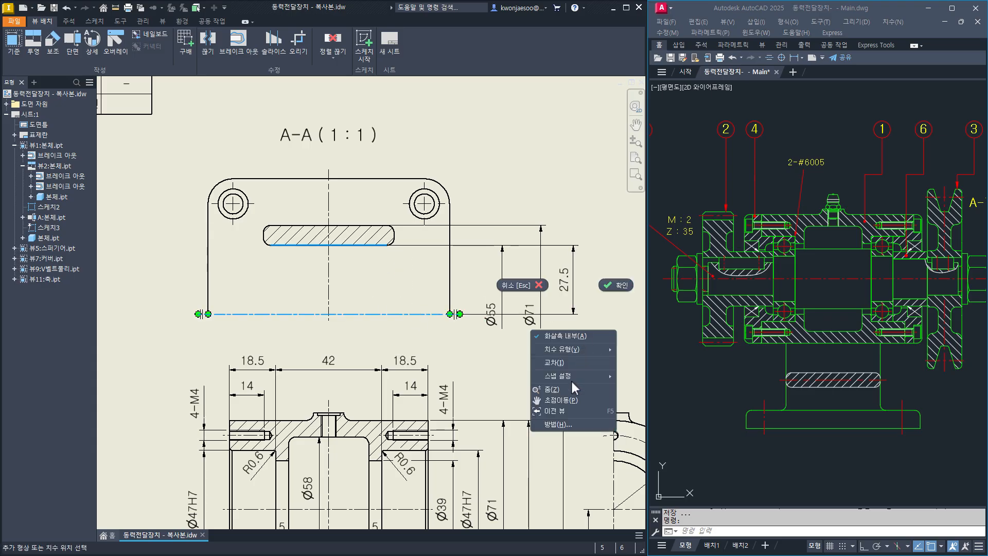
mouse_move(570, 351)
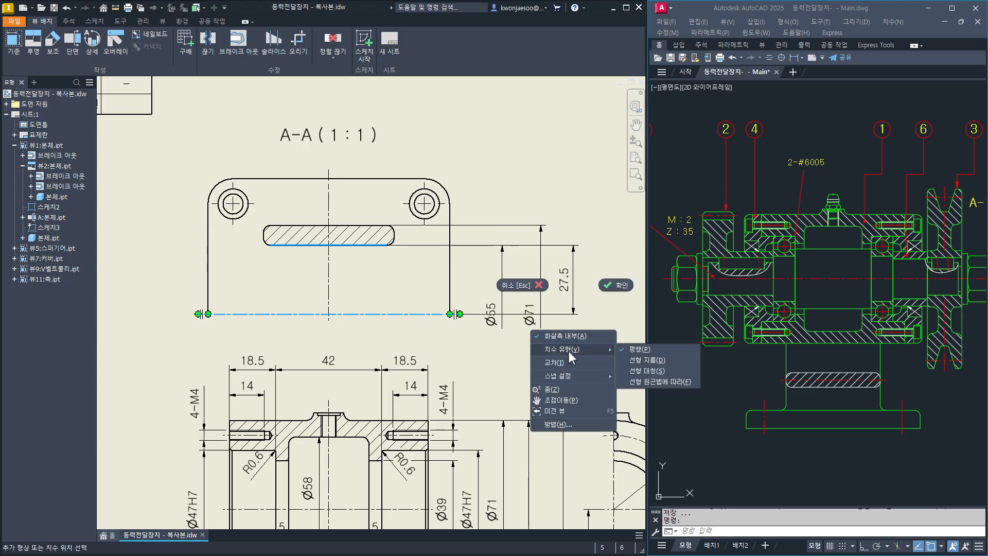
left_click(648, 371)
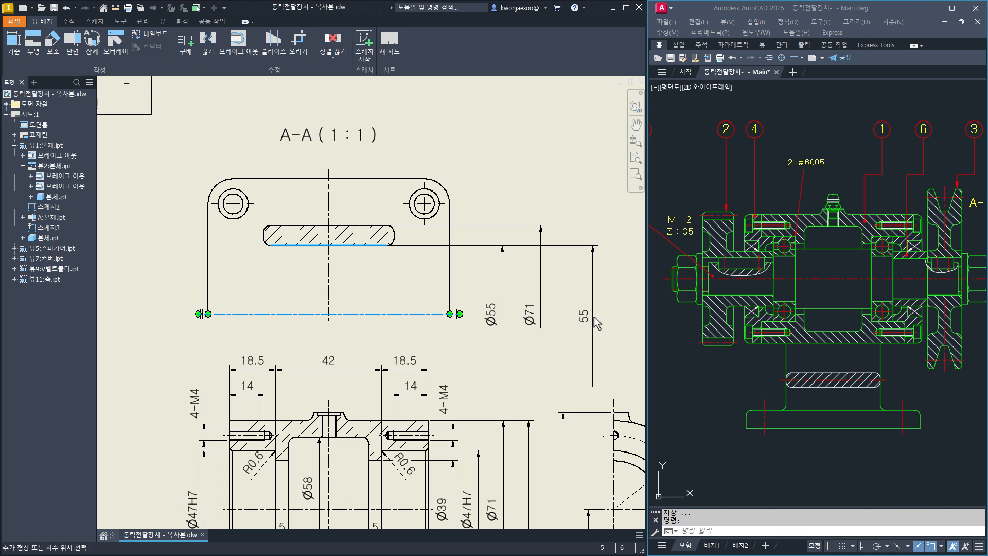
key("Escape")
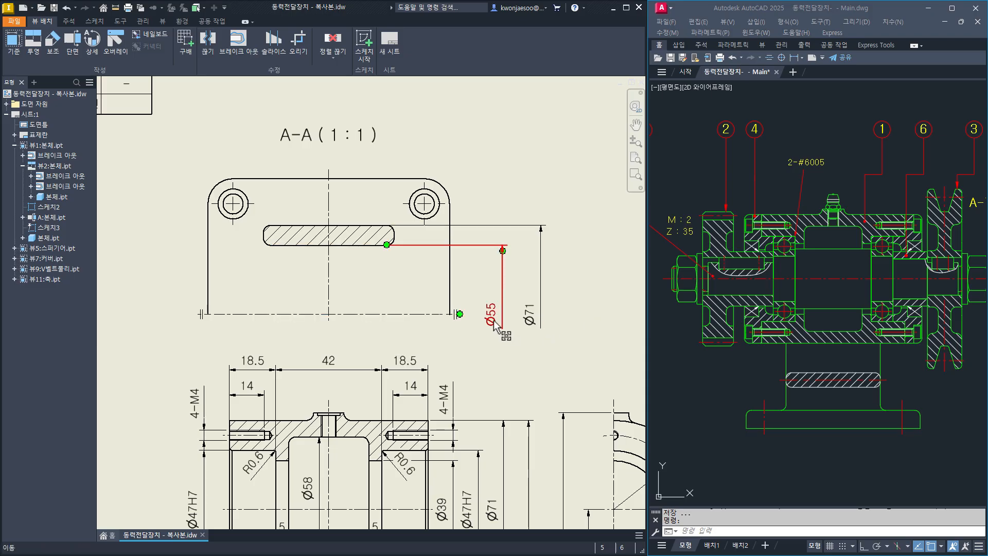
Dimension section A-A from its horizontal symmetry line to the base plate's upper edge as a linear diameter, placed outside the rib dimensions.
middle_click_drag(483, 367, 505, 401)
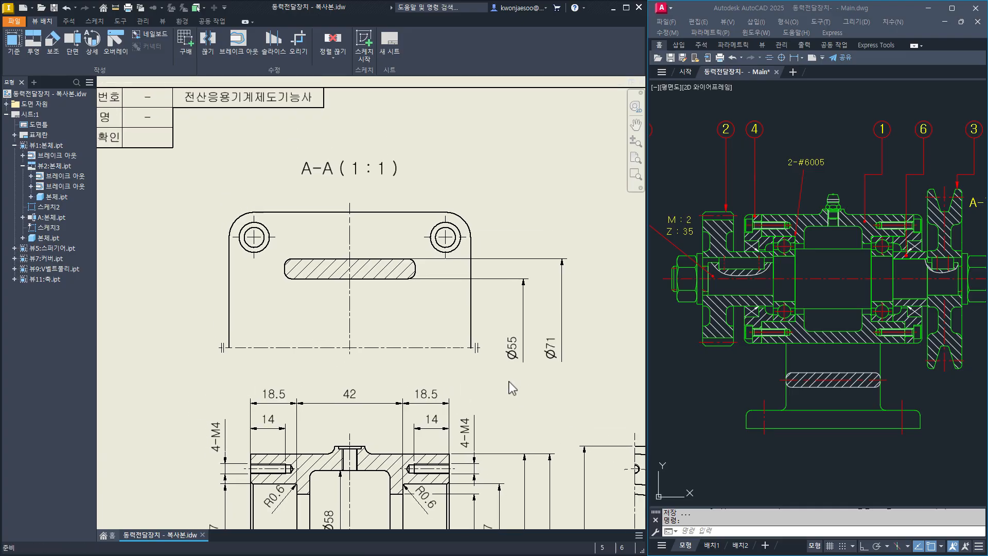
left_click(435, 348)
left_click(412, 212)
right_click(596, 301)
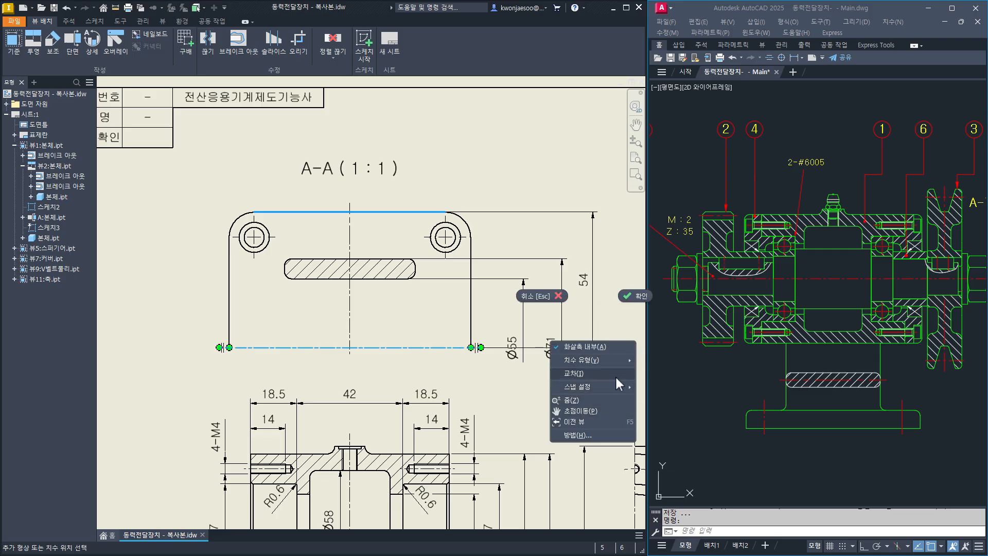
mouse_move(628, 362)
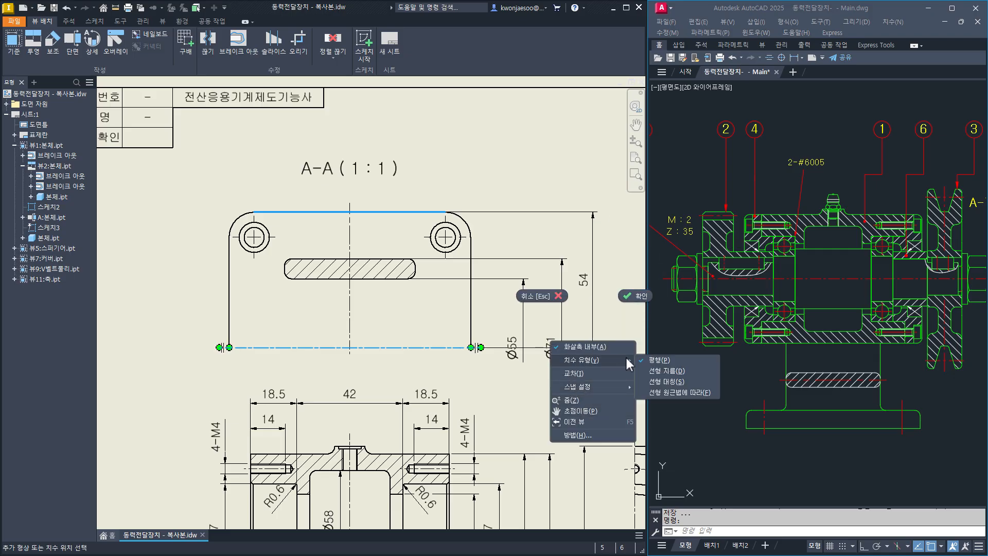
left_click(665, 370)
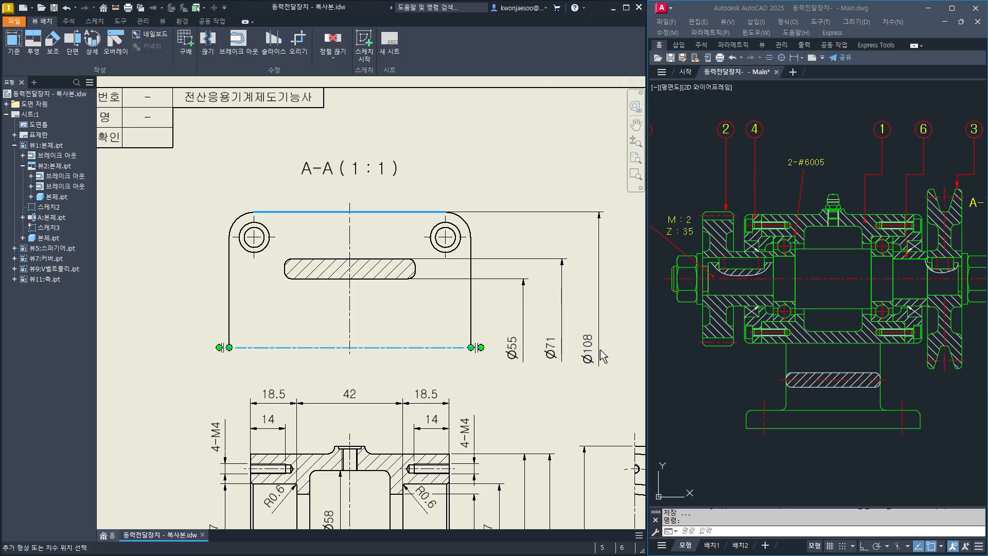
left_click(602, 355)
Hide the values of section A-A's two rib diameter dimensions and replace their texts with plain 55 and 71.
middle_click_drag(514, 355, 502, 342)
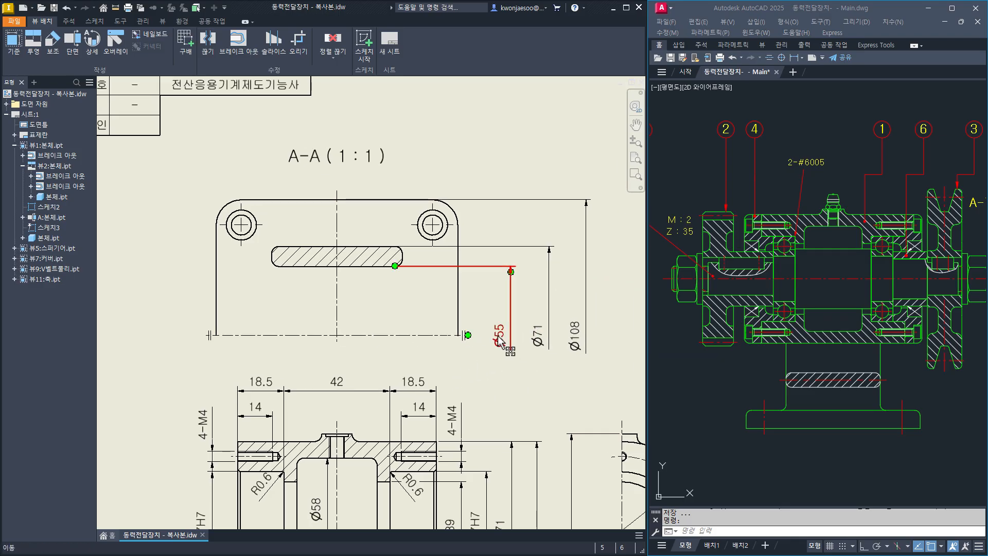
double_click(498, 337)
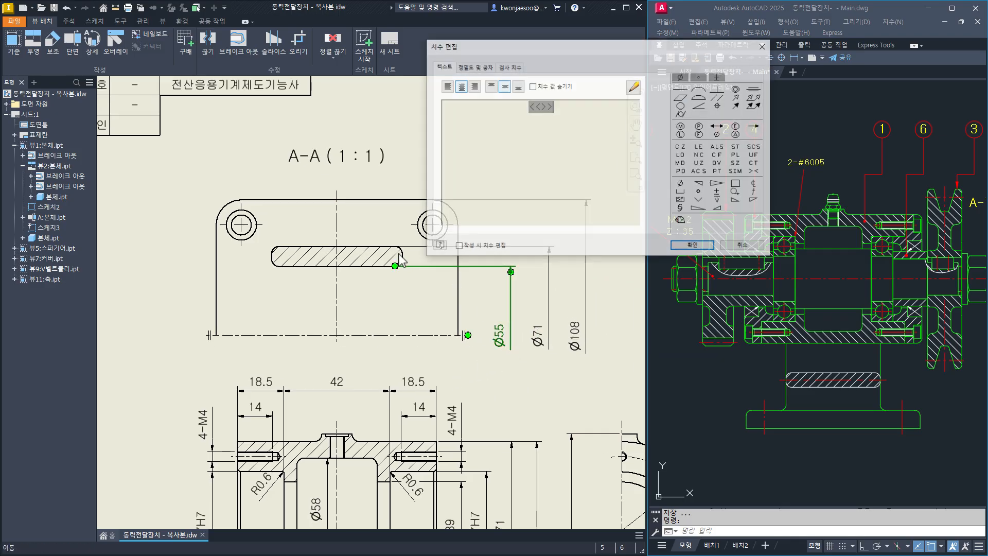
left_click(533, 86)
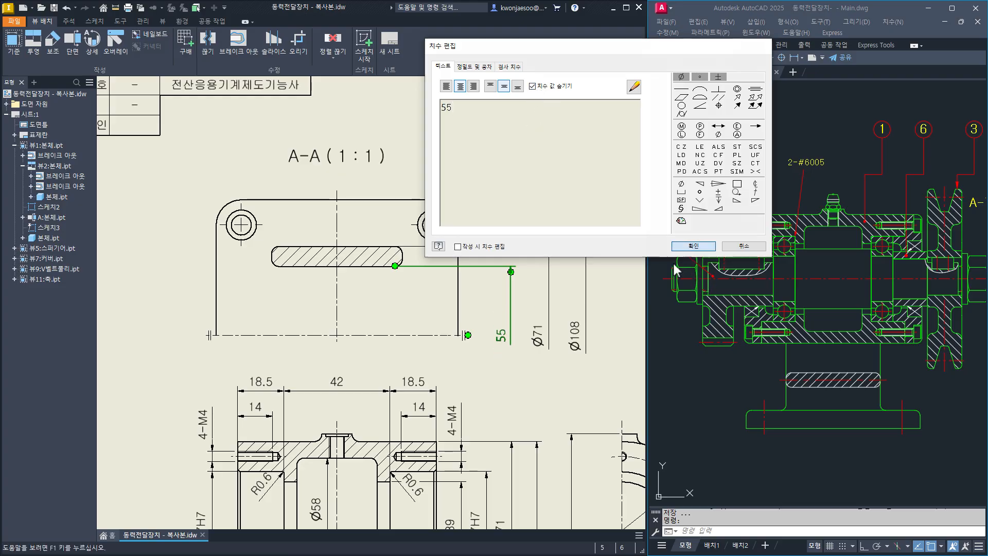
double_click(543, 332)
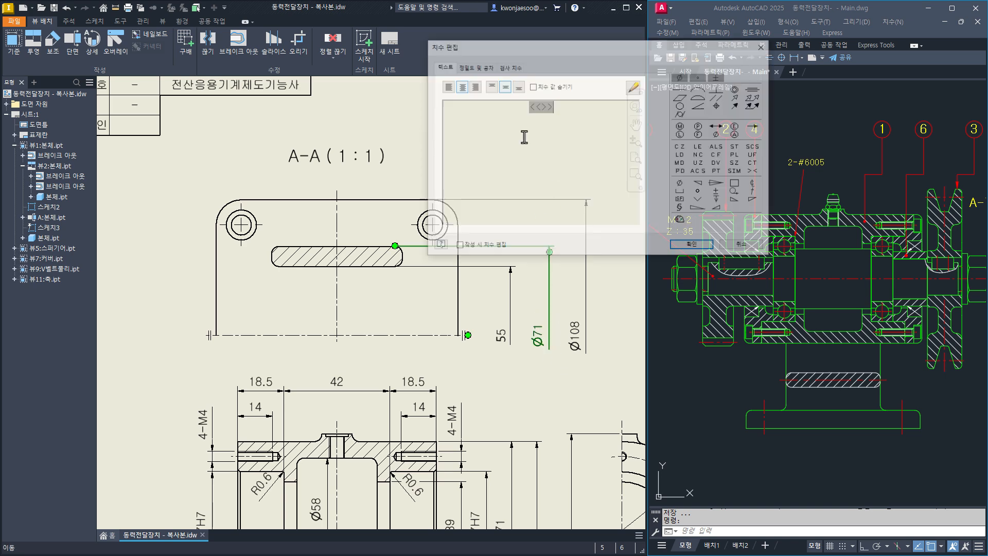
left_click(533, 86)
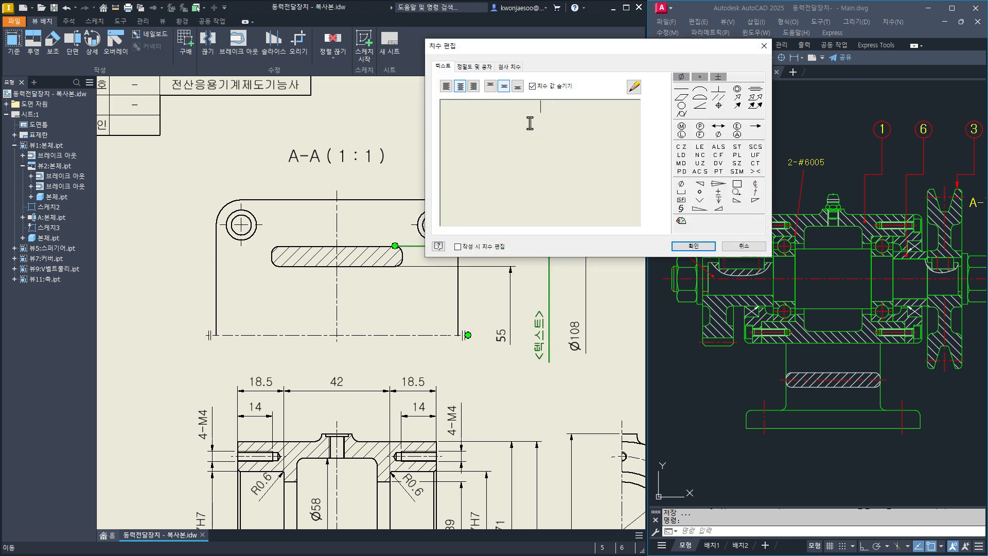
type("71")
left_click(693, 247)
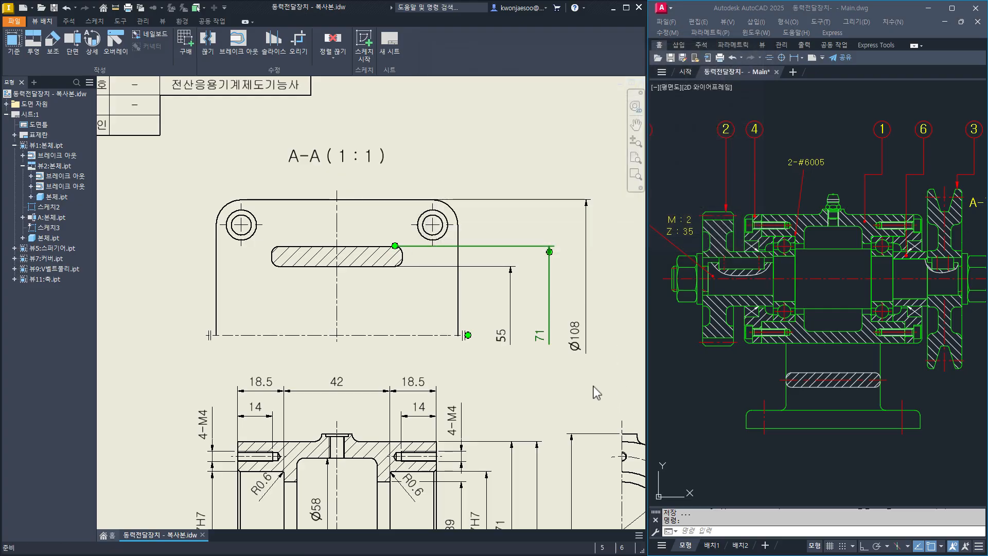
Delete the outermost diameter dimension to the base plate's upper edge in section A-A.
double_click(573, 339)
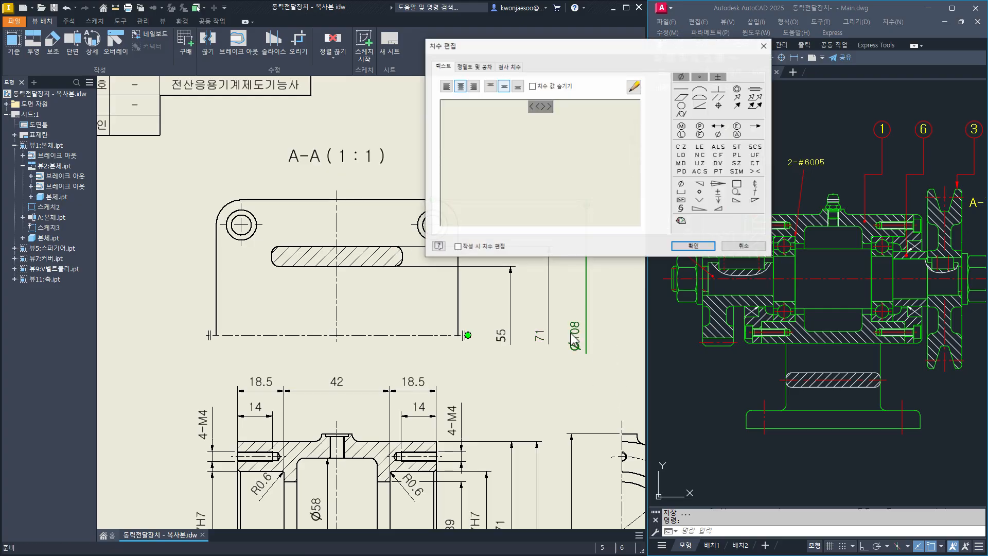
key("Escape")
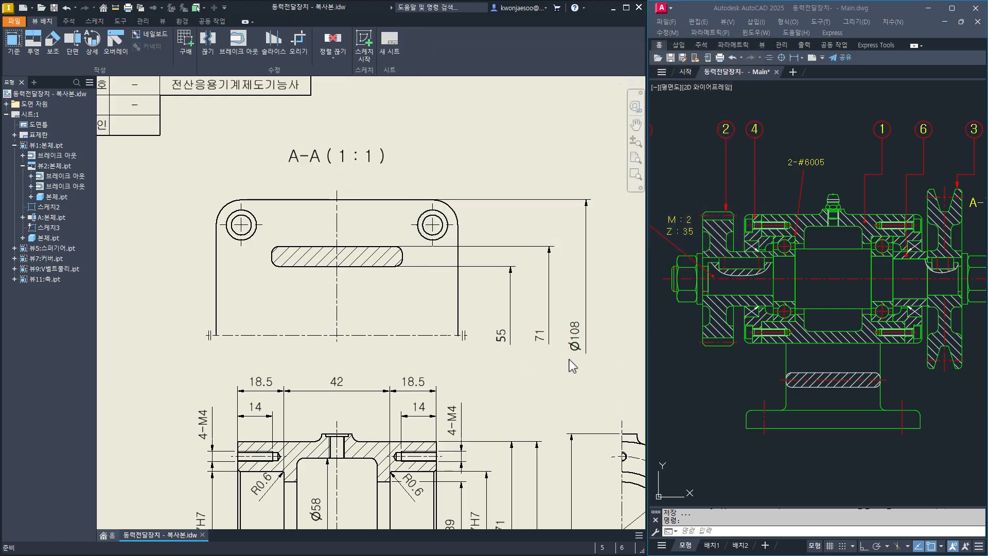
left_click(588, 288)
key("Delete")
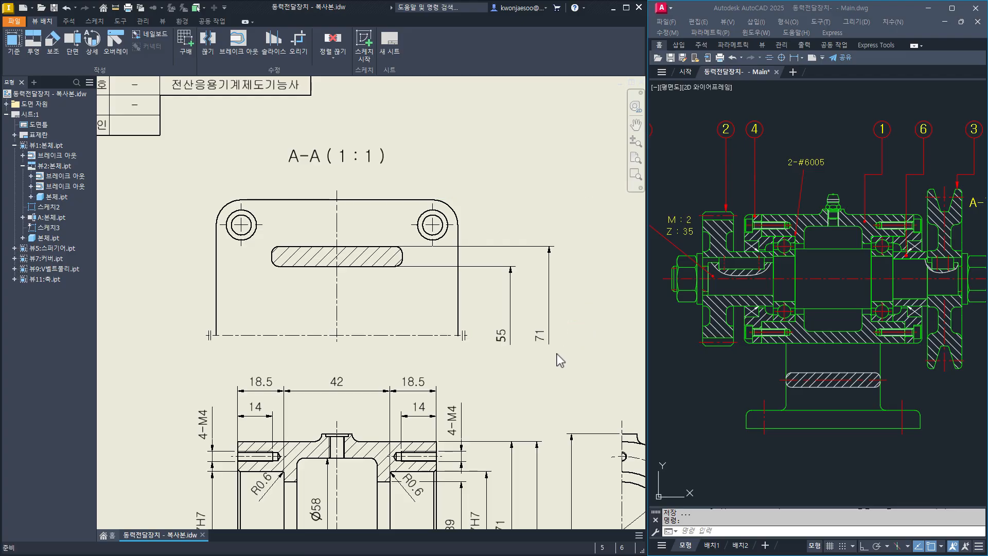
middle_click_drag(535, 355, 468, 316)
key("d")
middle_click_drag(383, 298, 399, 304)
left_click(392, 303)
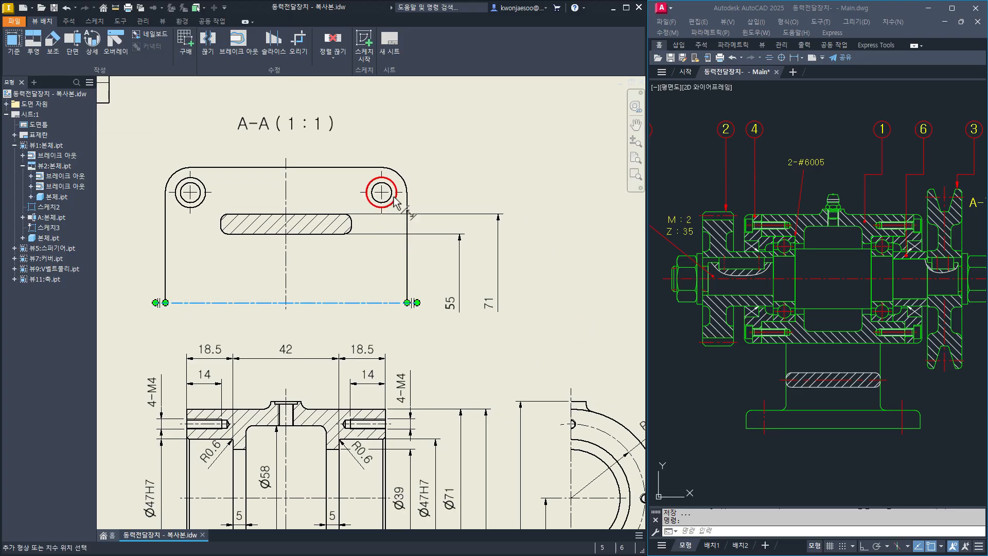
left_click(397, 194)
right_click(510, 279)
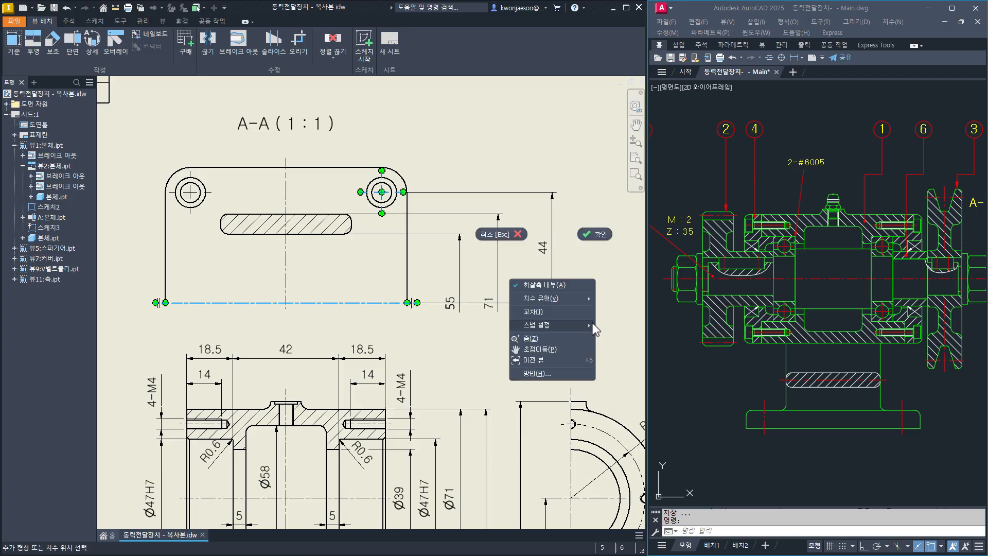
mouse_move(584, 298)
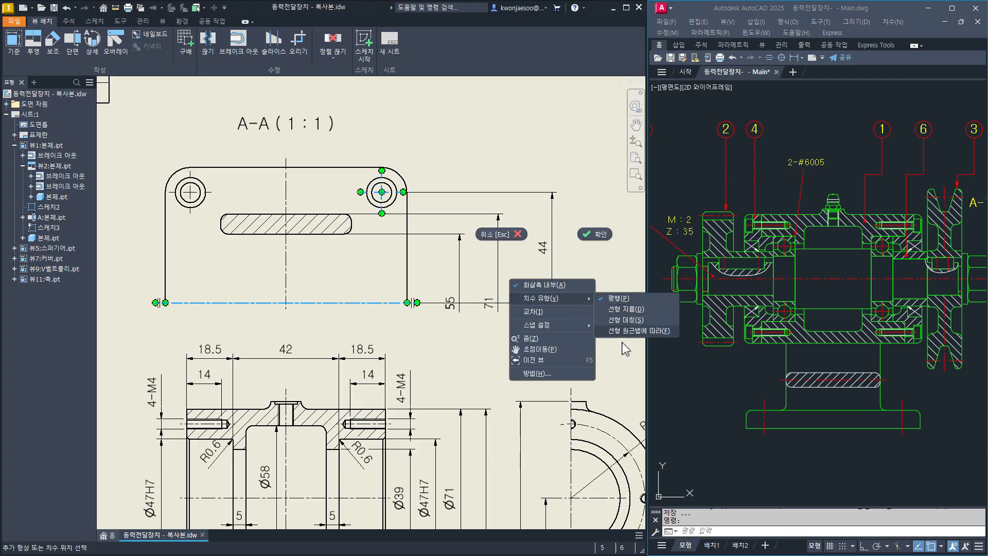
left_click(619, 311)
key("Escape")
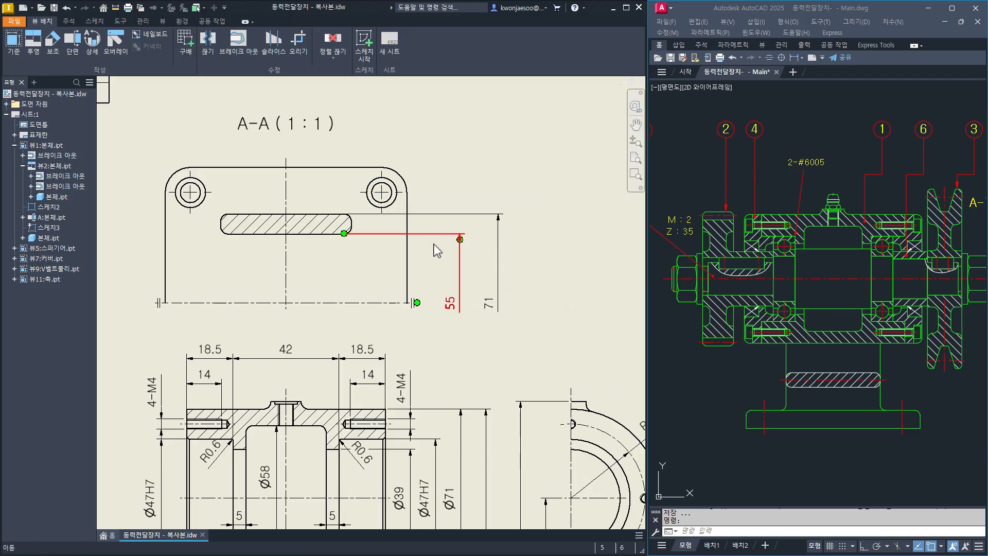
Dimension section A-A from the bolt hole's centre to the horizontal symmetry line as a linear diameter, placed outside the rib dimensions.
key("d")
left_click(398, 195)
left_click(399, 303)
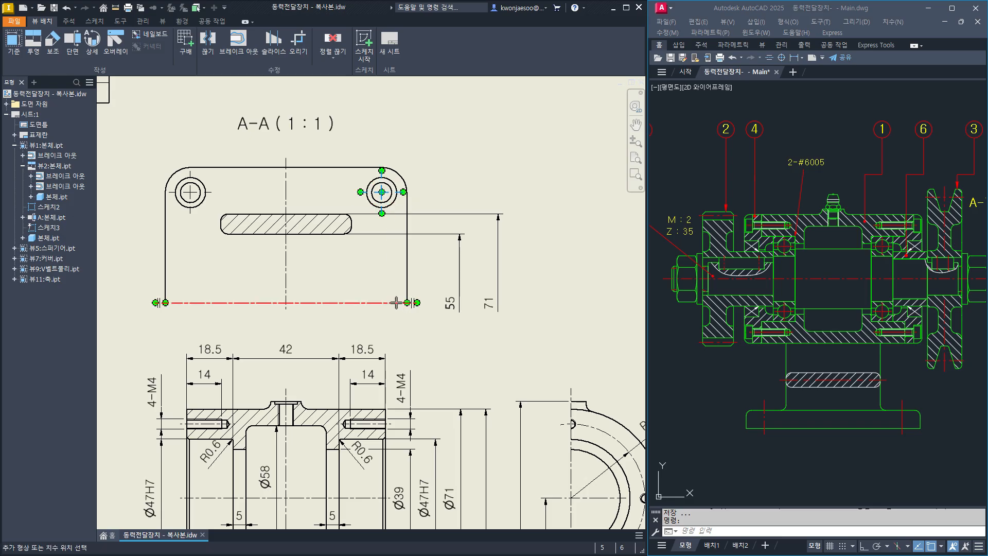
left_click(396, 302)
right_click(497, 308)
mouse_move(552, 328)
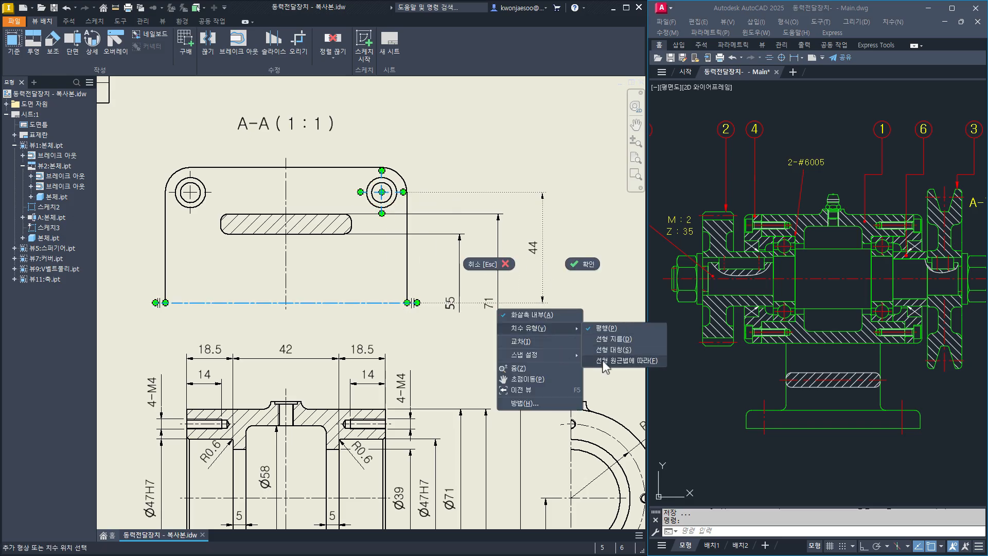
left_click(610, 338)
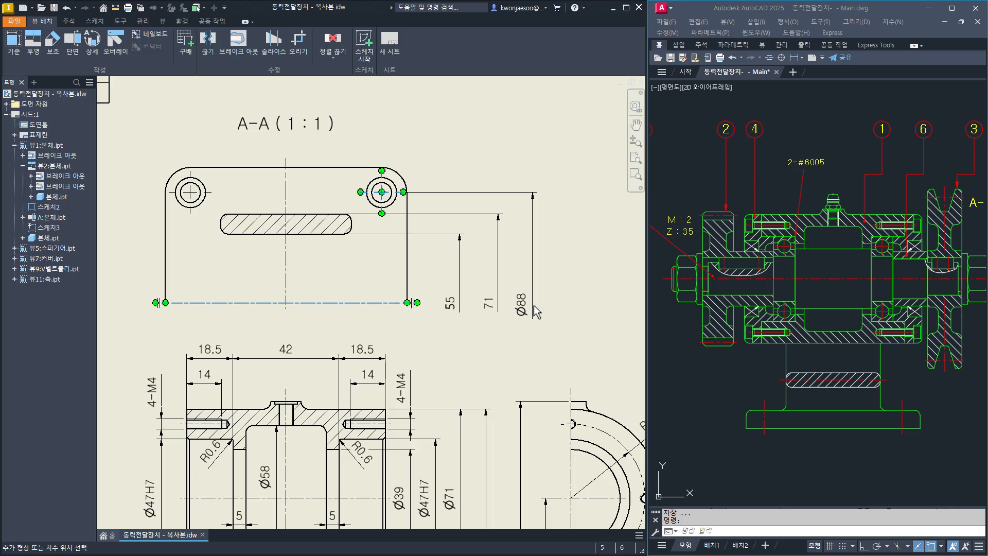
left_click(532, 309)
Hide the value of the bolt hole diameter dimension in section A-A and replace its text with plain 88.
double_click(520, 309)
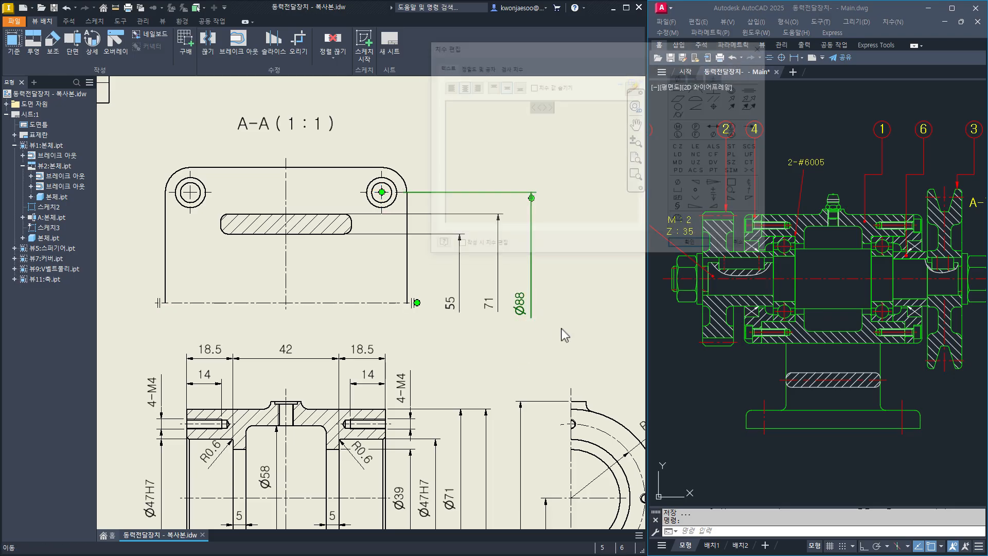
key("Delete")
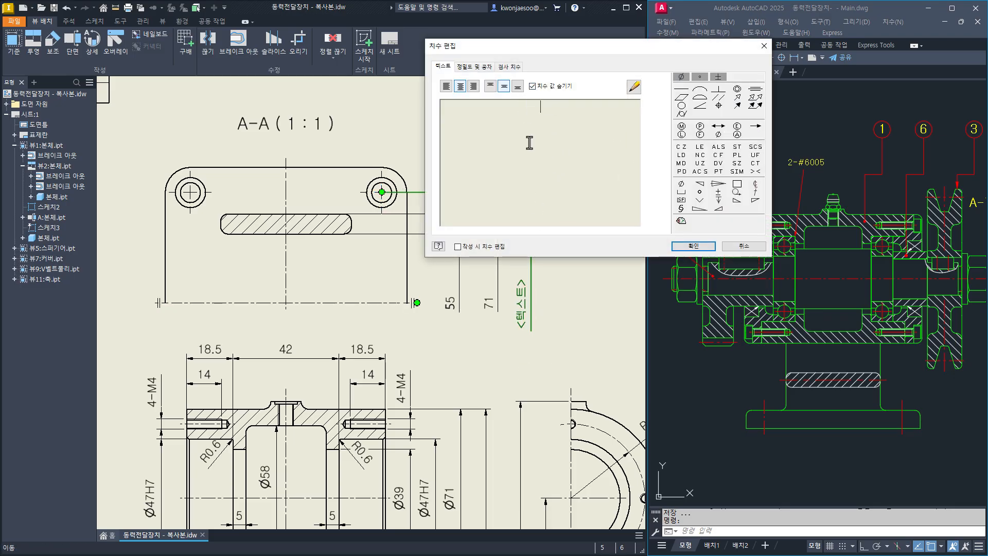
type("88")
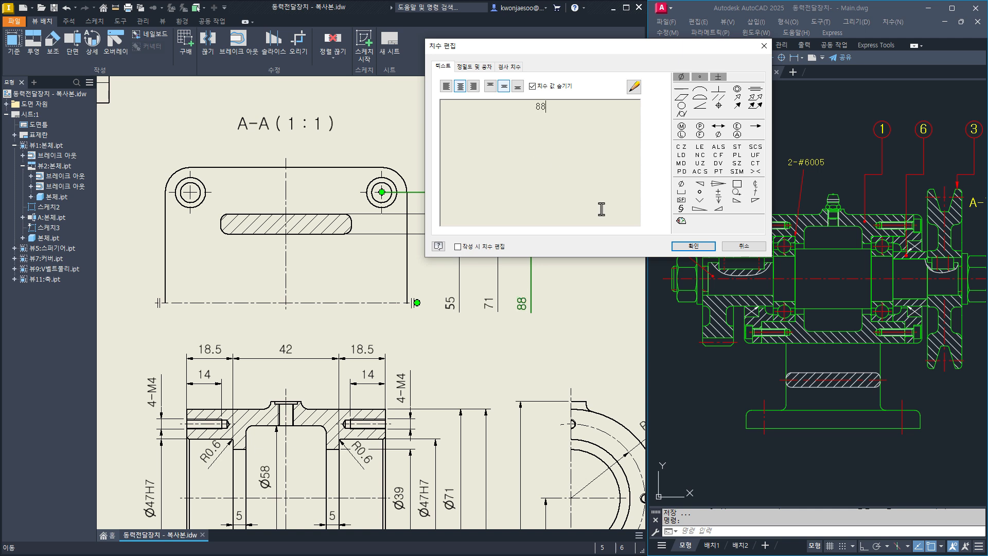
left_click(693, 246)
Move section A-A's 55, 71 and 88 dimensions closer to the view, lining them up with the front view's 47H7, 71 and 118 dimensions.
mouse_move(468, 309)
middle_mouse_down()
mouse_move(528, 325)
mouse_move(472, 315)
mouse_move(456, 260)
mouse_move(462, 284)
middle_mouse_up()
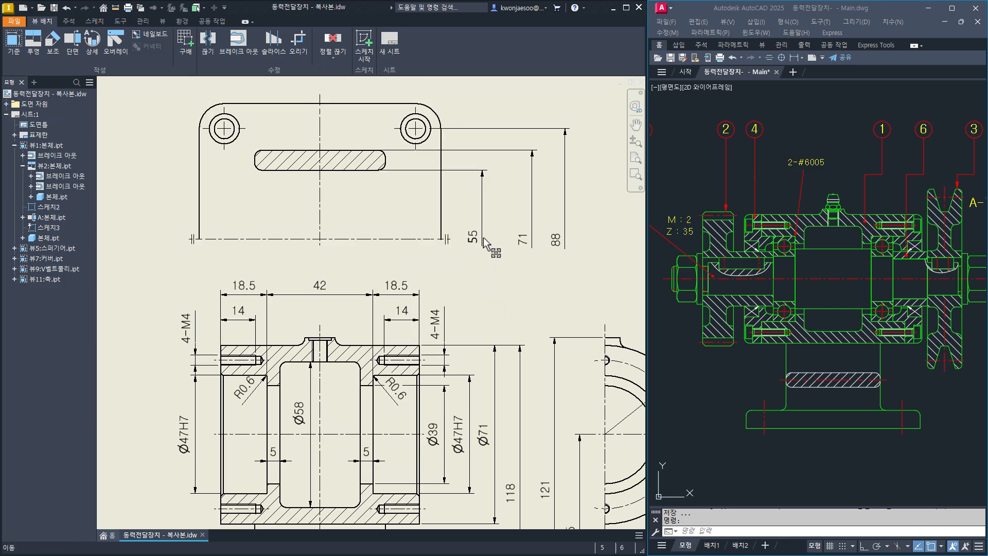
left_click_drag(500, 226, 473, 381)
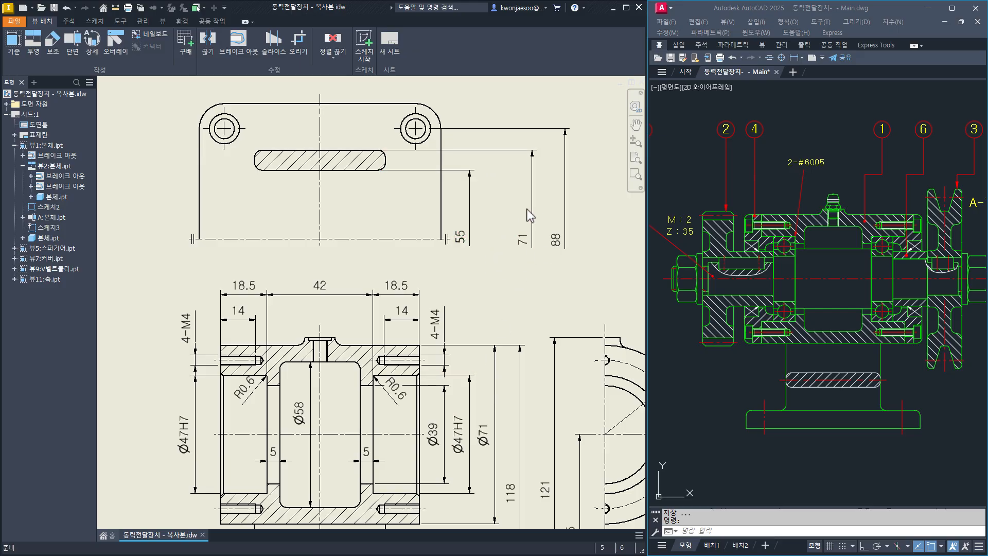
left_click_drag(535, 220, 496, 348)
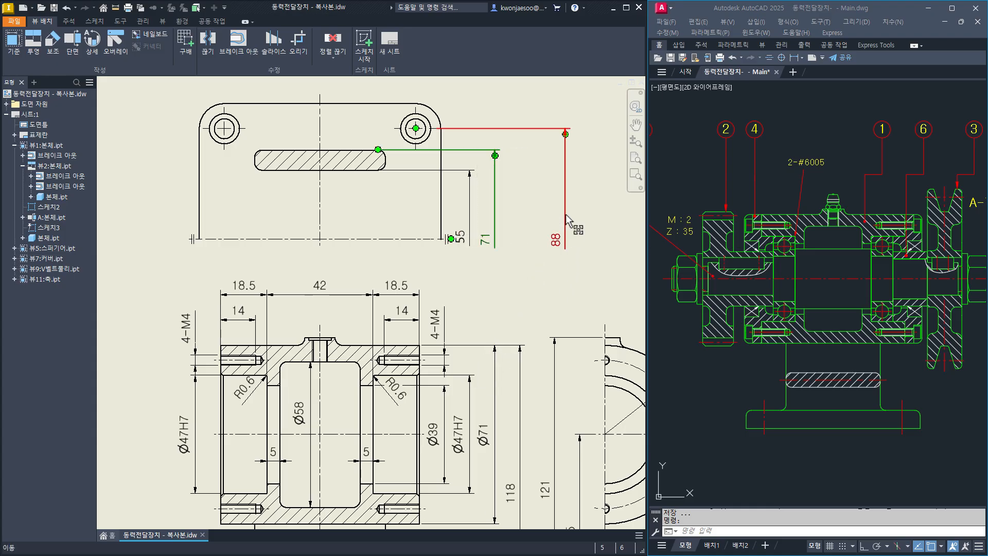
left_click_drag(567, 234, 521, 348)
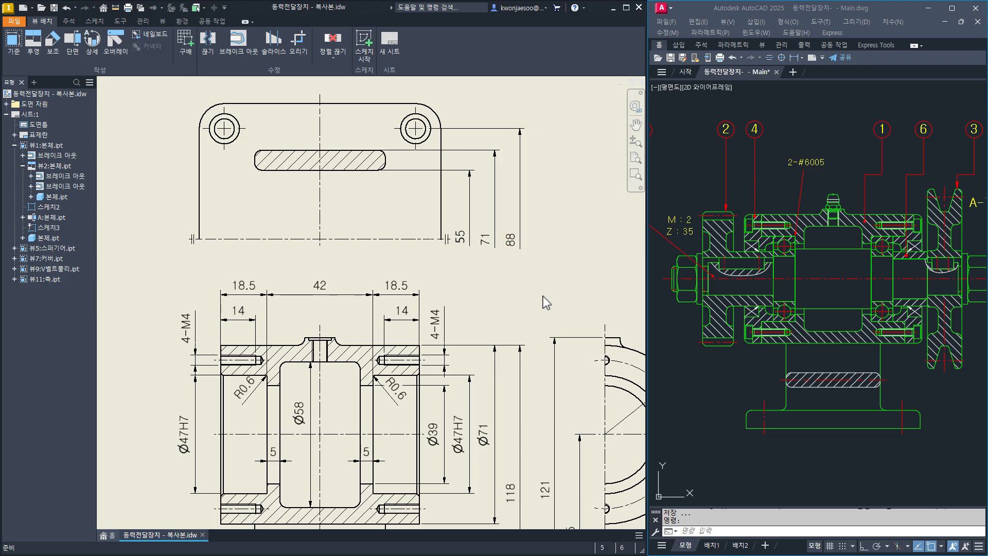
Dimension the overall width of the hatched rib section in section A-A, placed above the view.
middle_click_drag(485, 300, 516, 345)
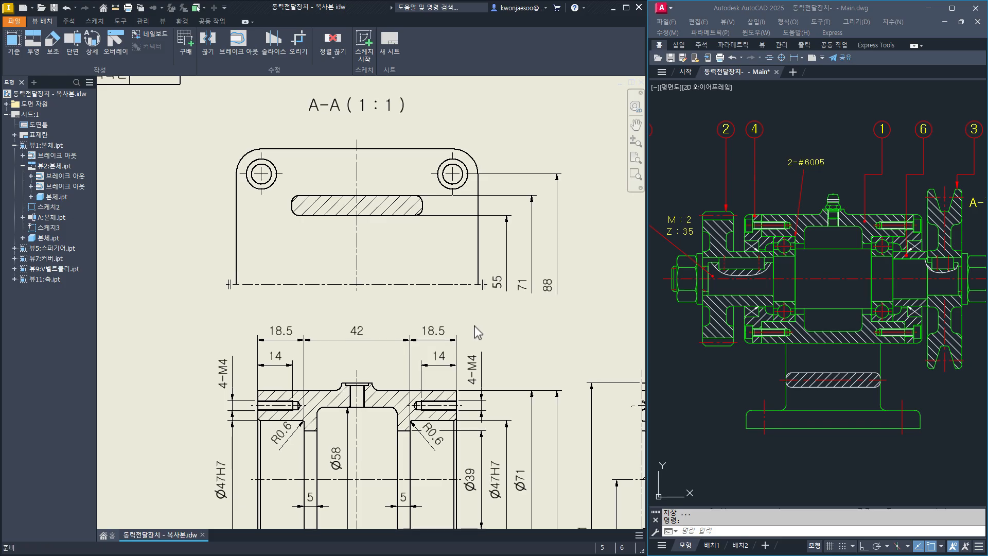
key("d")
middle_click_drag(474, 206, 478, 268)
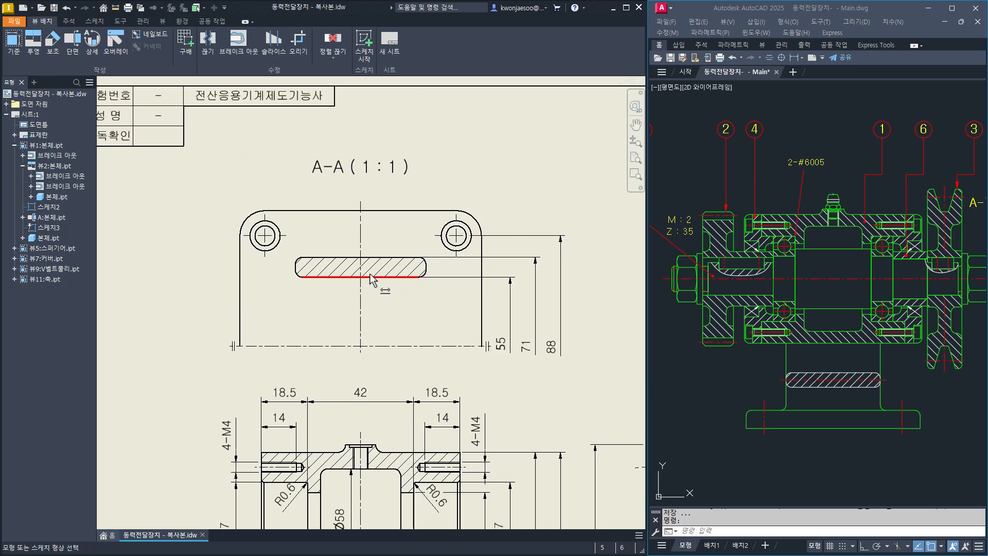
left_click(296, 269)
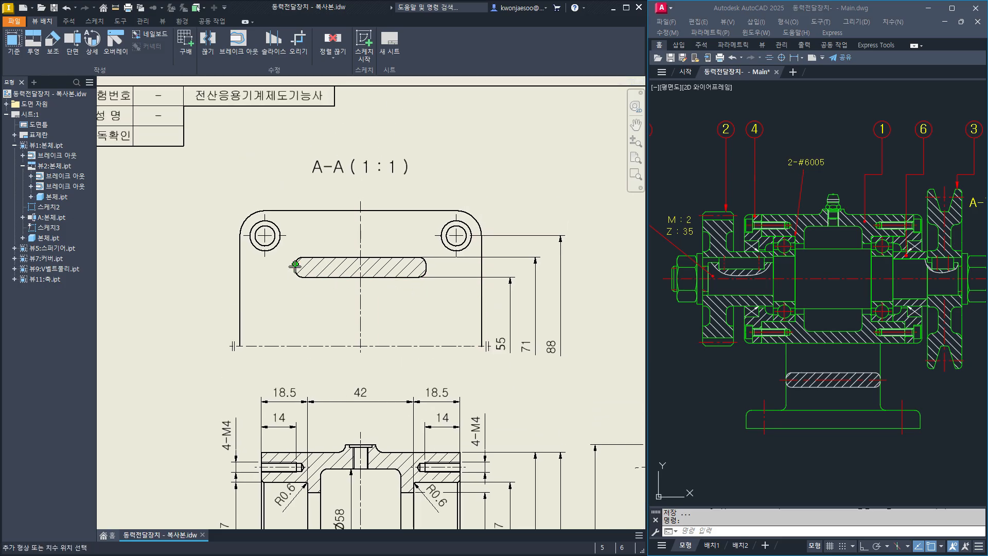
left_click(427, 270)
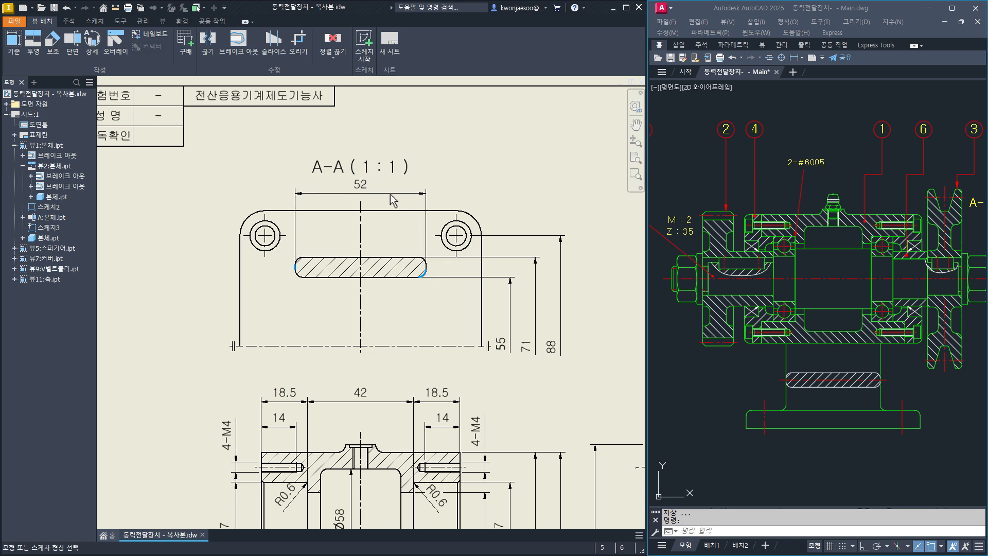
key("Escape")
Move the A-A (1:1) view label higher, clear of the rib width dimension.
middle_click_drag(345, 221, 355, 199)
left_click_drag(396, 142, 396, 126)
middle_click_drag(544, 191, 556, 188)
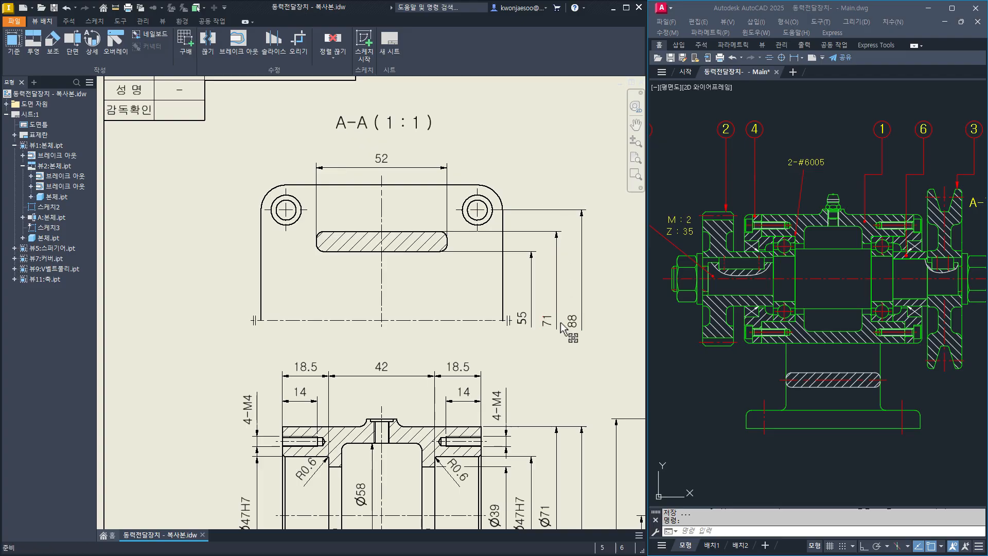
key("d")
left_click(503, 287)
middle_click_drag(468, 288, 483, 290)
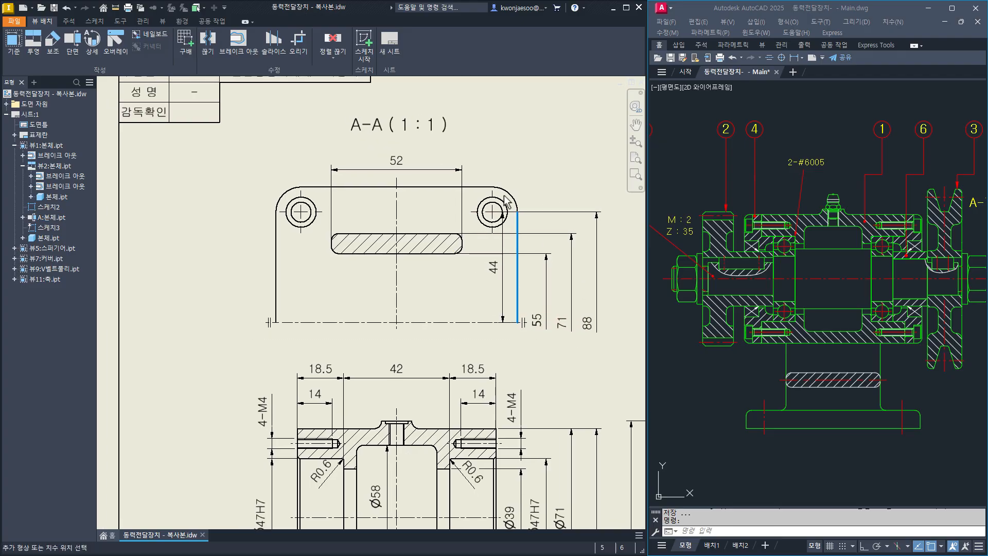
key("Escape")
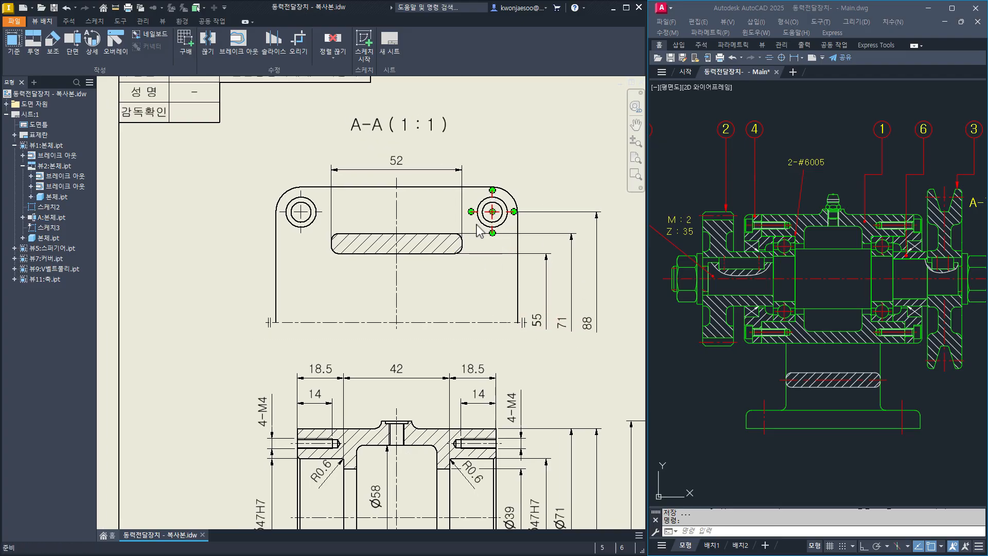
Dimension the horizontal distance between the two bolt hole centres in section A-A, placed above the rib width dimension.
left_click(493, 196)
left_click(301, 198)
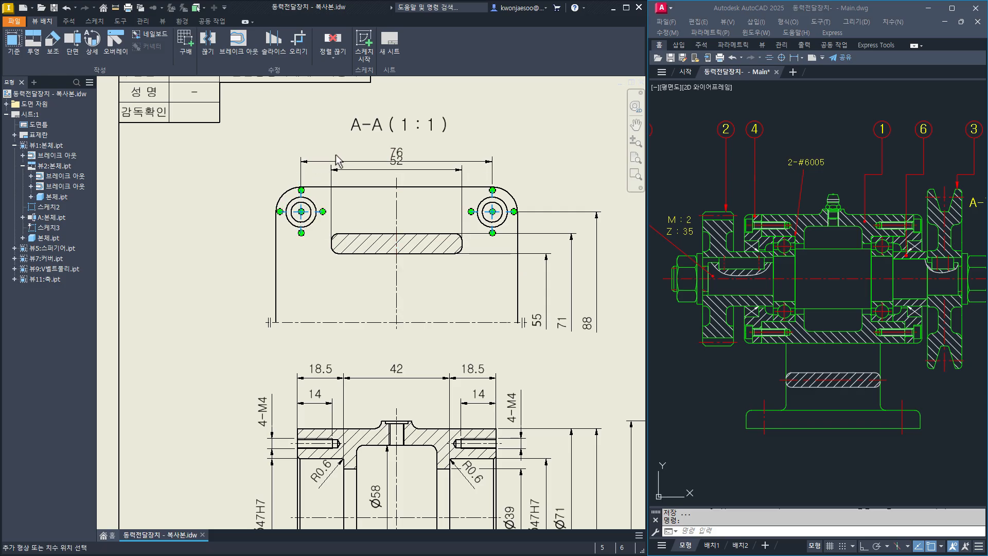
left_click(358, 153)
Raise the A-A label further and arrange the rib width and hole spacing dimensions at even spacing above the view.
middle_click_drag(415, 129, 407, 168)
left_click_drag(407, 168, 406, 153)
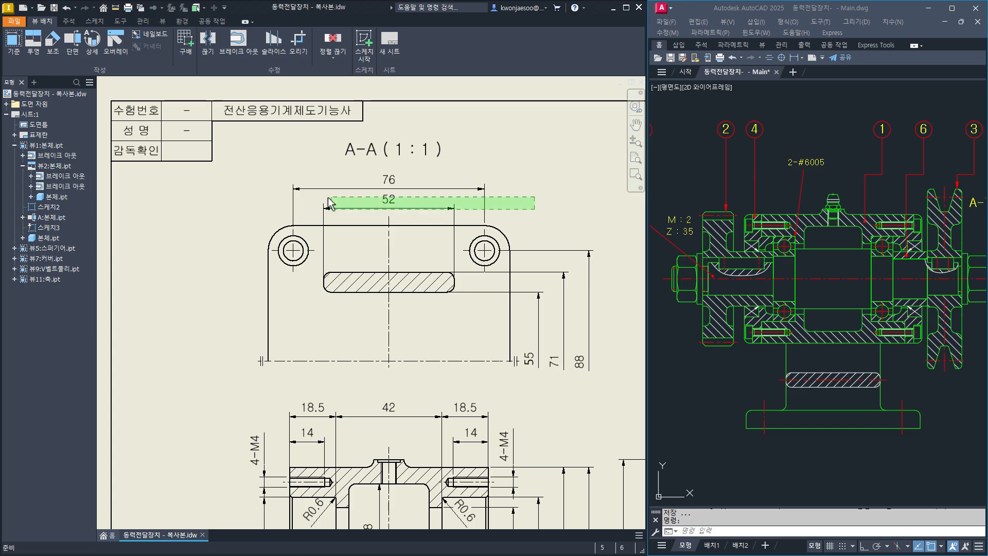
right_click(265, 175)
left_click(255, 252)
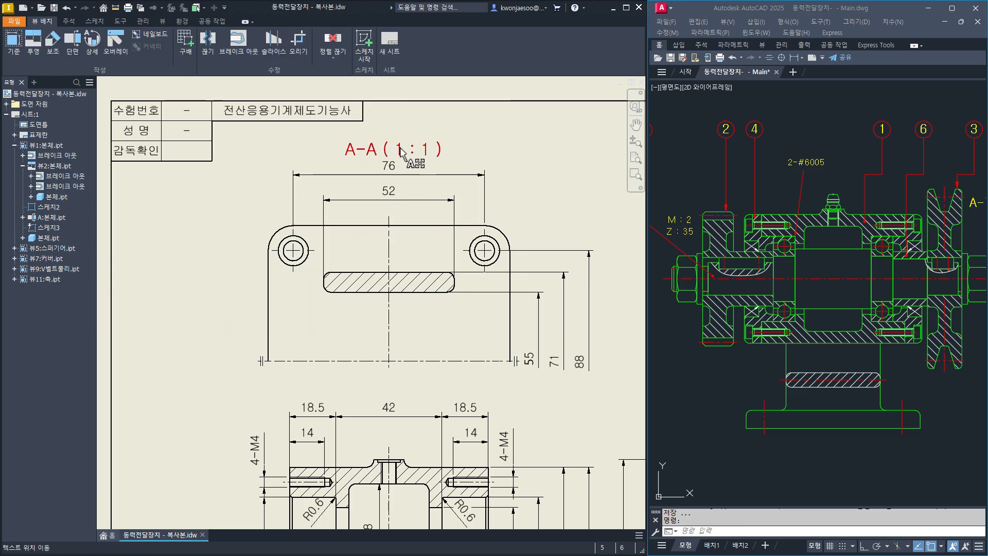
Move the A-A (1:1) label centrally beneath its section view and reposition the view to fit between the title block and front view.
middle_click_drag(520, 351, 528, 288)
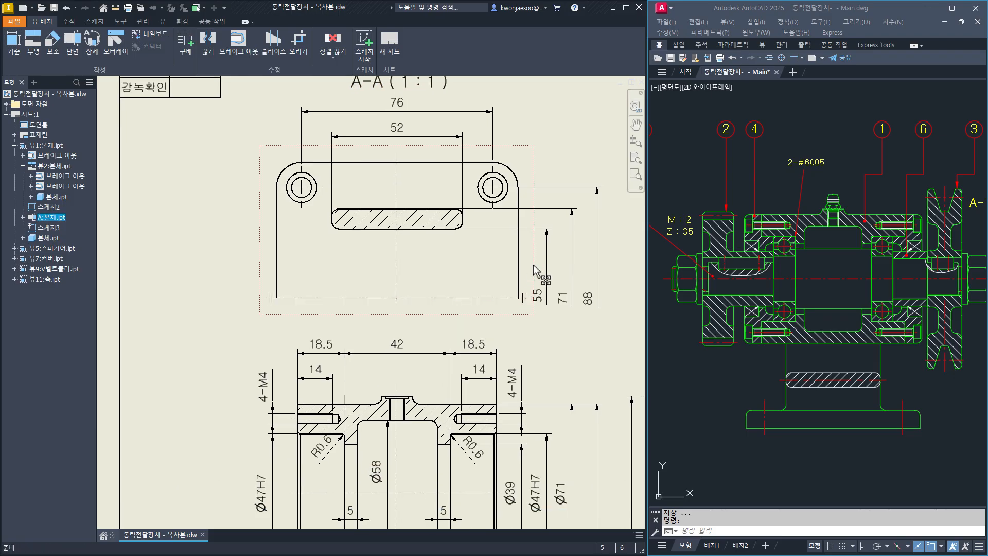
left_click_drag(533, 265, 535, 276)
middle_click_drag(533, 156, 531, 179)
left_click_drag(400, 114, 540, 372)
left_click_drag(536, 194, 533, 161)
left_click_drag(532, 333, 401, 334)
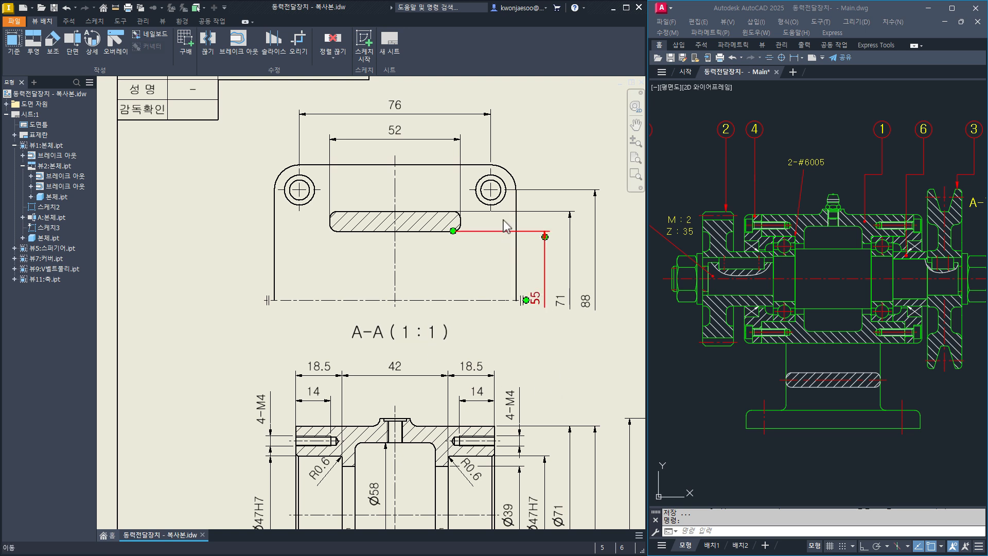
left_click(535, 167)
left_click_drag(530, 164, 530, 166)
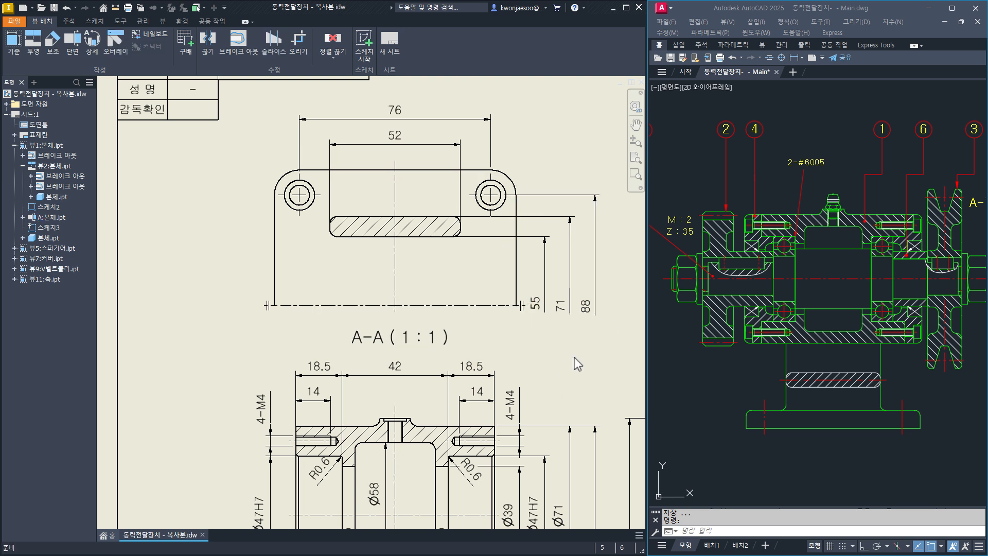
Add a radius dimension to the base plate's upper right corner in section A-A, placed diagonally outside the corner.
scroll(545, 396, "down", 3)
middle_click_drag(540, 399, 512, 361)
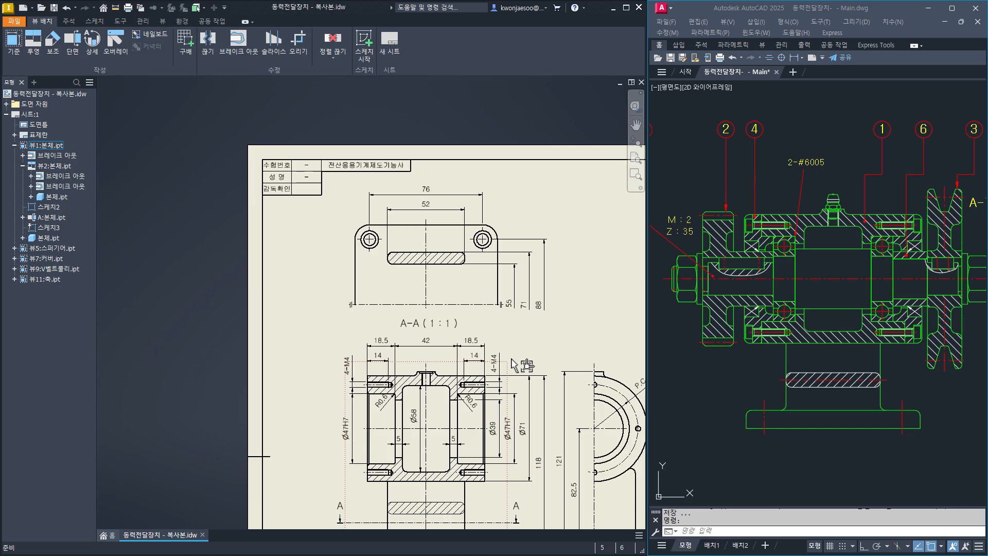
scroll(503, 212, "up", 3)
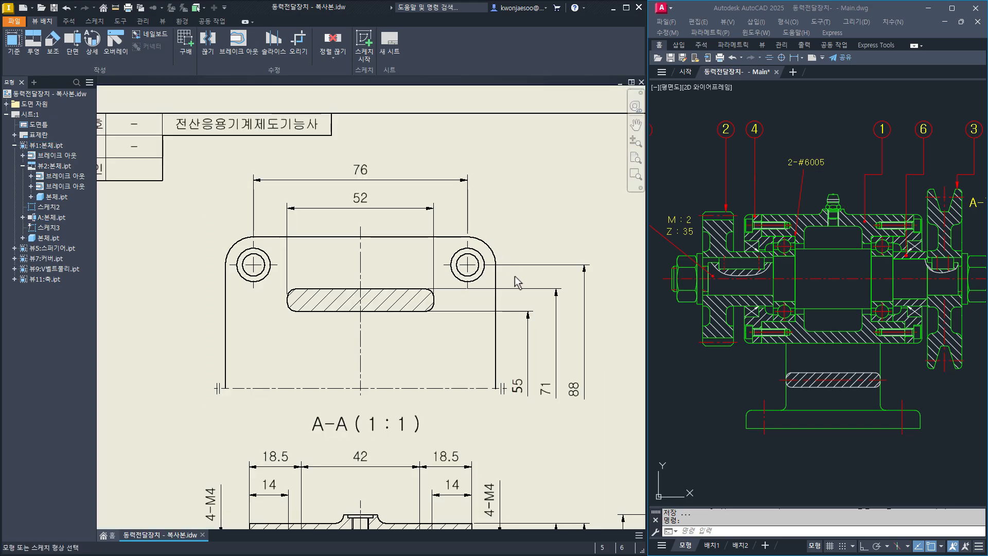
left_click(489, 247)
left_click(518, 217)
key("Escape")
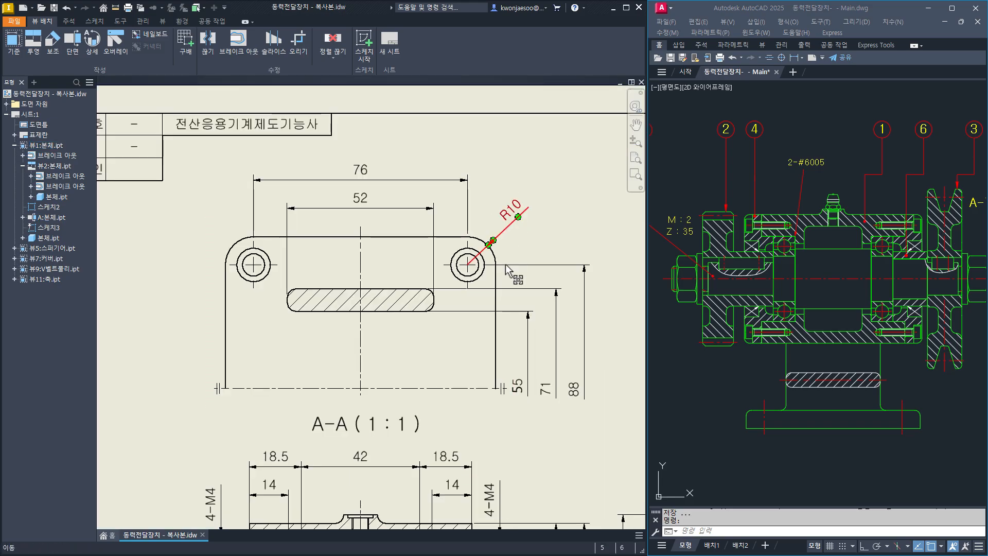
Dimension the base plate's overall width in section A-A, placed above the hole spacing dimension.
middle_click_drag(487, 454, 483, 395)
scroll(546, 309, "down", 3)
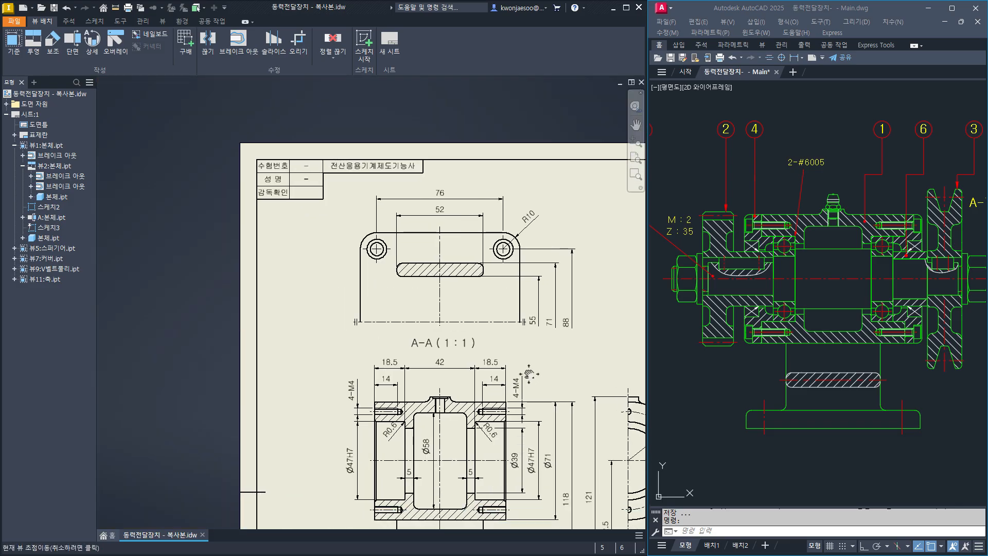
key("d")
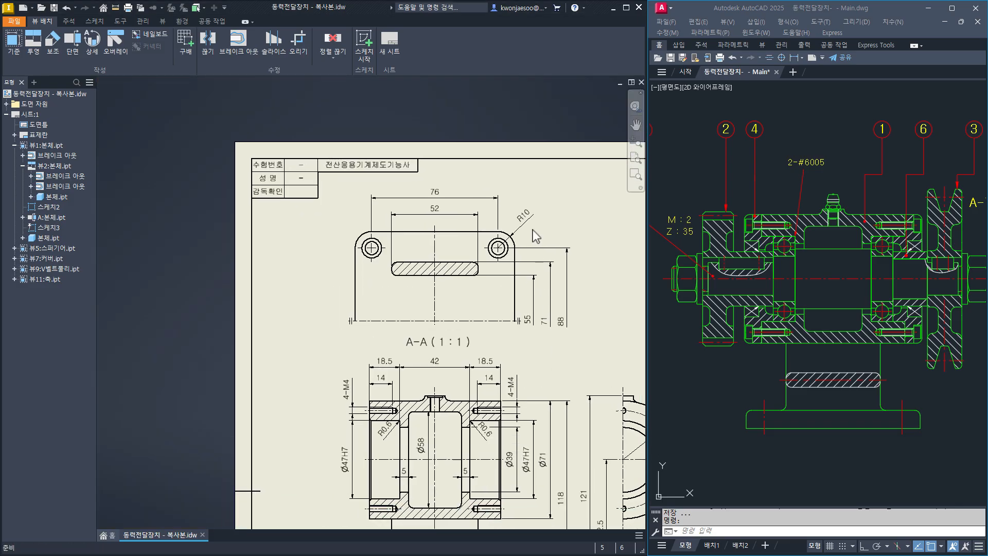
left_click(355, 273)
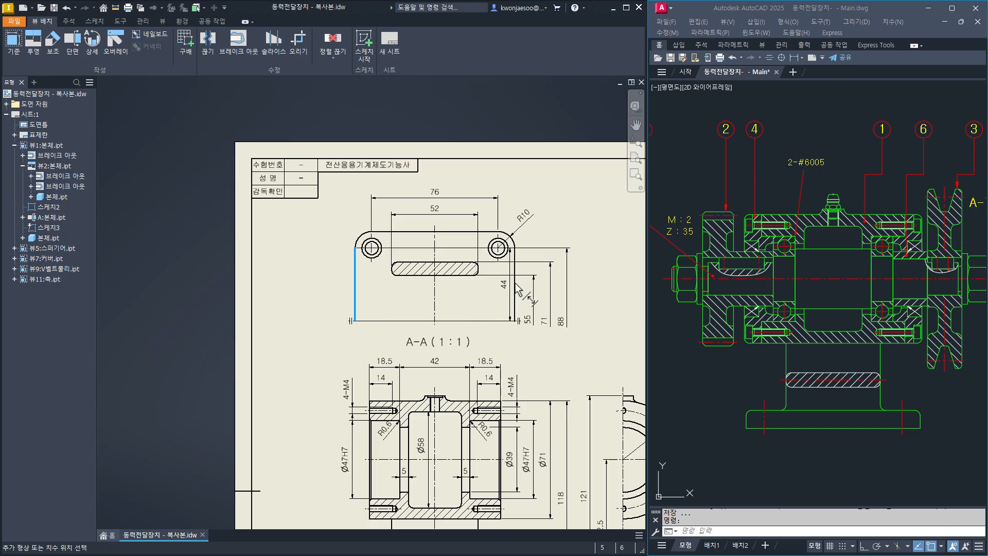
left_click(515, 283)
left_click(442, 185)
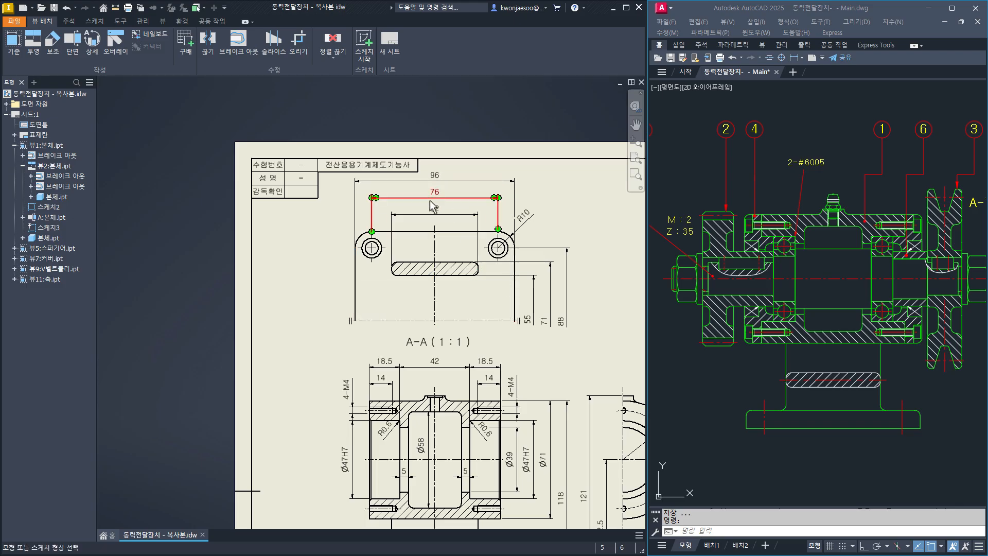
Shift section A-A slightly down towards the front view and move its label closer beneath the view.
middle_click_drag(492, 361, 483, 335)
left_click(512, 260)
key("Escape")
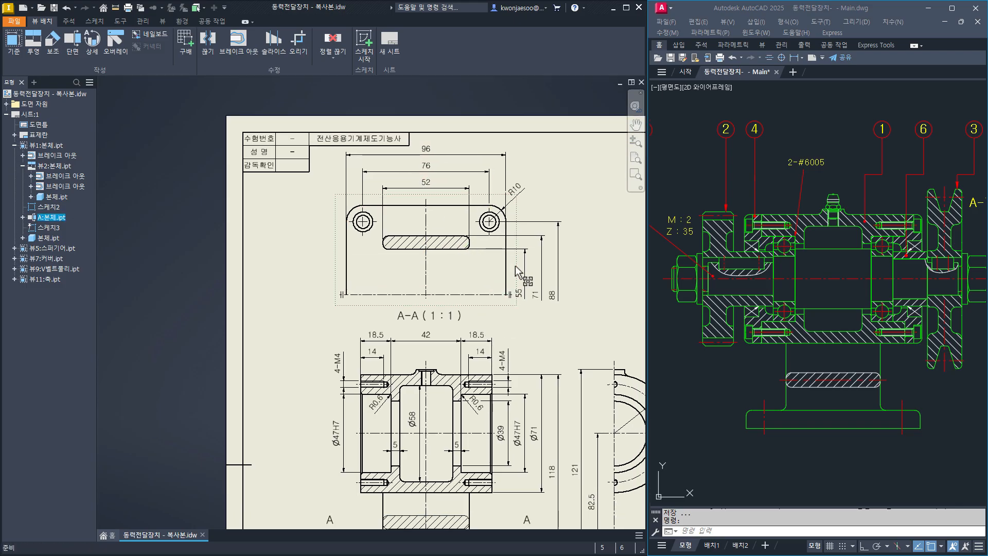
left_click_drag(516, 266, 516, 274)
middle_click_drag(580, 354, 576, 330)
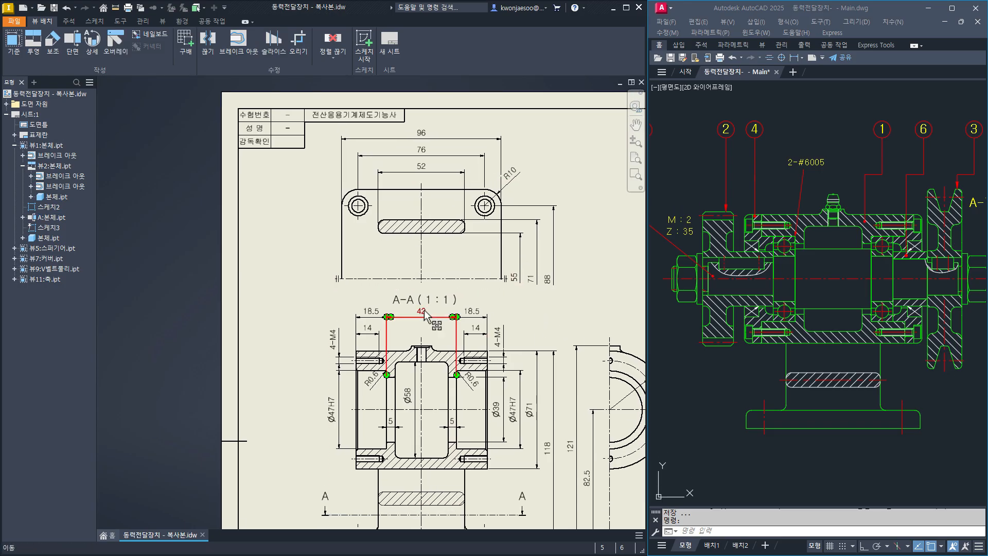
left_click_drag(431, 302, 432, 295)
middle_click_drag(568, 322, 581, 320)
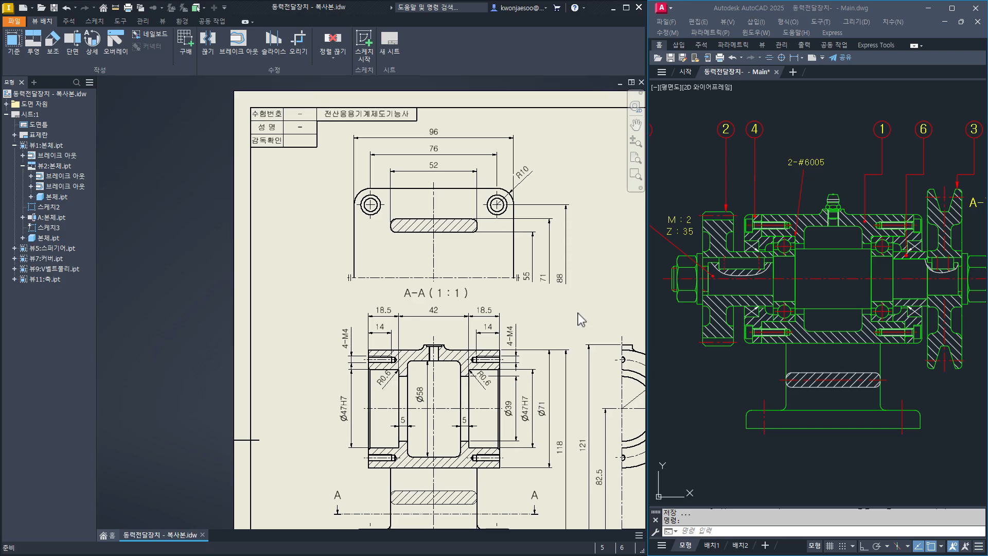
Dimension the base plate's bolt hole in the side view as a diameter, placed below the base.
mouse_move(556, 430)
middle_mouse_down()
mouse_move(504, 368)
mouse_move(454, 344)
middle_mouse_up()
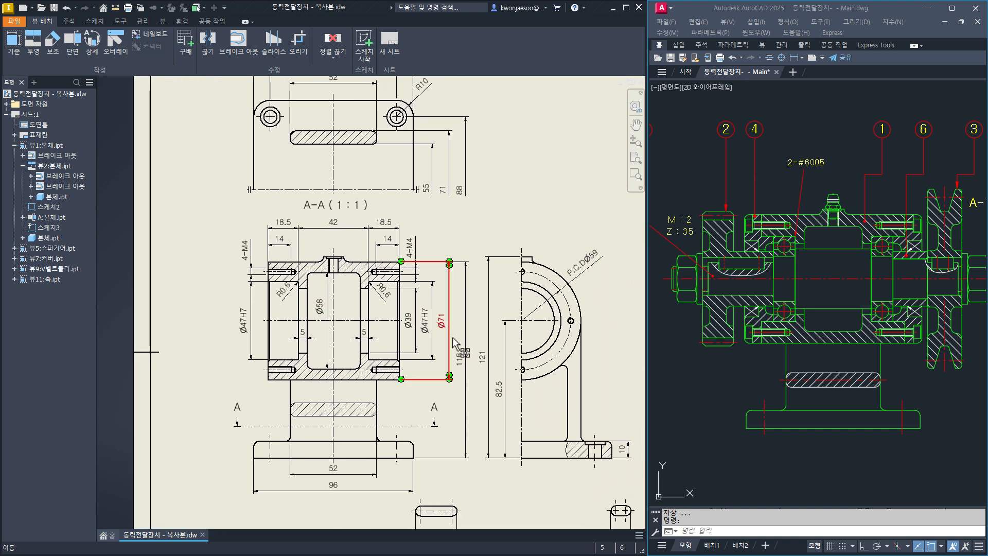
middle_click_drag(467, 291, 465, 336)
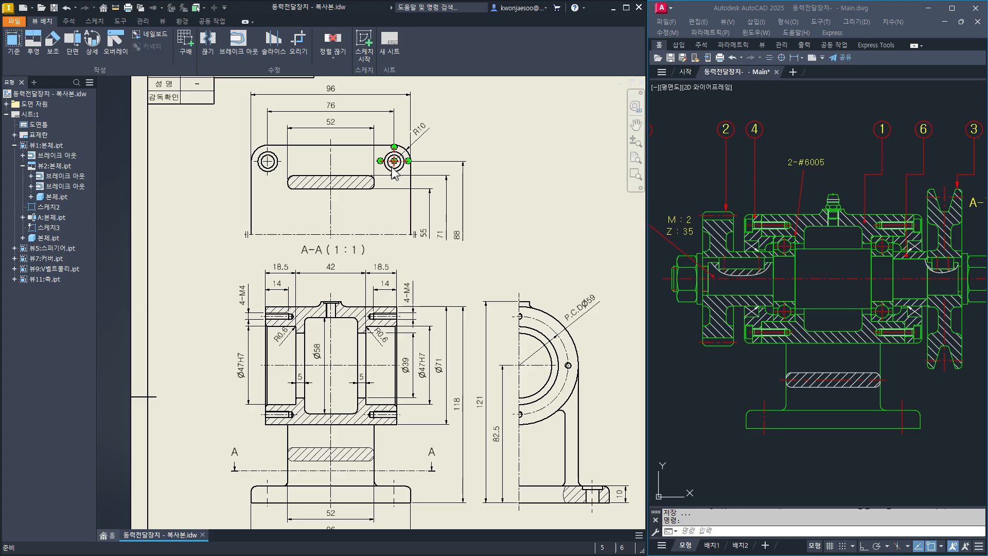
scroll(536, 427, "up", 5)
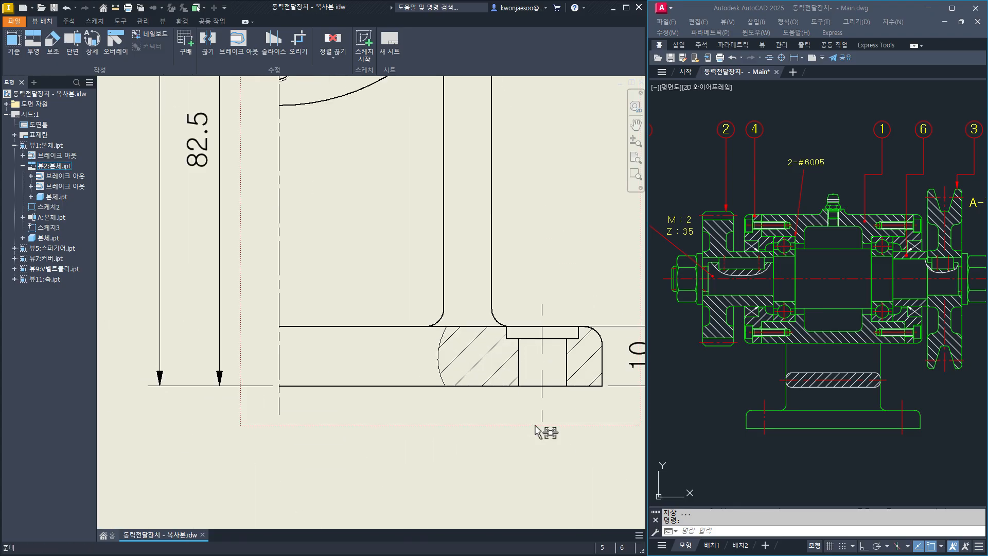
middle_click_drag(535, 427, 499, 418)
left_click(483, 360)
left_click(531, 367)
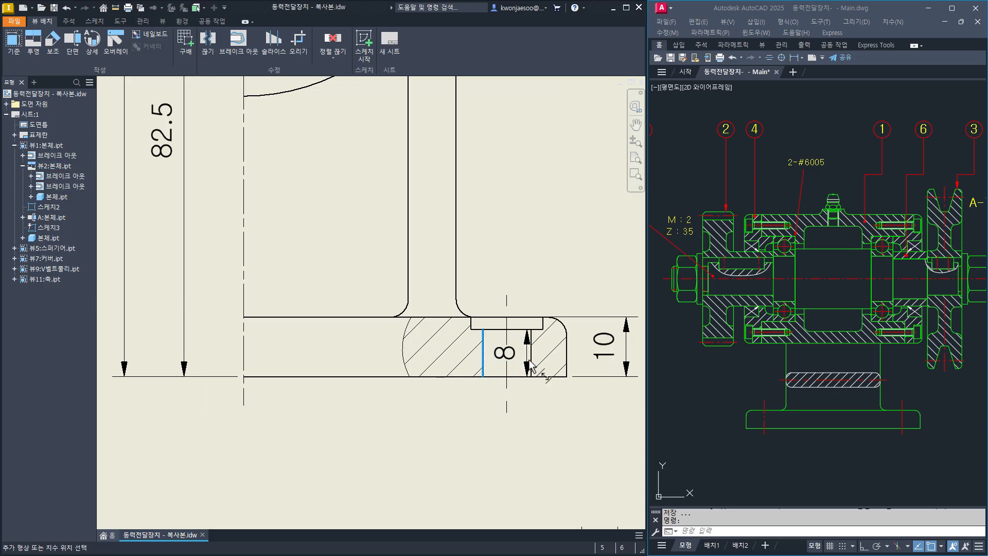
scroll(494, 406, "down", 2)
left_click(497, 418)
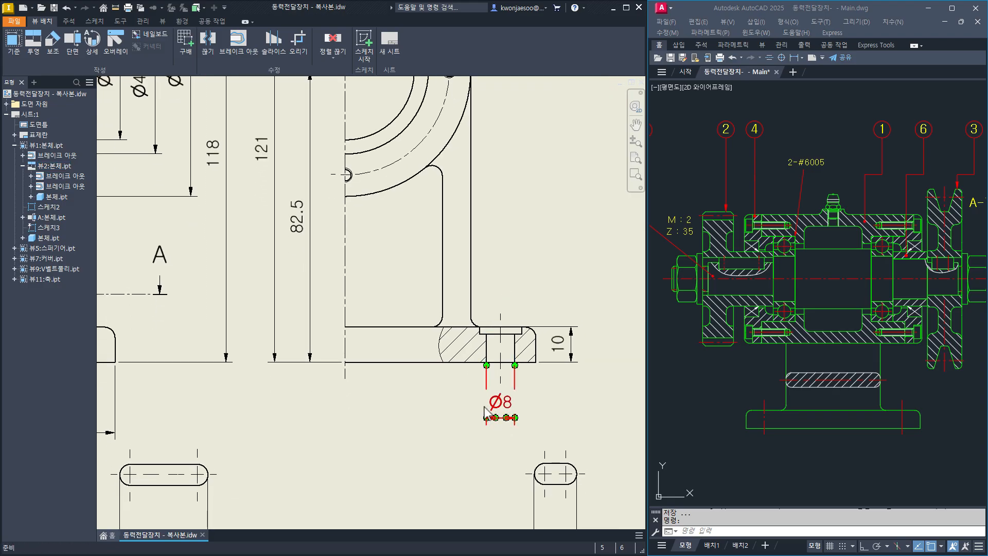
Dimension the bolt hole's counterbore in the side view as a diameter, placed above the base.
scroll(479, 340, "up", 2)
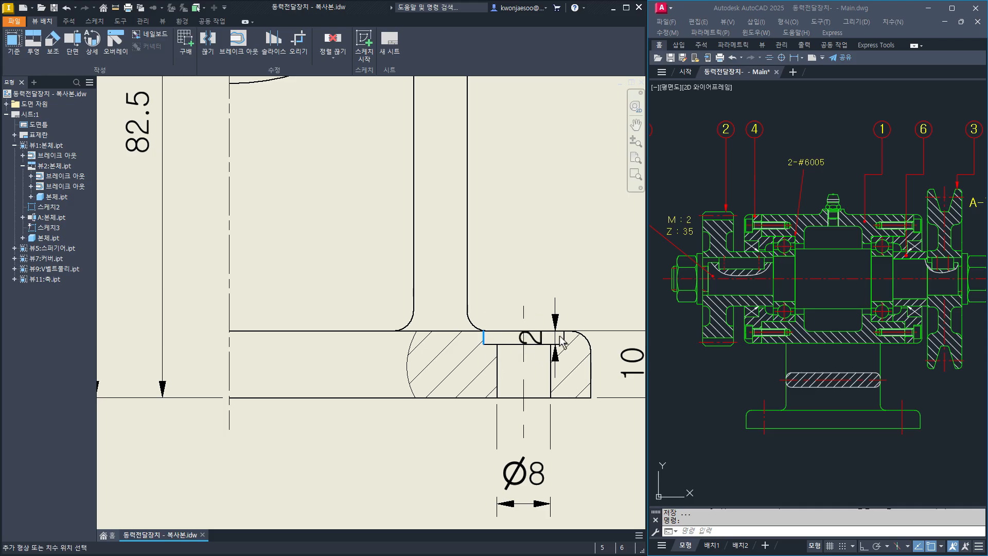
left_click(563, 338)
left_click(539, 261)
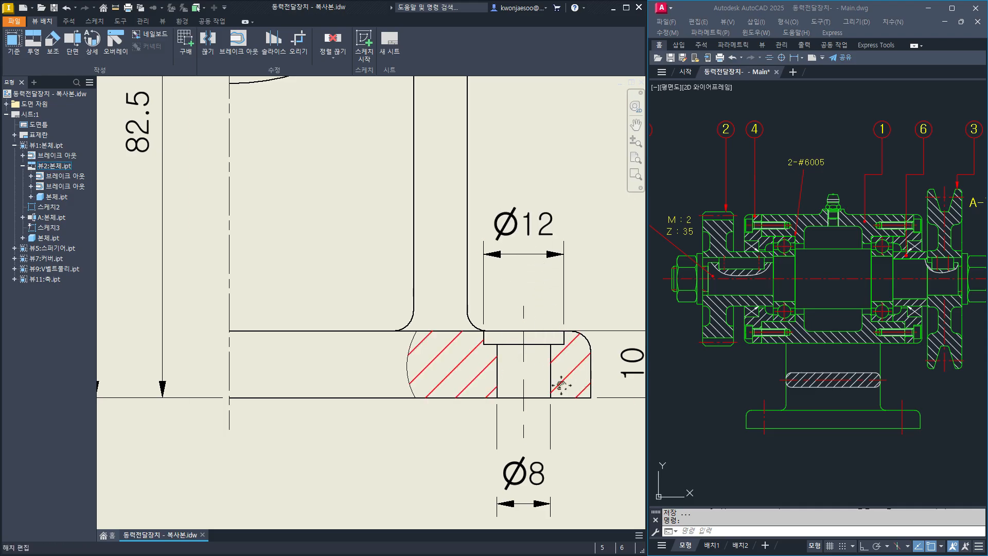
Dimension the counterbore's depth in the side view, placed beside the base thickness dimension.
mouse_move(536, 355)
middle_mouse_down()
mouse_move(405, 353)
mouse_move(407, 289)
middle_mouse_up()
left_click(551, 371)
left_click(564, 338)
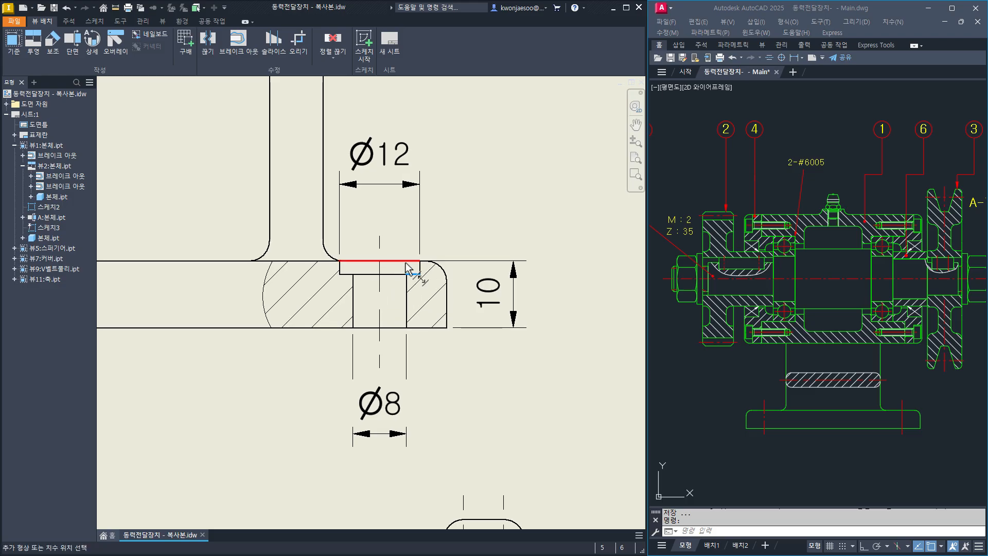
left_click(406, 262)
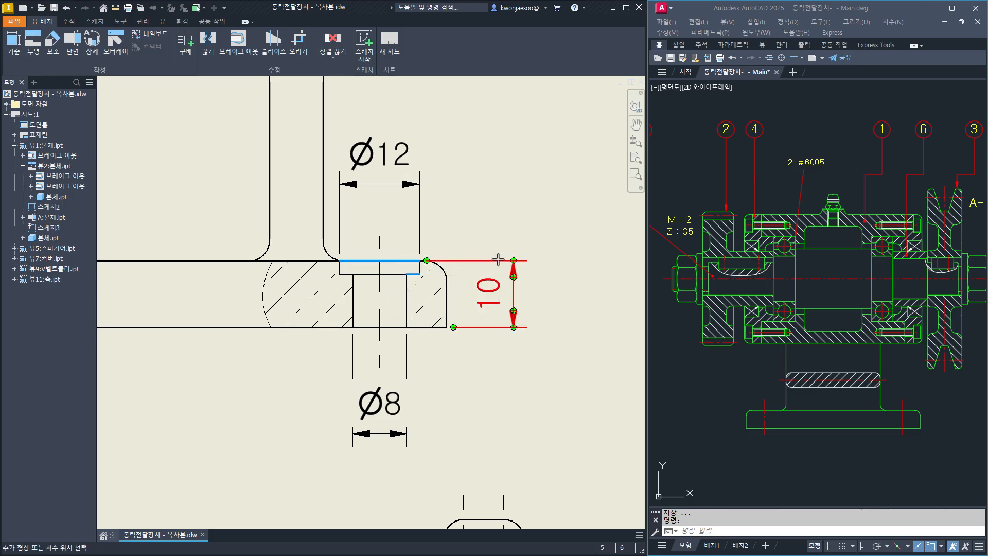
left_click(487, 276)
middle_click_drag(494, 392, 469, 357)
key("Escape")
Arrange the counterbore depth and base thickness dimensions at even spacing from the base plate's outer edge.
left_click_drag(537, 356, 448, 239)
right_click(464, 376)
left_click(453, 422)
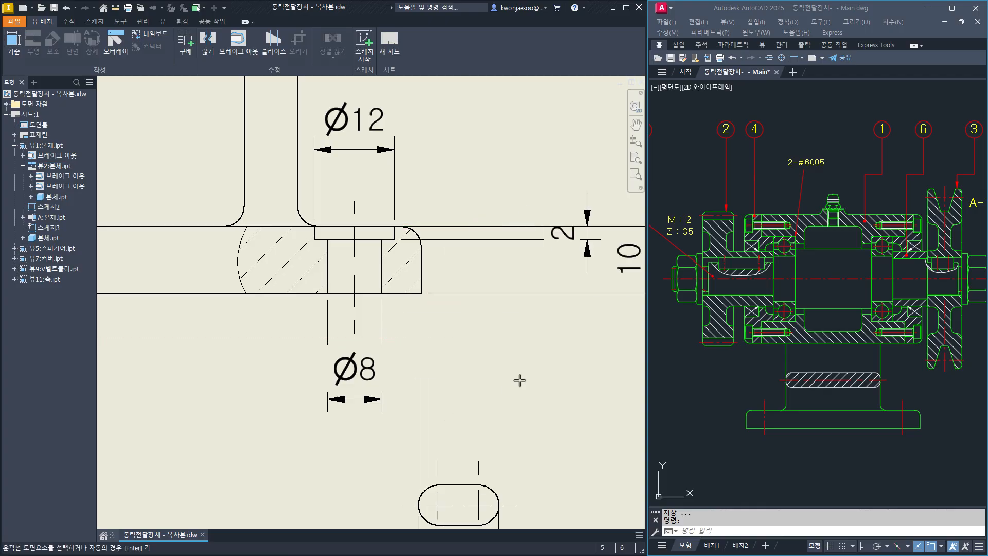
left_click(431, 288)
scroll(412, 335, "down", 3)
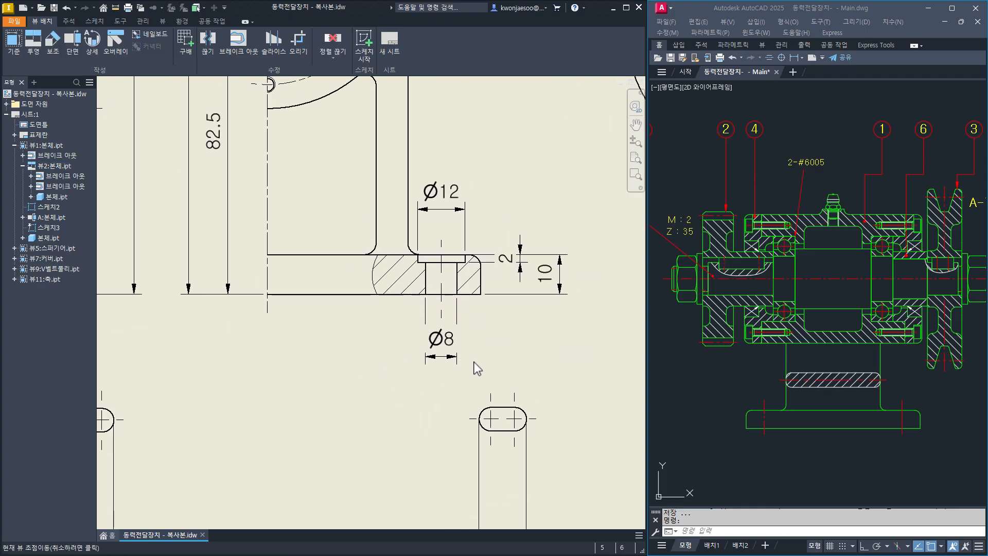
middle_click_drag(384, 415, 476, 415)
scroll(510, 392, "down", 2)
scroll(544, 392, "up", 3)
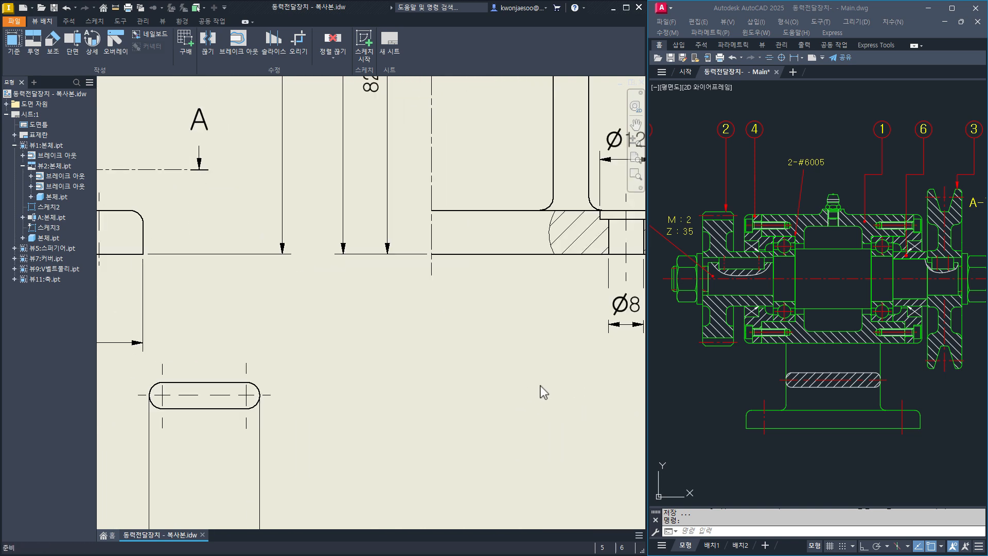
Move the bolt hole's diameter dimension in the side view closer to the underside of the base plate.
scroll(544, 392, "down", 2)
left_click(578, 332)
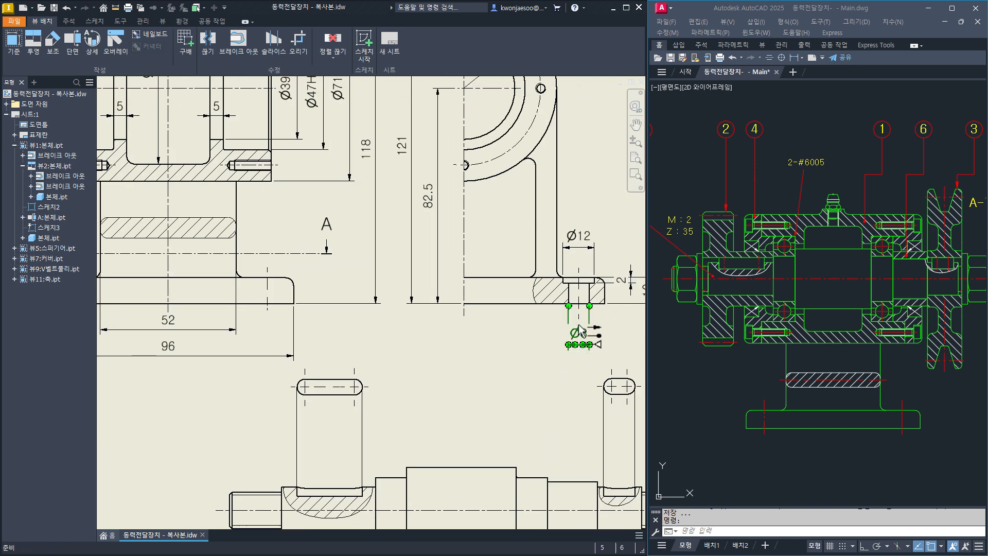
scroll(574, 360, "up", 2)
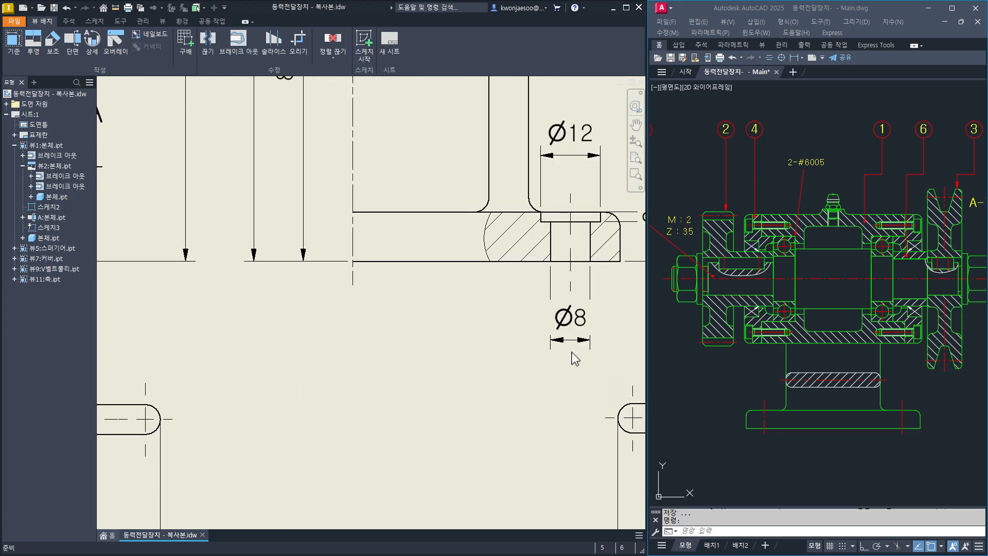
left_click_drag(574, 340, 412, 332)
scroll(406, 365, "down", 2)
middle_click_drag(409, 371, 491, 367)
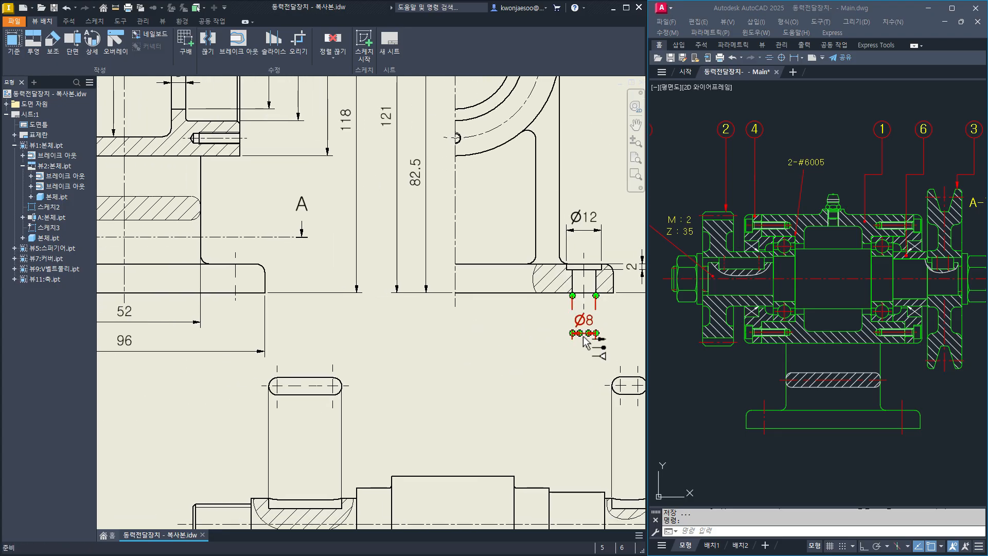
left_click_drag(584, 338, 584, 327)
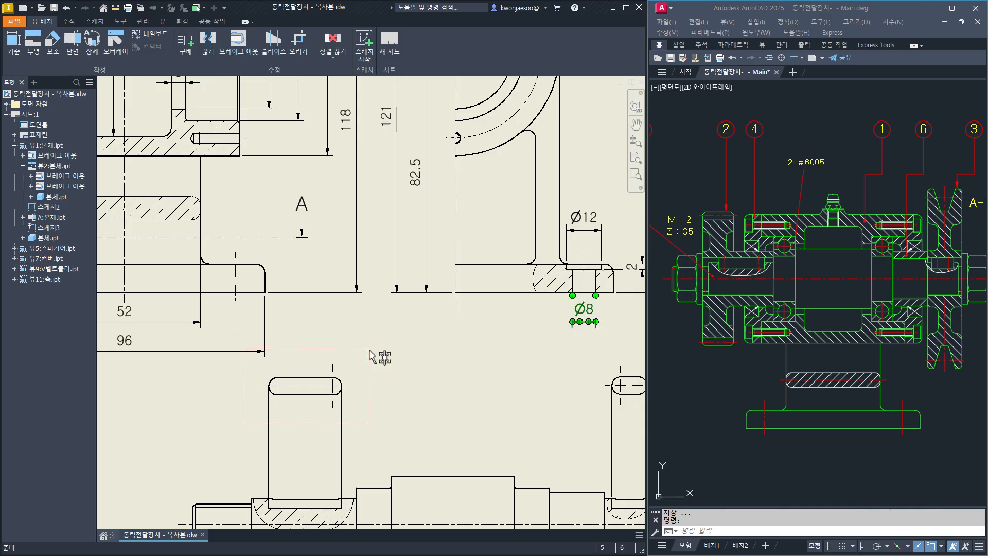
Shift the bolt hole's diameter text outside its extension lines, toward the outer edge of the base plate.
left_click(489, 374)
middle_click_drag(563, 344, 452, 353)
scroll(452, 354, "up", 3)
left_click(495, 288)
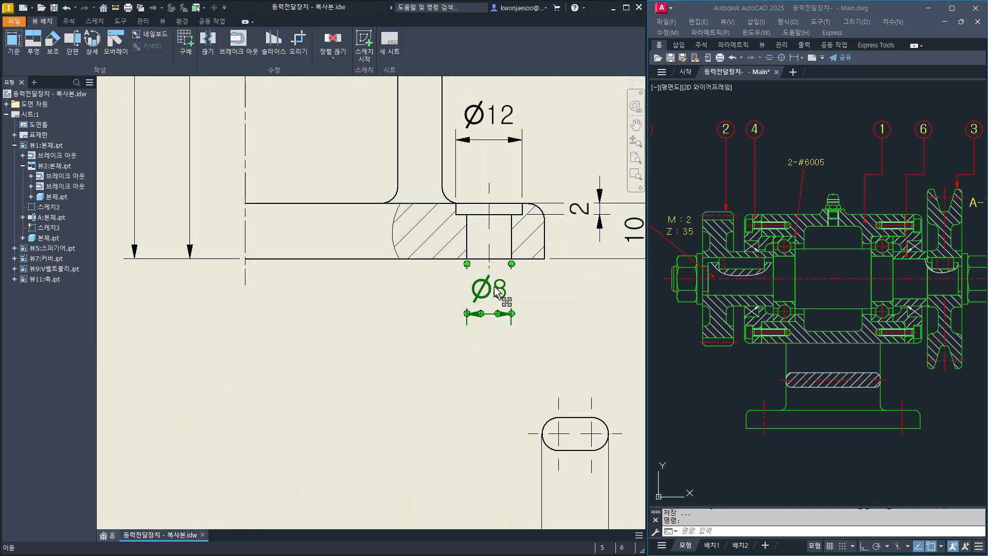
left_click_drag(495, 292, 542, 320)
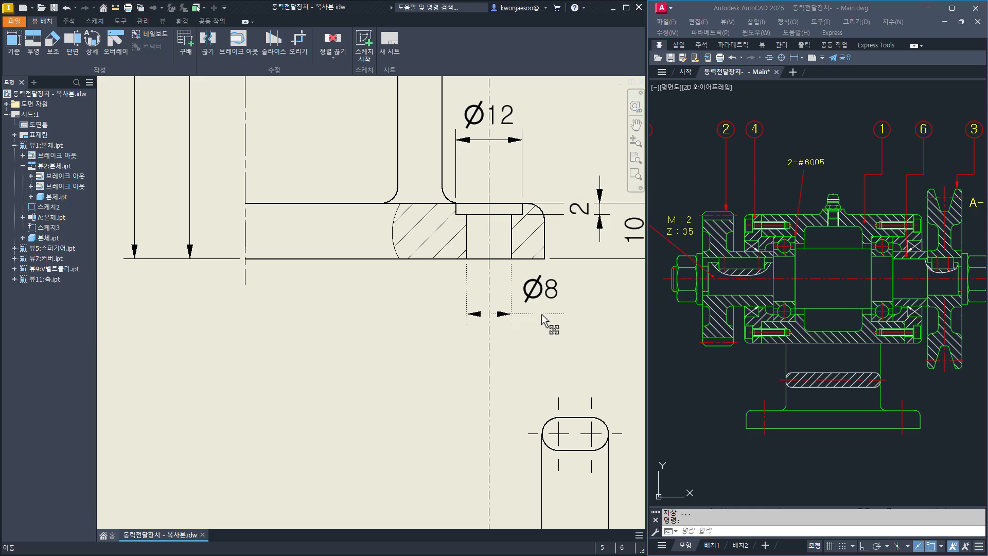
scroll(503, 400, "down", 4)
middle_click_drag(481, 419, 463, 420)
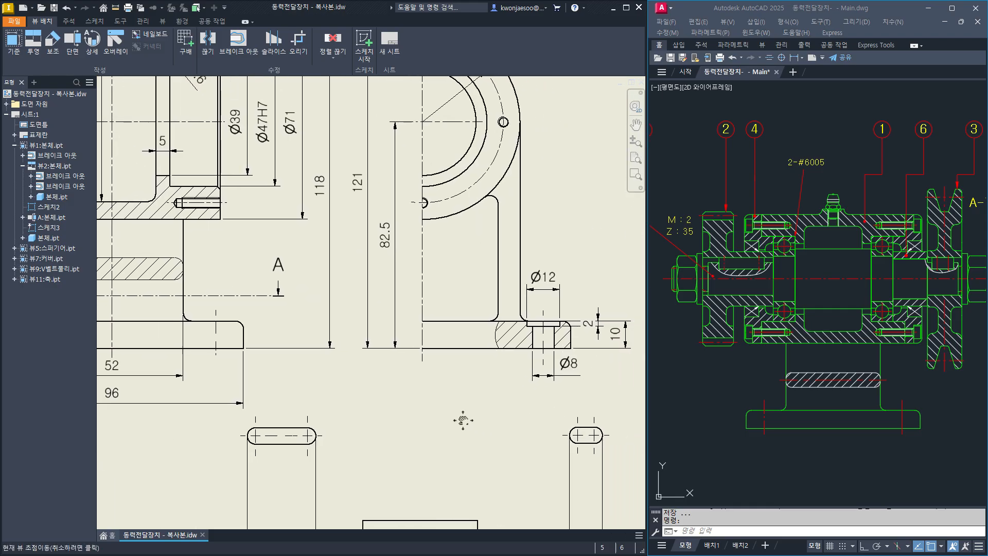
Add the prefix "4-" to the bolt hole's diameter dimension and adjust the text position beside its extension lines.
left_click(545, 351)
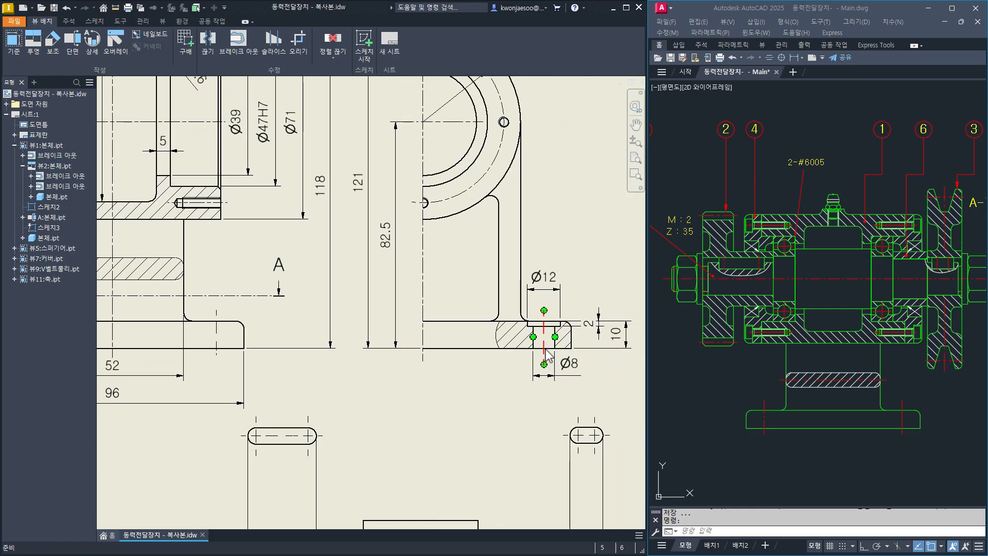
left_click(577, 375)
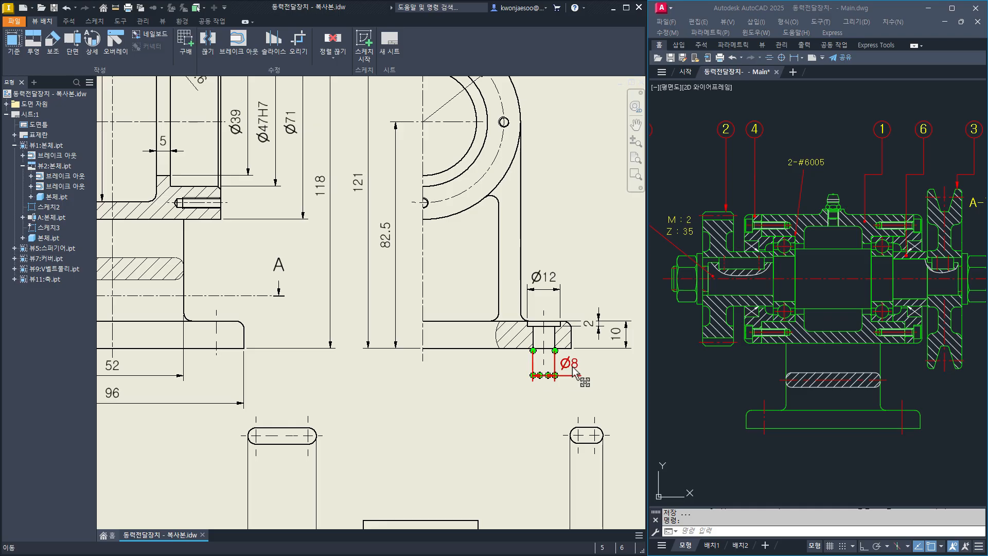
double_click(573, 368)
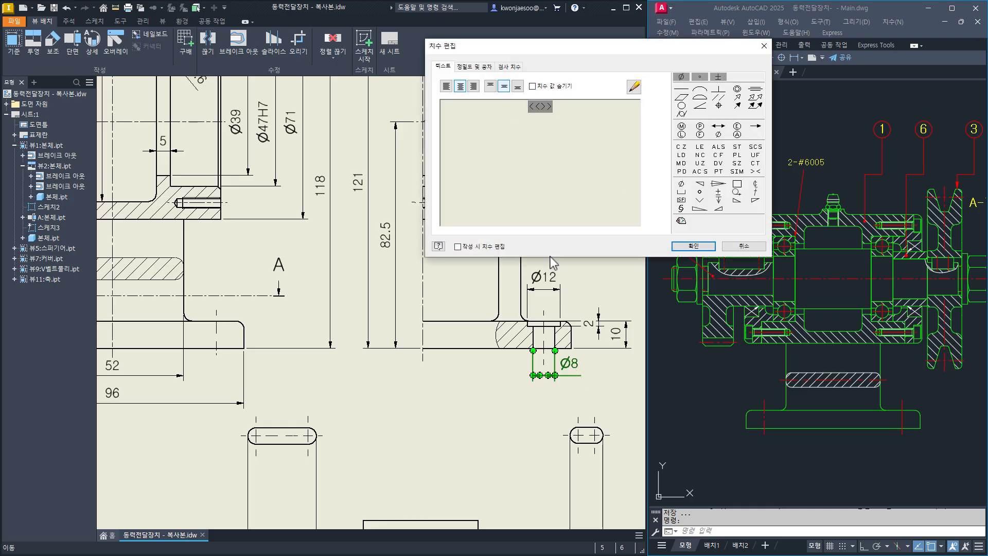
type("4-")
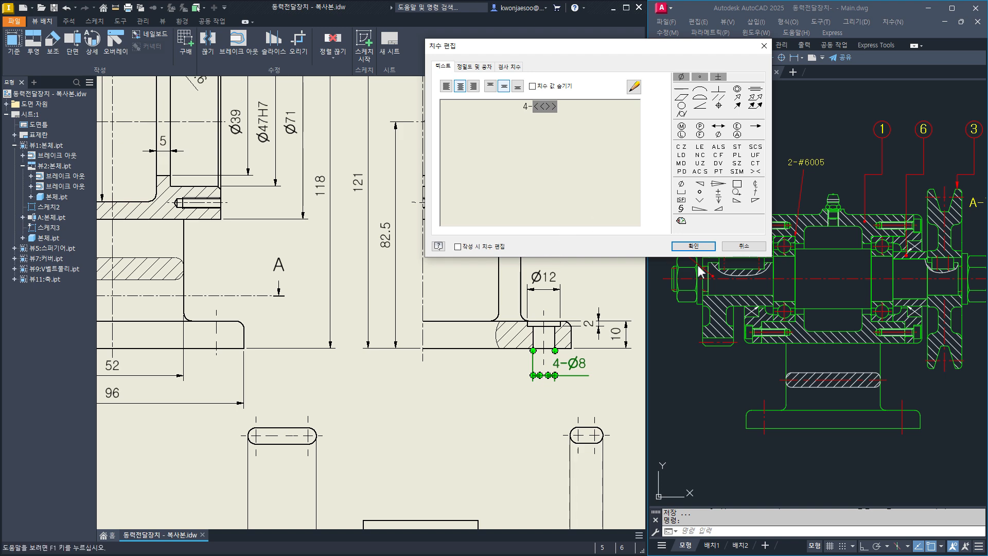
left_click(693, 246)
scroll(461, 427, "up", 3)
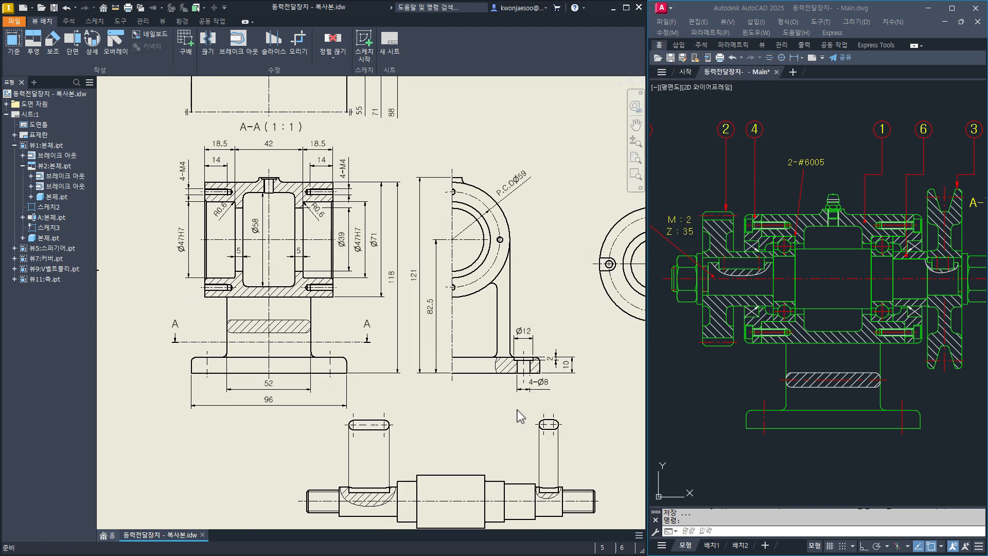
scroll(518, 410, "down", 3)
mouse_move(570, 354)
left_mouse_down()
mouse_move(585, 371)
mouse_move(569, 375)
left_mouse_up()
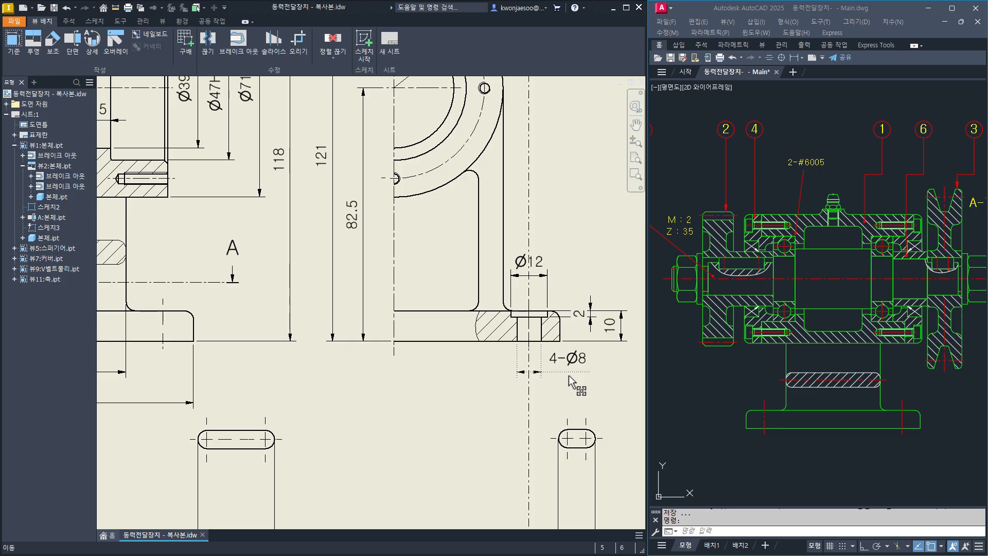
scroll(441, 409, "up", 2)
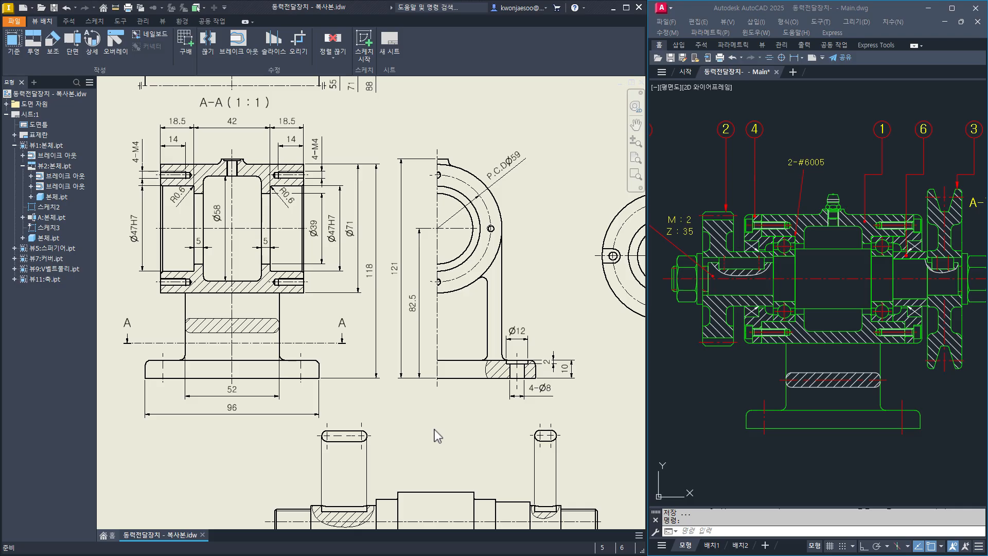
Switch to the KS drafting standards PDF in Acrobat and examine the IT and centre distance tolerance tables on page 2.
key("alt+Tab")
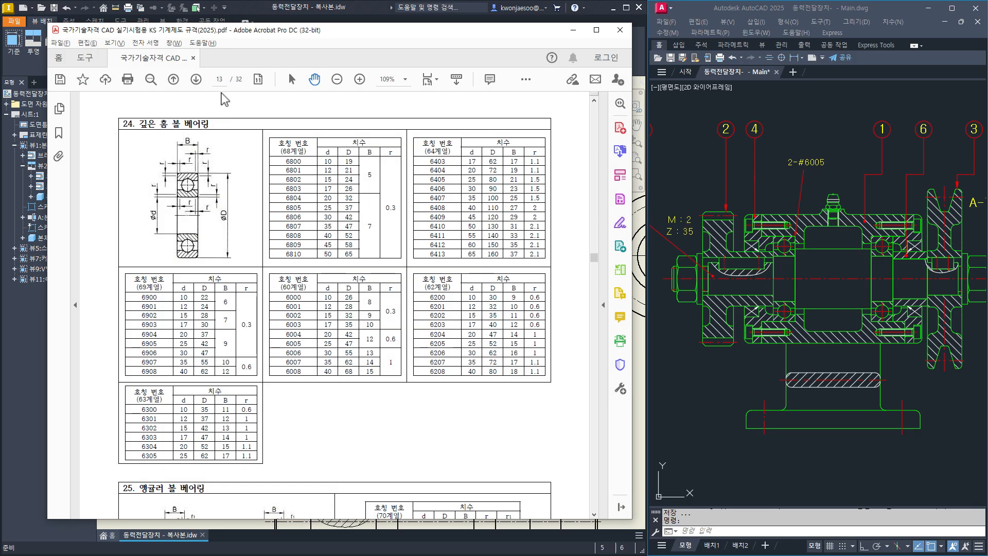
left_click(221, 79)
type("2")
key("Return")
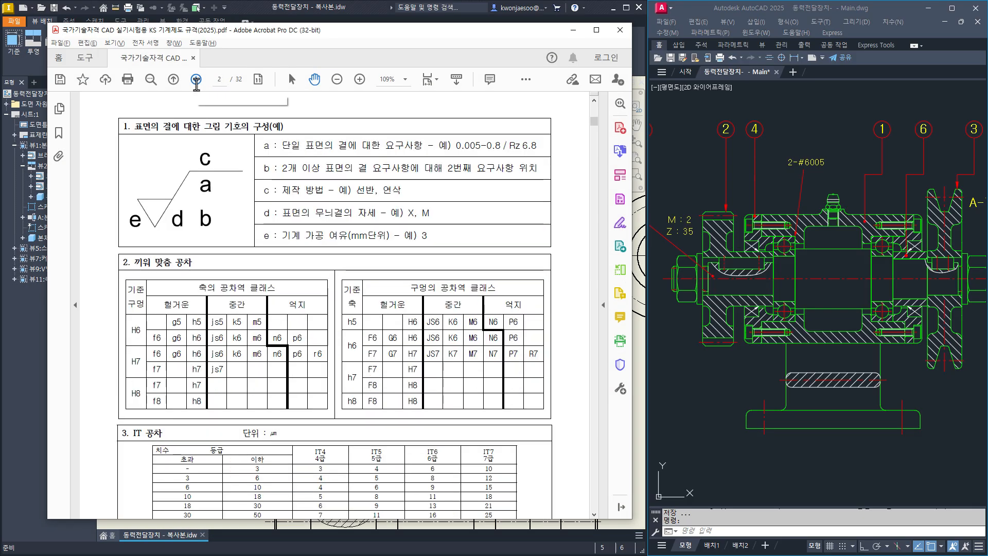
scroll(343, 272, "down", 10)
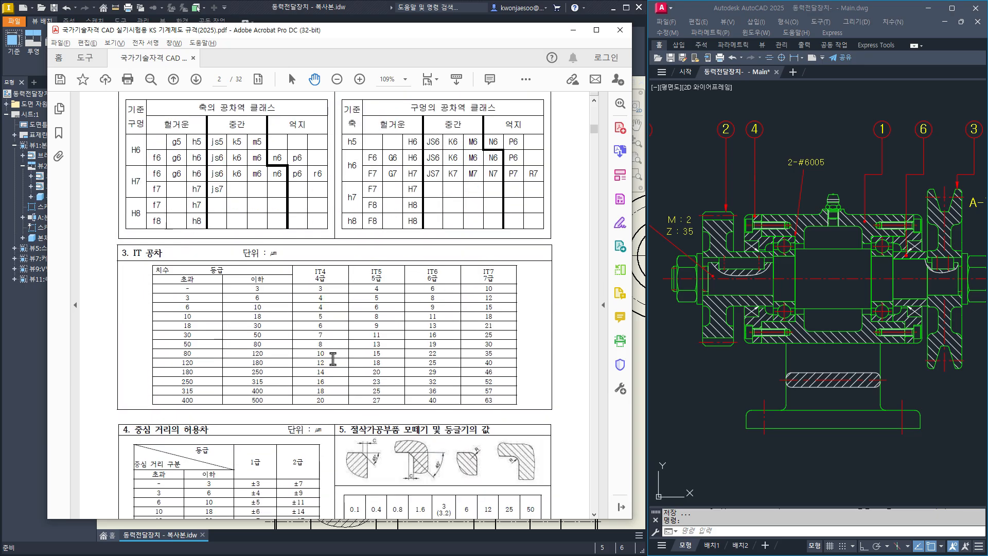
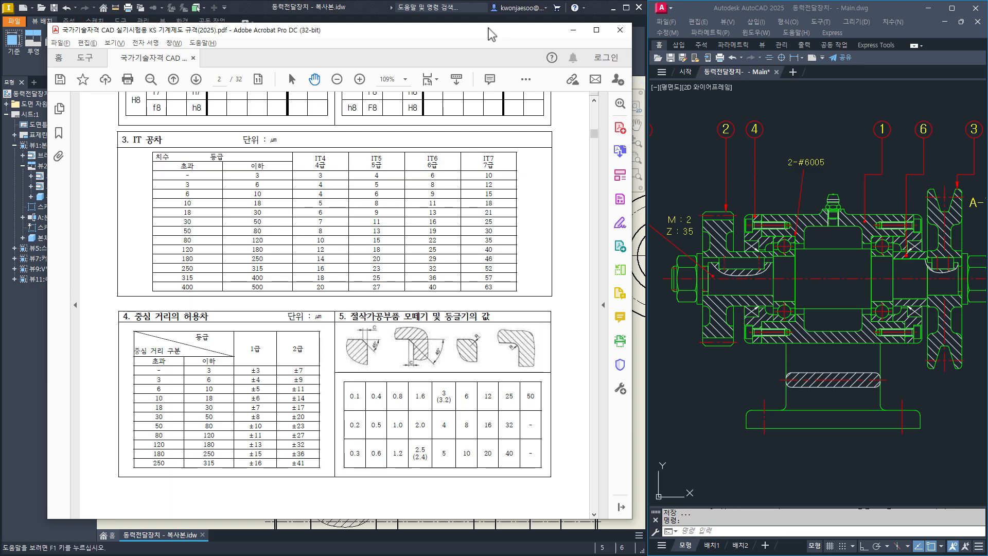
mouse_move(492, 34)
left_mouse_down()
mouse_move(731, 314)
mouse_move(516, 440)
left_mouse_up()
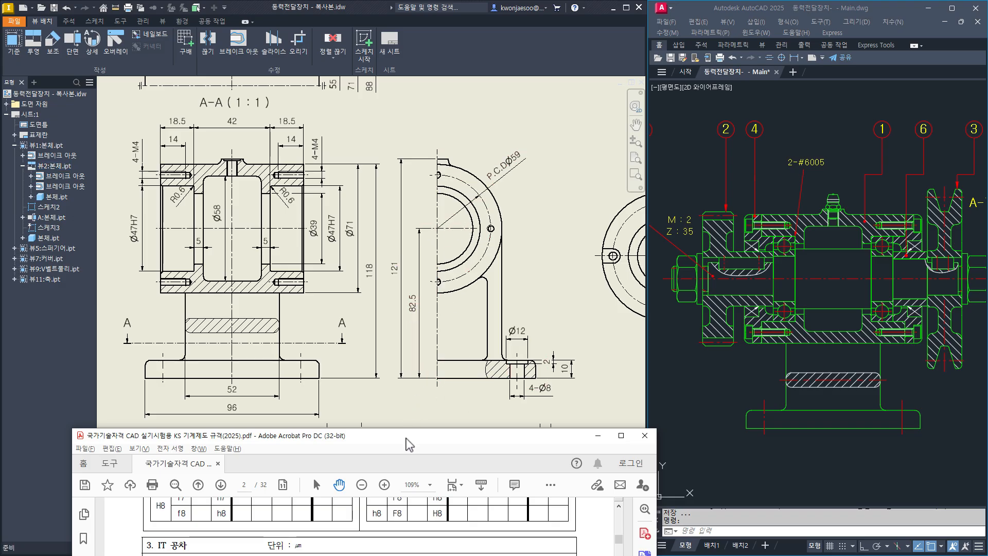
left_click_drag(413, 443, 451, 36)
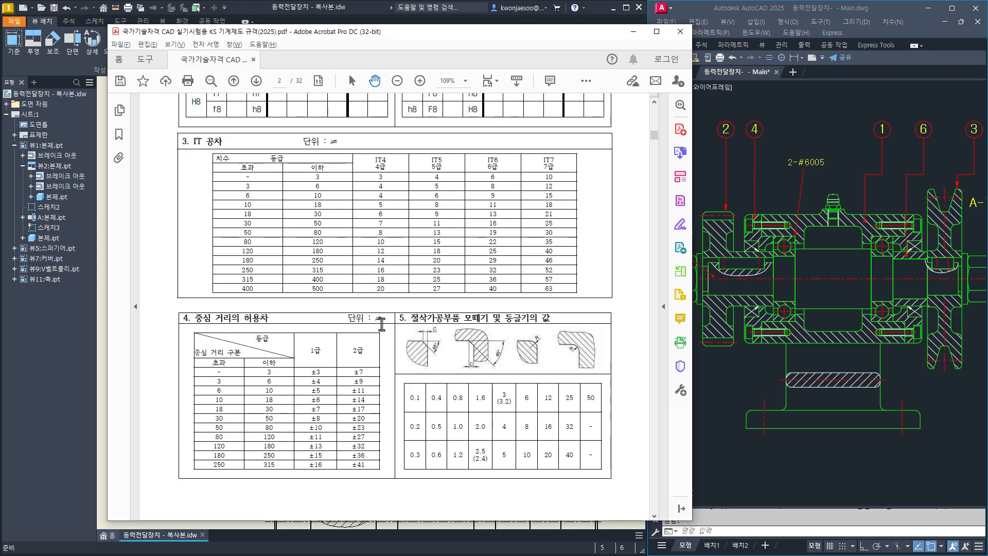
left_click(634, 31)
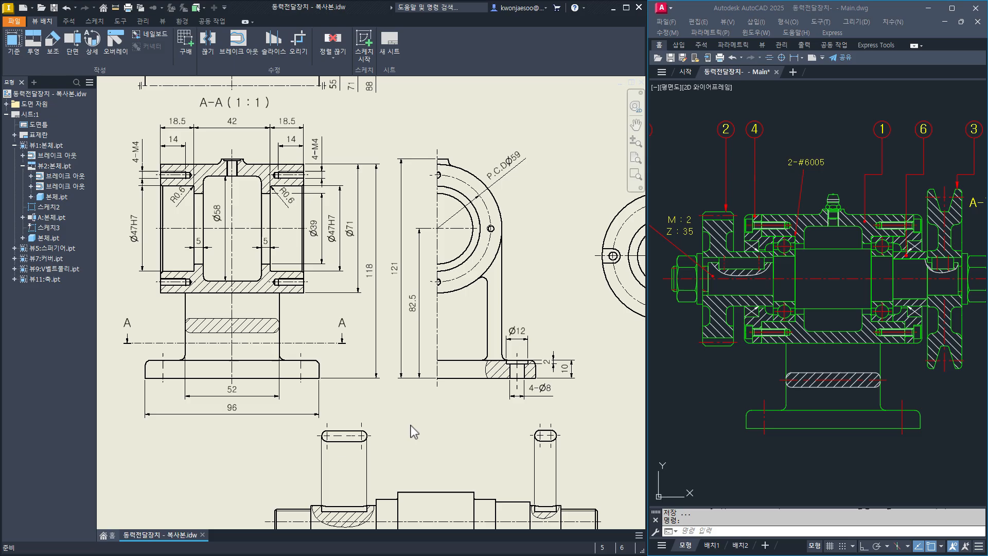
Apply a symmetric tolerance of 0.011 to the bore centre height dimension in the side view.
double_click(414, 306)
left_click(523, 137)
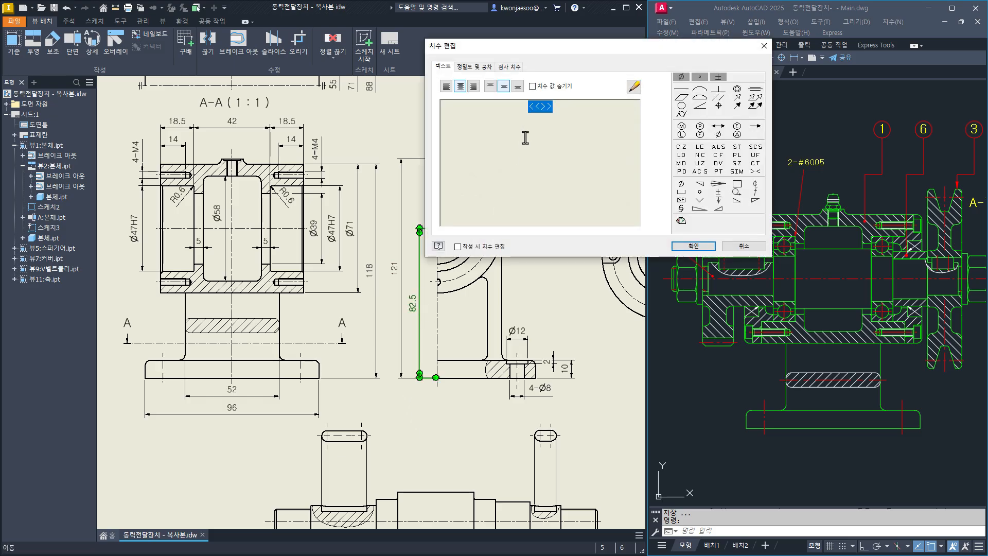
left_click(476, 67)
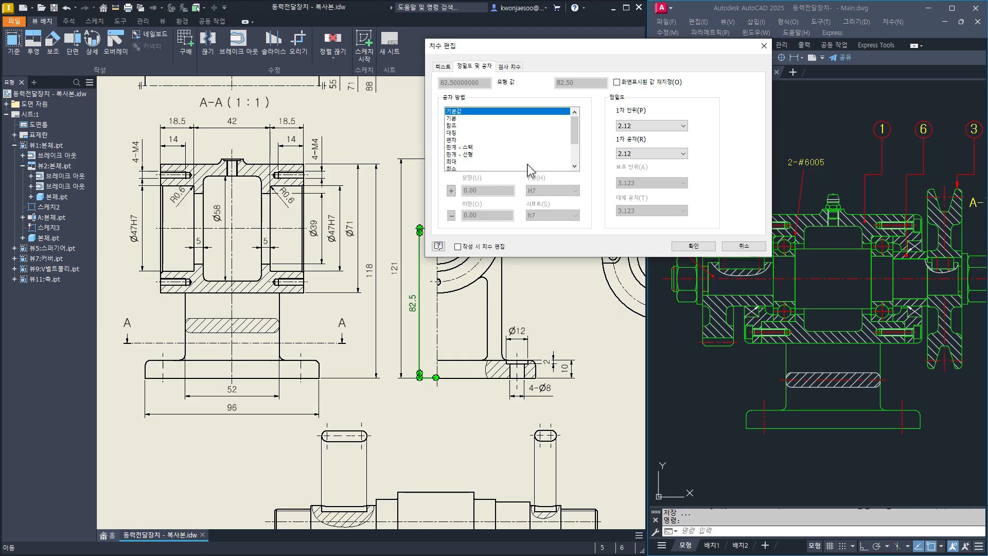
left_click(452, 134)
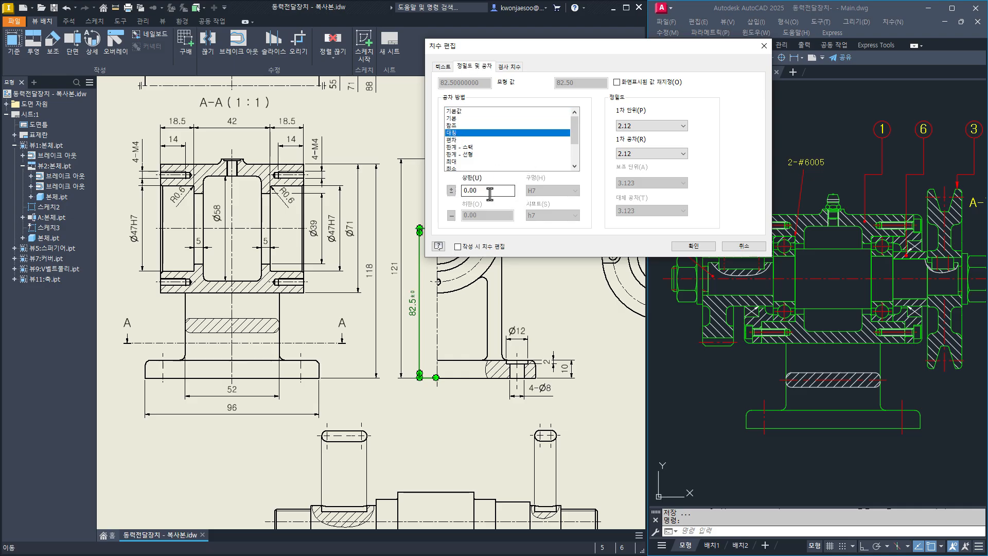
type("0.011")
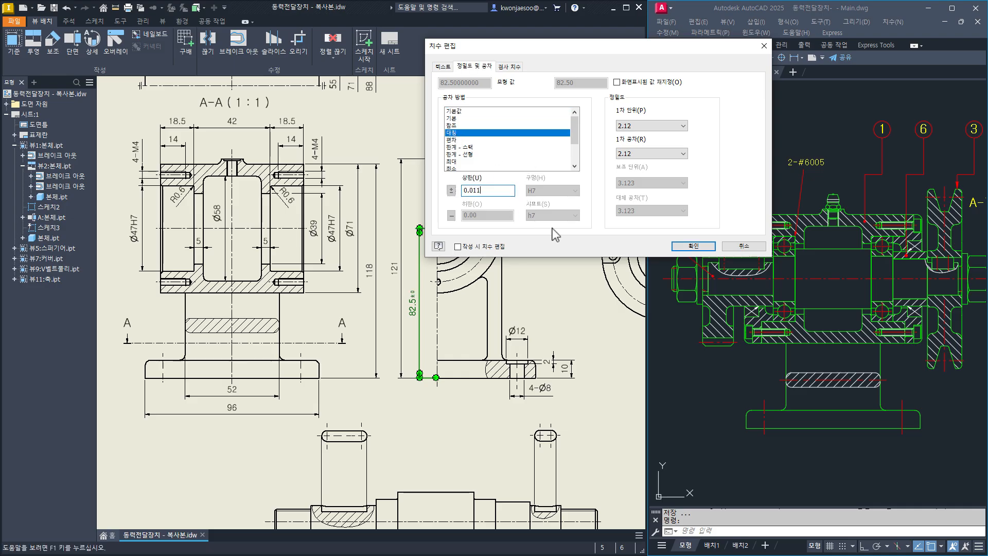
left_click(685, 247)
scroll(433, 337, "up", 3)
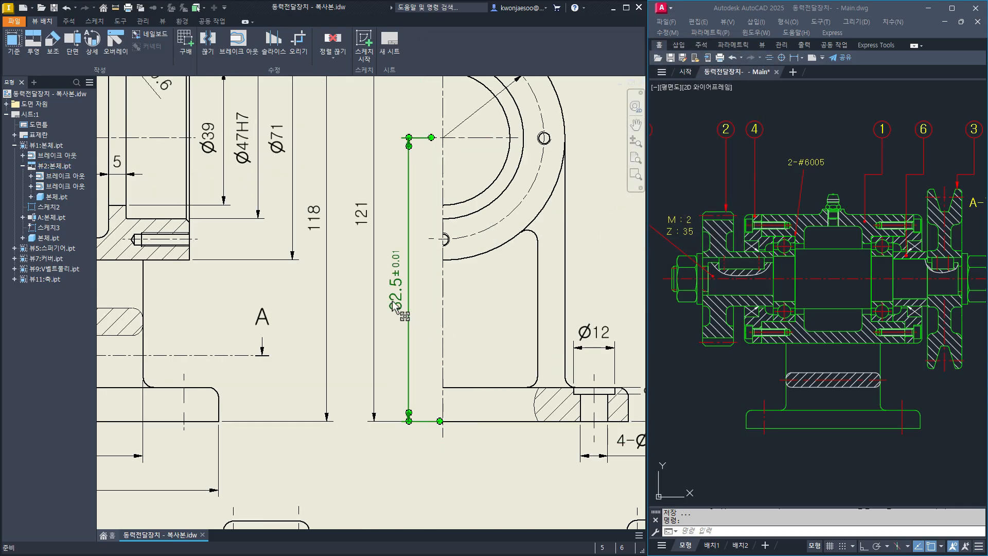
Set the primary unit and primary tolerance precision of the centre height dimension to three decimal places (3.123).
left_click(398, 271)
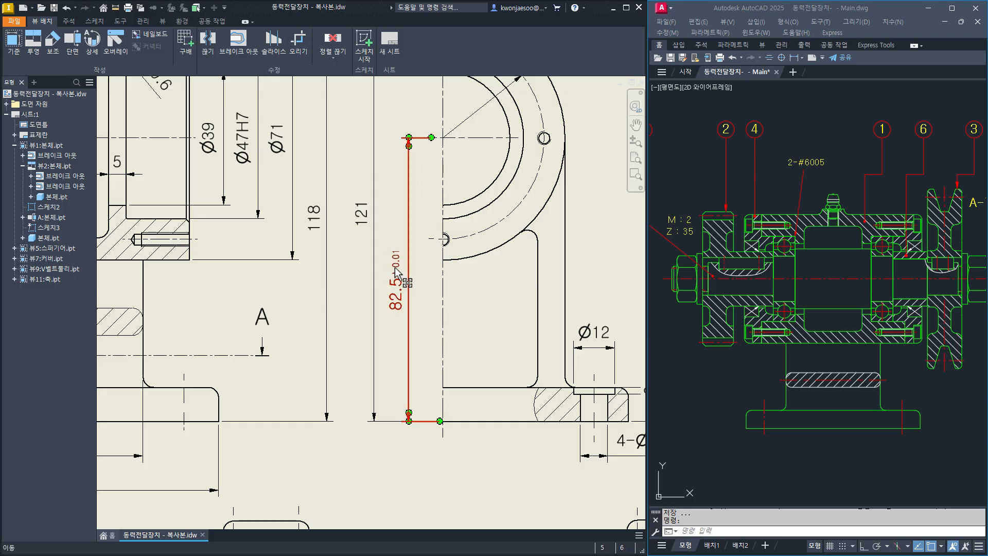
double_click(397, 272)
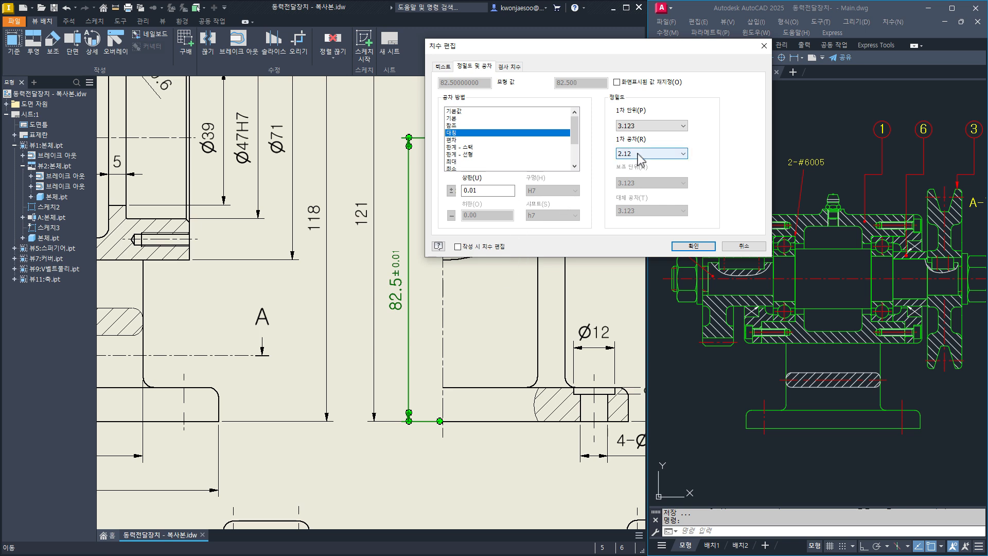
left_click(640, 154)
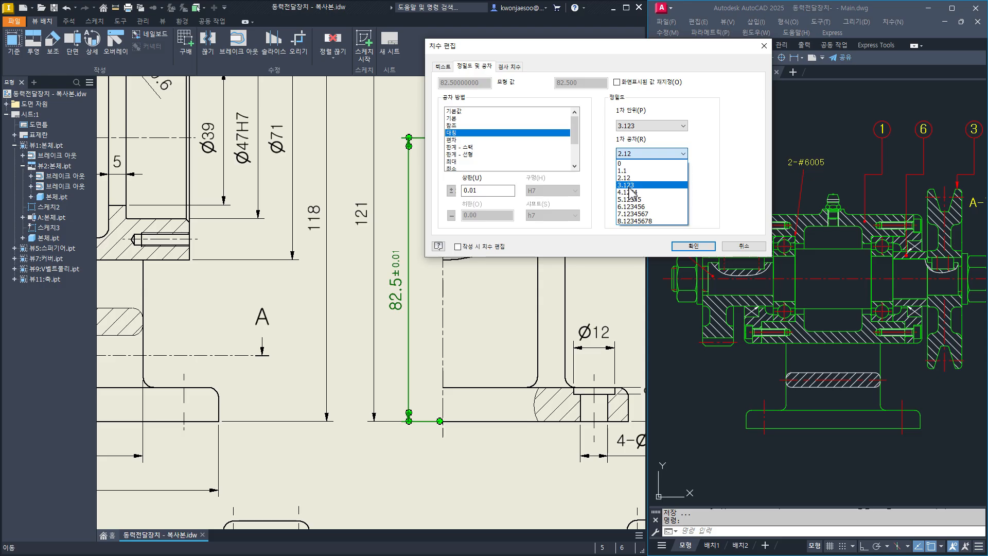
left_click(630, 186)
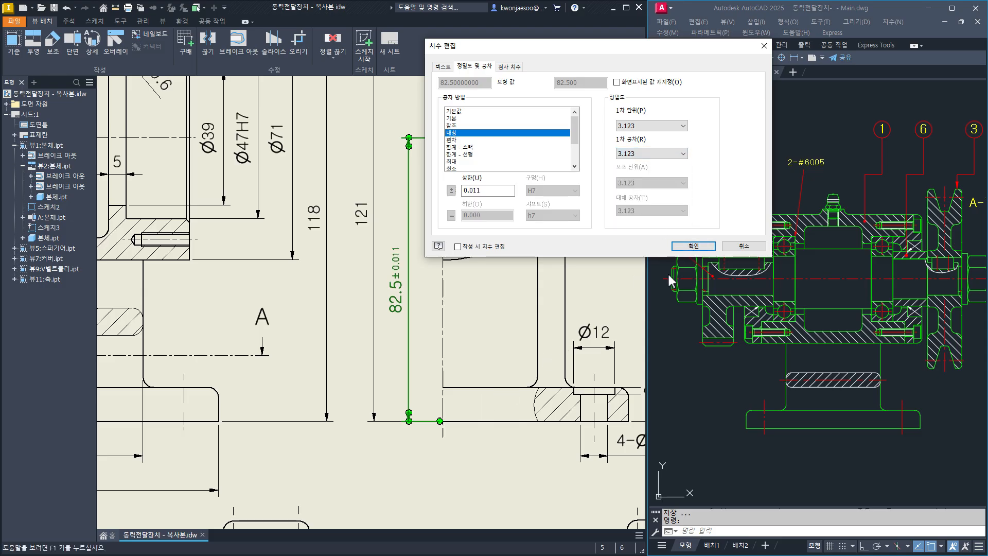
left_click(694, 246)
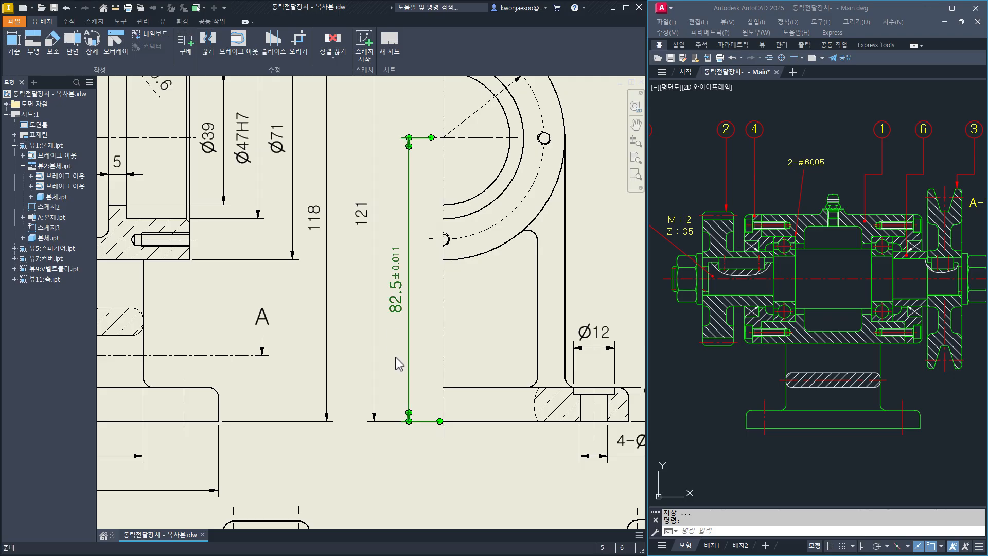
Start a 2:1 detail view from the front section view, with a circular fence, smooth cutout shape and full detail boundary.
scroll(421, 386, "down", 5)
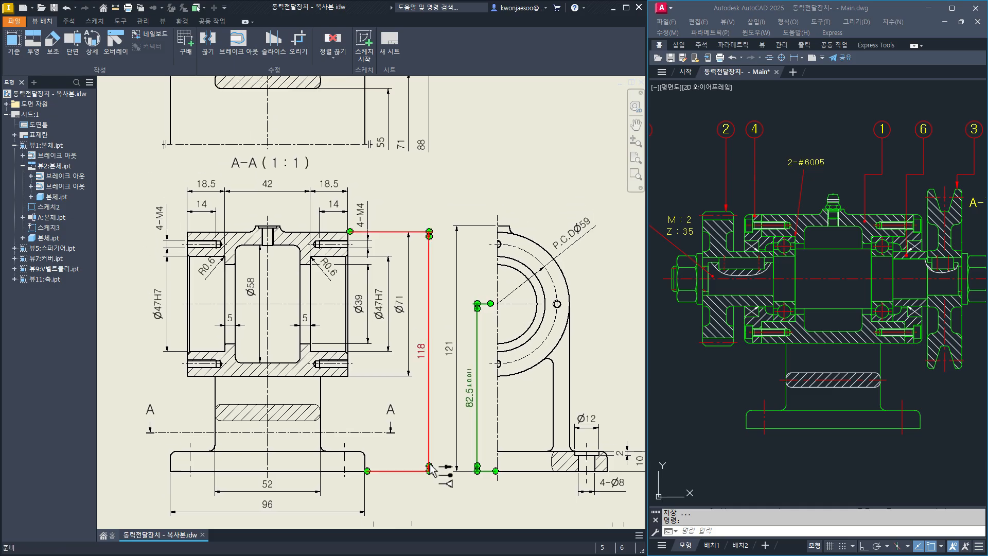
mouse_move(270, 255)
middle_mouse_down()
mouse_move(332, 307)
mouse_move(334, 327)
middle_mouse_up()
scroll(334, 330, "up", 2)
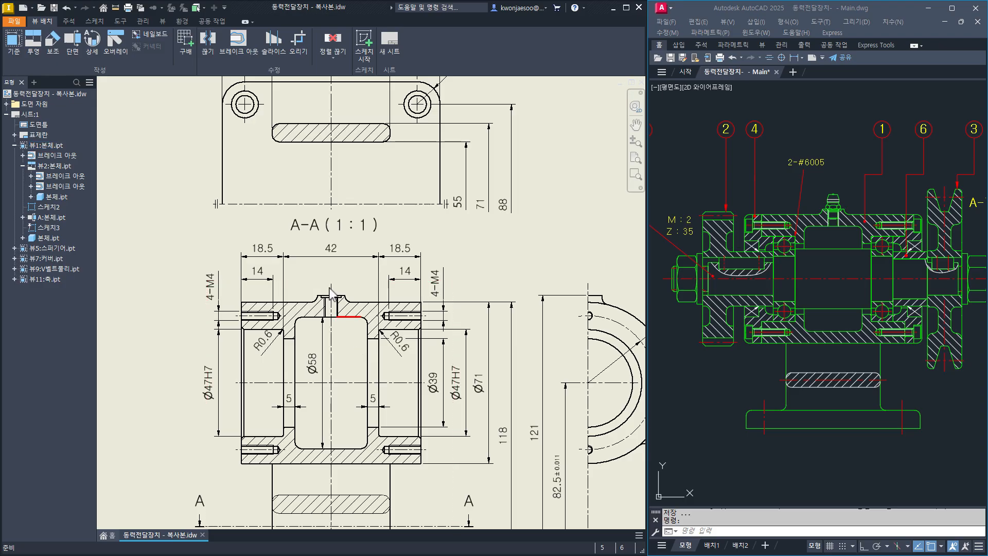
left_click(96, 49)
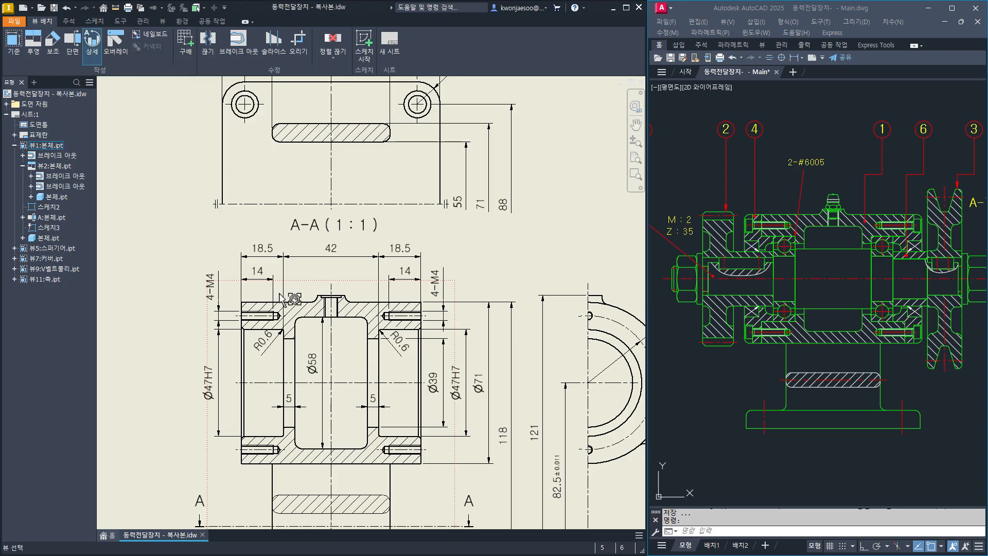
scroll(318, 306, "up", 3)
scroll(370, 294, "down", 3)
left_click(381, 279)
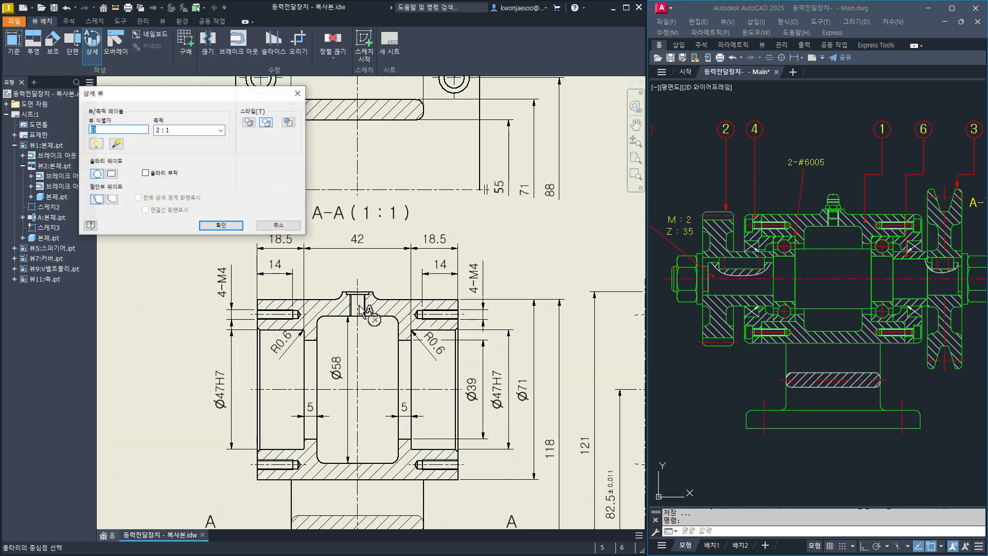
left_click(113, 200)
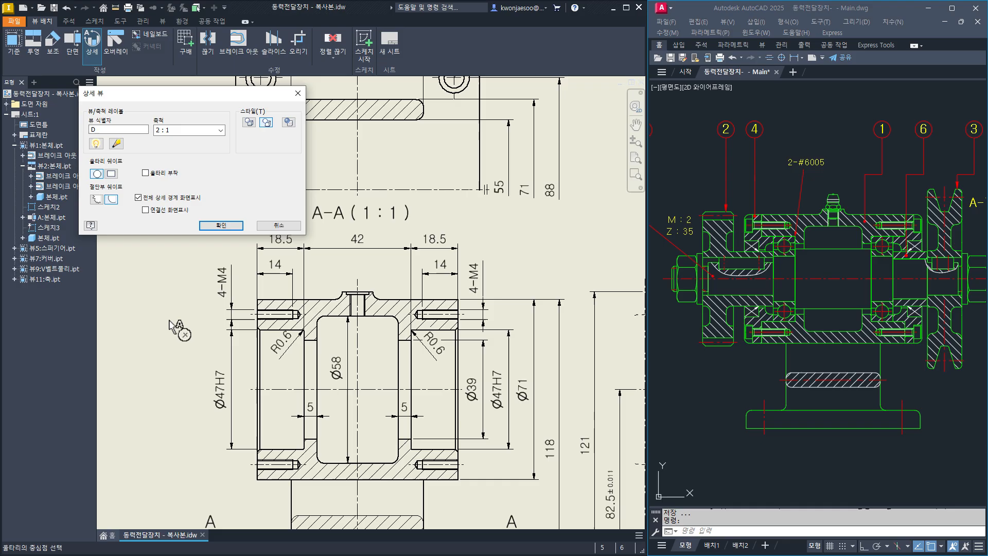
Enclose the hole in the housing's top boss with the detail fence and place detail view D above the side view.
left_click(358, 304)
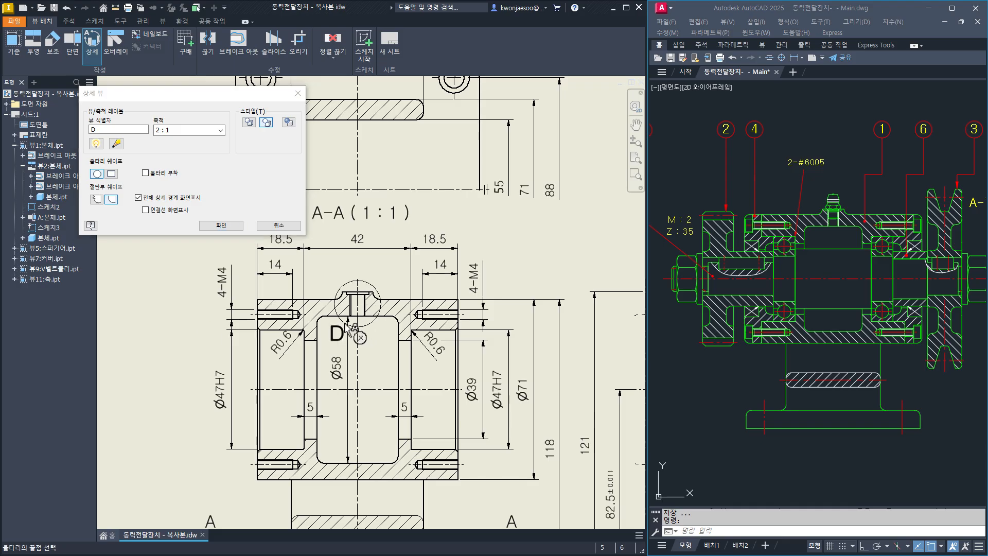
left_click(361, 337)
scroll(227, 404, "down", 3)
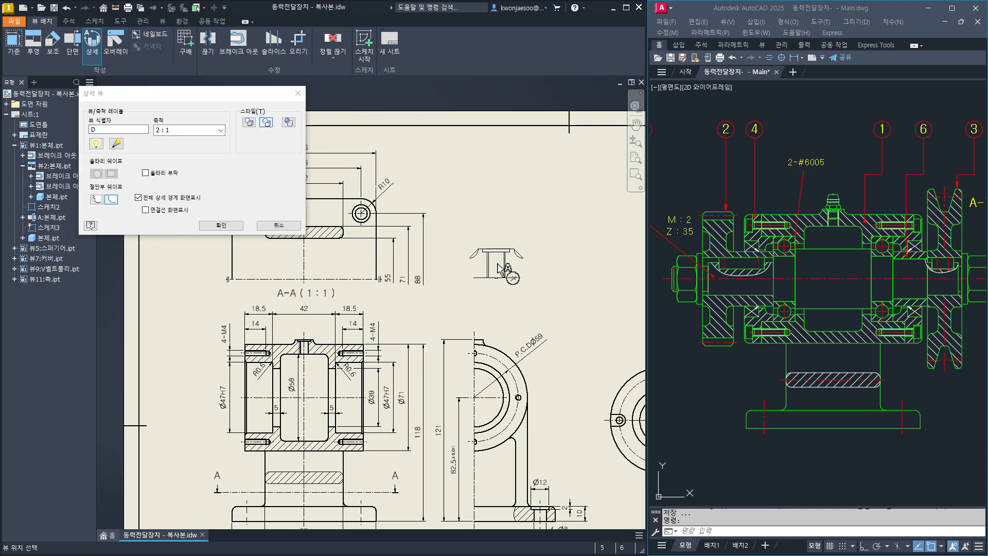
left_click(493, 267)
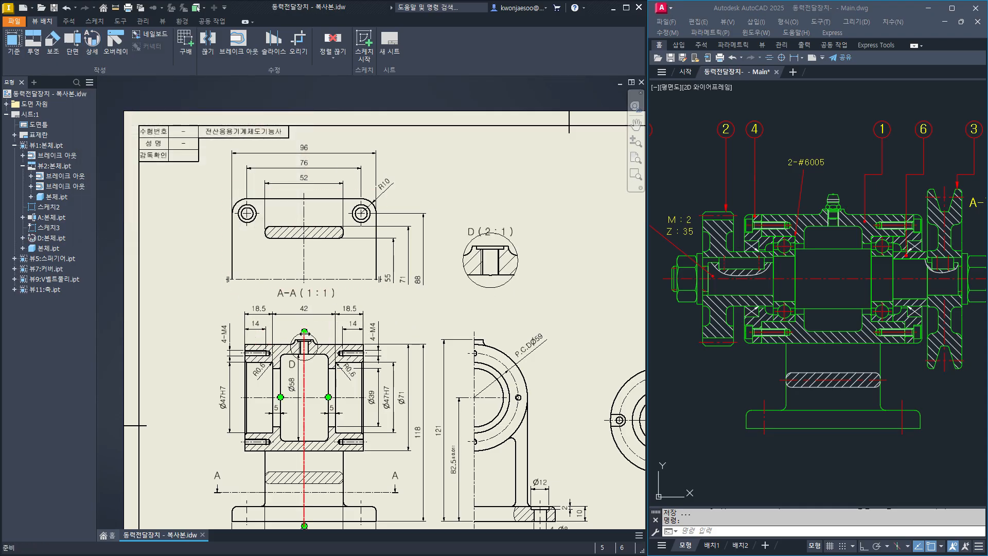
Reposition the fence letter D in the section view and move the D (2:1) label higher above the detail view.
scroll(286, 397, "up", 2)
left_click_drag(286, 393, 274, 326)
scroll(485, 297, "up", 3)
middle_click_drag(484, 297, 200, 387)
scroll(418, 311, "down", 2)
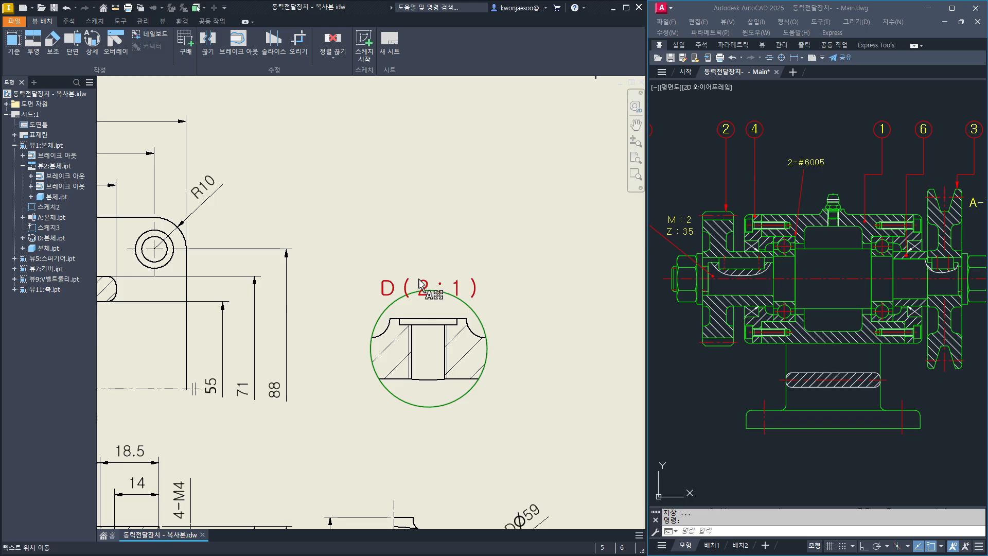
left_click_drag(419, 286, 423, 250)
middle_click_drag(367, 409, 366, 376)
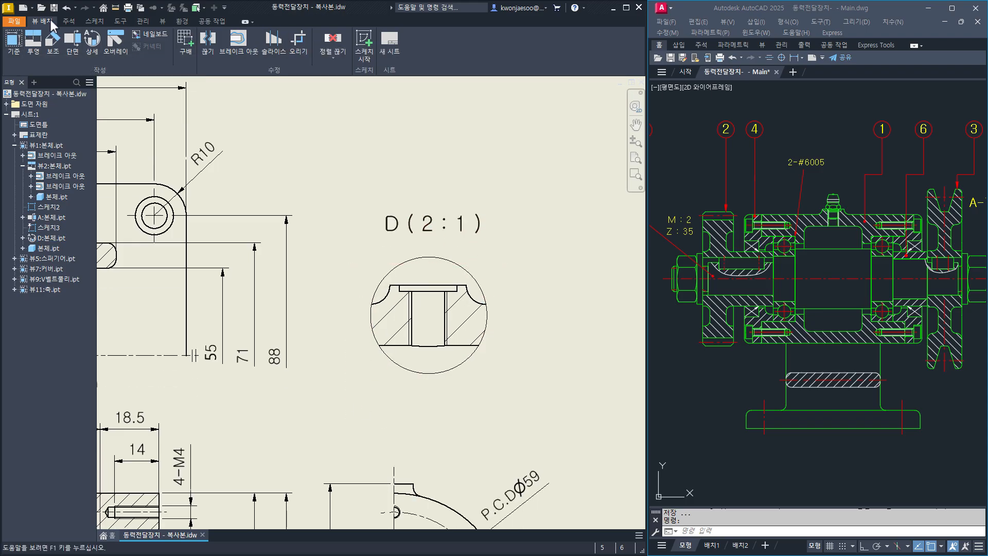
Add a bisector centerline between the hole walls in detail view D and adjust its lower end just beyond the hole.
left_click(68, 21)
left_click(316, 34)
scroll(393, 319, "up", 3)
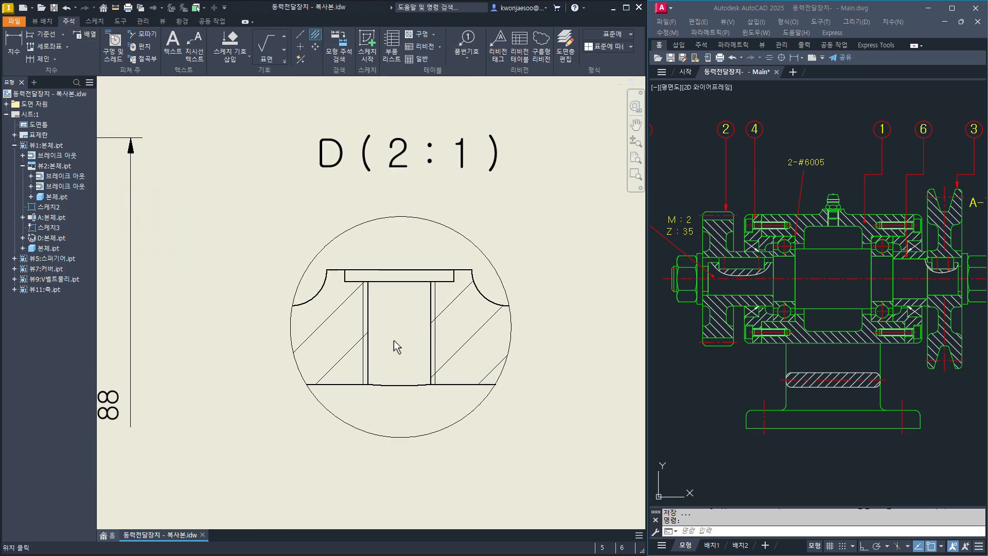
left_click(368, 340)
left_click(433, 355)
key("Escape")
left_click(399, 257)
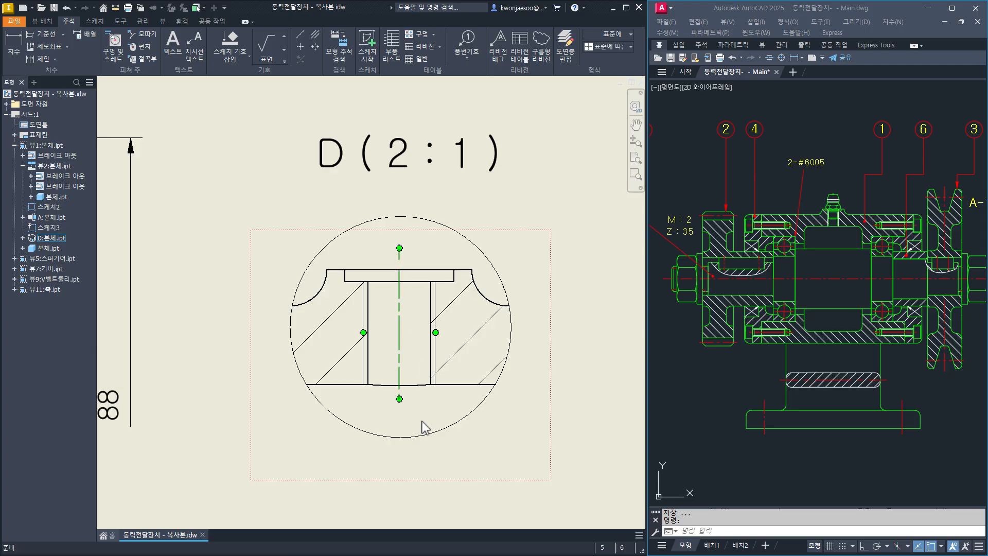
left_click_drag(398, 399, 400, 402)
key("Escape")
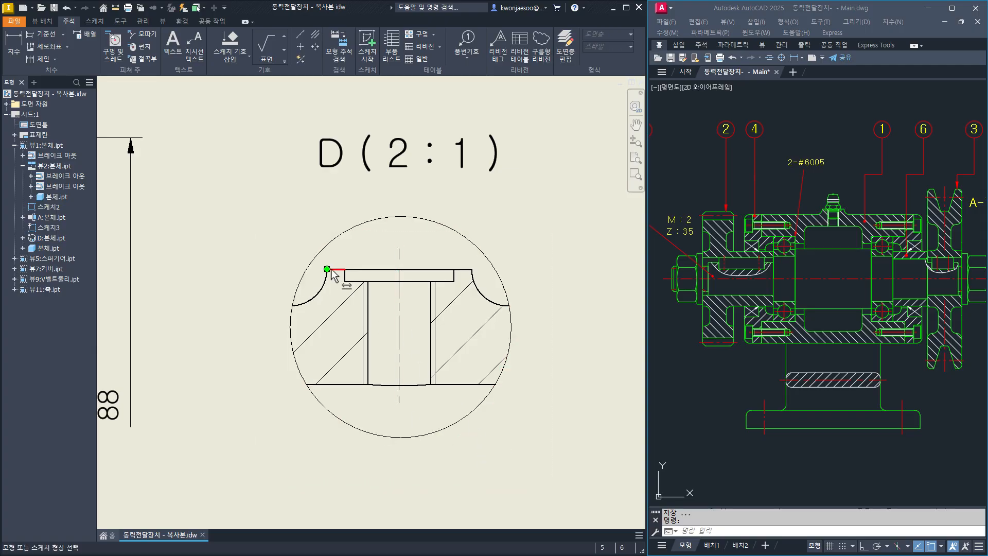
Dimension the counterbore's diameter in detail view D, placing the dimension over the hole.
key("d")
left_click(344, 276)
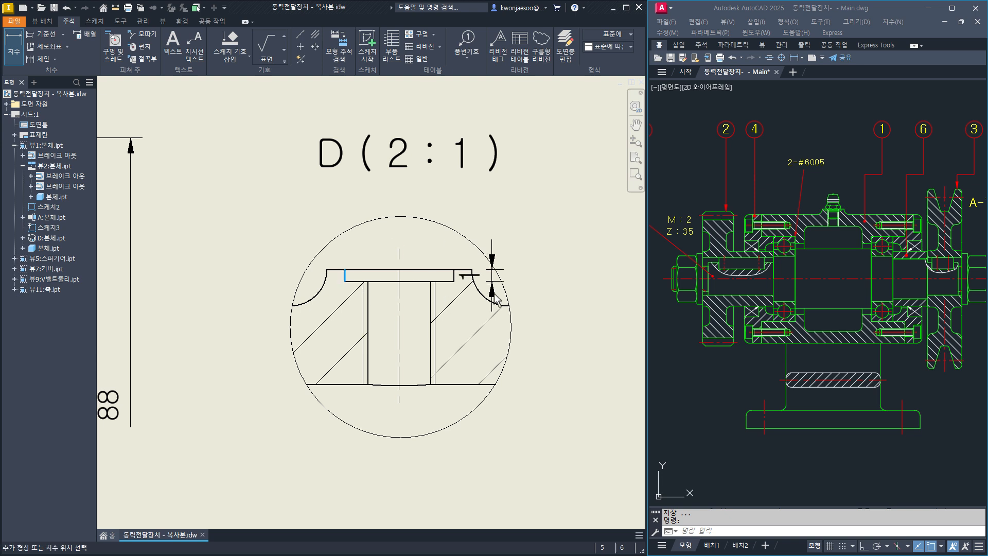
left_click(453, 275)
left_click(412, 217)
scroll(464, 214, "down", 3)
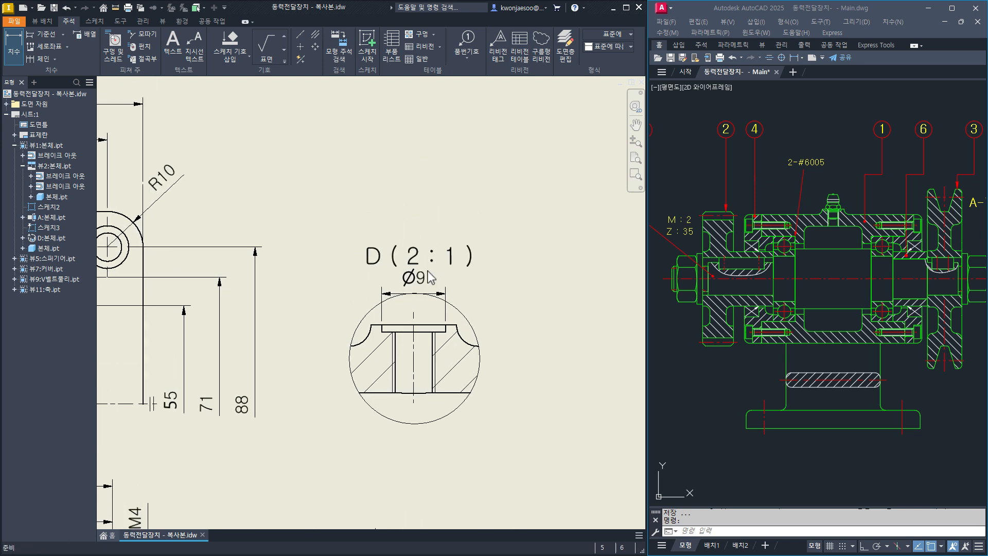
key("Escape")
Raise the D (2:1) label and move the counterbore diameter dimension clear above the detail circle.
left_click_drag(427, 257, 425, 249)
left_click_drag(437, 198, 438, 199)
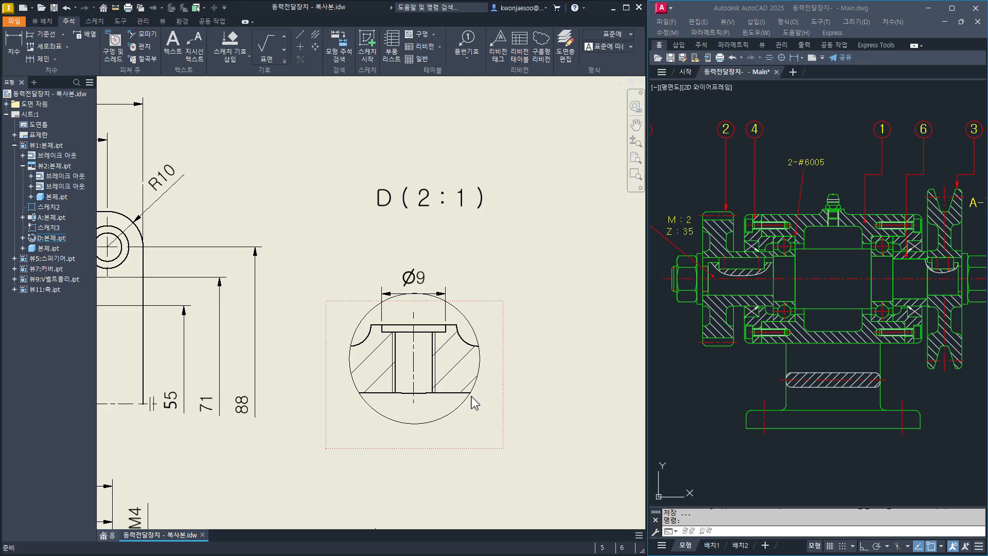
middle_click_drag(471, 394, 454, 338)
mouse_move(404, 225)
left_mouse_down()
mouse_move(403, 208)
mouse_move(404, 222)
left_mouse_up()
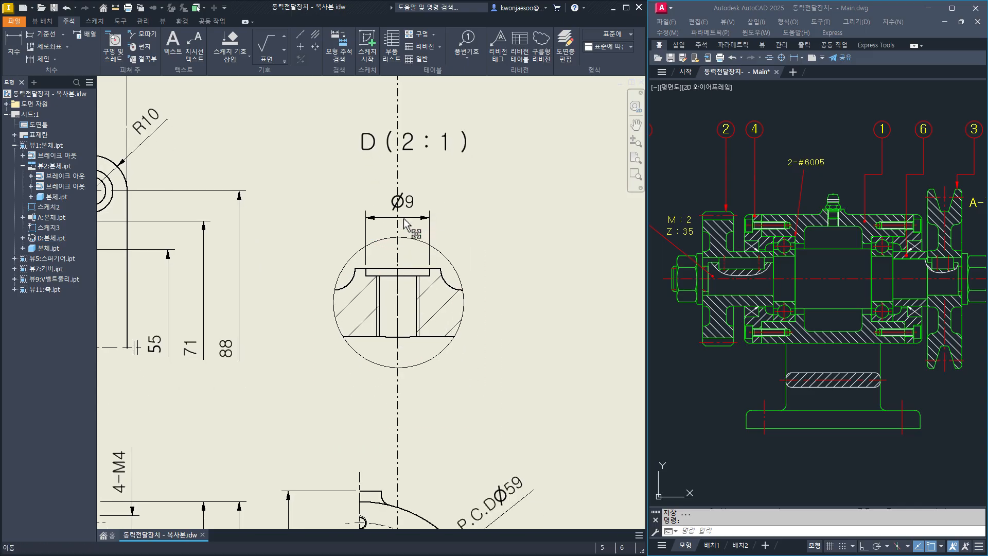
middle_click_drag(431, 429, 437, 404)
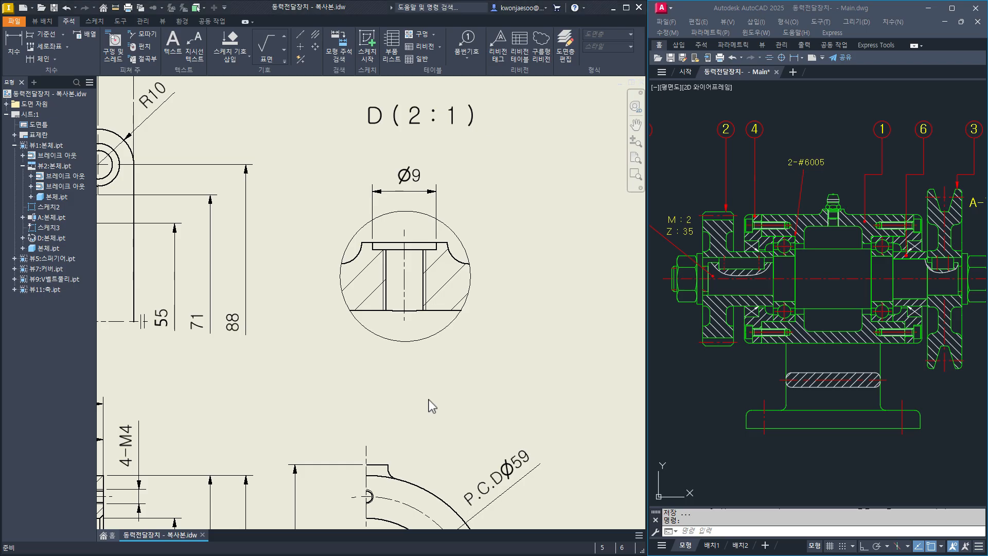
Switch to the KS drafting standards PDF in Acrobat and examine the grease nipple thread table on page 18.
key("alt+Tab")
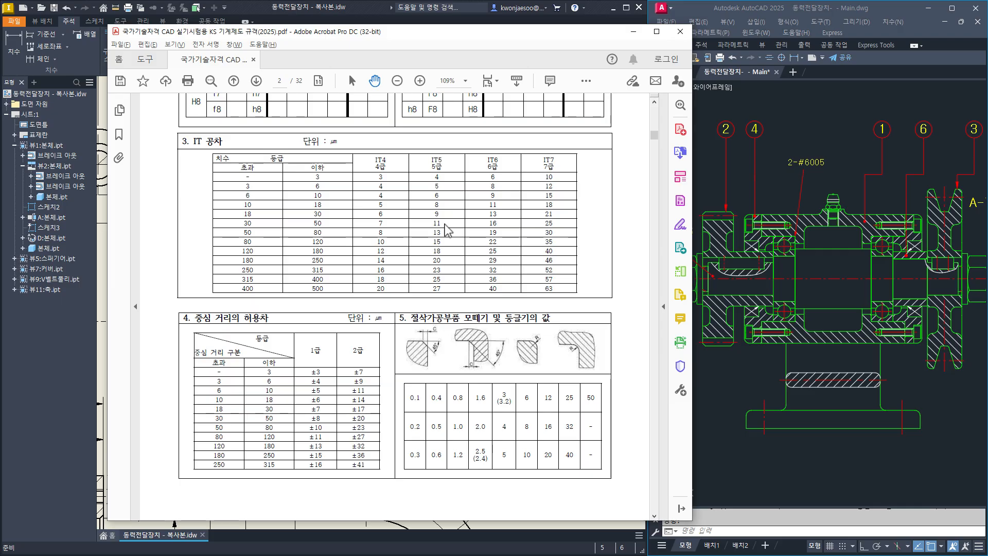
left_click(281, 80)
type("18")
key("Return")
scroll(364, 399, "down", 10)
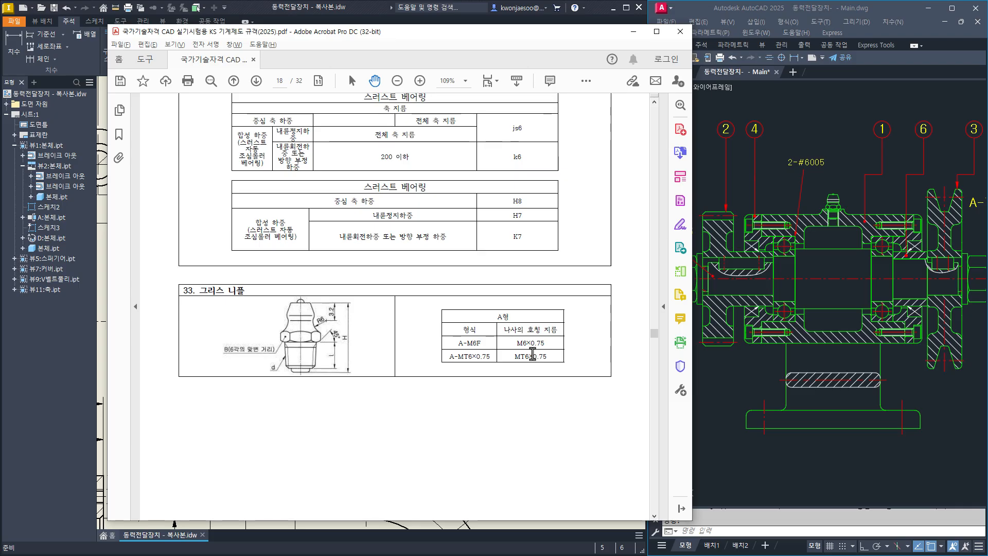
left_click(634, 31)
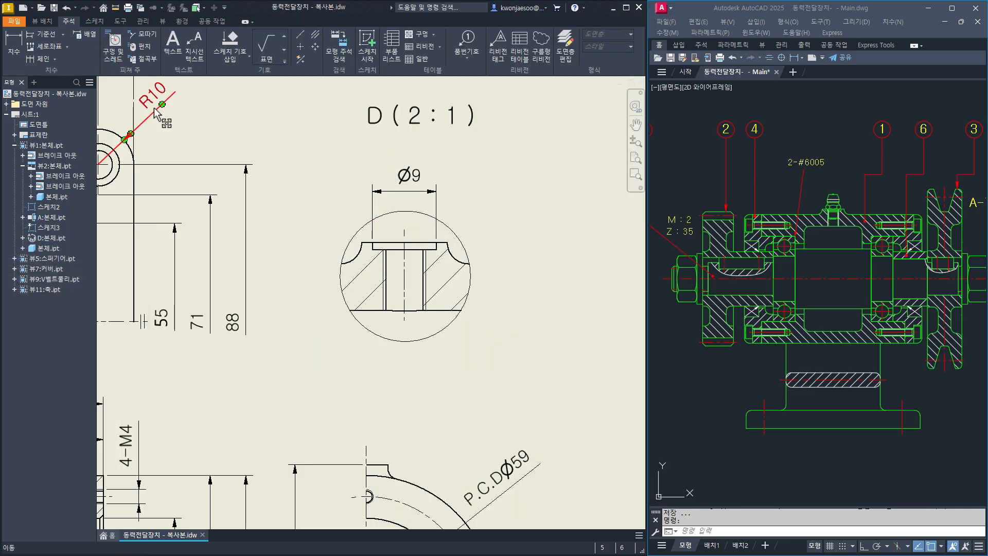
Add a hole and thread note to the tapped hole in detail view D and raise the Ø9 dimension above it.
left_click(108, 60)
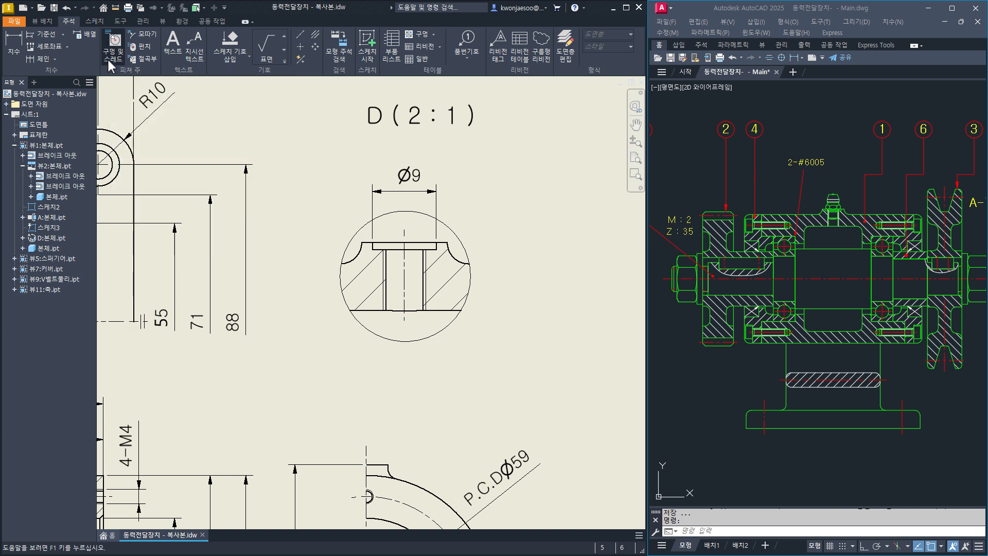
left_click(386, 293)
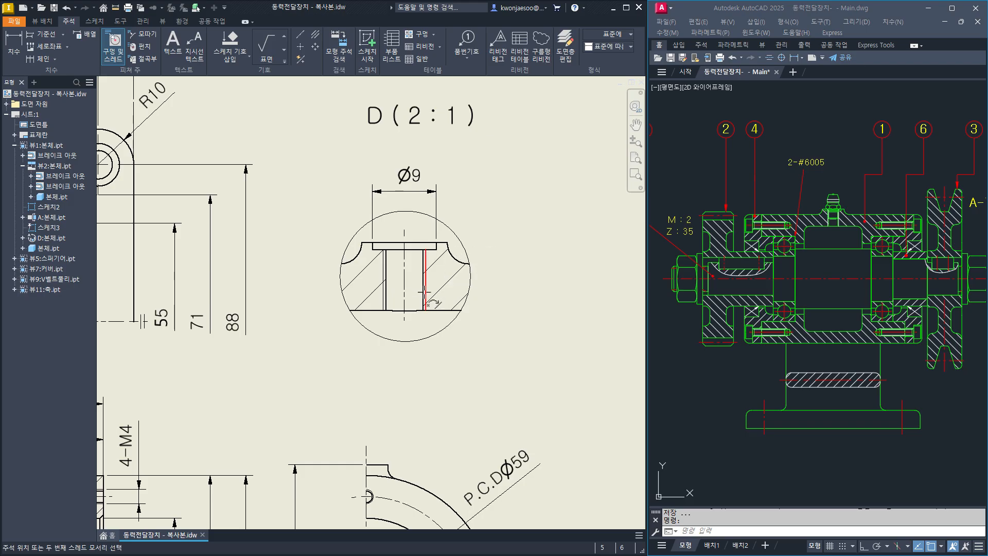
left_click(410, 222)
middle_click_drag(484, 223, 489, 244)
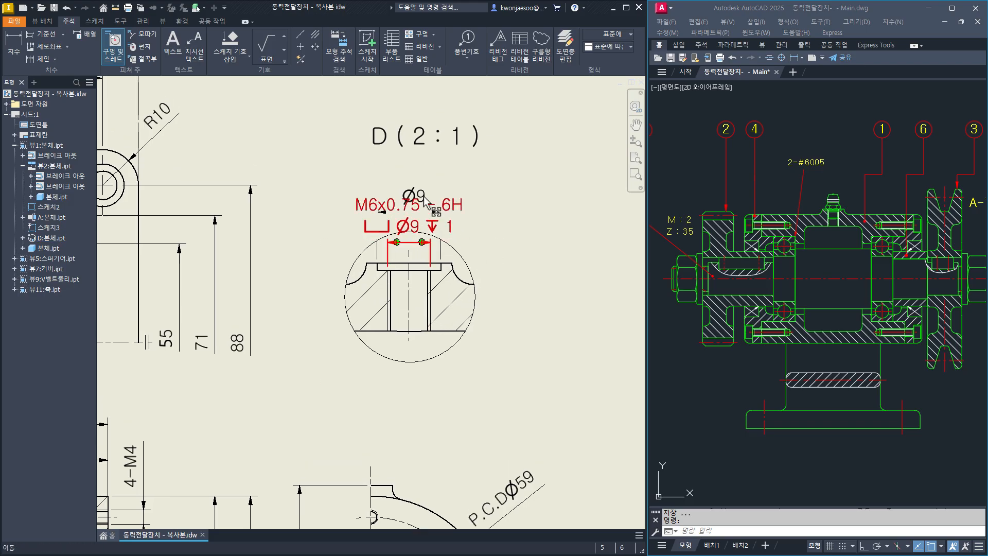
left_click_drag(414, 197, 410, 170)
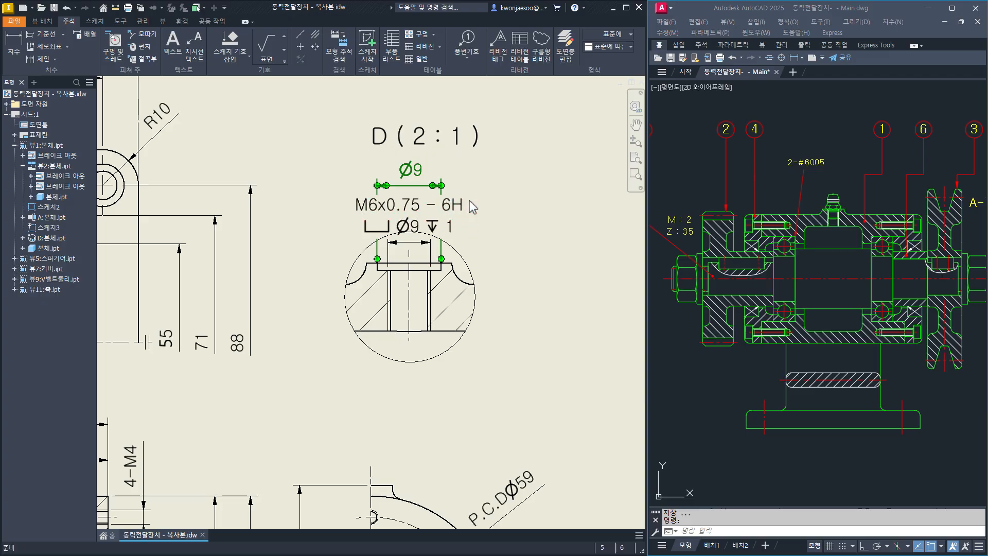
Edit the hole note to keep only the thread designation <THDCD>, removing the thread class and counterbore line.
double_click(396, 211)
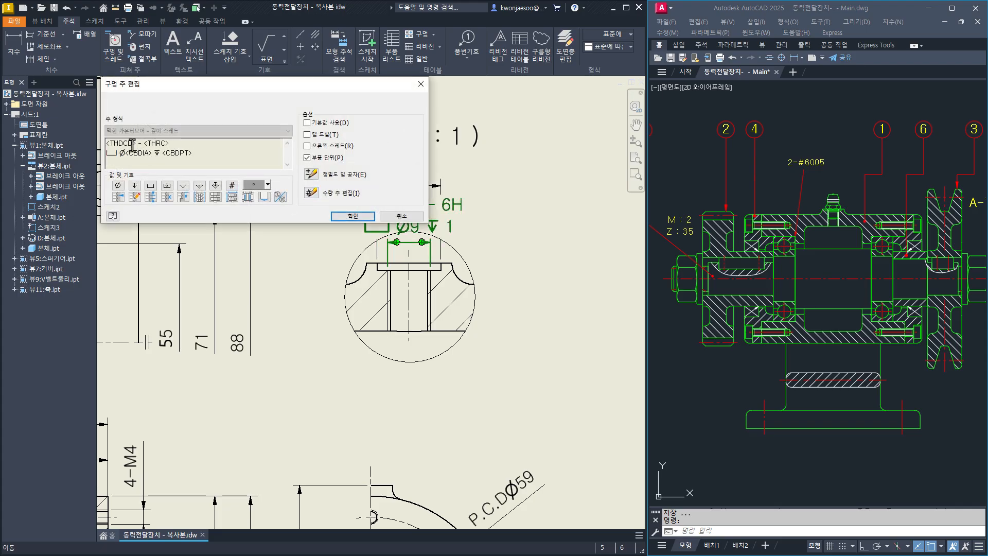
left_click_drag(136, 145, 200, 150)
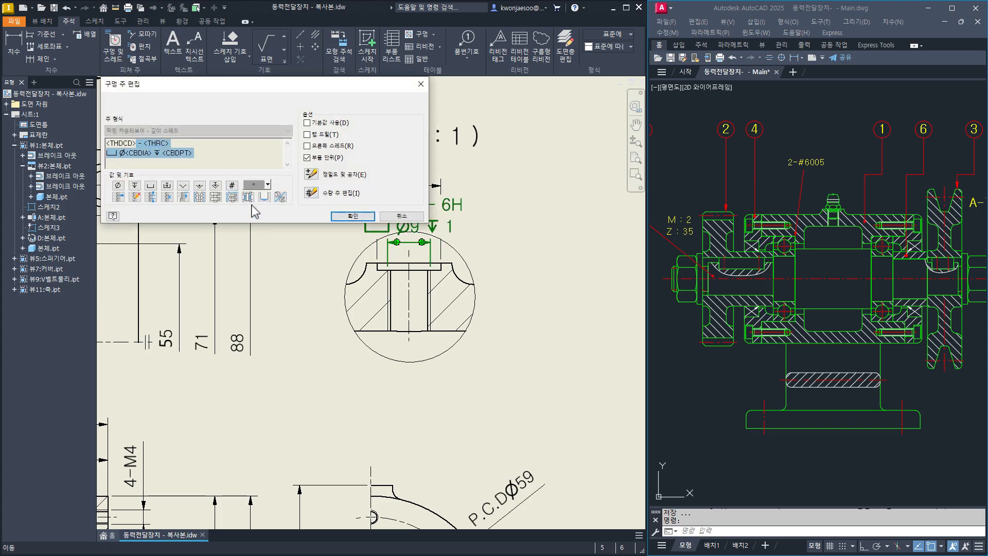
key("Delete")
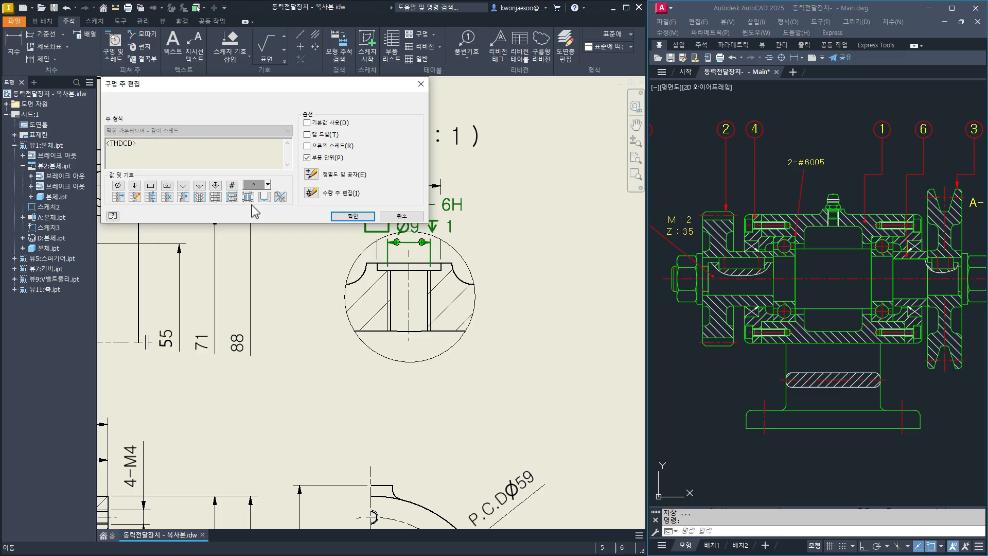
left_click(352, 215)
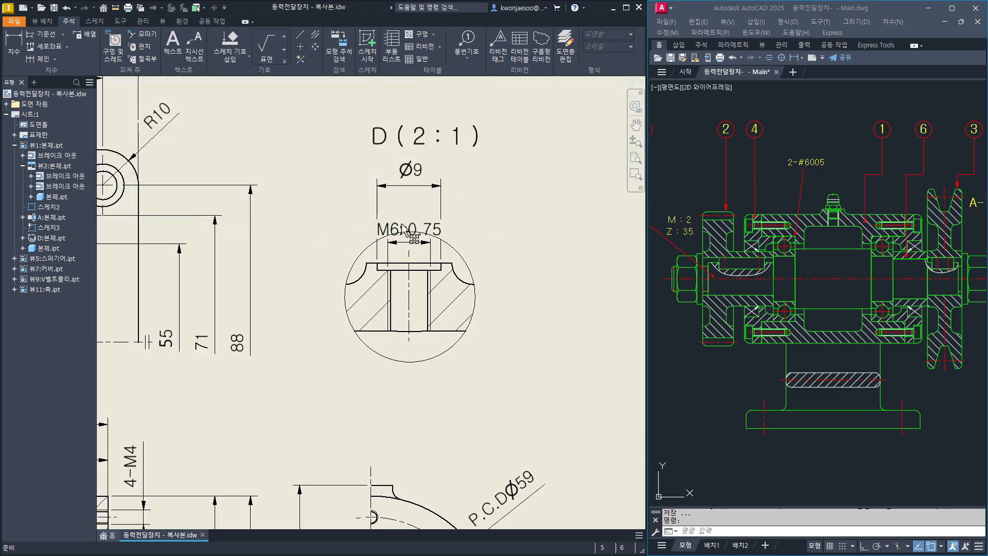
Move the M6x0.75 note above the detail circle and place its text to the right of the extension lines.
left_click_drag(410, 231, 409, 222)
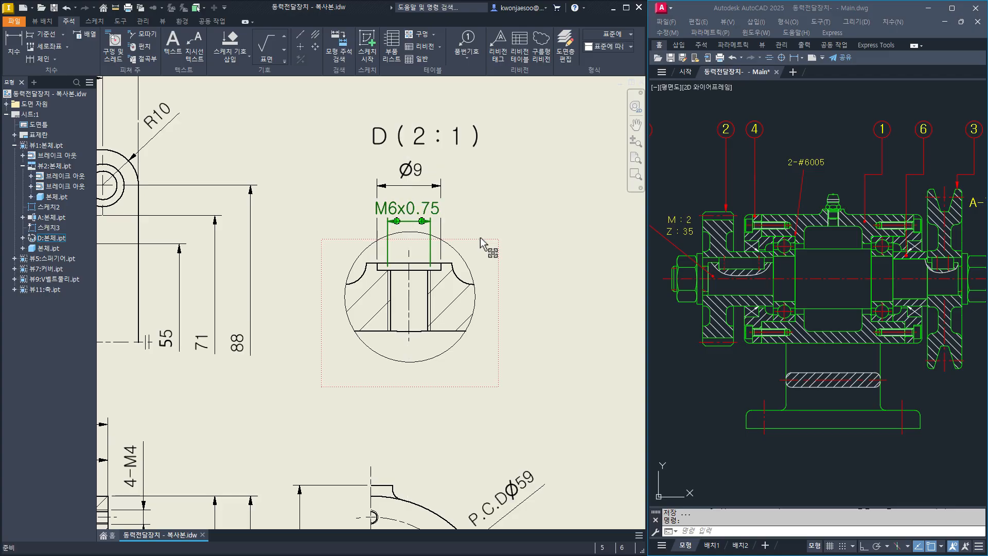
left_click_drag(411, 226, 488, 209)
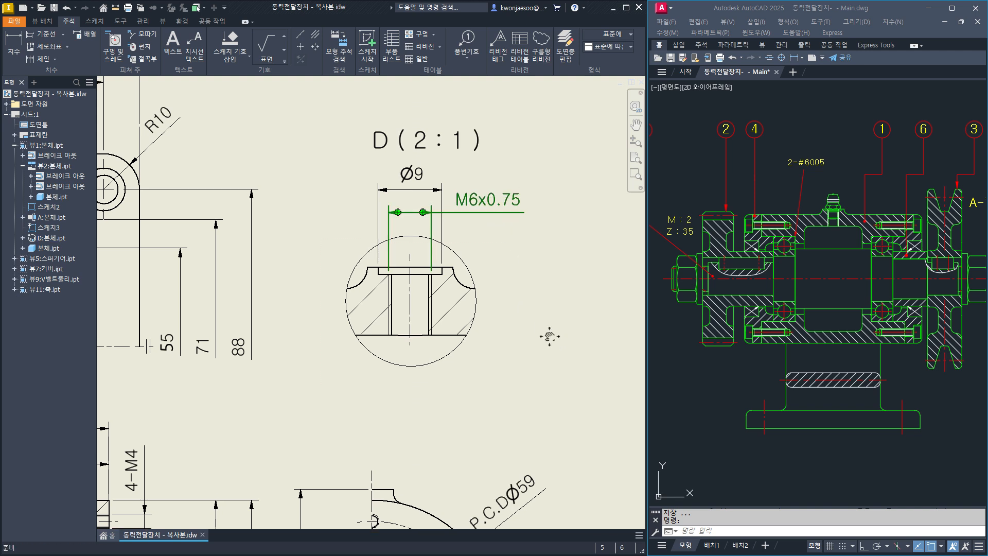
middle_click_drag(550, 336, 532, 342)
Dimension the counterbore's depth to the right of the detail view and move its text above the extension lines.
key("space")
scroll(410, 288, "up", 3)
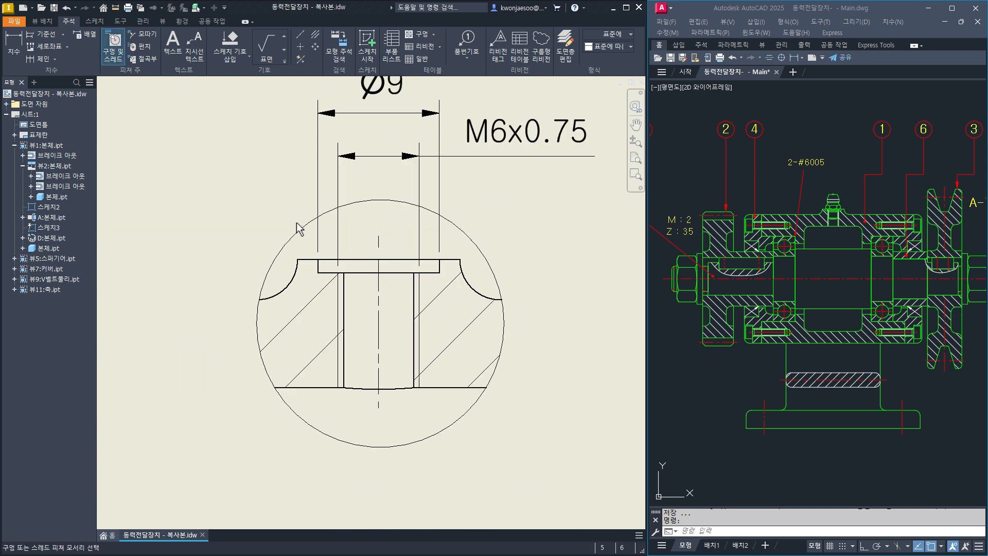
key("d")
left_click(392, 259)
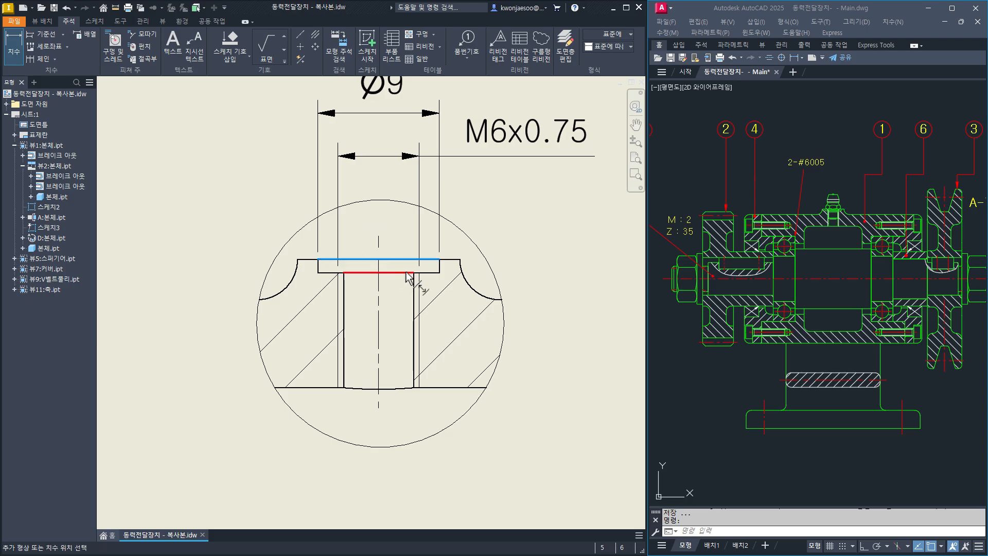
left_click(406, 272)
left_click(563, 267)
middle_click_drag(541, 301, 533, 317)
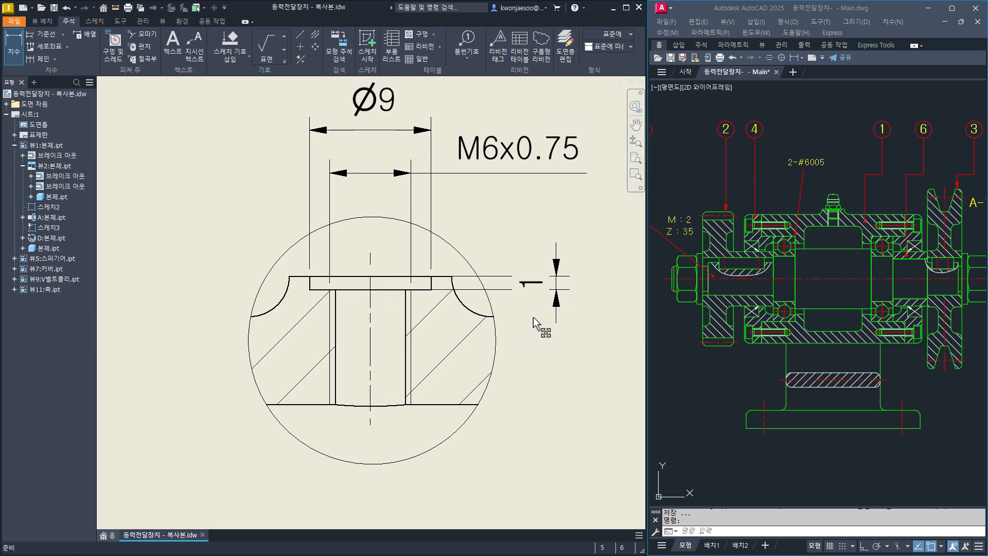
key("Escape")
left_click_drag(533, 286, 556, 238)
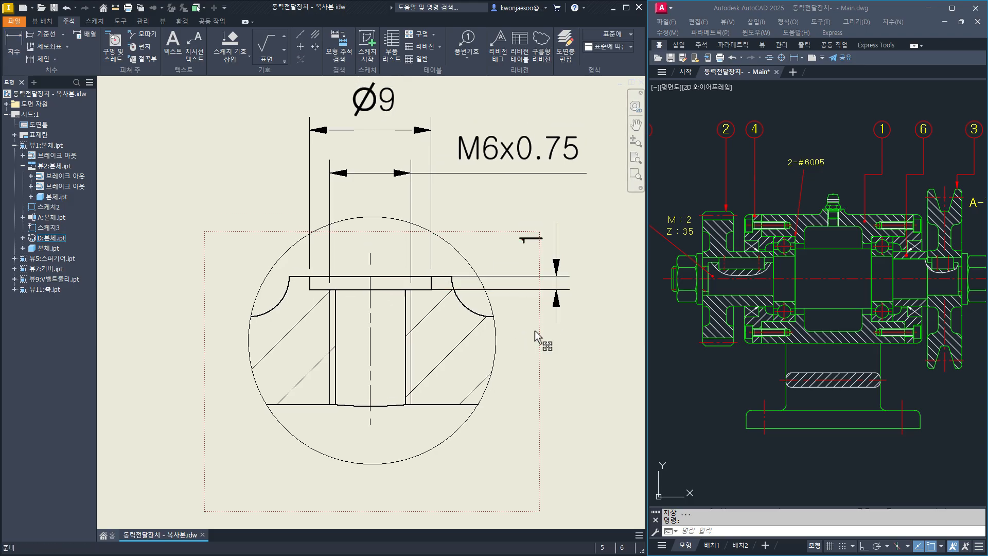
Move the D (2:1) view label from above the detail view to below its circle.
scroll(536, 333, "down", 5)
middle_click_drag(377, 387, 382, 370)
left_click_drag(490, 204, 483, 206)
middle_click_drag(395, 440, 411, 409)
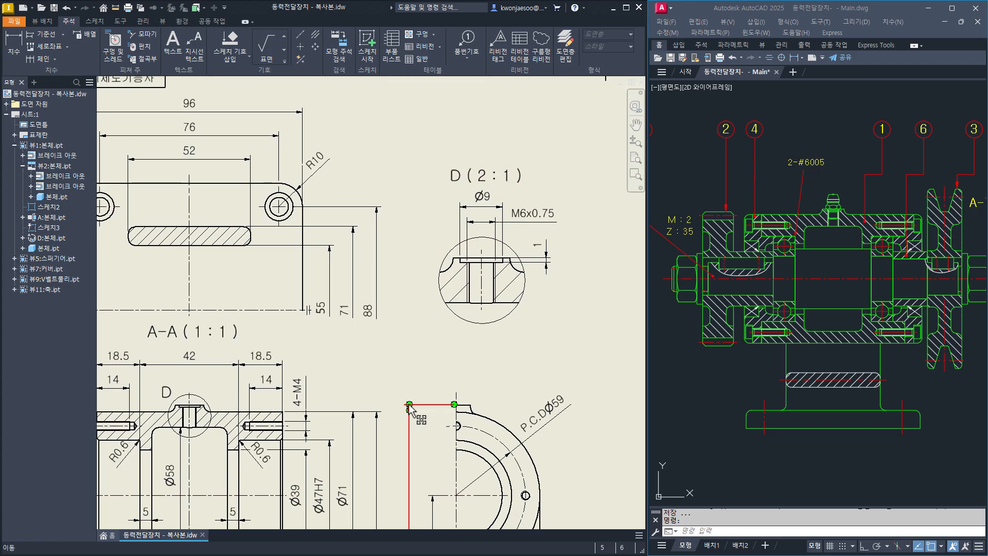
left_click_drag(503, 183, 492, 350)
scroll(268, 456, "down", 3)
mouse_move(267, 457)
middle_mouse_down()
mouse_move(368, 331)
mouse_move(360, 338)
middle_mouse_up()
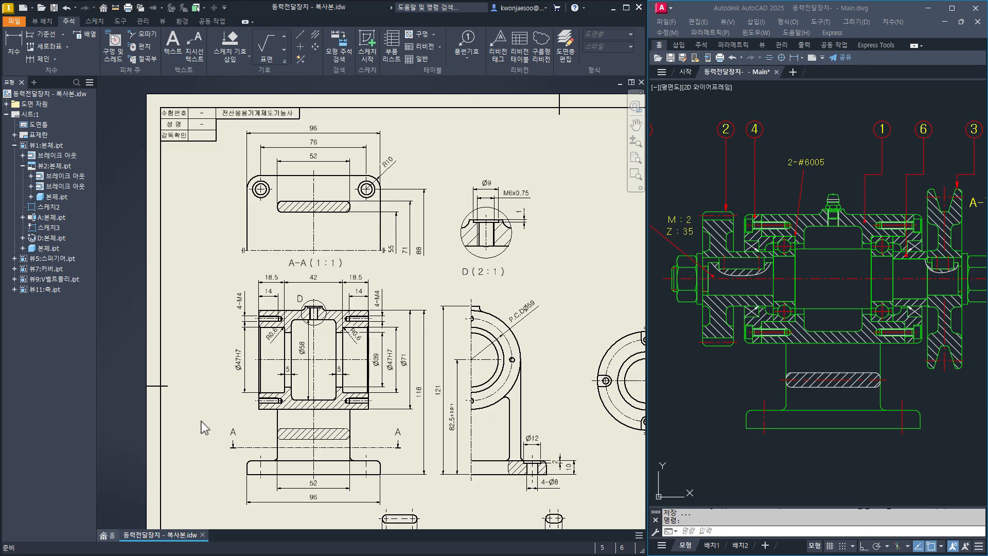
Check the housing's plan, section and side views for missing dimensions.
scroll(270, 272, "up", 3)
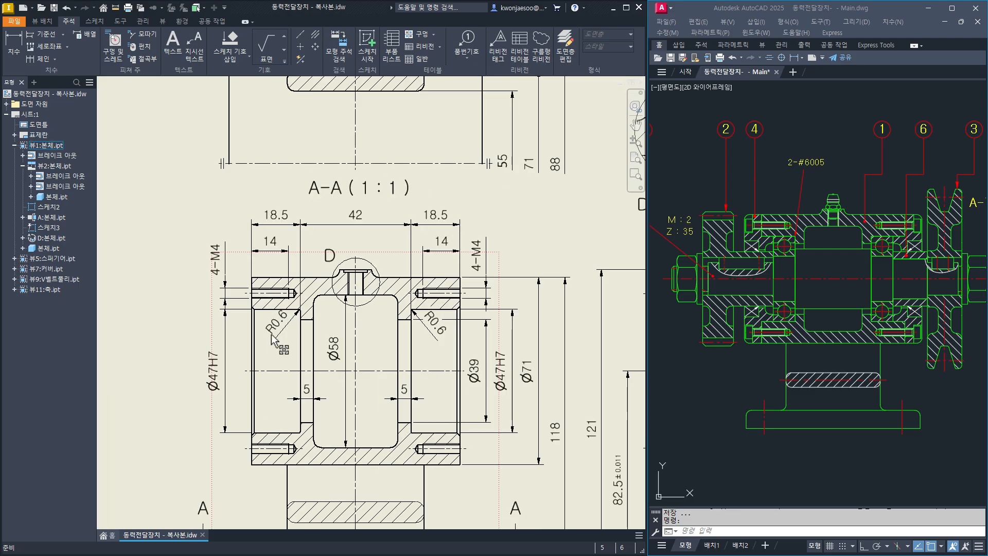
scroll(345, 254, "down", 3)
middle_click_drag(326, 370, 315, 307)
scroll(316, 379, "down", 3)
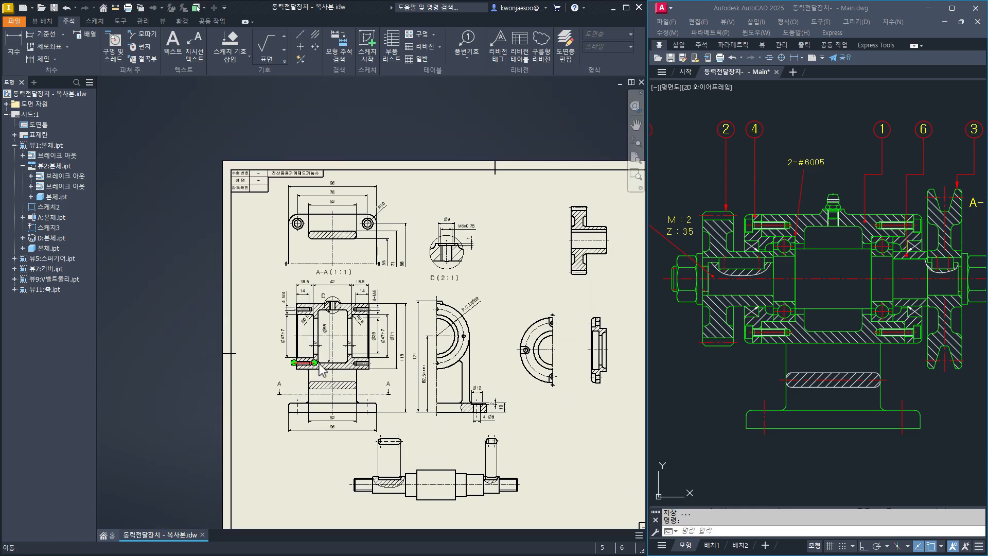
scroll(332, 350, "up", 3)
scroll(337, 337, "down", 2)
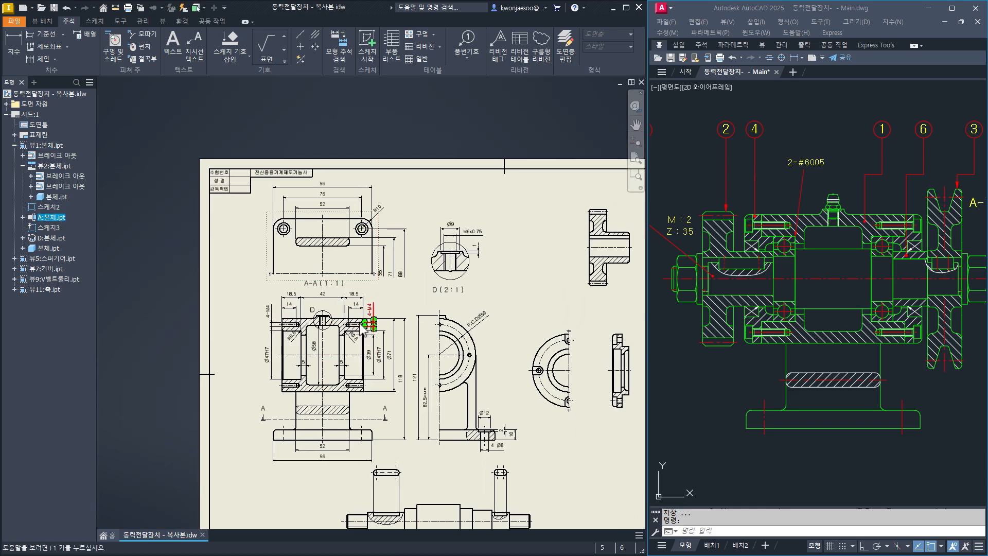
scroll(332, 351, "up", 3)
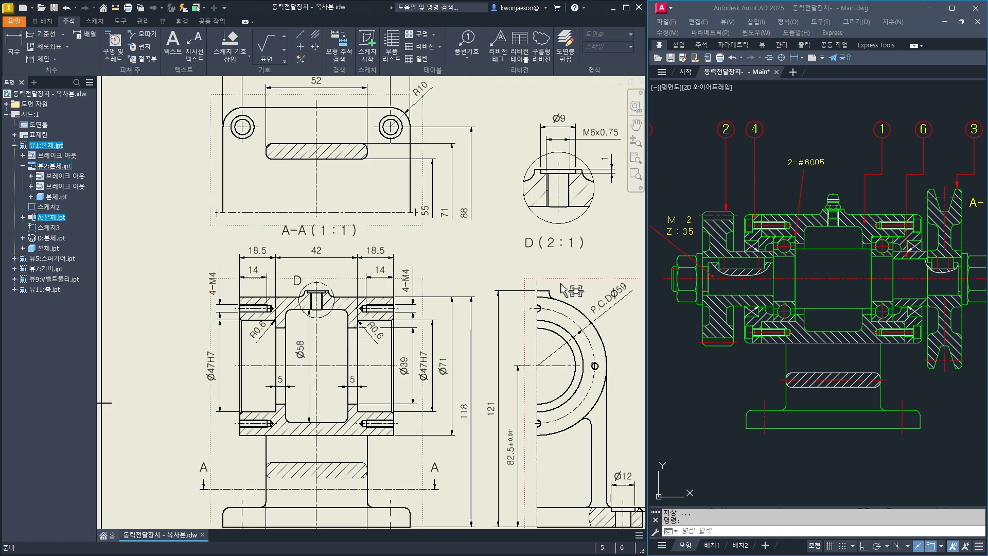
mouse_move(571, 278)
left_mouse_down()
mouse_move(572, 295)
mouse_move(576, 284)
left_mouse_up()
scroll(441, 441, "down", 3)
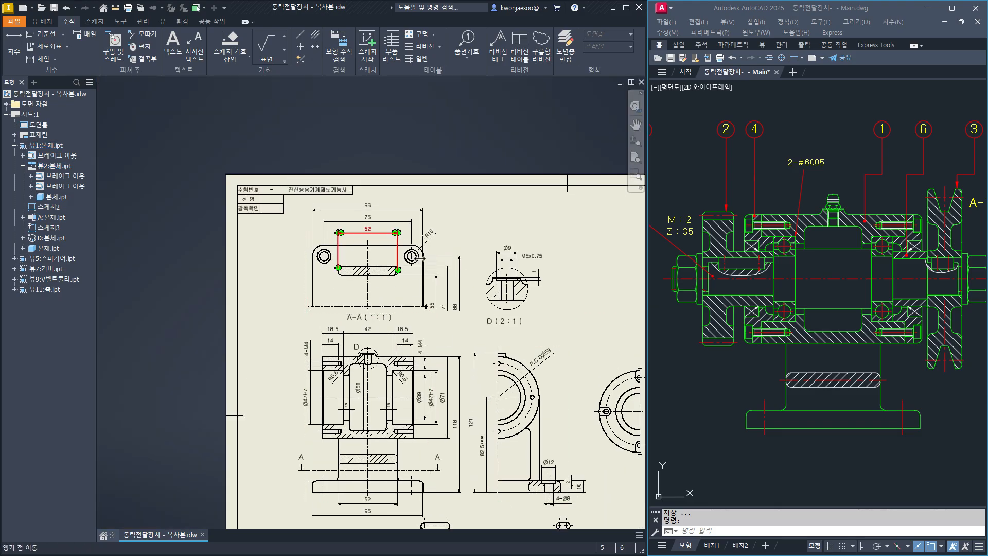
left_click_drag(431, 249, 432, 243)
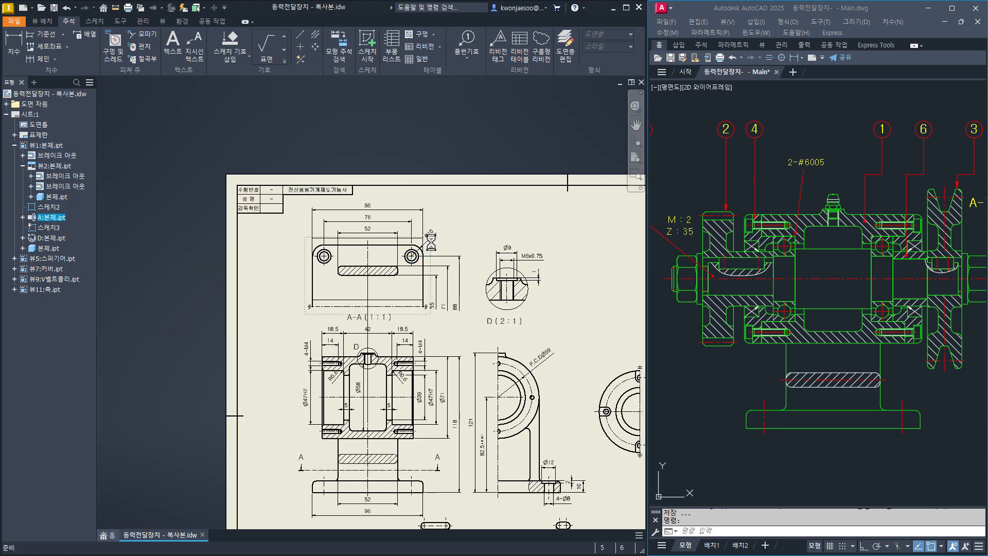
Dimension the housing body's overall width above the 18.5, 42, 18.5 chain and nudge the A-A view label up.
scroll(330, 354, "up", 5)
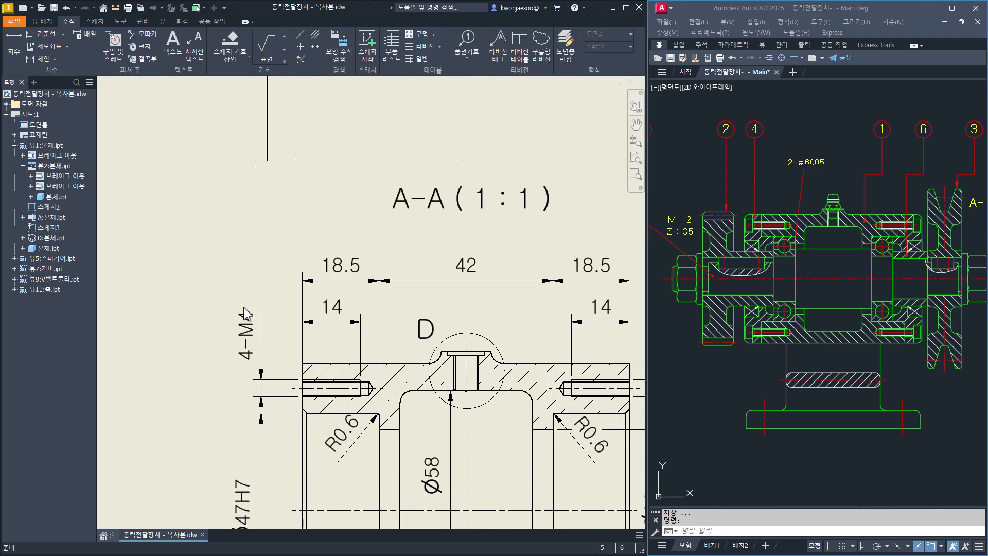
key("d")
middle_click_drag(434, 424, 367, 392)
left_click(236, 342)
middle_click_drag(460, 361, 381, 356)
left_click(486, 335)
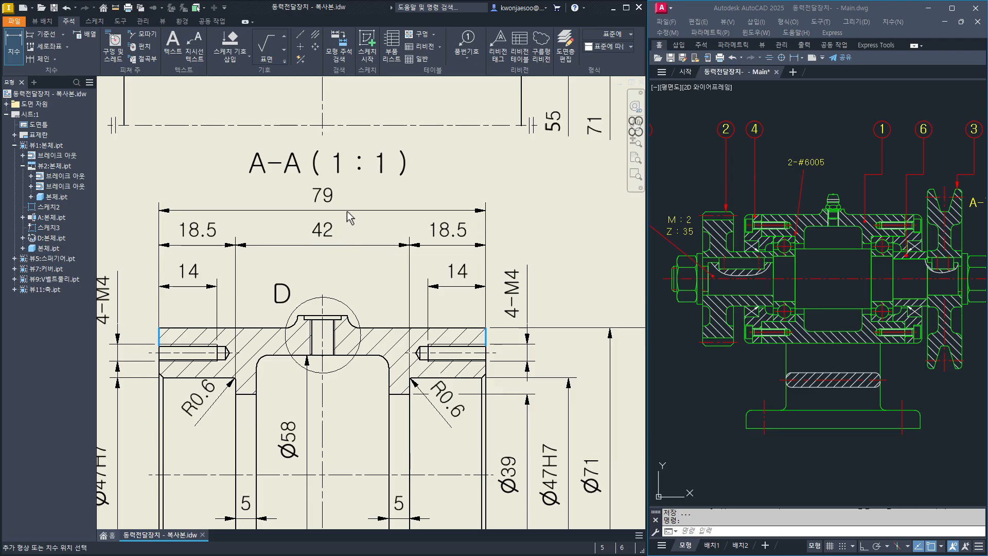
left_click(363, 207)
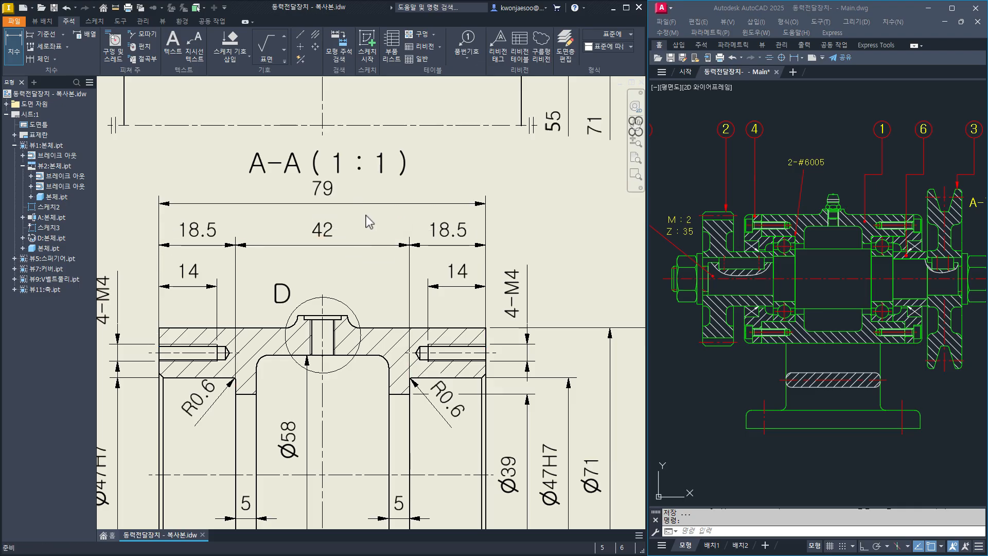
middle_click_drag(366, 215, 366, 263)
key("Escape")
left_click_drag(342, 207, 340, 202)
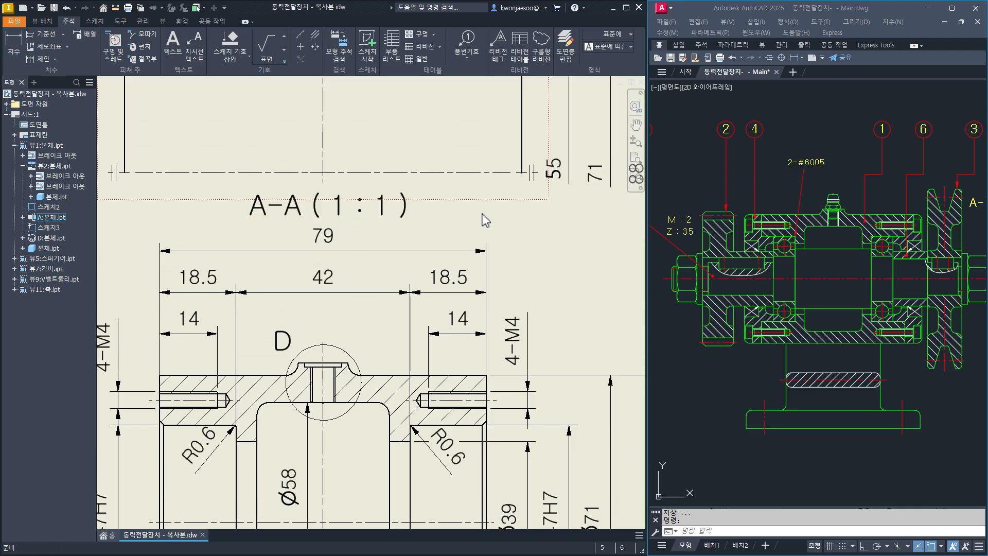
Begin a dimension between the base's outer end edge and the vertical centerline in the half side view.
scroll(424, 326, "down", 3)
middle_click_drag(425, 326, 395, 266)
scroll(458, 388, "down", 3)
middle_click_drag(464, 393, 420, 354)
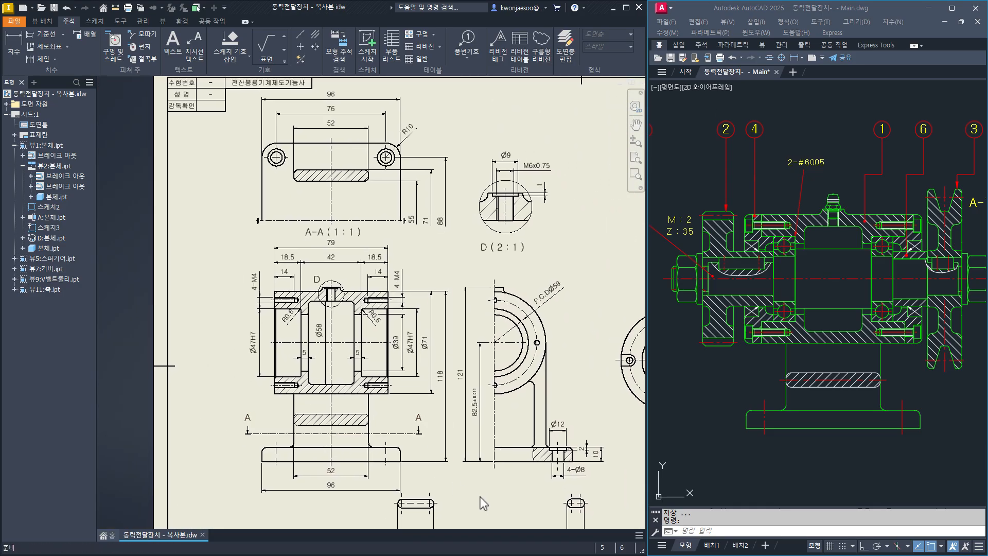
scroll(483, 503, "up", 2)
key("d")
scroll(529, 448, "up", 2)
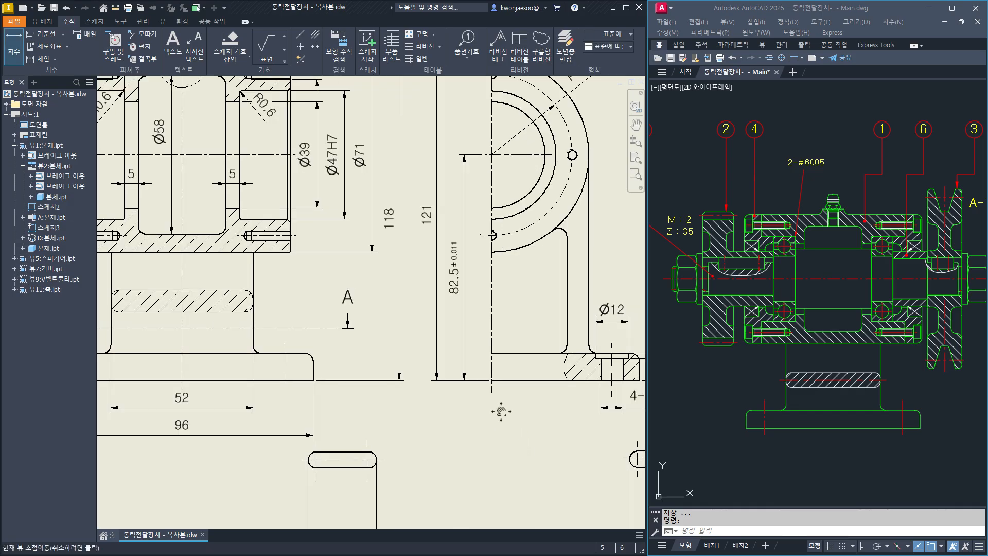
scroll(503, 408, "up", 2)
left_click(448, 367)
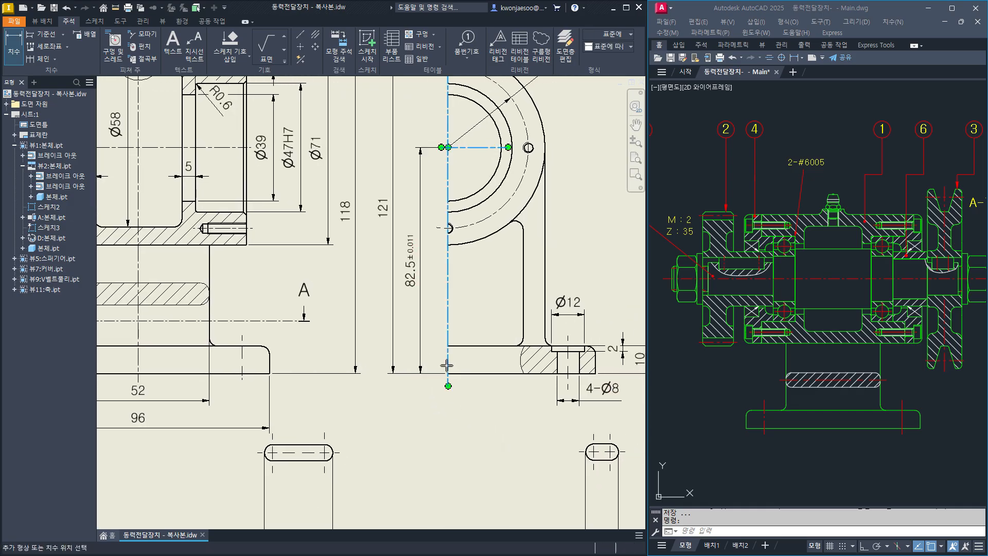
left_click(600, 367)
middle_click_drag(488, 428, 431, 406)
left_click(437, 414)
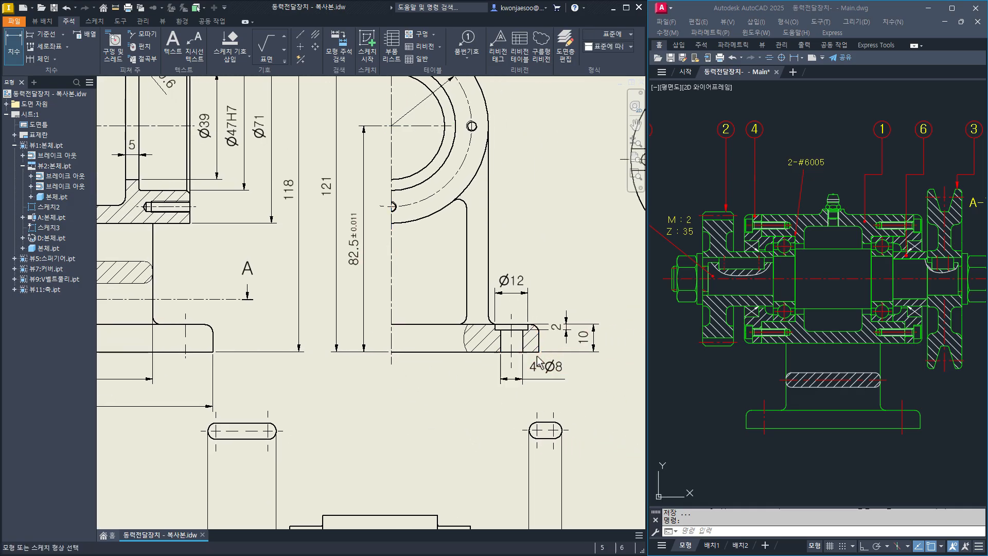
left_click(540, 344)
left_click(391, 340)
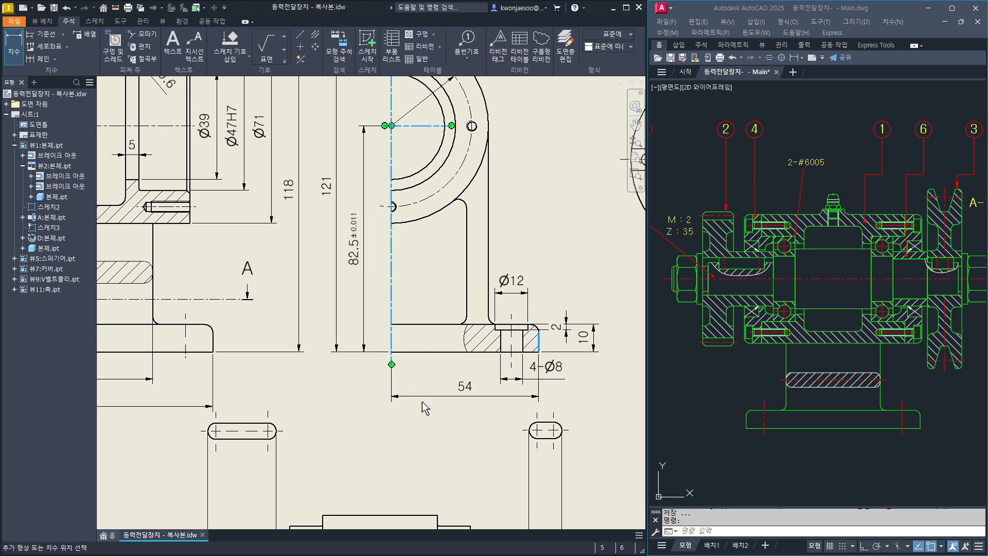
Try the linear symmetric type for the base width dimension.
right_click(424, 403)
mouse_move(427, 466)
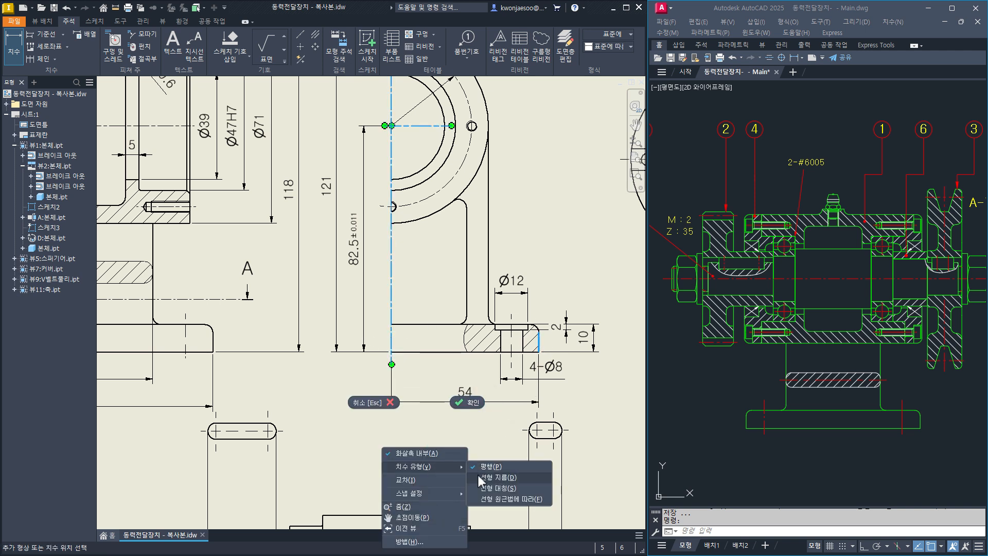
left_click(495, 488)
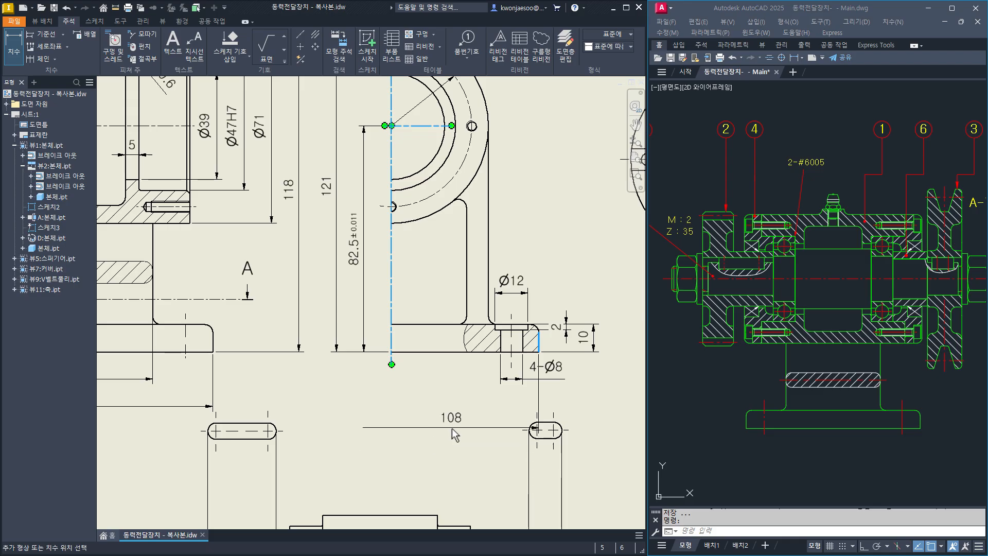
Switch the base width dimension to the linear diameter type and position it below the 4-Ø8 dimension.
right_click(453, 430)
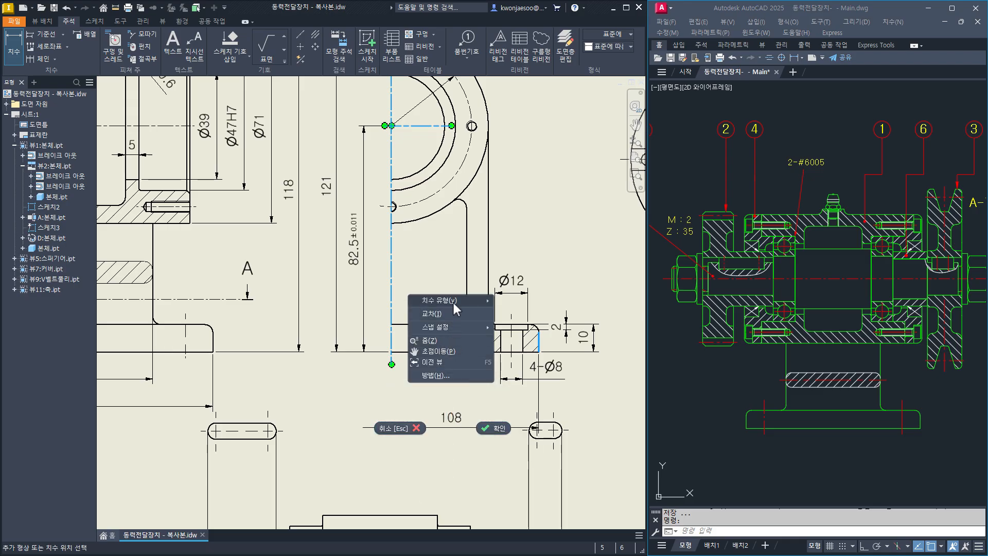
mouse_move(453, 302)
left_click(530, 312)
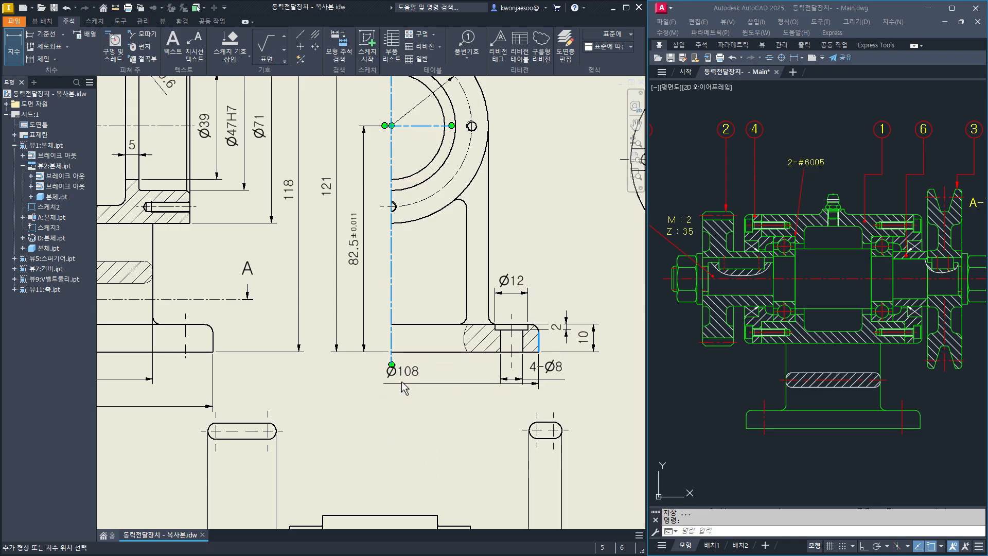
middle_click_drag(392, 397, 424, 384)
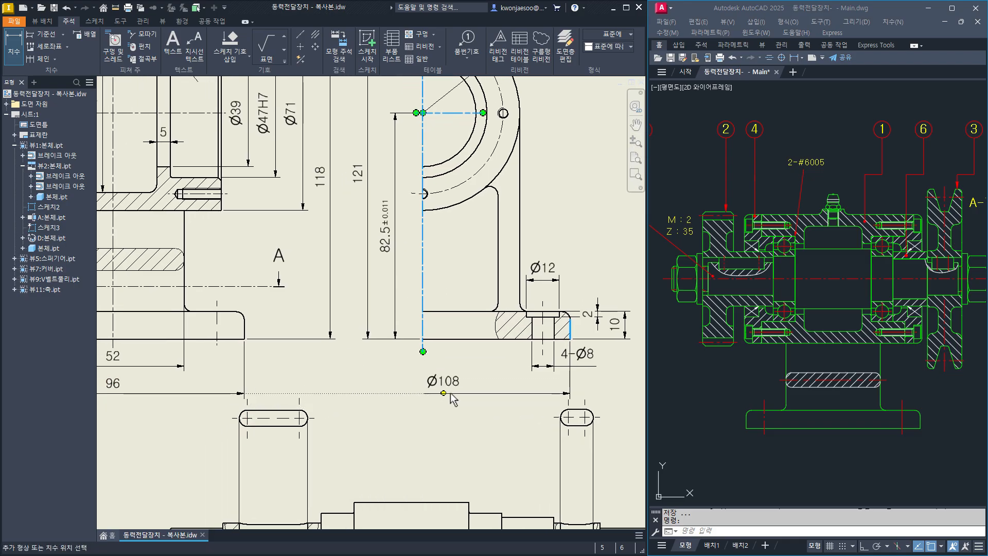
Place the base width dimension below the side view, hide its measured value and enter 108 as the dimension text.
left_click(423, 394)
key("Escape")
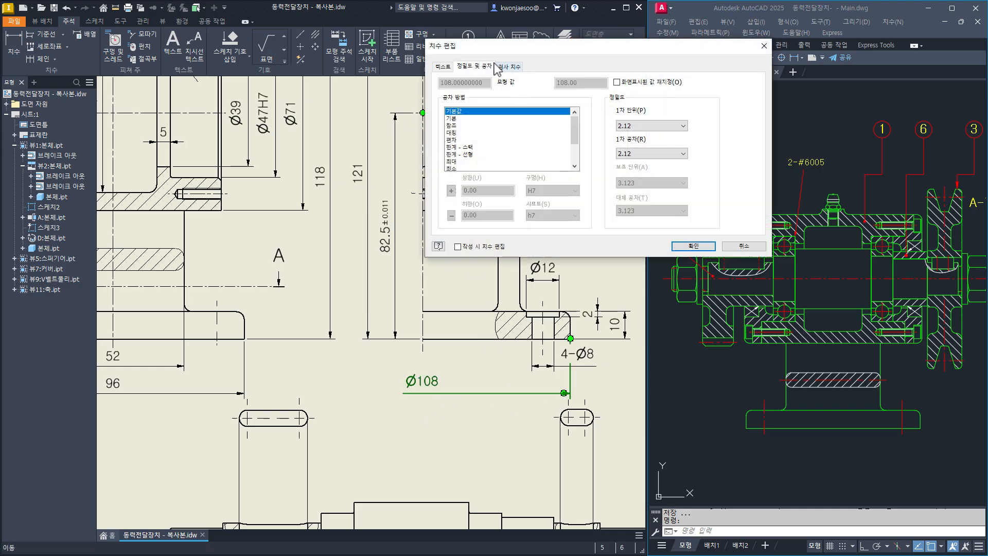
left_click(443, 67)
left_click(533, 87)
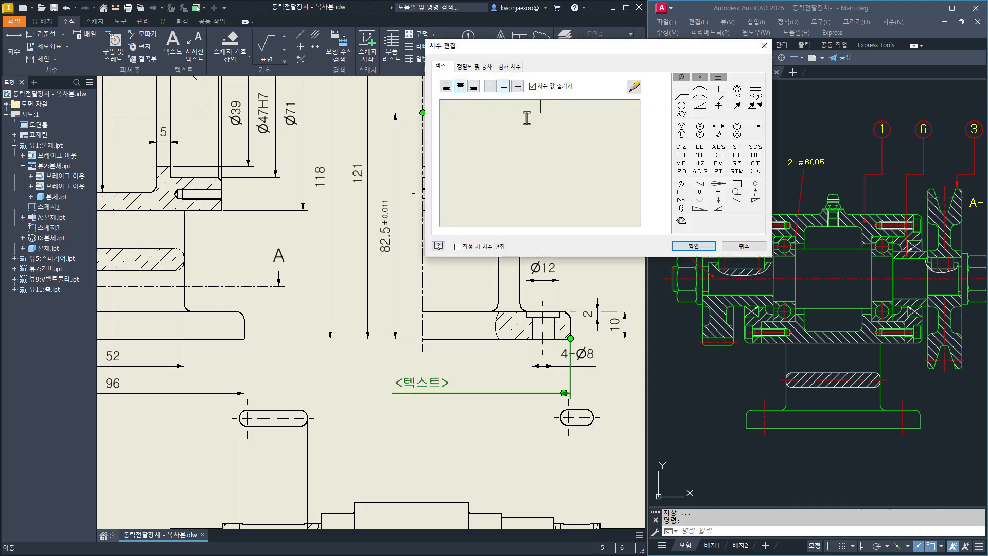
type("1098")
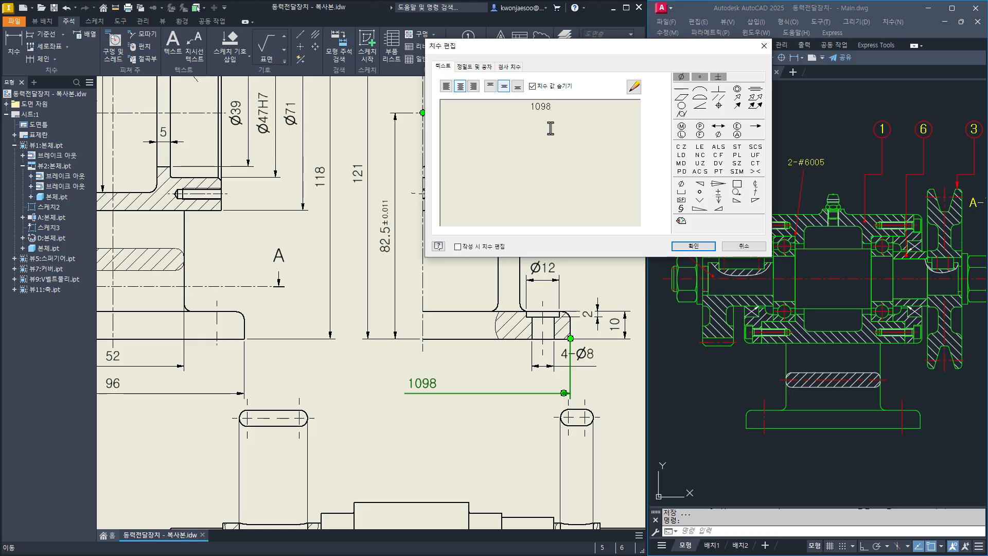
key("BackSpace")
key("BackSpace")
type("8")
left_click(693, 246)
Move the shaft view together with its two keyway views slightly lower on the sheet, clear of the housing dimensions.
scroll(399, 420, "down", 5)
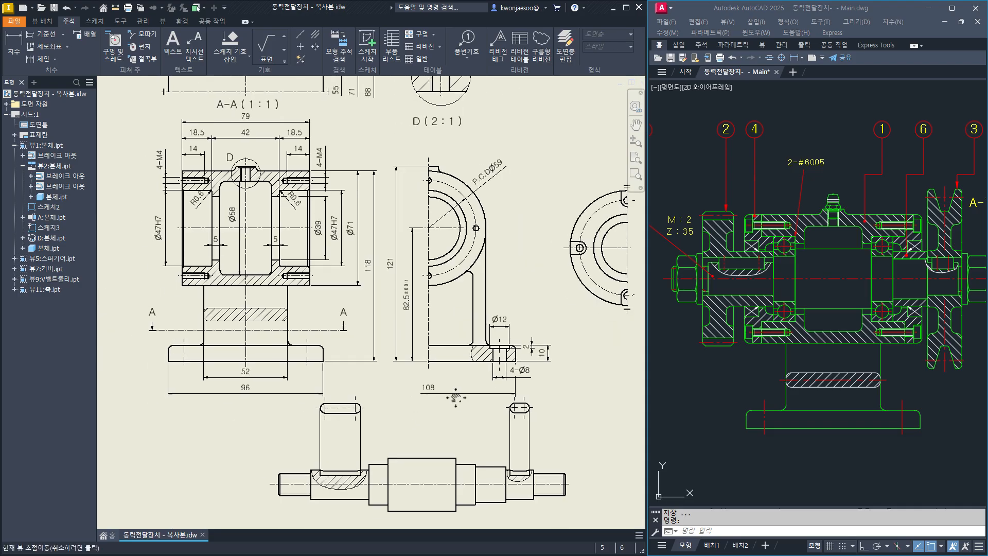
scroll(348, 410, "up", 4)
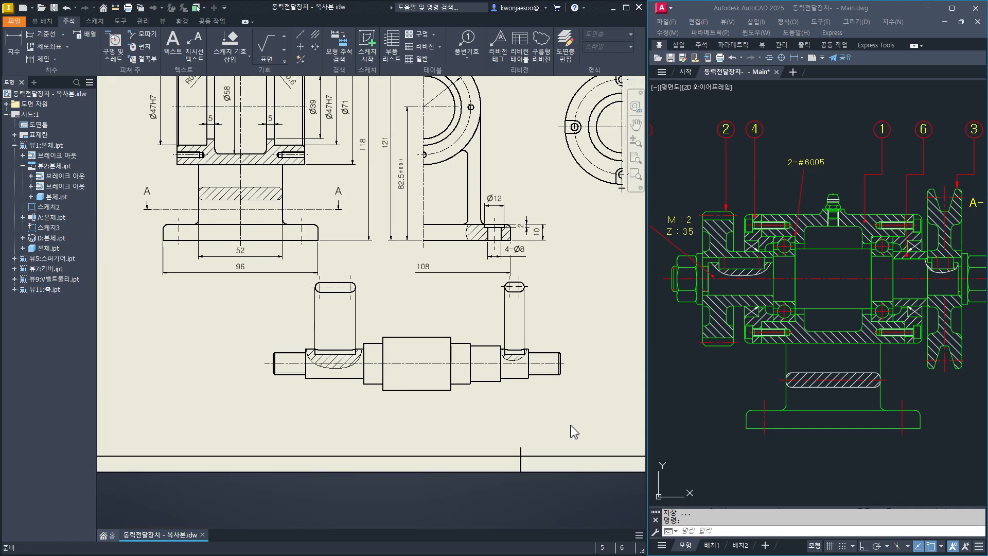
left_click_drag(597, 416, 257, 282)
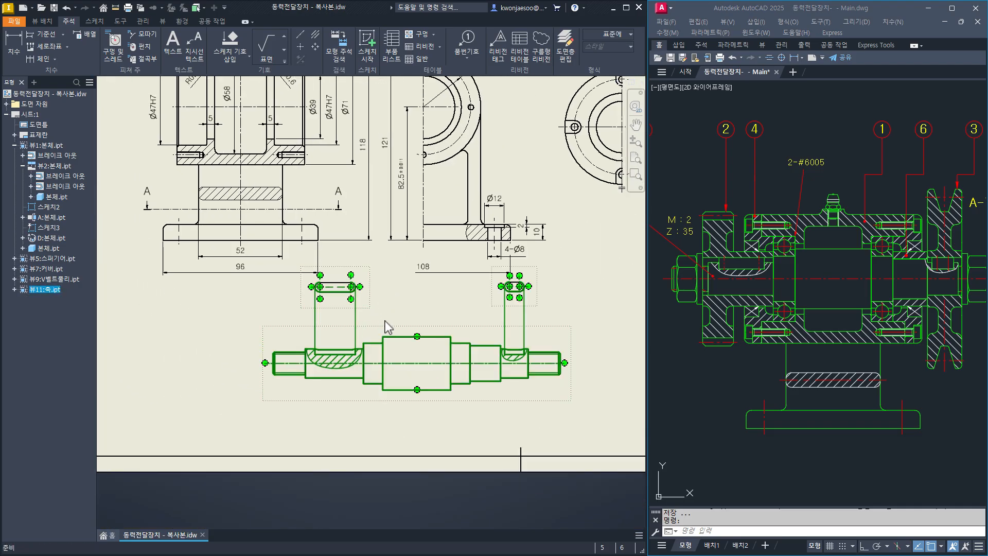
left_click_drag(403, 330, 402, 350)
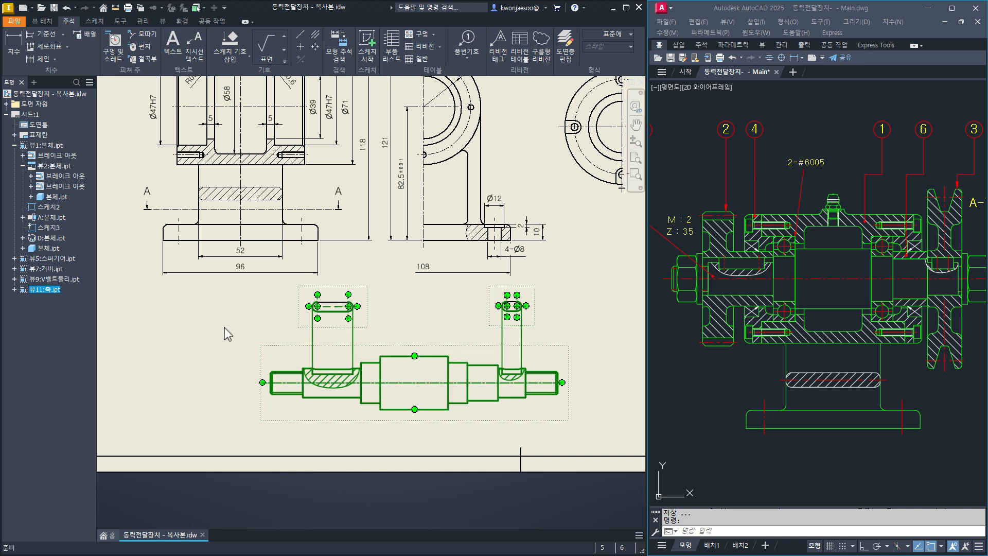
left_click_drag(224, 324, 318, 359)
mouse_move(215, 328)
middle_mouse_down()
mouse_move(251, 344)
mouse_move(276, 462)
mouse_move(255, 473)
middle_mouse_up()
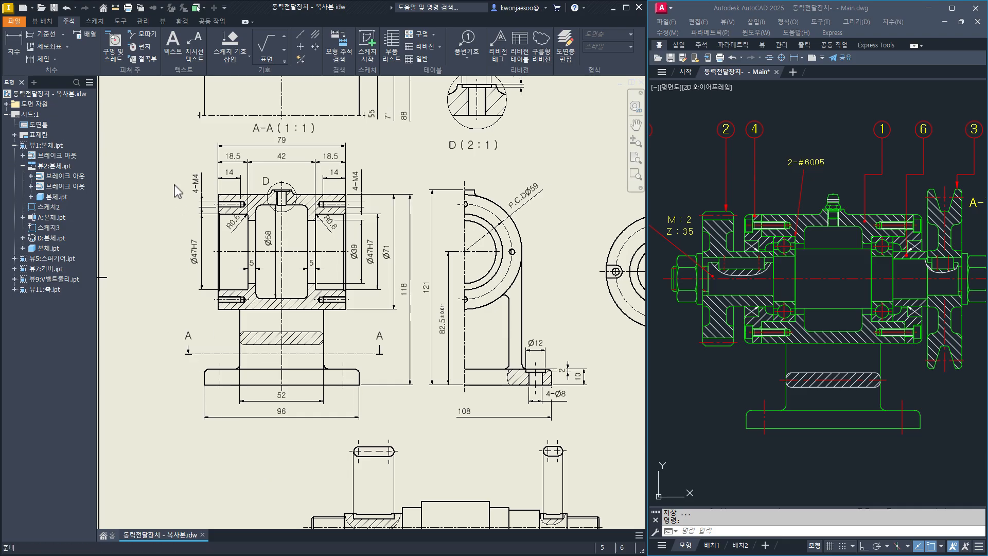
Give the left 18.5 dimension of section A-A a deviation tolerance with upper limit -0.01 and lower limit -0.03.
scroll(188, 186, "up", 4)
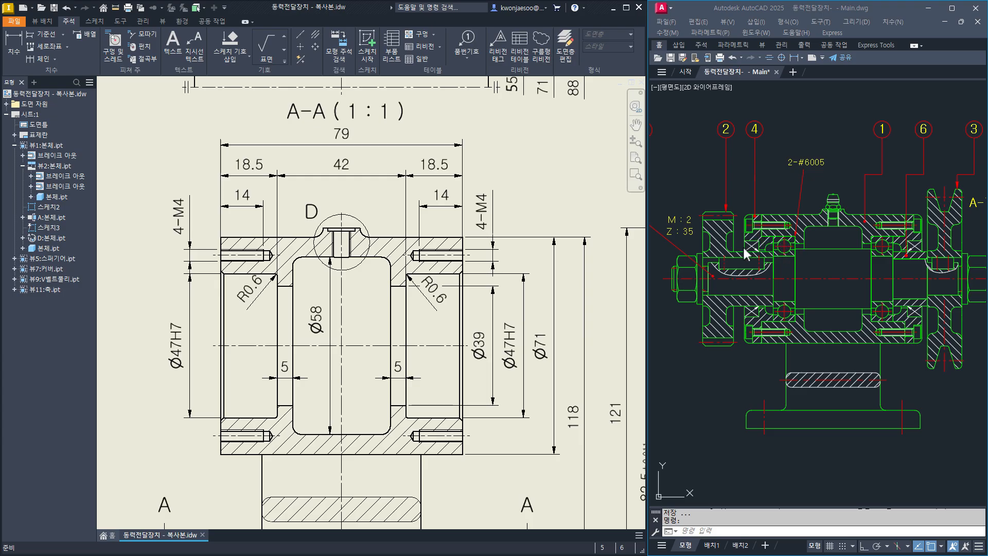
double_click(251, 170)
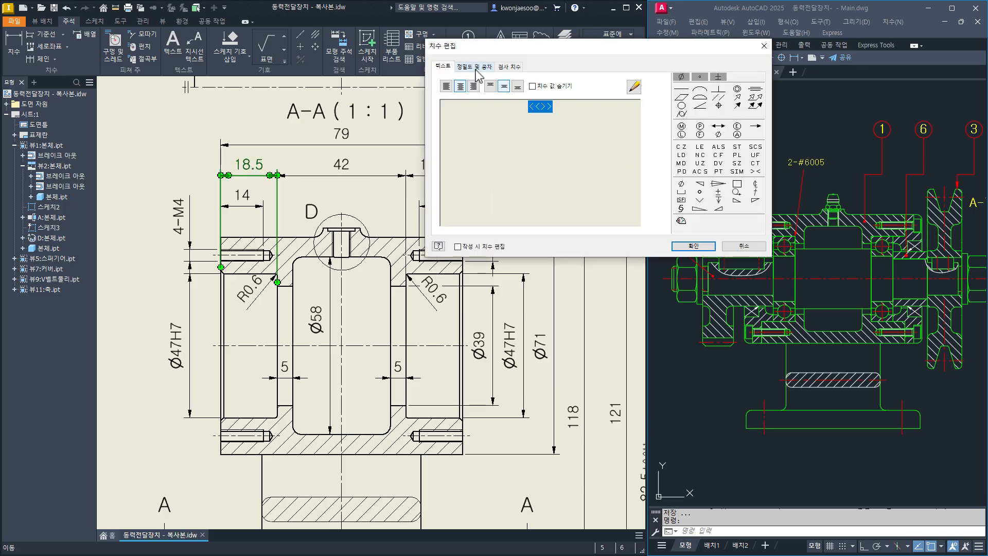
left_click(478, 67)
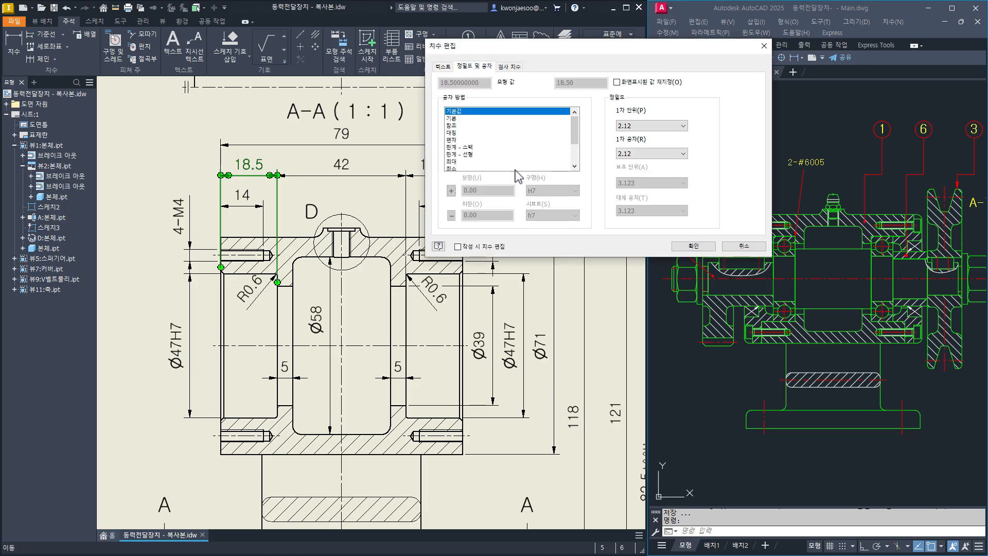
left_click(452, 140)
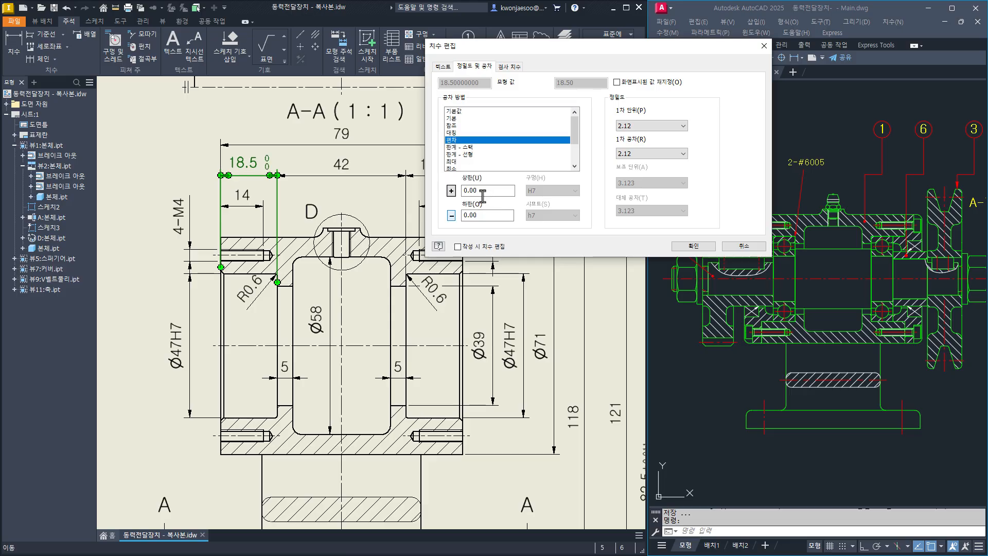
left_click(451, 190)
left_click_drag(479, 190, 456, 192)
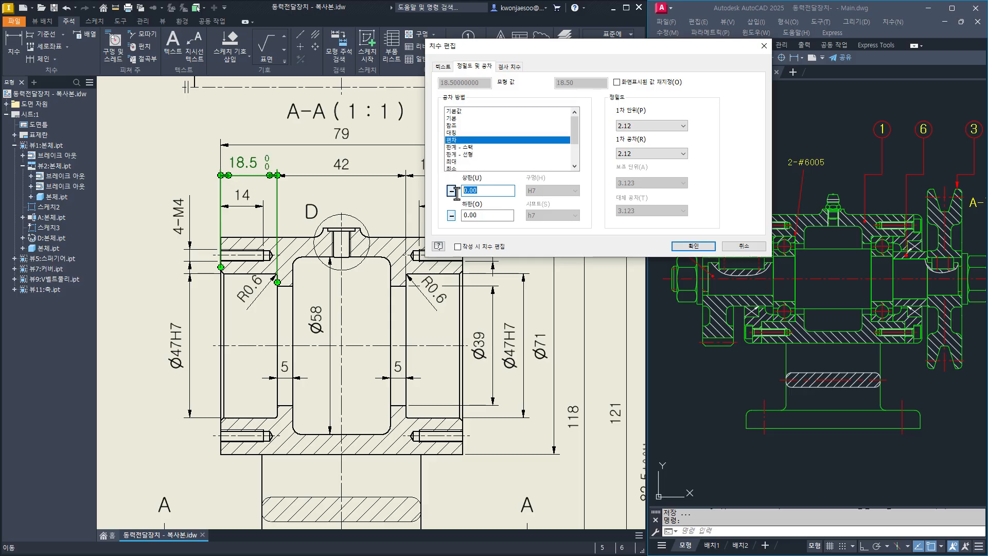
type("01")
key("Tab")
type("0.03")
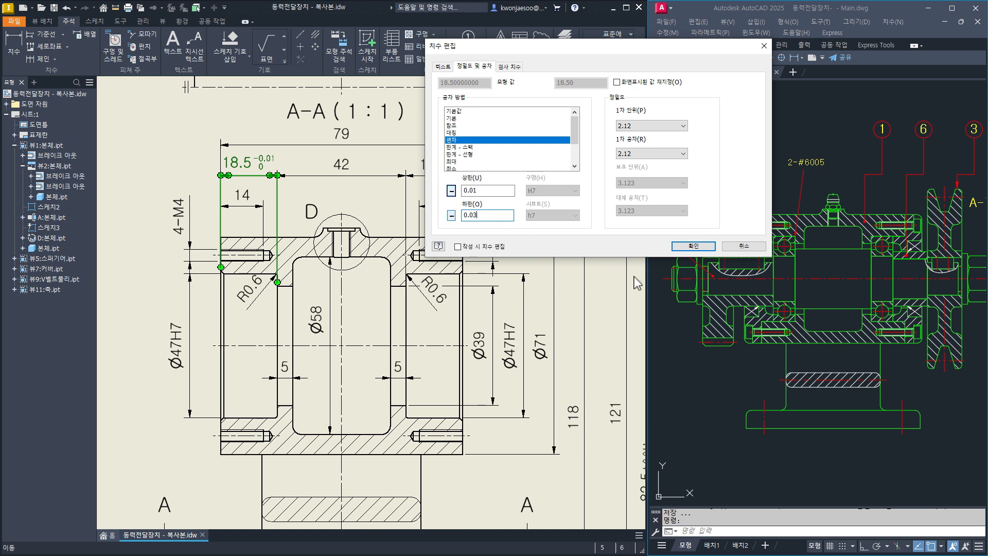
left_click(693, 246)
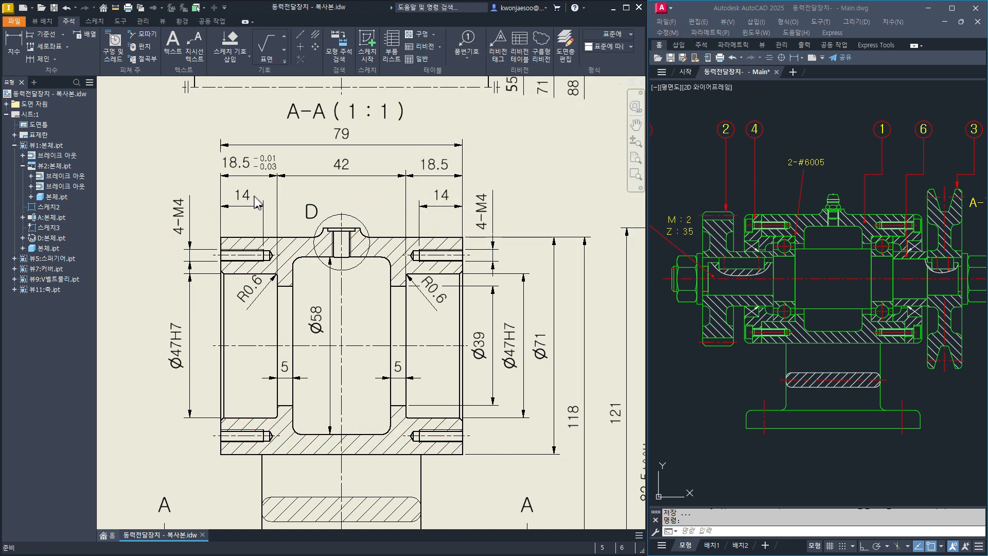
Copy the properties of the toleranced left 18.5 dimension to the right 18.5 dimension of section A-A.
left_click(246, 158)
right_click(246, 158)
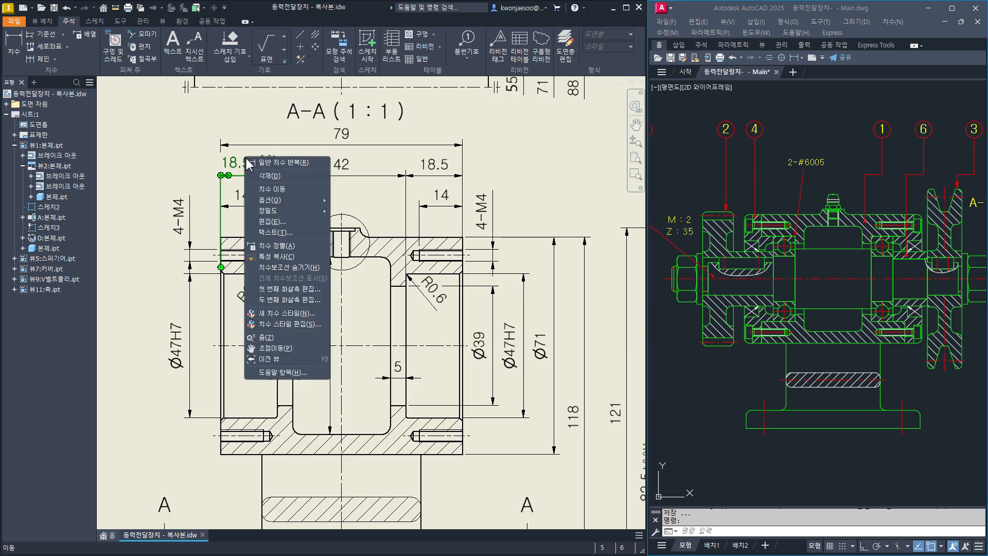
left_click(279, 257)
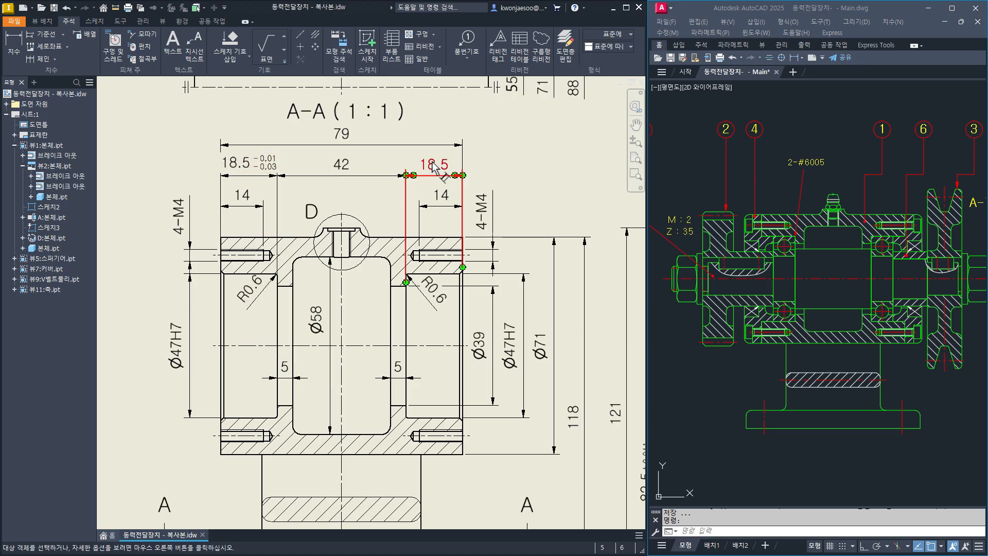
left_click(436, 170)
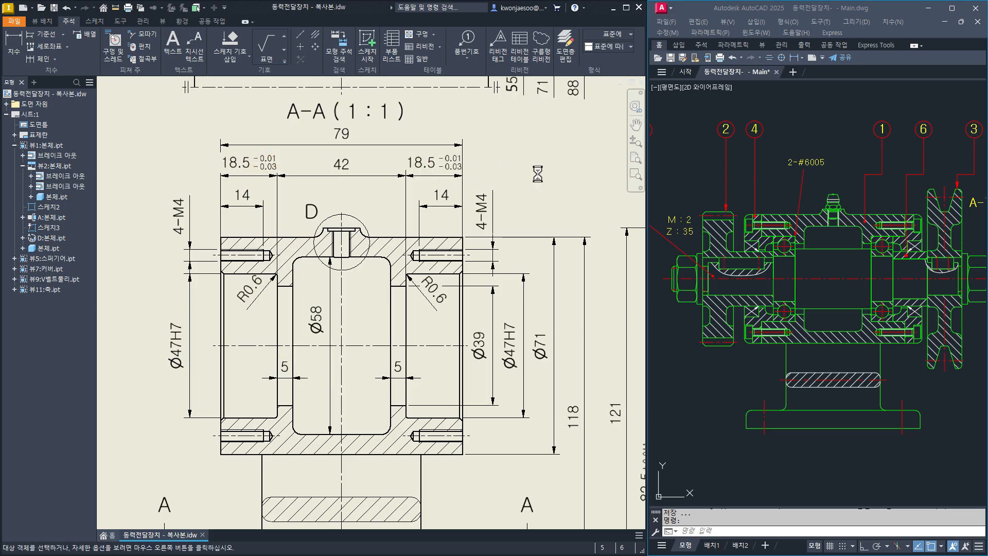
Give the 42 dimension of section A-A a deviation tolerance with an upper limit of +0.03.
double_click(341, 165)
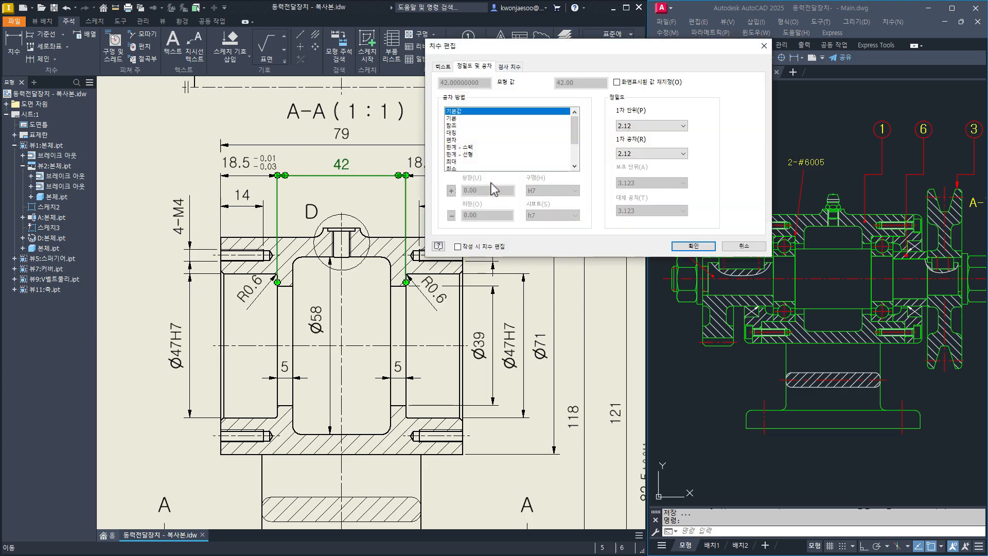
left_click(453, 140)
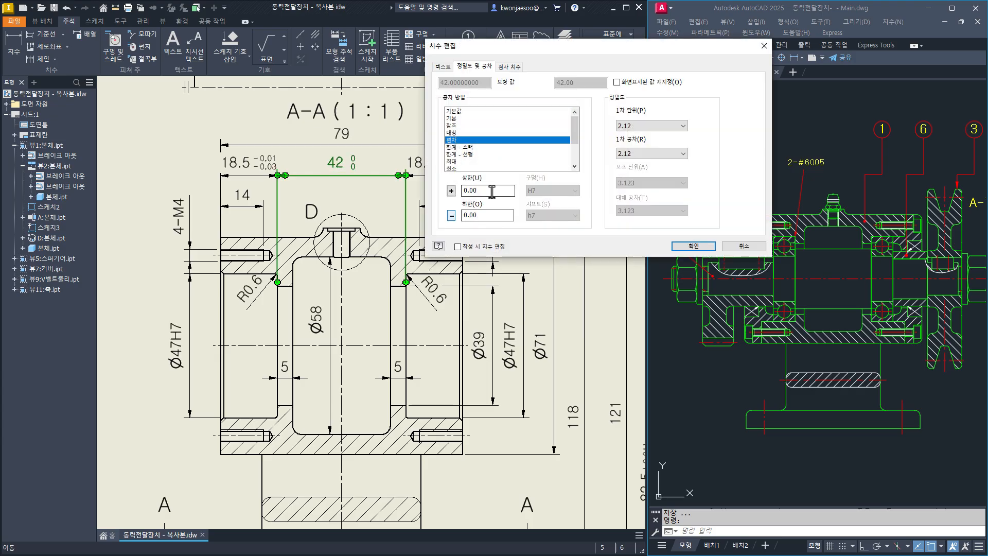
double_click(471, 191)
type("0.03")
left_click(693, 247)
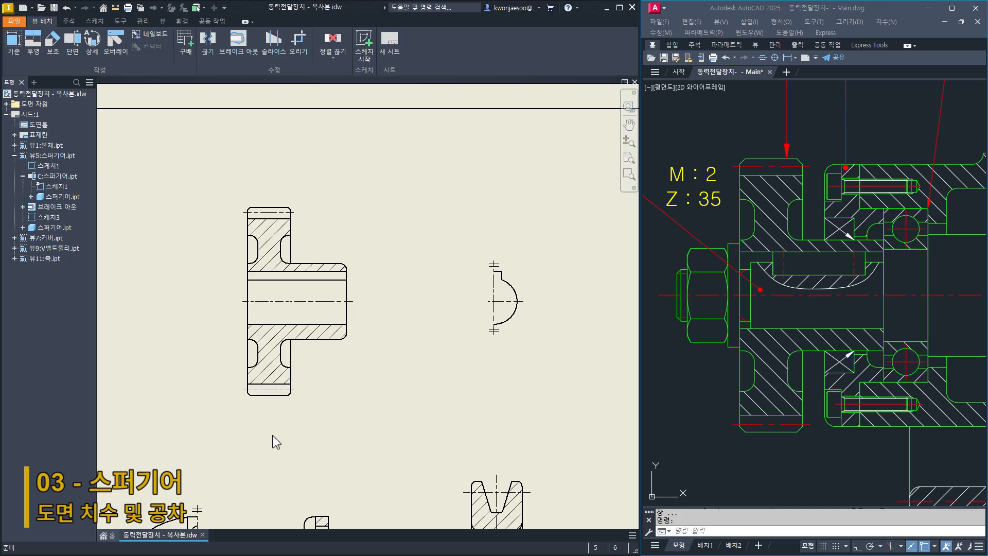
Dimension the spur gear's pitch diameter and outside diameter vertically to the left of the gear section view.
key("d")
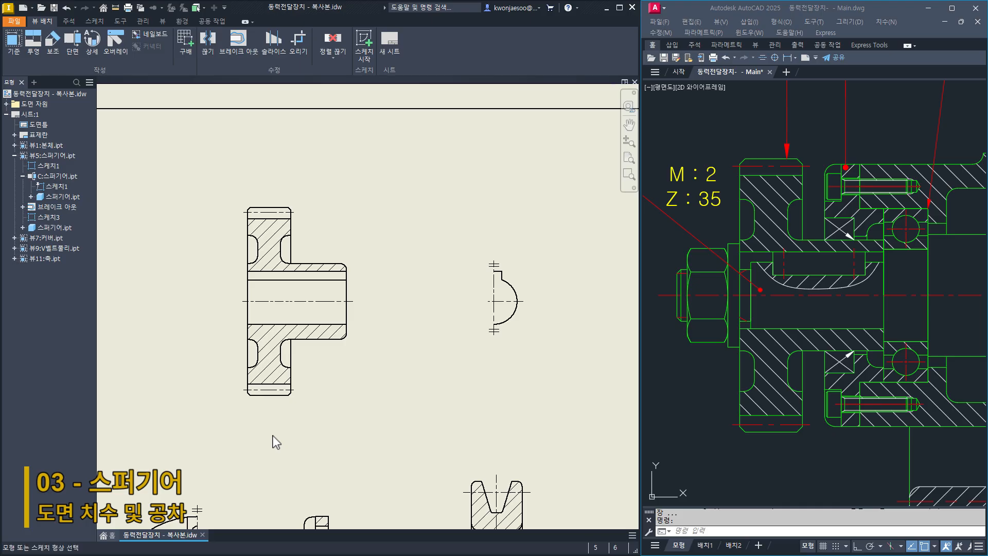
left_click(263, 219)
left_click(269, 389)
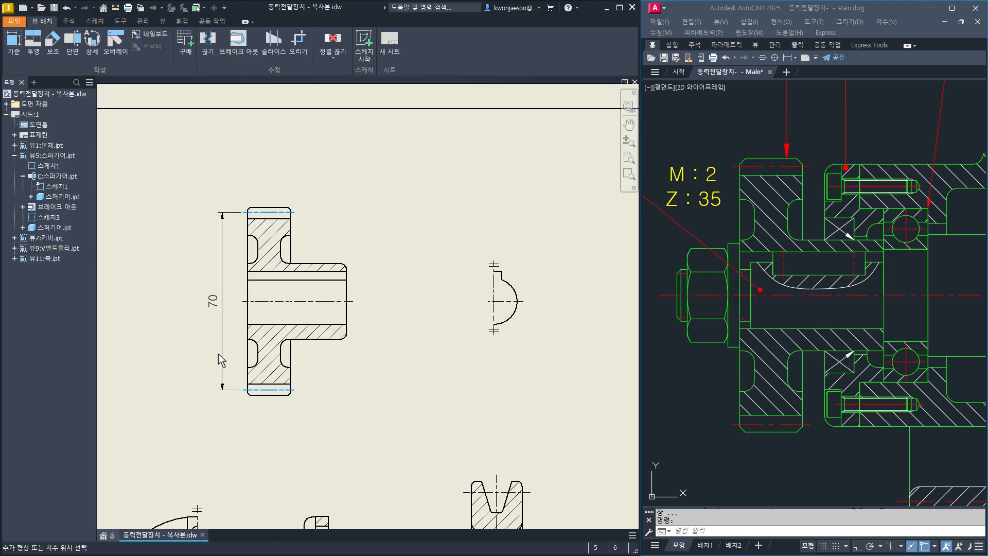
left_click(218, 360)
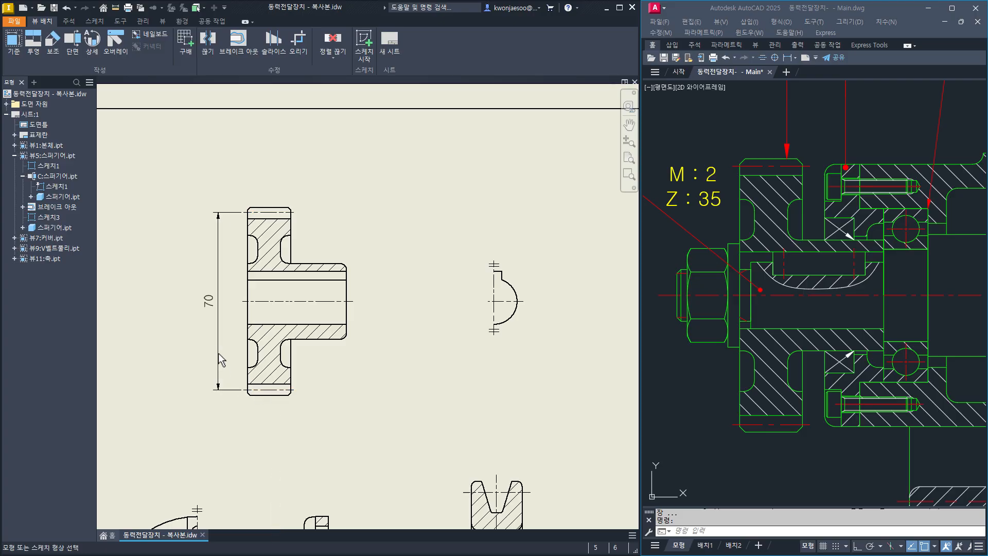
left_click(262, 208)
left_click(268, 395)
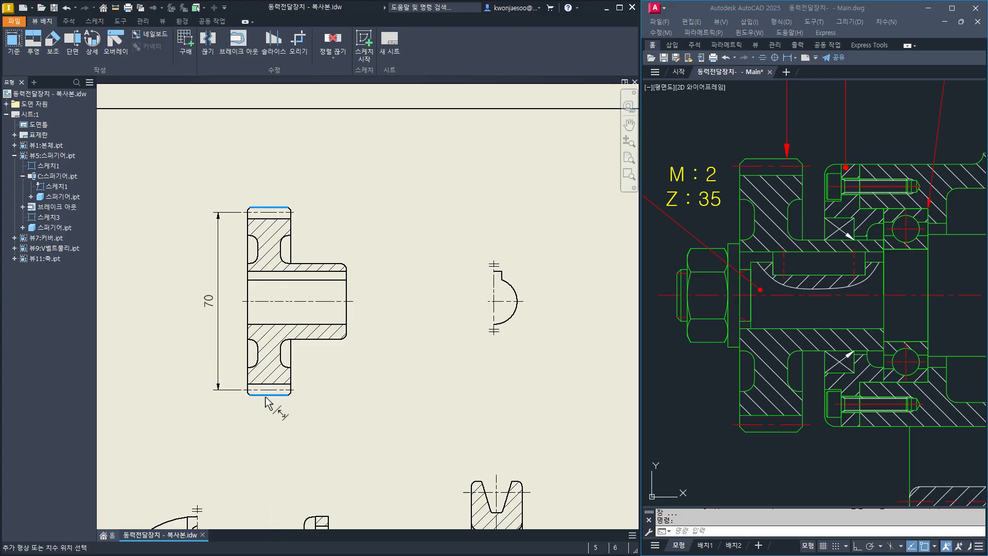
left_click(191, 368)
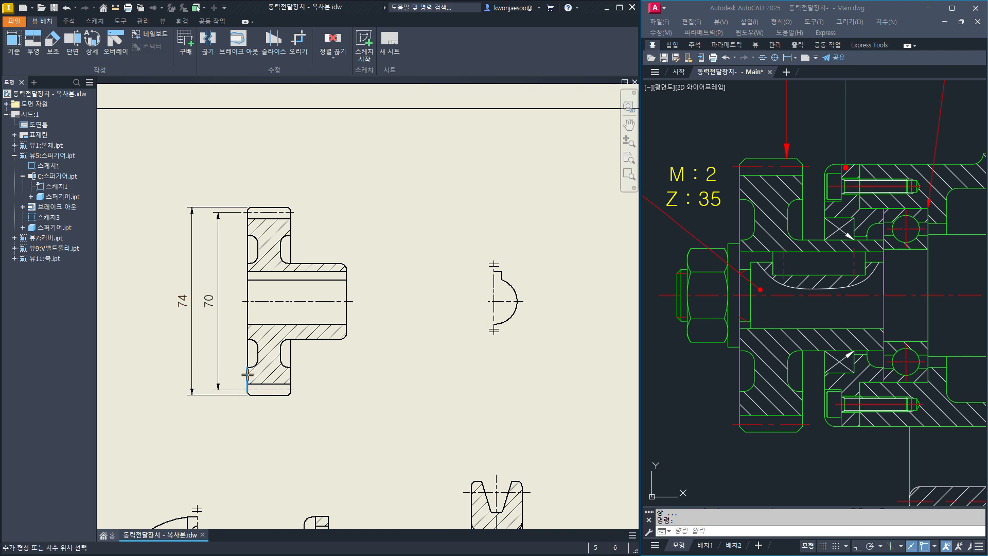
Dimension the spur gear's face width and its overall width including the hub, stacked below the section view.
left_click(290, 378)
left_click(266, 419)
left_click(248, 380)
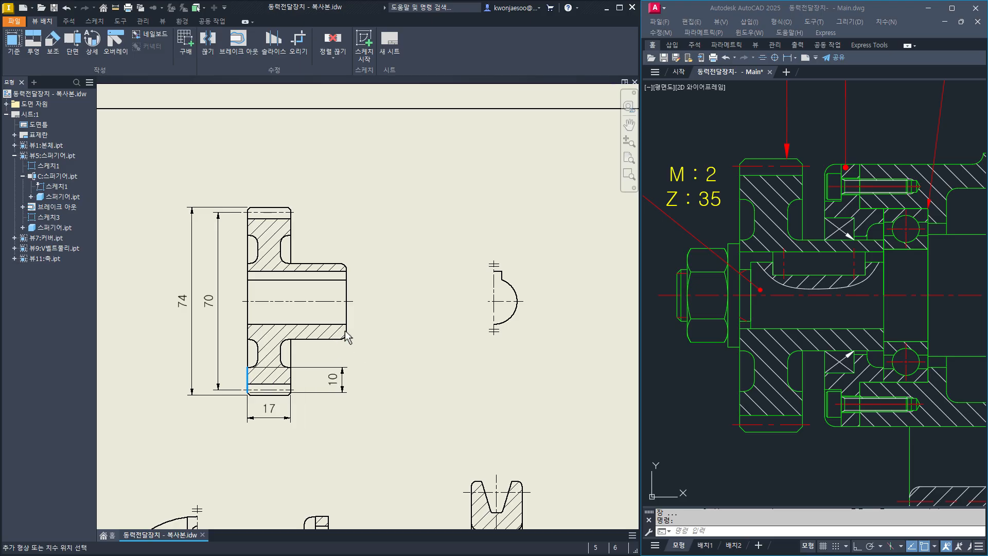
left_click(346, 312)
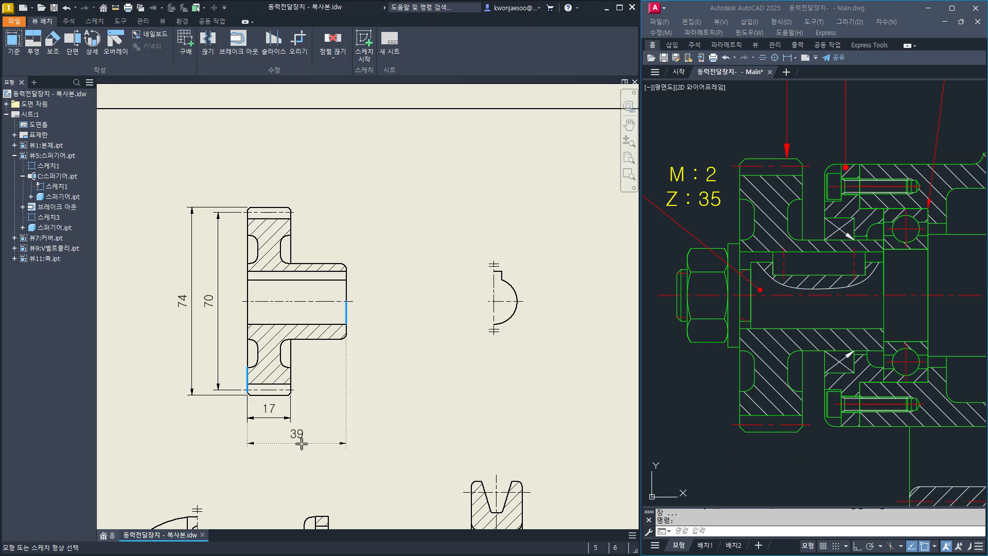
left_click(302, 443)
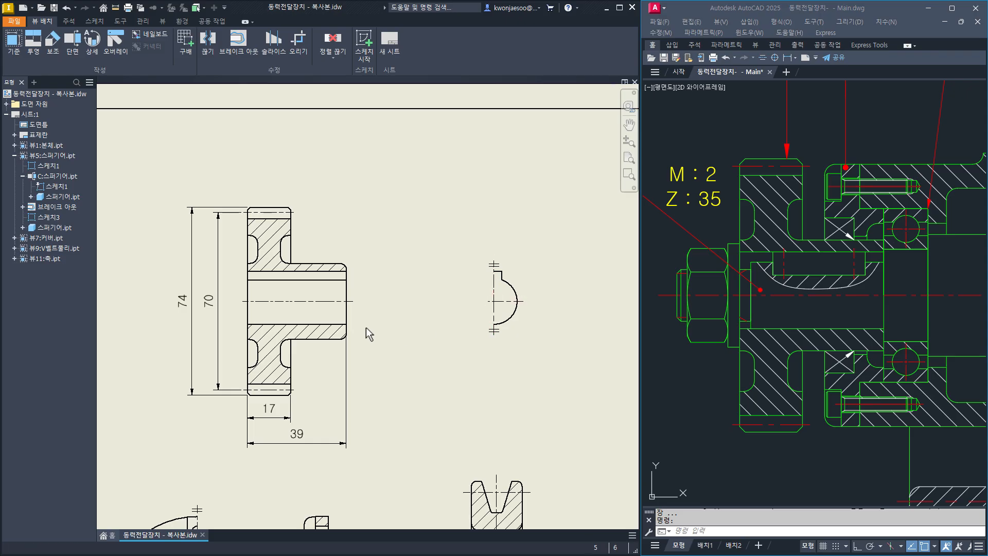
Dimension the gear bore from its lower edge to the centreline as a linear diameter, placed to the right of the hub.
left_click(330, 324)
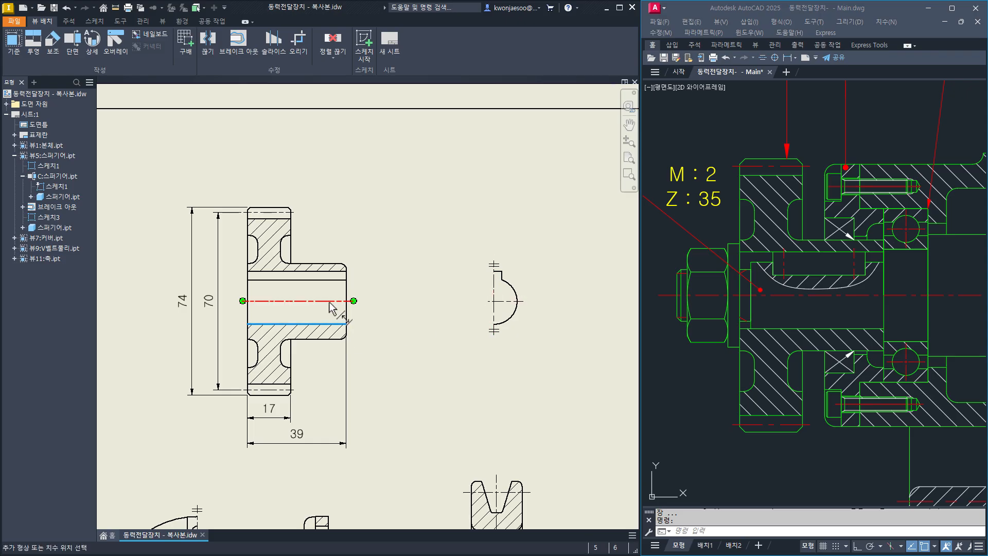
left_click(330, 301)
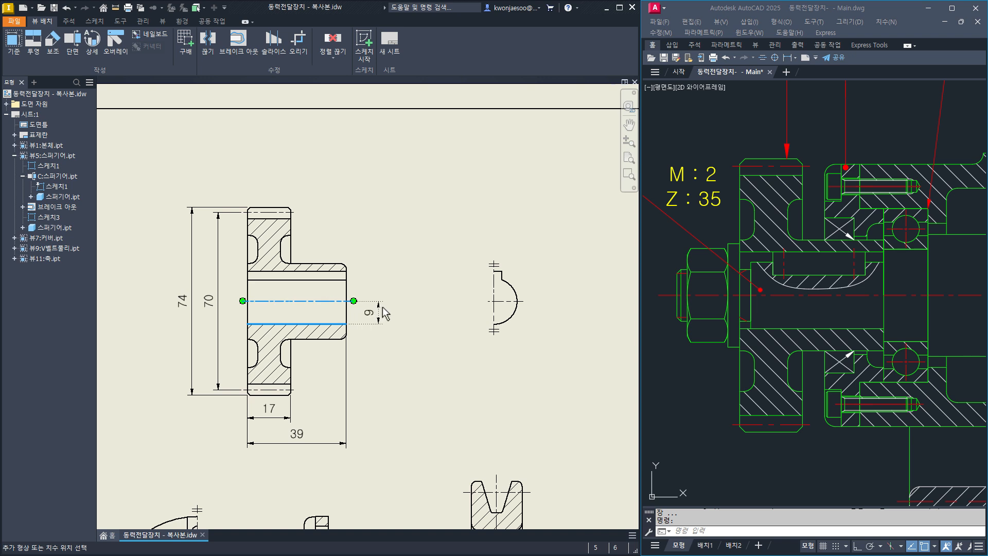
right_click(382, 307)
mouse_move(381, 371)
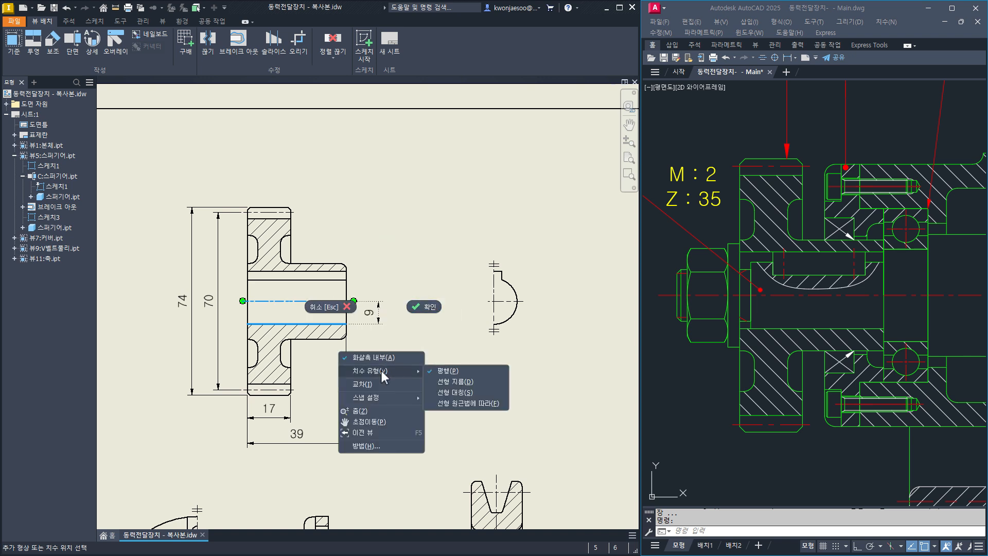
left_click(458, 382)
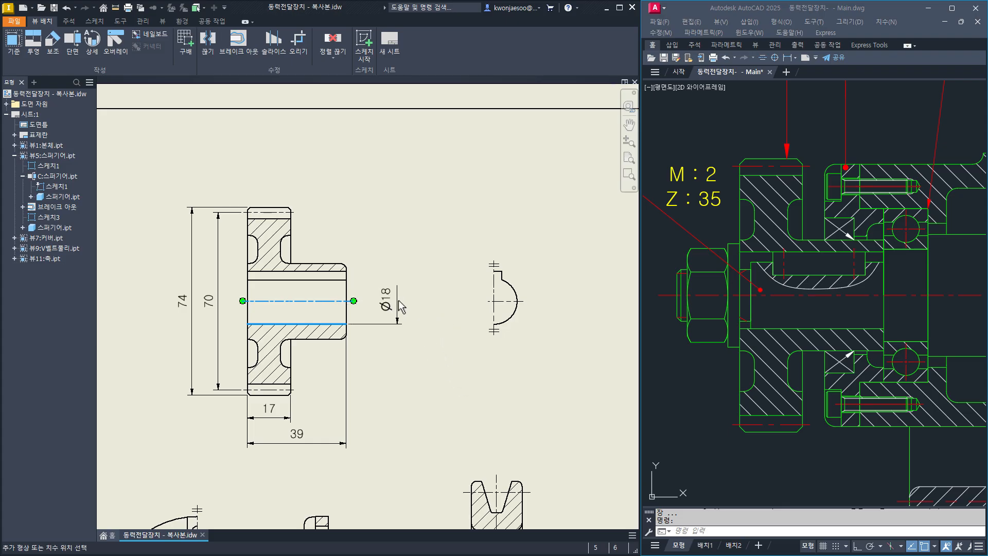
left_click(398, 301)
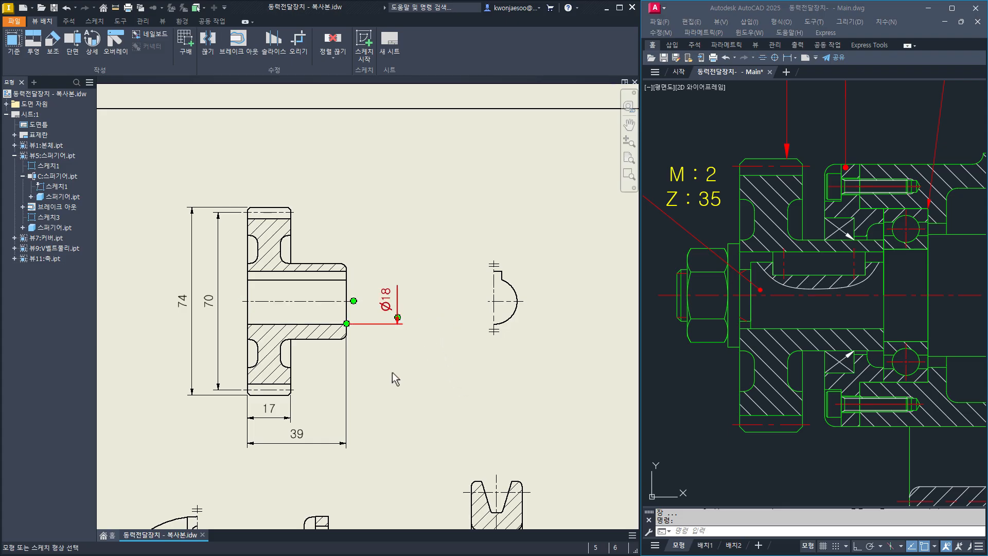
Dimension the hub's outside diameter and the web recess's outer diameter vertically, stacked to the right of the gear section view.
left_click(325, 339)
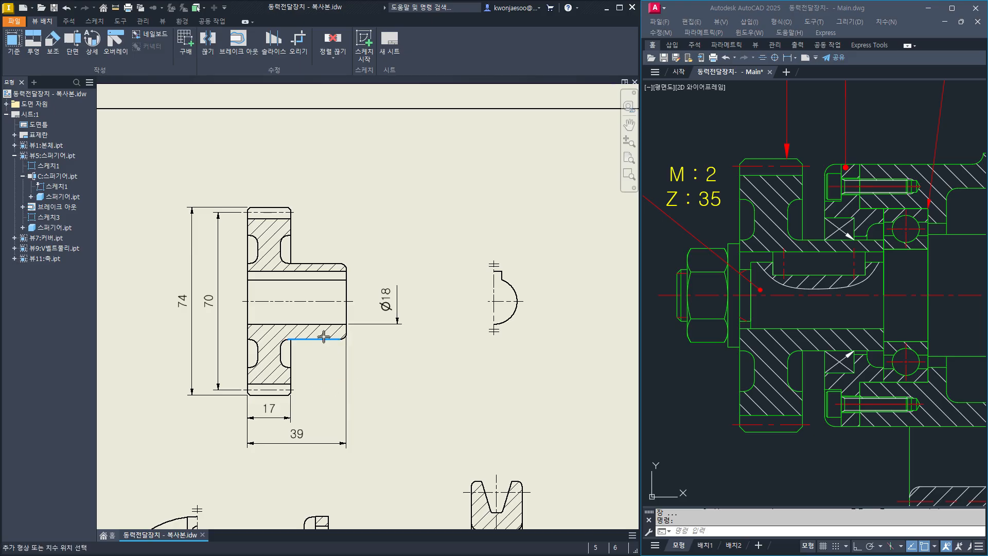
left_click(330, 264)
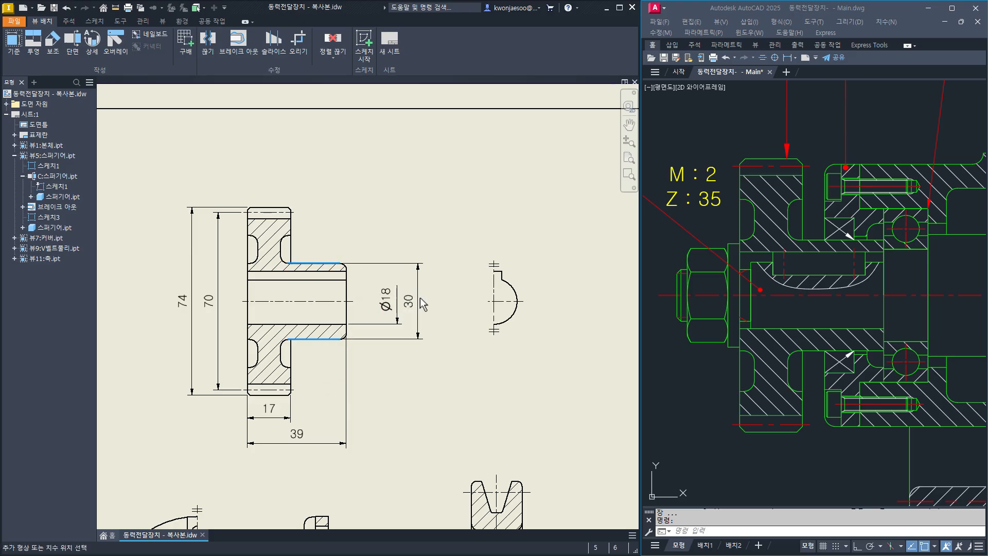
left_click(422, 301)
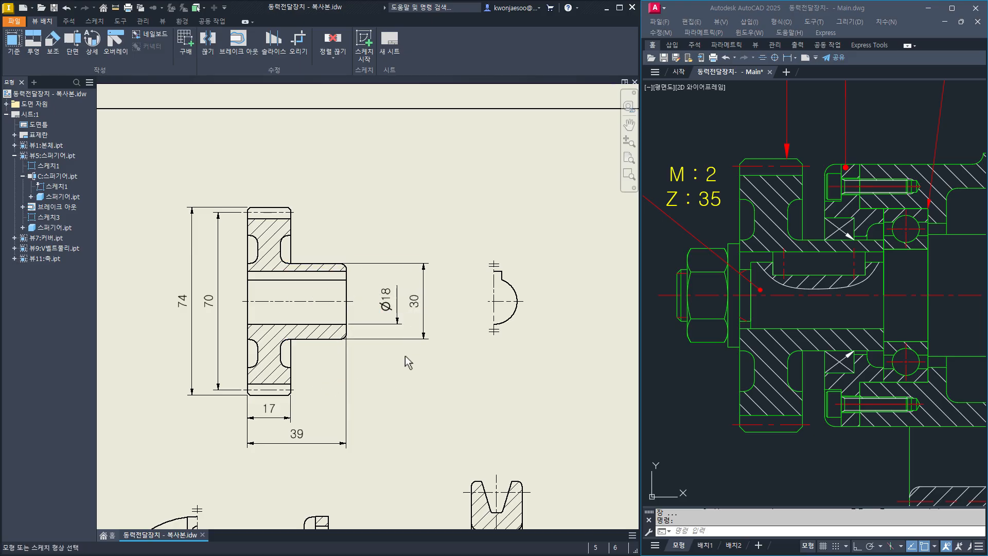
left_click(291, 235)
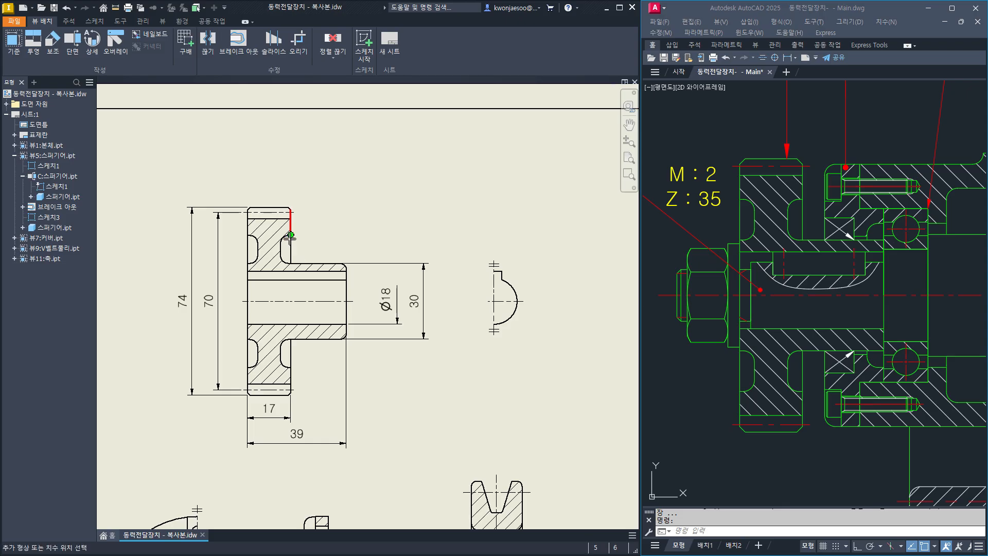
left_click(291, 367)
left_click(449, 319)
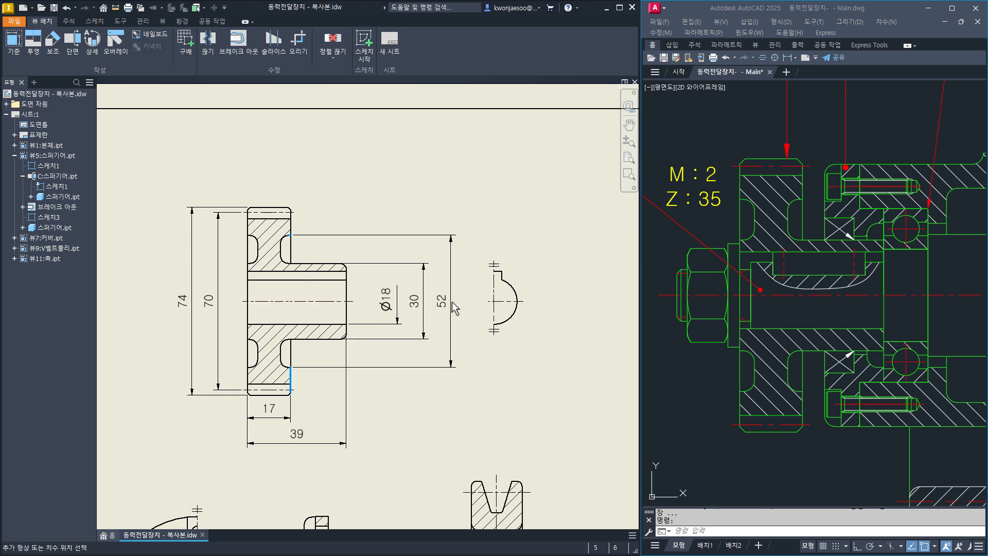
Dimension the left web recess's depth and the web's thickness side by side above the gear section view.
left_click(248, 250)
left_click(257, 242)
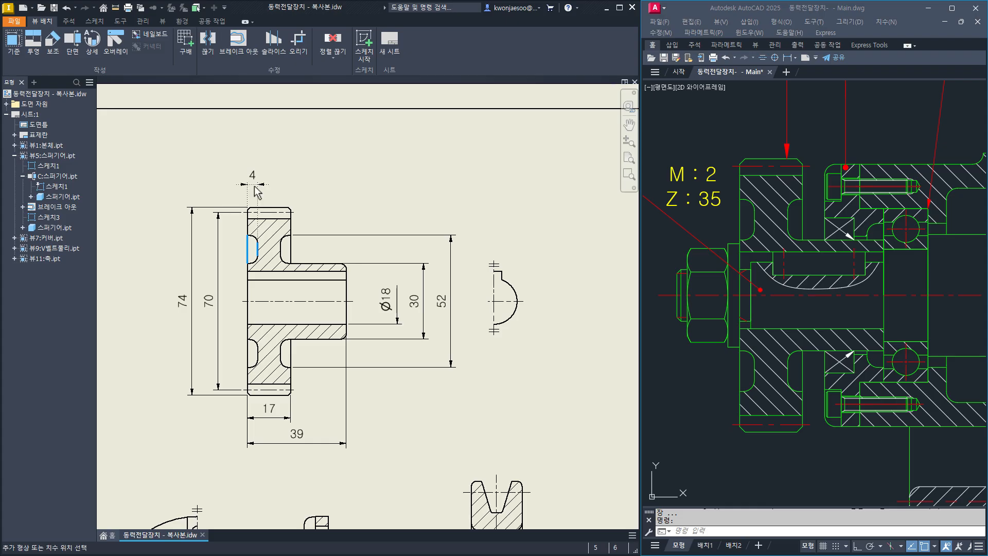
left_click(252, 184)
left_click(258, 249)
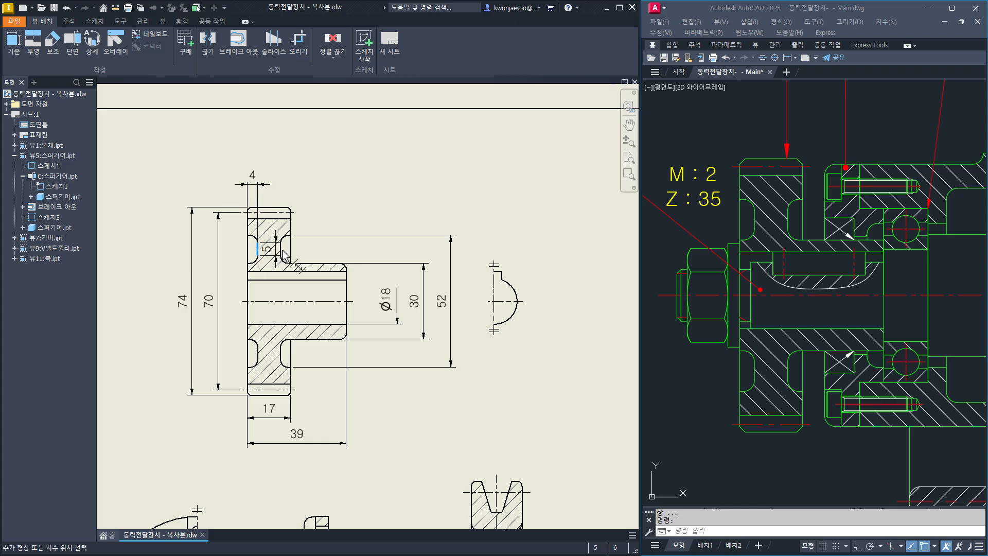
left_click(280, 252)
left_click(271, 183)
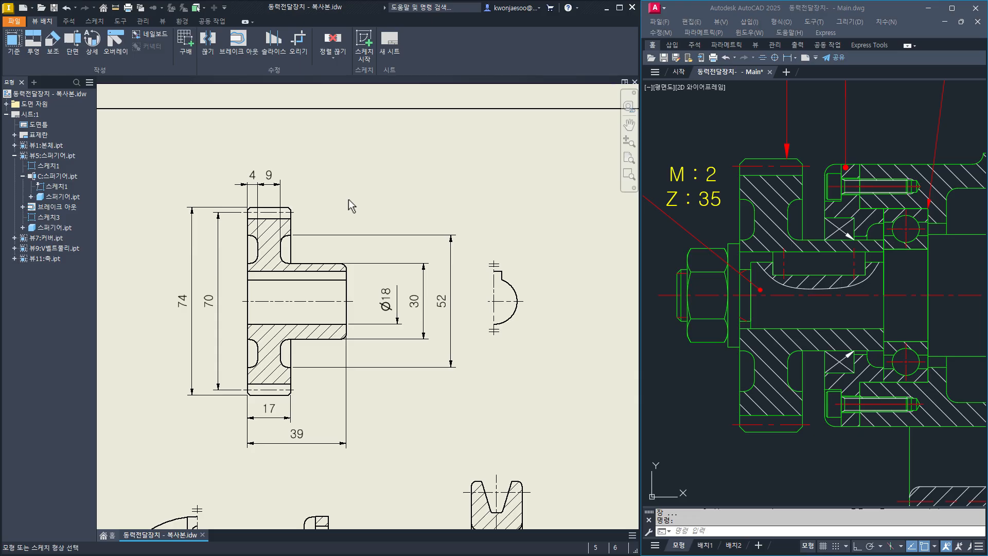
Dimension the keyway width from the centreline as a linear diameter, placed above the partial bore view.
left_click(502, 289)
left_click(502, 276)
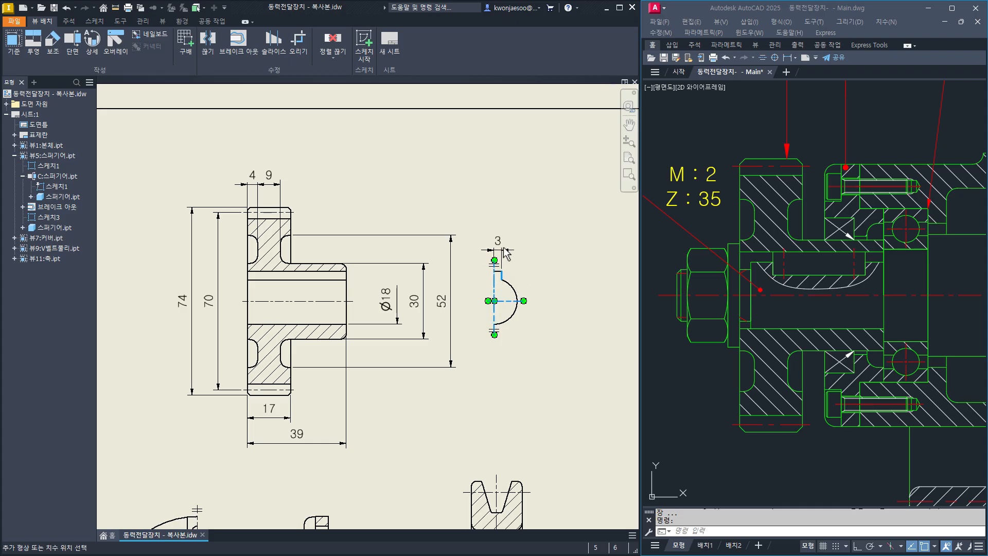
right_click(503, 242)
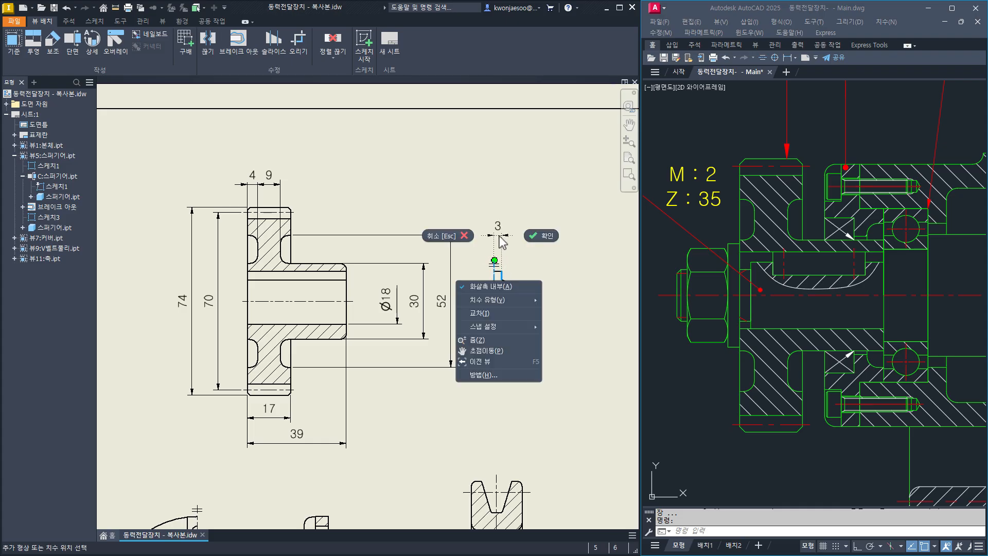
mouse_move(505, 300)
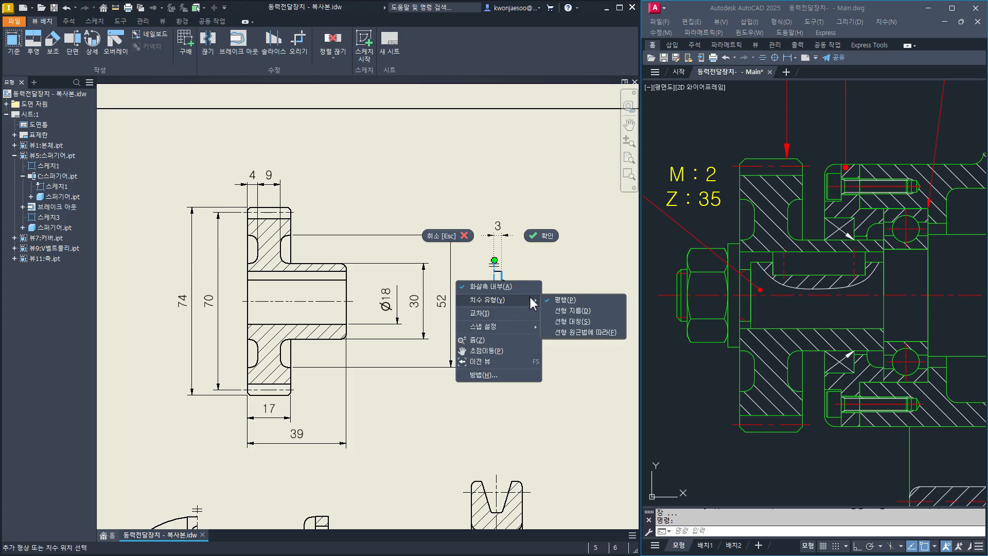
left_click(563, 316)
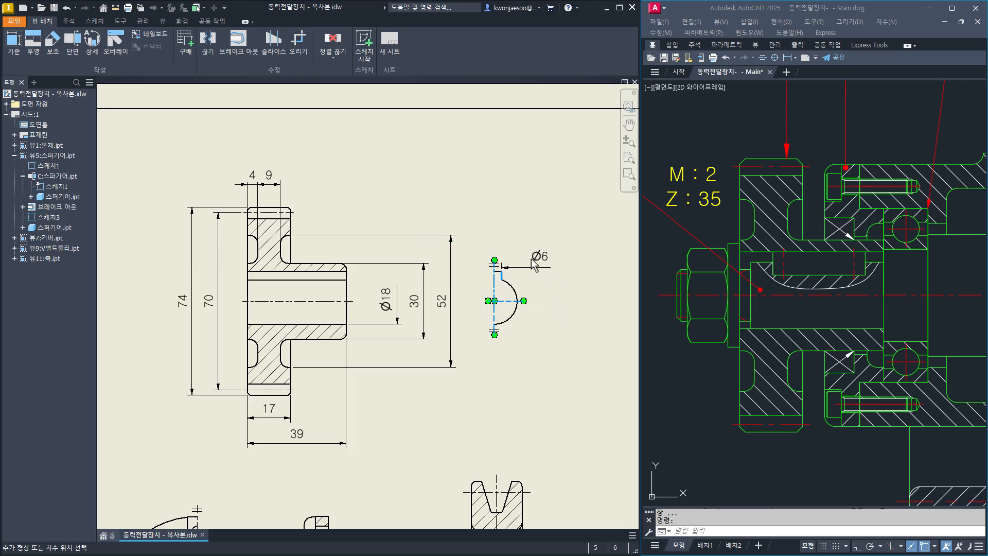
left_click(489, 242)
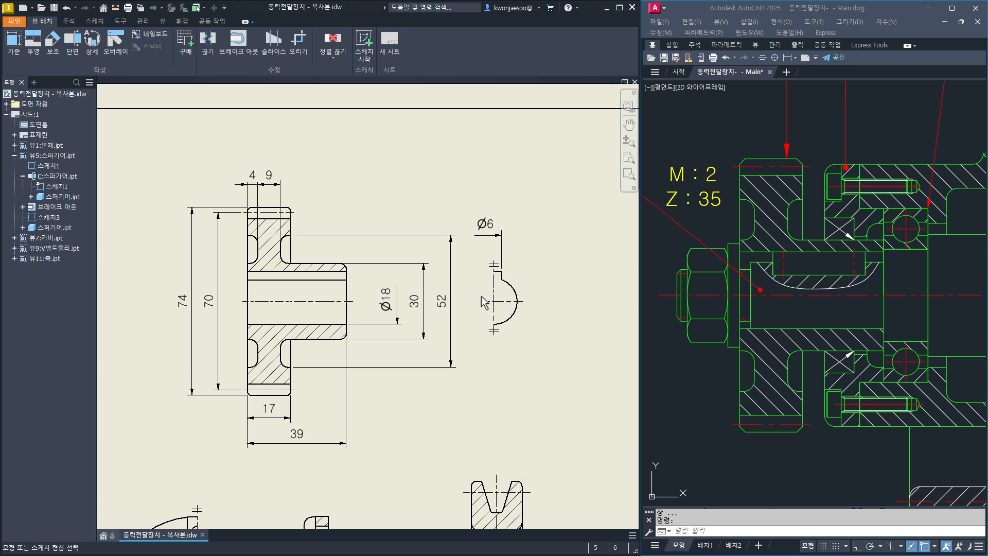
Dimension the height from the bore's lower edge to the keyway's top, placed to the left of the partial bore view.
left_click(500, 271)
left_click(476, 308)
key("Escape")
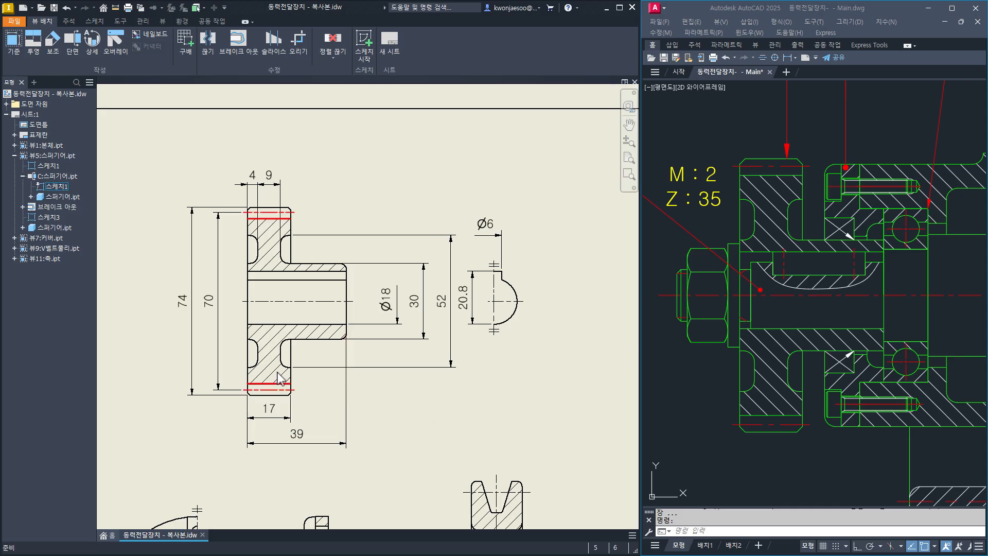
Add the prefix P.C.DØ to the gear's pitch diameter dimension.
double_click(214, 307)
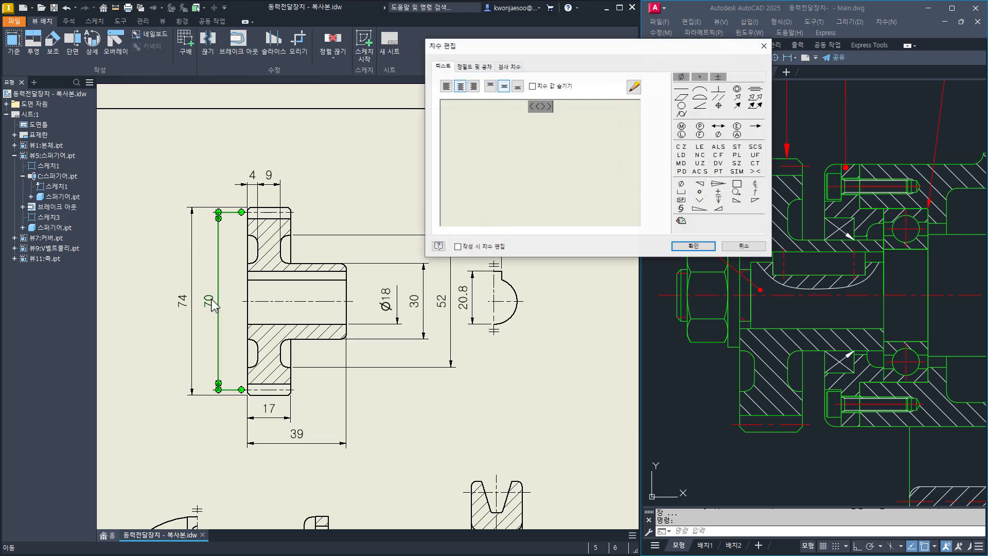
key("Home")
type("P.C.D")
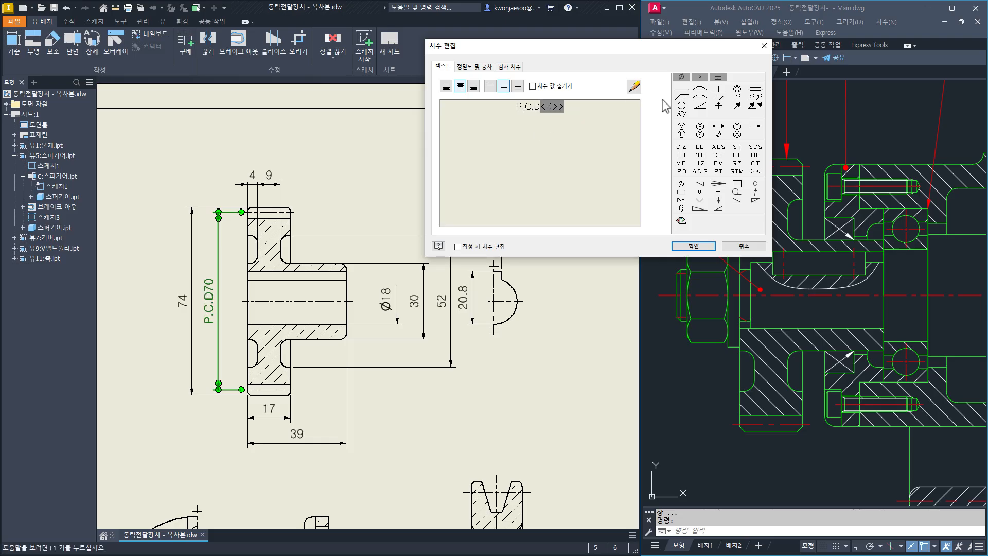
left_click(681, 76)
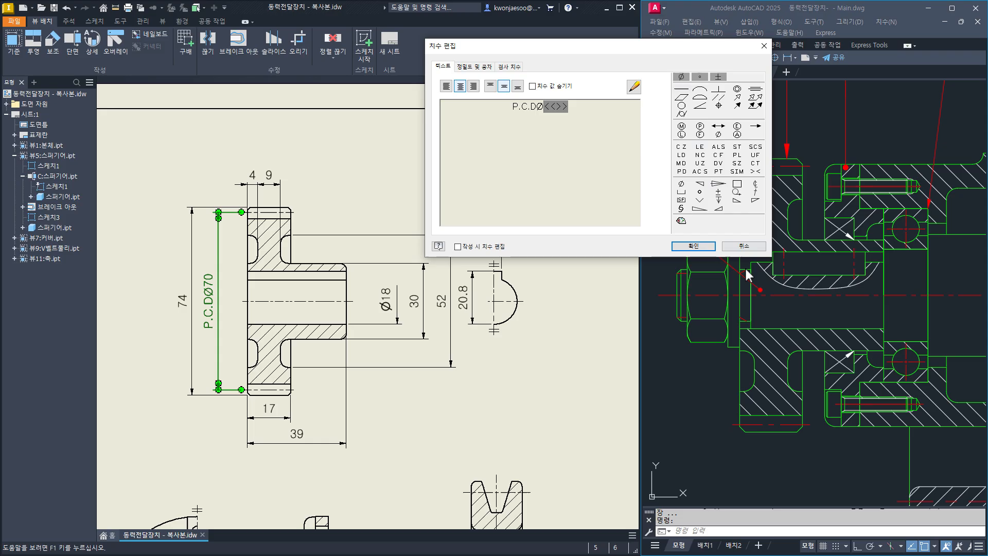
left_click(694, 246)
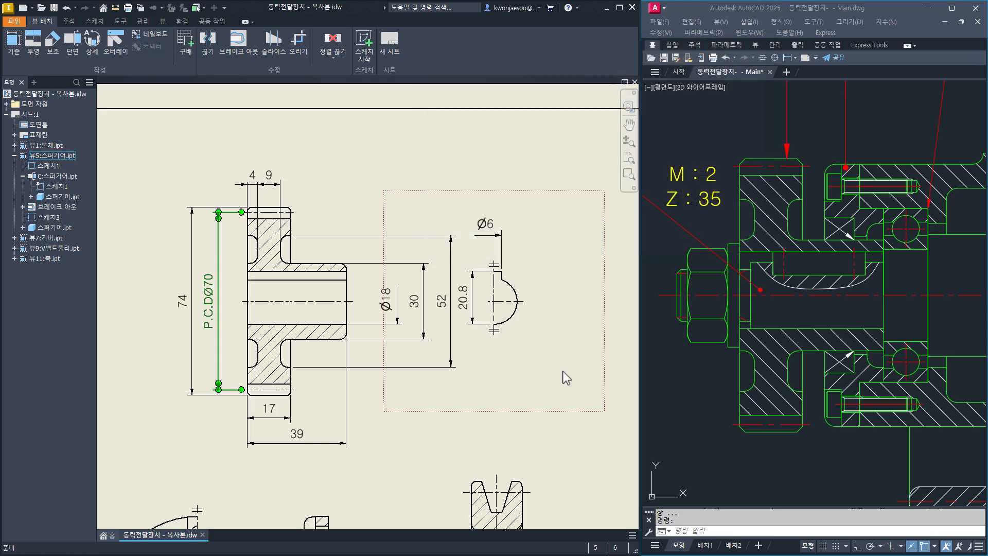
Add a diameter symbol in front of the gear's outside diameter dimension.
double_click(183, 308)
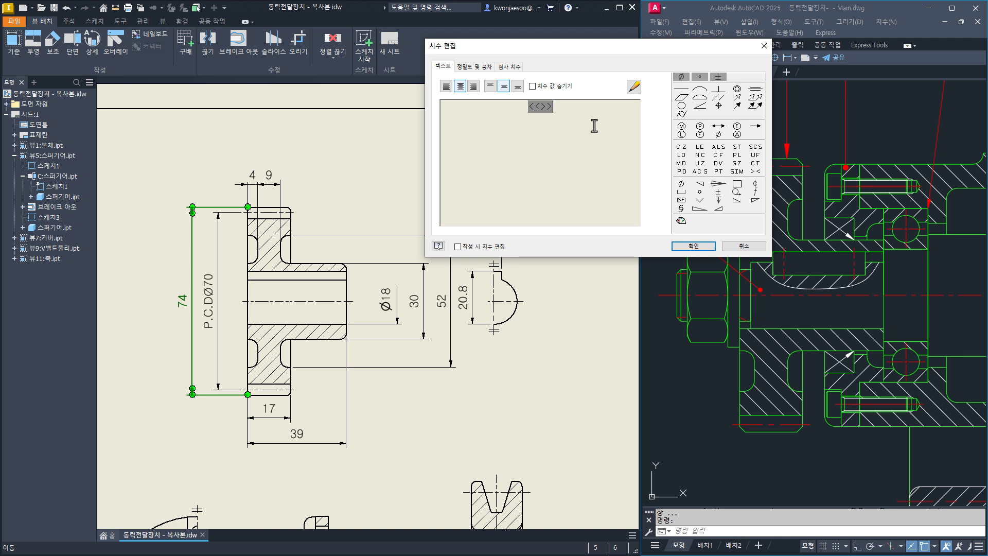
left_click(681, 77)
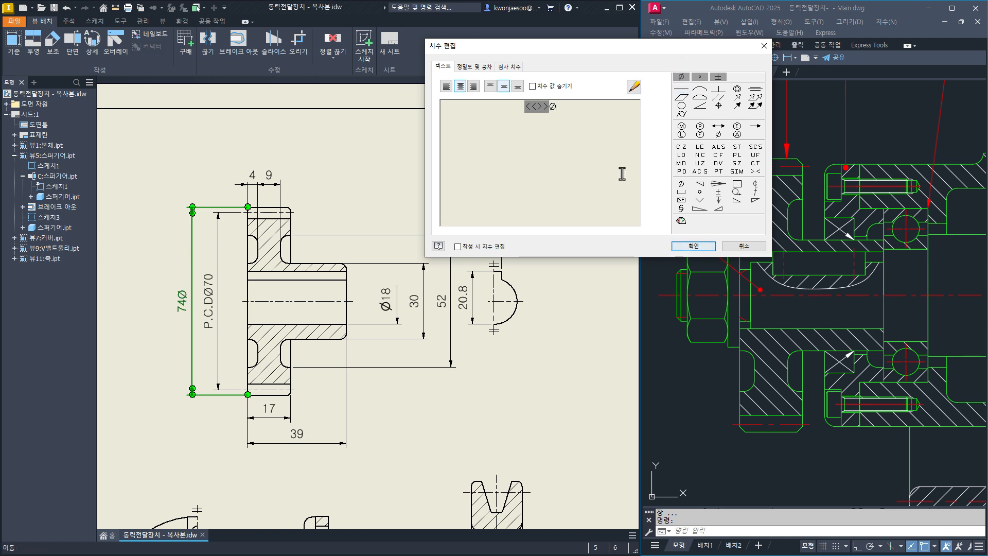
left_click(589, 106)
key("BackSpace")
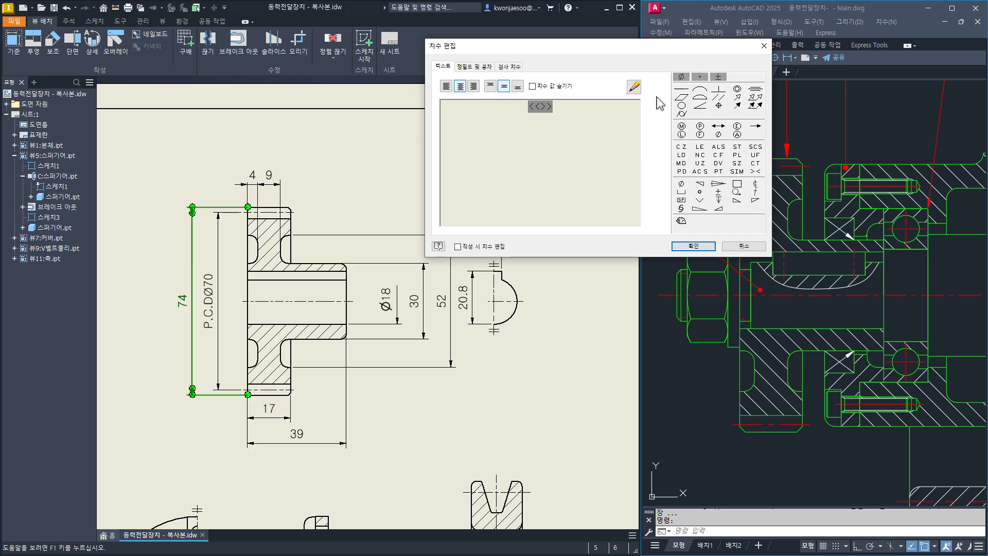
left_click(681, 77)
left_click(694, 246)
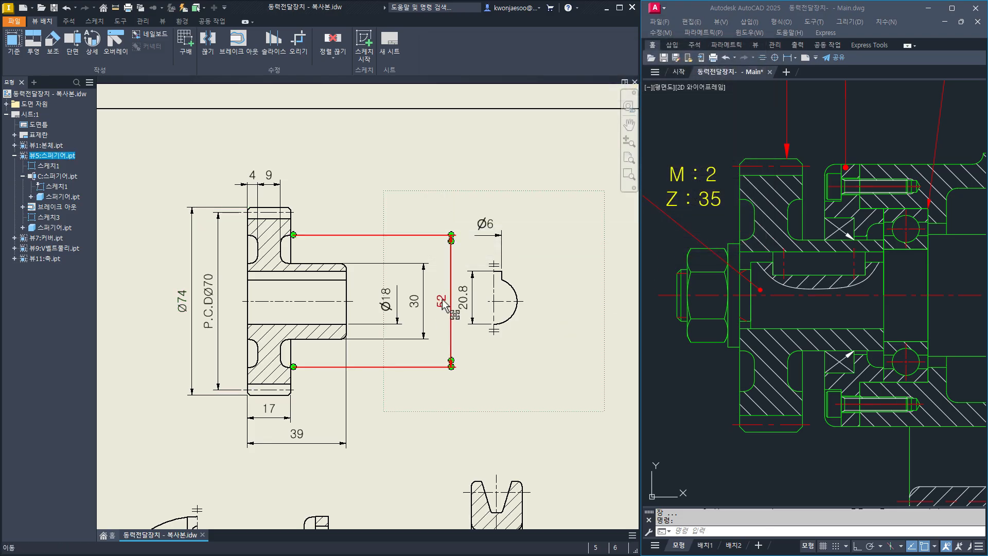
Copy the properties of the gear's outside diameter dimension to the web recess diameter dimension.
left_click(188, 308)
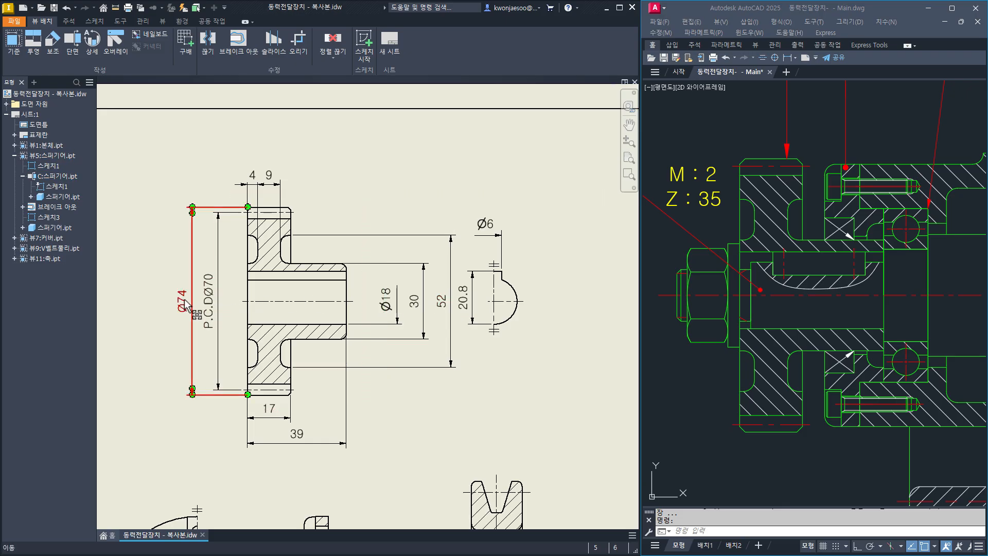
right_click(185, 300)
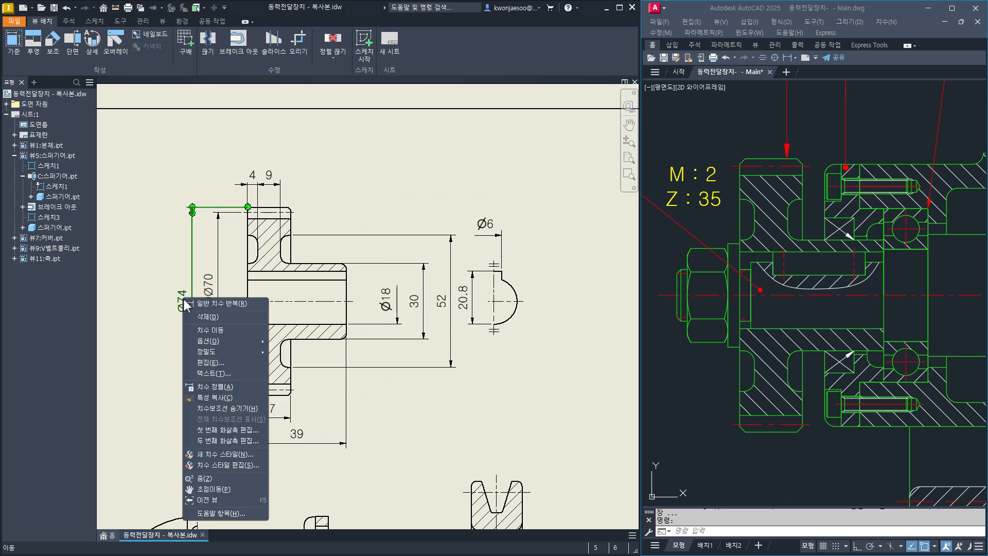
left_click(227, 399)
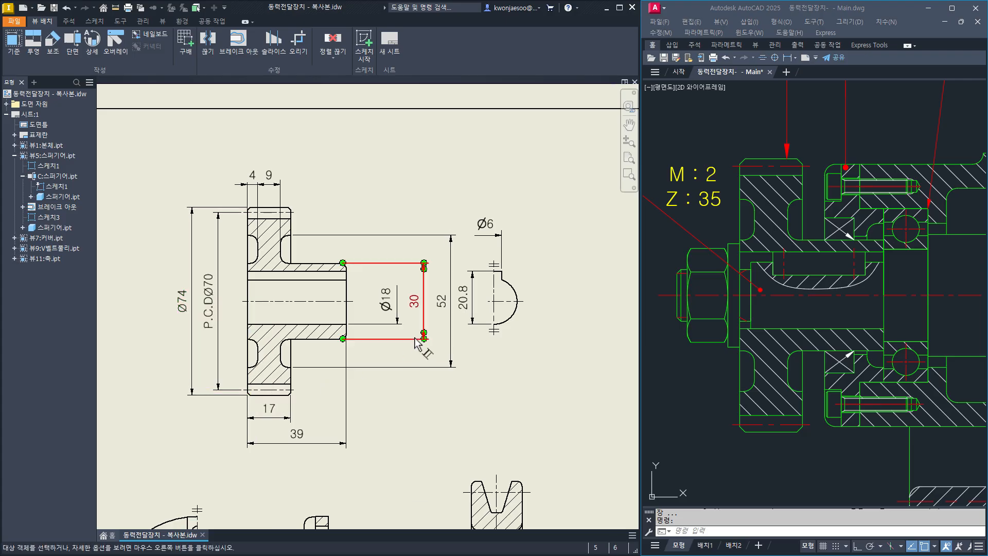
left_click(439, 307)
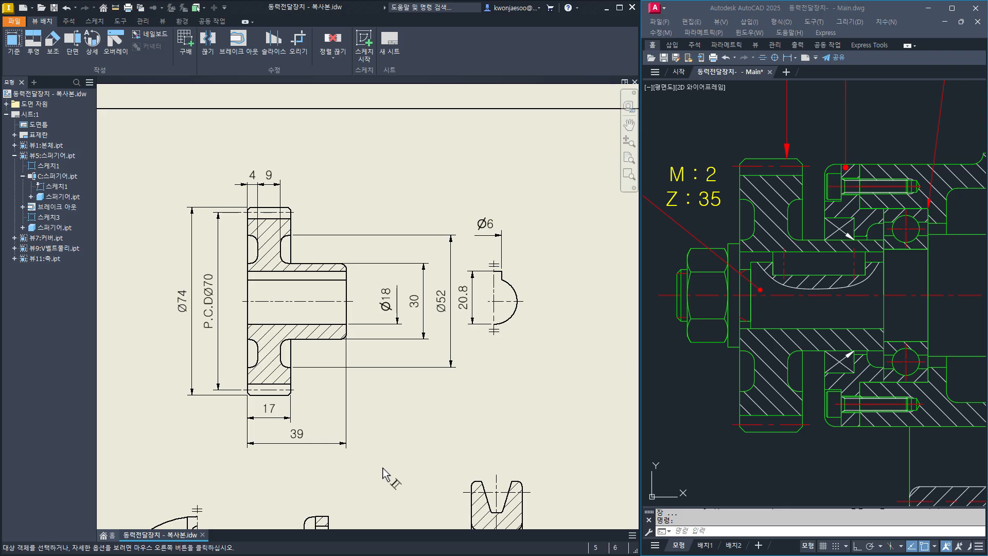
Arrange the face width and overall width dimensions at even spacing below the gear section view.
left_click_drag(366, 474, 223, 418)
right_click(224, 426)
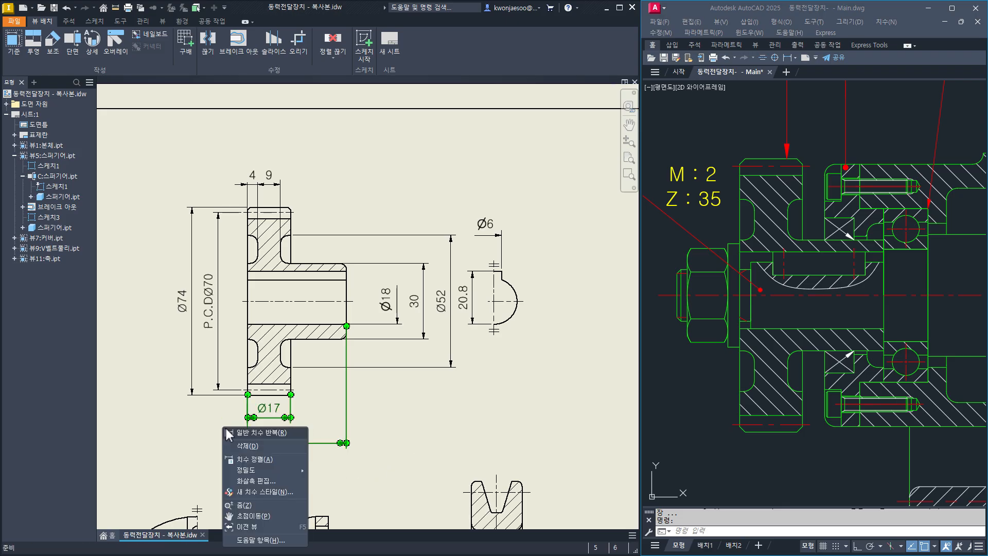
left_click(264, 458)
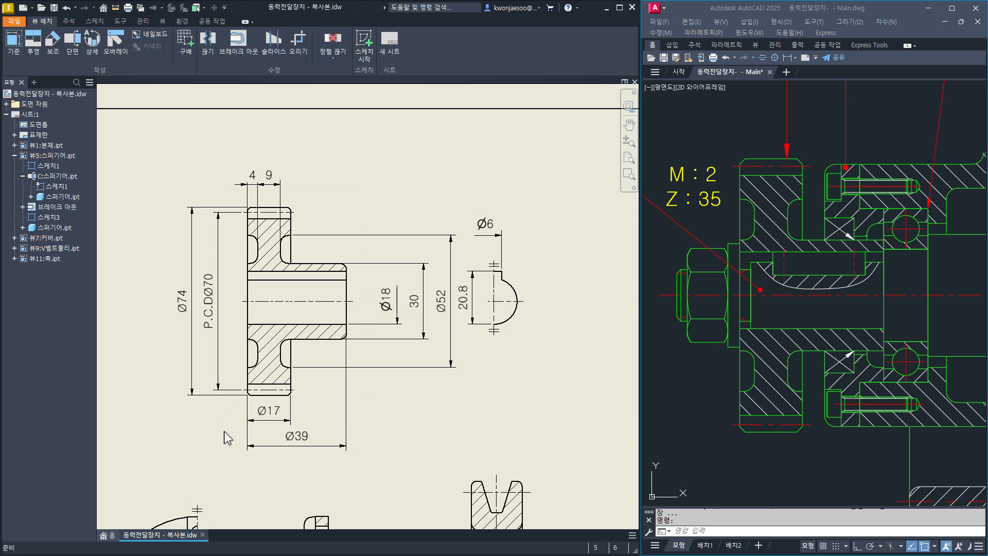
Arrange the outside diameter and pitch diameter dimensions at even spacing to the left of the gear section view.
left_click_drag(223, 434, 152, 359)
right_click(149, 339)
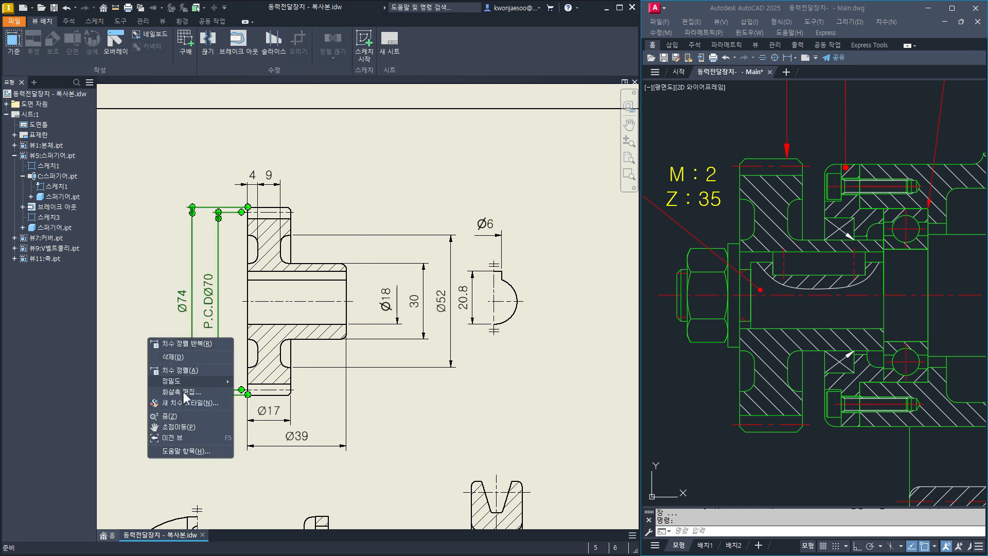
left_click(186, 374)
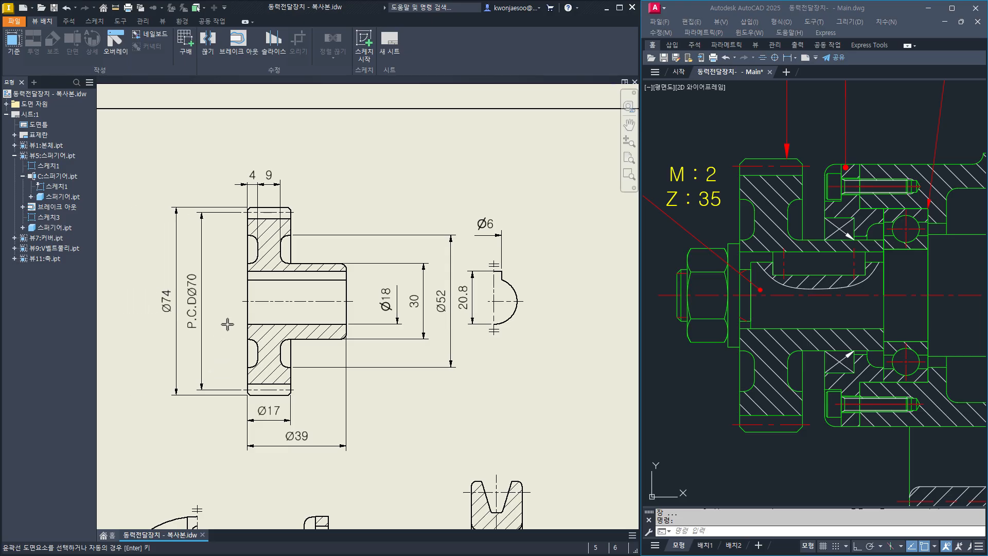
key("Escape")
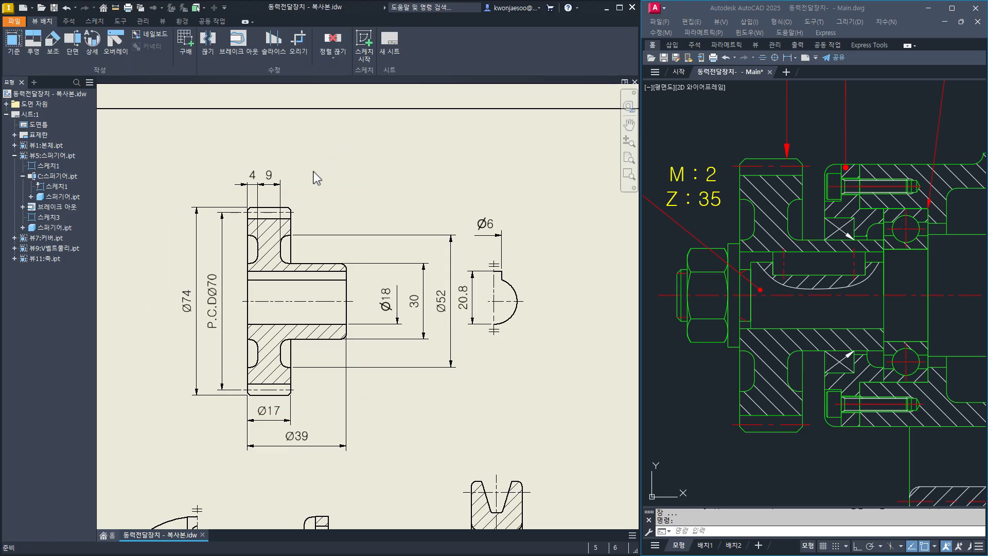
Arrange the recess depth and web thickness dimensions above the gear section view, using the gear's top edge as reference.
left_click(217, 188)
right_click(232, 147)
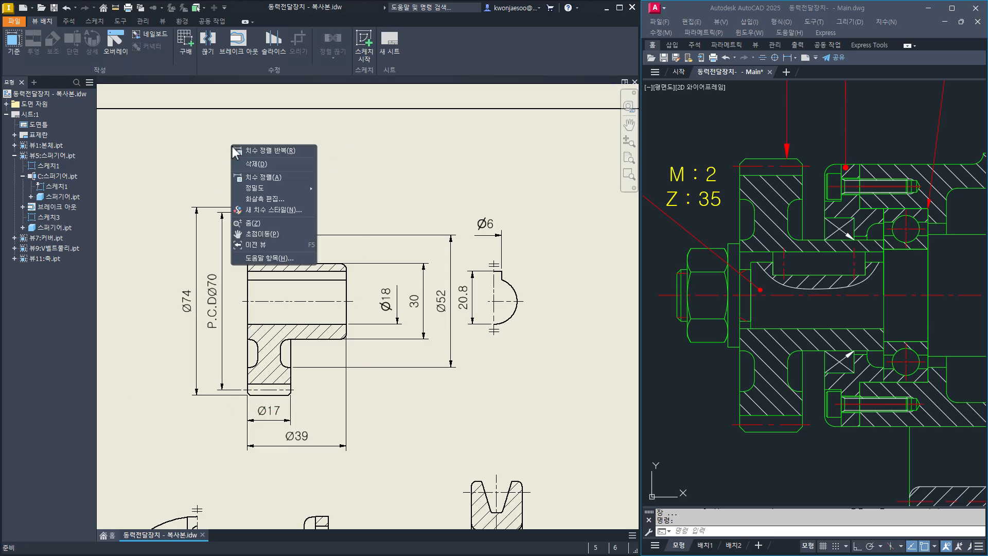
left_click(257, 180)
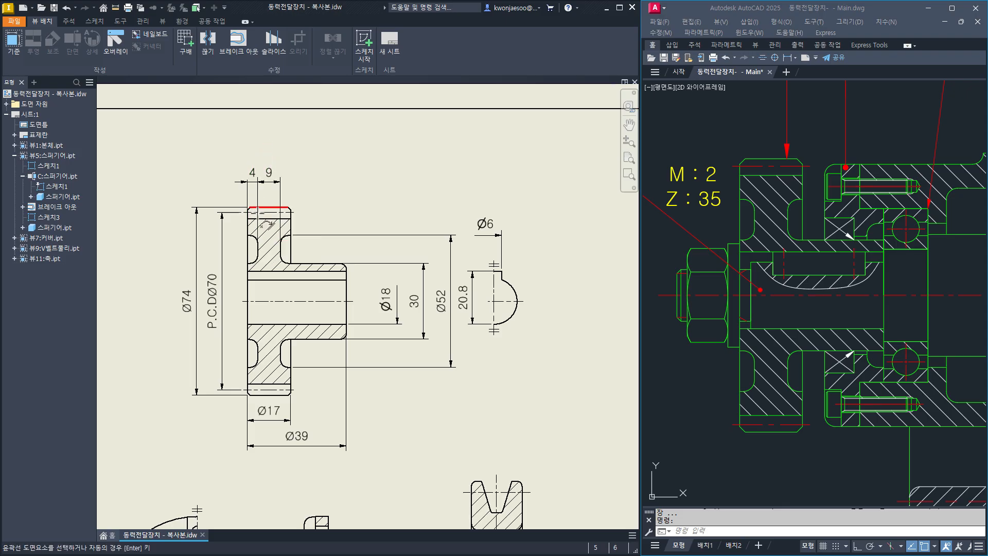
left_click(269, 207)
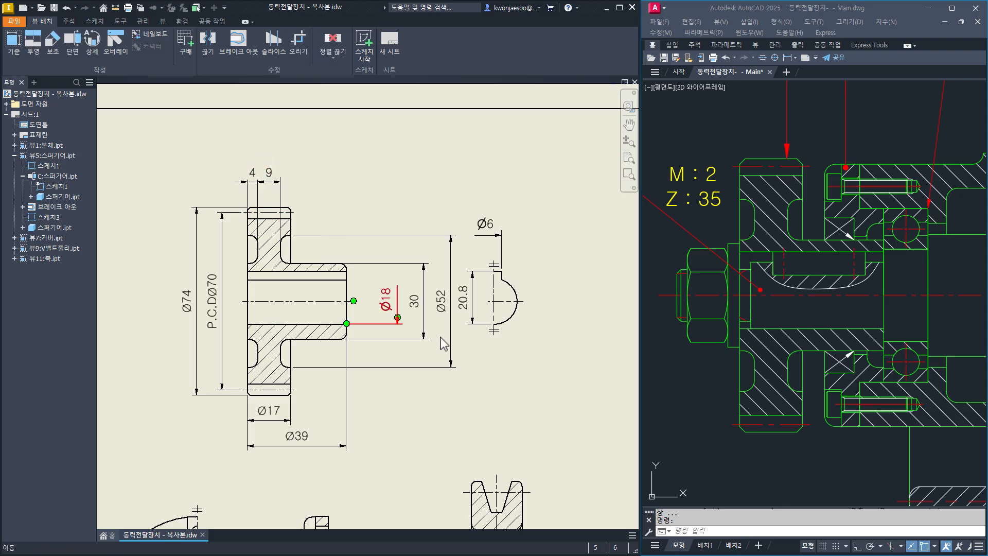
Arrange the bore, hub and web recess diameter dimensions at even spacing to the right of the gear section view.
left_click_drag(405, 420, 366, 221)
right_click(375, 156)
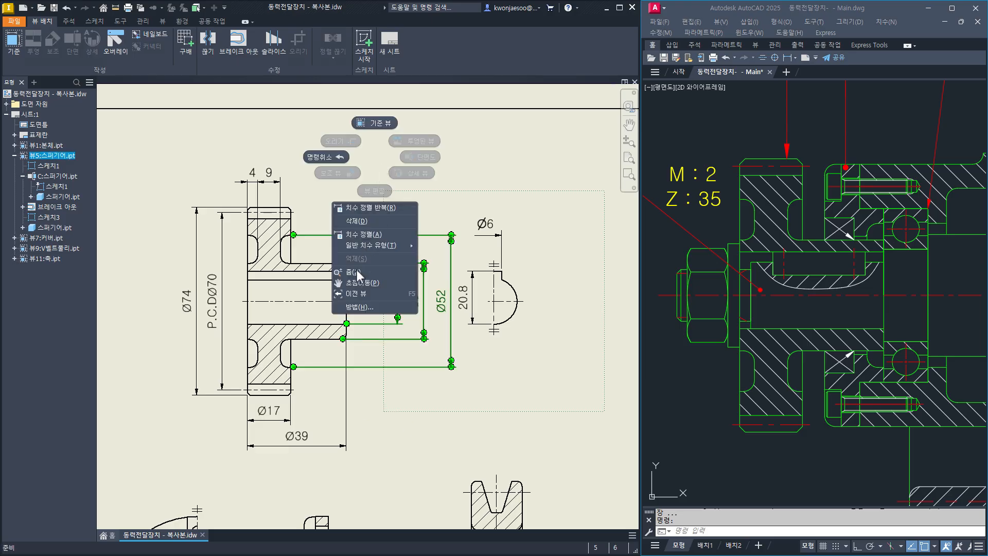
left_click(363, 237)
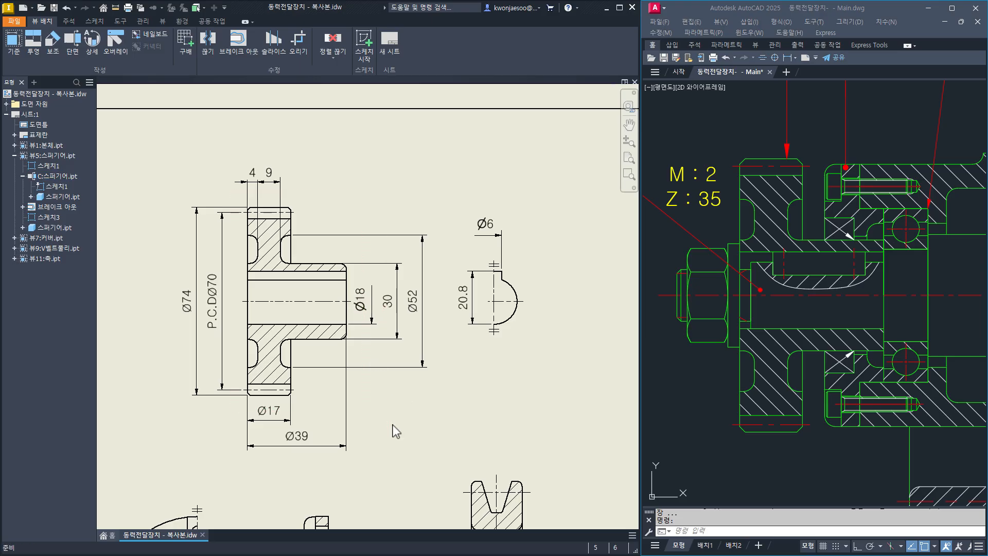
Align the keyway width and keyway height dimensions at standard spacing from the keyway profile view's outline.
right_click(482, 227)
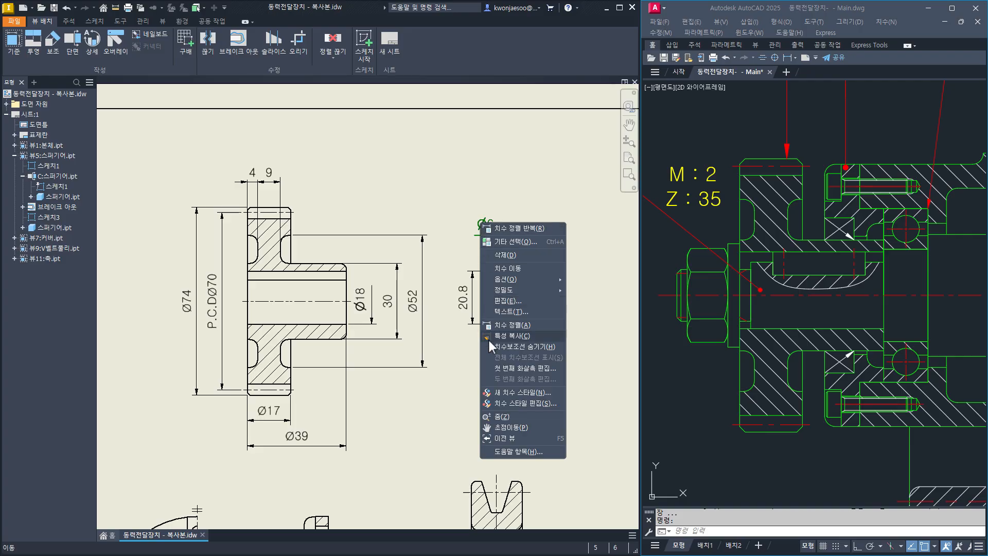
left_click(505, 330)
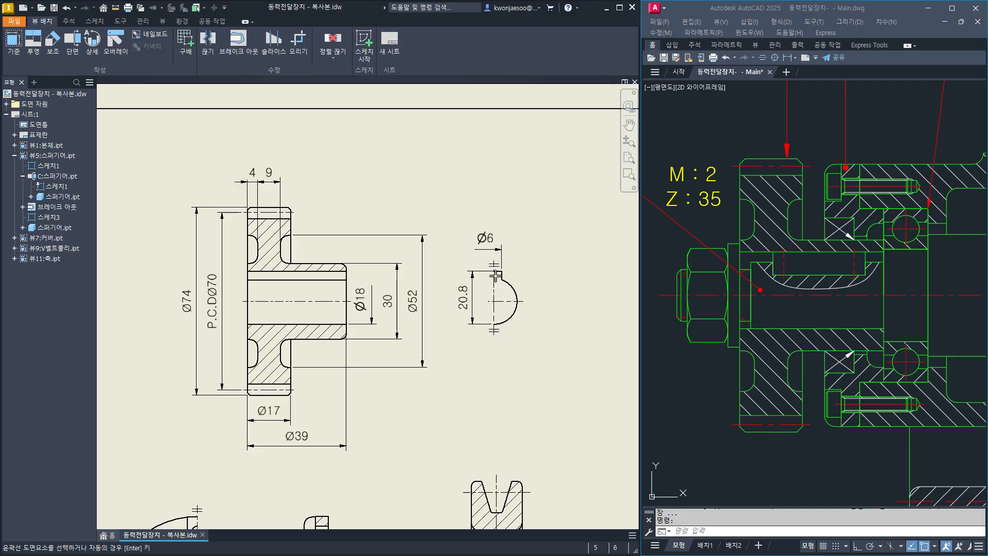
right_click(465, 305)
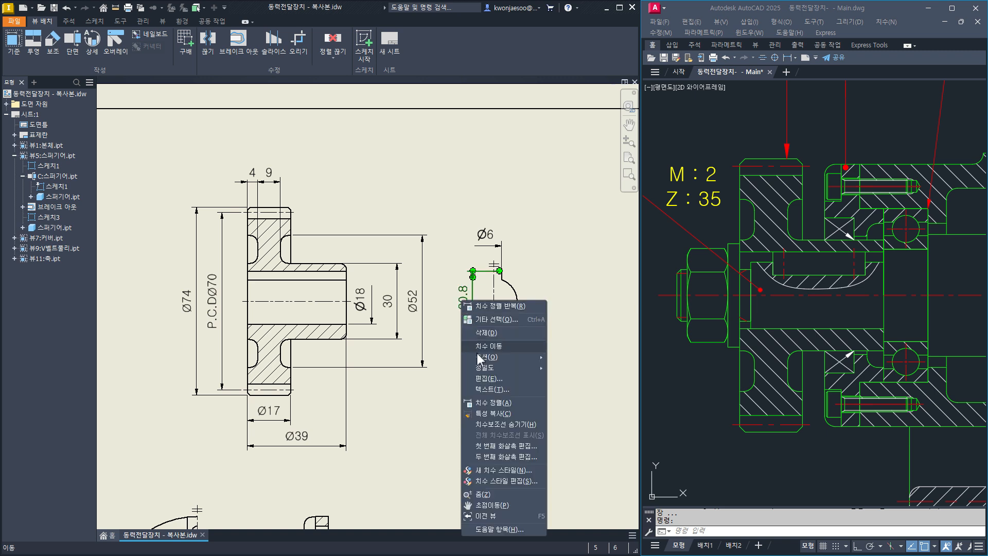
left_click(480, 383)
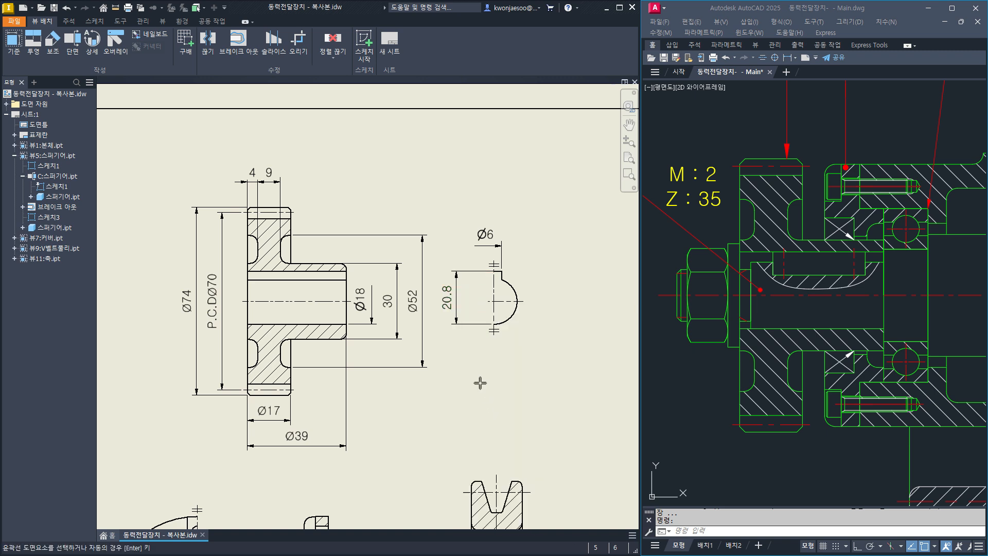
left_click(498, 324)
left_click(476, 349)
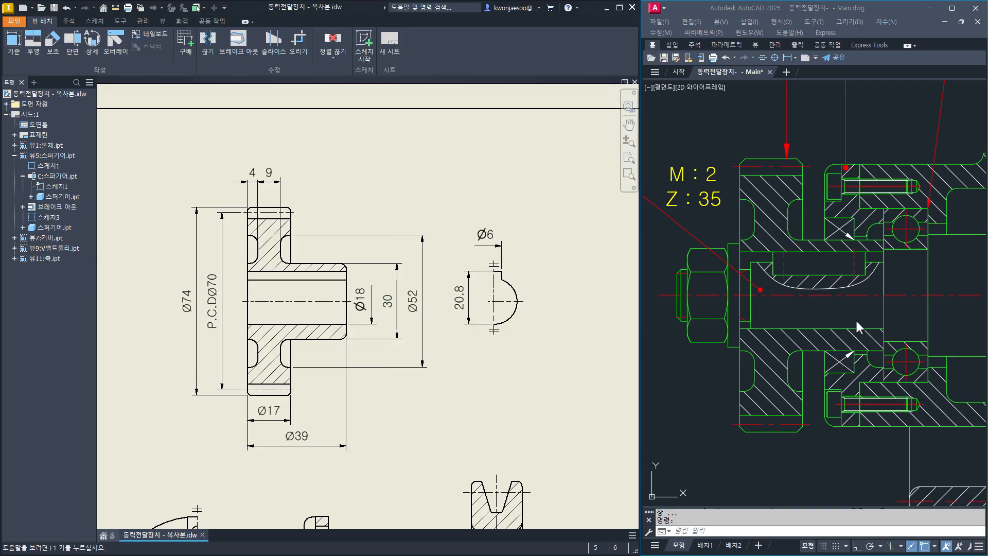
In the AutoCAD assembly drawing, add horizontal linear dimensions from the gear hub's end to the oil seal and across the seal's width.
left_click(796, 58)
left_click(805, 74)
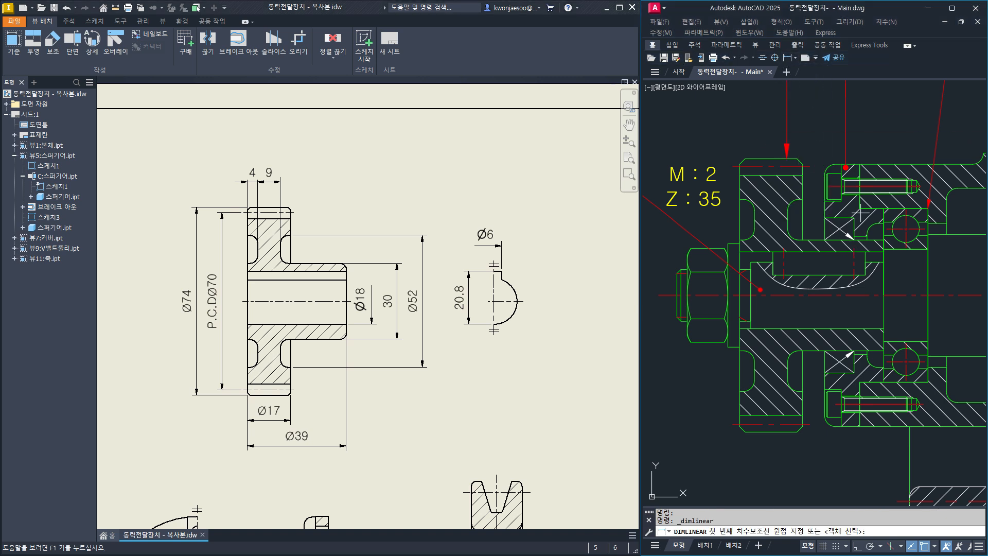
left_click(885, 258)
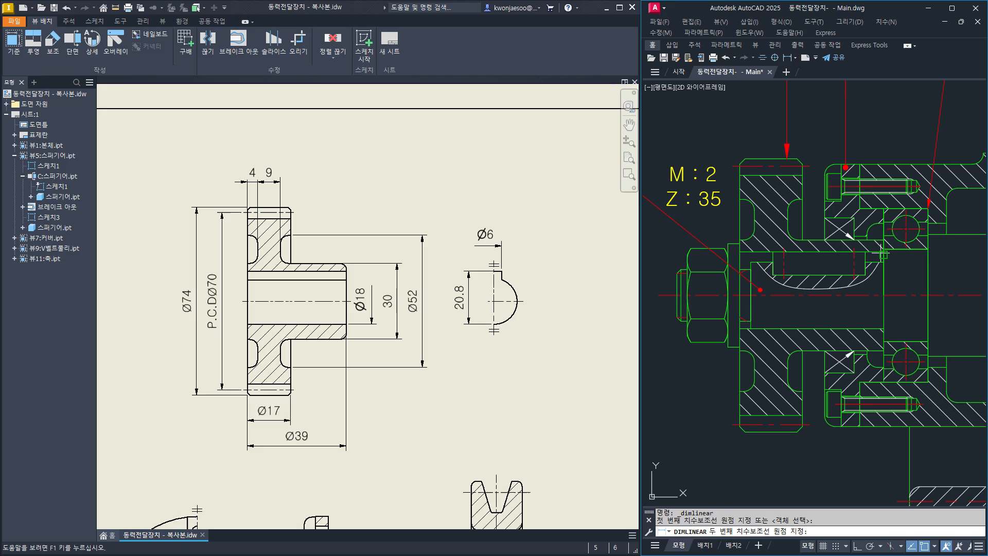
left_click(855, 218)
left_click(870, 147)
key("Return")
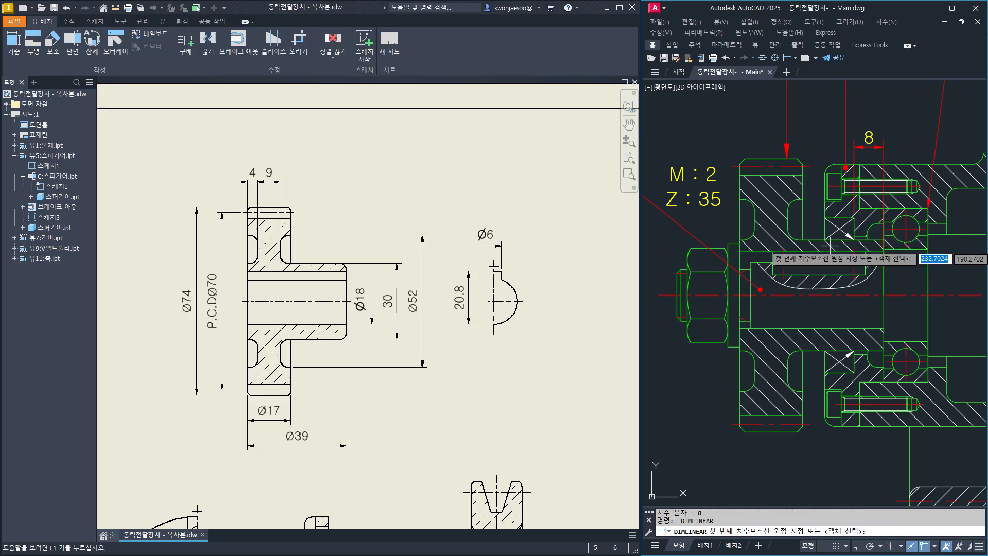
left_click(825, 240)
left_click(855, 239)
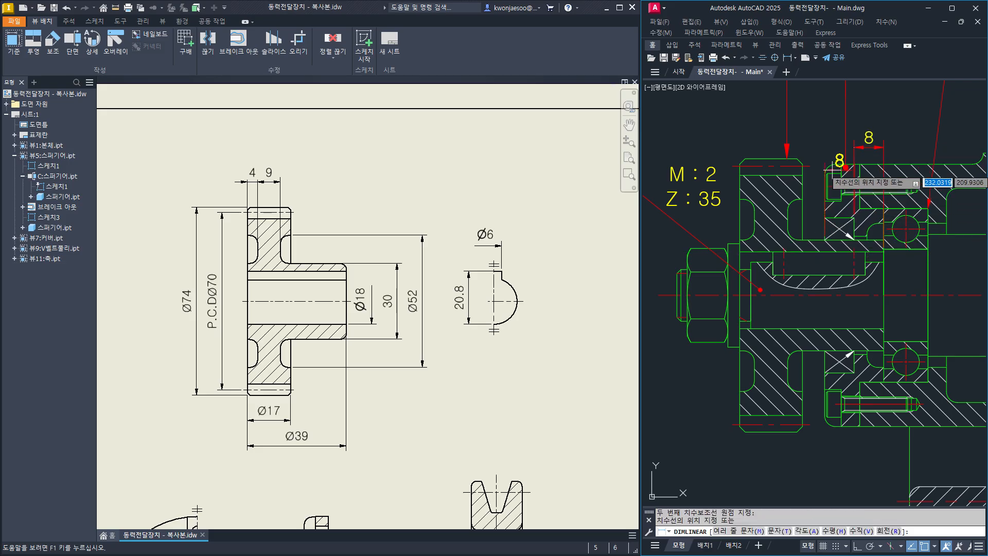
left_click(837, 147)
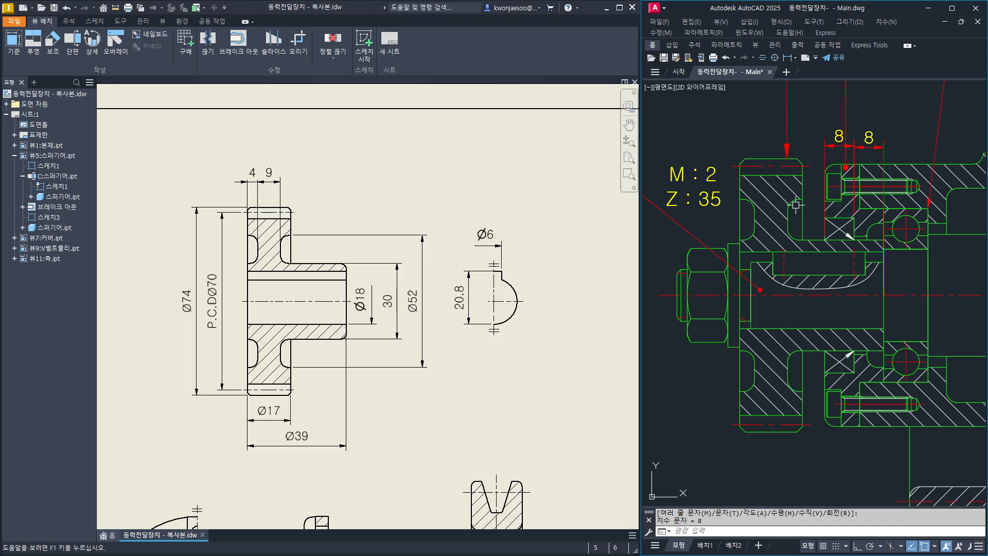
key("Escape")
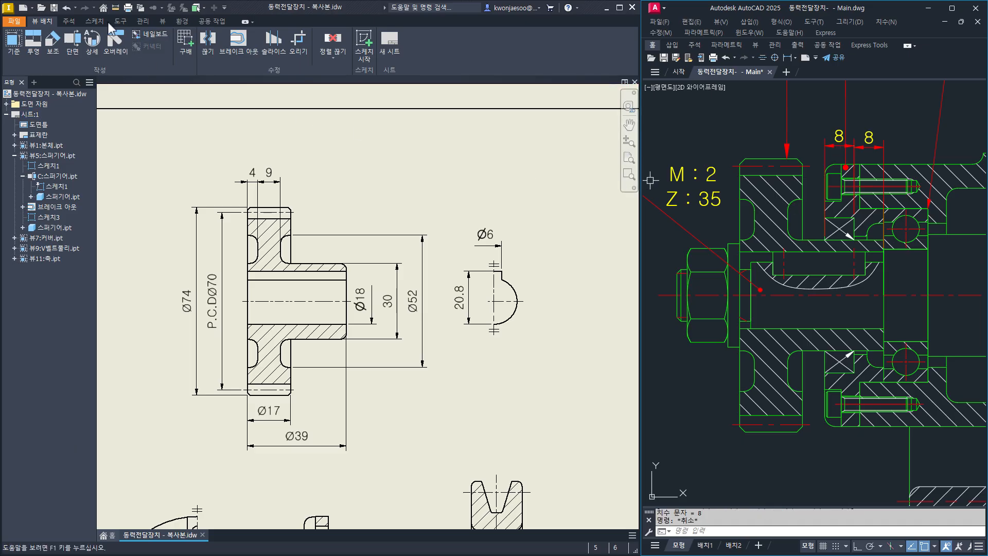
In Inventor, sketch a horizontal line about 7 mm long just above the hub in the gear section view.
left_click(94, 22)
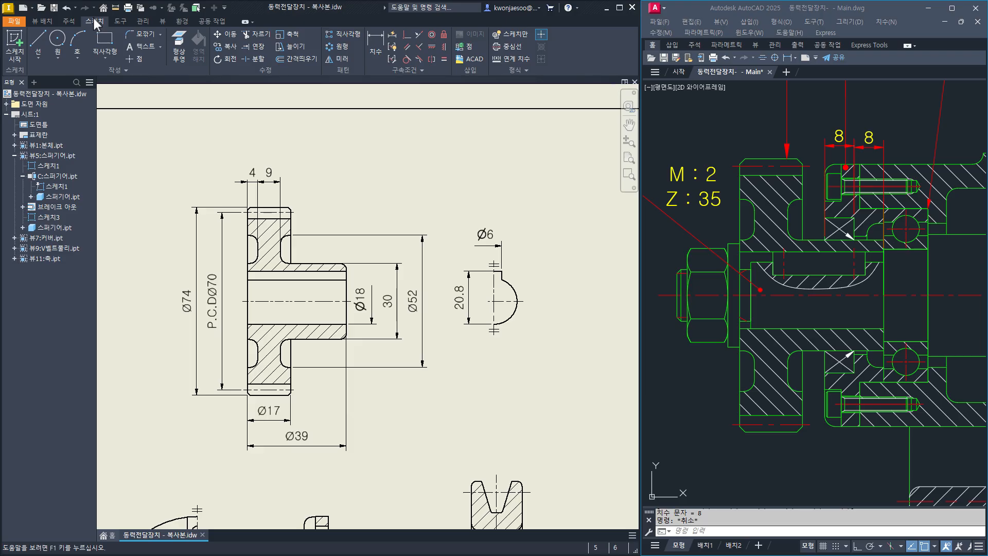
left_click(35, 41)
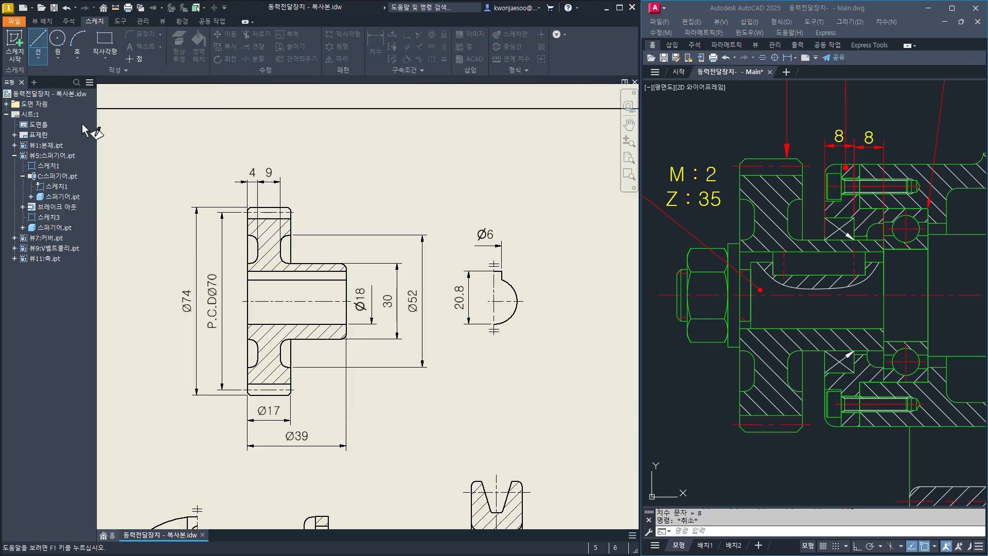
left_click(328, 320)
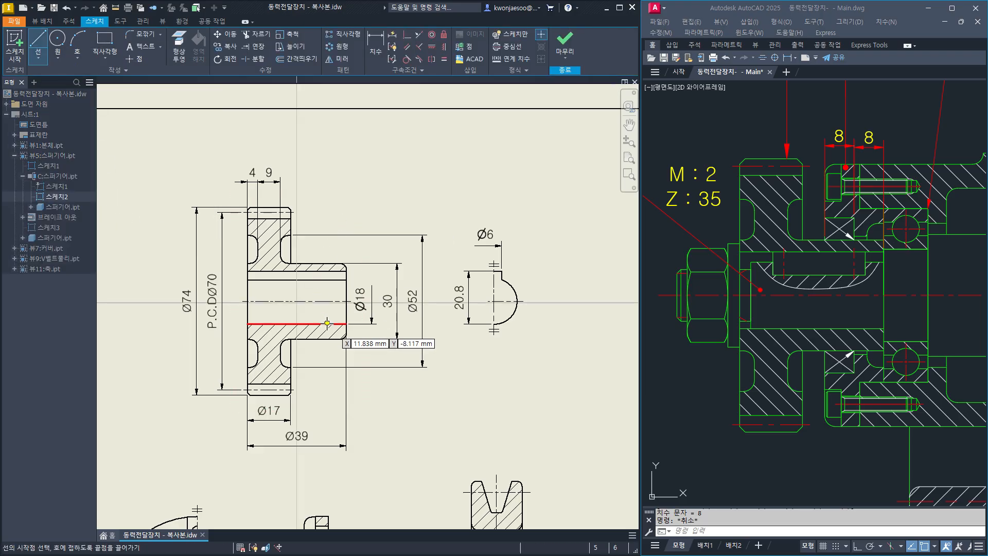
scroll(327, 323, "up", 5)
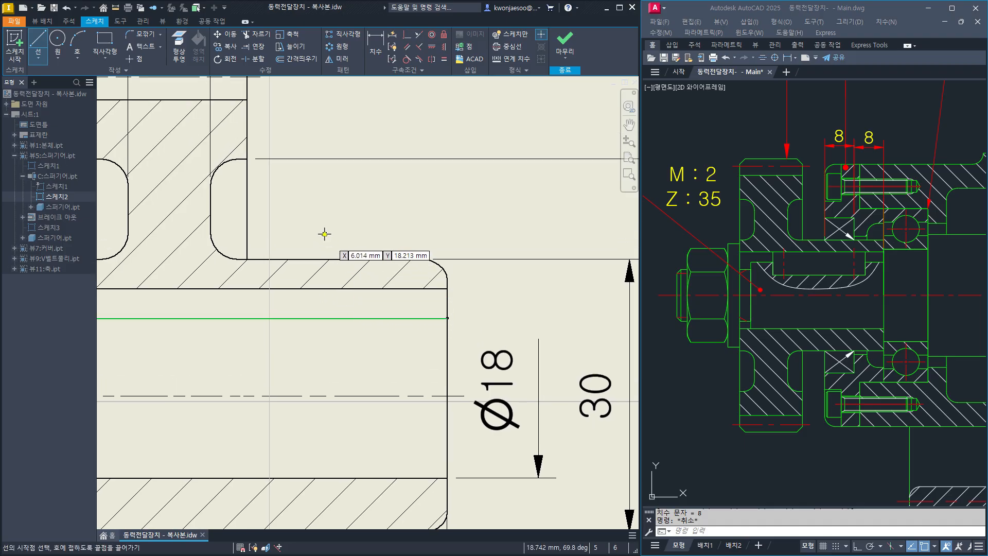
left_click(311, 242)
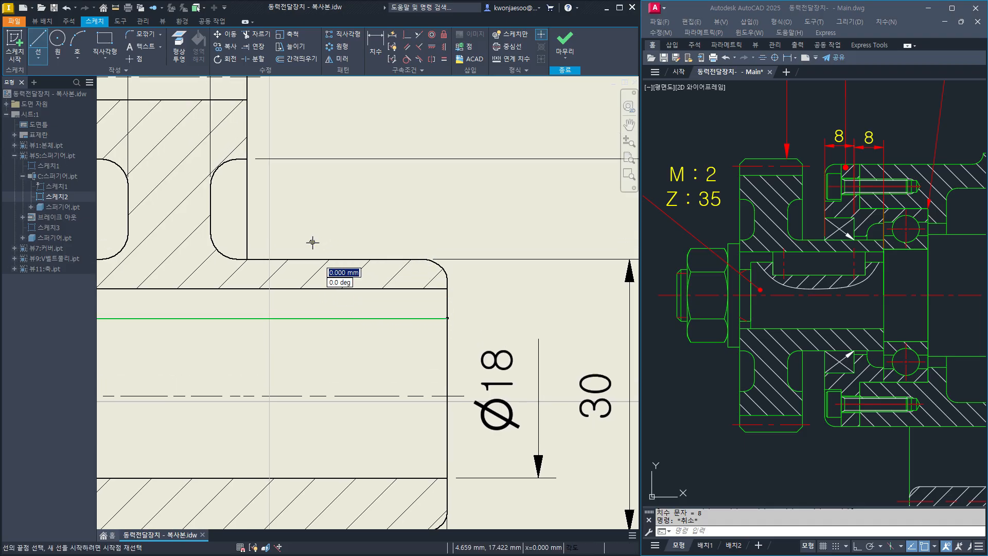
left_click(377, 241)
Dimension the sketched line to start 8 mm from the hub's right end face and to be 8 mm long.
left_click(376, 46)
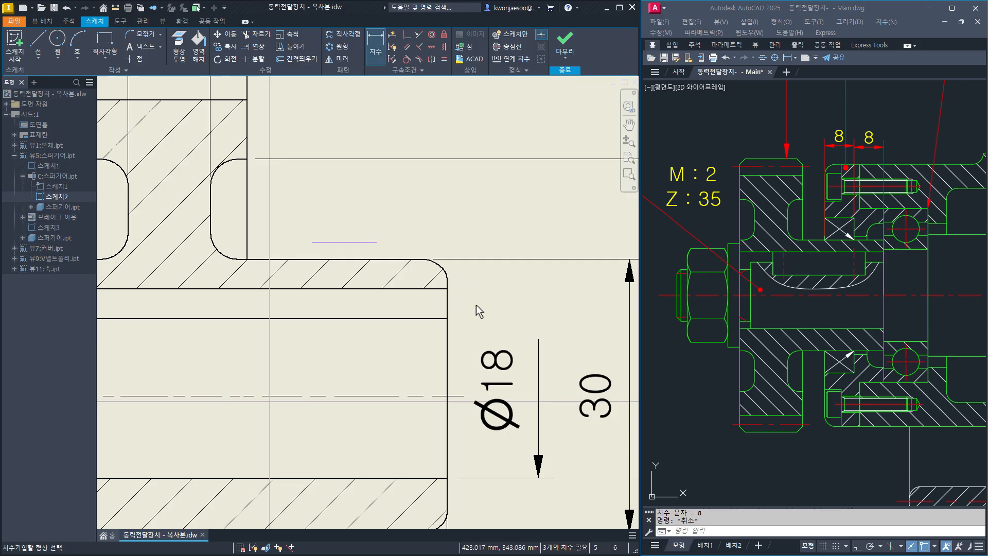
left_click(447, 306)
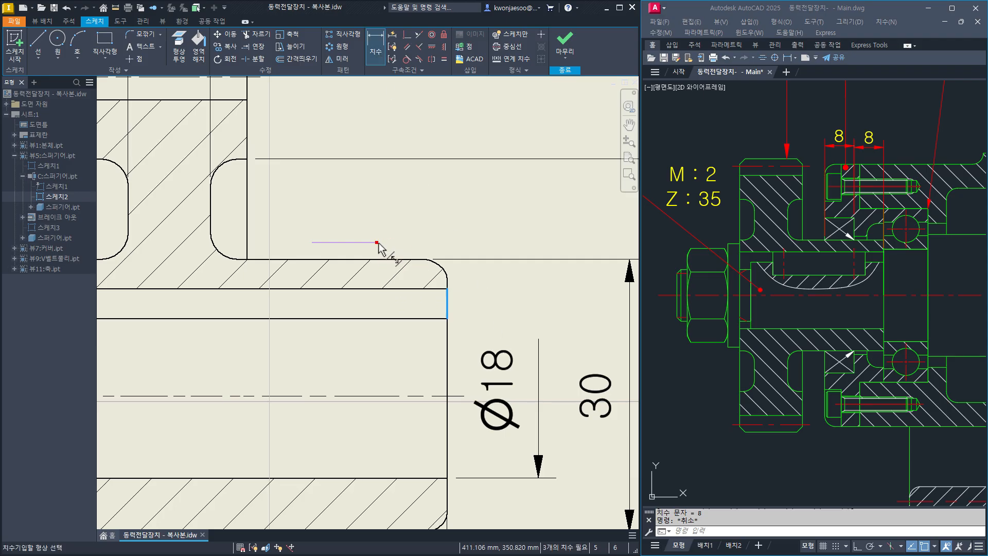
left_click(377, 242)
left_click(411, 216)
type("8")
key("Return")
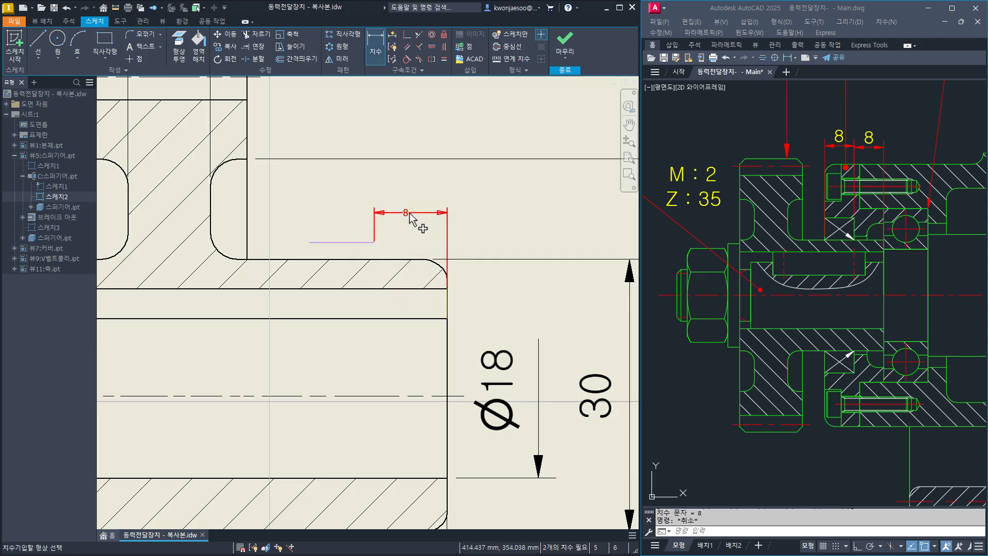
left_click(342, 242)
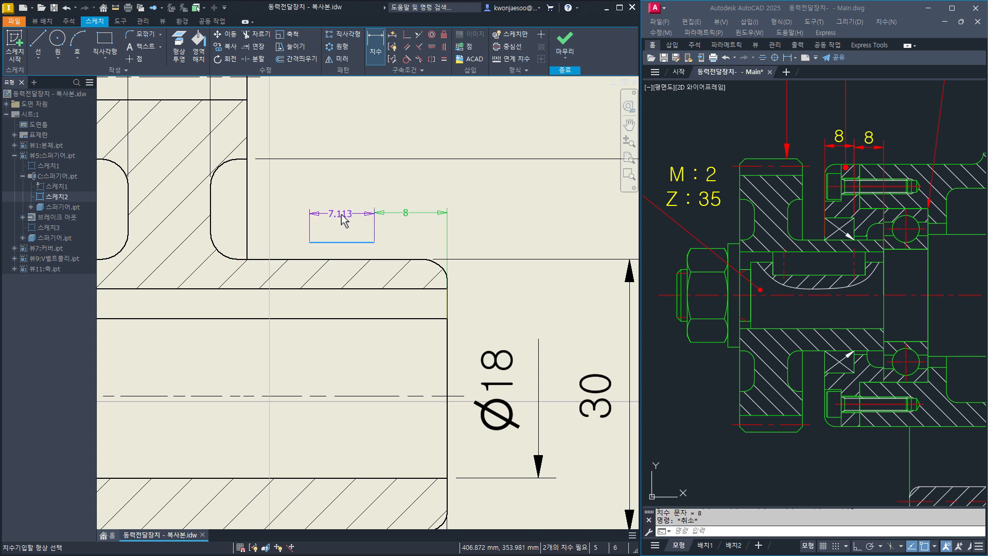
left_click(342, 218)
type("8")
key("Return")
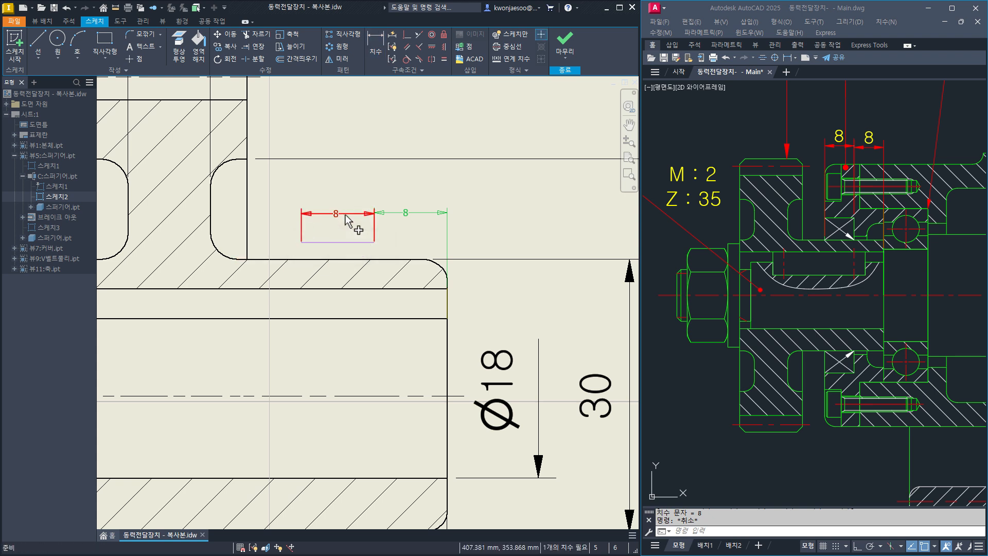
Set the gap between the sketched line and the hub's upper edge to 1 mm.
key("d")
left_click(381, 259)
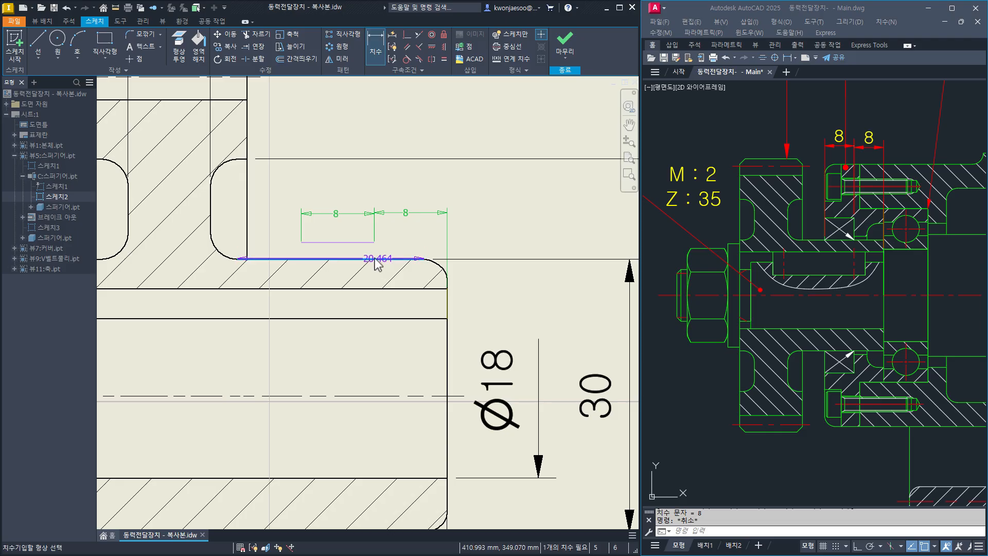
left_click(355, 242)
left_click(404, 242)
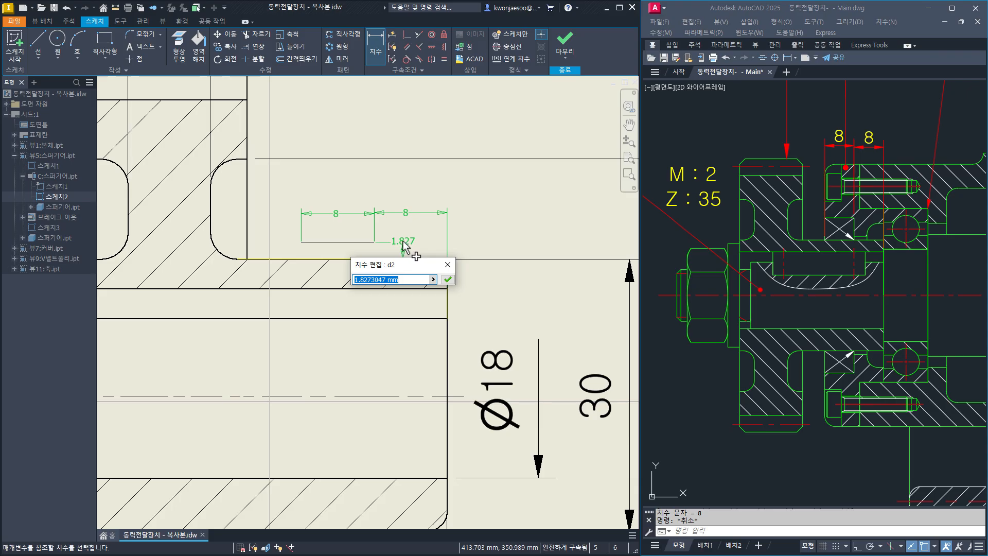
type("1")
key("Return")
key("Escape")
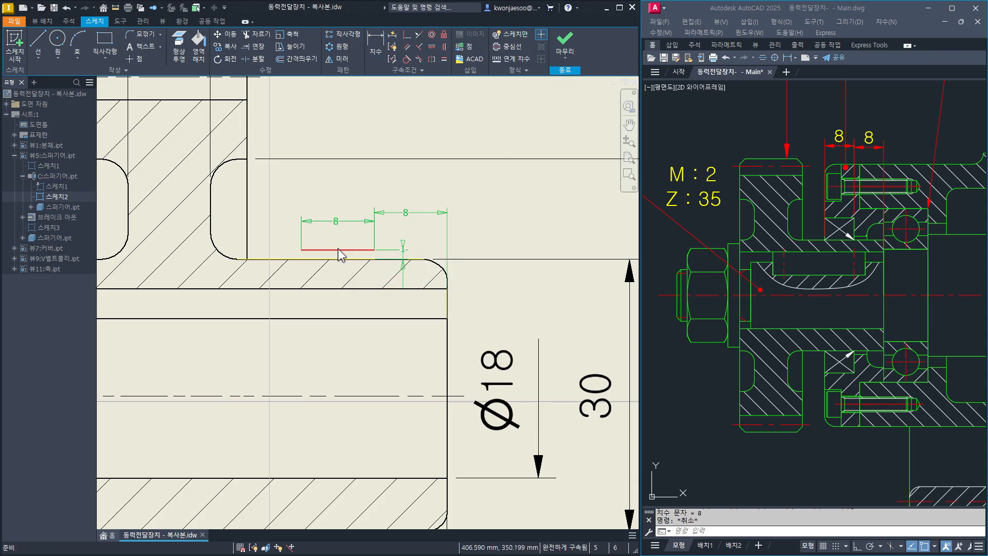
Give the sketched line a continuous line type with a 0.70 mm line weight, and finish the sketch.
right_click(364, 254)
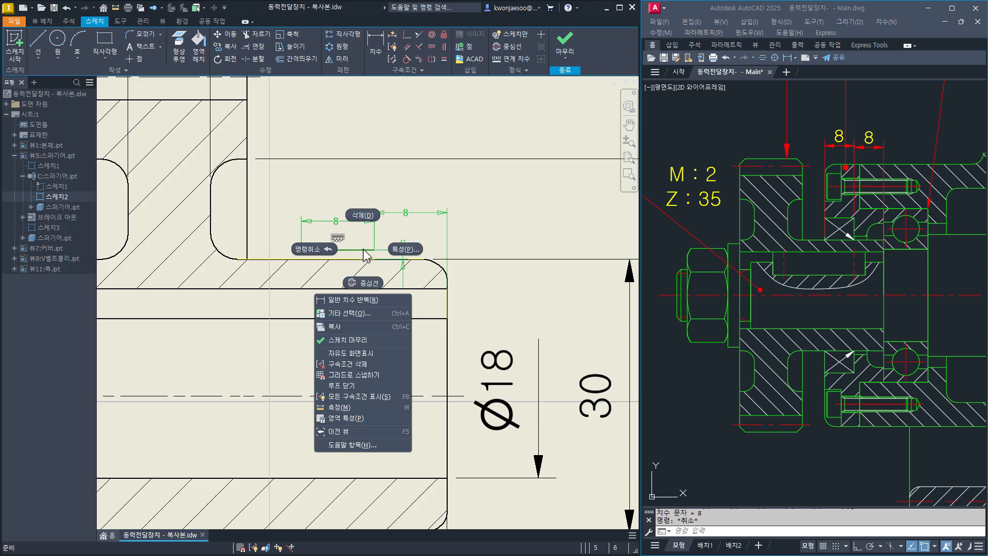
left_click(399, 254)
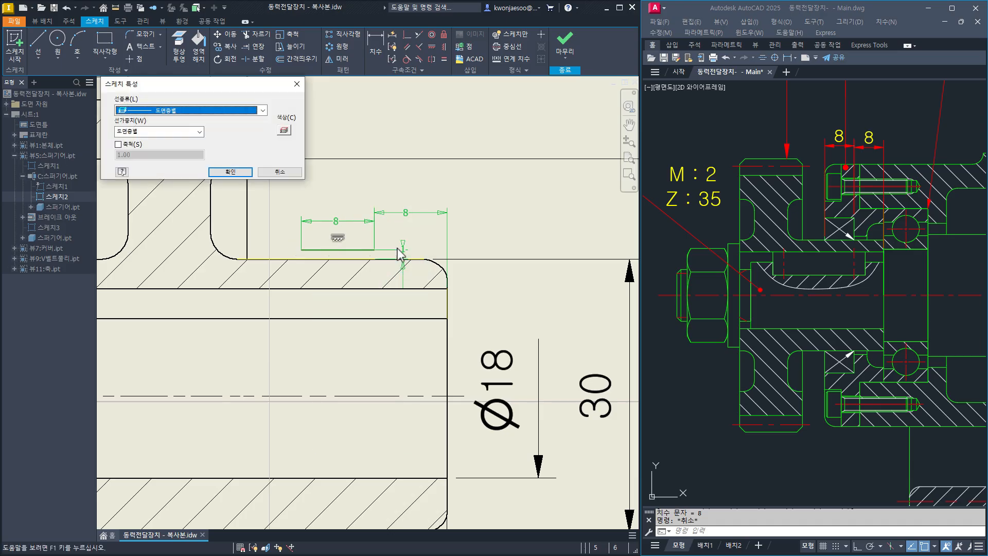
left_click(263, 111)
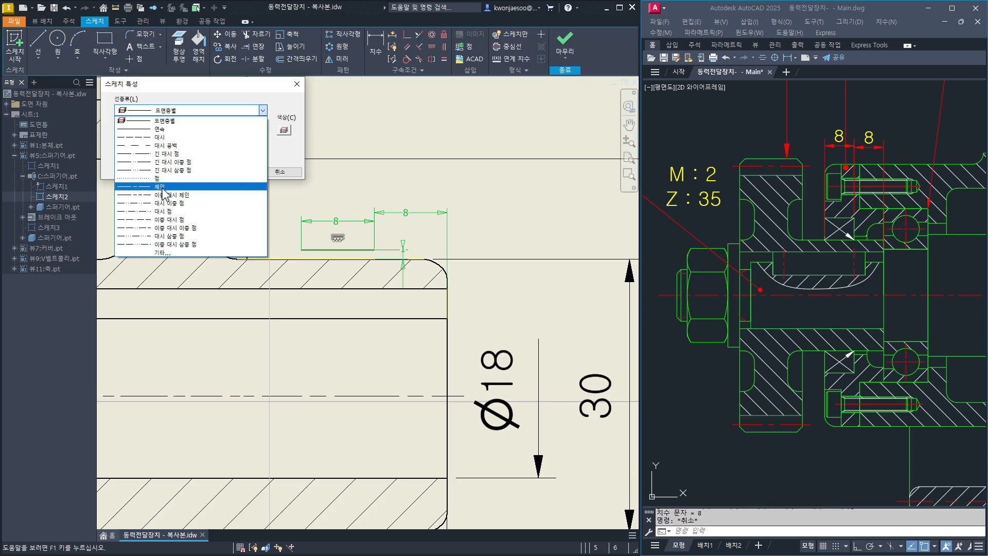
left_click(162, 132)
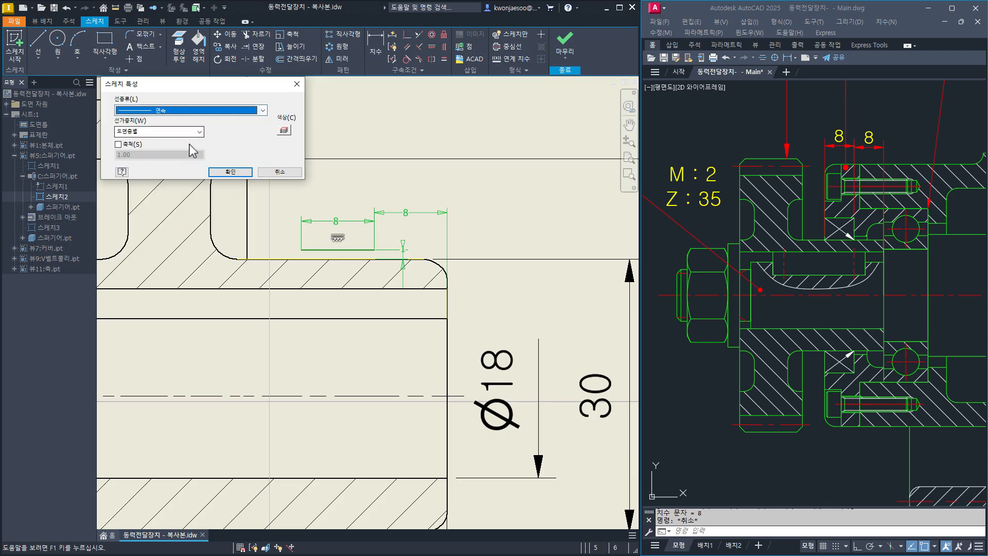
left_click(200, 133)
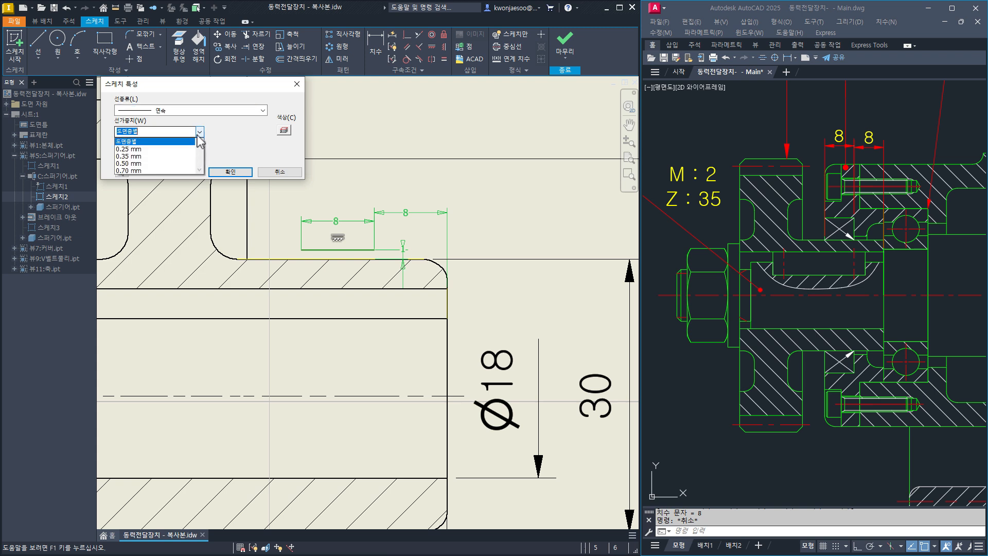
left_click(133, 172)
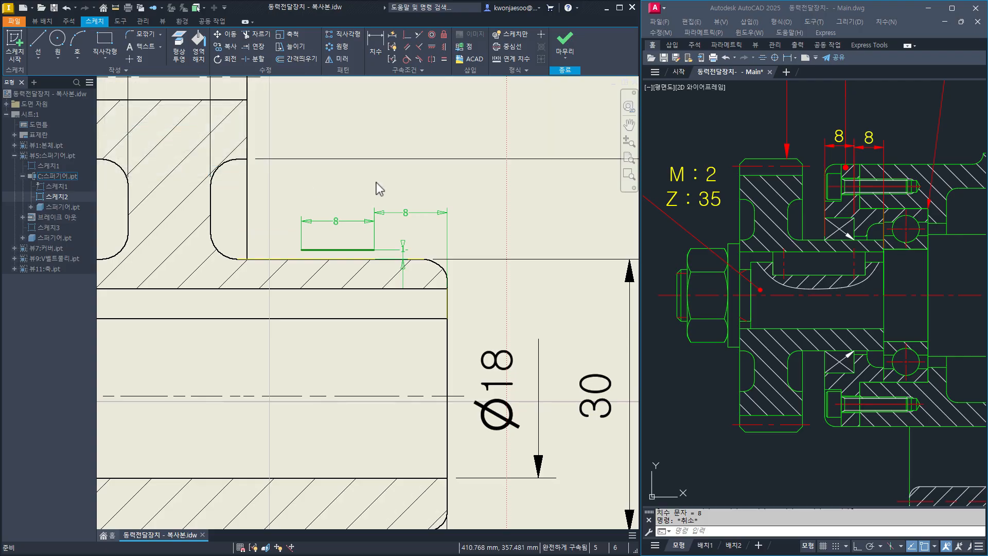
left_click(571, 41)
Dimension the distance from the hub's right end face to the seal contact line, and the line's length, aligned above the hub.
scroll(353, 337, "down", 4)
scroll(351, 340, "up", 4)
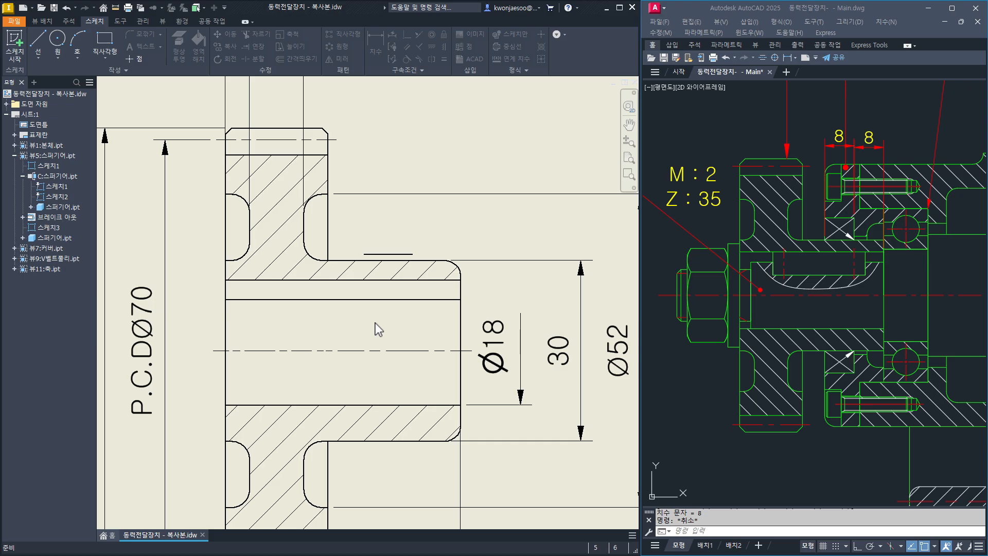
key("d")
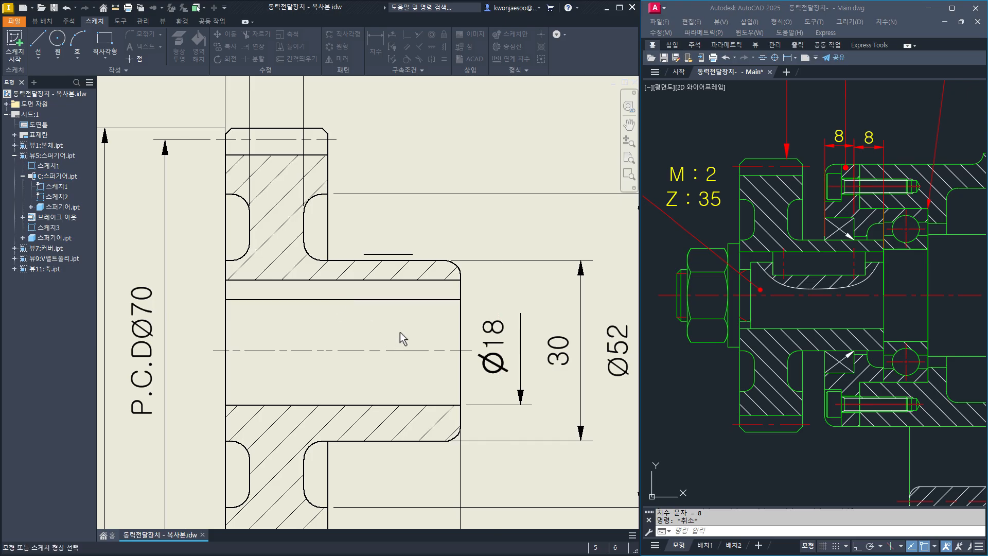
left_click(460, 319)
left_click(407, 254)
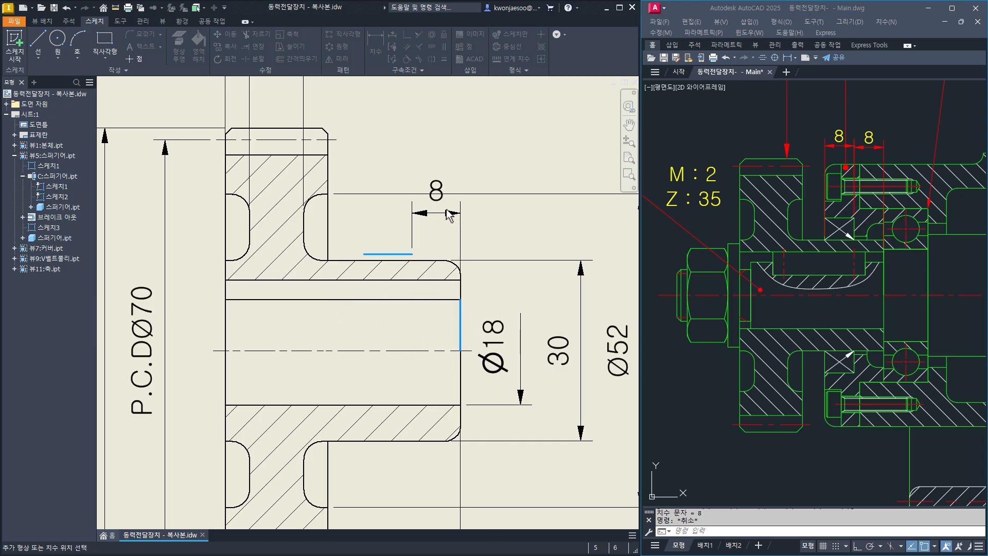
left_click(451, 172)
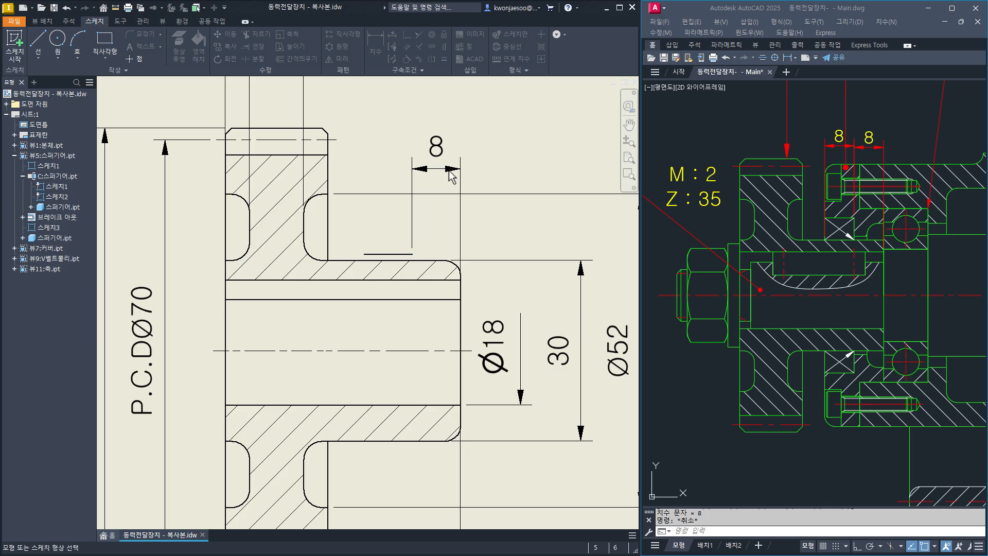
left_click(379, 254)
left_click(402, 174)
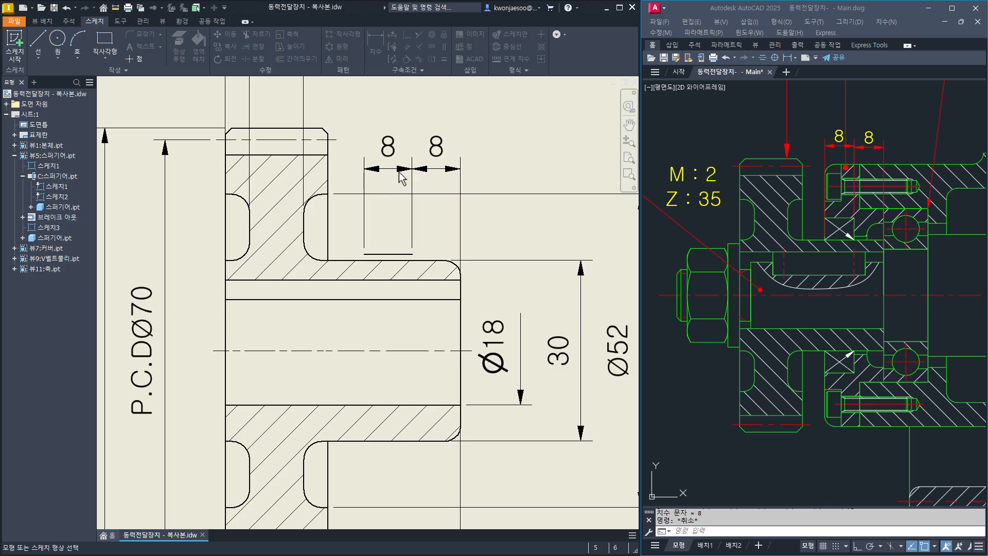
key("Escape")
In Acrobat, go to page 2 of the KS drawing standards PDF to examine the fit tolerance table.
scroll(444, 246, "down", 2)
scroll(398, 332, "down", 2)
middle_click_drag(396, 331, 356, 314)
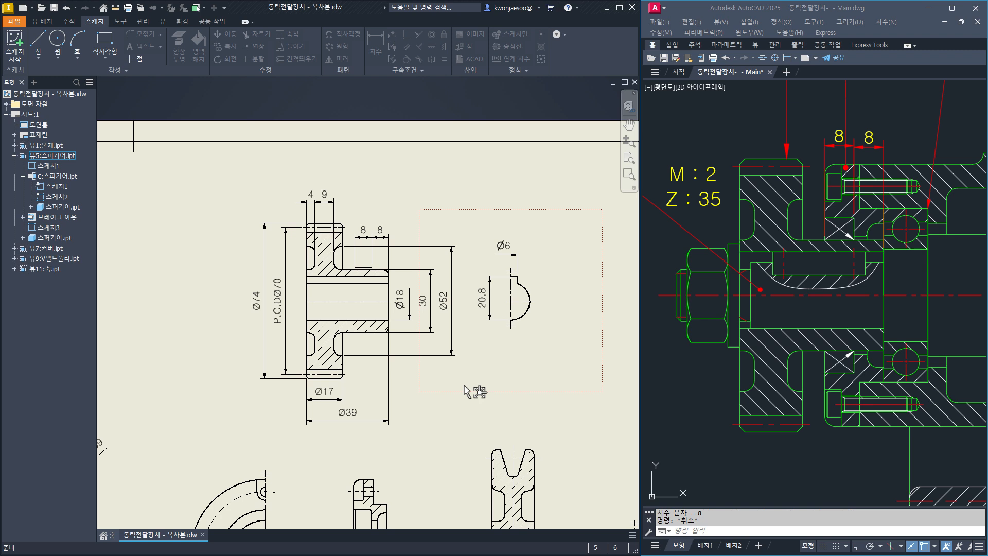
key("alt+Tab")
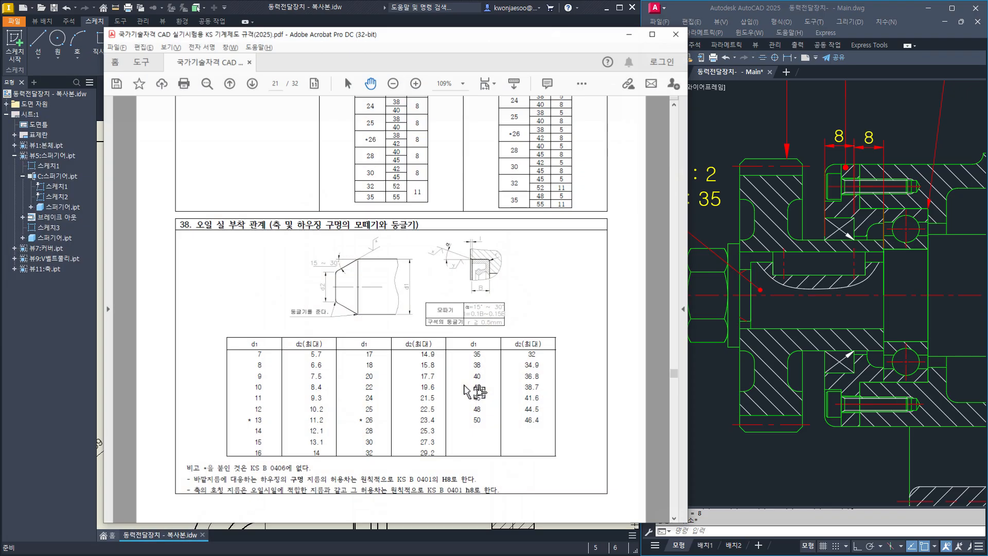
left_click(283, 86)
type("2")
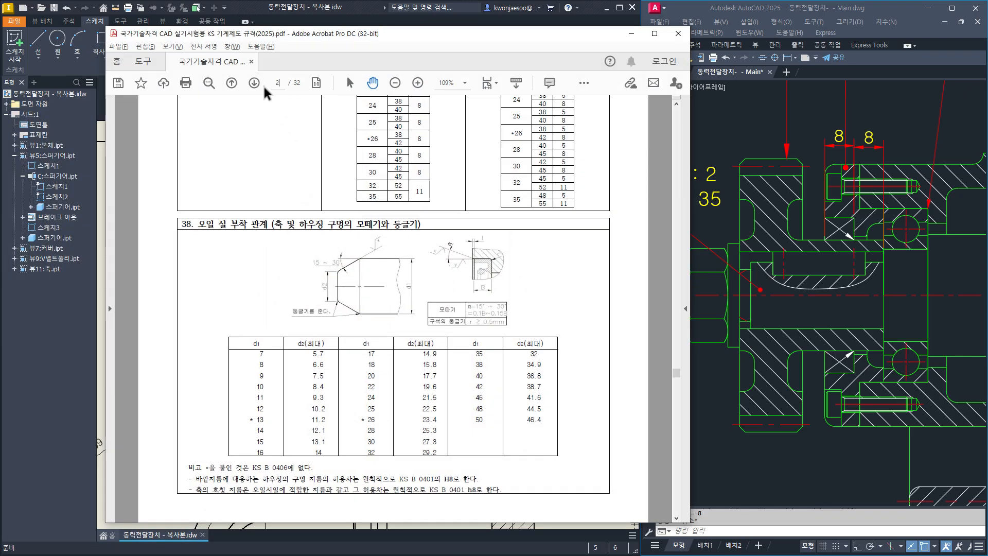
key("Return")
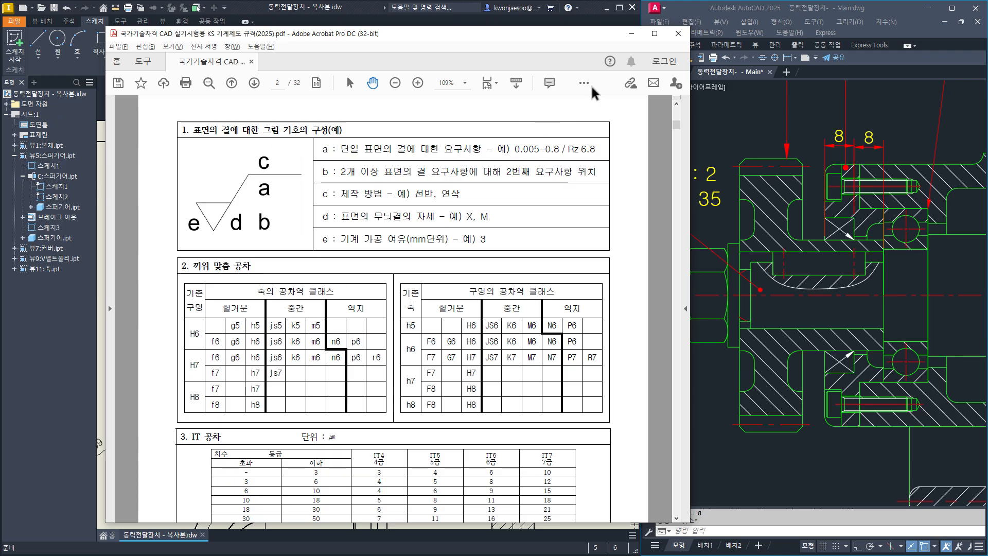
left_click(632, 33)
In Inventor, append the tolerance class H7 to the gear bore's diameter dimension.
left_click(401, 306)
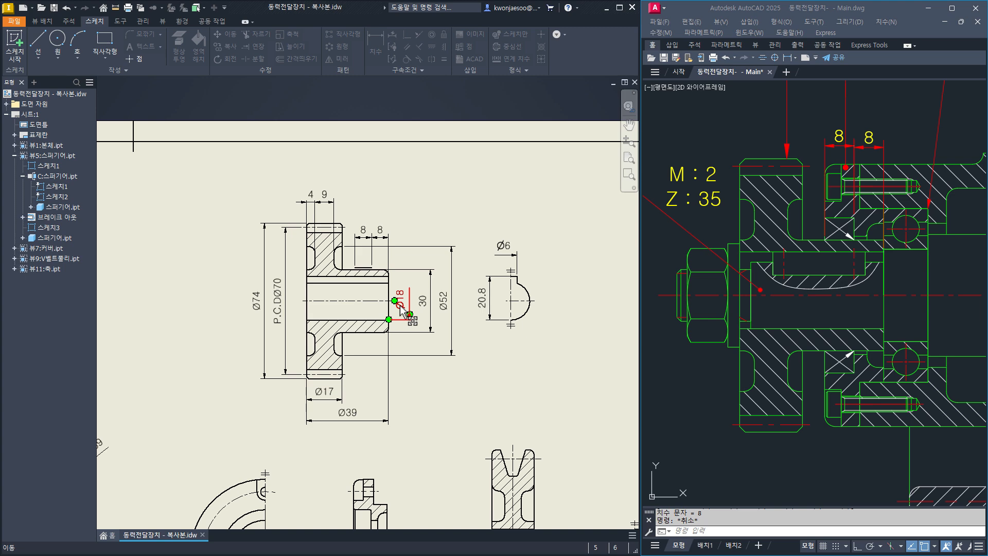
double_click(401, 306)
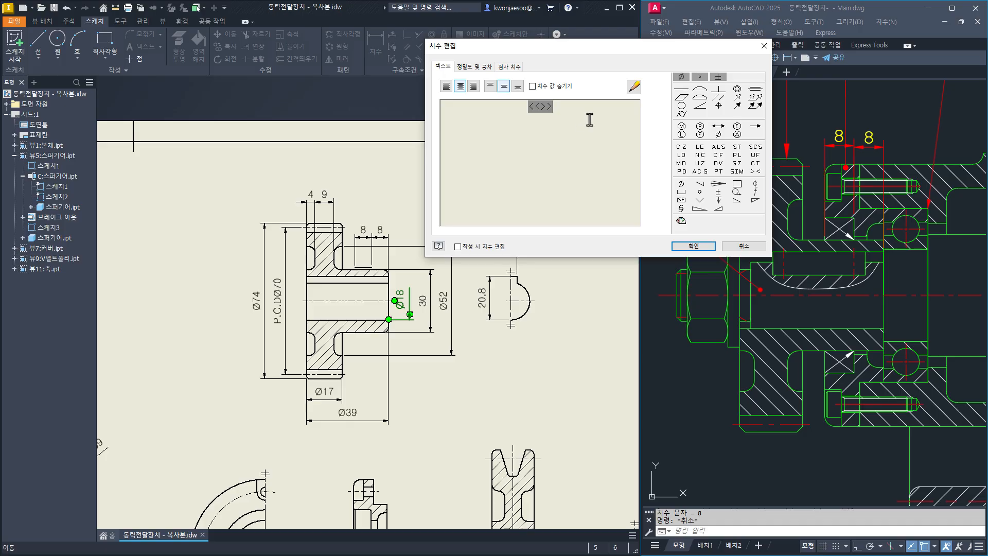
type("H7")
left_click(693, 246)
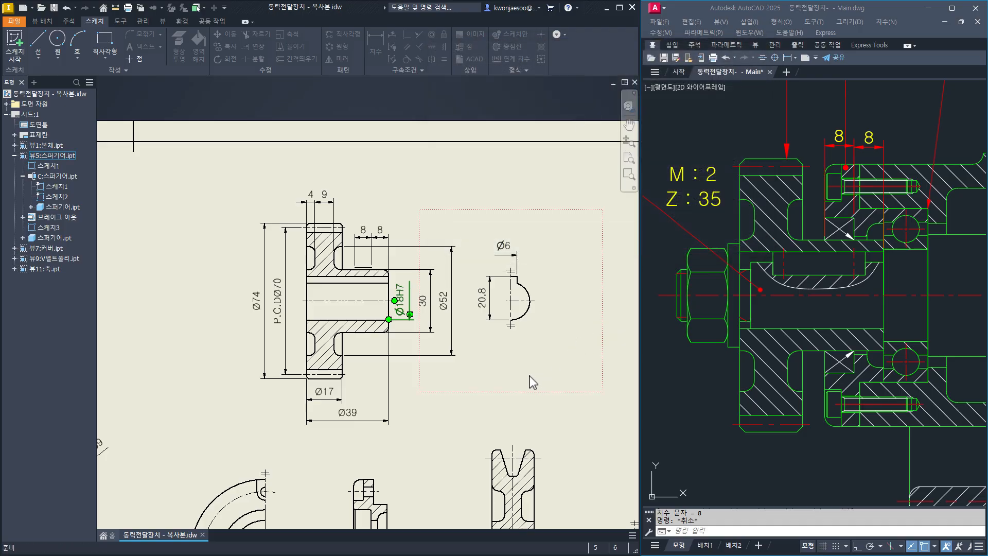
left_click(534, 381)
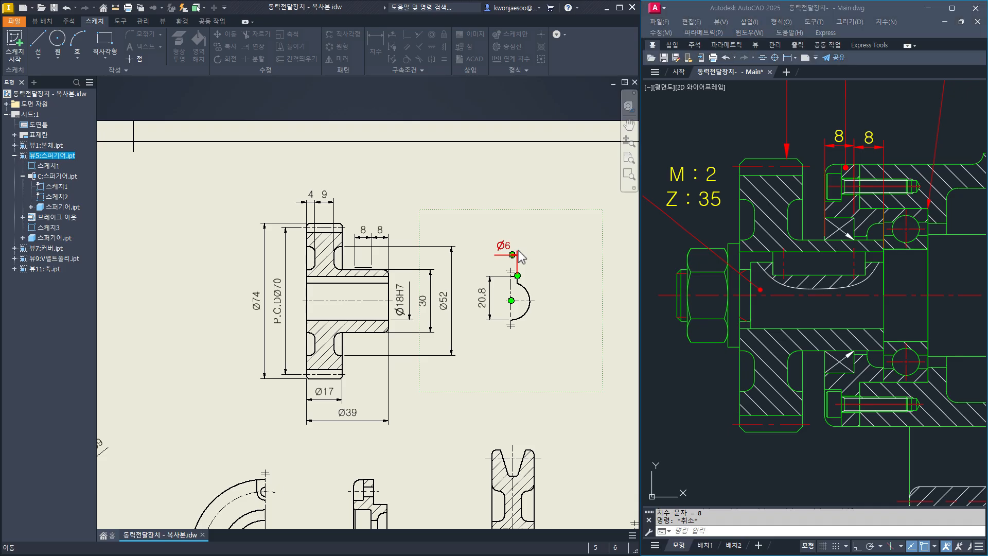
In Acrobat, go to page 10 of the KS standards PDF and examine the width tolerances in the parallel key groove table.
key("alt+Tab")
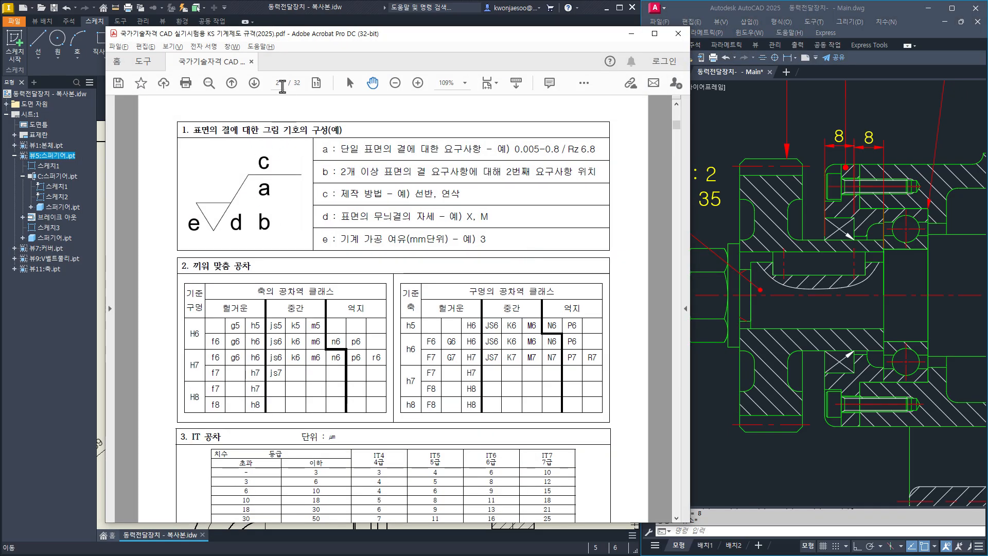
left_click(280, 84)
type("10")
key("Return")
scroll(395, 298, "down", 3)
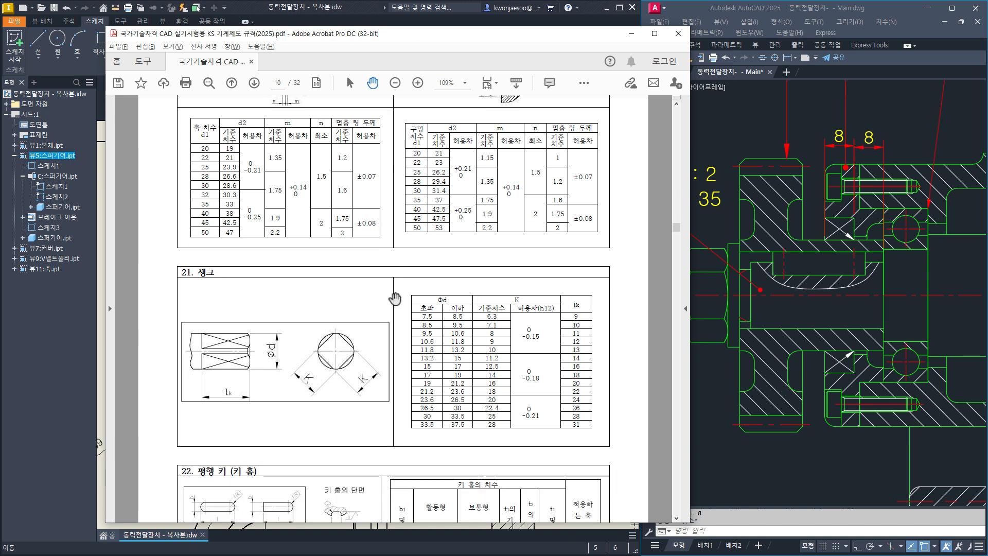
scroll(395, 298, "down", 9)
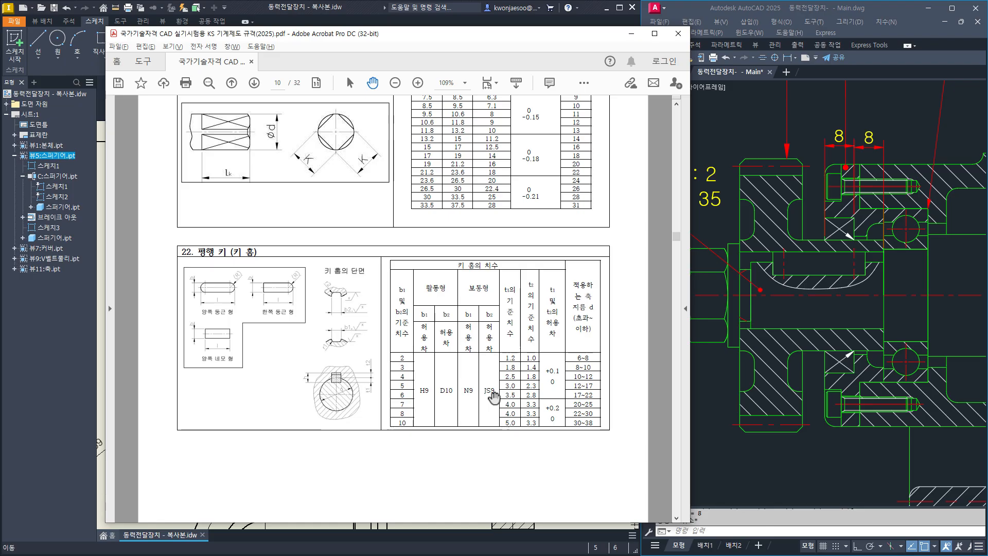
left_click(631, 33)
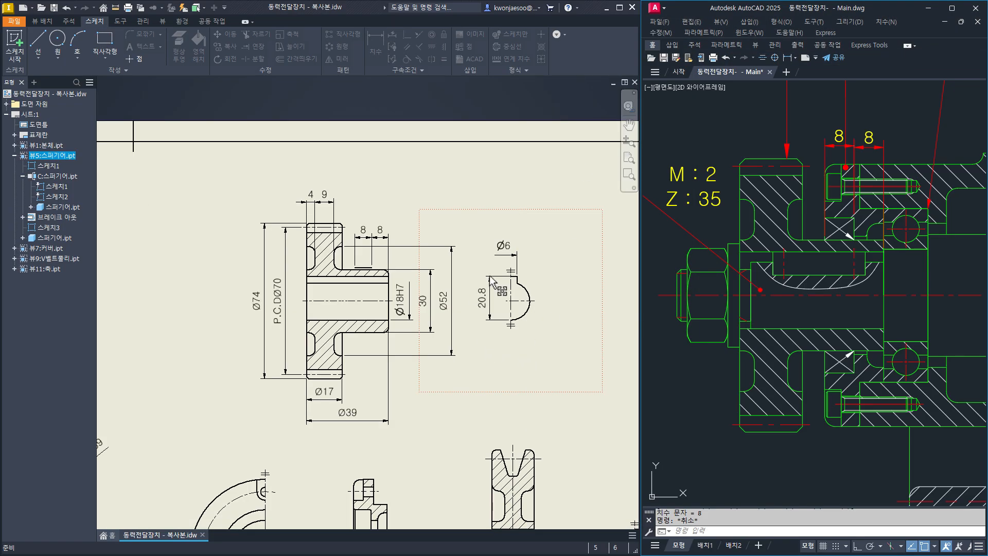
In Inventor, hide the keyway width dimension's measured value and replace its text with 6JS9.
double_click(503, 247)
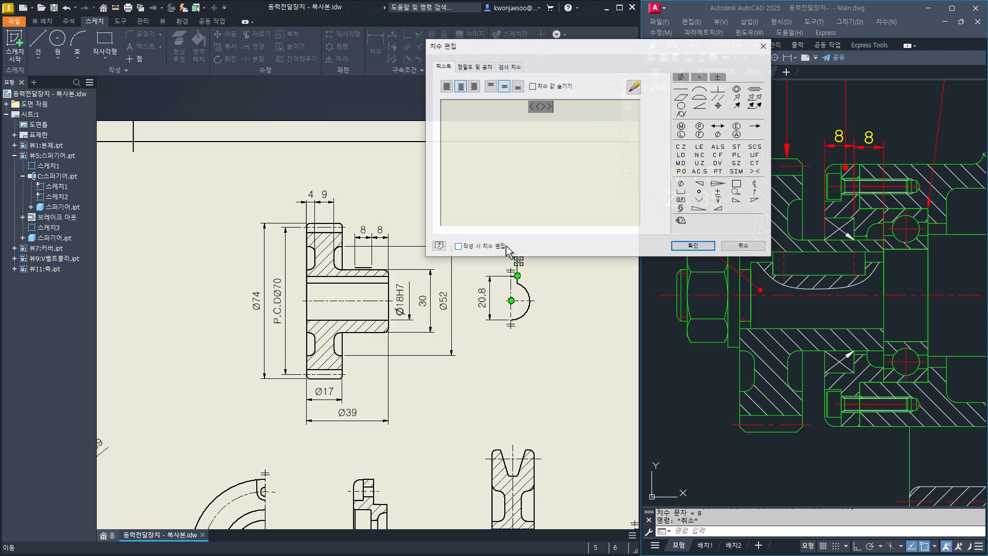
left_click(533, 86)
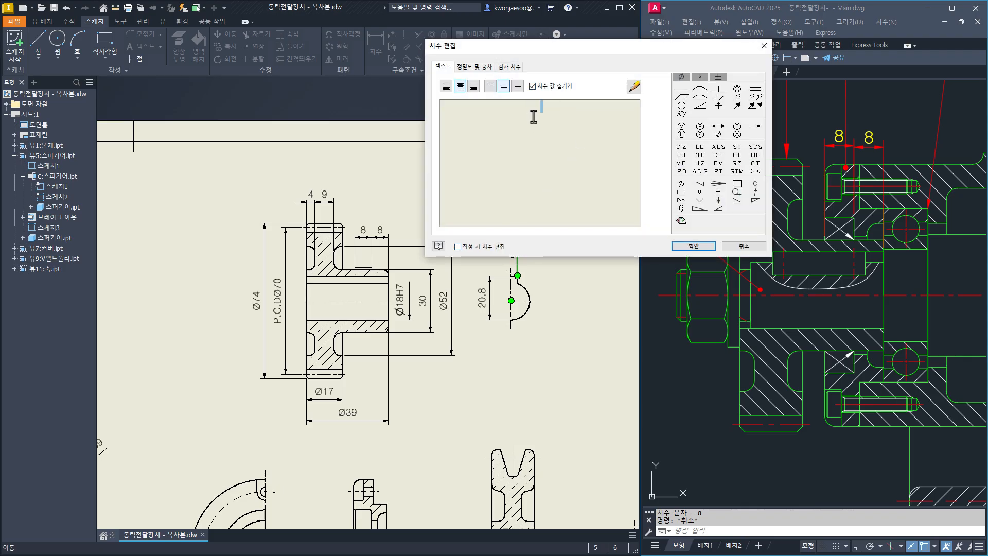
type("6JS9")
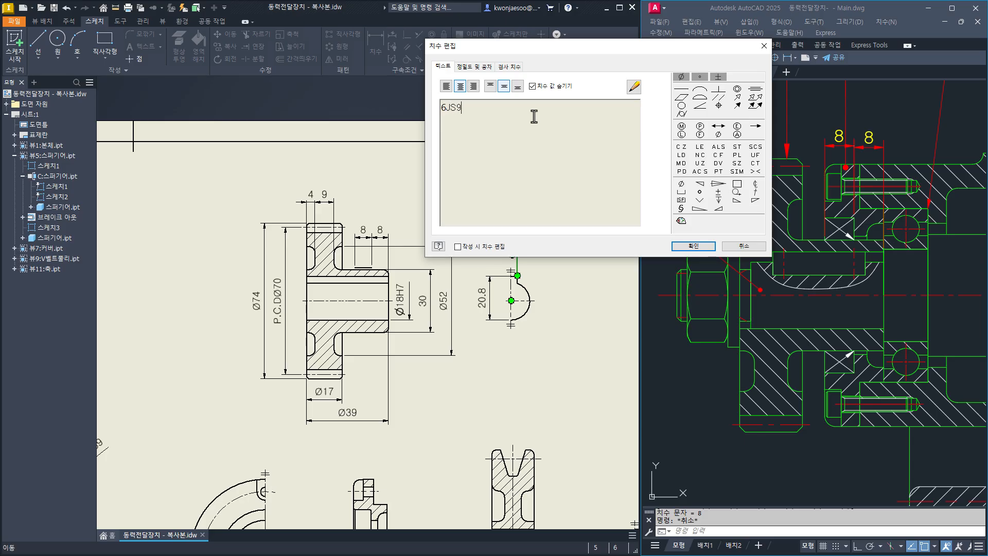
left_click(693, 246)
left_click(540, 381)
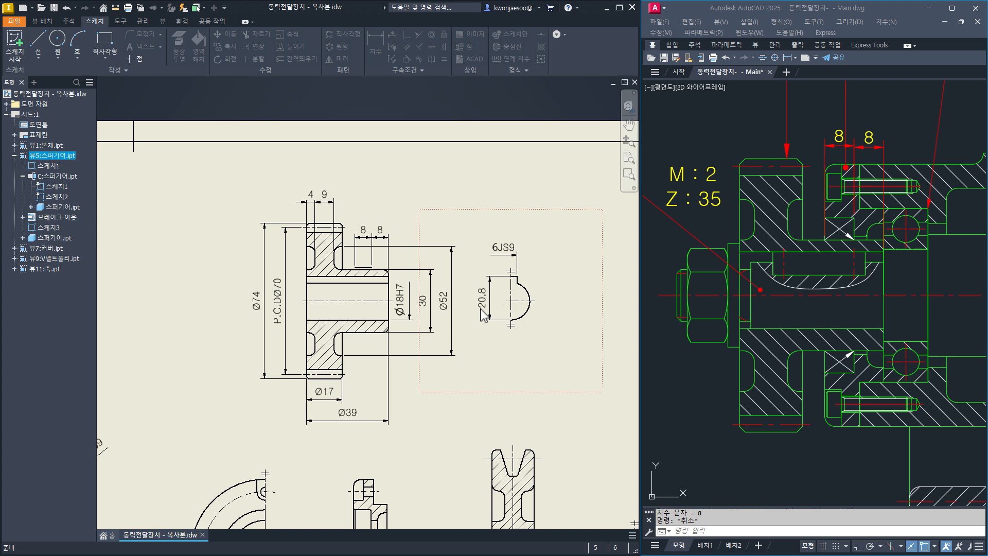
Consult the key groove table's depth tolerance and give the keyway's vertical dimension in Inventor a deviation tolerance of +0.1 upper and 0 lower.
key("alt+Tab")
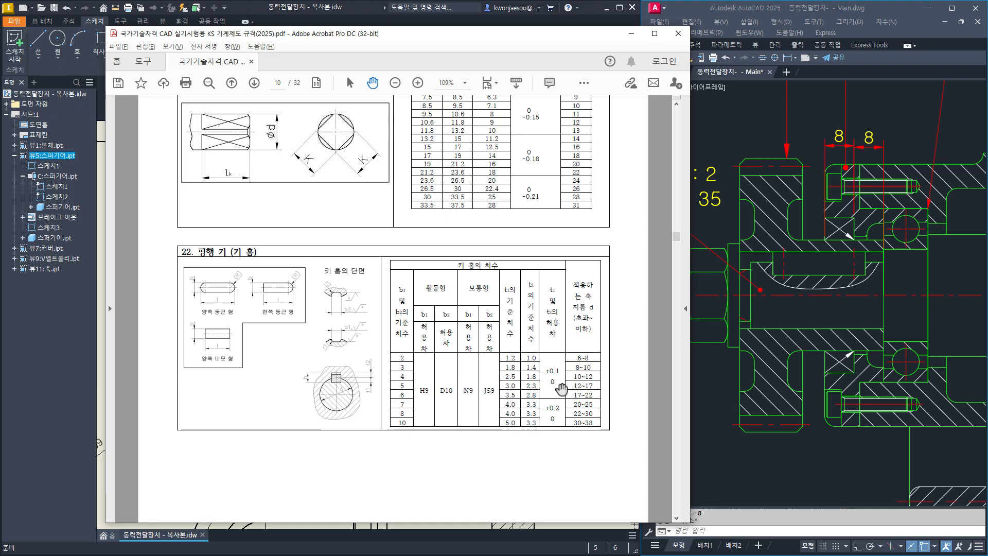
left_click(632, 33)
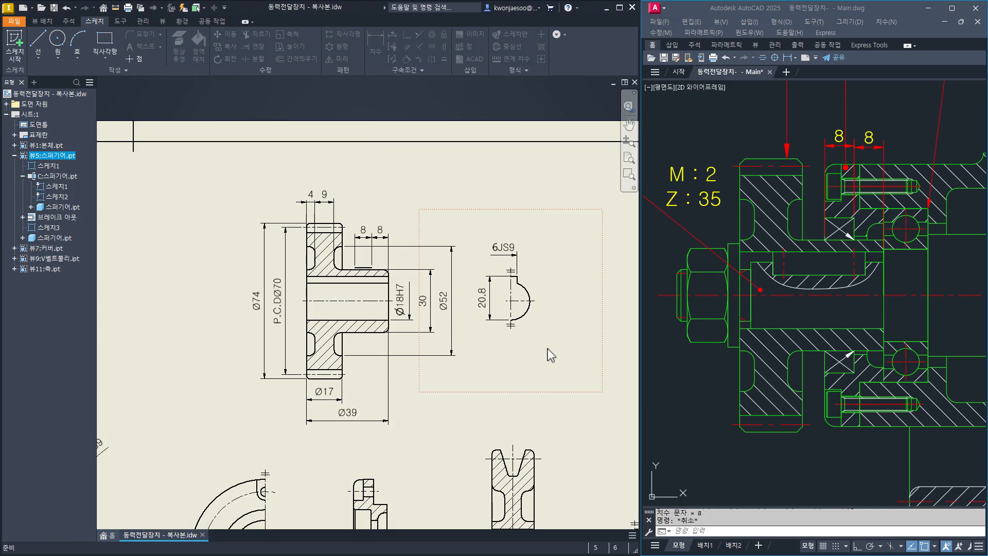
double_click(484, 304)
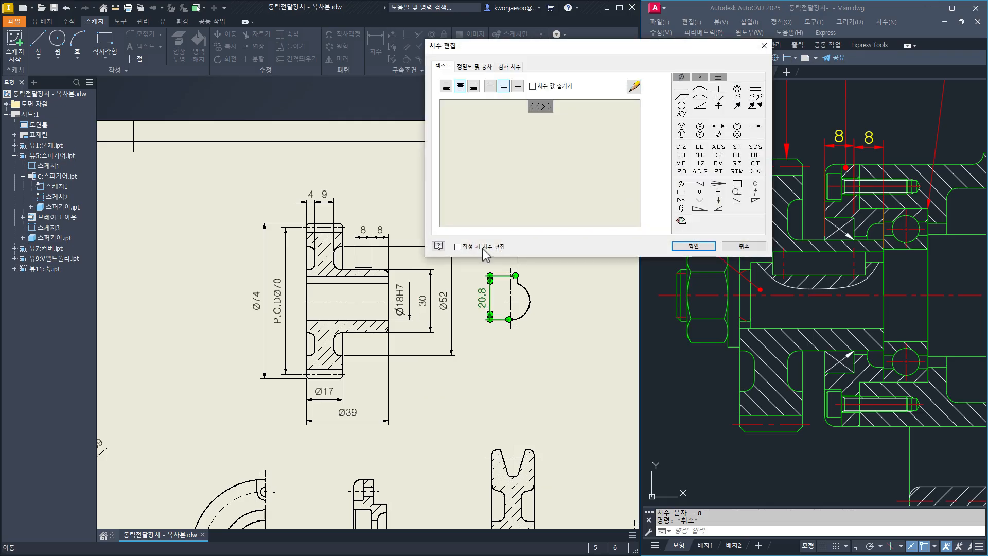
left_click(474, 67)
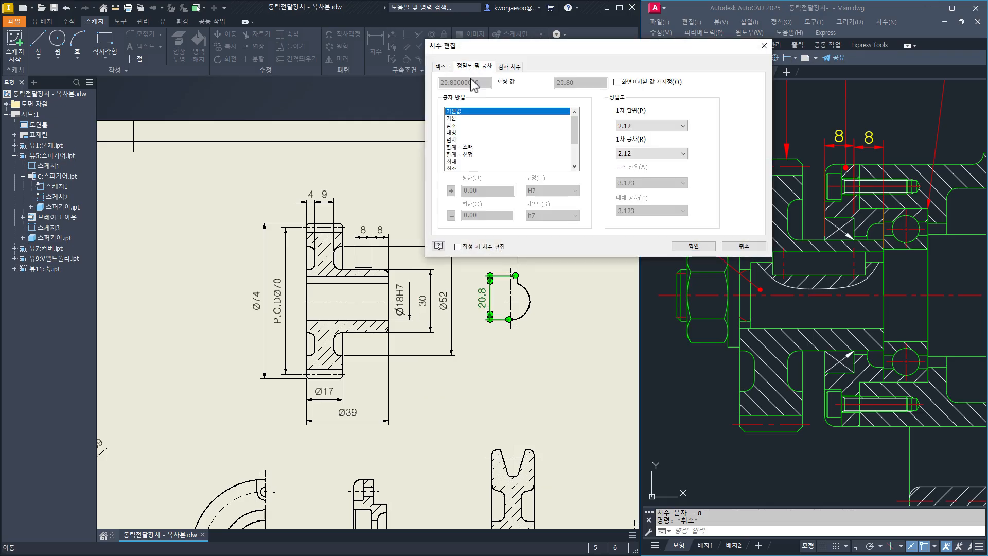
left_click(453, 140)
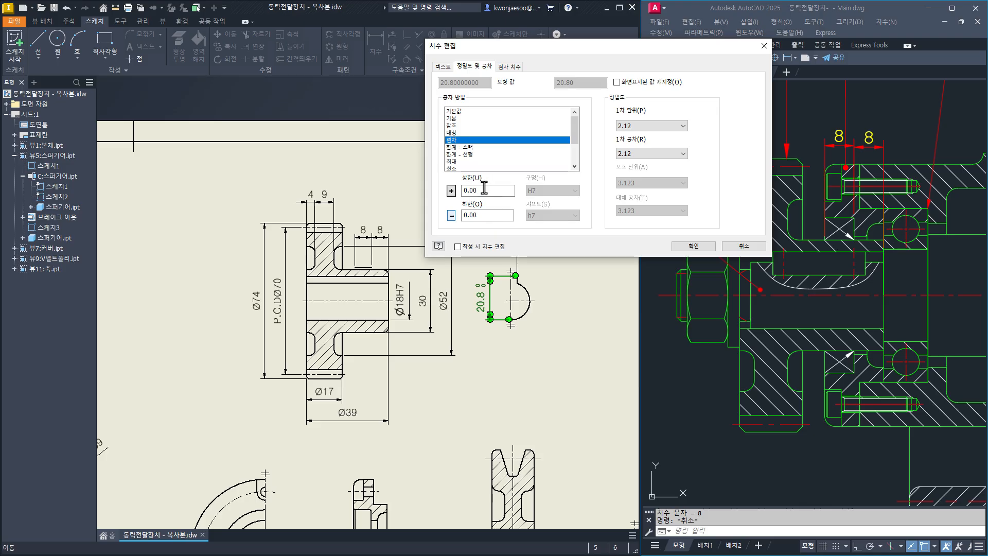
left_click_drag(484, 189, 452, 193)
type("0.1")
type("0.")
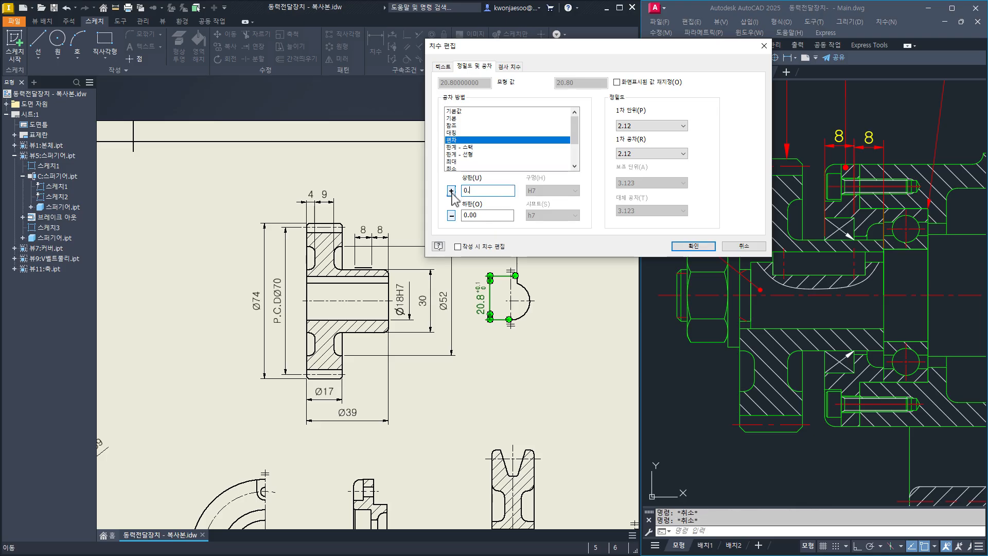
type("1")
left_click(493, 216)
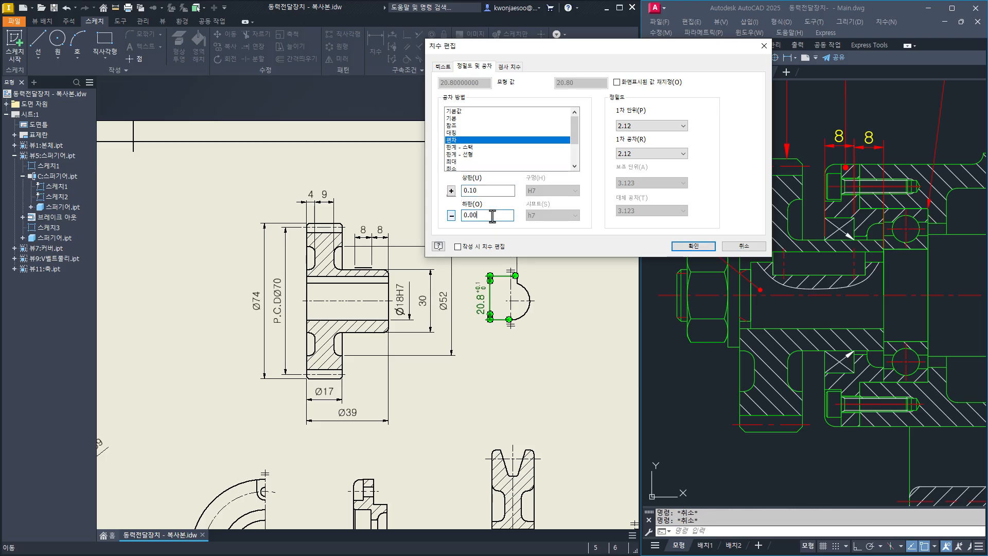
left_click(692, 246)
left_click(463, 434)
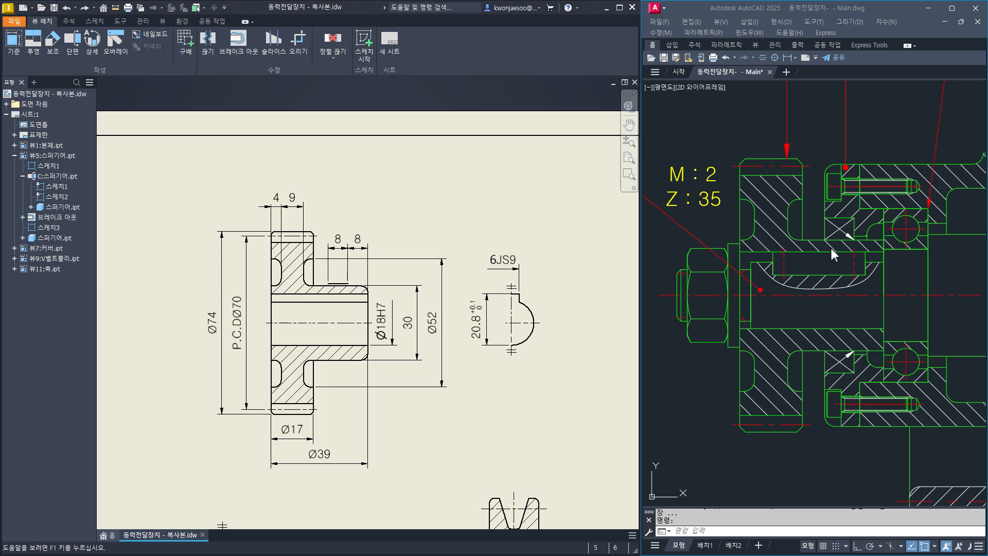
Consult the KS standards PDF's oil seal mounting section, and in Inventor add a 2:1 detail view of the gear hub's lower end corner with a smooth cutout.
key("alt+Tab")
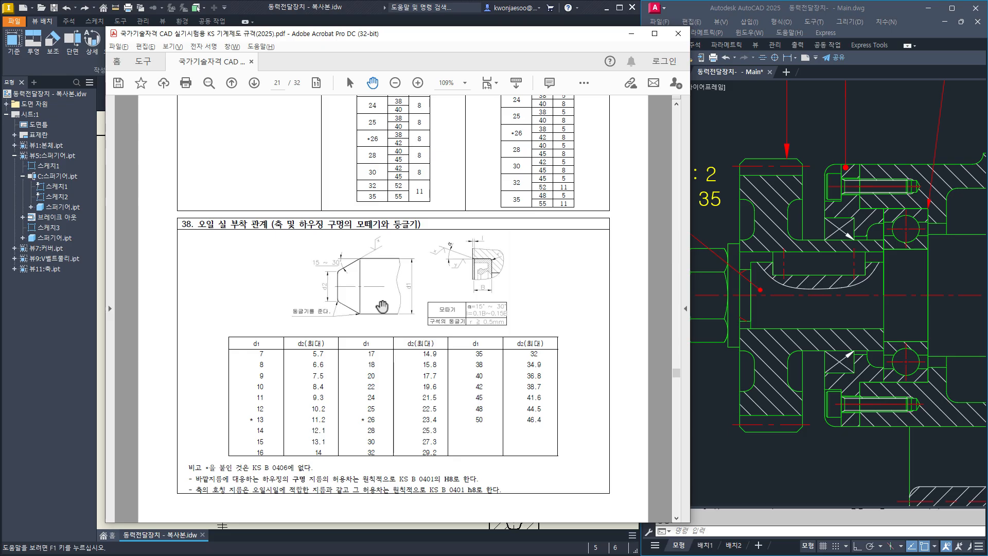
left_click(632, 34)
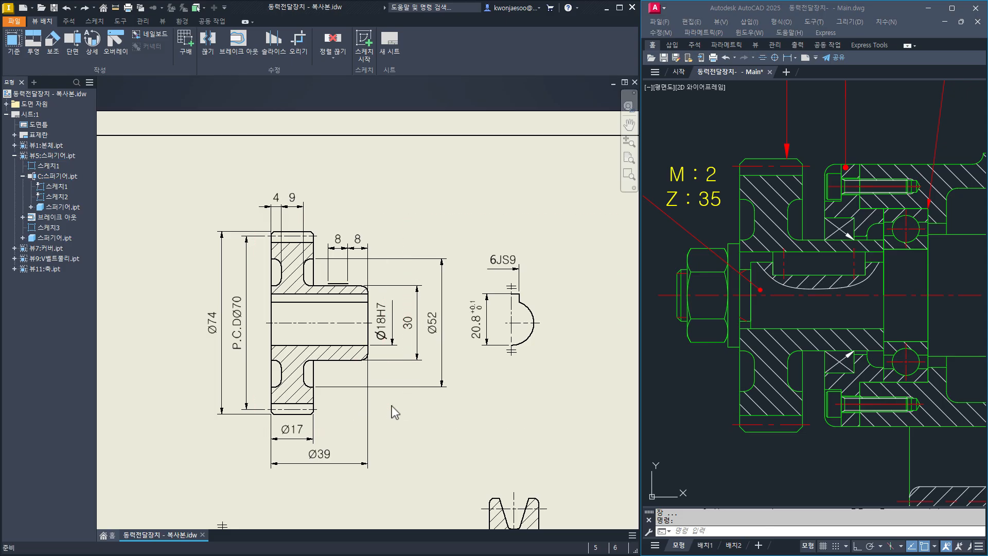
left_click(91, 45)
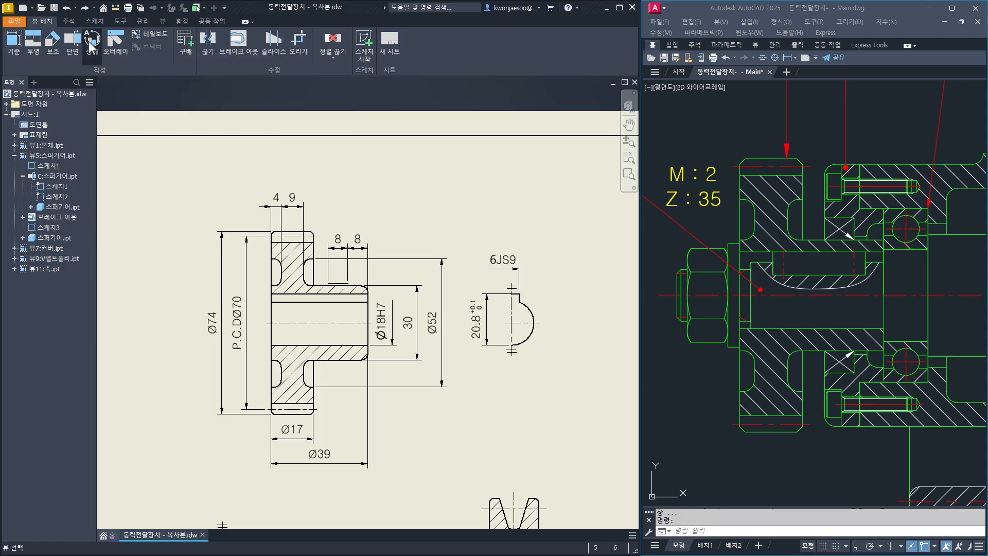
left_click(346, 316)
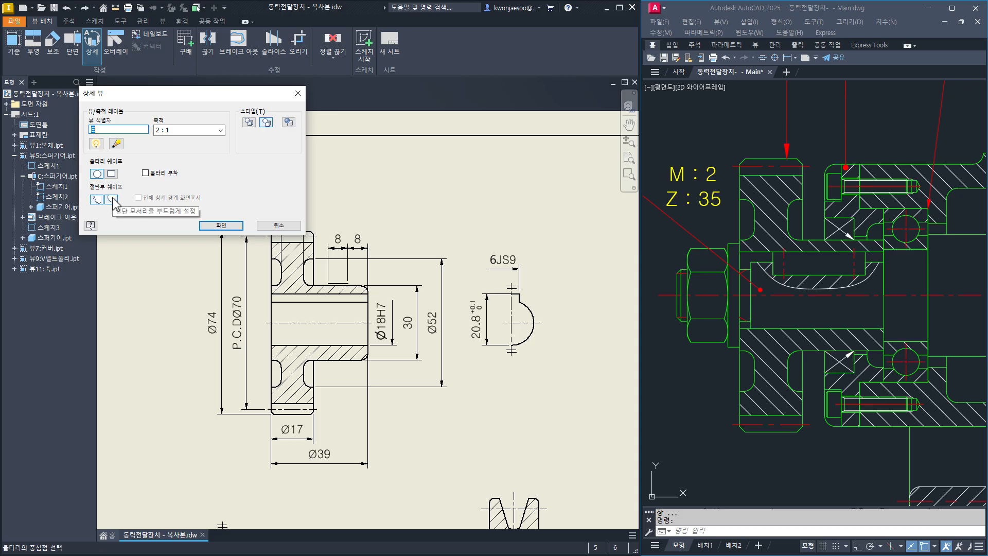
left_click(112, 199)
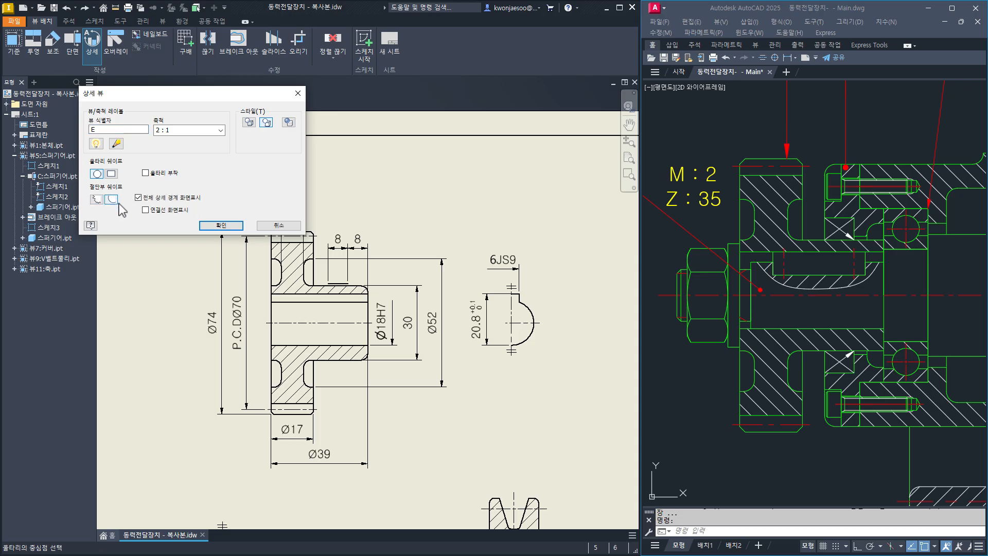
left_click(364, 355)
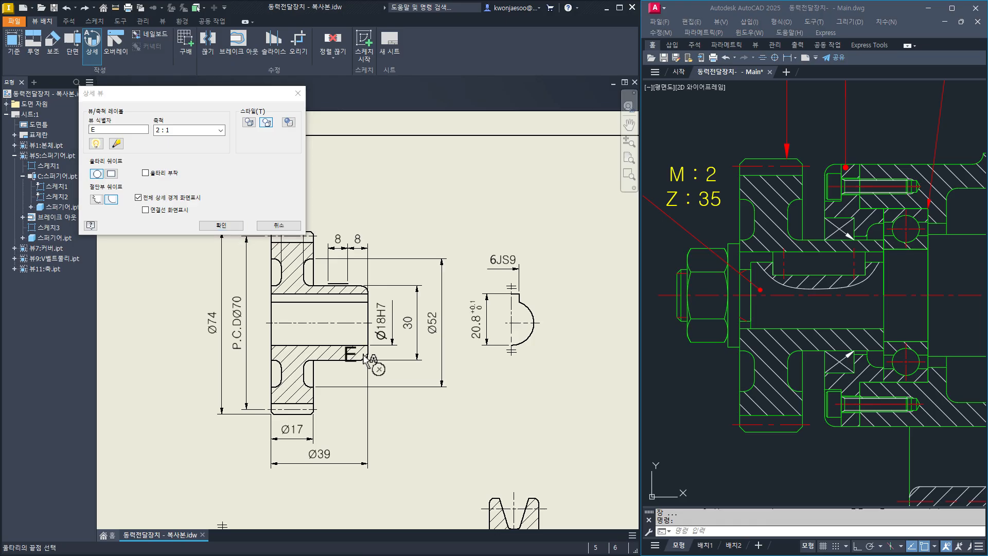
left_click(366, 384)
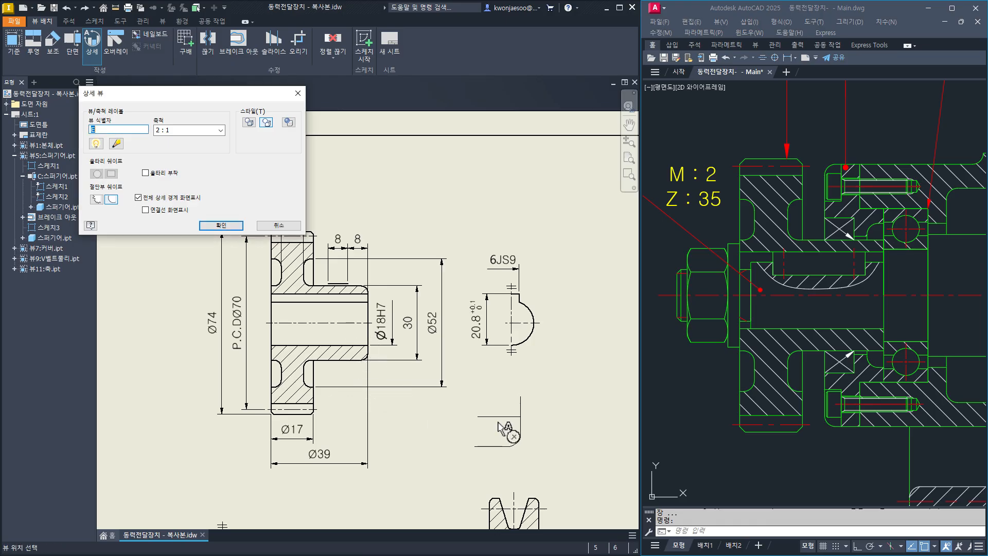
left_click(496, 429)
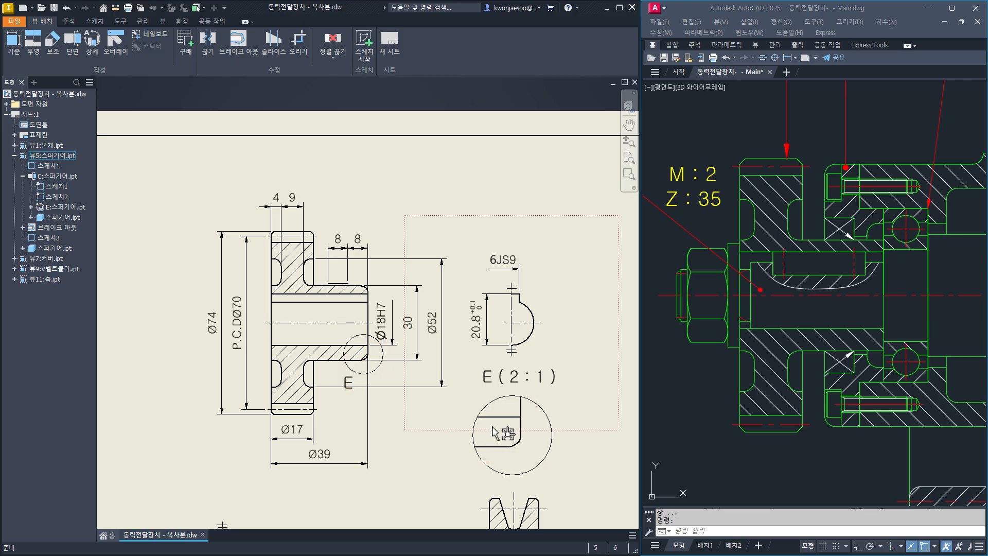
Turn on the raster view option for the hub corner's detail view.
double_click(459, 466)
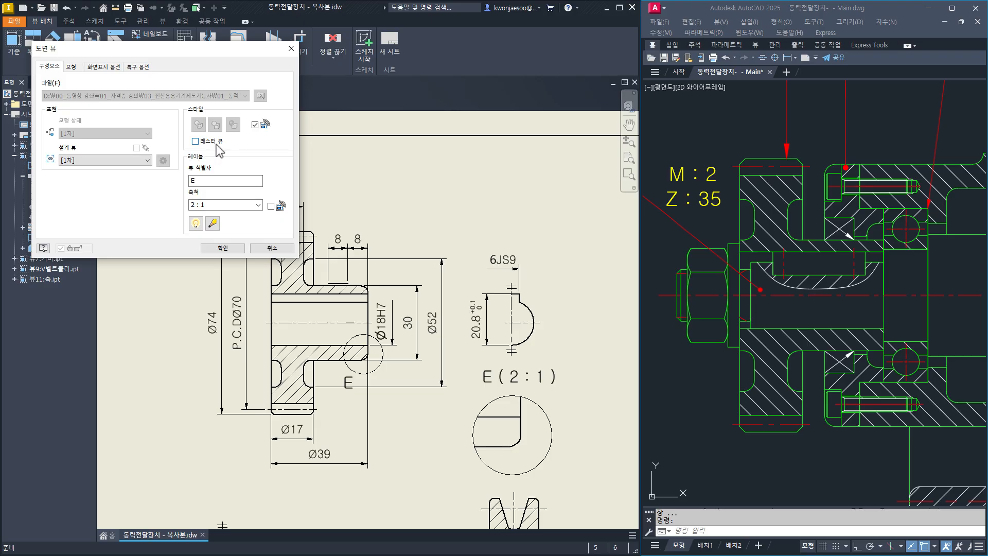
left_click(195, 141)
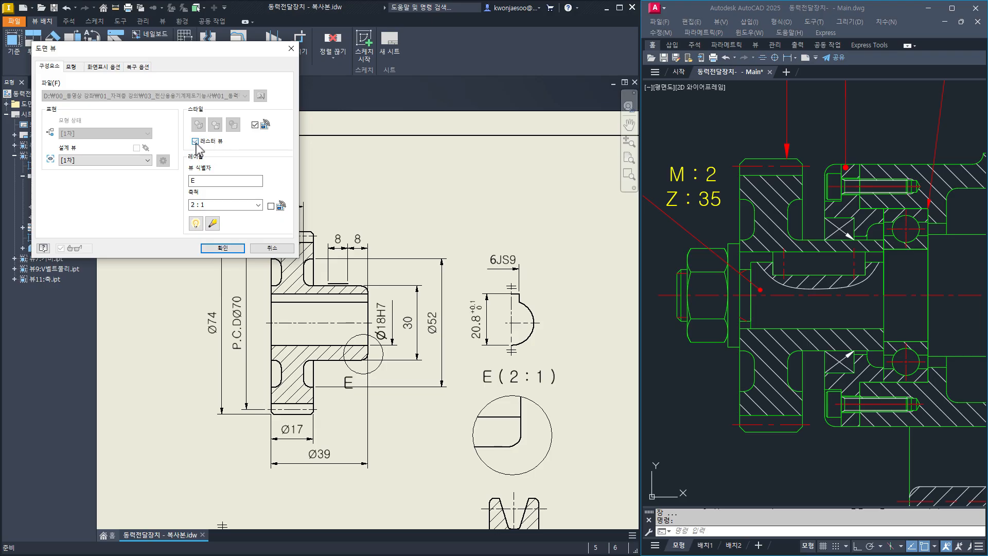
left_click(222, 248)
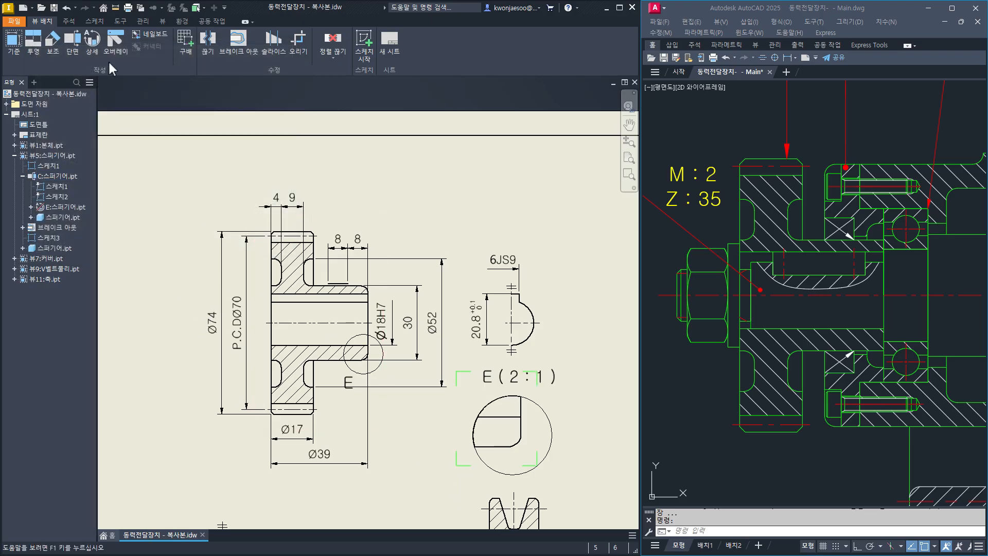
Start a sketch on the detail view and project the boundary edges of the cut material: curved break edge, both horizontal edges, rounded corner and end face.
left_click(95, 23)
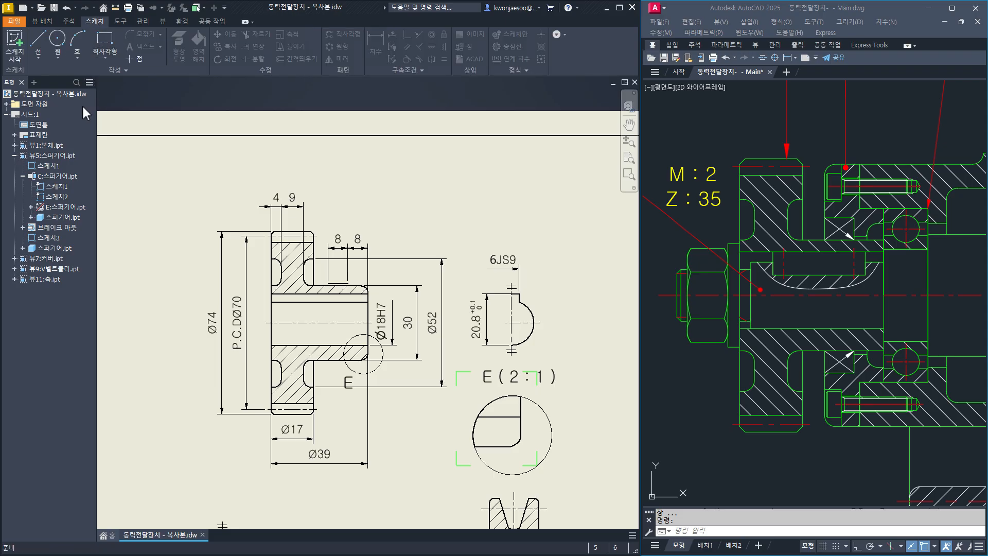
left_click(40, 44)
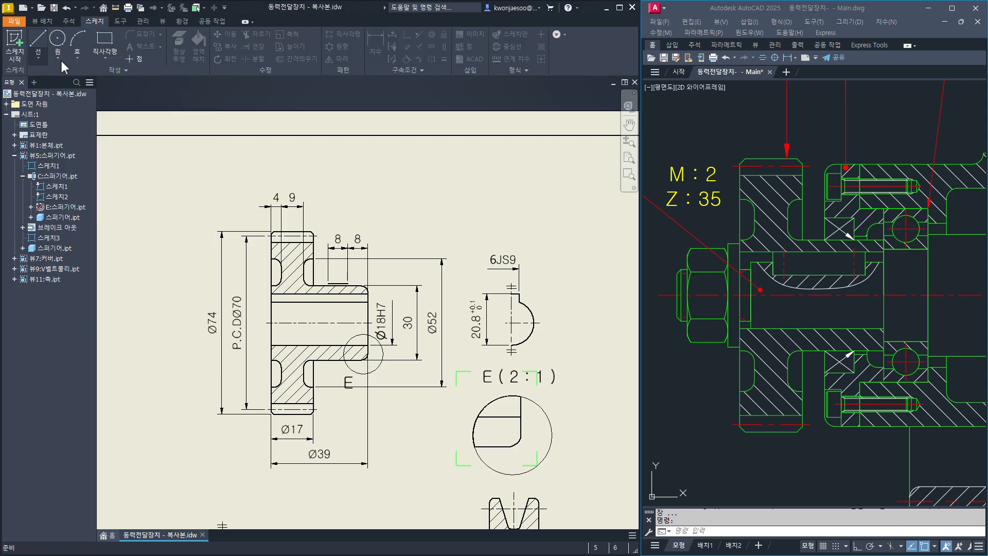
left_click(462, 459)
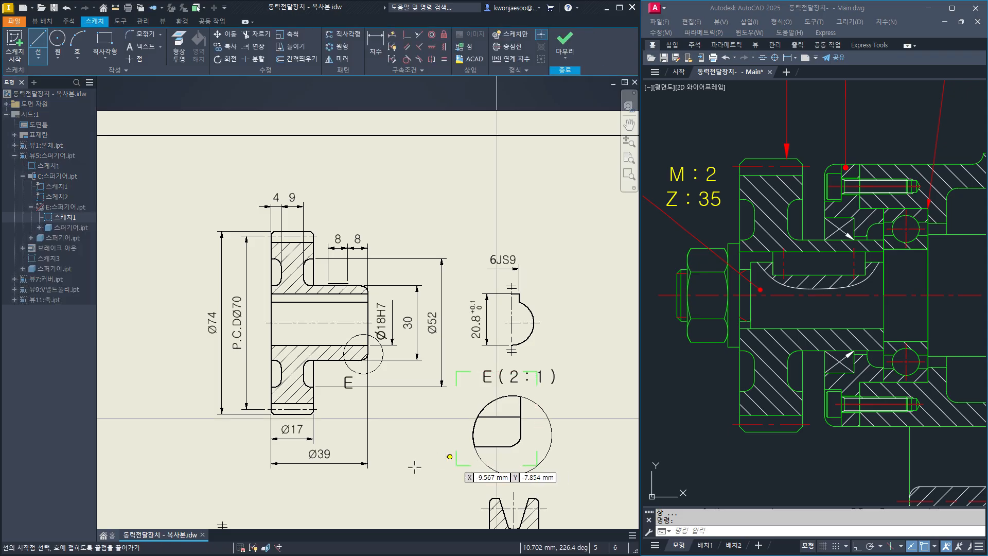
left_click(186, 51)
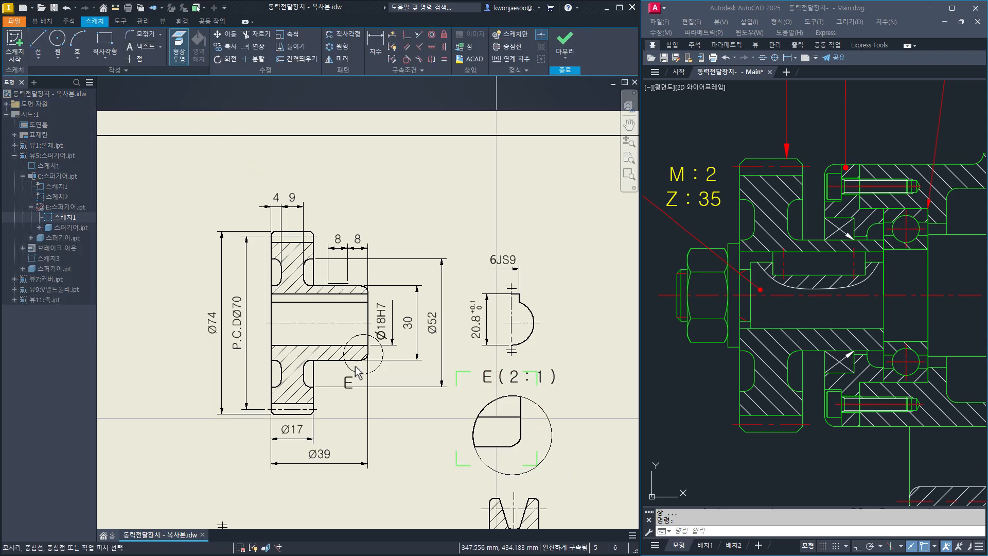
left_click(474, 433)
left_click(491, 417)
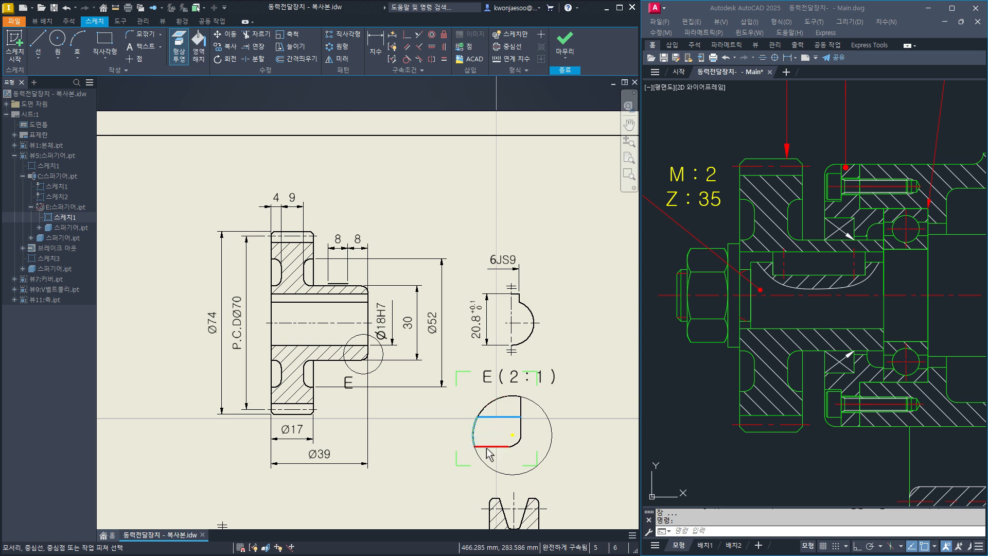
left_click(490, 446)
left_click(516, 445)
left_click(521, 429)
Hatch the projected region with ANSI 31 at 45 degrees and scale 1.000, and finish the sketch.
left_click(198, 56)
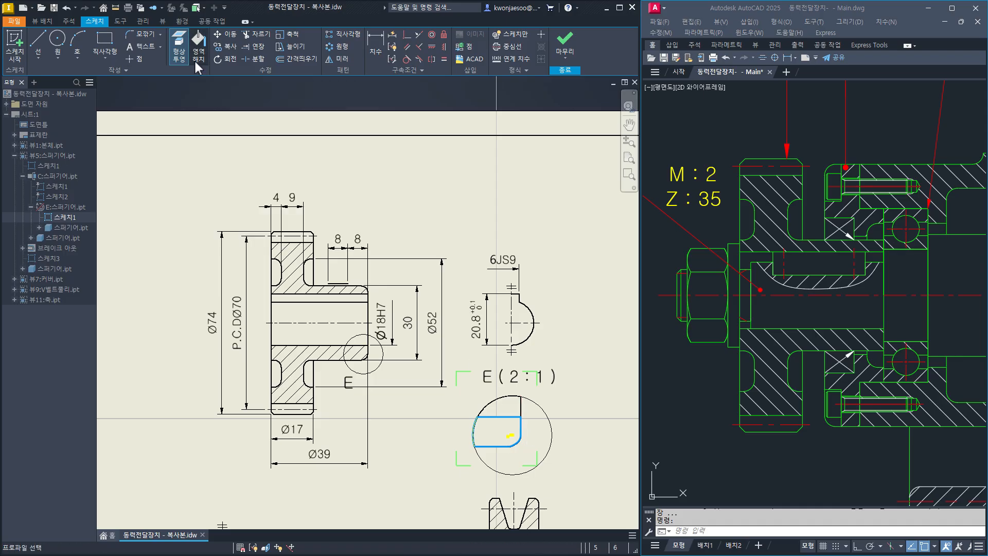
left_click(495, 446)
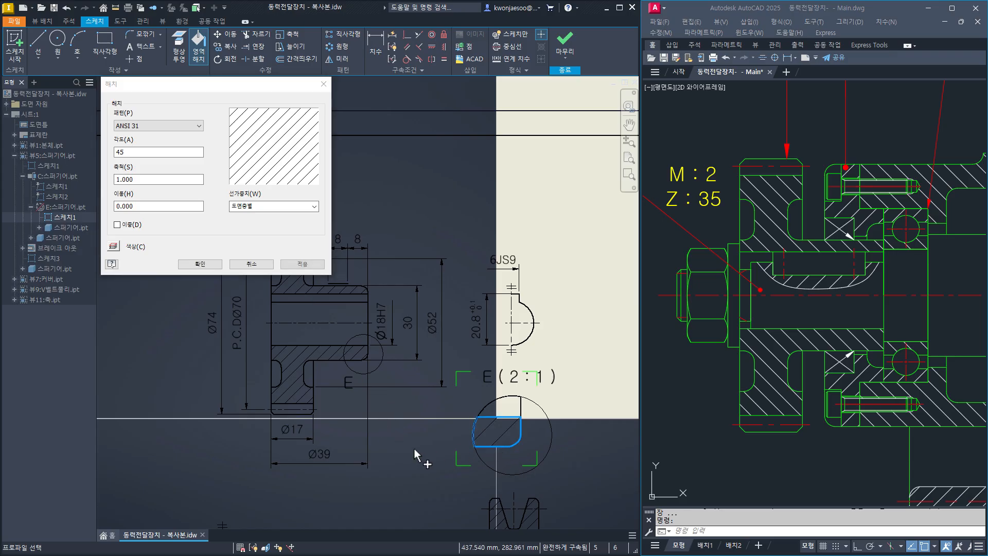
left_click(200, 264)
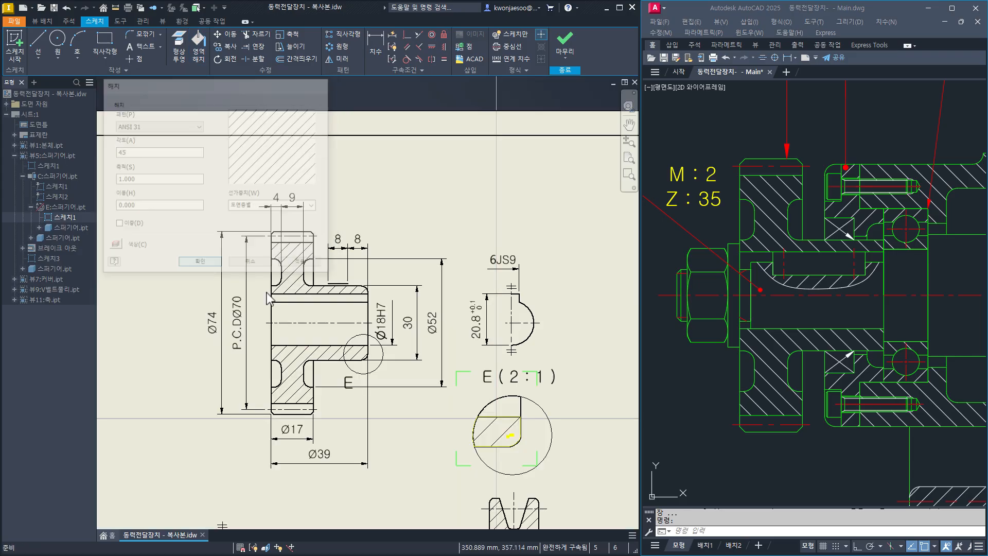
left_click(564, 46)
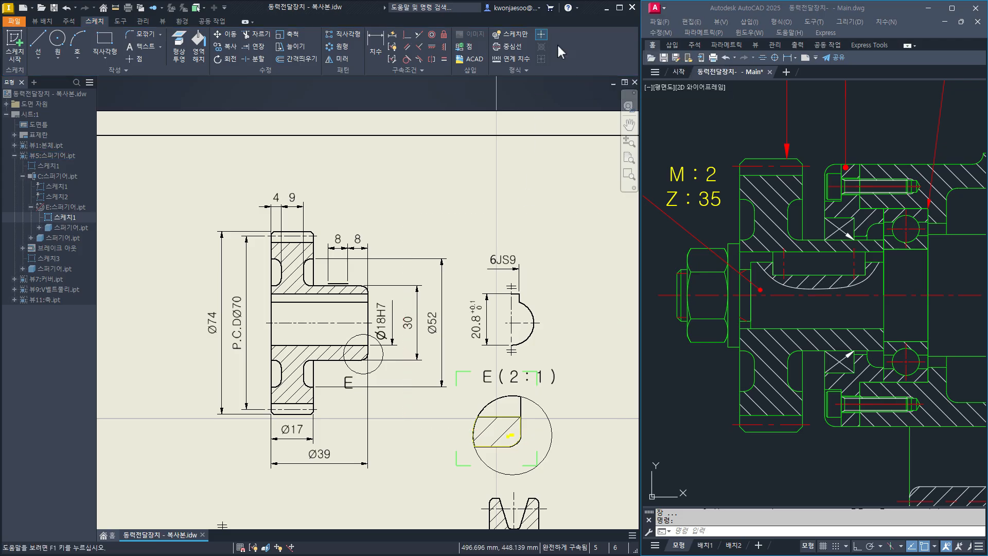
Turn off the raster view option for the hatched detail view.
double_click(464, 462)
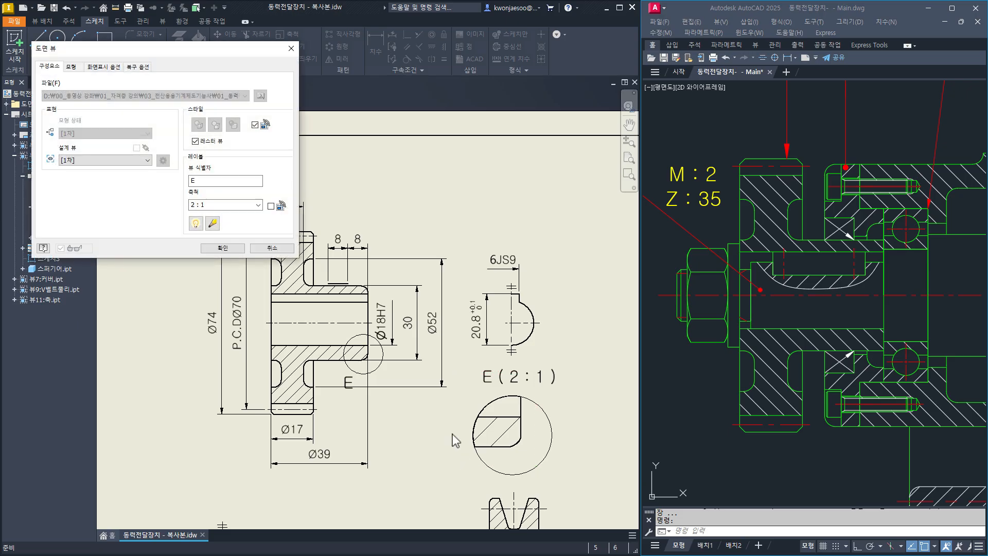
left_click(195, 141)
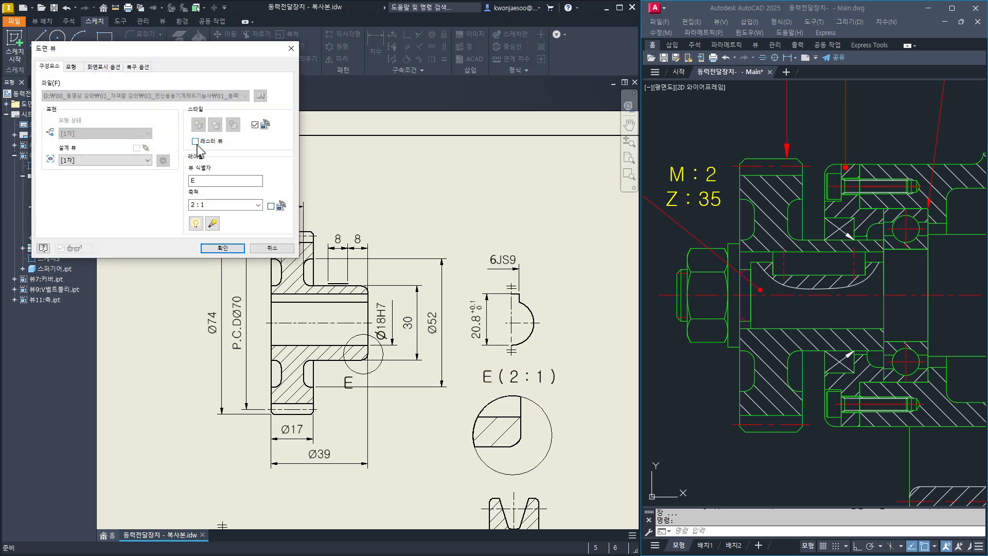
left_click(222, 248)
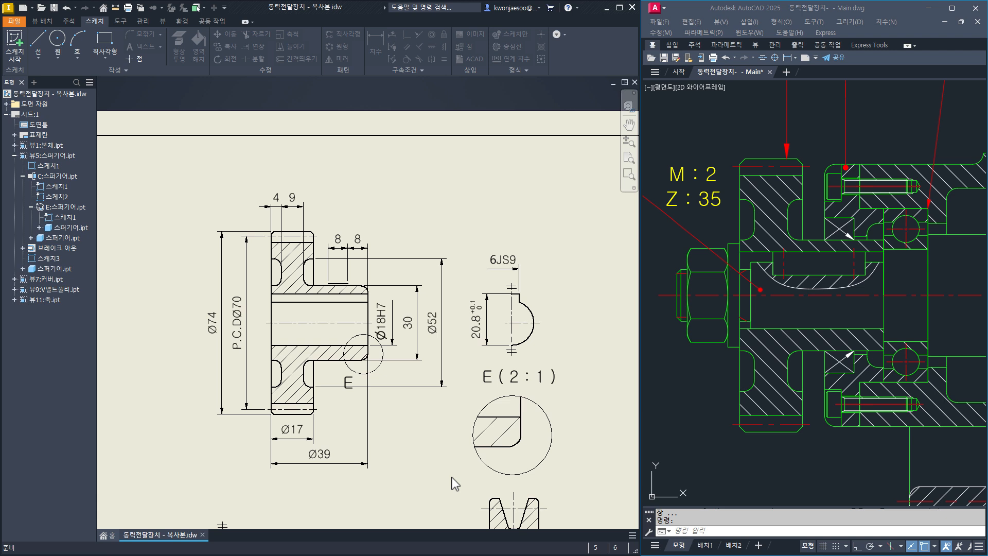
Dimension the chamfer's horizontal length in the detail view, from the intersection of the lower edge and slanted line to the end face, placing it below.
scroll(453, 477, "up", 6)
mouse_move(492, 463)
middle_mouse_down()
mouse_move(430, 444)
mouse_move(268, 441)
middle_mouse_up()
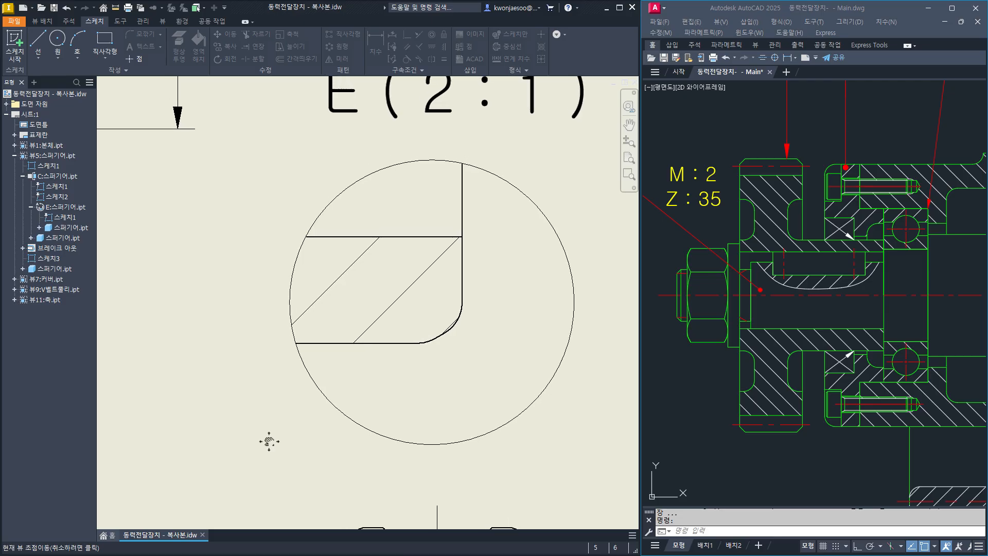
scroll(407, 352, "up", 1)
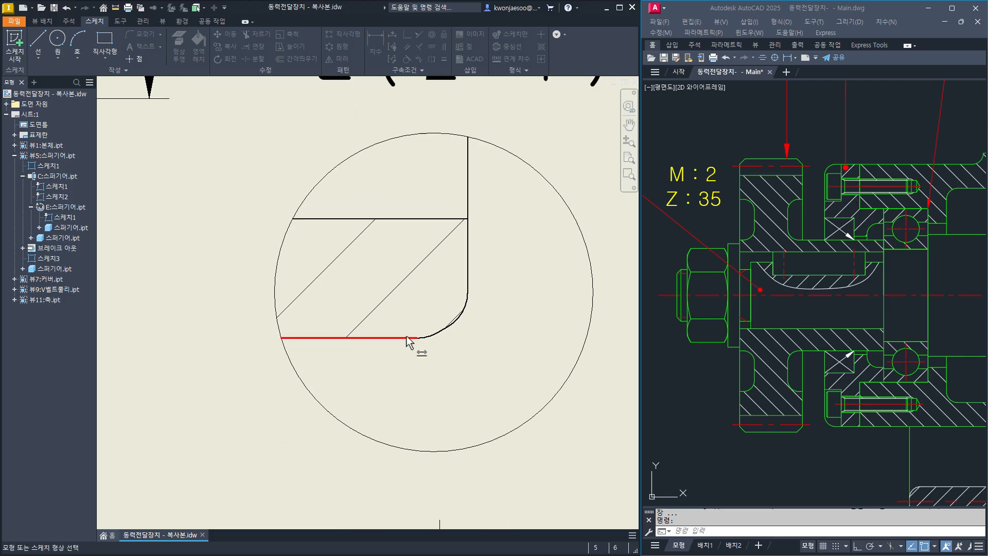
left_click(407, 338)
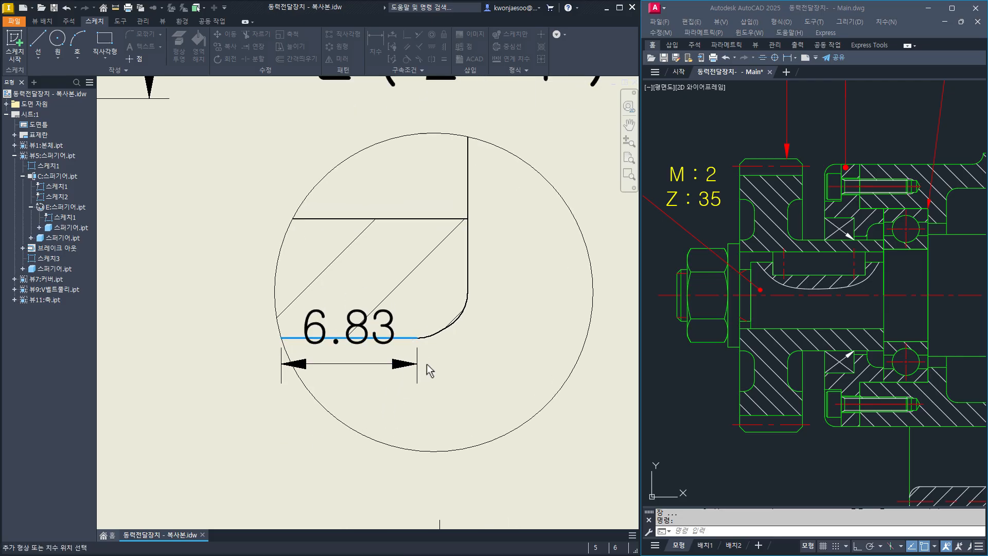
right_click(442, 337)
left_click(427, 411)
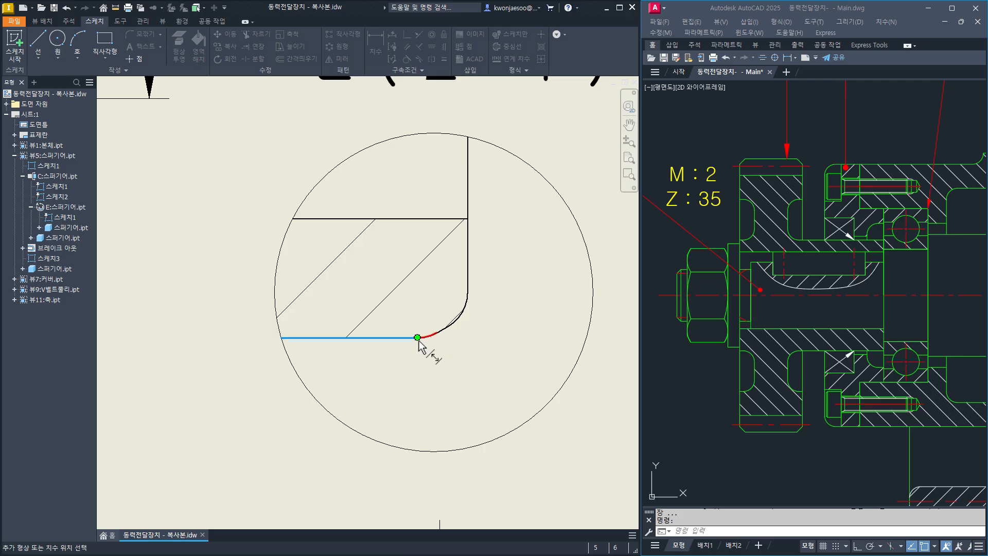
scroll(431, 340, "up", 3)
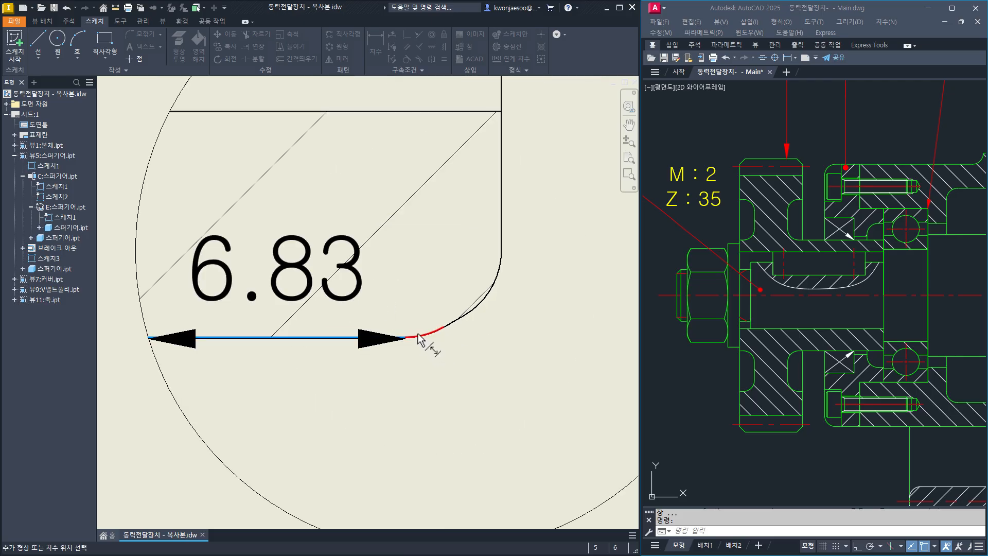
left_click(453, 329)
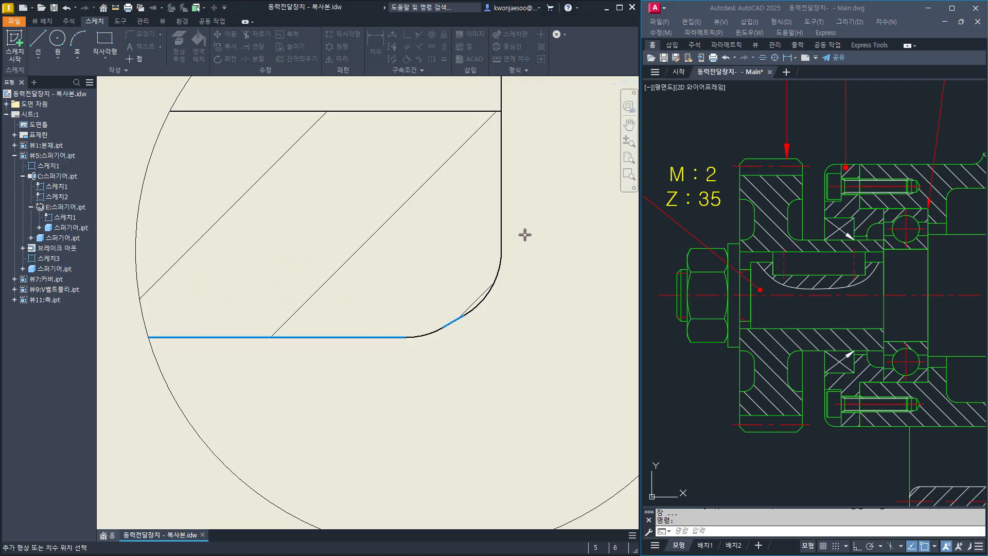
left_click(502, 218)
scroll(484, 369, "down", 3)
middle_click_drag(484, 364, 488, 266)
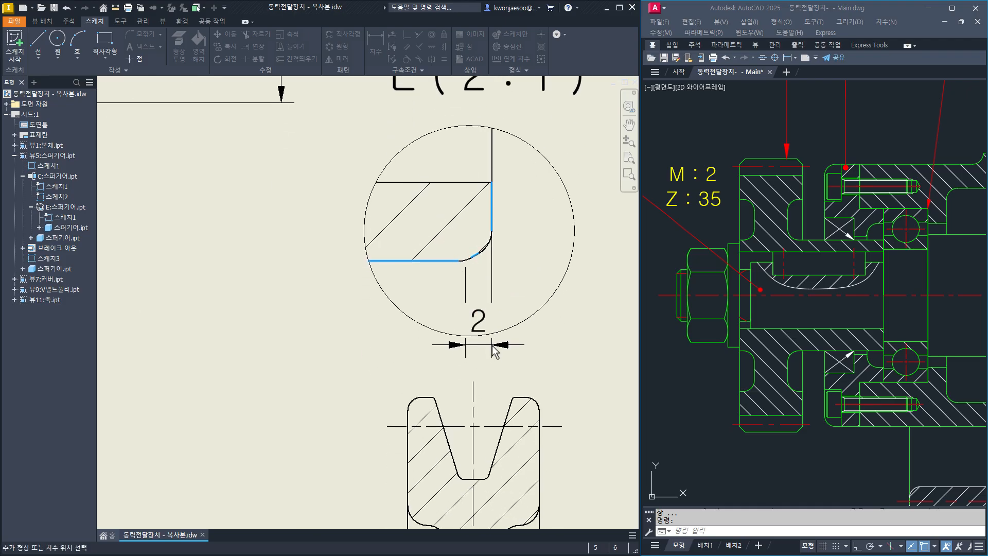
left_click(494, 347)
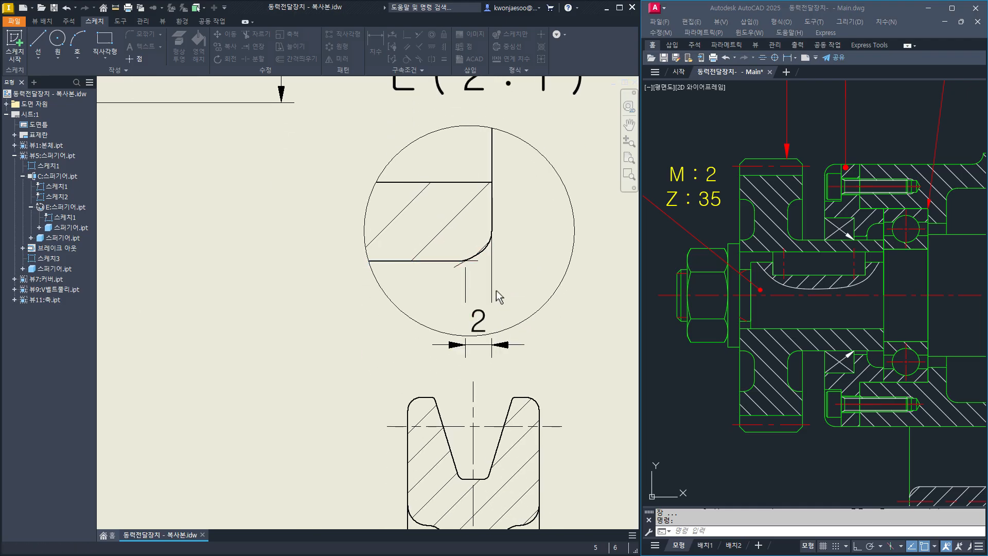
Add radius dimensions to the two arcs at either end of the chamfer in the detail view.
scroll(494, 278, "up", 2)
left_click(455, 246)
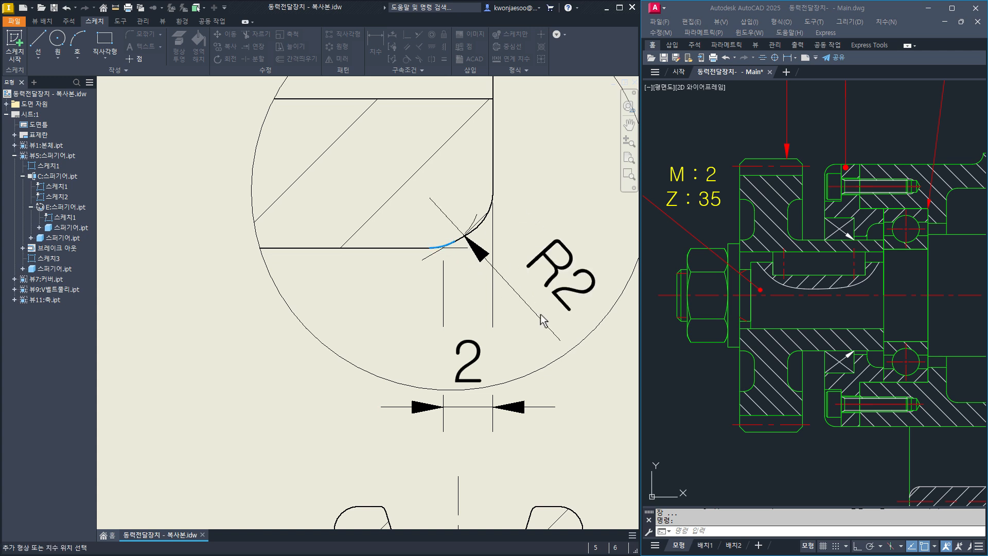
left_click(547, 331)
middle_click_drag(542, 234, 485, 265)
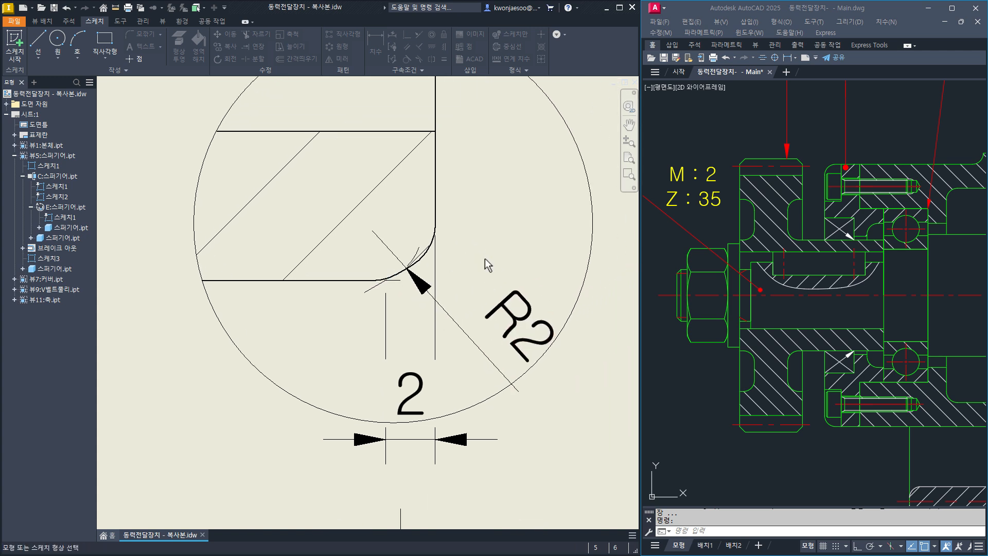
left_click(426, 252)
left_click(538, 260)
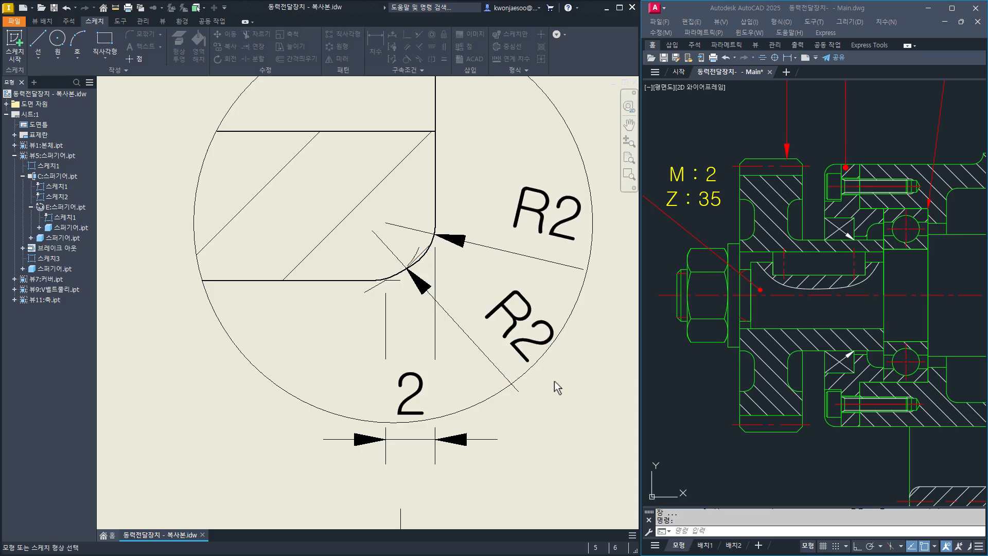
mouse_move(554, 387)
middle_mouse_down()
mouse_move(541, 364)
mouse_move(547, 412)
middle_mouse_up()
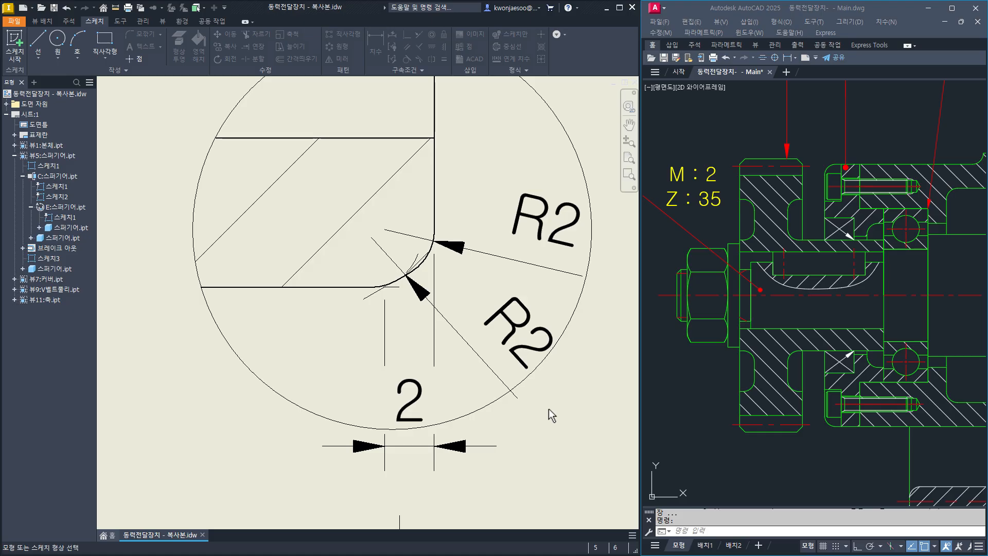
Add an angular dimension between the lower edge and the slanted chamfer line in the detail view, placing it outside the circle to the right.
left_click(338, 292)
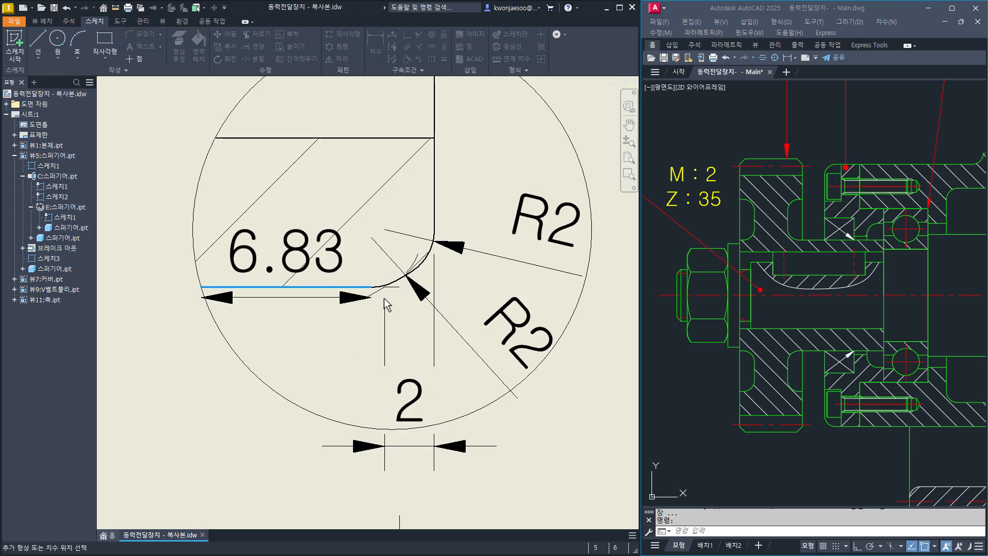
scroll(386, 302, "up", 3)
left_click(410, 271)
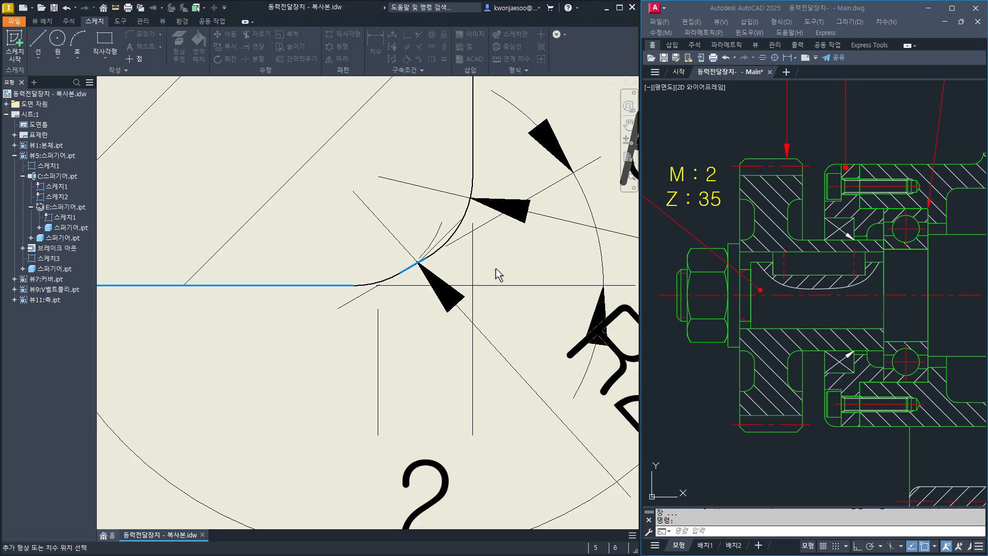
scroll(446, 294, "down", 3)
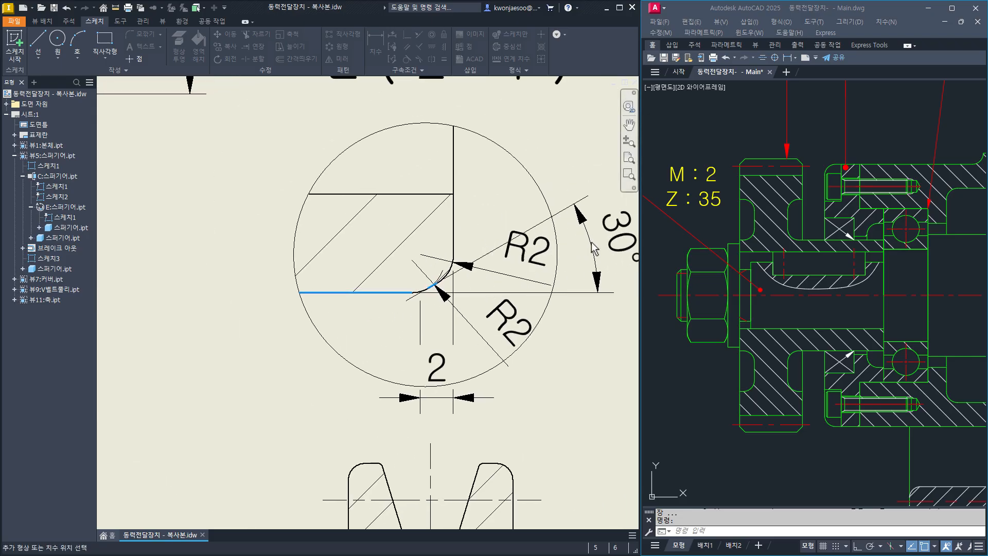
left_click(594, 265)
scroll(562, 371, "down", 3)
key("Escape")
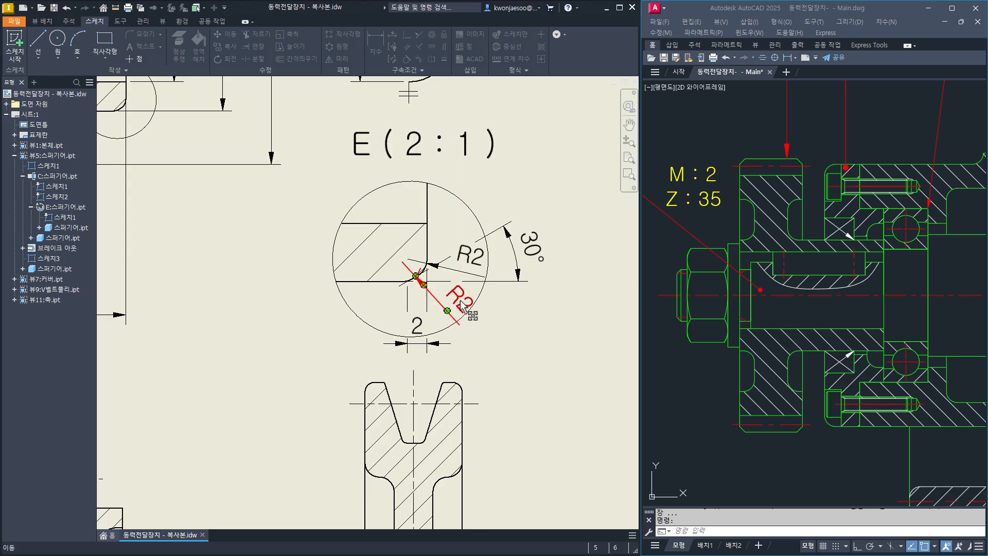
Rearrange the two radius dimensions toward the detail's lower right, and lower the chamfer length dimension with its text left of the arrows.
left_click_drag(459, 306, 481, 340)
left_click_drag(467, 268, 423, 355)
left_click(481, 321)
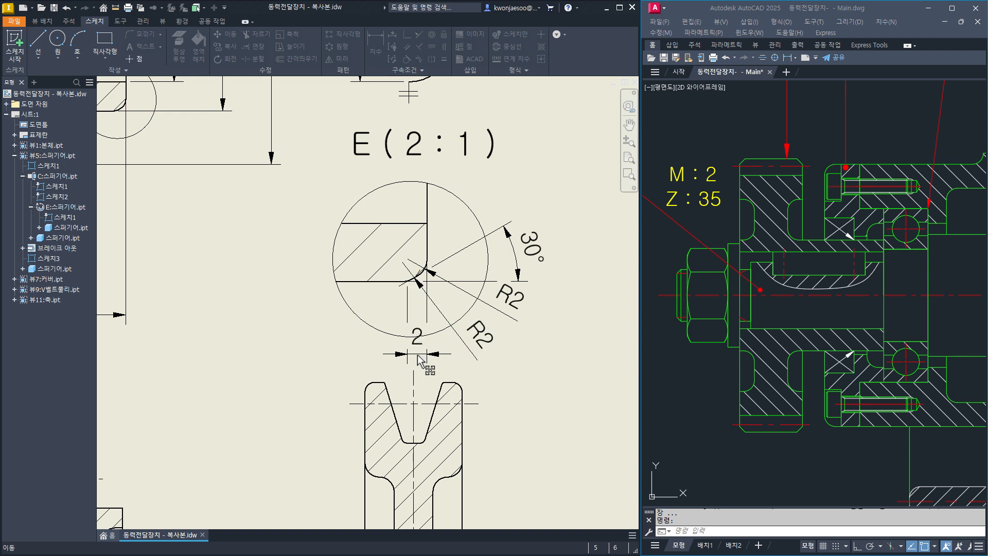
left_click(417, 347)
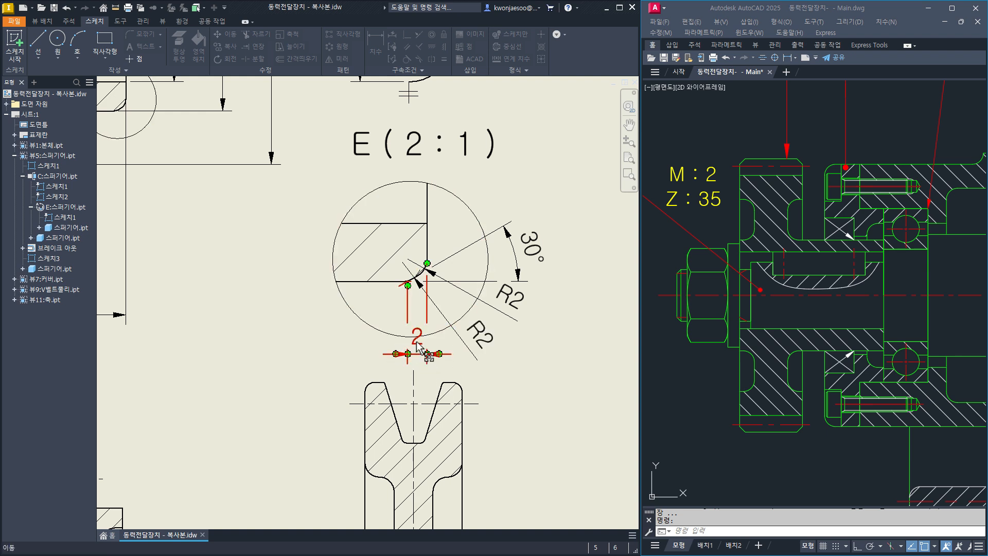
left_click_drag(417, 343, 377, 354)
middle_click_drag(315, 359, 344, 395)
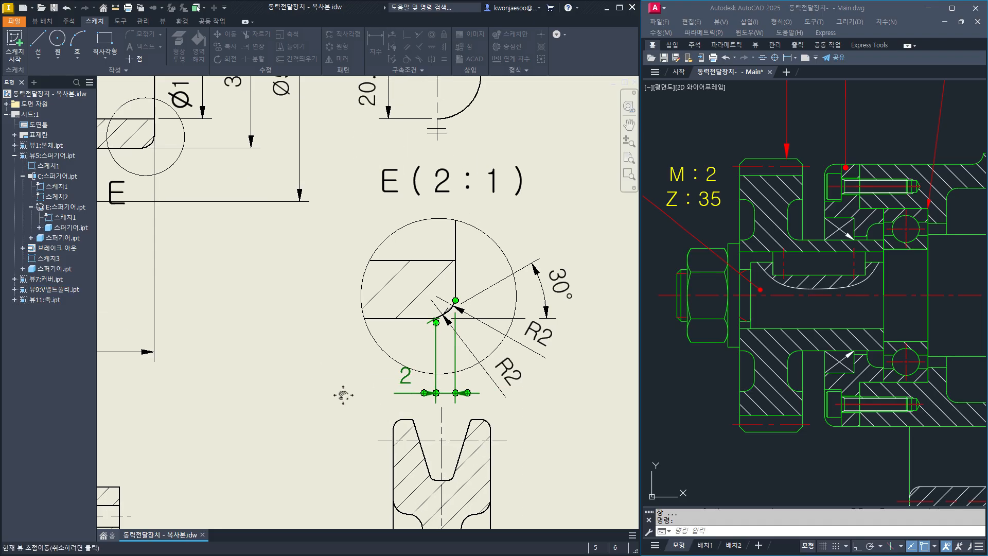
Reposition detail view E beneath the partial keyway view and move its label below the detail.
scroll(378, 423, "down", 2)
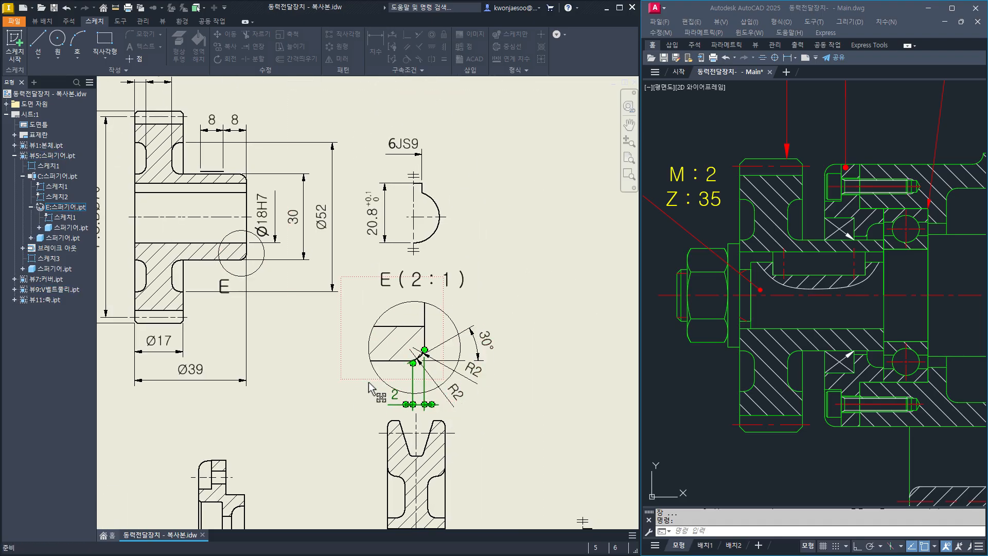
left_click_drag(358, 348, 381, 313)
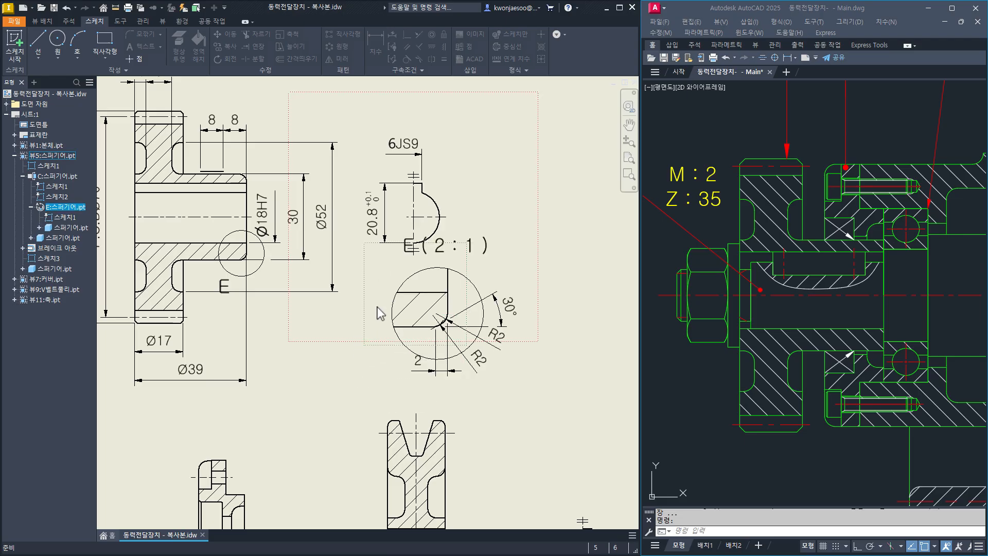
left_click_drag(409, 252, 395, 398)
middle_click_drag(367, 383, 437, 378)
mouse_move(443, 343)
left_mouse_down()
mouse_move(421, 347)
mouse_move(434, 355)
left_mouse_up()
scroll(337, 401, "down", 2)
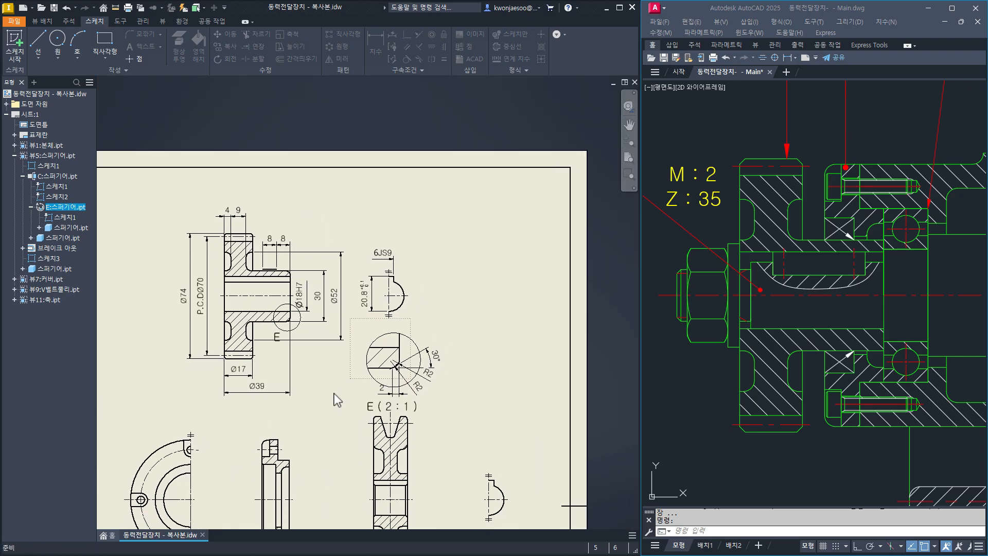
Move the spur gear section and keyway views up slightly, and shift detail view E up to follow them.
scroll(348, 382, "up", 3)
middle_click_drag(241, 401, 394, 405)
scroll(392, 402, "down", 3)
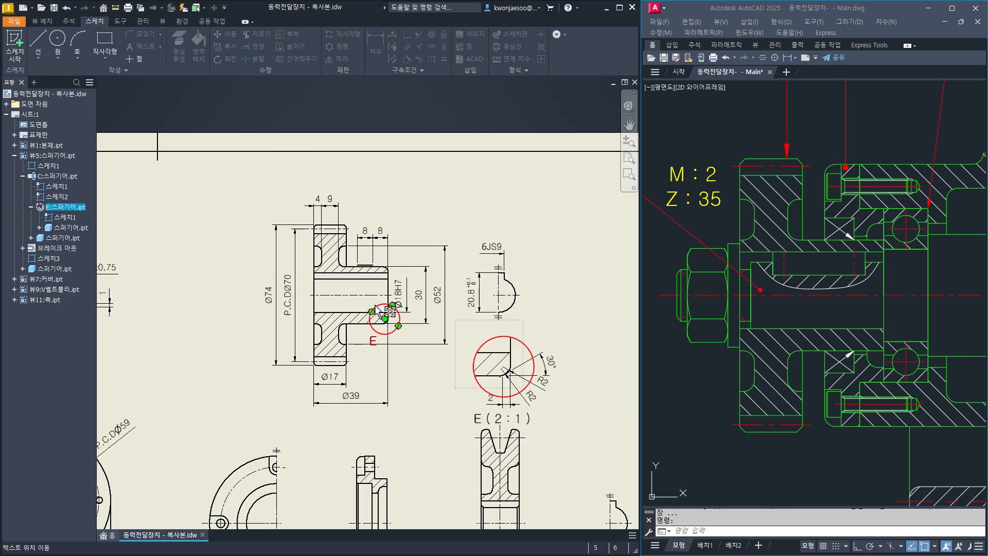
left_click(381, 219)
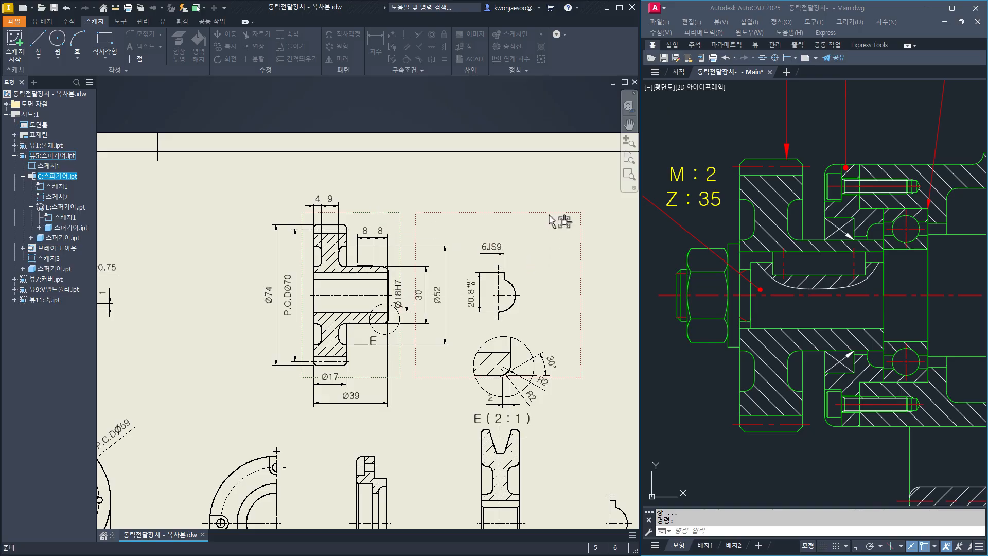
left_click_drag(550, 221, 550, 201)
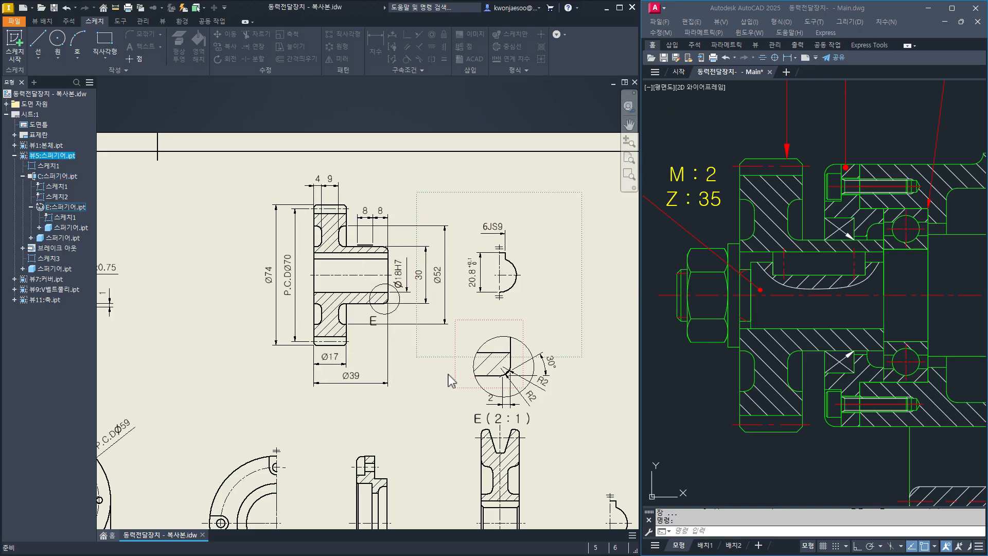
left_click(462, 400)
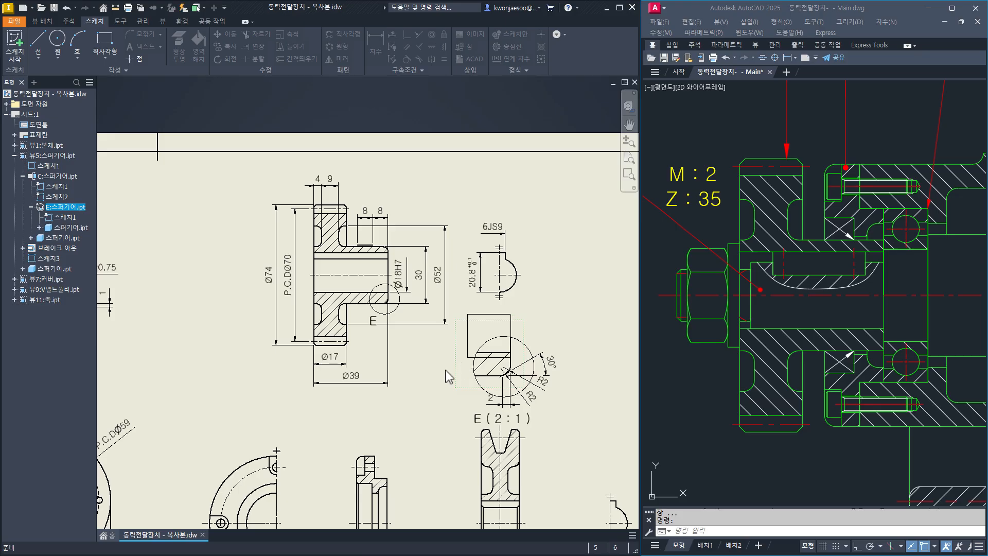
middle_click_drag(408, 391, 414, 396)
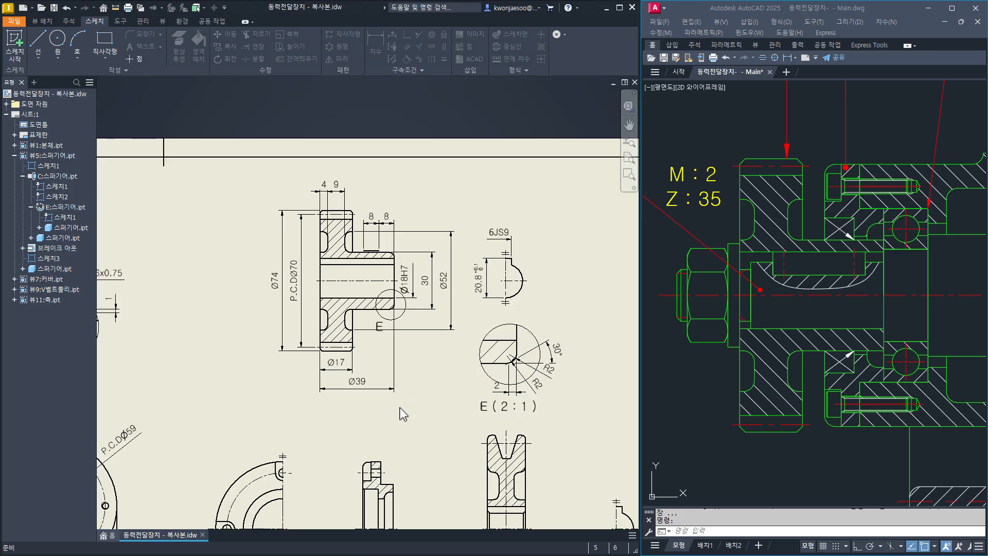
Check the oil seal shaft tolerance in the KS standards PDF and change the gear hub's outer diameter dimension to Ø30h8.
scroll(401, 410, "up", 2)
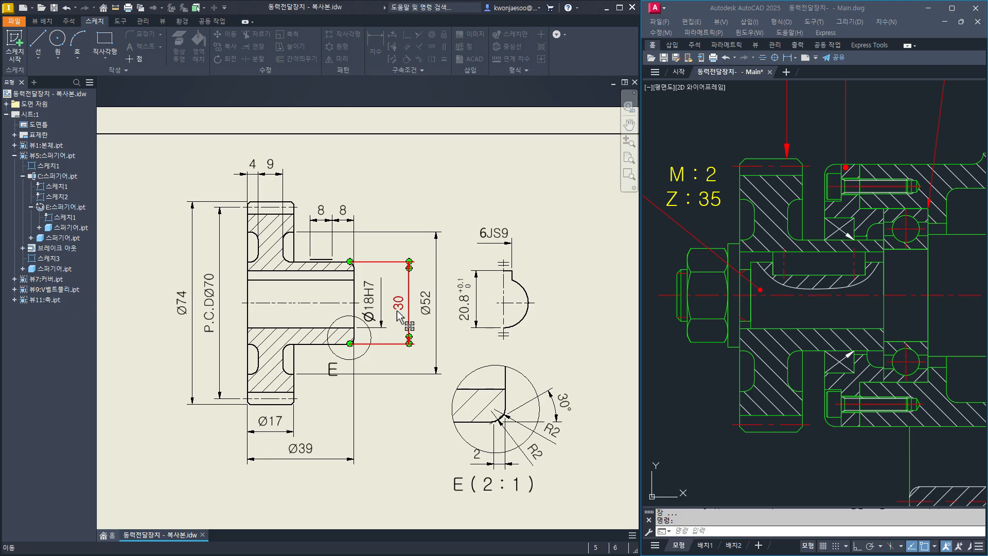
key("alt+Tab")
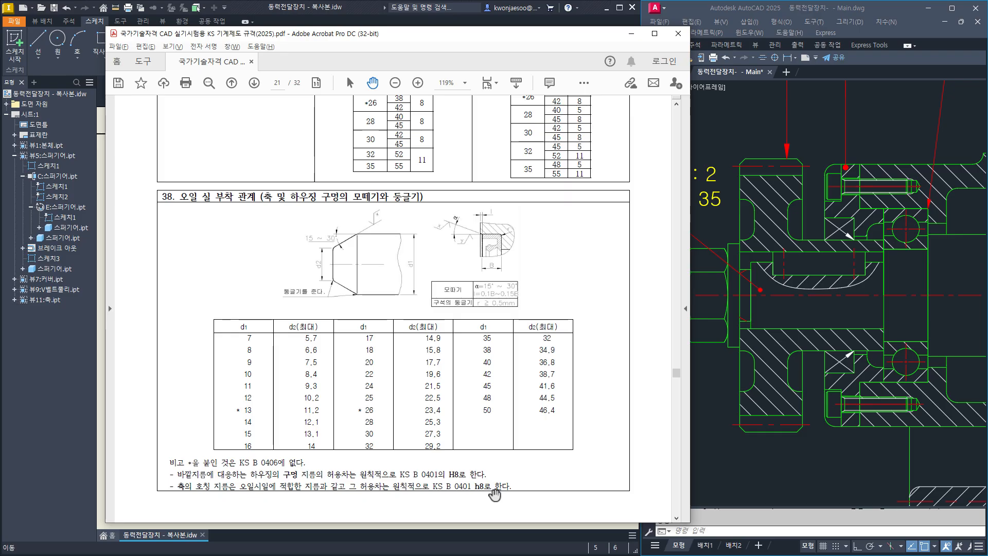
left_click(632, 34)
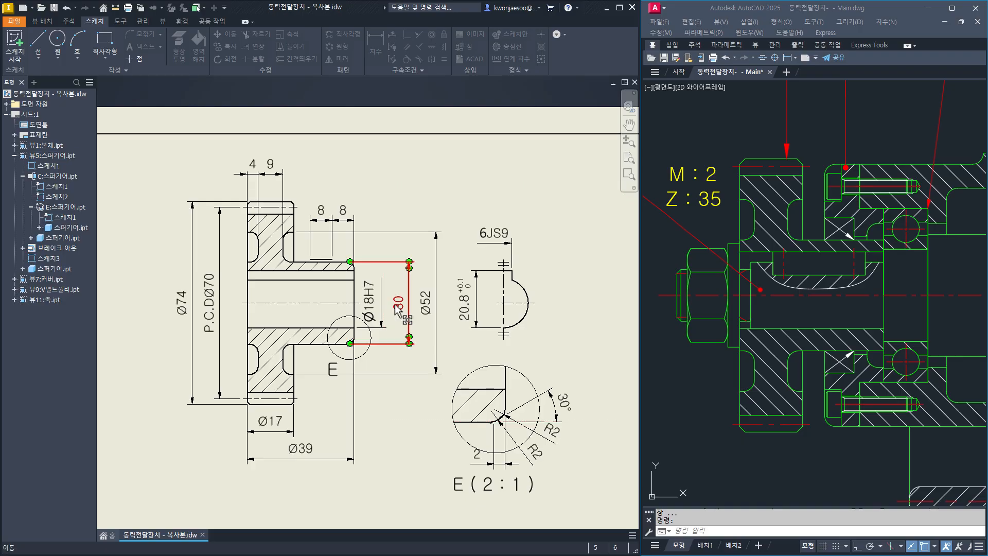
double_click(395, 306)
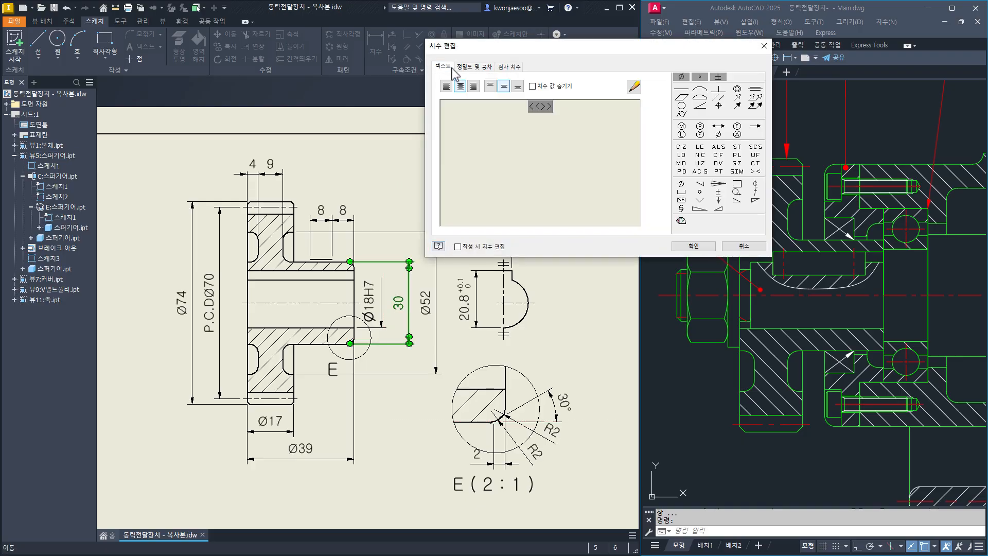
type("h8")
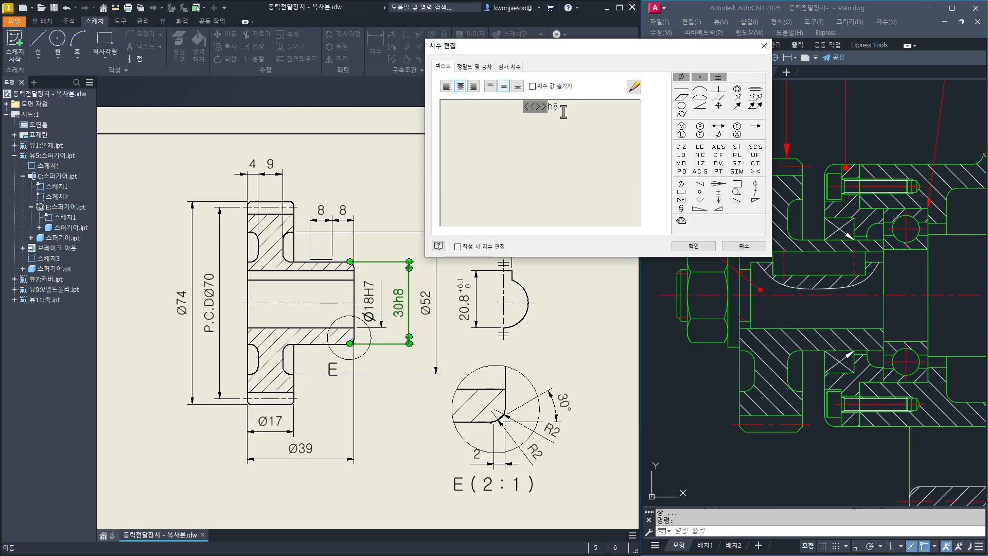
left_click(681, 76)
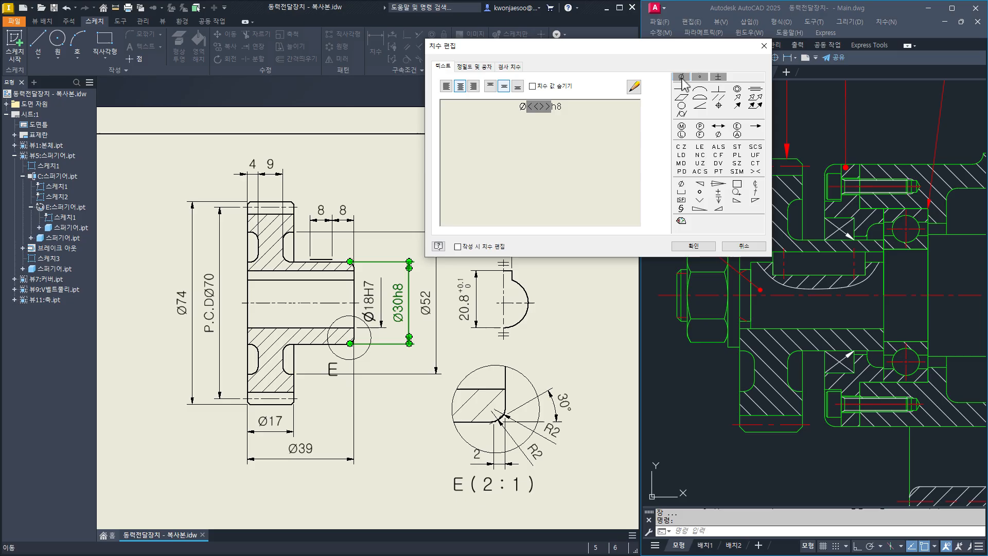
left_click(694, 246)
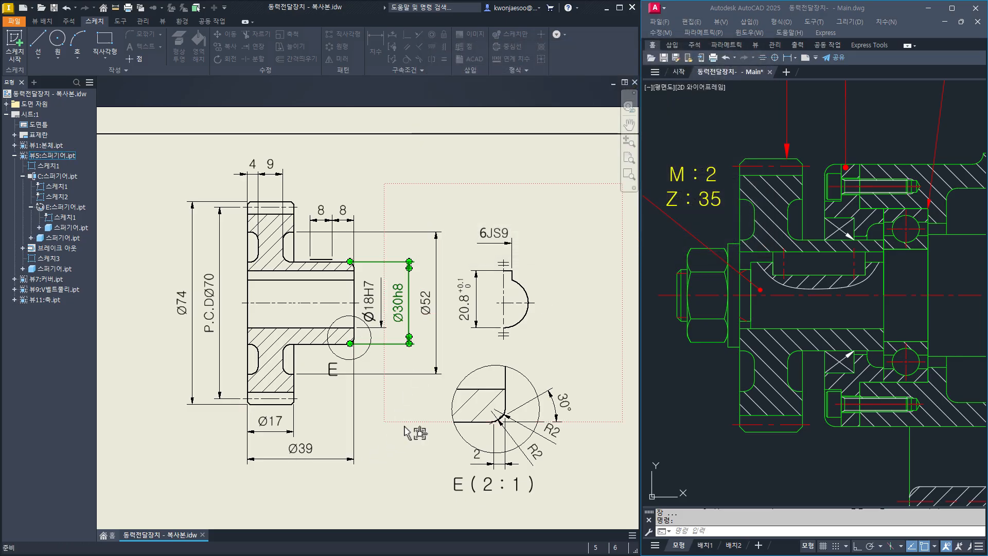
Add diameter dimensions to the cover section's inner bore and larger seal bore, stacking them left of the section.
scroll(404, 434, "down", 3)
mouse_move(404, 434)
middle_mouse_down()
mouse_move(368, 391)
mouse_move(304, 395)
middle_mouse_up()
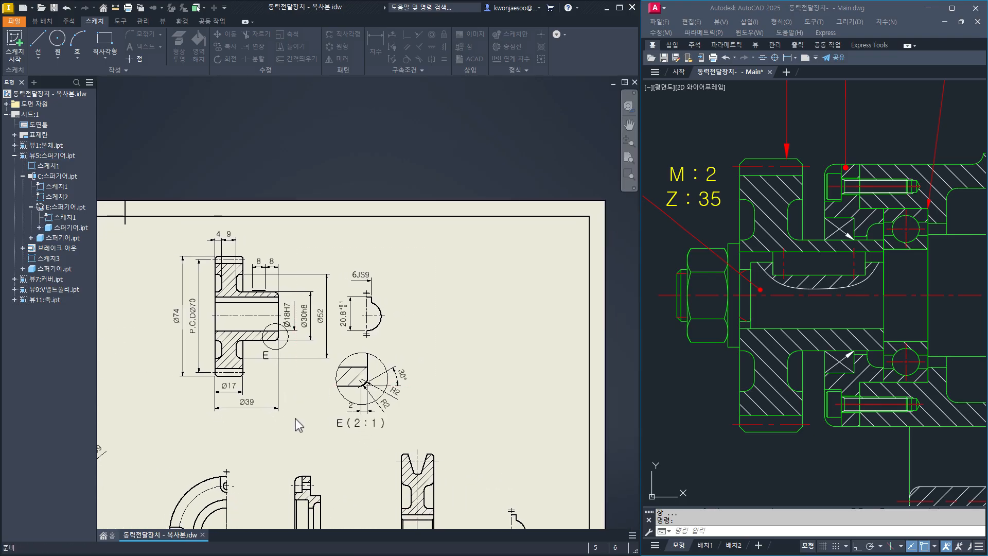
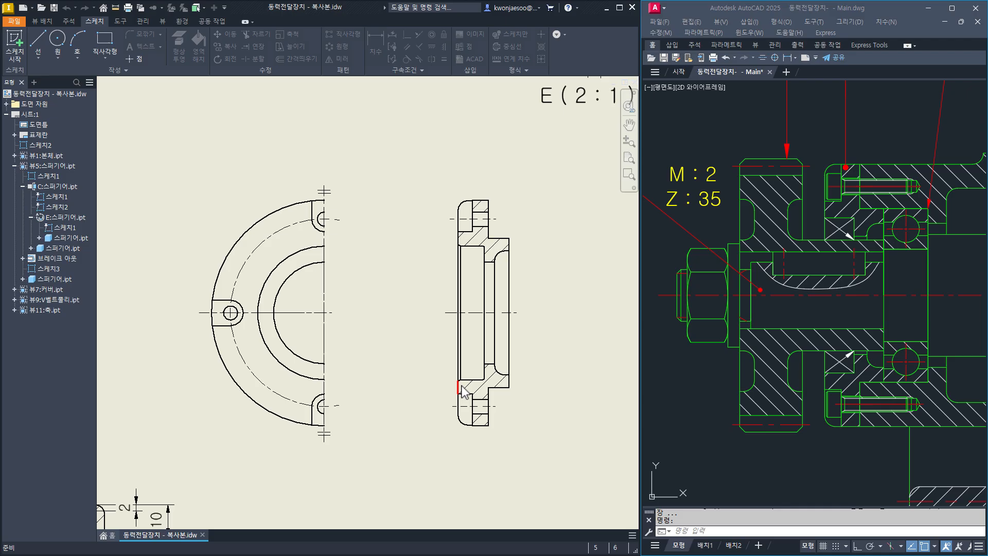
left_click(489, 263)
left_click(484, 367)
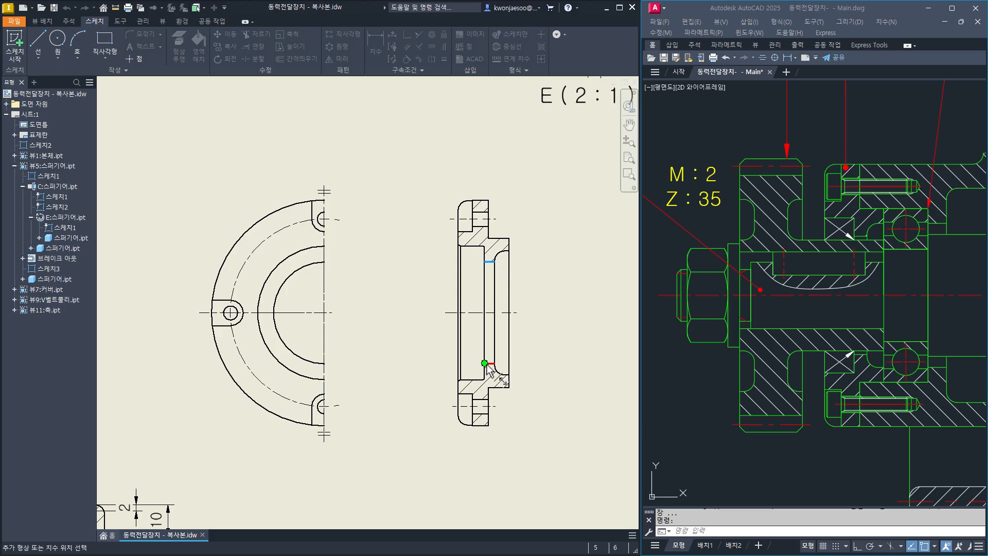
left_click(437, 352)
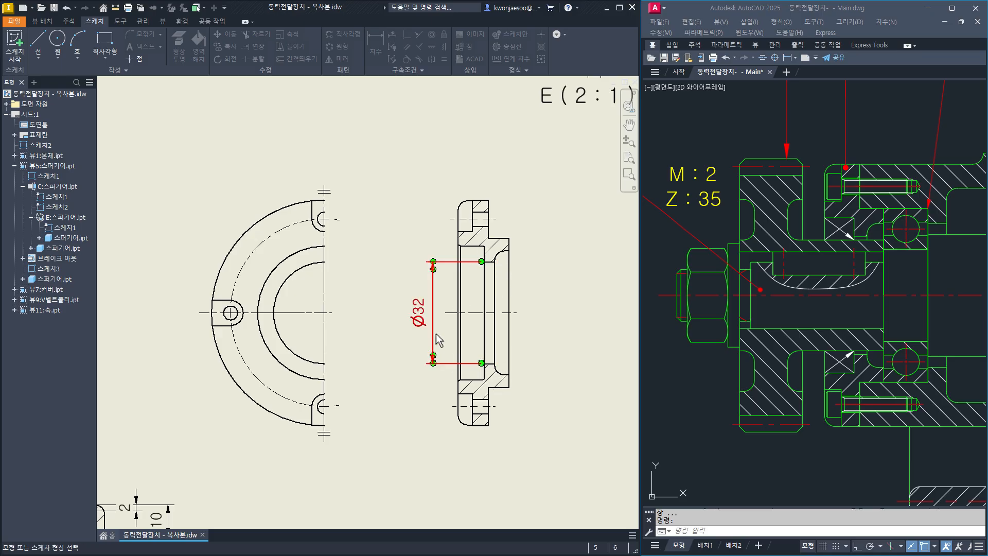
left_click(473, 246)
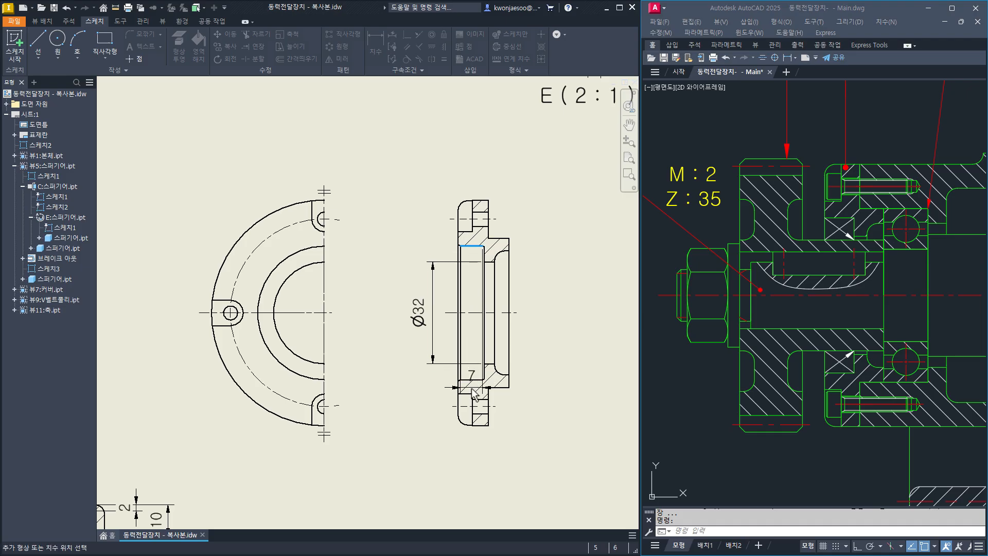
left_click(472, 379)
left_click(406, 360)
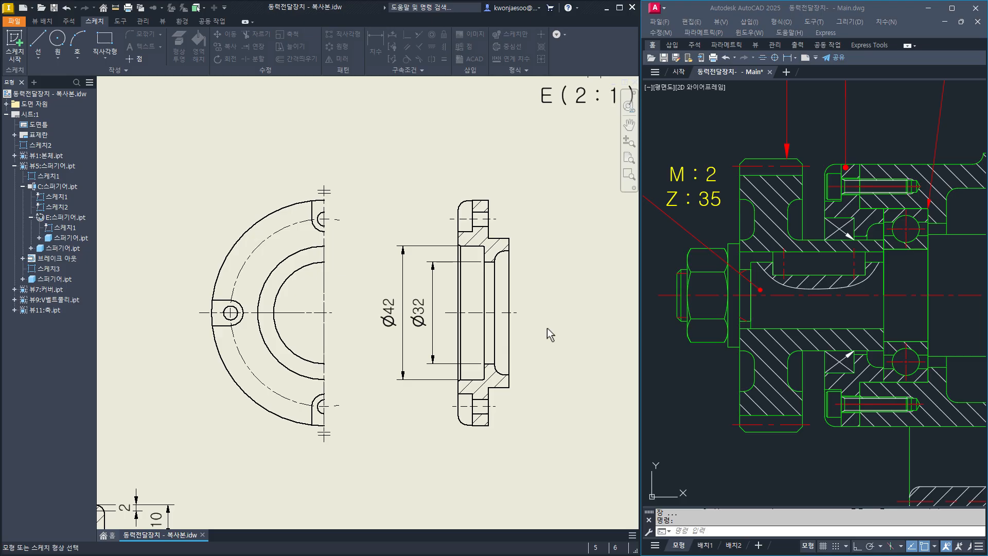
Dimension the height of the rounded opening at the cover boss's end face, placing it right of the section.
left_click(510, 250)
left_click(505, 375)
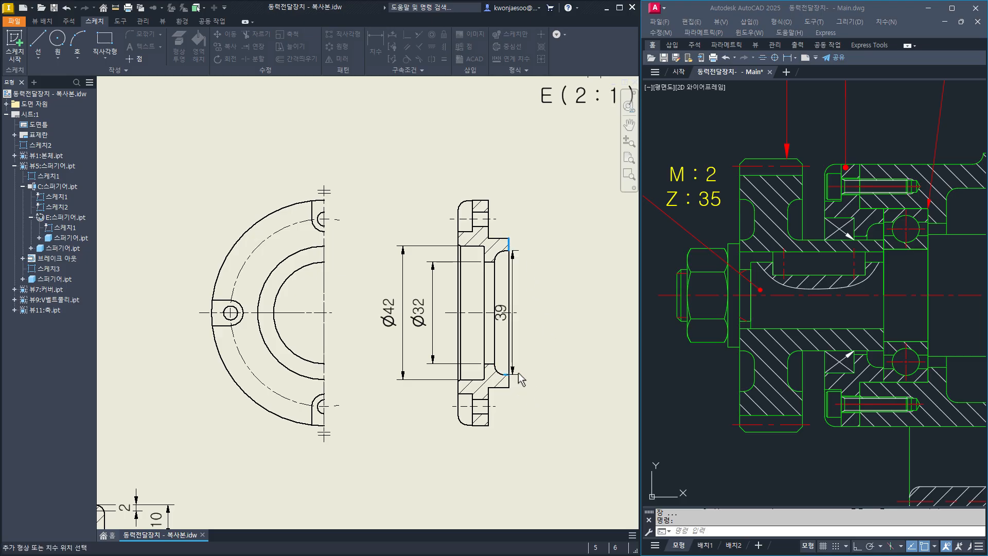
left_click(548, 351)
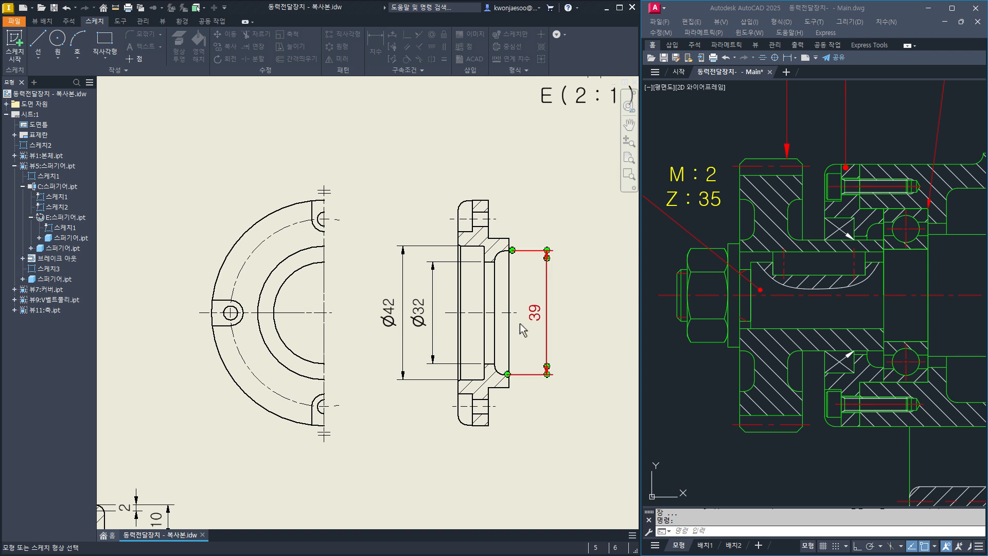
Add diameter dimensions to the cover's boss and outer flange, stacking them outward on the section's right side.
left_click(504, 239)
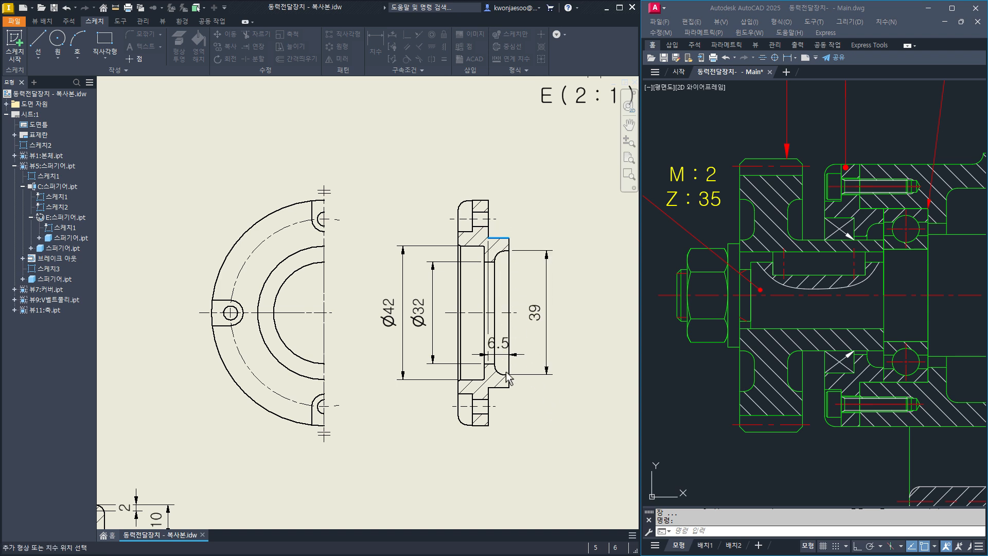
left_click(509, 387)
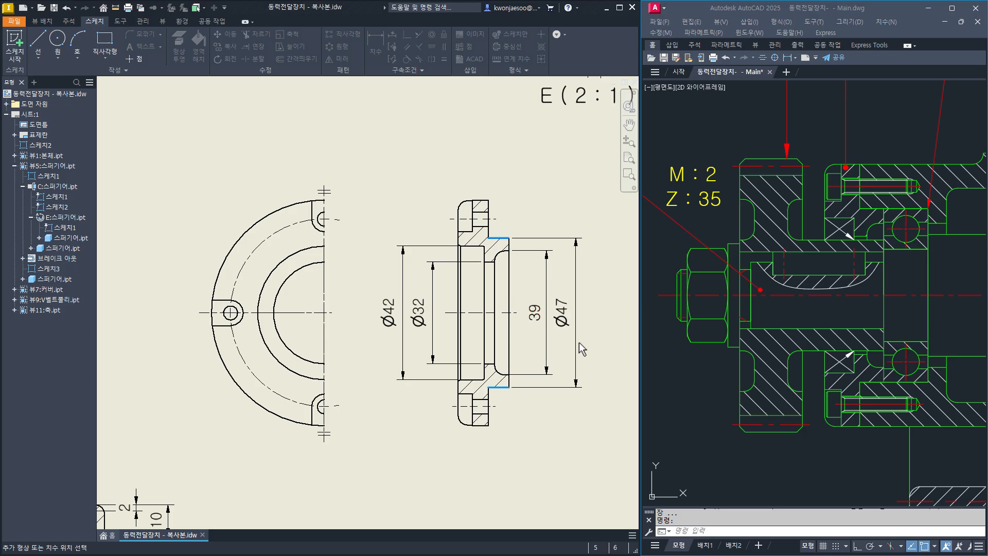
left_click(579, 342)
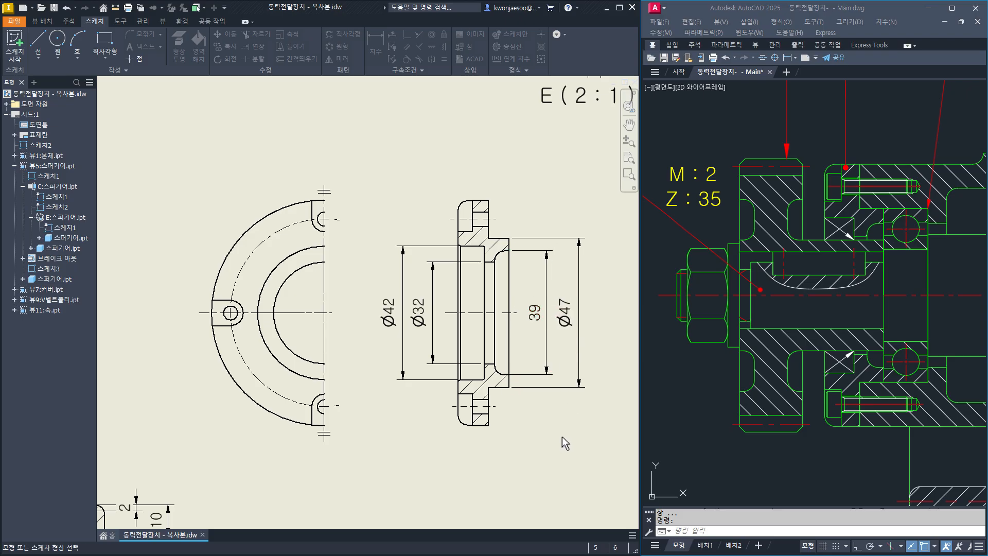
left_click(484, 200)
left_click(480, 425)
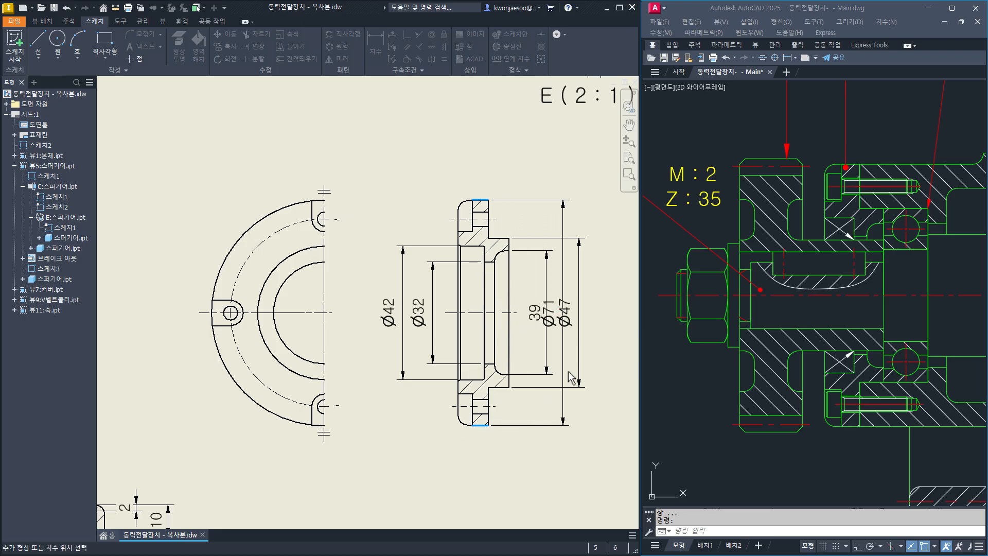
left_click(610, 351)
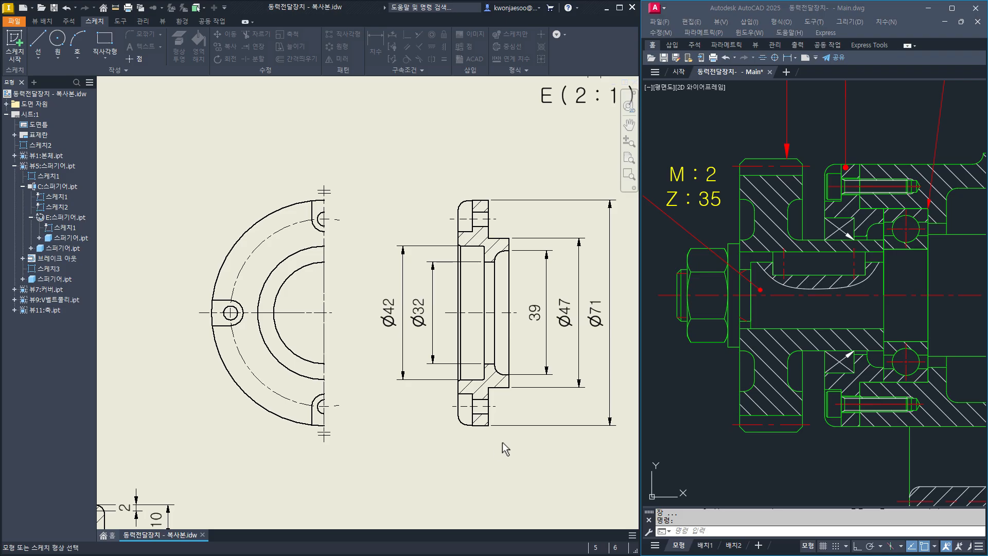
Dimension the cover boss's projection from the flange and the cover's overall width, stacking both below the section.
left_click(509, 382)
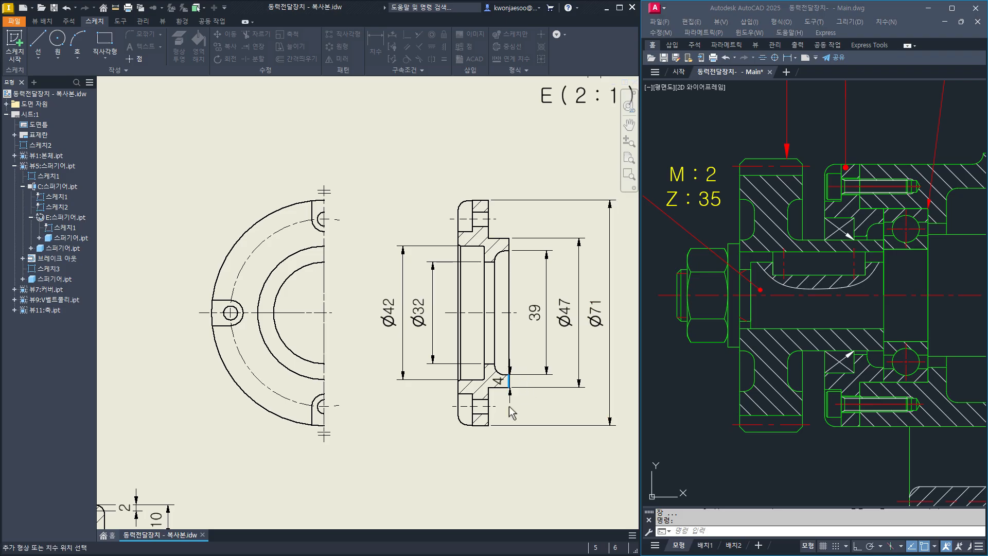
left_click(487, 419)
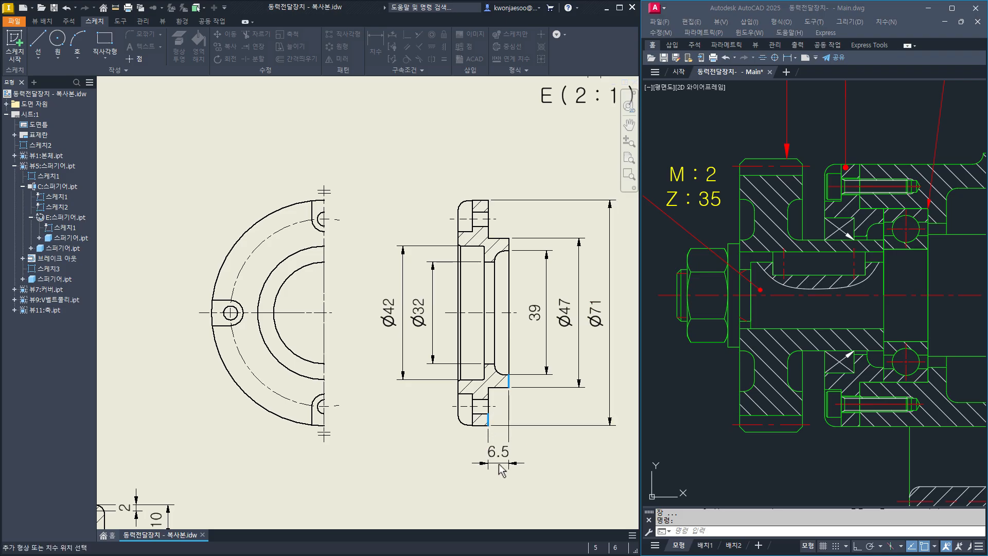
left_click(502, 470)
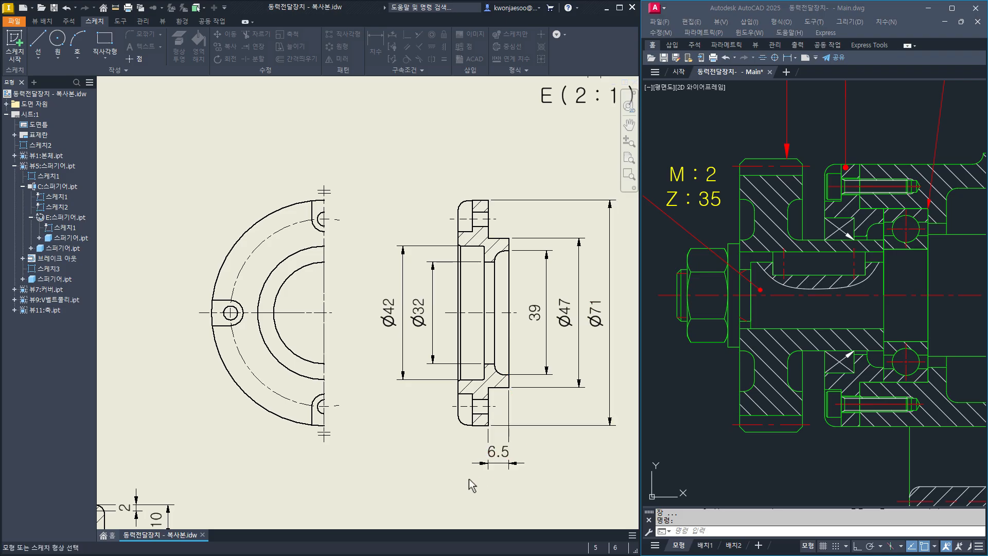
left_click(509, 382)
left_click(459, 389)
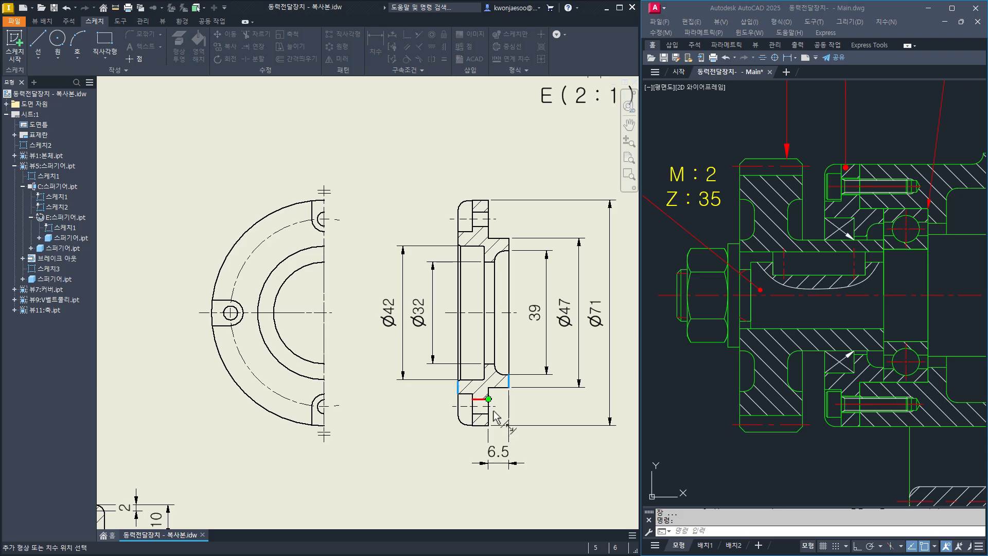
left_click(484, 489)
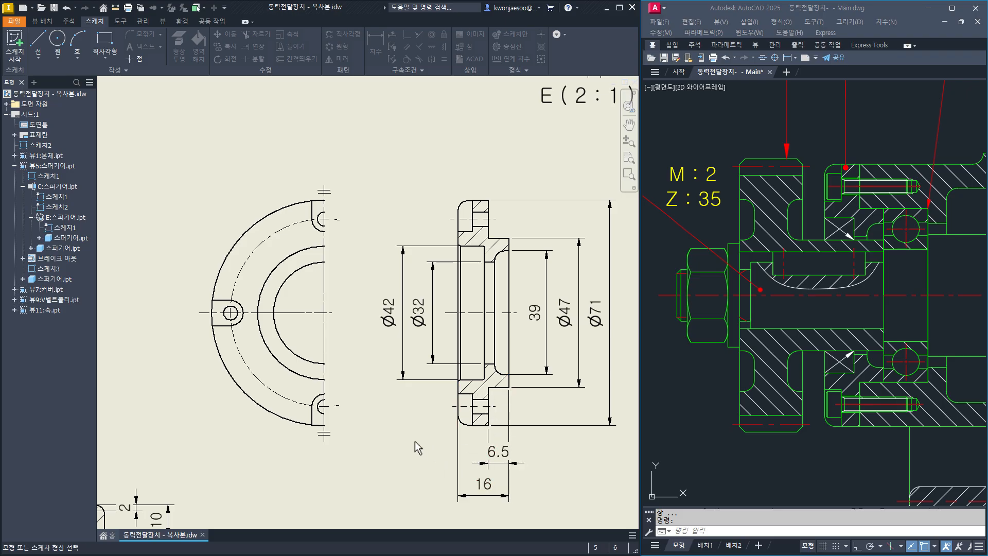
Dimension the depth of the rounded recess at the cover boss's end, placing the text just outside the section's boss face.
left_click(495, 304)
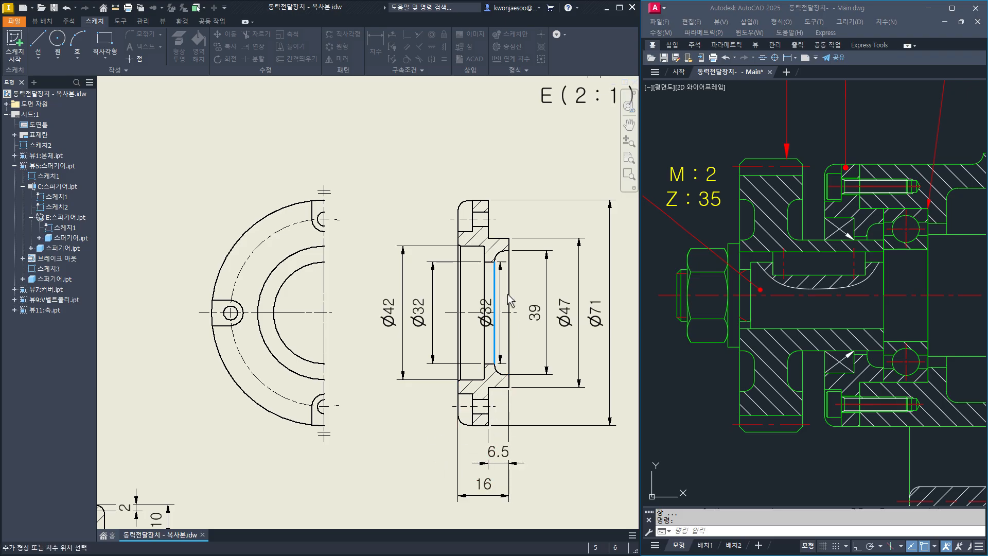
left_click(508, 296)
left_click(502, 291)
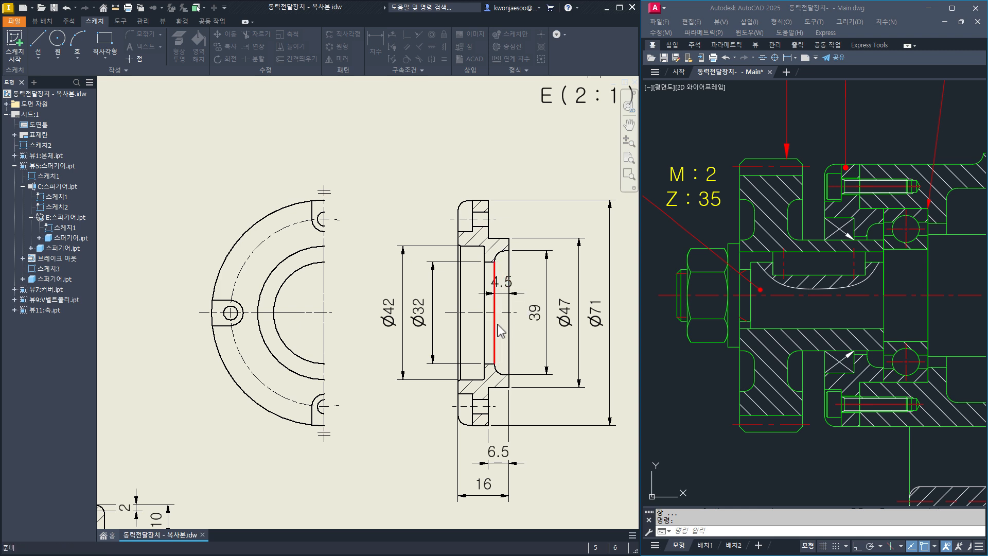
left_click_drag(506, 300, 530, 292)
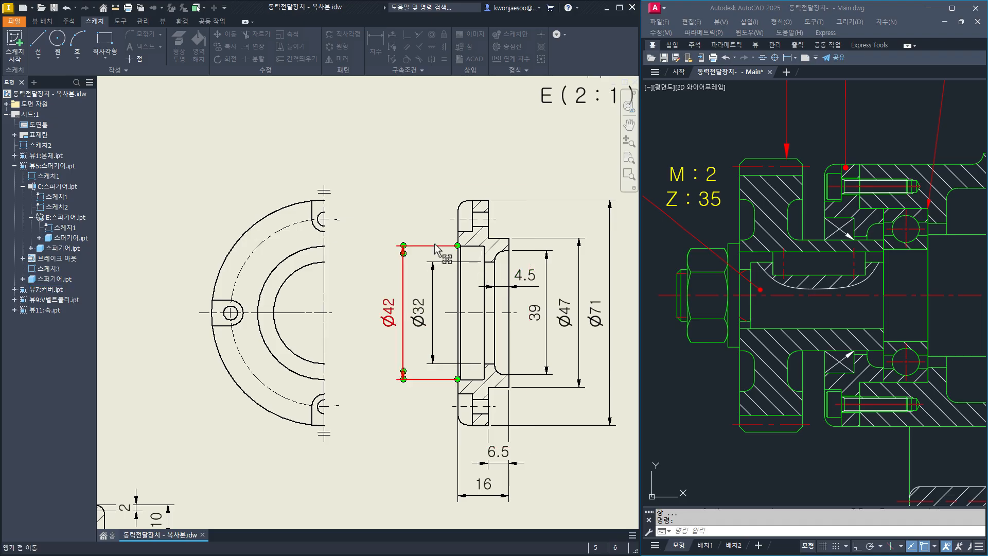
Dimension the depth of the bolt hole's counterbore in the cover flange, placing it above the section.
key("d")
left_click(456, 219)
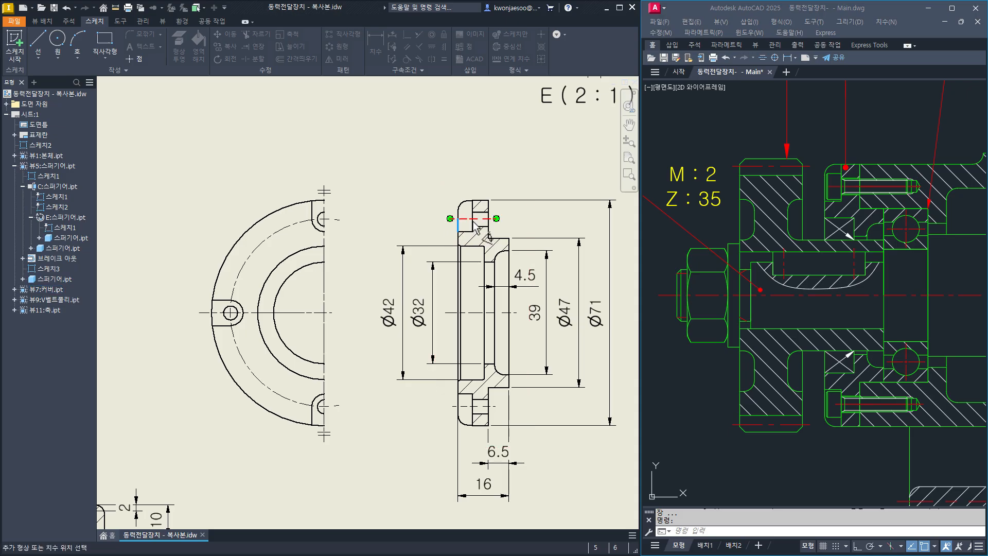
left_click(473, 221)
left_click(463, 175)
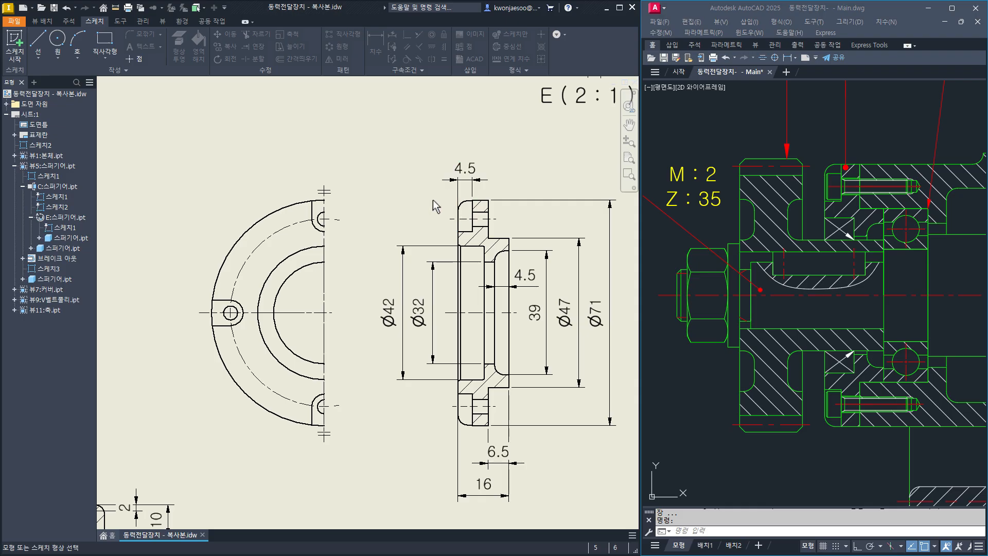
Dimension the flange bolt hole's diameter beside the section, moving its text above the hole and adding the prefix "4-".
left_click(481, 211)
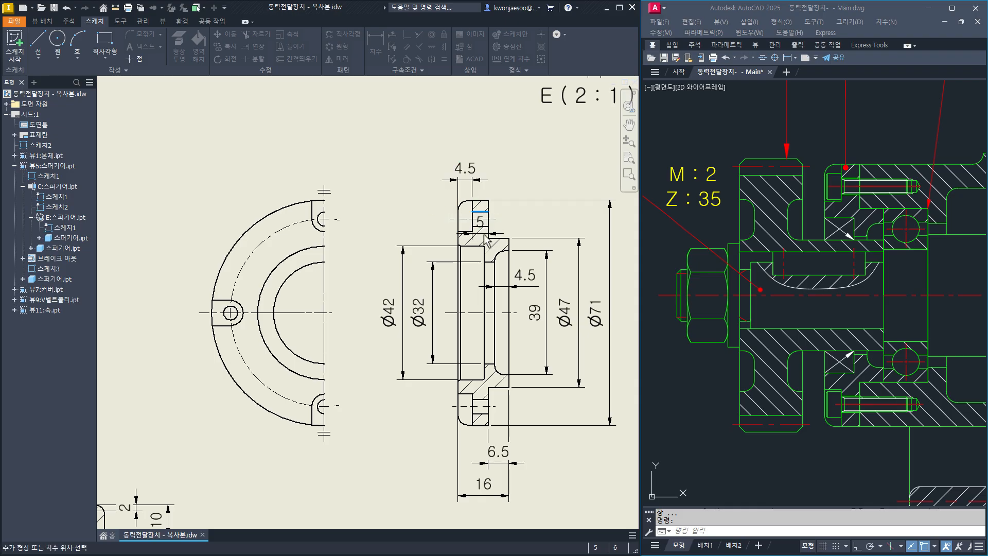
left_click(481, 225)
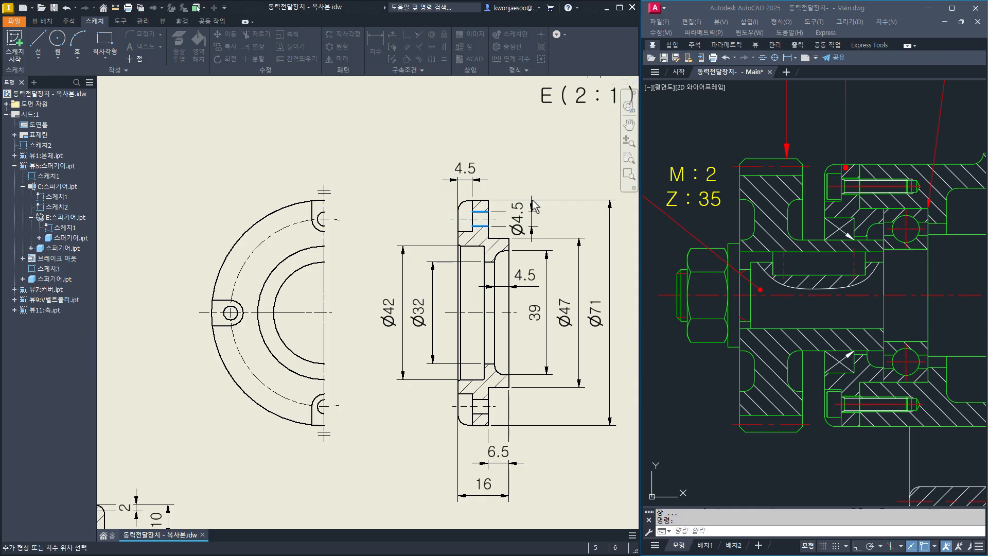
left_click(537, 211)
left_click_drag(536, 220, 536, 177)
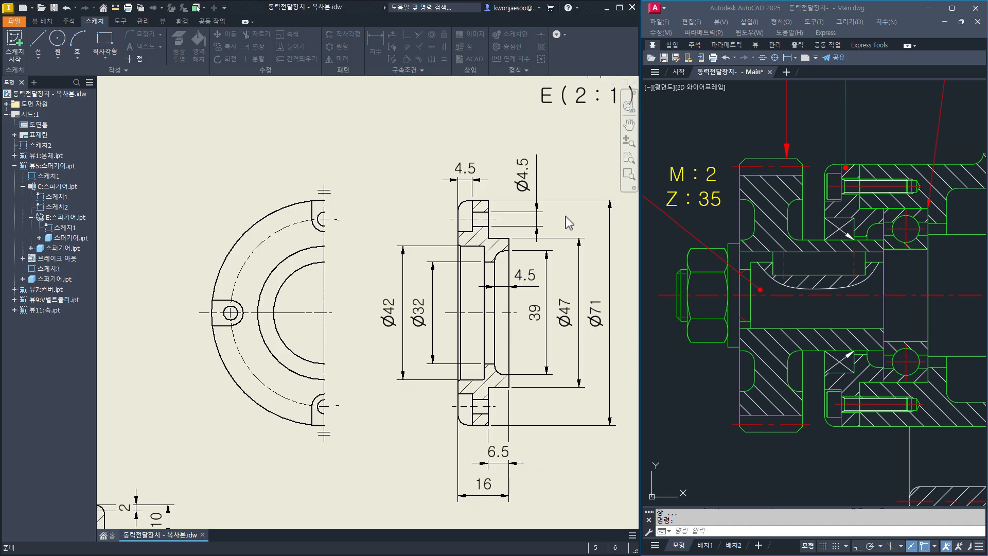
double_click(527, 185)
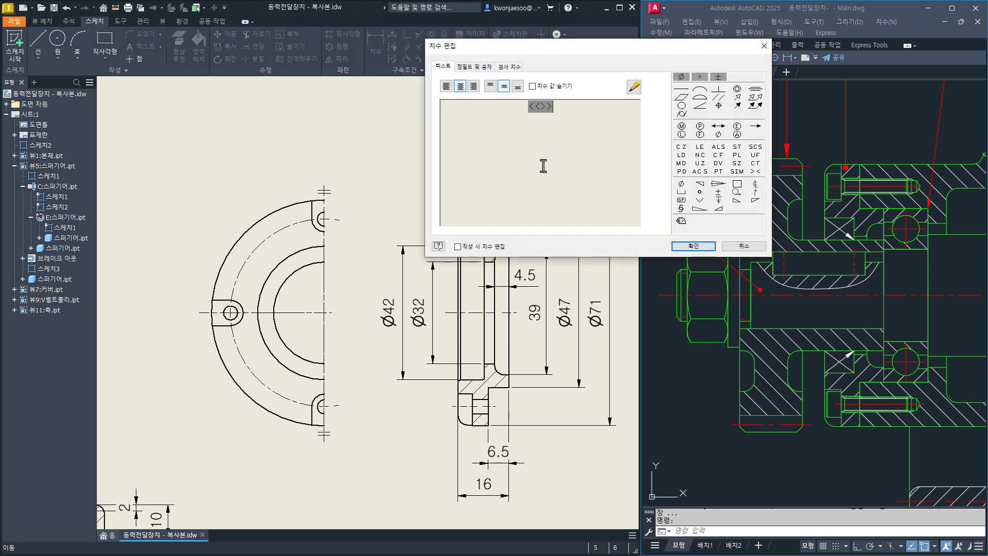
key("Home")
type("4-")
left_click(688, 247)
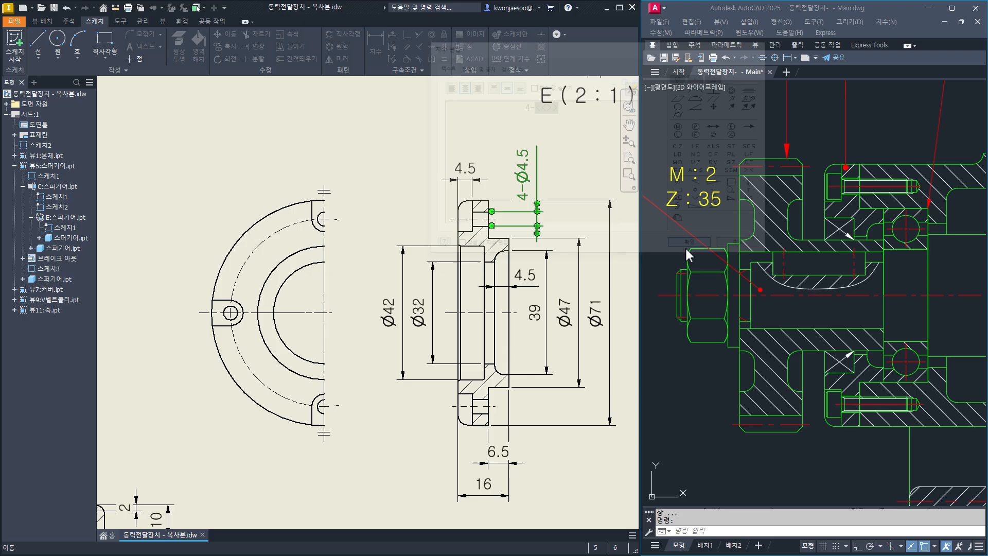
Dimension the upper slot's full width in the cover's half view as a linear diameter measured from the vertical centerline.
left_click(318, 205)
left_click(324, 206)
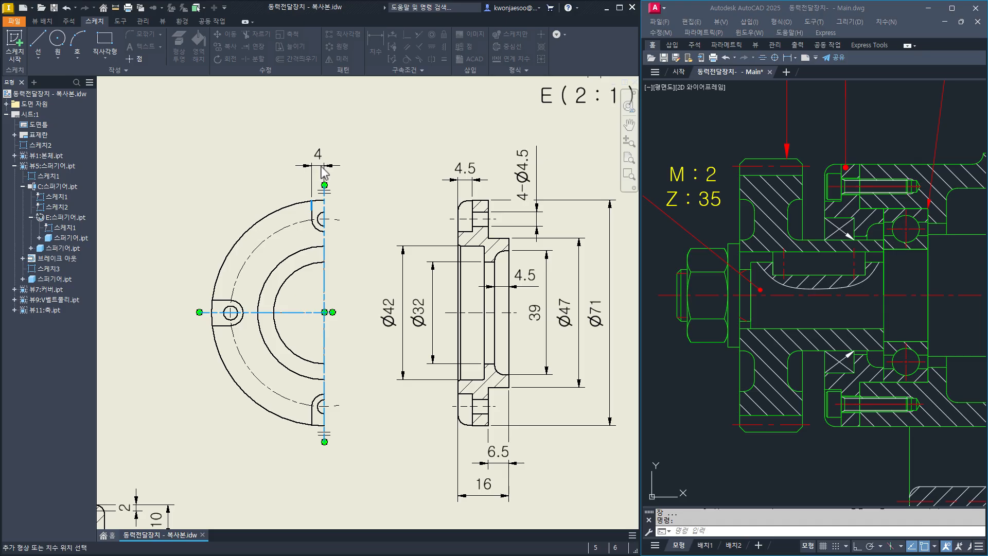
right_click(320, 167)
mouse_move(339, 224)
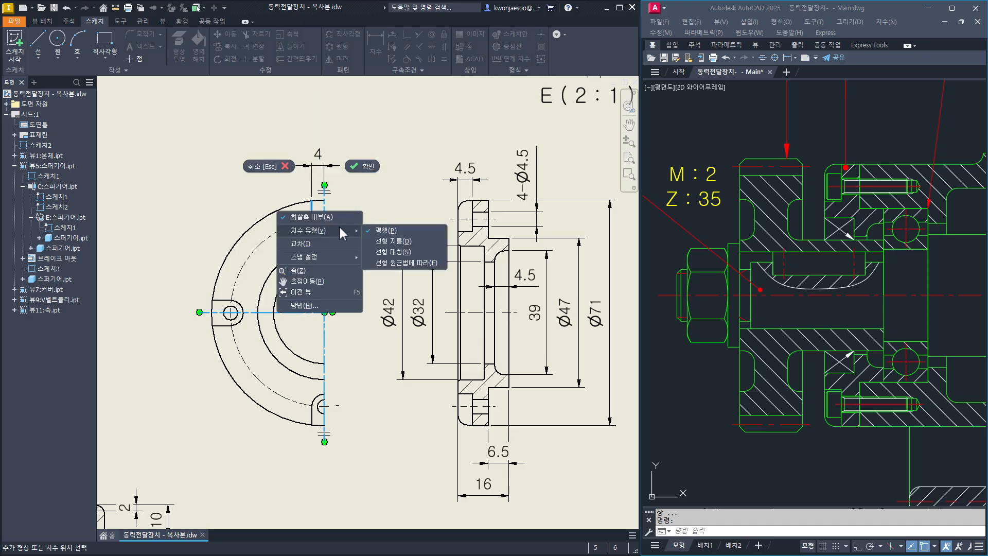
left_click(388, 241)
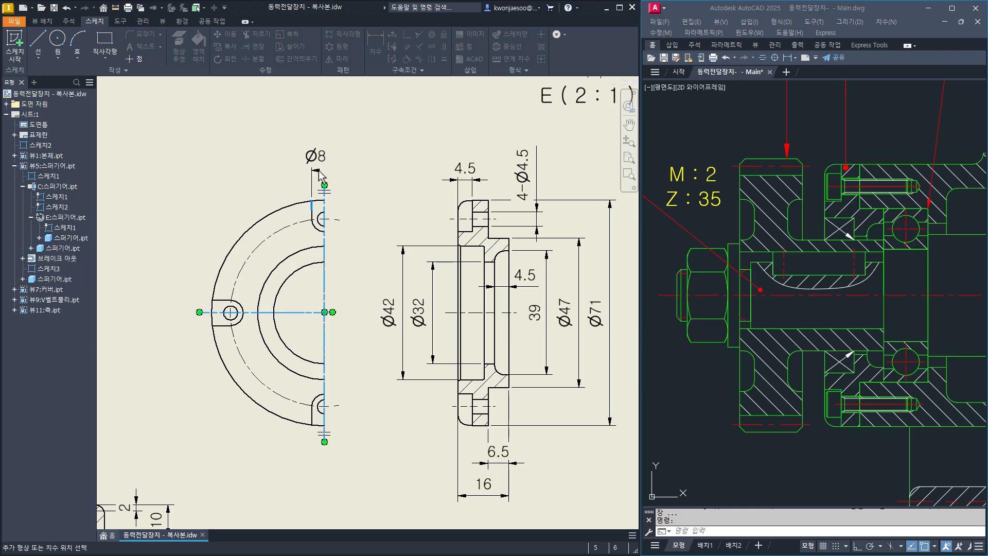
left_click(342, 172)
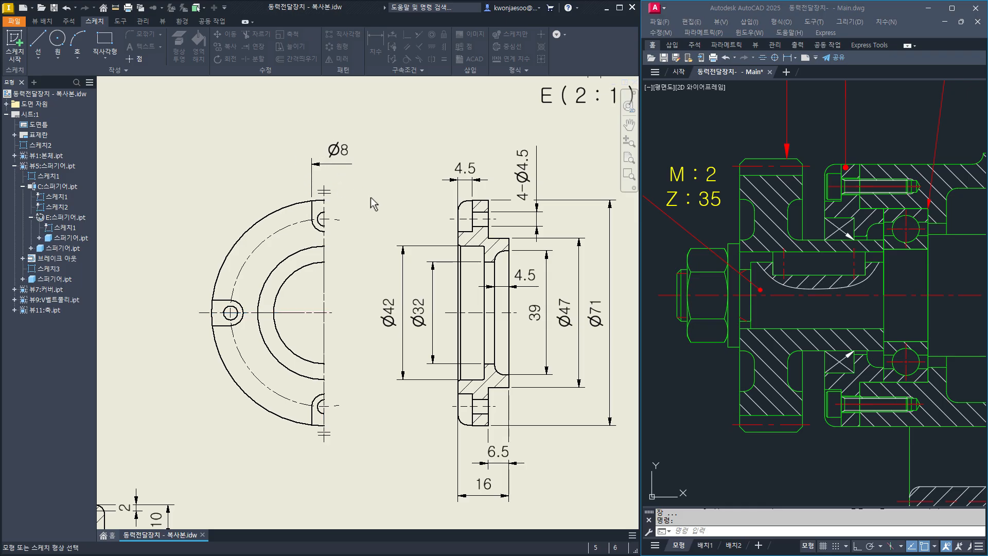
key("Escape")
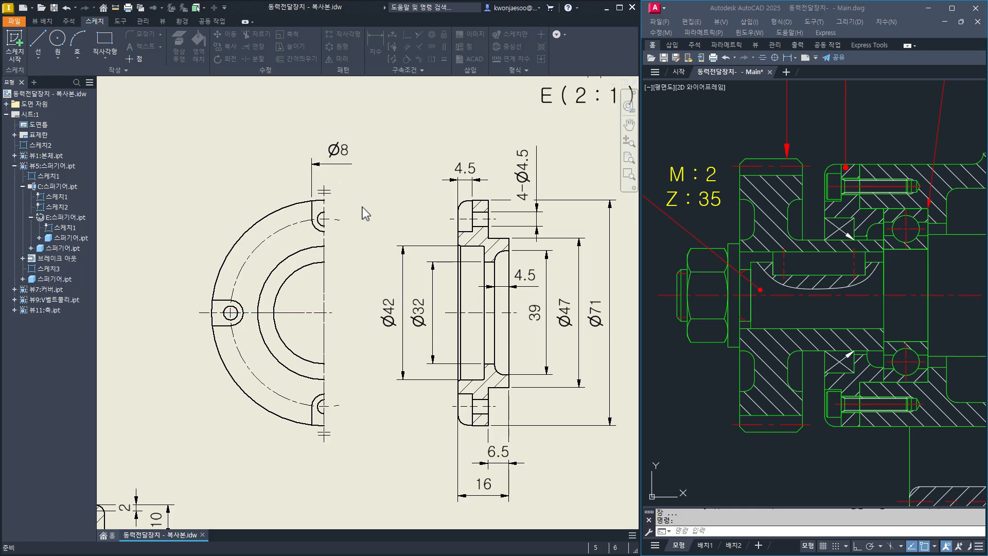
Hide the slot width dimension's value, replace it with the plain text 8, and move the dimension slightly closer to the view.
double_click(340, 154)
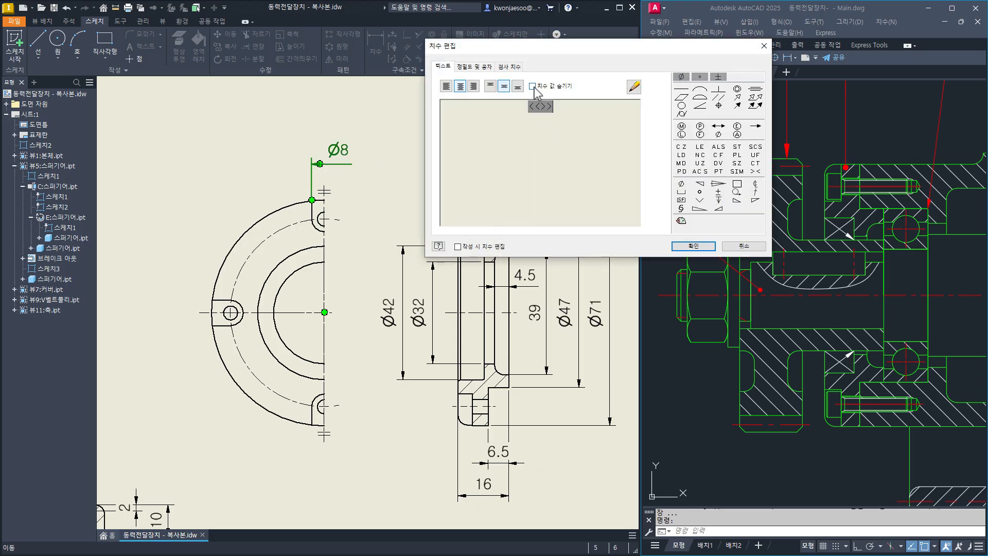
left_click(532, 86)
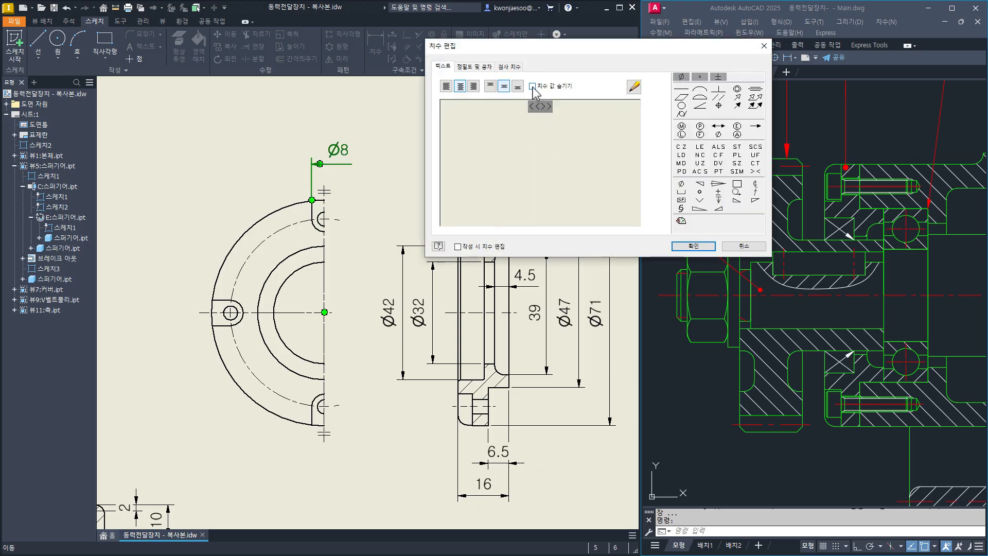
left_click(542, 117)
type("8")
left_click(693, 245)
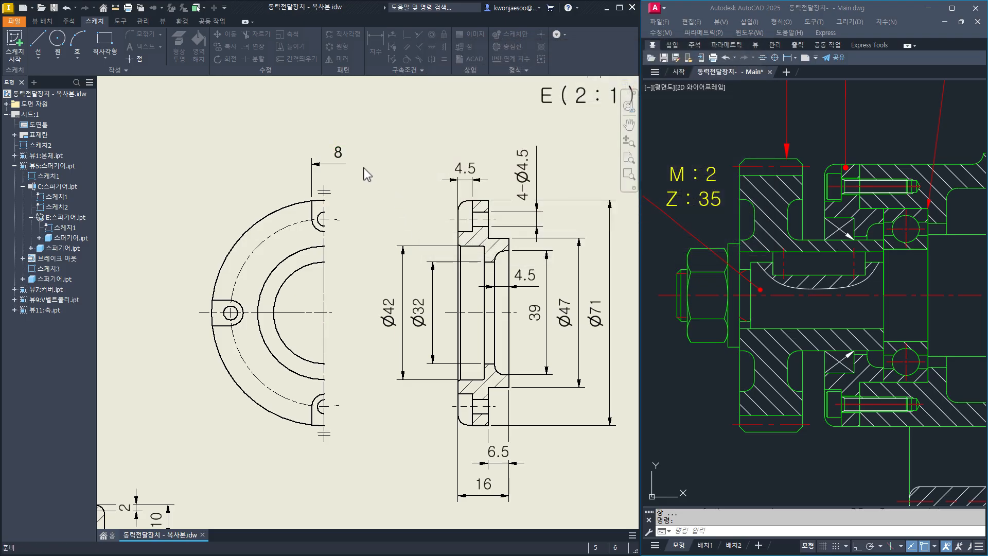
left_click_drag(332, 164, 332, 176)
Dimension the bolt circle in the cover's half view as a diameter, placing the text outside the outline.
key("d")
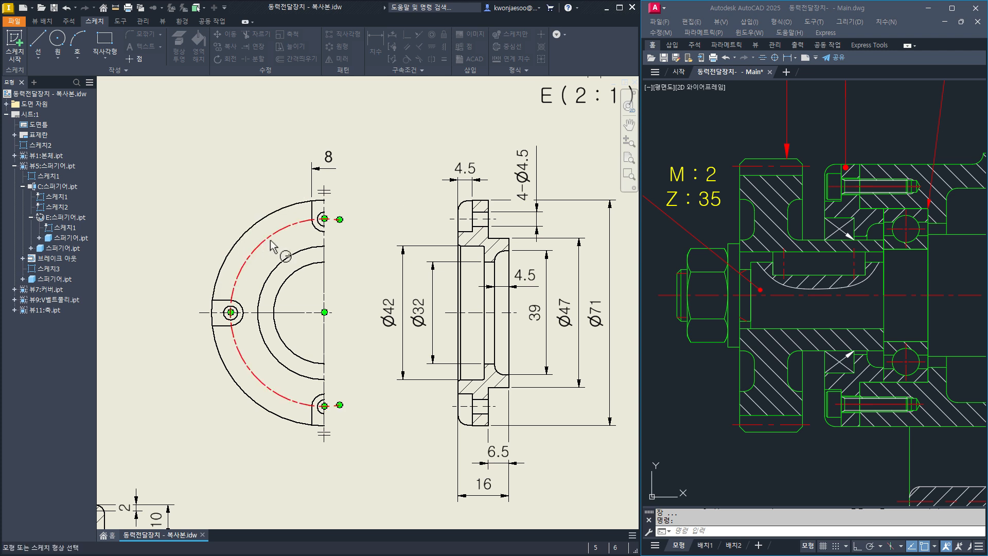
left_click(259, 245)
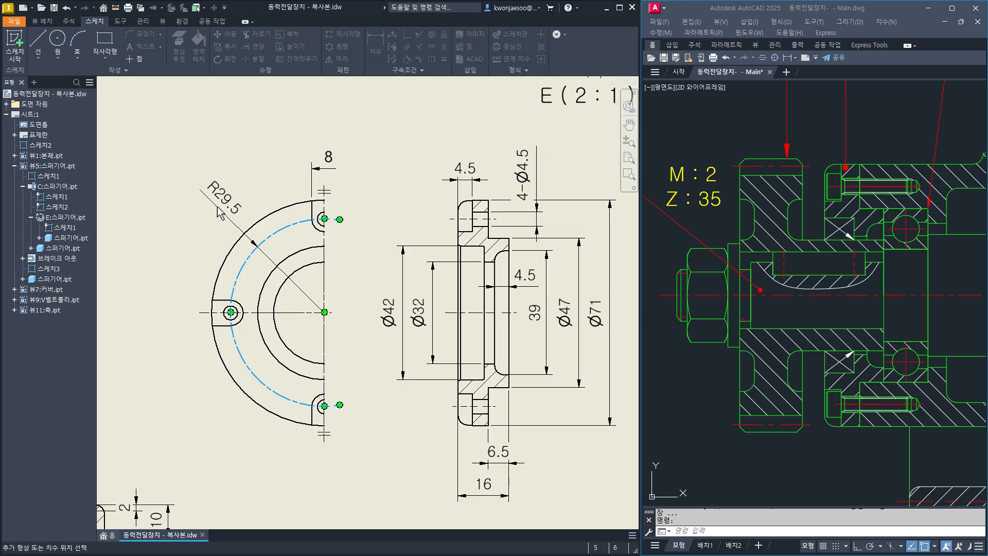
right_click(219, 212)
mouse_move(213, 270)
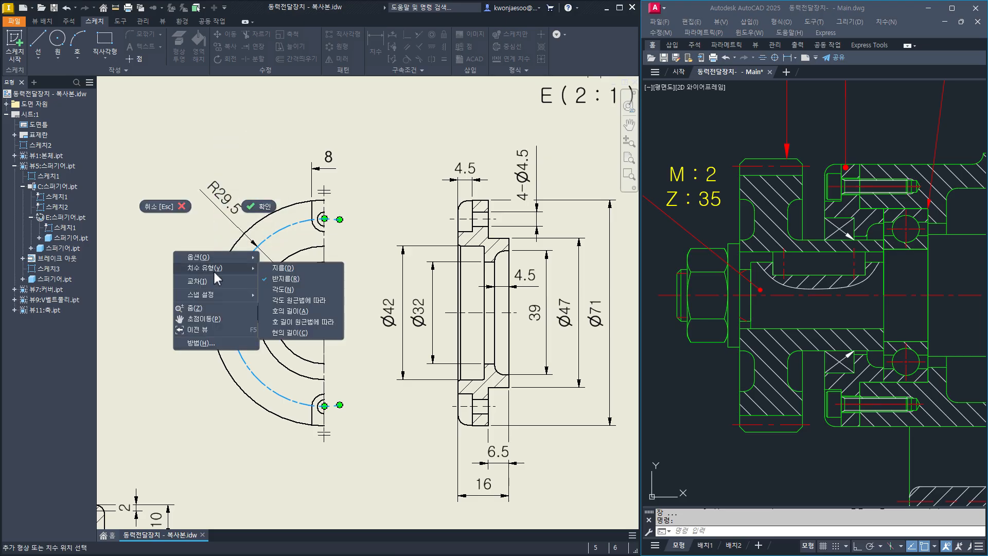
left_click(273, 269)
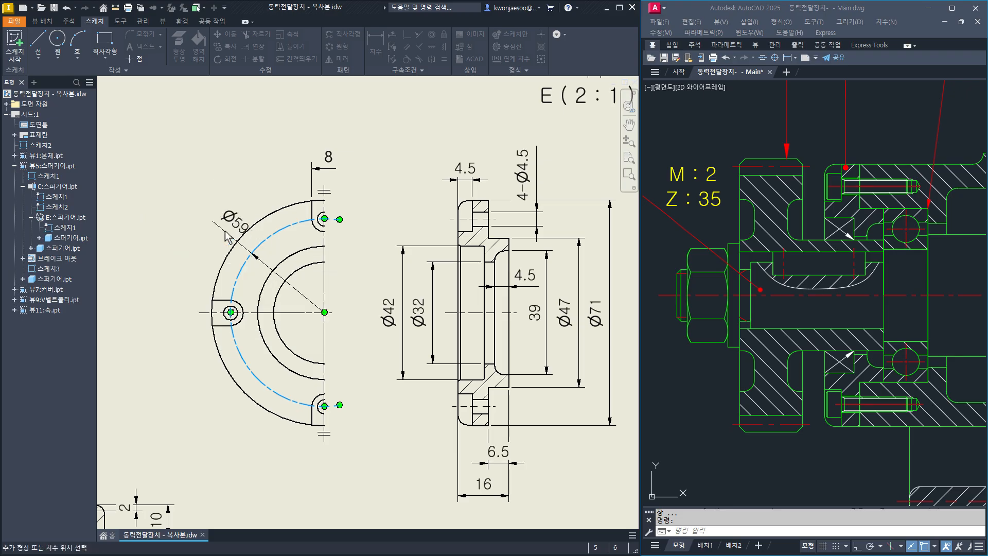
left_click(218, 229)
key("Escape")
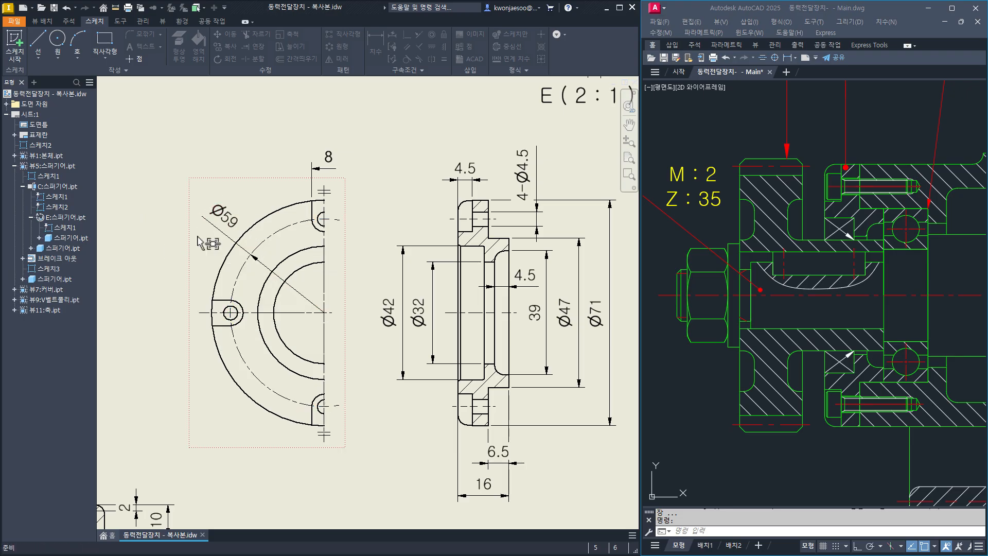
Add the prefix "P.C.D" to the bolt circle diameter dimension and move its text farther outside the cover's outline.
double_click(227, 219)
left_click(507, 129)
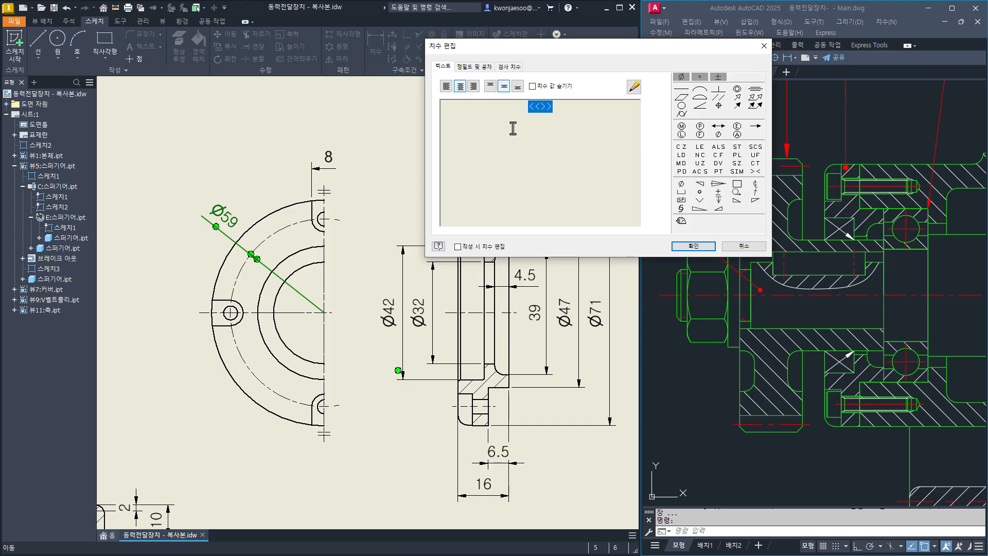
type("P.C.D")
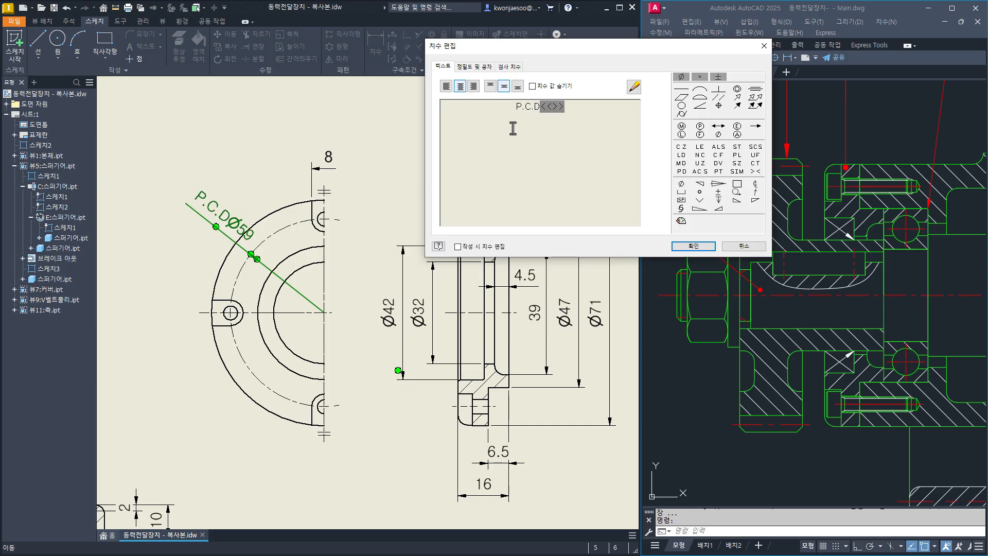
left_click(694, 246)
left_click(401, 448)
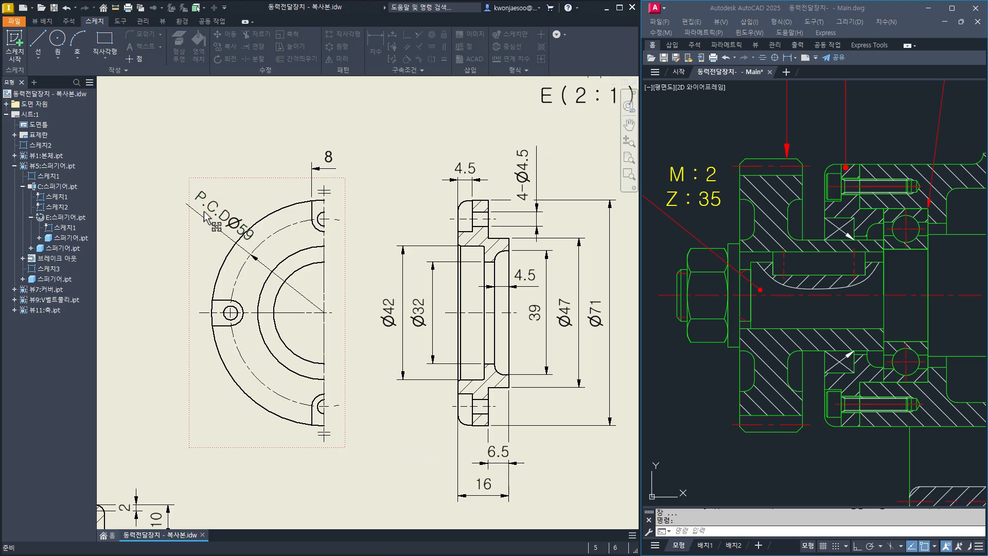
left_click_drag(216, 228, 193, 224)
left_click(209, 456)
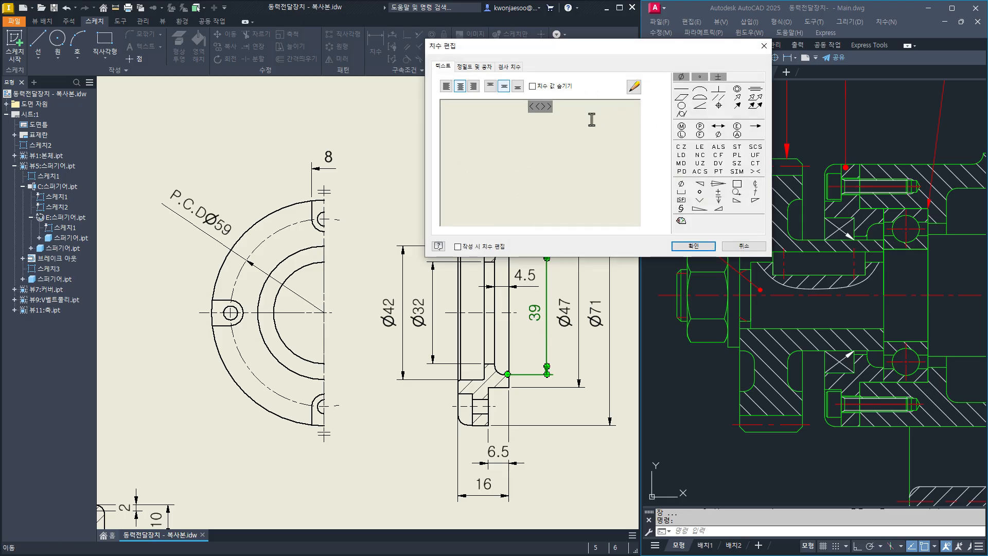
Add a diameter symbol in front of the 39 dimension of the cover's rounded opening.
left_click(681, 77)
left_click(692, 247)
left_click(574, 488)
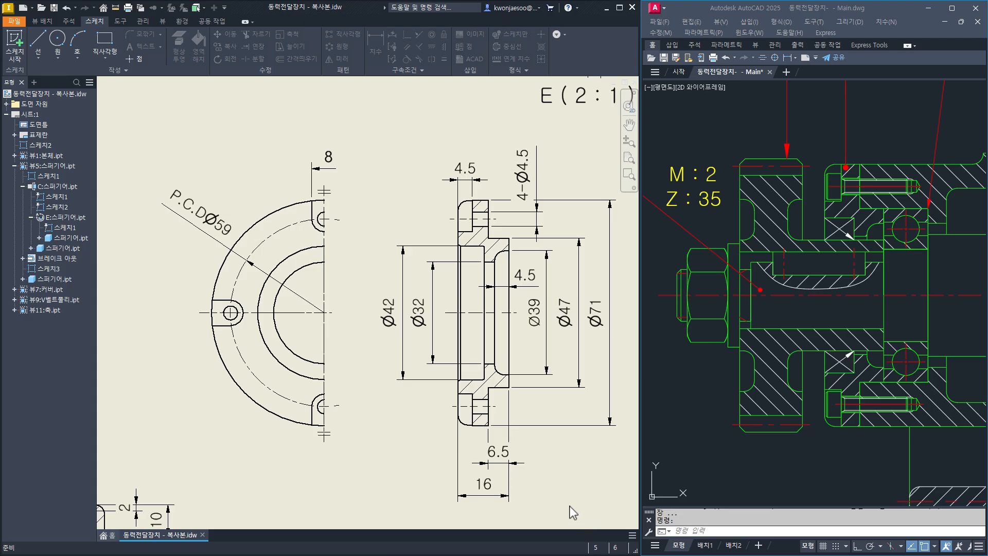
Arrange the 6.5 and 16 width dimensions at even spacing from the section view's lower flange edge.
left_click_drag(573, 512, 447, 459)
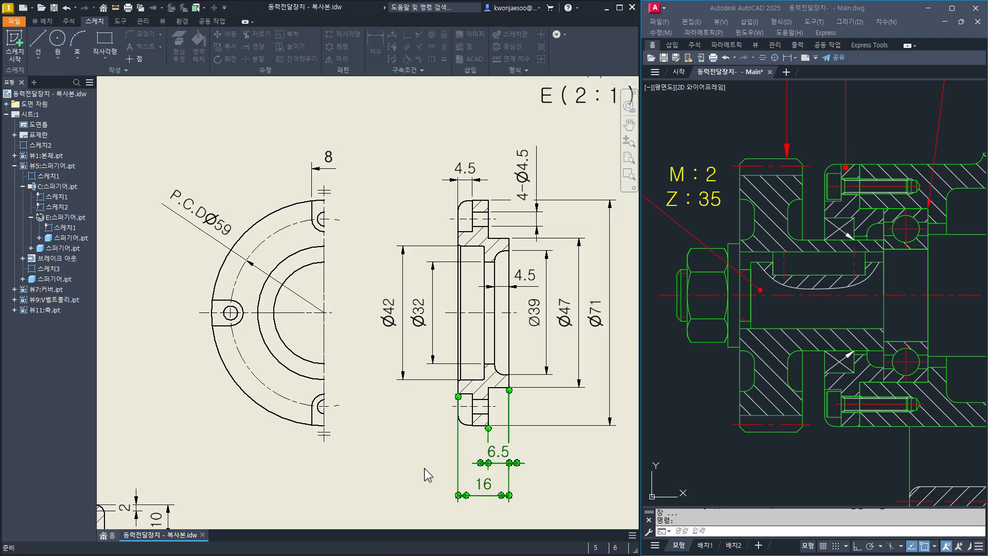
right_click(428, 474)
left_click(455, 463)
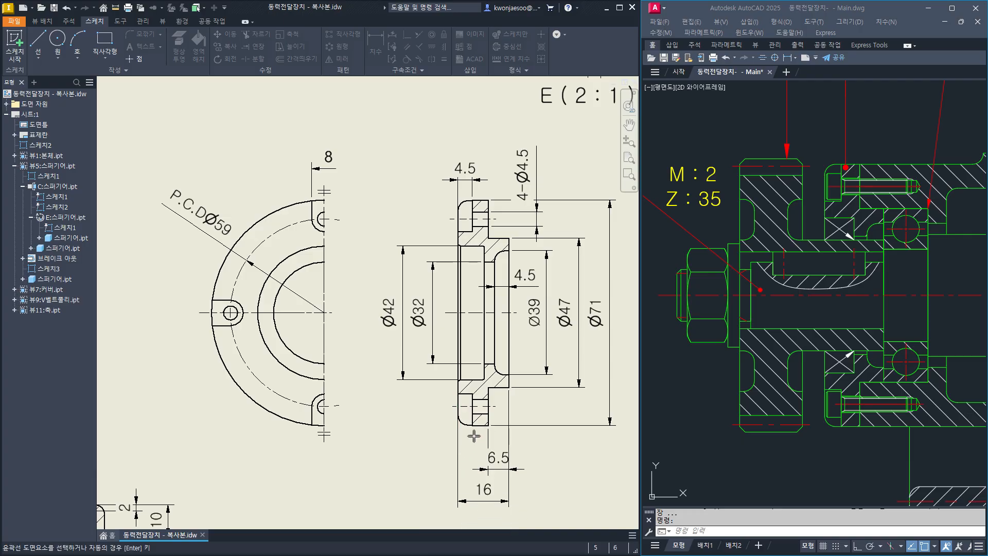
left_click(474, 425)
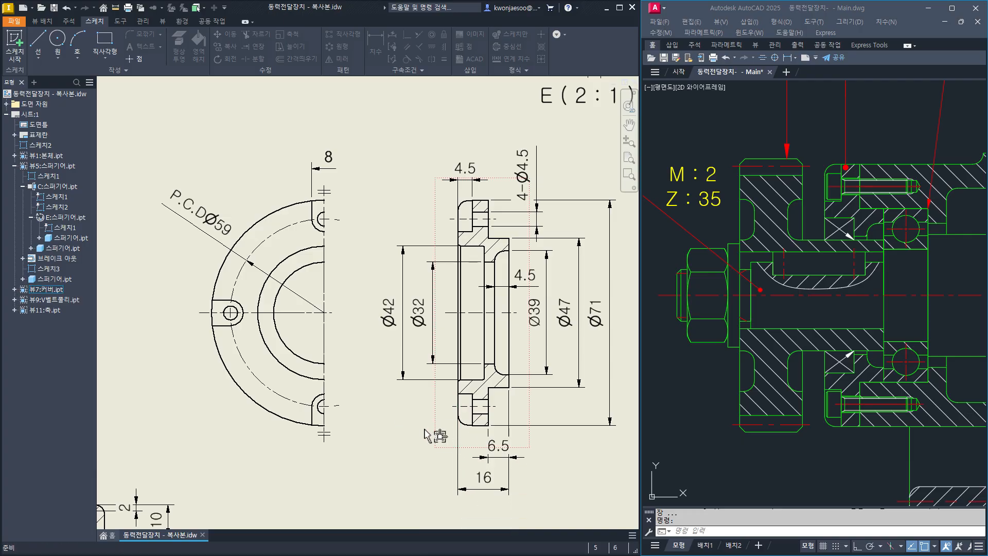
Arrange the Ø42 and Ø32 diameter dimensions at even spacing from the section view, leaving out the bolt circle dimension.
left_click_drag(450, 464, 419, 257)
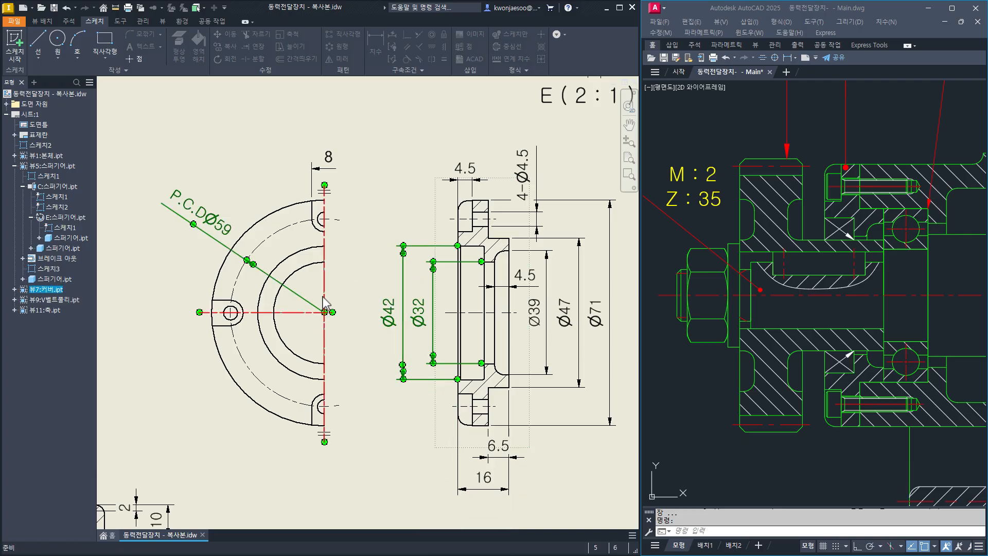
left_click(296, 293, "ctrl")
right_click(394, 223)
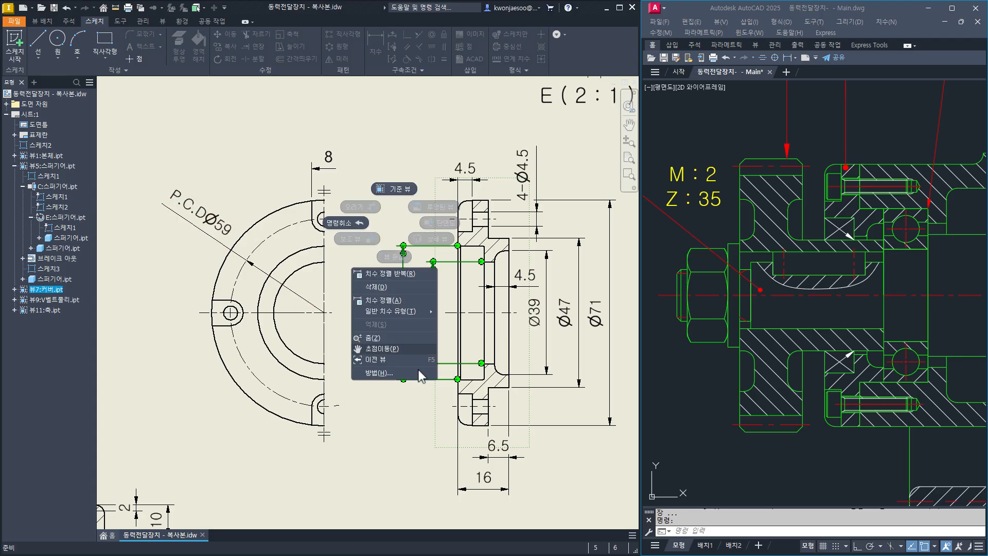
left_click(398, 300)
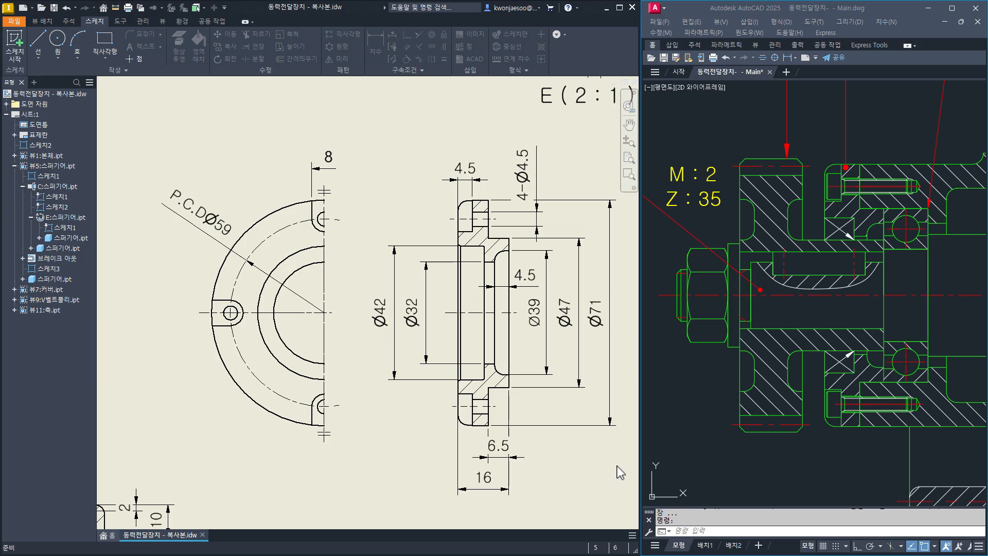
Arrange the 4-Ø4.5, Ø39, Ø47 and Ø71 dimensions at even spacing from the section view's collar edge, leaving out the inner 4.5 dimension.
left_click_drag(618, 466, 536, 188)
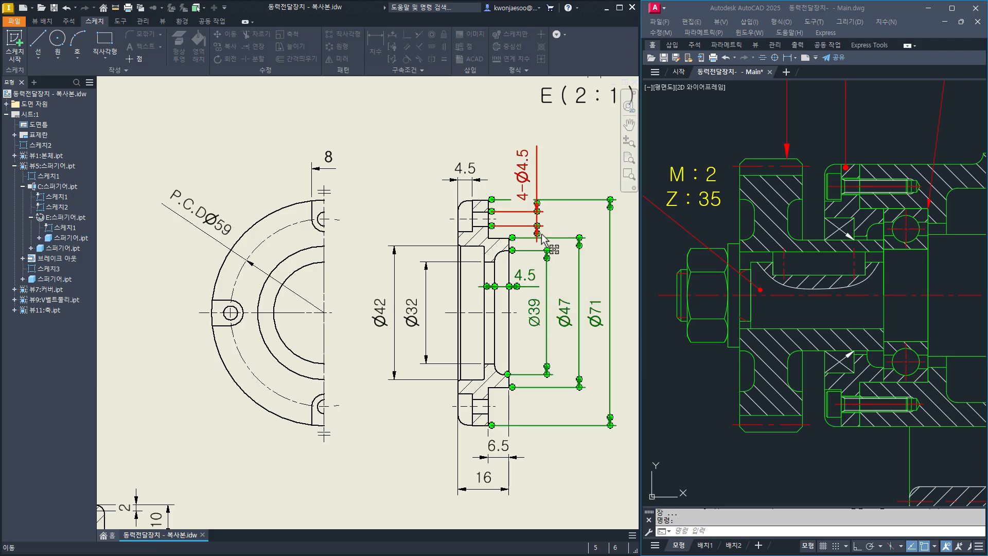
left_click(528, 277, "ctrl")
right_click(552, 464)
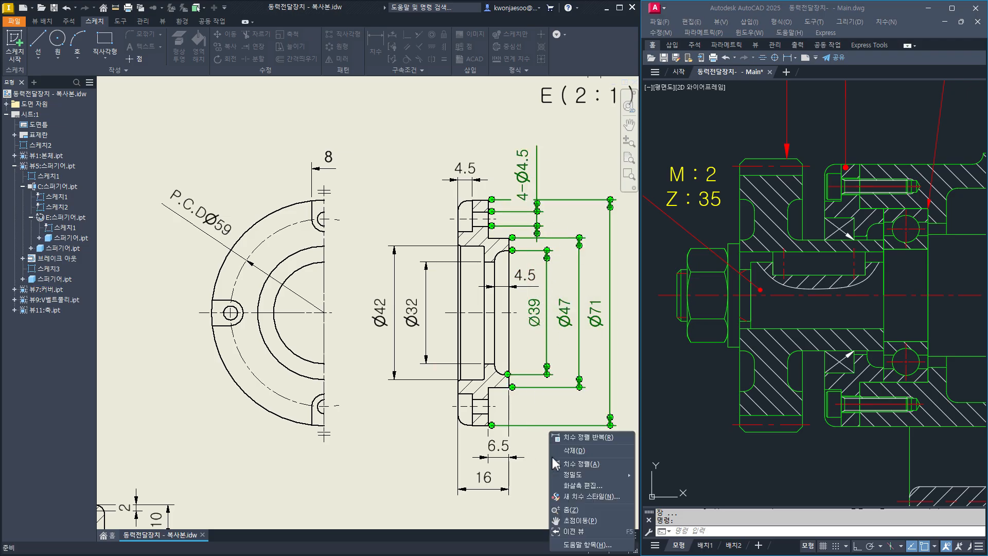
left_click(577, 471)
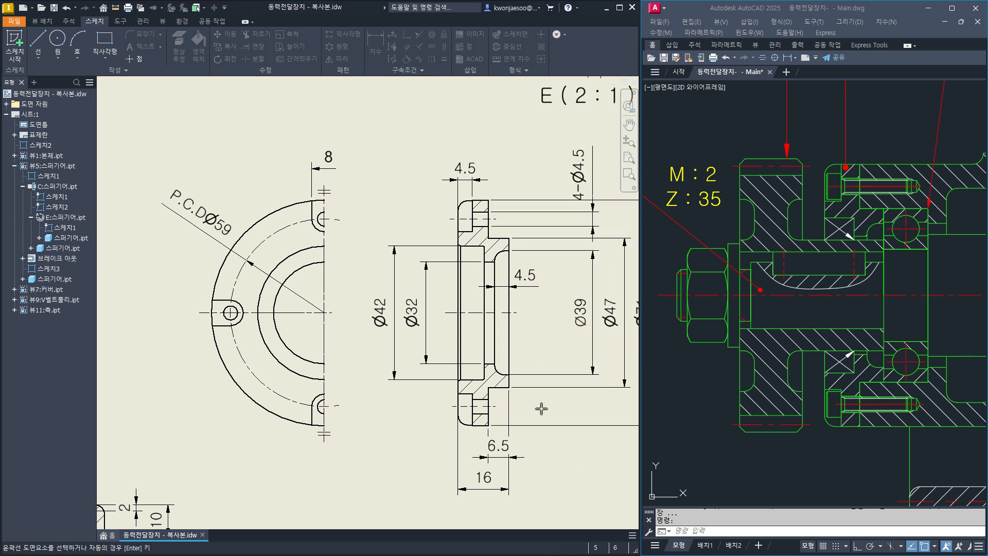
left_click(510, 275)
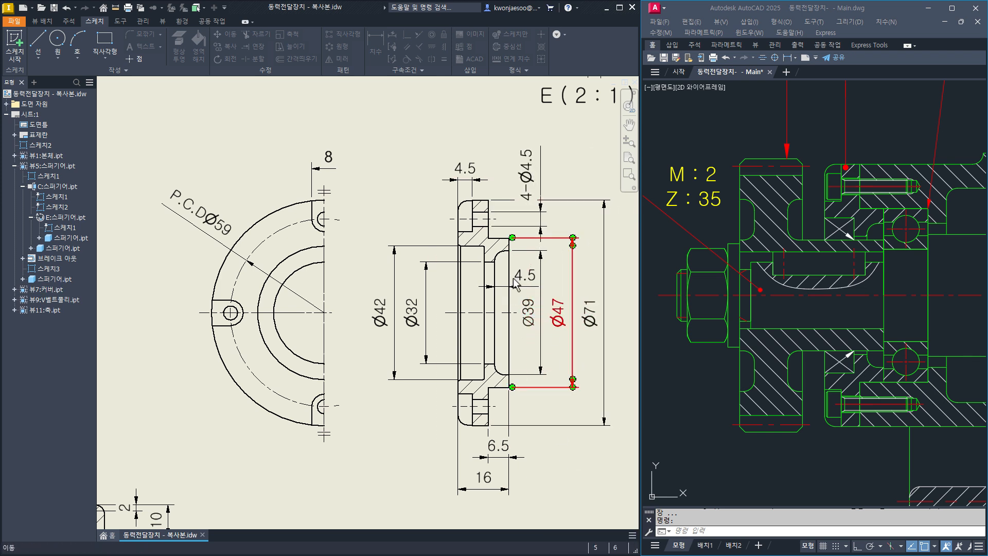
Shift the 4-Ø4.5 text slightly farther up its dimension line and move the 8 dimension closer to the half view.
mouse_move(526, 177)
left_mouse_down()
mouse_move(530, 164)
mouse_move(540, 171)
left_mouse_up()
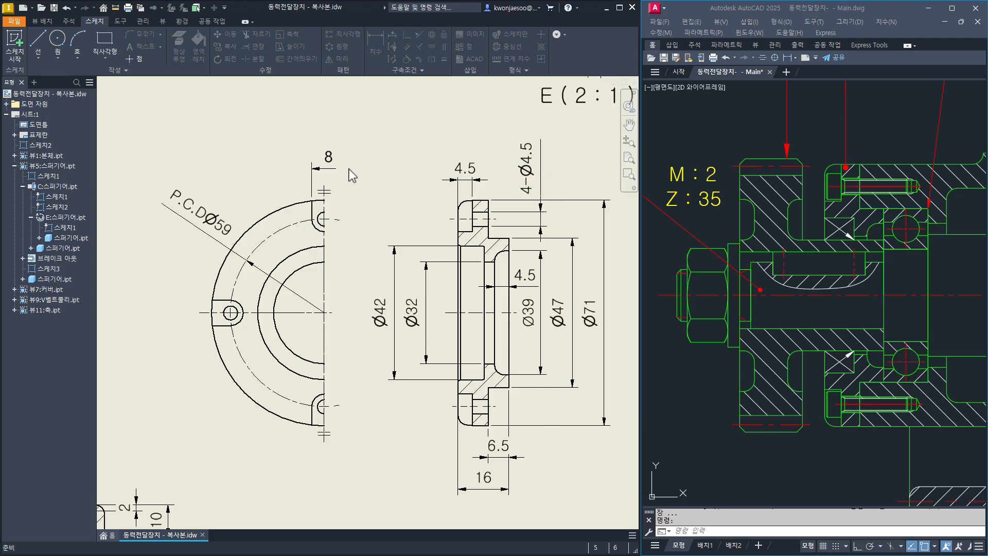
left_click_drag(330, 170, 331, 182)
Switch to the KS drafting standards PDF in Acrobat, examine the oil seal chamfer and rounding table, and return to the drawing.
key("alt+Tab")
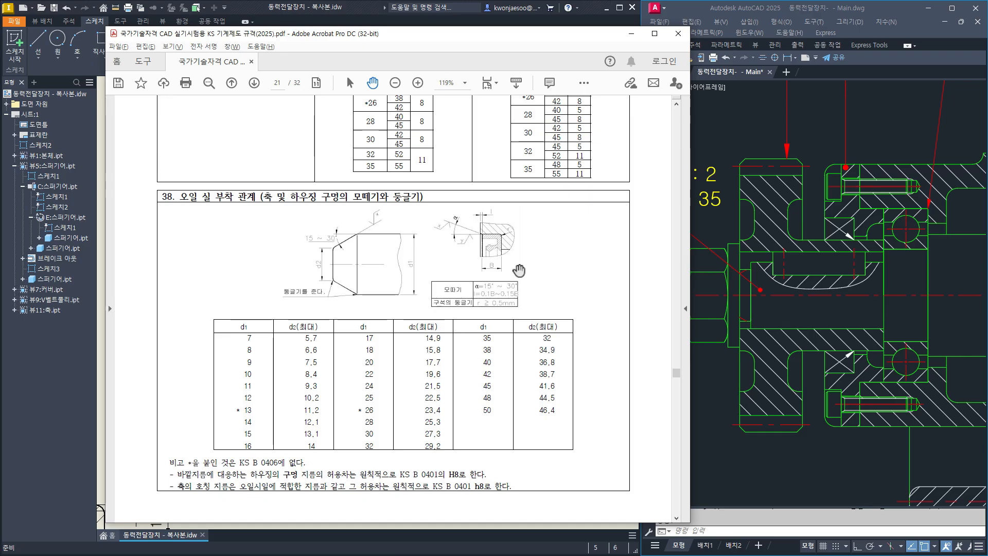
left_click(632, 33)
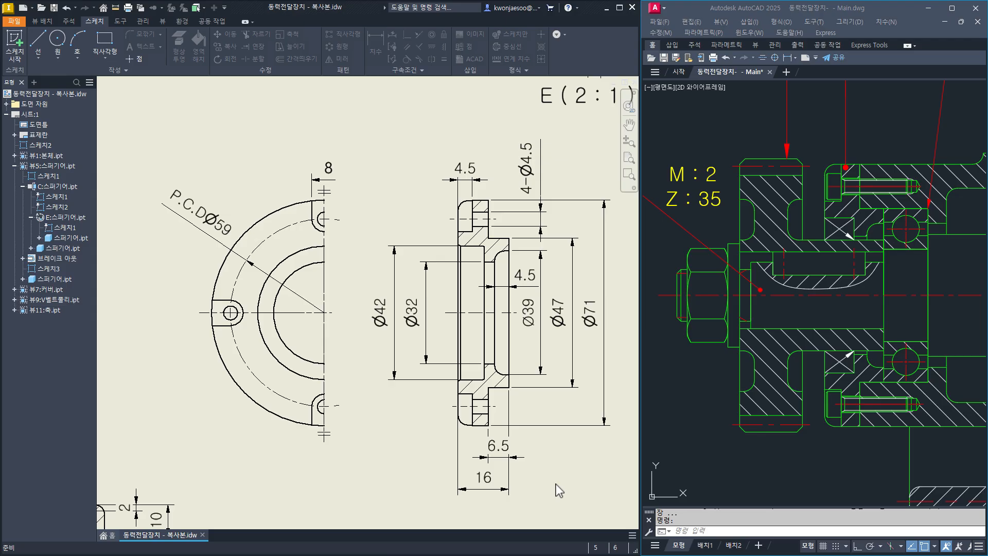
Create circular detail view F at 2:1 with a smooth cutout around the section's lower oil seal seat, placed below the cover views.
left_click(36, 20)
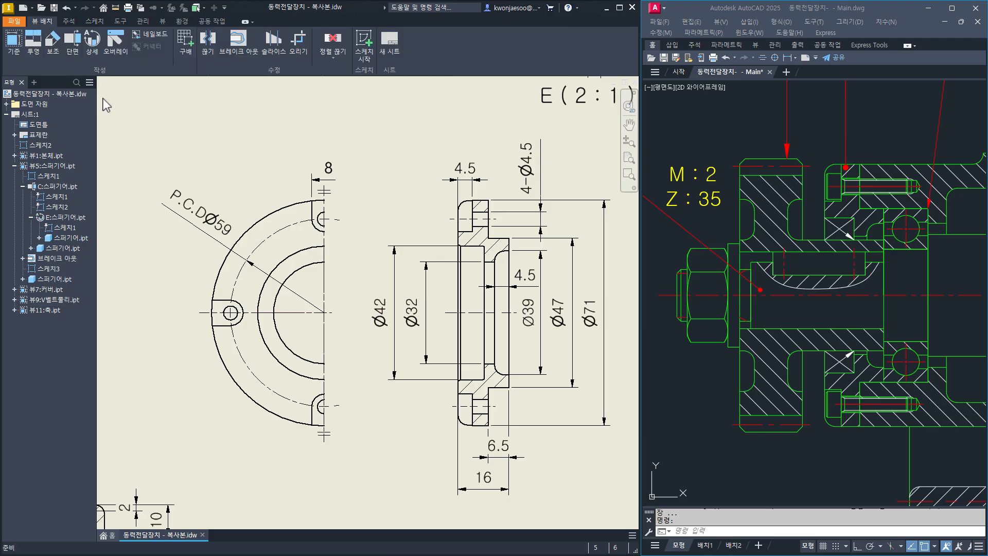
left_click(92, 43)
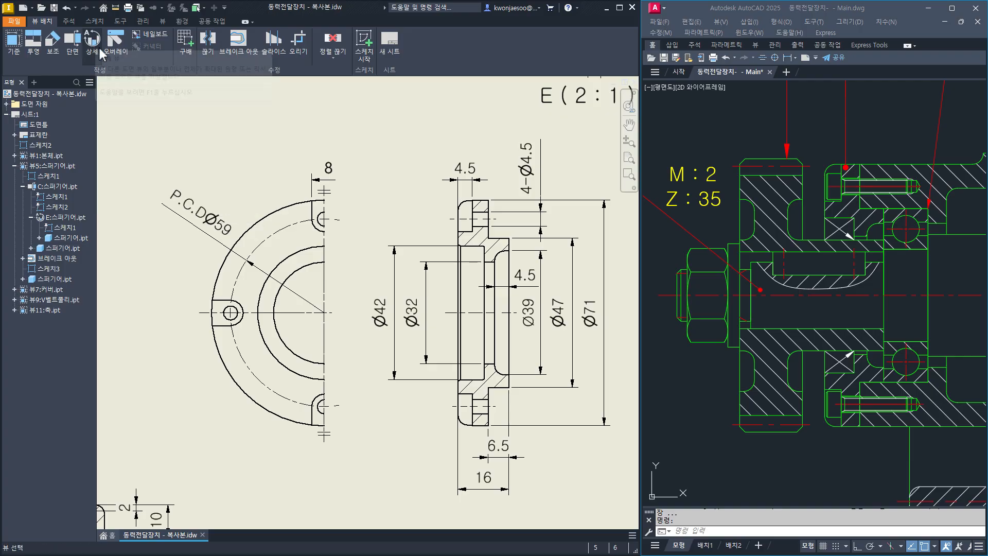
left_click(475, 379)
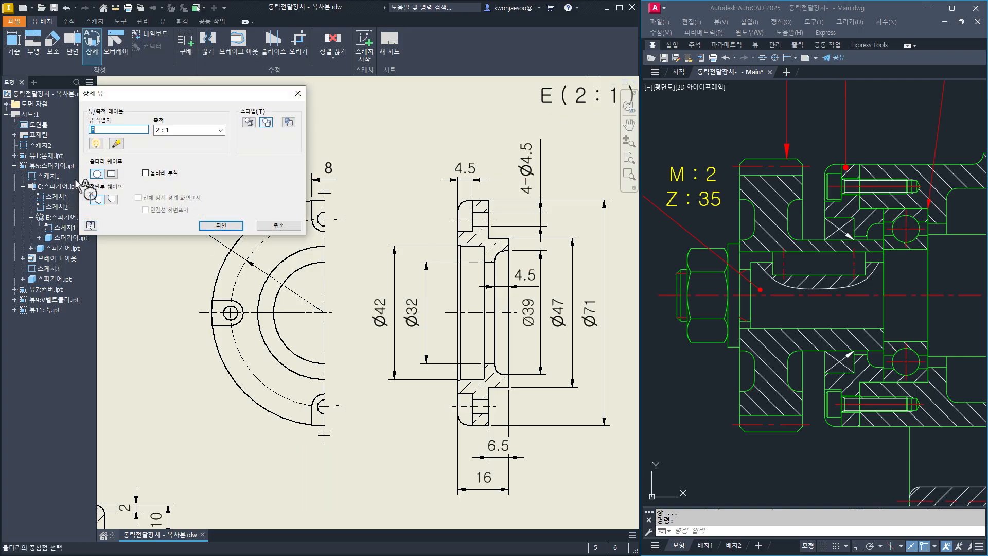
left_click(112, 201)
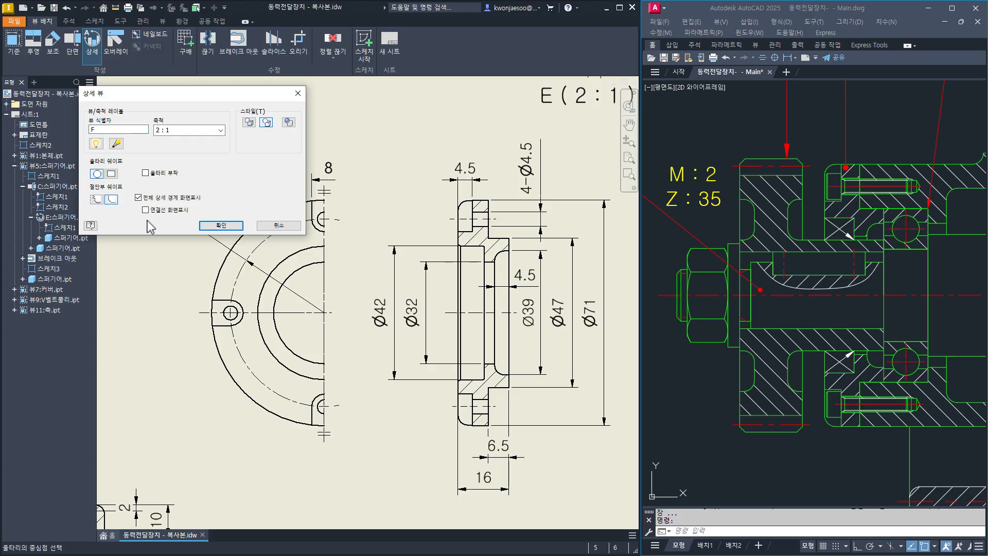
left_click(475, 372)
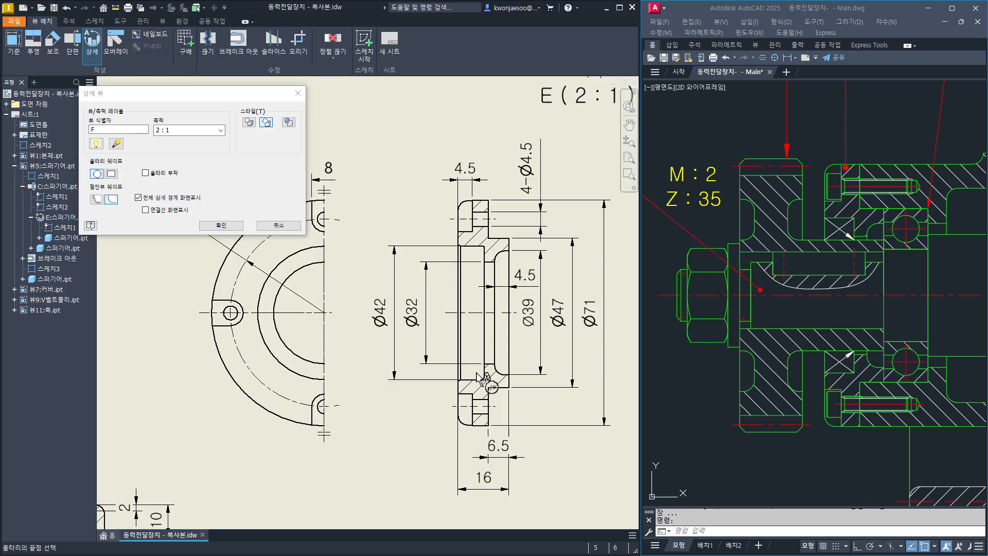
left_click(453, 389)
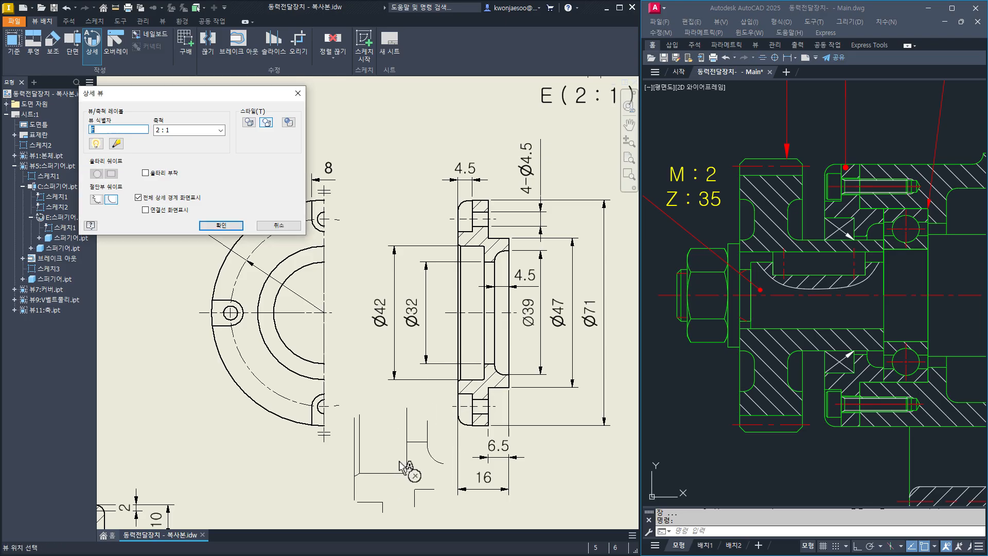
middle_click_drag(398, 463, 407, 328)
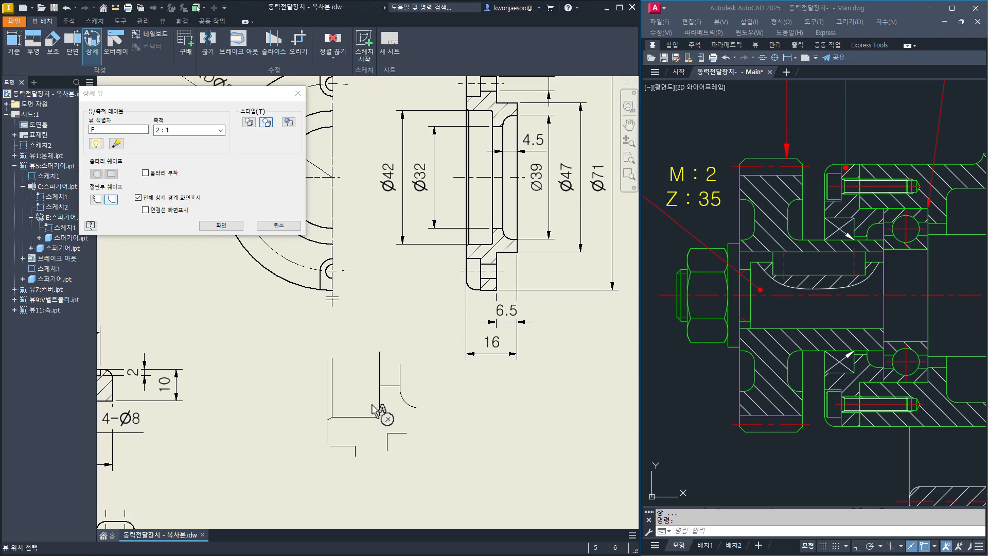
left_click(364, 406)
Dimension the chamfer's width and the oil seal seat's depth below detail view F.
middle_click_drag(485, 457, 490, 434)
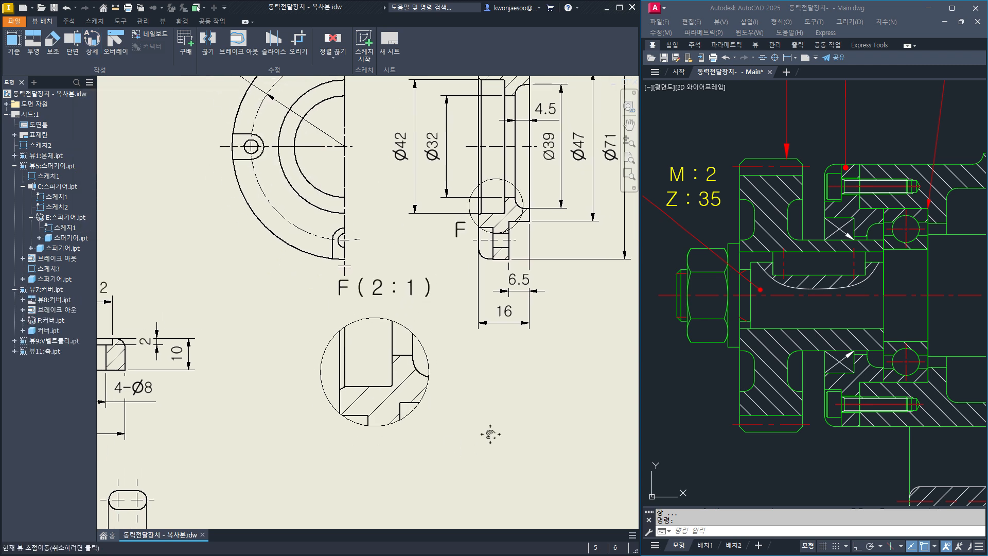
left_click(340, 379)
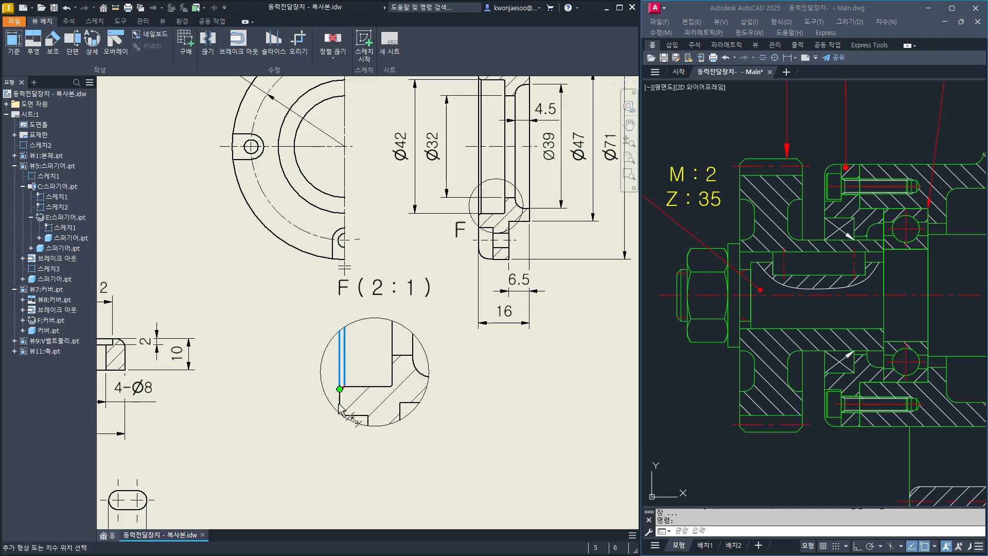
left_click(322, 463)
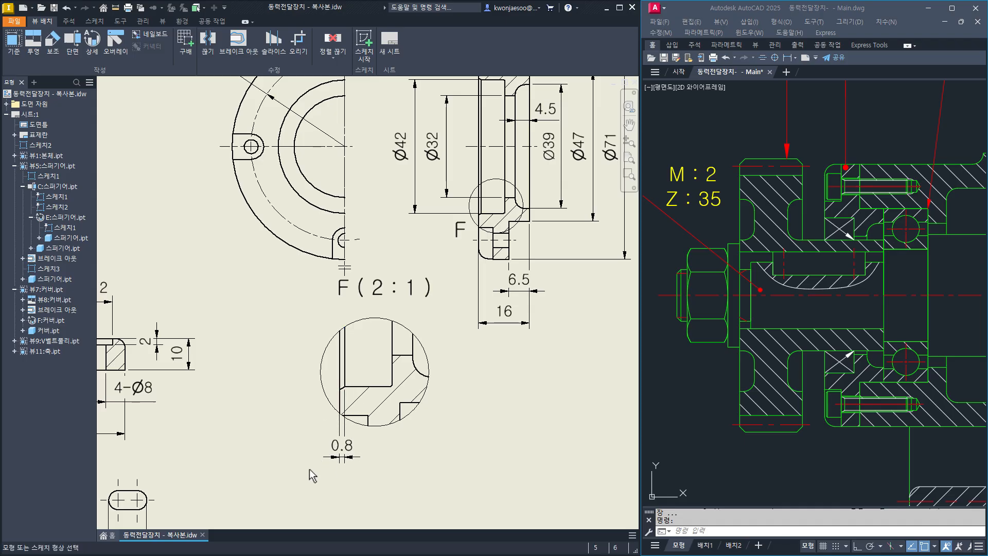
middle_click_drag(335, 412, 344, 363)
left_click(348, 322)
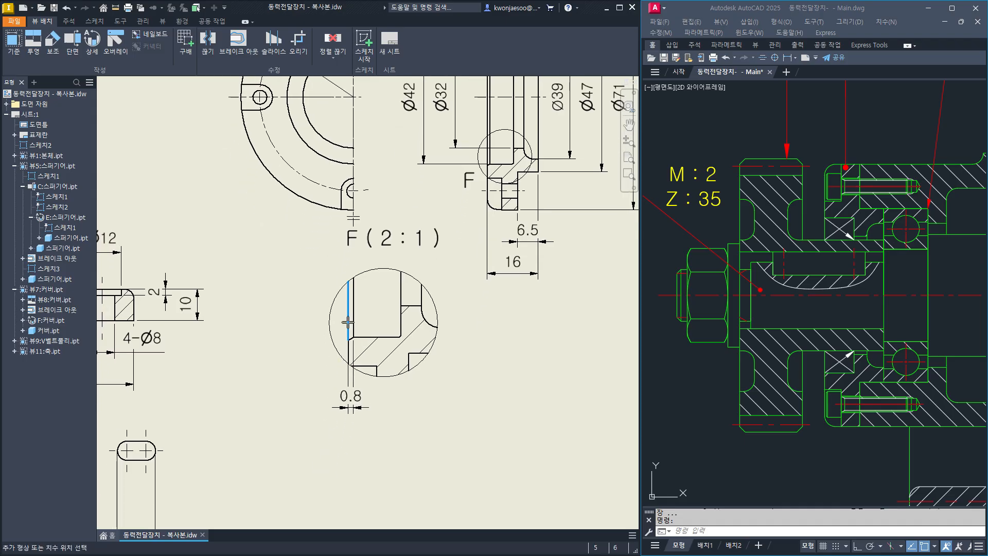
left_click(401, 322)
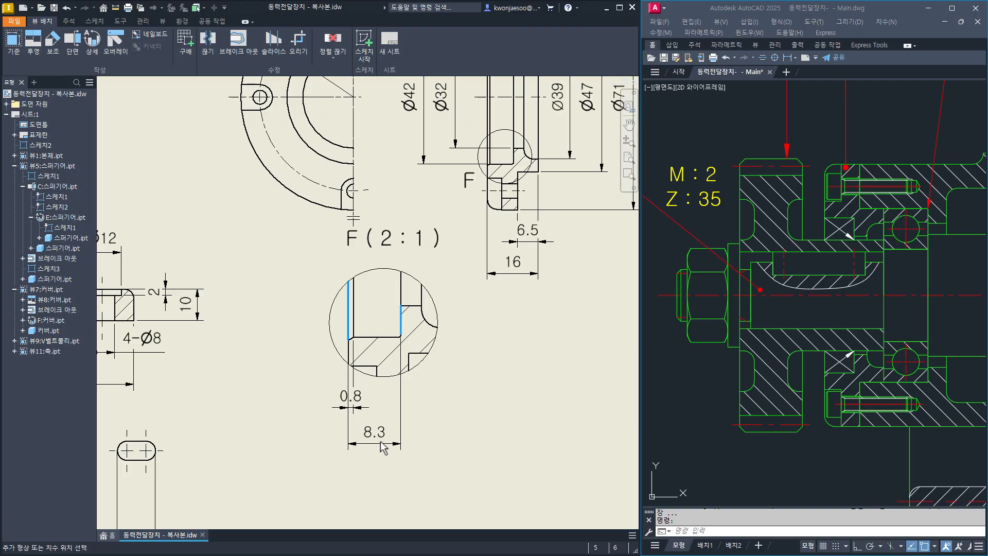
left_click(379, 437)
Add an angular dimension between the oil seal seat's horizontal edge and its chamfer in detail view F.
middle_click_drag(291, 411, 328, 416)
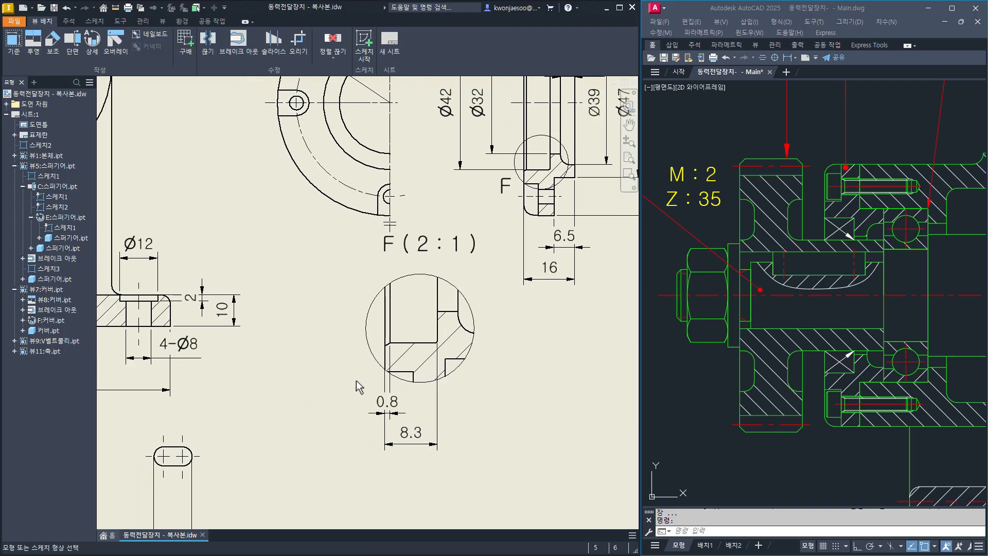
left_click(403, 344)
scroll(391, 354, "up", 3)
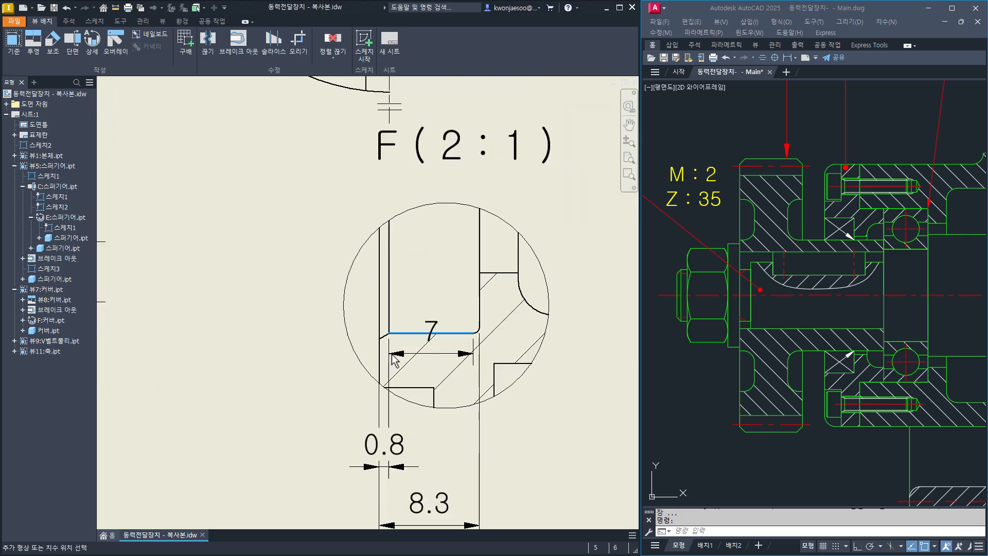
scroll(391, 355, "up", 3)
left_click(379, 323)
scroll(339, 375, "down", 5)
middle_click_drag(334, 392, 359, 392)
left_click(282, 382)
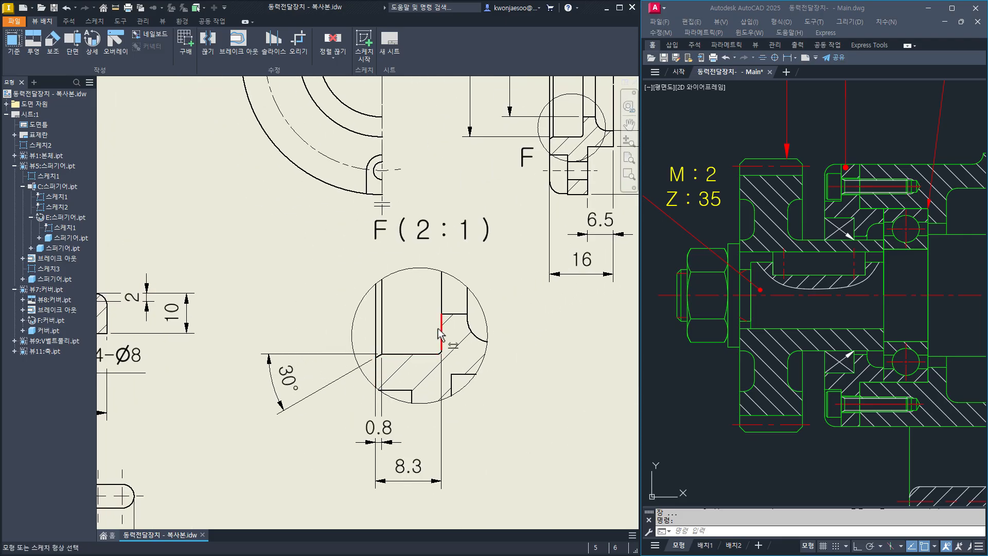
Add a radius dimension to the oil seal seat's inner corner fillet, placing its text inside detail view F.
middle_click_drag(442, 334, 432, 354)
scroll(437, 360, "up", 6)
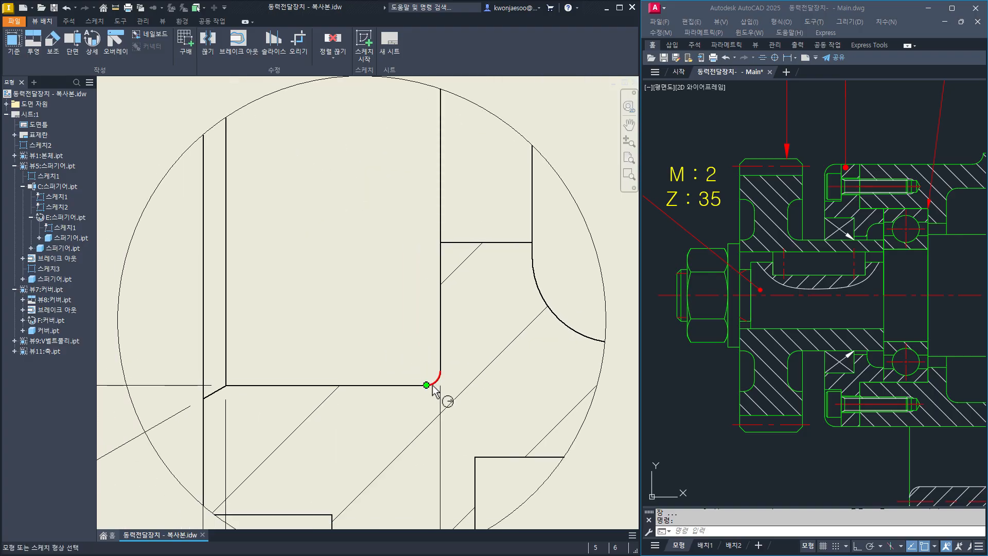
left_click(437, 382)
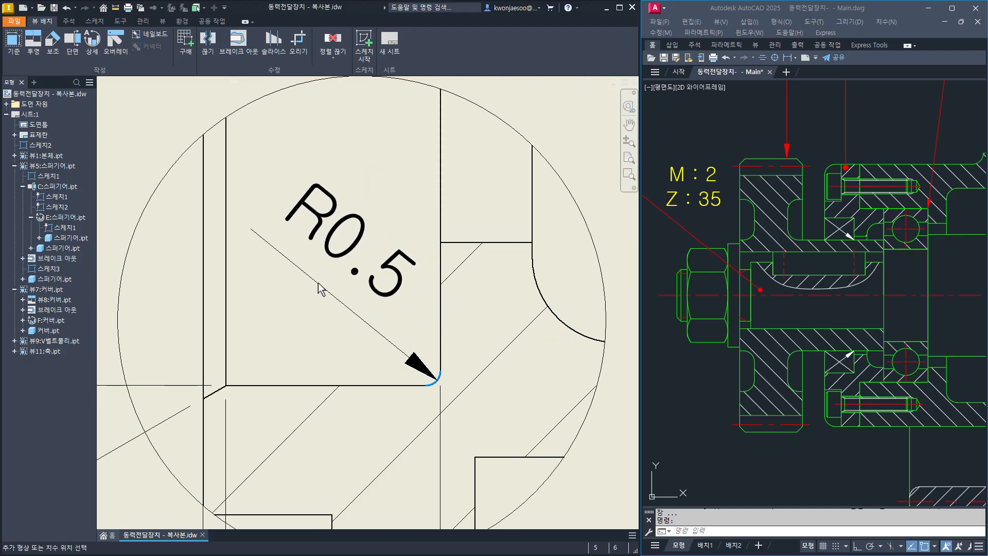
left_click(320, 287)
scroll(352, 418, "down", 5)
middle_click_drag(352, 418, 353, 389)
left_click(417, 379)
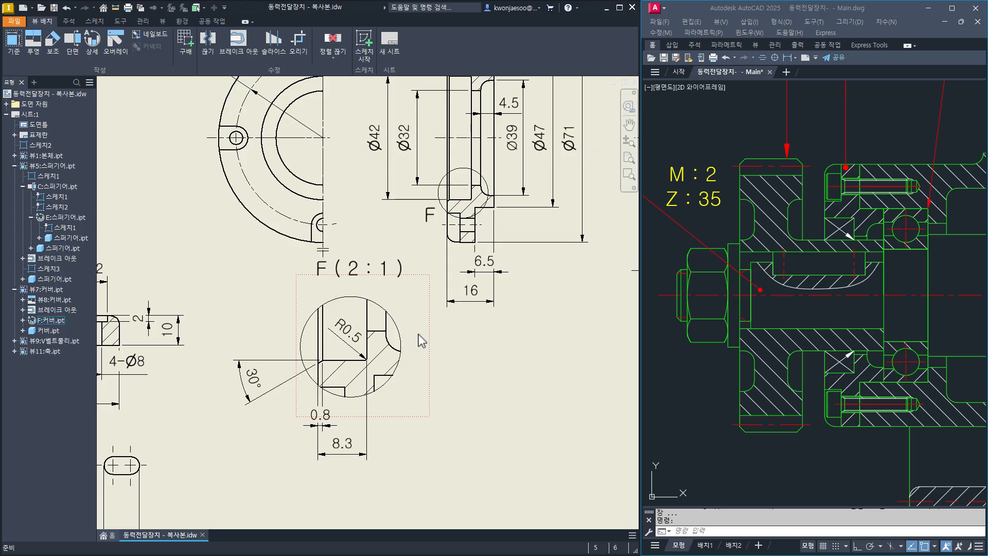
Reposition detail view F below the cover views and move its scale label beneath the depth dimension.
left_click_drag(455, 327, 455, 327)
left_click_drag(377, 260, 374, 473)
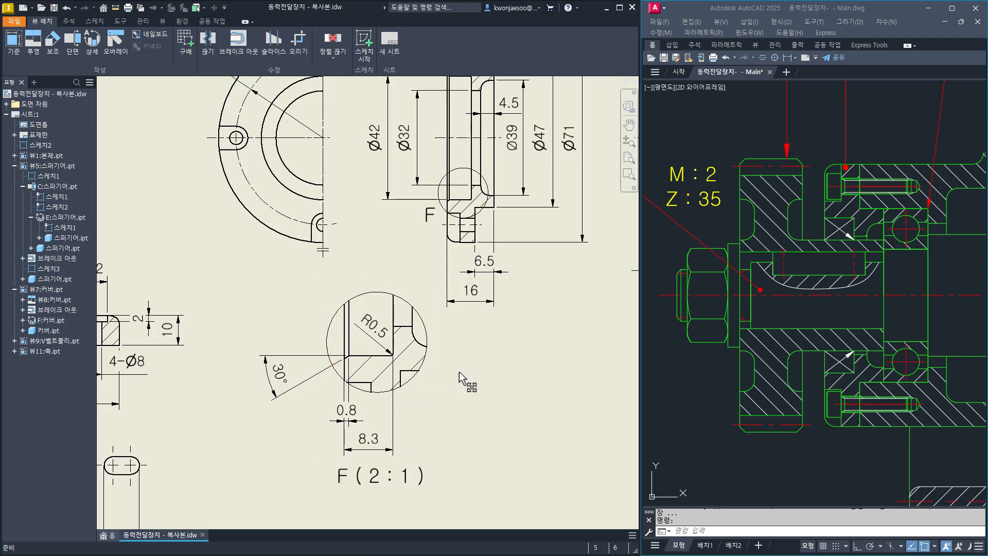
left_click_drag(453, 358, 455, 343)
left_click_drag(410, 472, 404, 480)
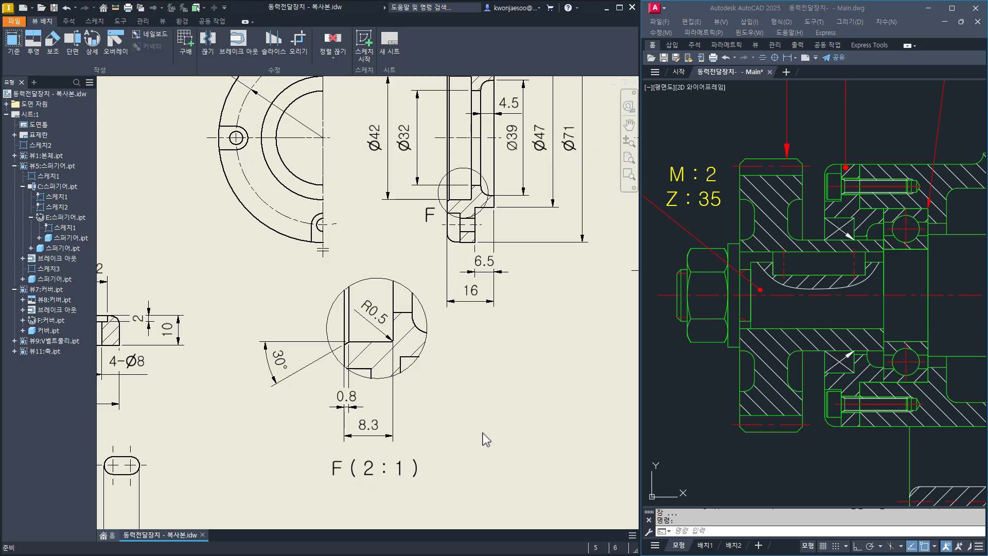
mouse_move(532, 350)
middle_mouse_down()
mouse_move(490, 474)
mouse_move(513, 467)
middle_mouse_up()
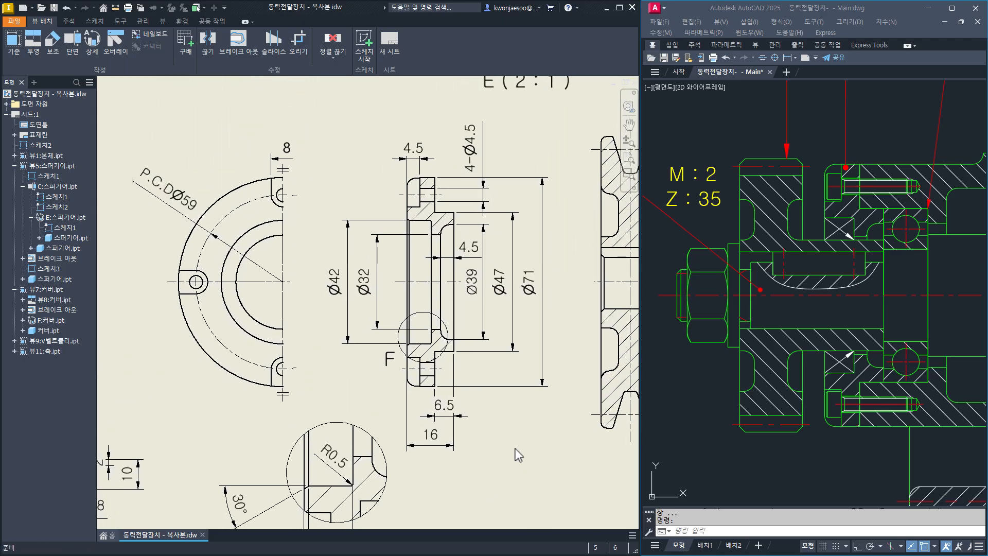
key("alt")
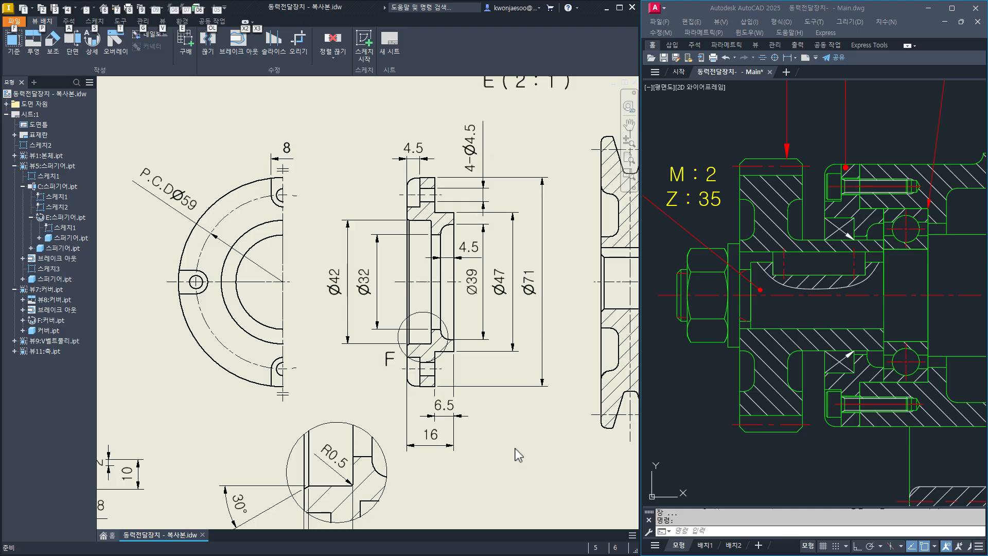
Check the oil seal mounting table in the KS standards PDF and append the H8 fit to the cover's 42 mm seat diameter.
key("alt+Tab")
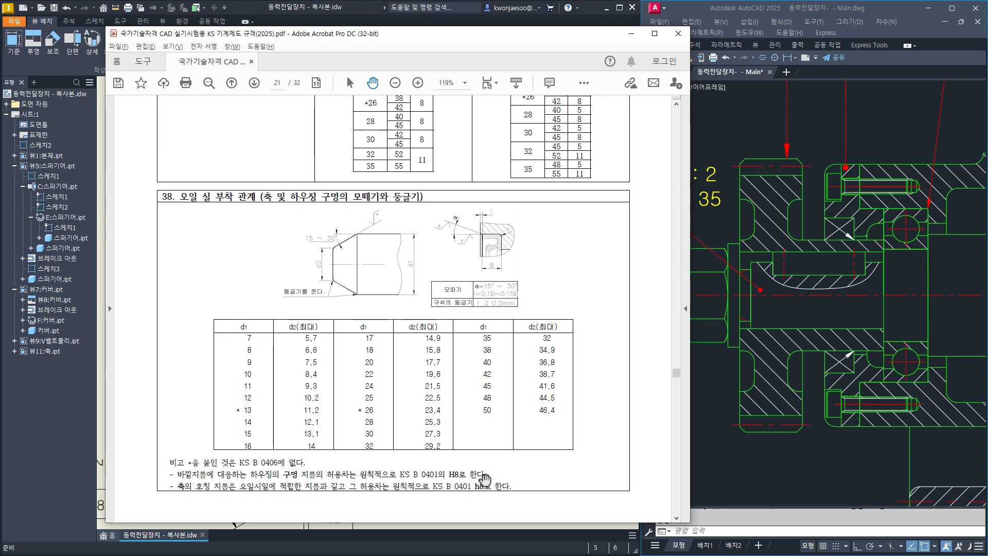
left_click(632, 33)
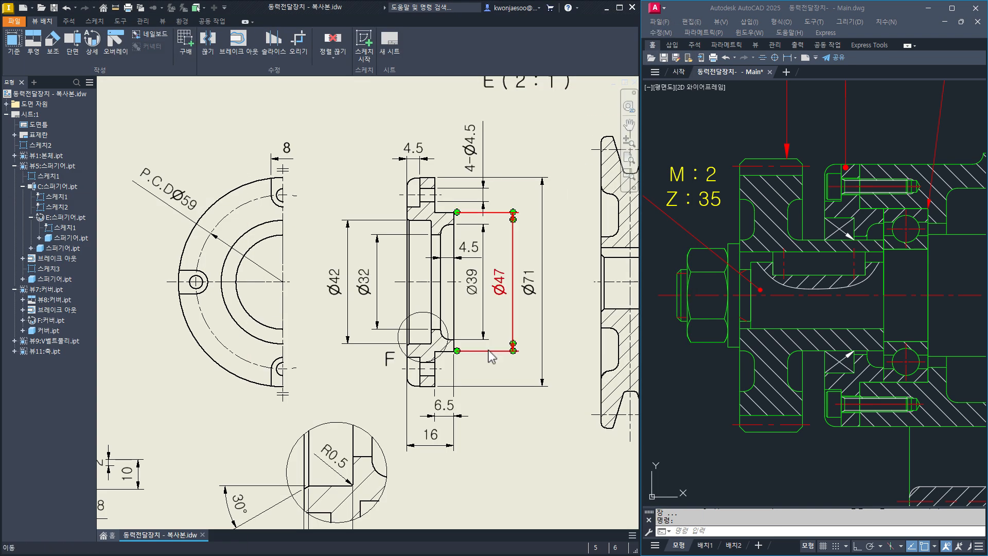
double_click(337, 292)
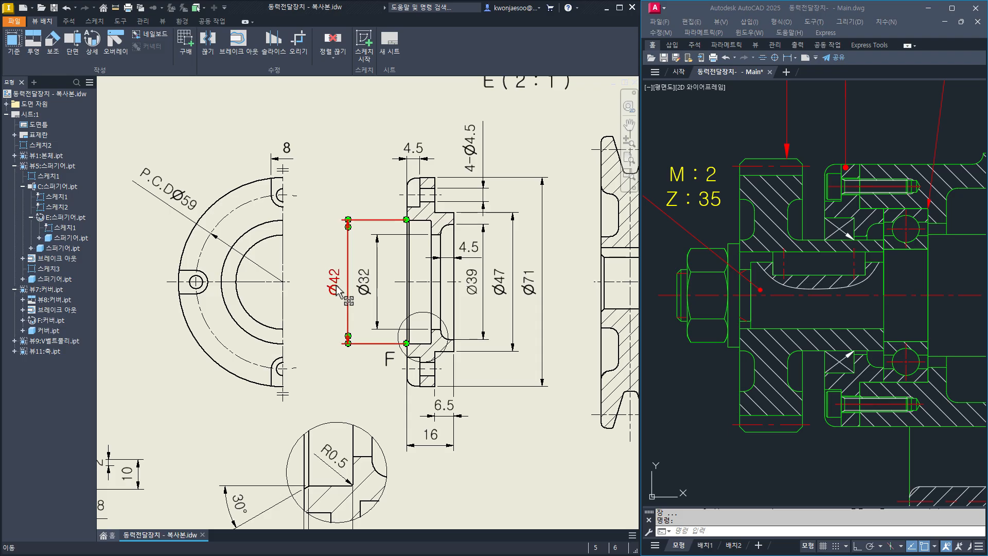
left_click(570, 117)
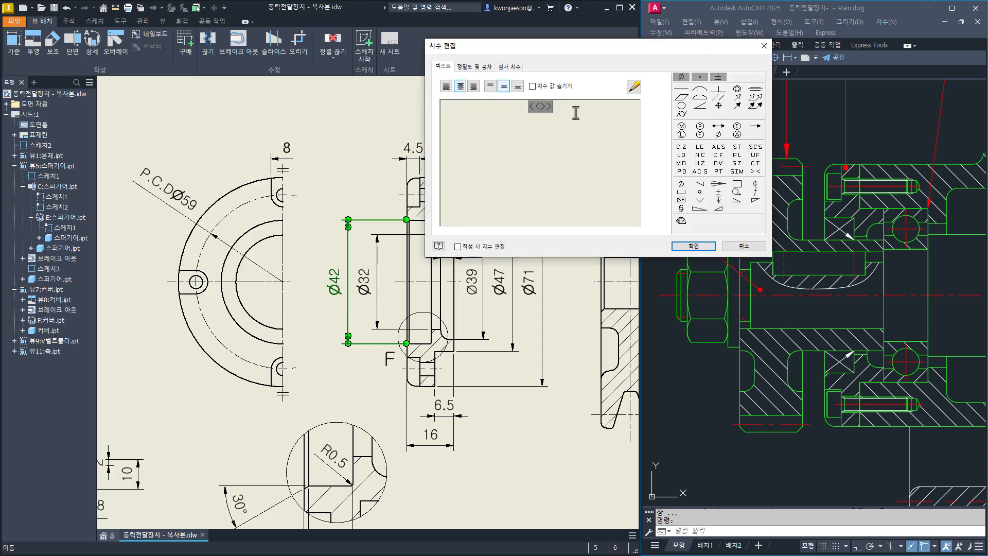
type("H8")
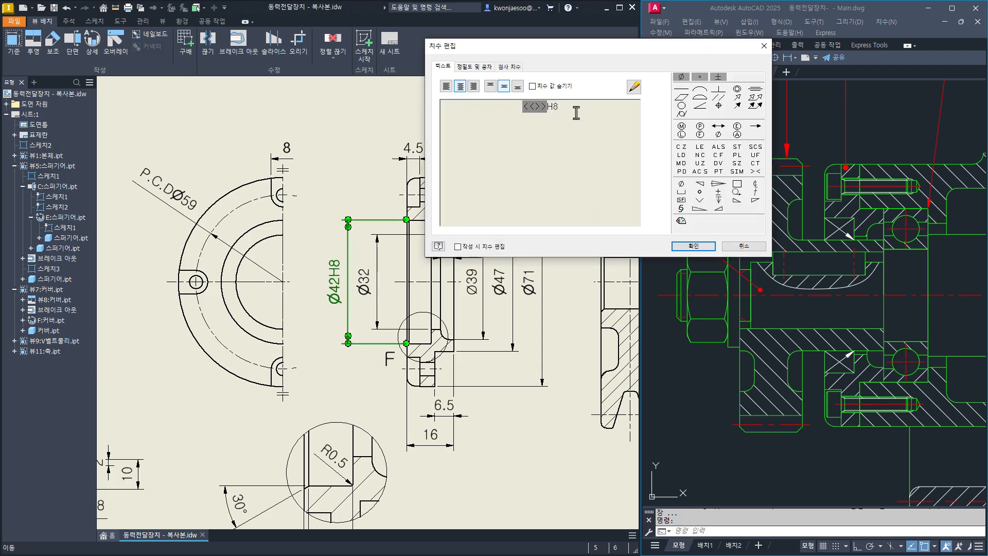
left_click(693, 247)
left_click(545, 451)
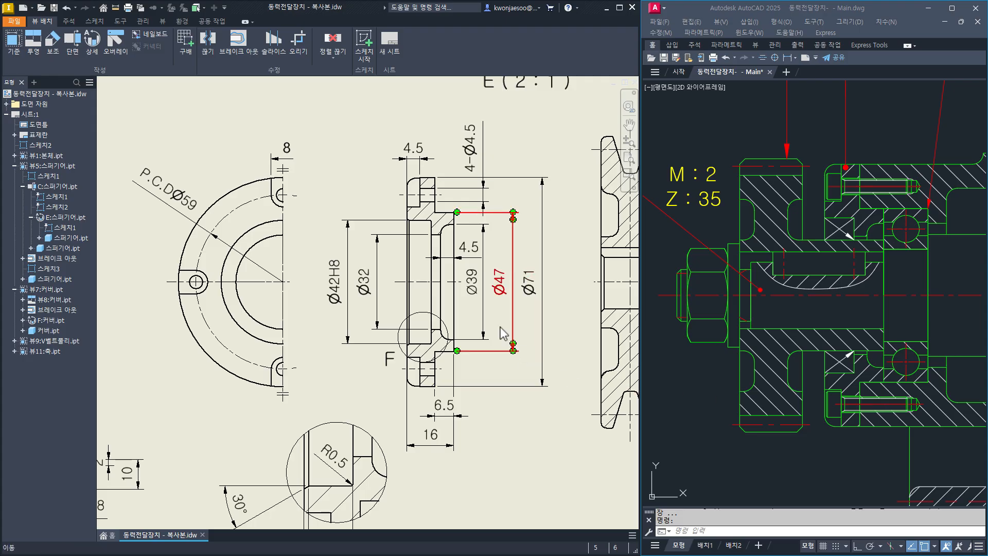
Append the g6 fit to the cover's 47 mm spigot diameter dimension.
double_click(498, 282)
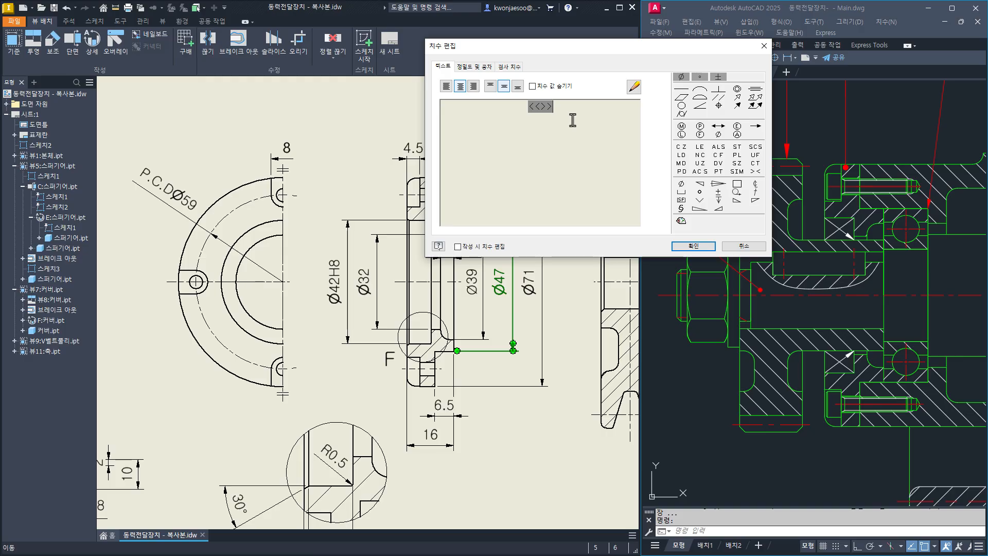
type("g6")
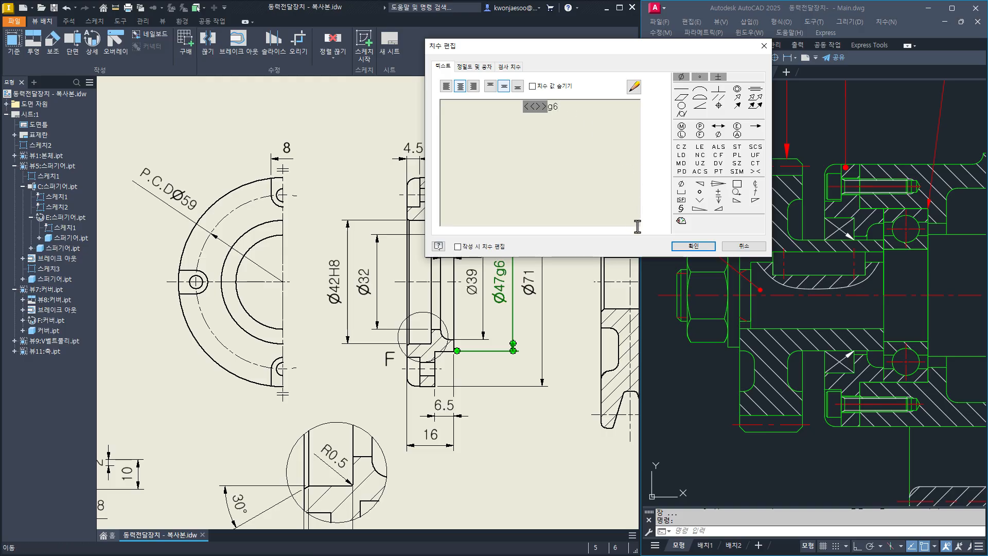
left_click(694, 246)
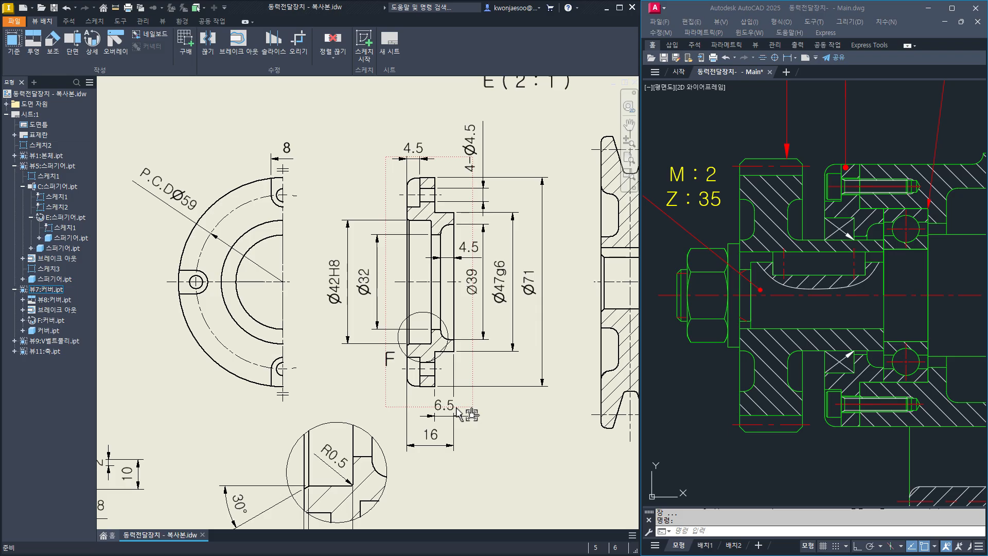
Apply a deviation tolerance of +0.02 upper and 0 lower to the cover's 6.5 mm width dimension.
left_click(454, 406)
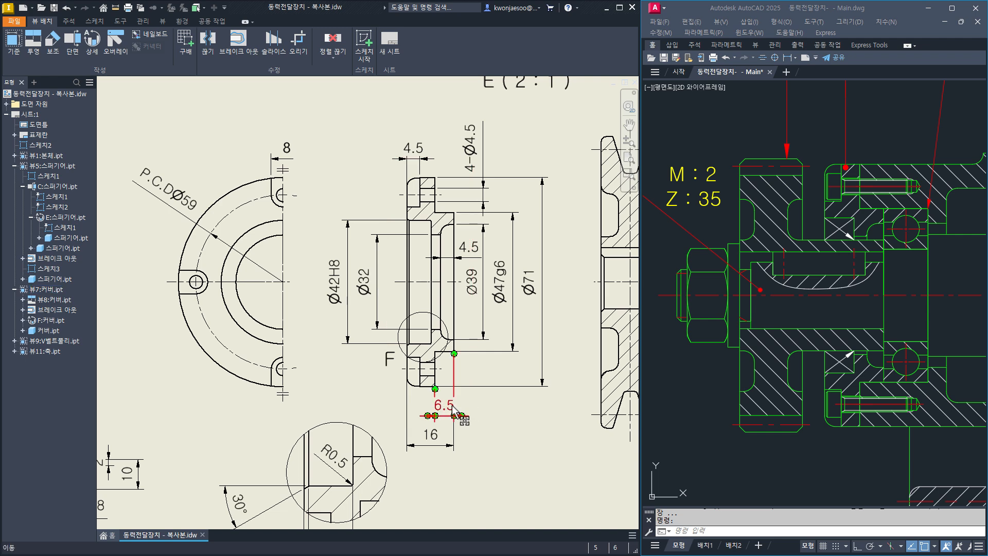
double_click(453, 407)
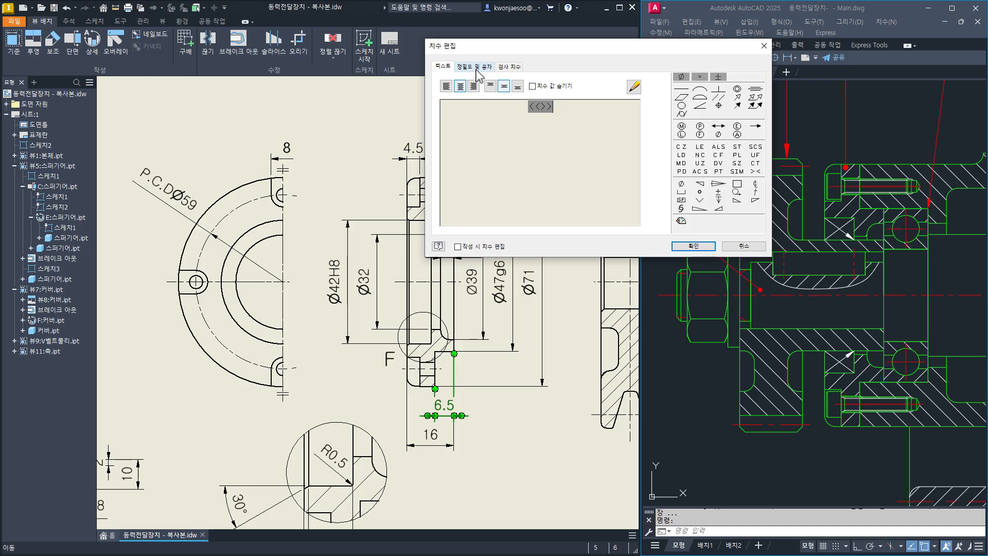
left_click(474, 66)
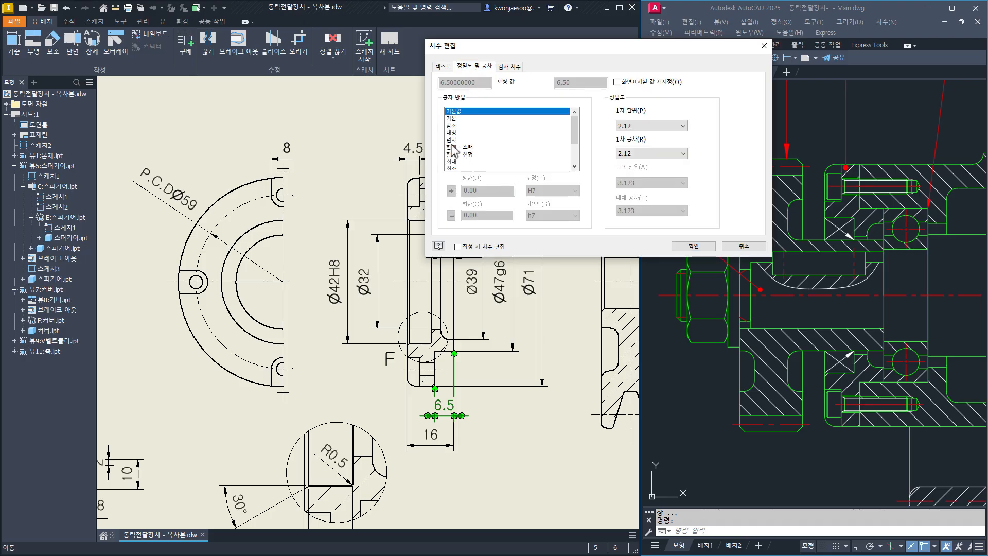
left_click(453, 140)
left_click_drag(487, 191, 453, 193)
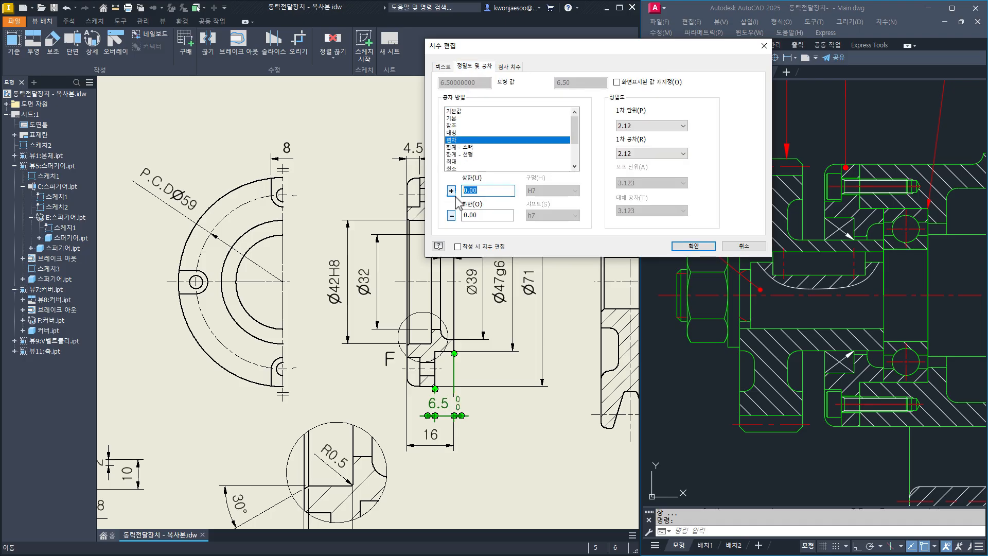
type("0.02")
left_click(693, 246)
left_click(531, 465)
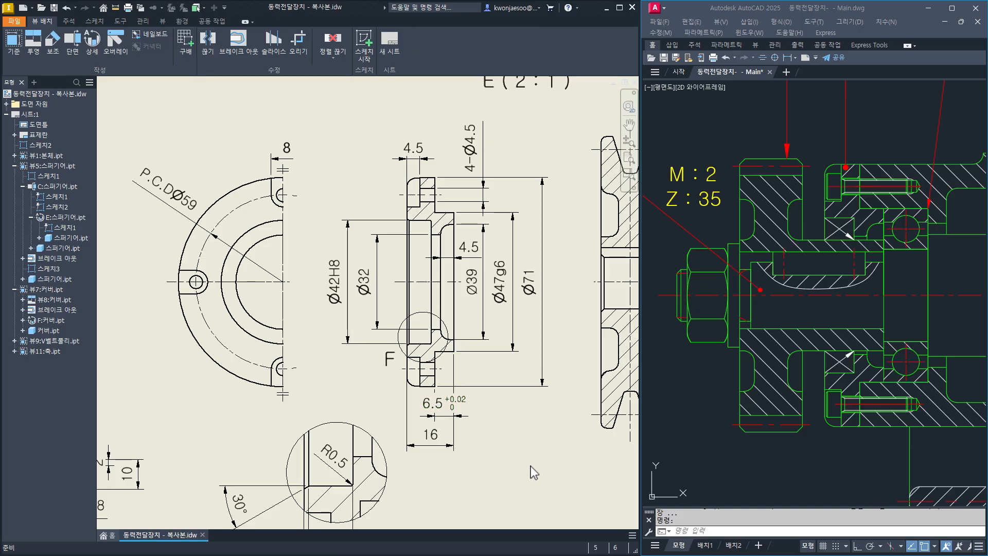
Switch to the KS standards PDF in Adobe Acrobat showing the V-belt pulley table and place it over the AutoCAD window beside the drawing.
mouse_move(498, 460)
middle_mouse_down()
mouse_move(514, 368)
mouse_move(517, 386)
mouse_move(490, 410)
mouse_move(495, 400)
middle_mouse_up()
scroll(516, 378, "down", 1)
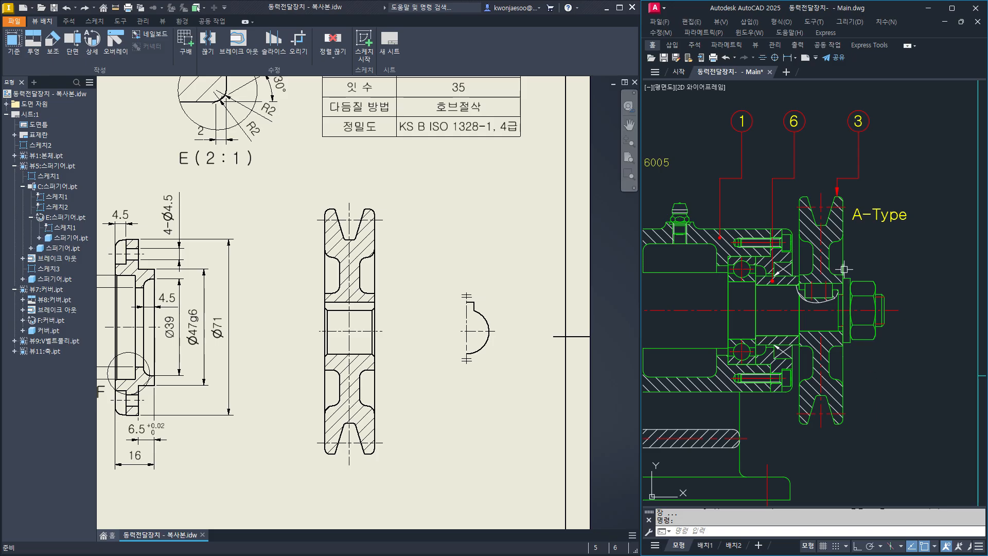
mouse_move(844, 269)
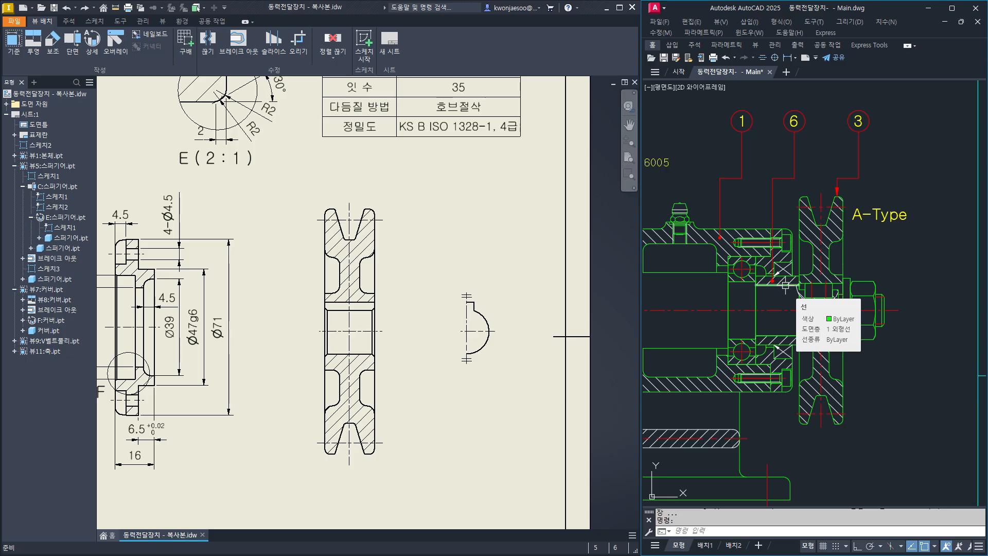
key("alt+Tab")
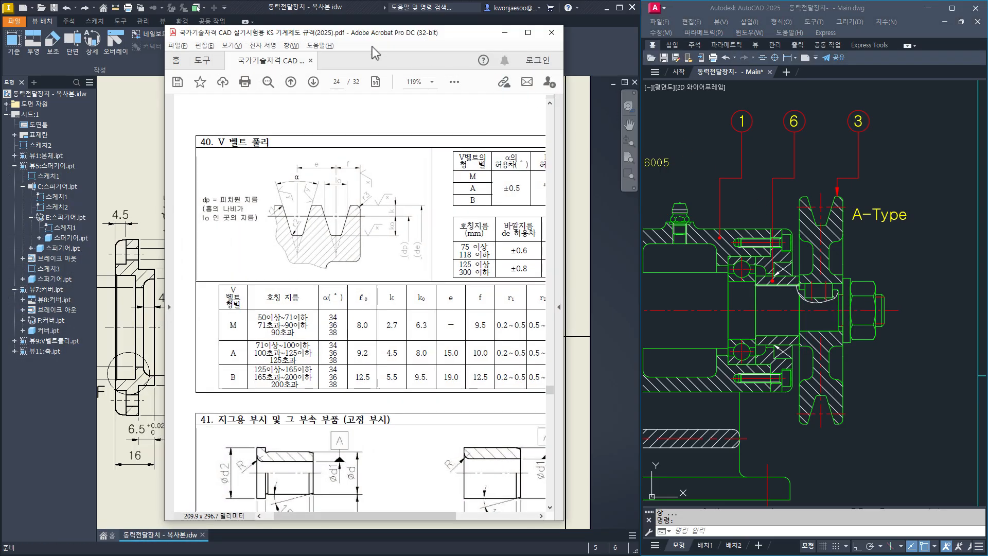
mouse_move(374, 31)
left_mouse_down()
mouse_move(783, 61)
mouse_move(858, 40)
left_mouse_up()
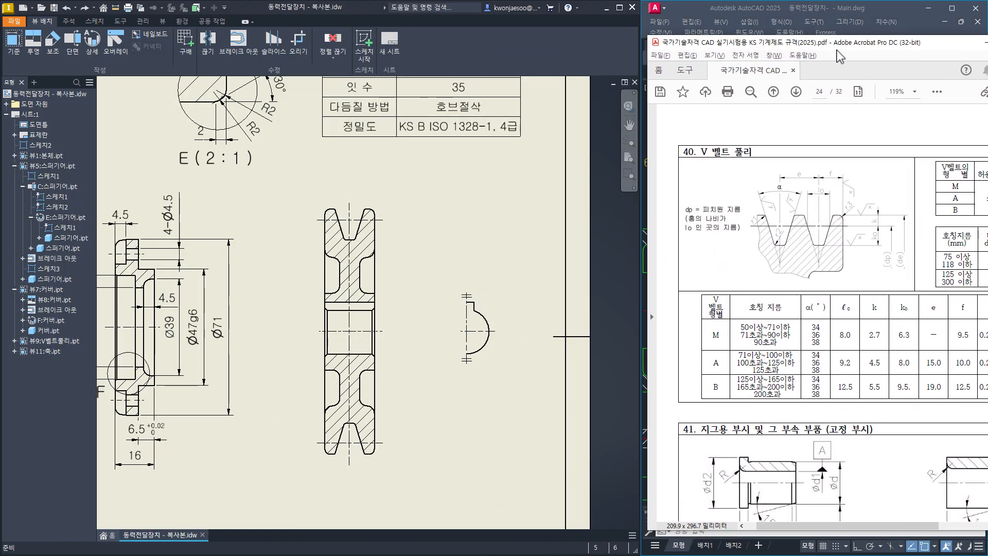
Add a vertical dimension across the V-belt pulley's hub outer edges, placed left of the section view.
left_click(436, 430)
key("d")
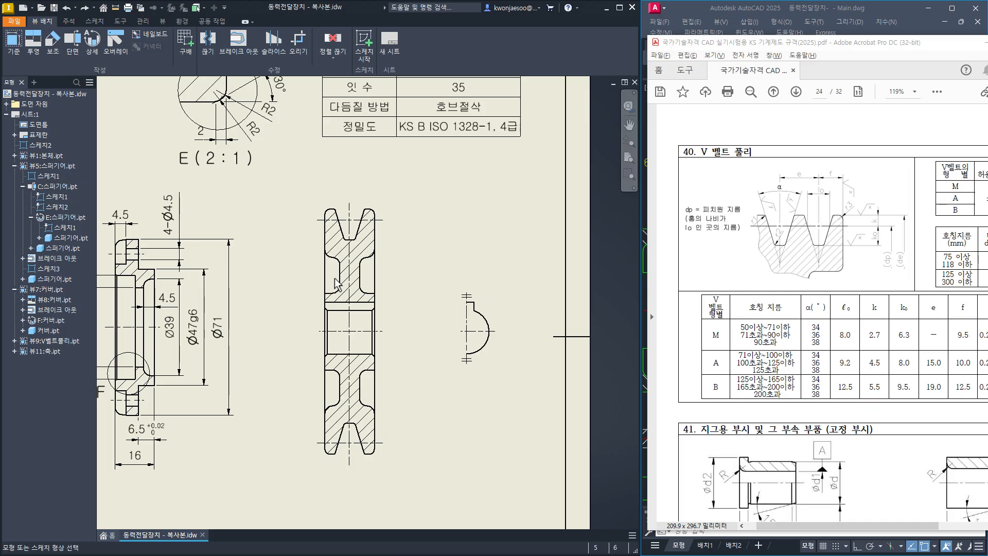
left_click(327, 293)
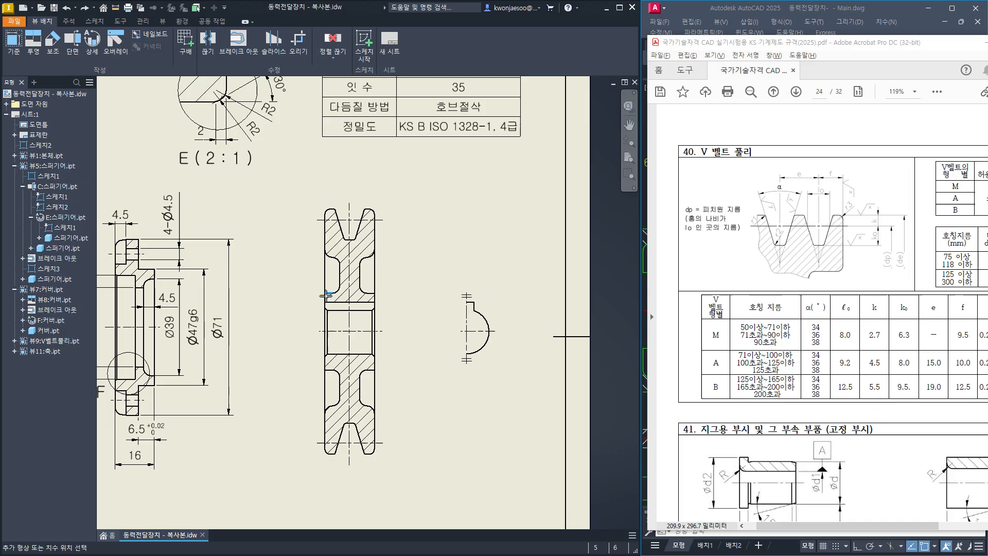
left_click(330, 369)
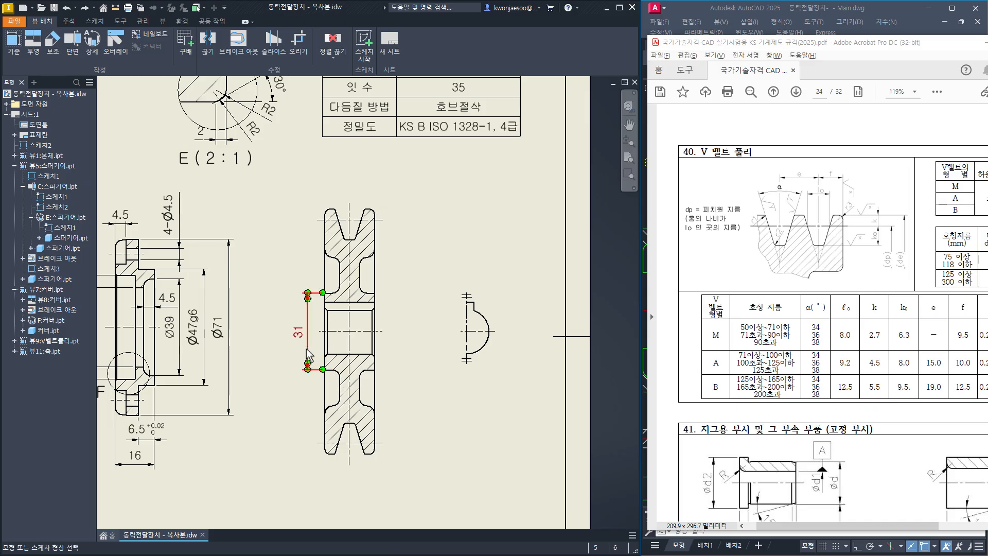
left_click(300, 334)
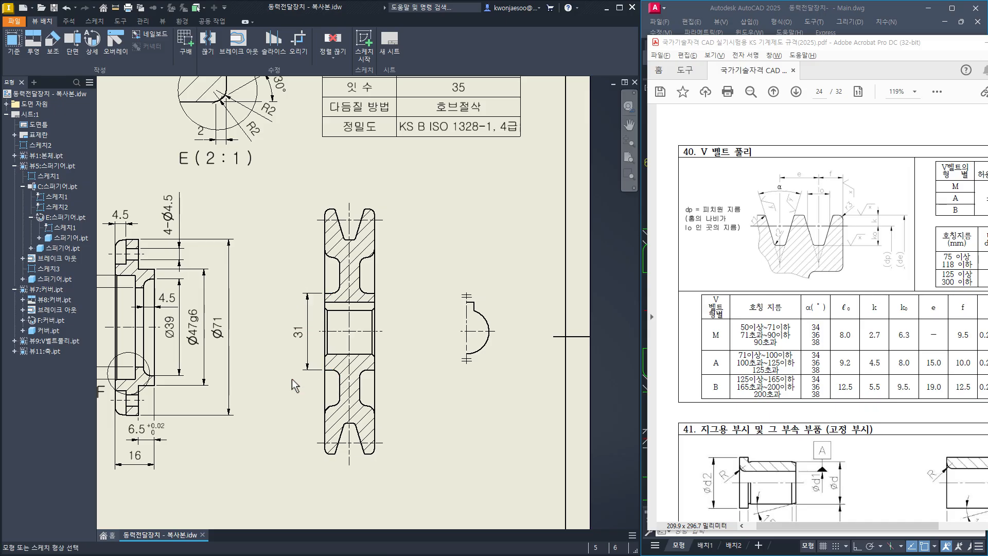
Dimension the pulley's outer web recess span and its overall outside diameter, stacking both vertical dimensions left of the hub dimension.
left_click(328, 253)
left_click(329, 408)
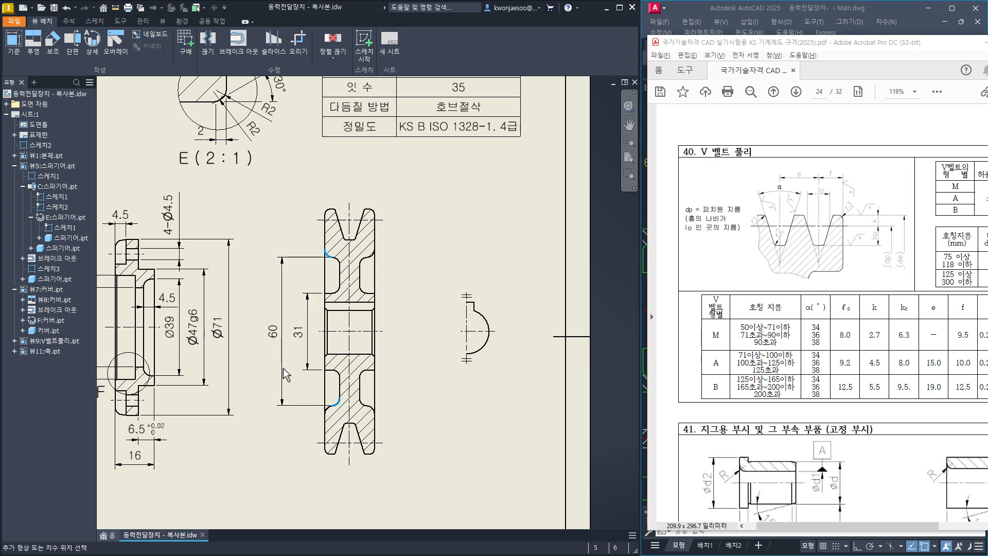
left_click(265, 378)
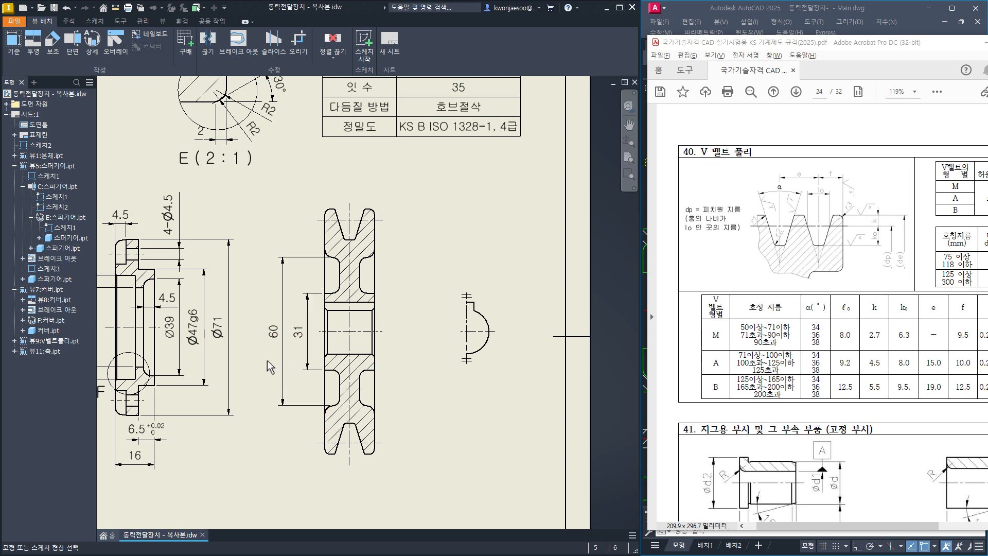
left_click(333, 208)
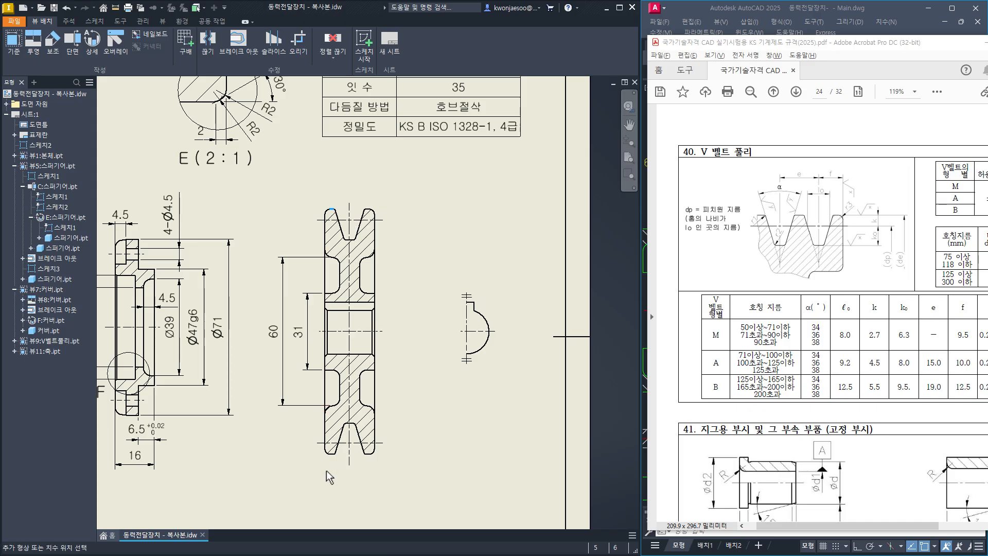
left_click(332, 453)
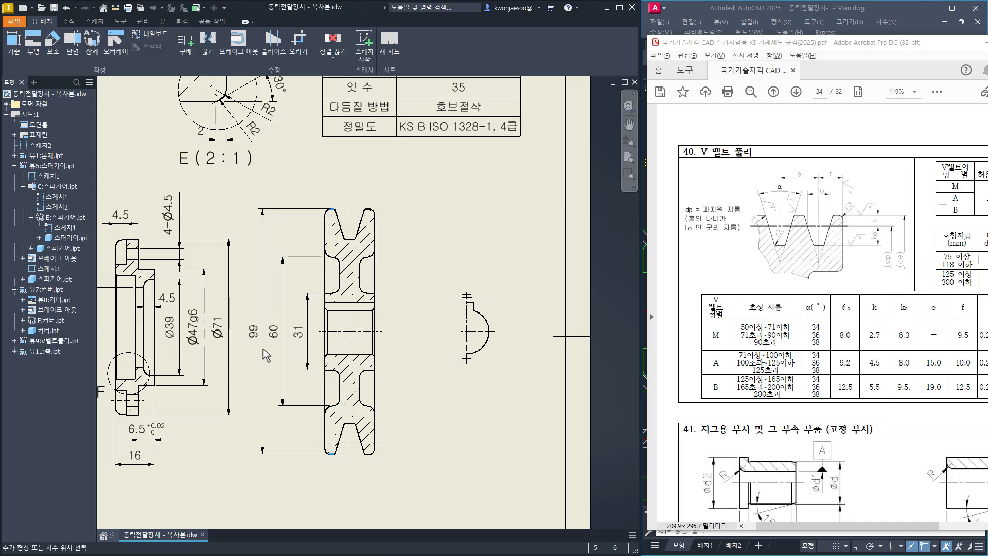
left_click(262, 368)
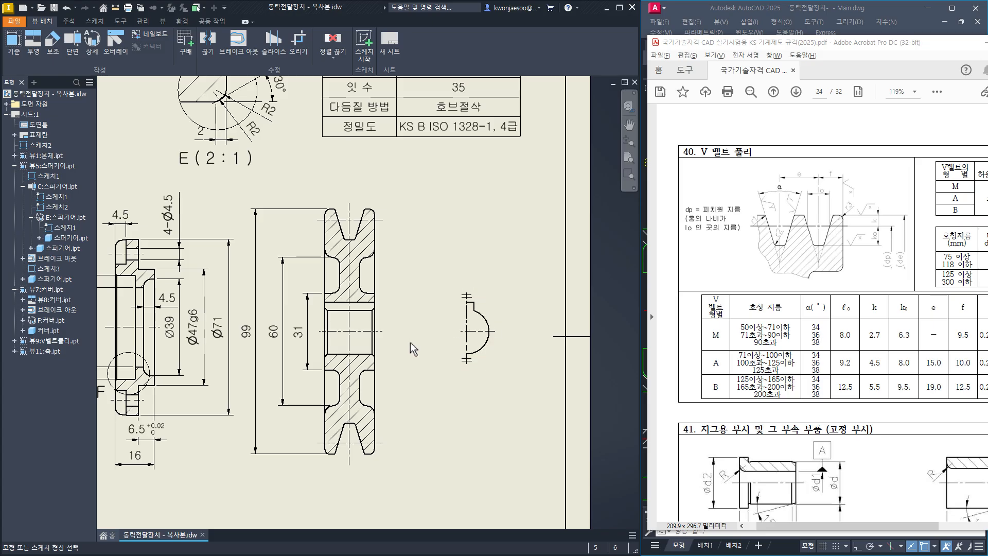
Add a linear diameter dimension from the pulley's bore edge to its centerline, placed right of the section view.
left_click(363, 354)
left_click(364, 332)
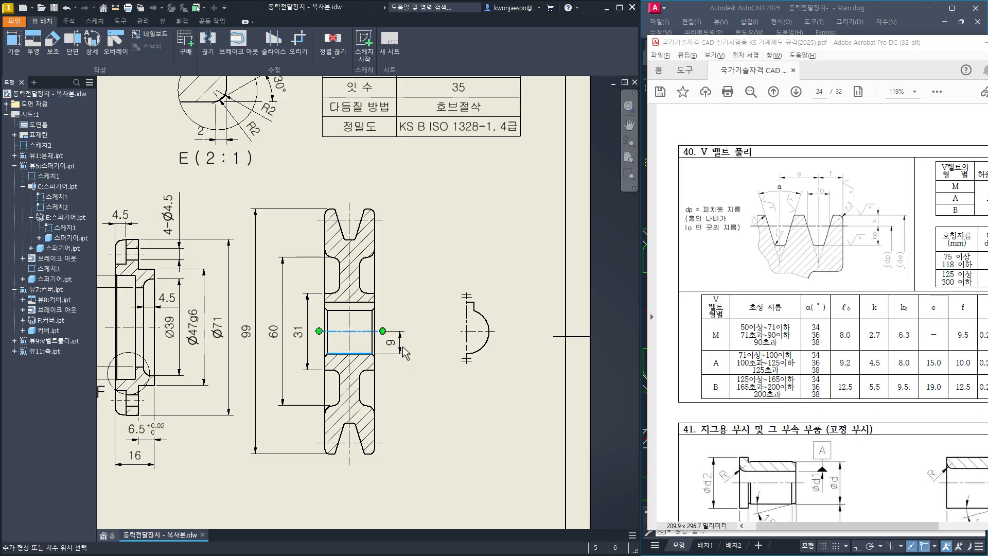
right_click(407, 344)
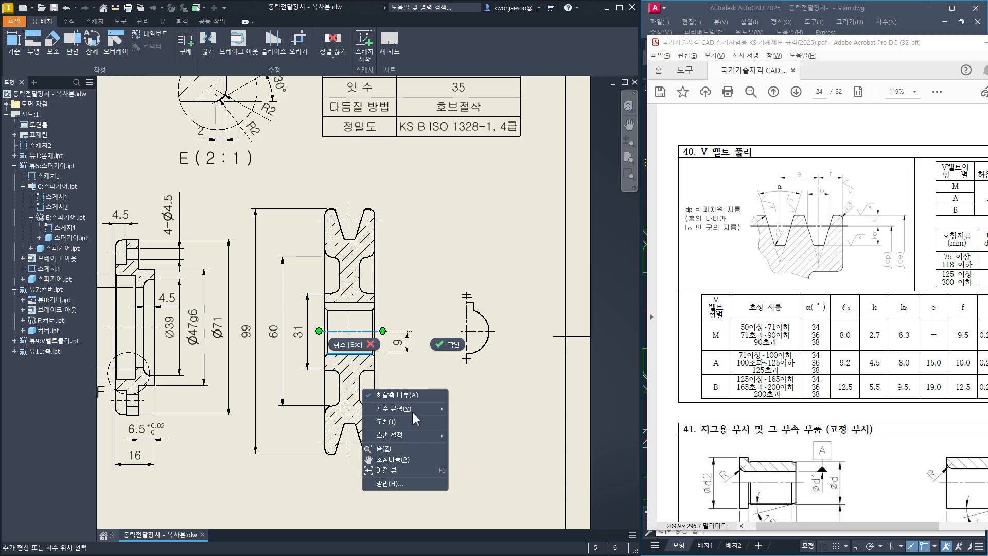
mouse_move(415, 407)
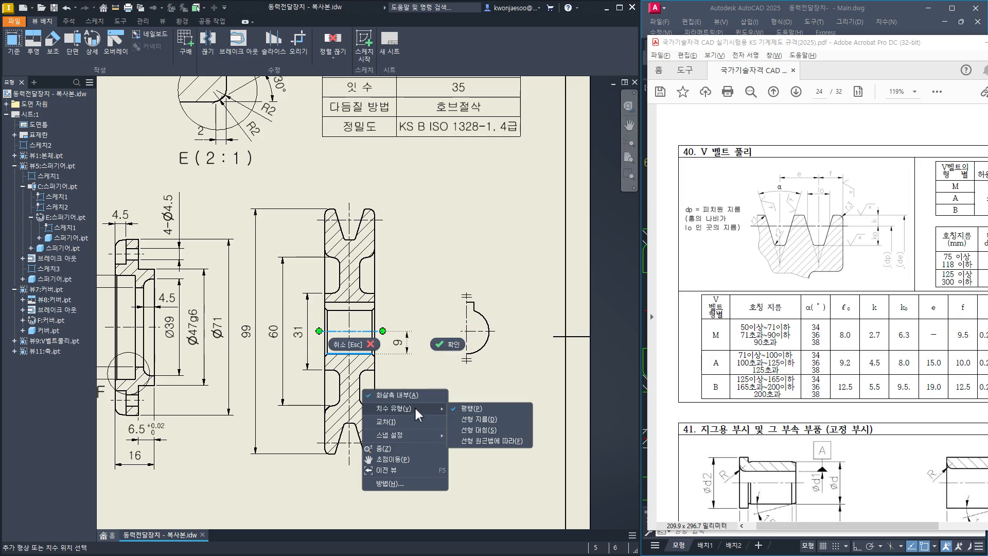
left_click(483, 421)
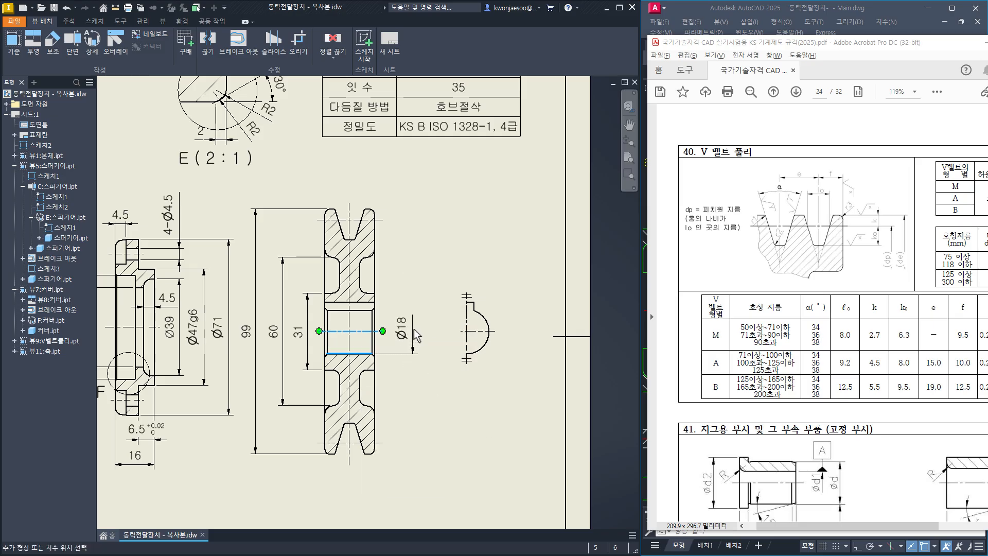
left_click(413, 331)
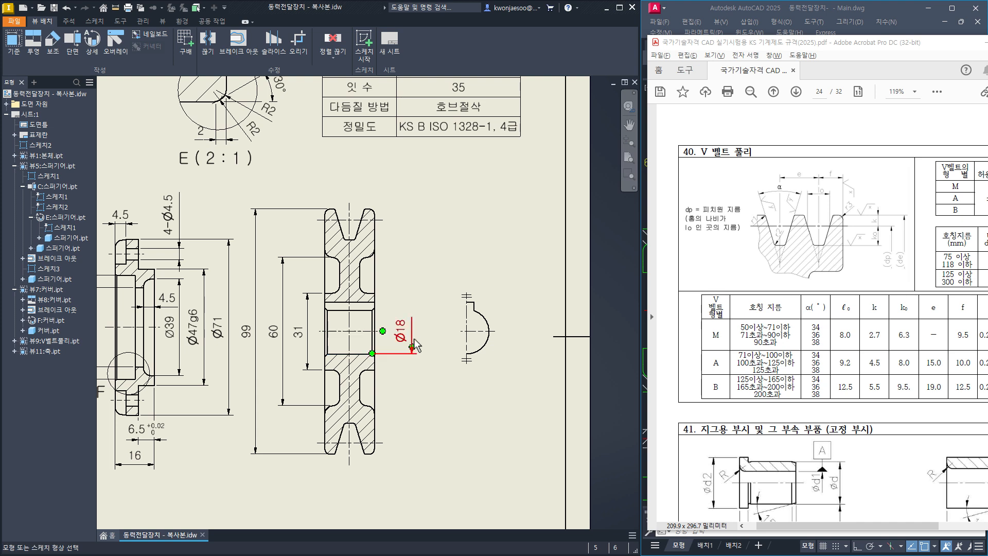
Dimension the horizontal depths of the upper web recesses on both sides of the pulley's section view, placing each inside its recess.
left_click(325, 281)
left_click(340, 277)
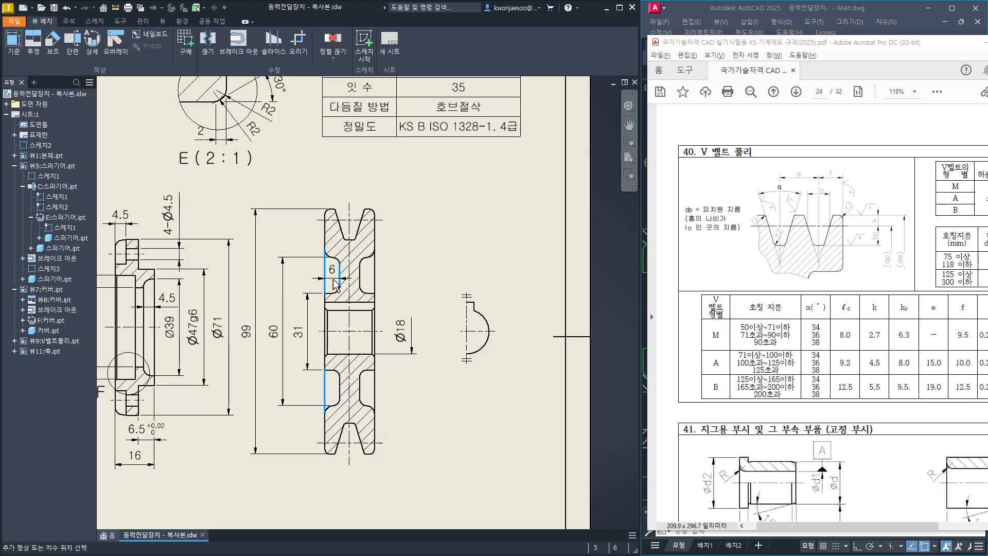
left_click(336, 284)
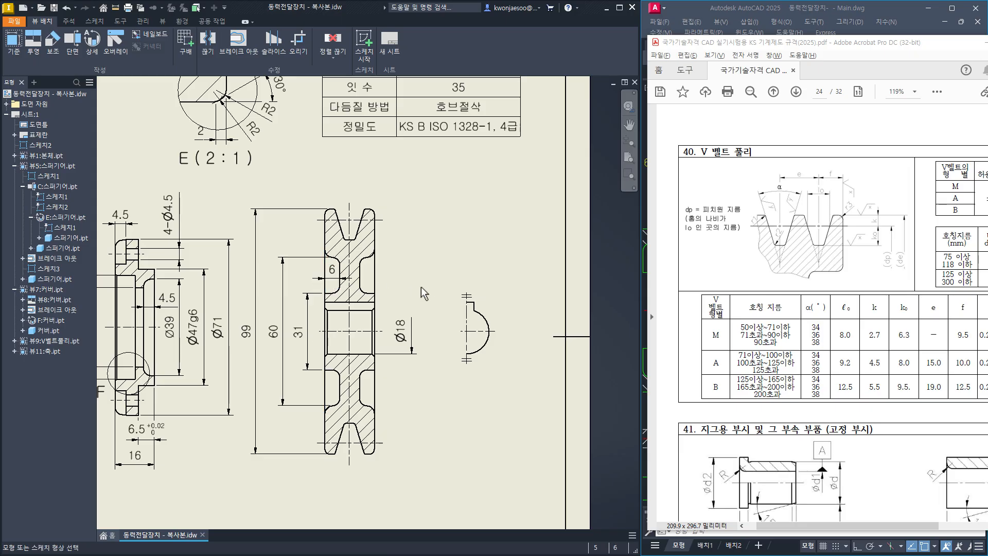
left_click(360, 276)
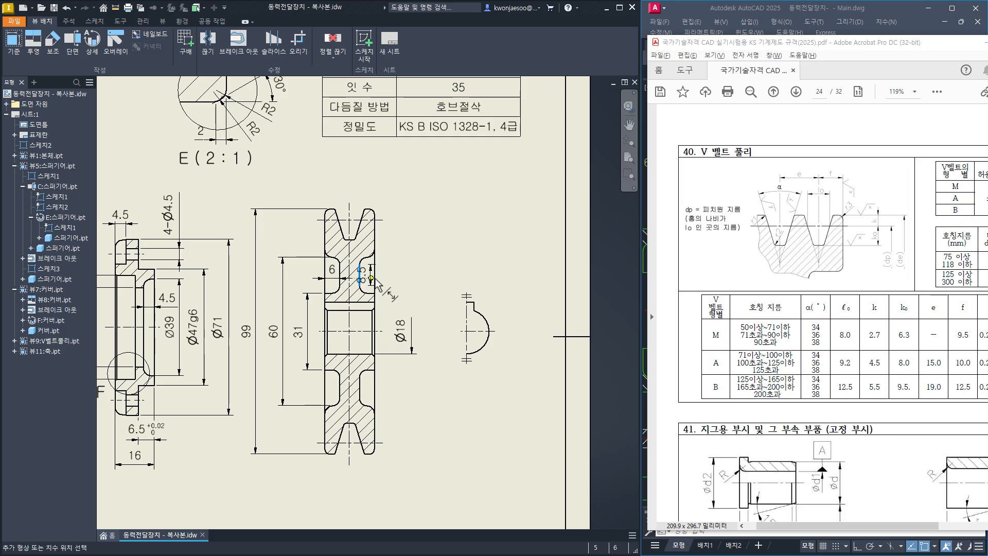
left_click(375, 283)
left_click(367, 274)
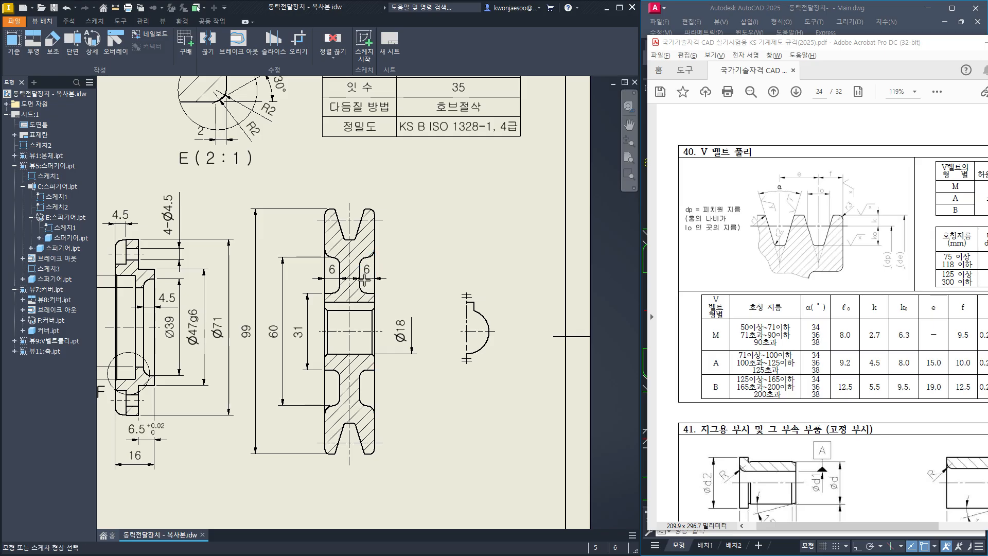
key("Escape")
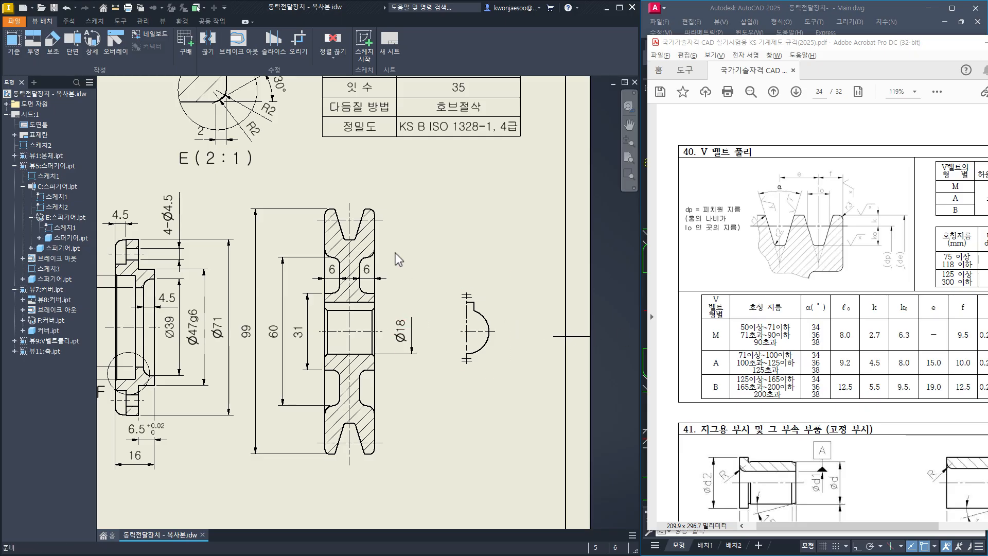
Above the pulley, dimension from the groove's centerline to the right rim face, and stack the overall rim width dimension over it.
middle_click_drag(399, 259, 397, 343)
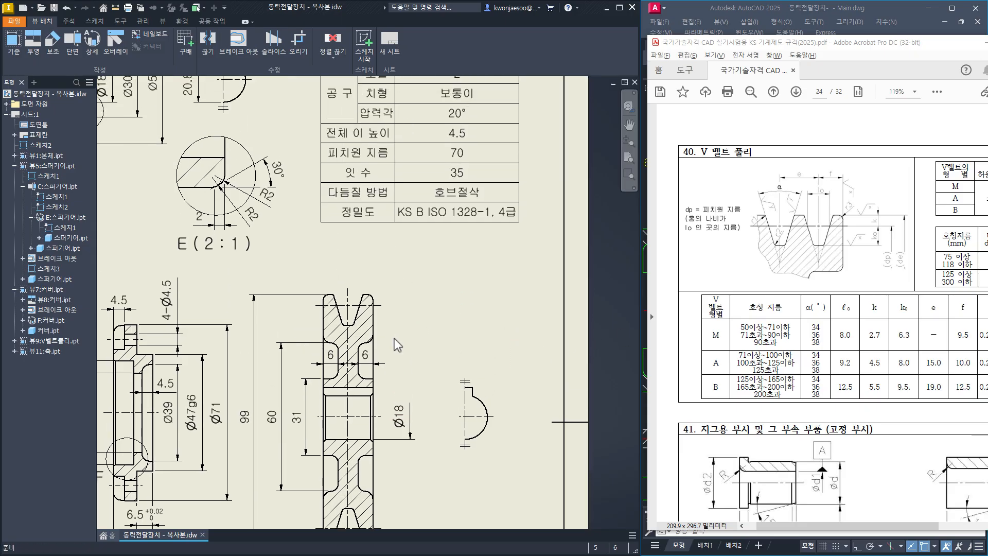
left_click(348, 305)
left_click(373, 318)
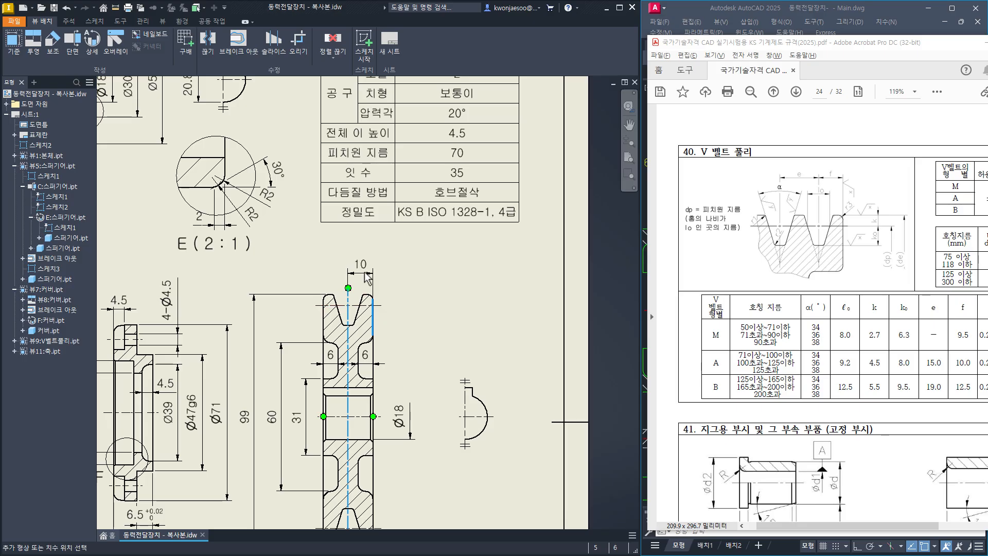
left_click(367, 276)
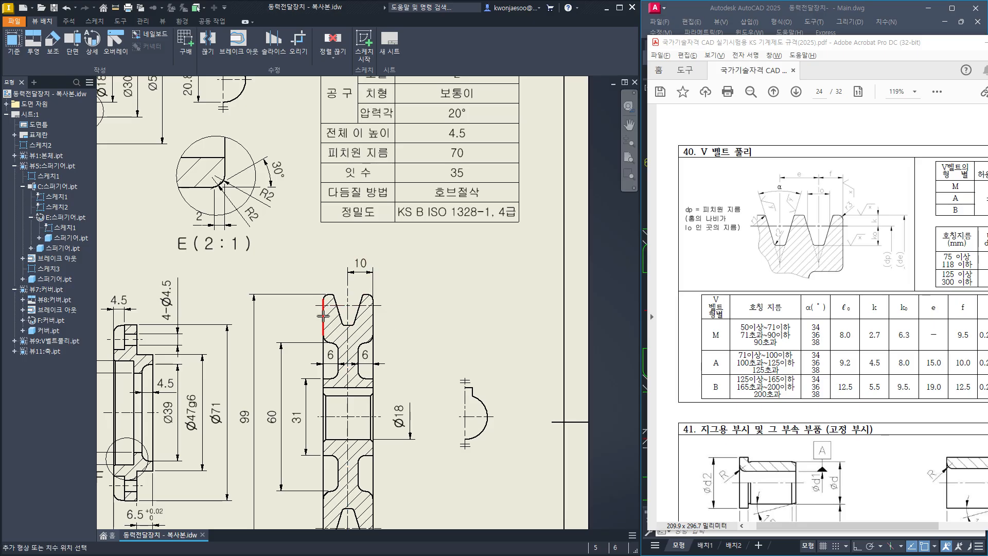
left_click(324, 316)
left_click(373, 314)
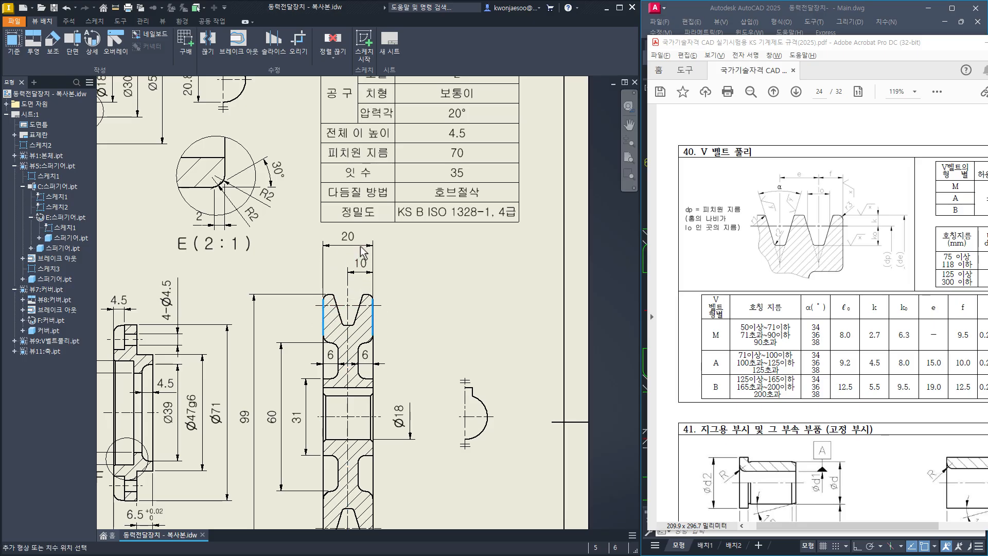
left_click(364, 253)
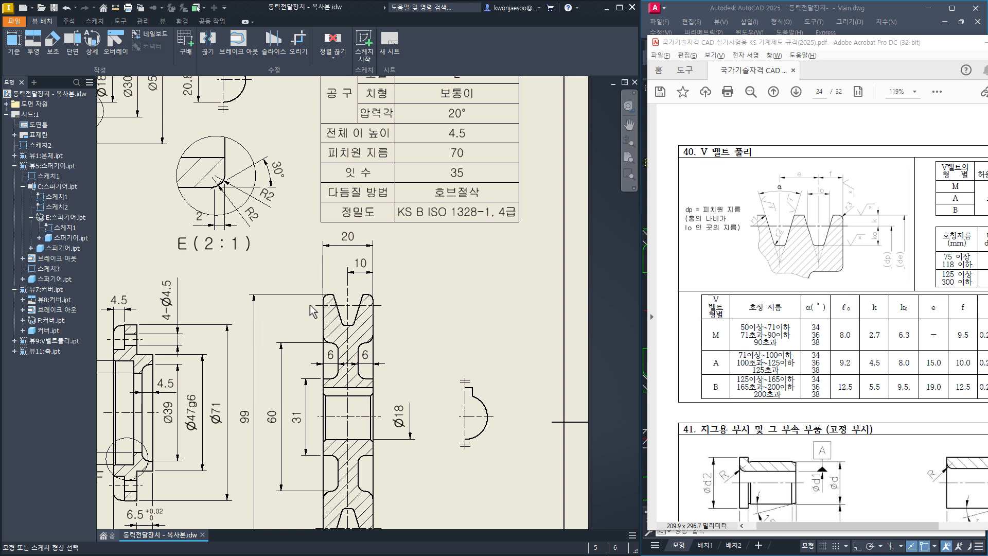
Dimension vertically from the upper rim edge to the pitch line and from the pitch line to the groove bottom, aligned left of the rim.
scroll(330, 299, "up", 3)
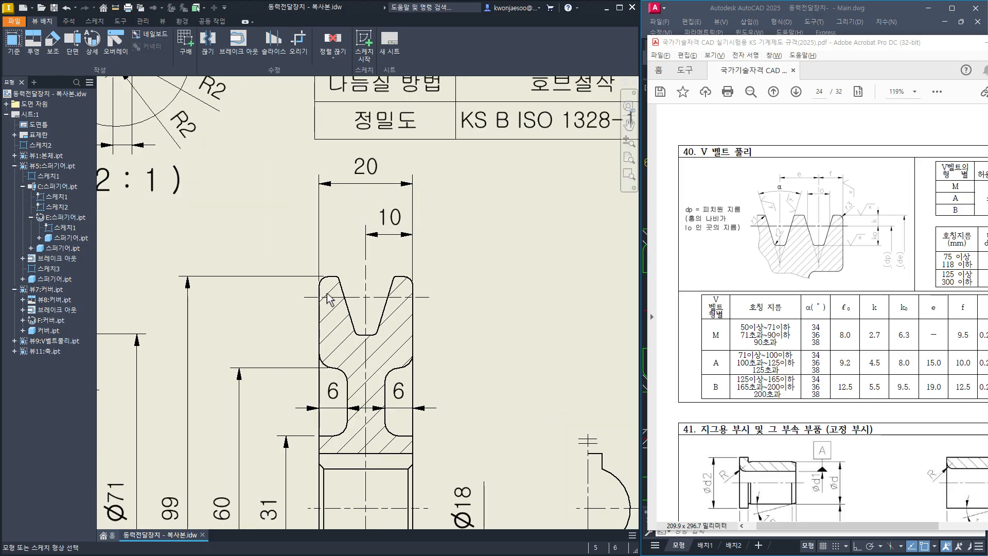
left_click(329, 297)
left_click(333, 276)
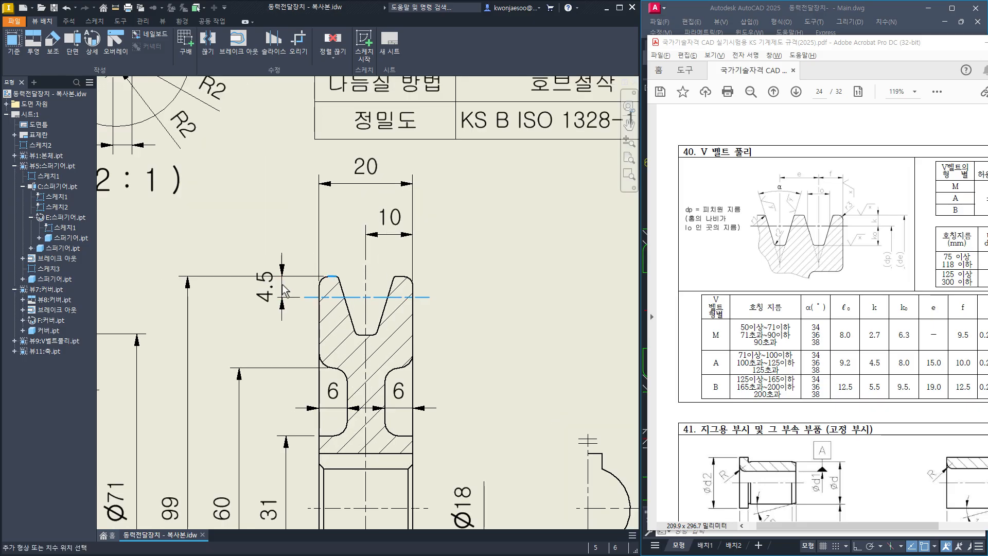
left_click(282, 290)
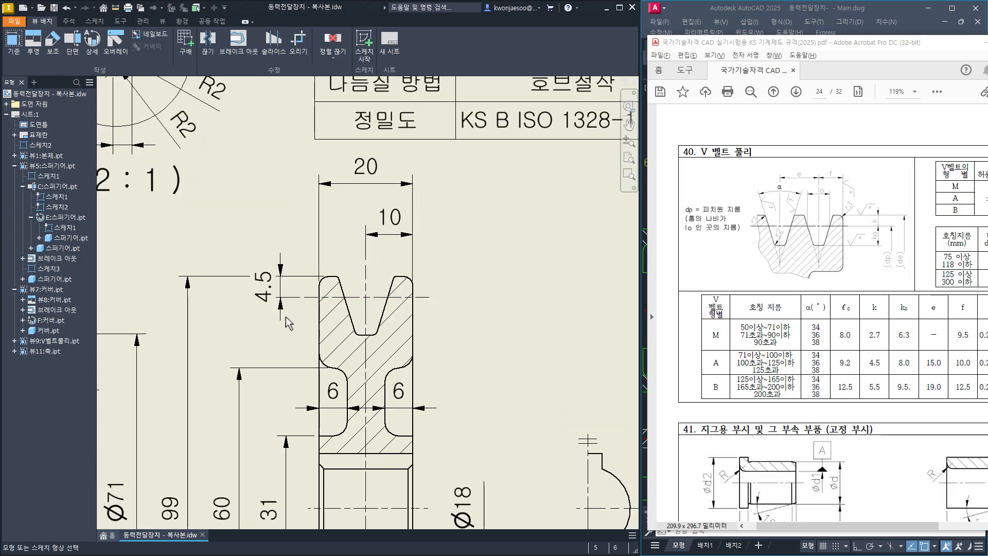
left_click(353, 297)
left_click(366, 335)
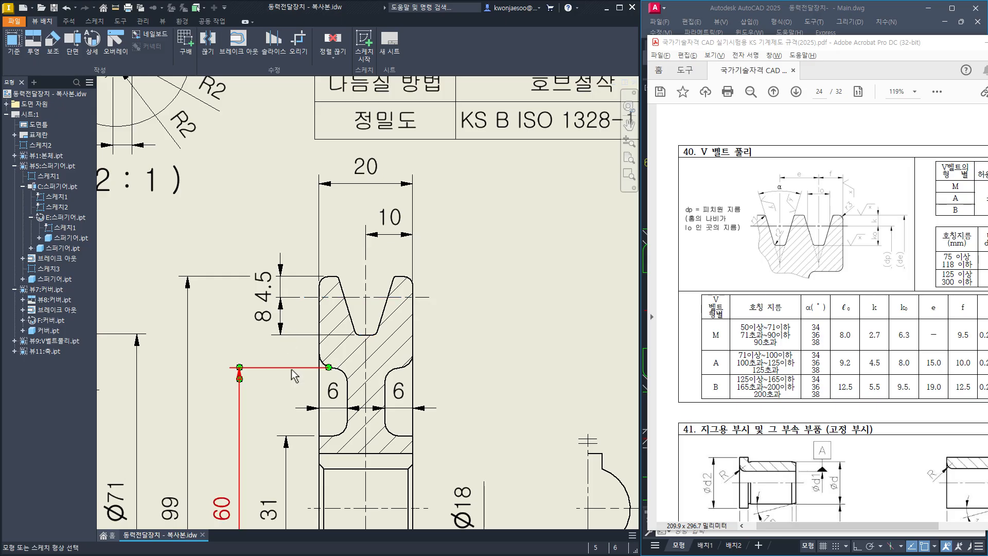
Add an angle dimension between the two sloped walls of the pulley's lower V-groove, placed below the section view.
scroll(291, 369, "up", 3)
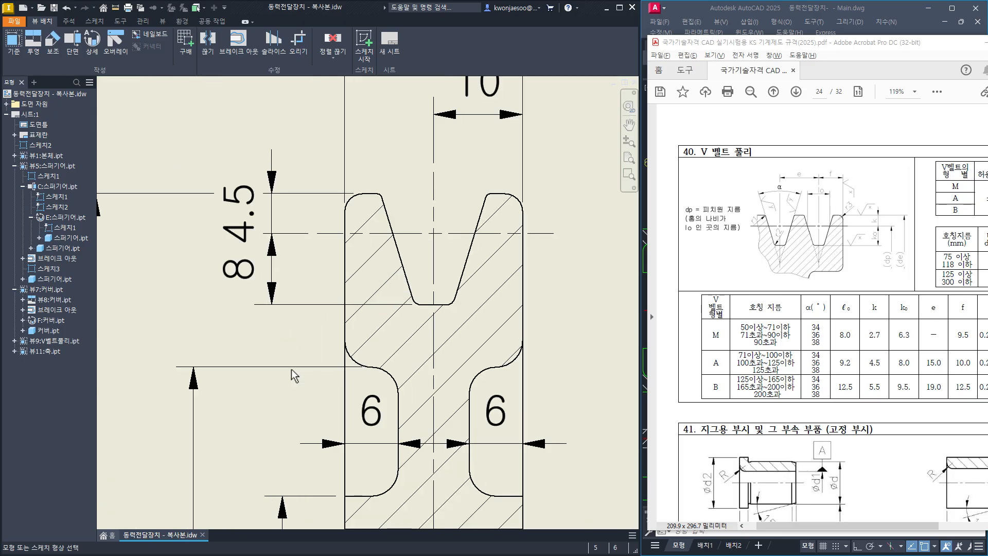
scroll(355, 251, "down", 3)
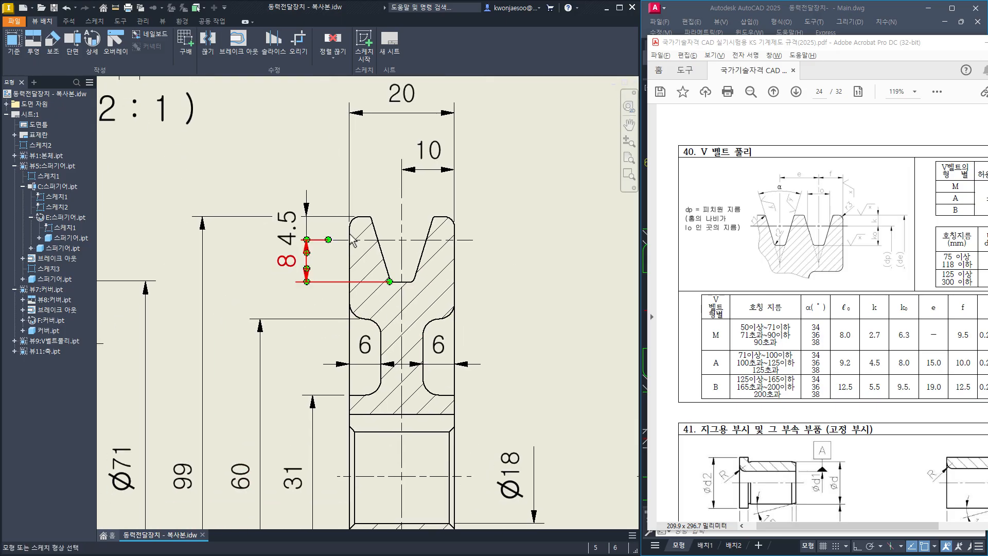
mouse_move(393, 404)
middle_mouse_down()
mouse_move(397, 423)
mouse_move(399, 224)
middle_mouse_up()
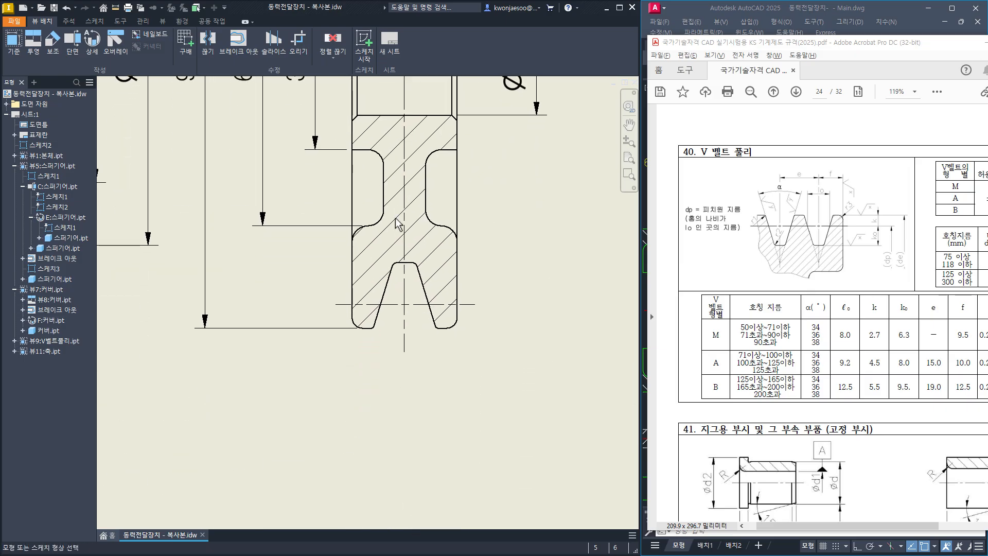
left_click(380, 312)
left_click(434, 320)
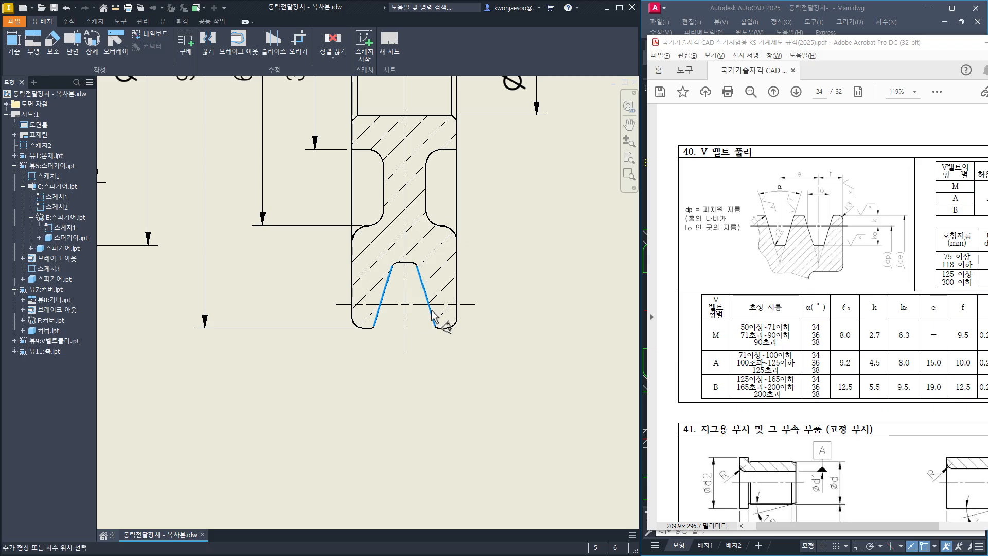
left_click(423, 463)
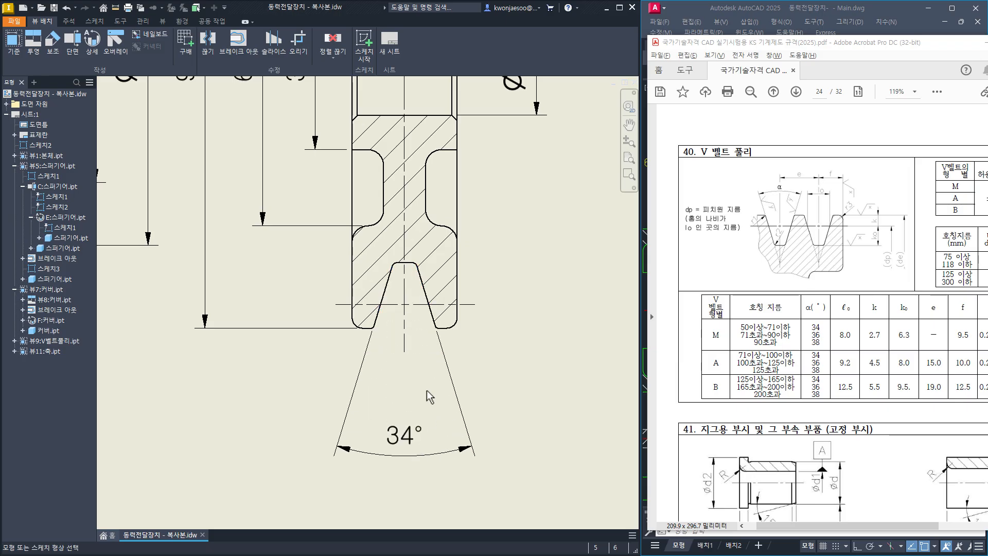
scroll(399, 354, "up", 3)
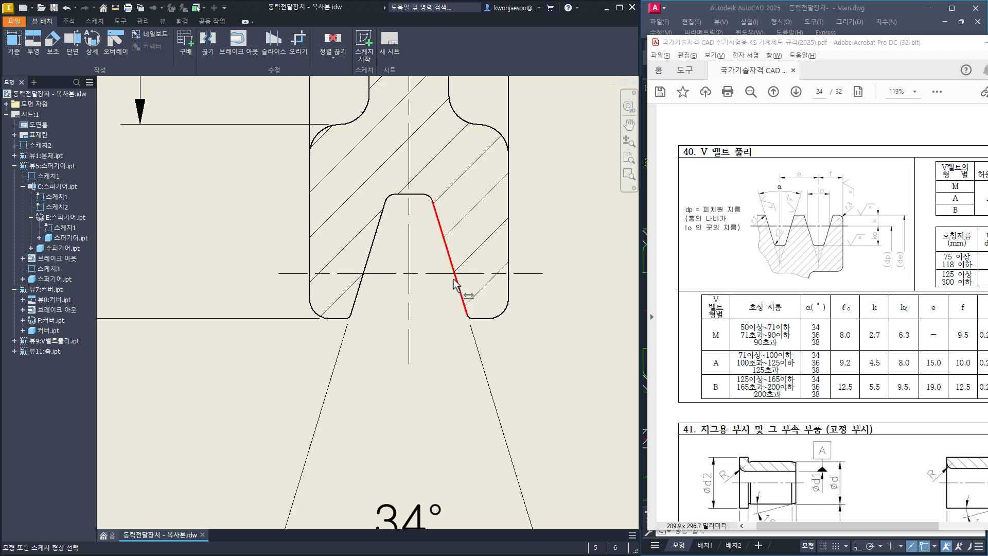
key("Escape")
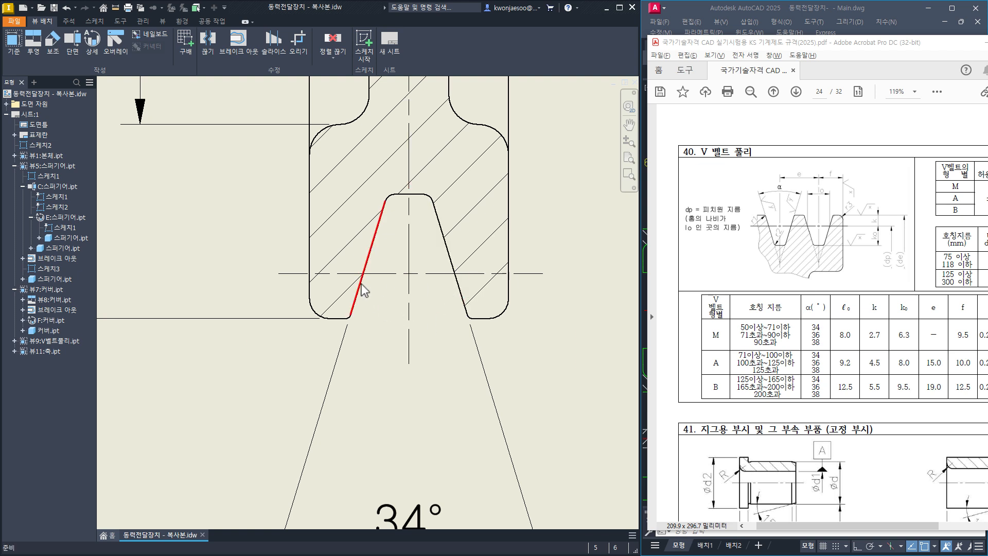
Dimension the lower groove's width between the intersections of its sloped walls with the pitch line, placed above the angle dimension.
key("d")
left_click(364, 290)
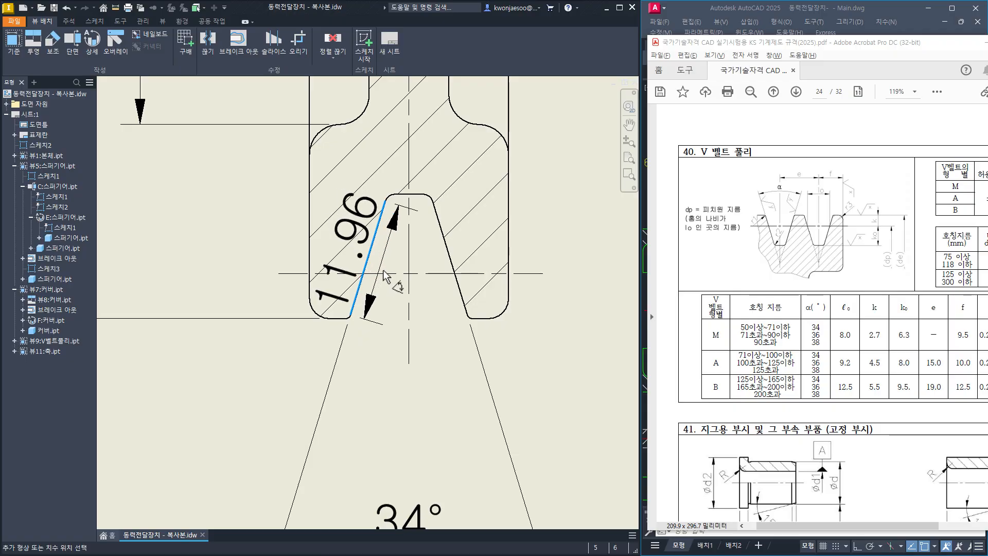
right_click(382, 278)
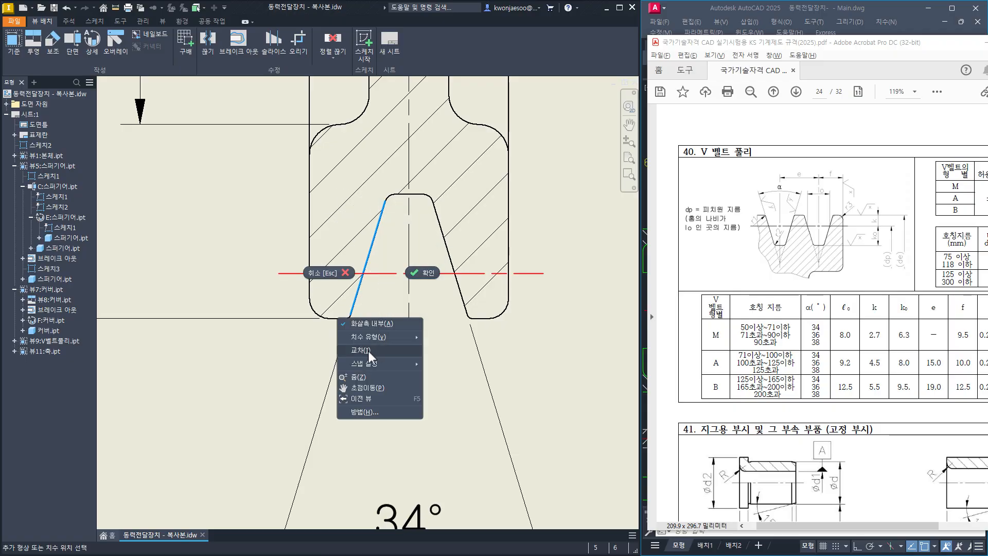
left_click(374, 356)
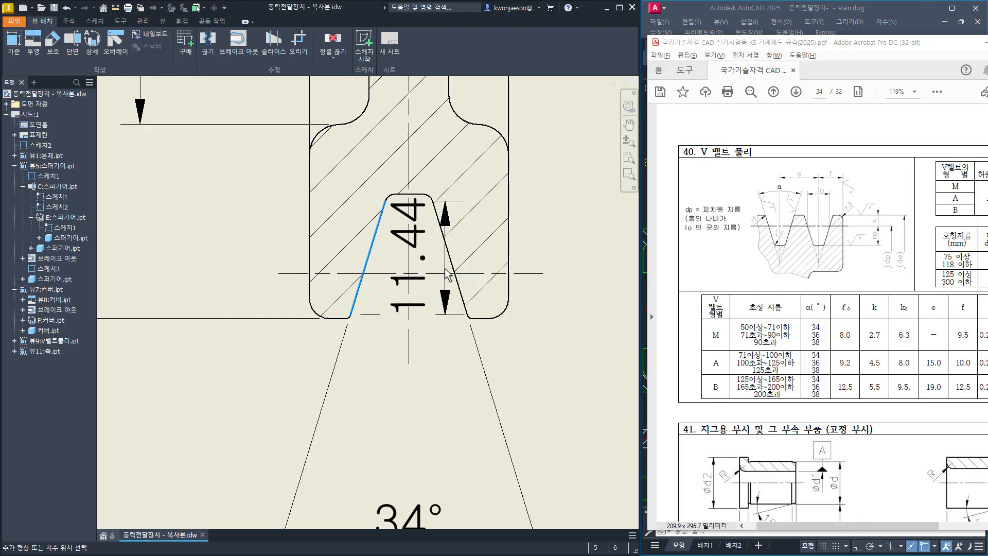
left_click(446, 274)
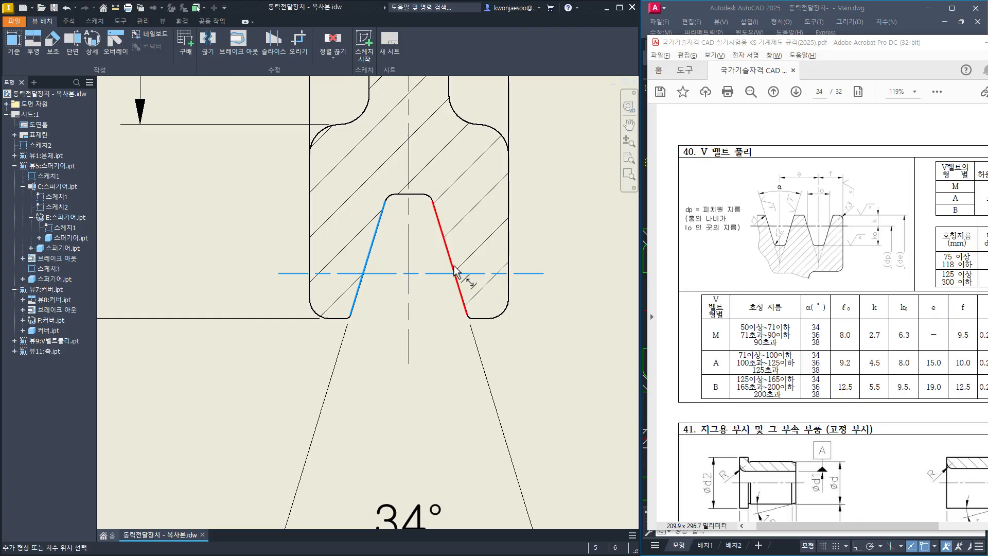
left_click(450, 266)
right_click(443, 265)
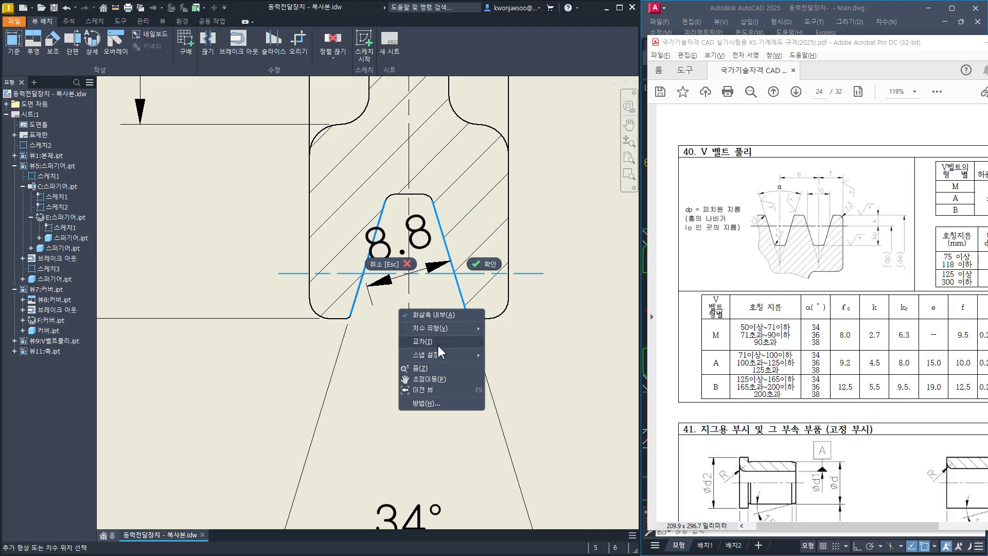
left_click(438, 344)
left_click(455, 272)
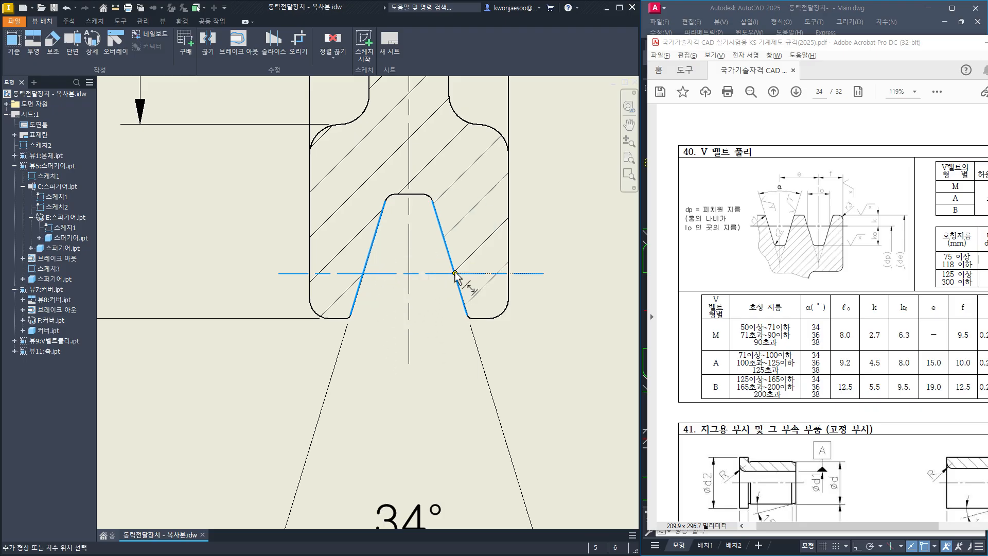
left_click(400, 452)
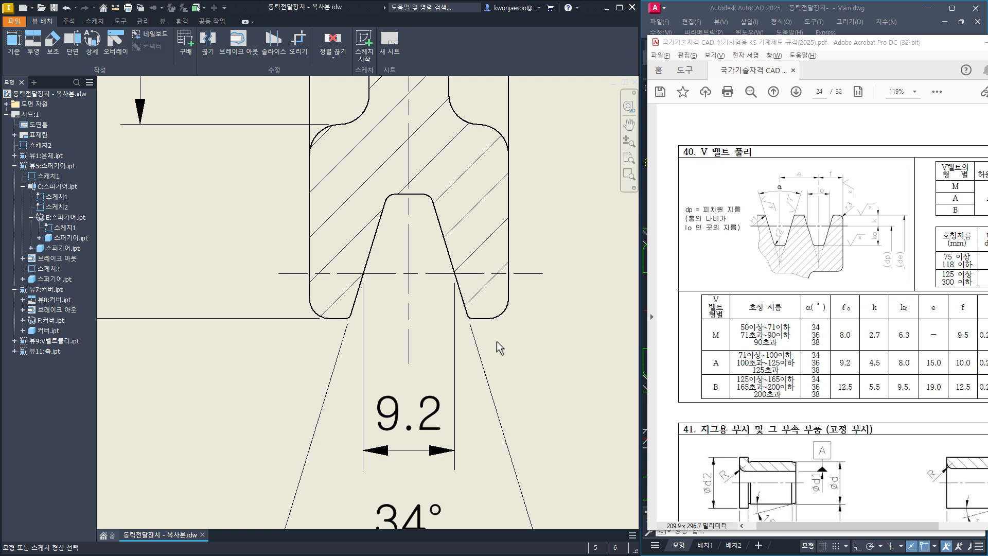
Add a radius dimension to the small rounded corner at the lower groove's right opening edge, placed to the right of the rim.
scroll(503, 347, "up", 3)
left_click(448, 415)
scroll(475, 381, "down", 2)
scroll(476, 381, "down", 2)
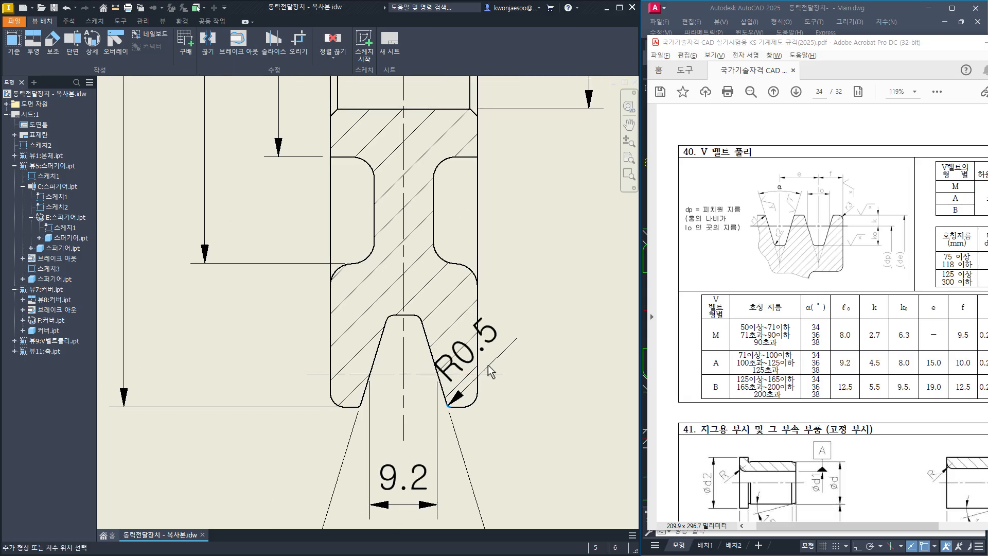
left_click(541, 346)
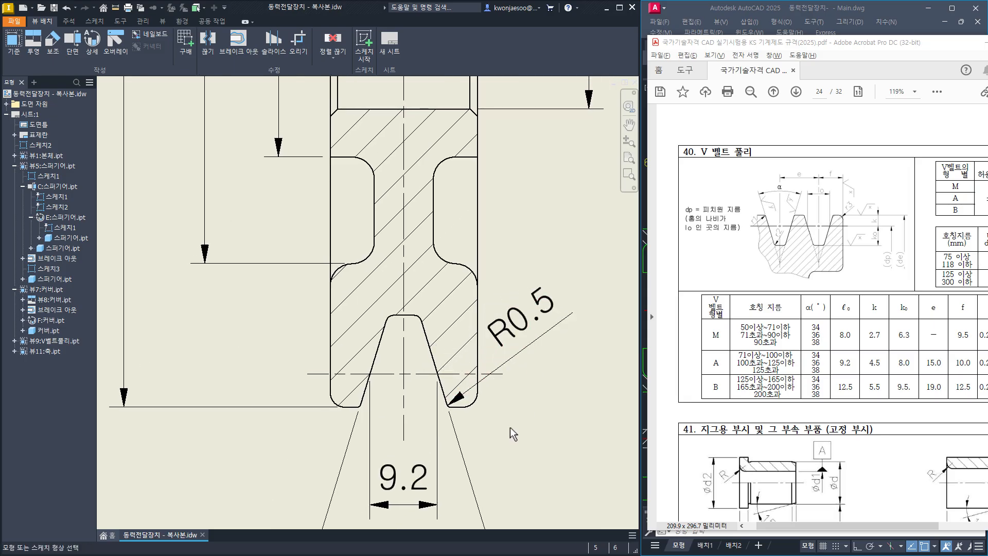
Add a radius dimension to the root fillet of the lower V-groove in the pulley section view.
scroll(404, 349, "up", 5)
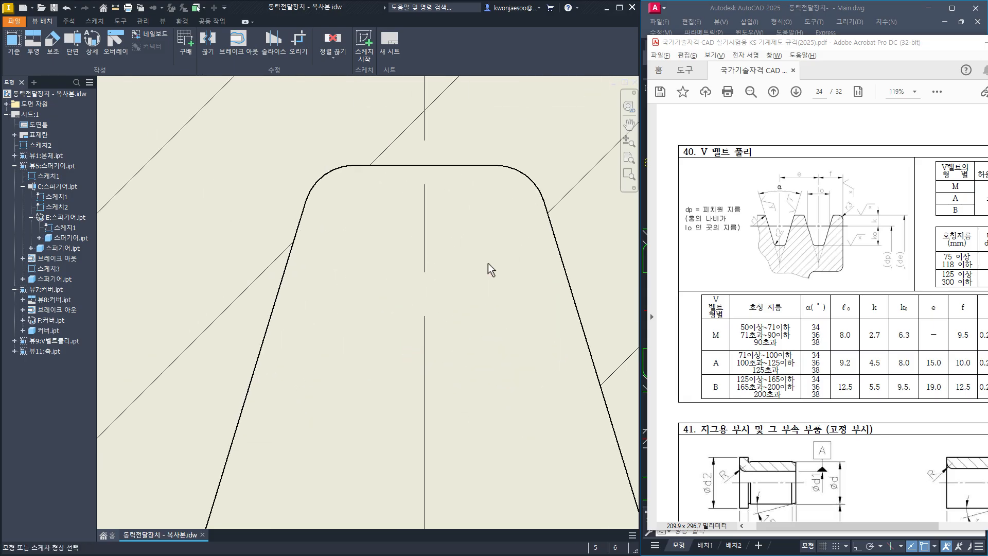
left_click(433, 292)
scroll(494, 289, "down", 3)
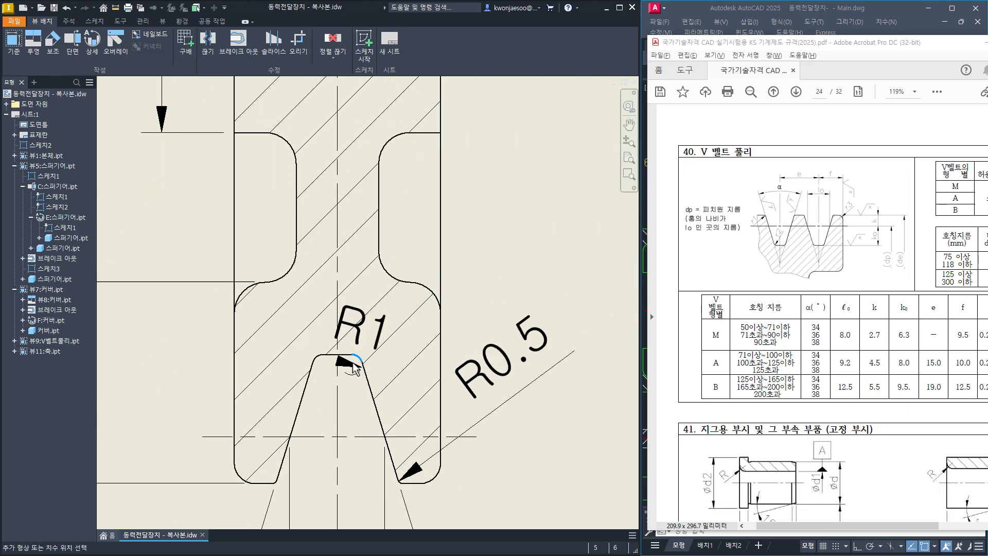
left_click(506, 251)
middle_click_drag(372, 403, 435, 341)
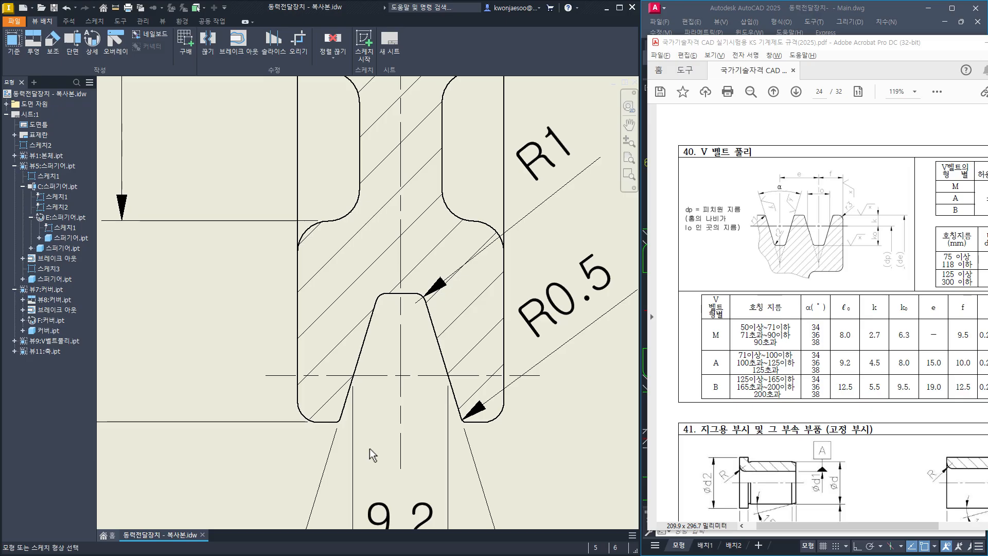
Dimension the radius of the rim's outer corner fillet beside the lower V-groove, placing the text outside the pulley.
middle_click_drag(228, 459, 312, 364)
left_click(390, 323)
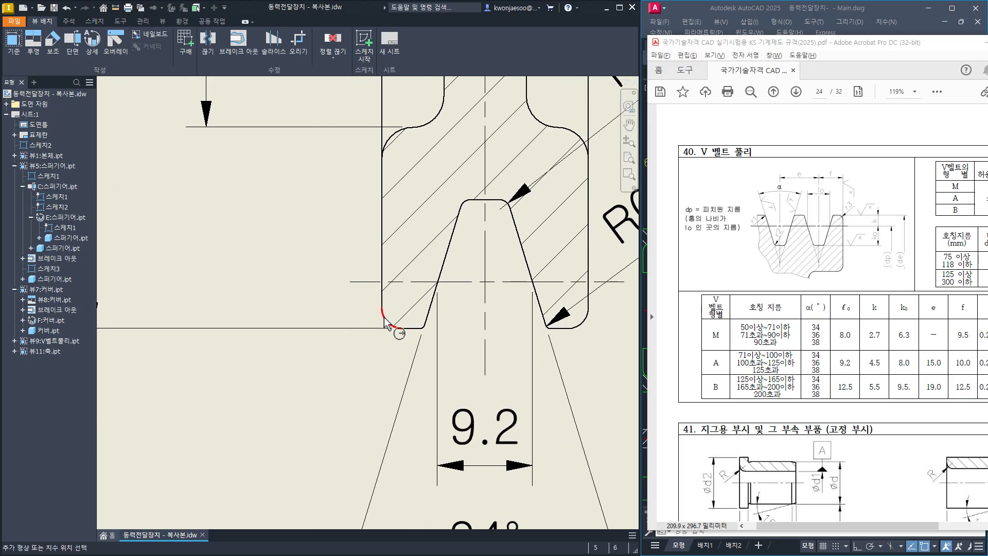
scroll(277, 445, "down", 3)
middle_click_drag(279, 452, 280, 414)
left_click(312, 377)
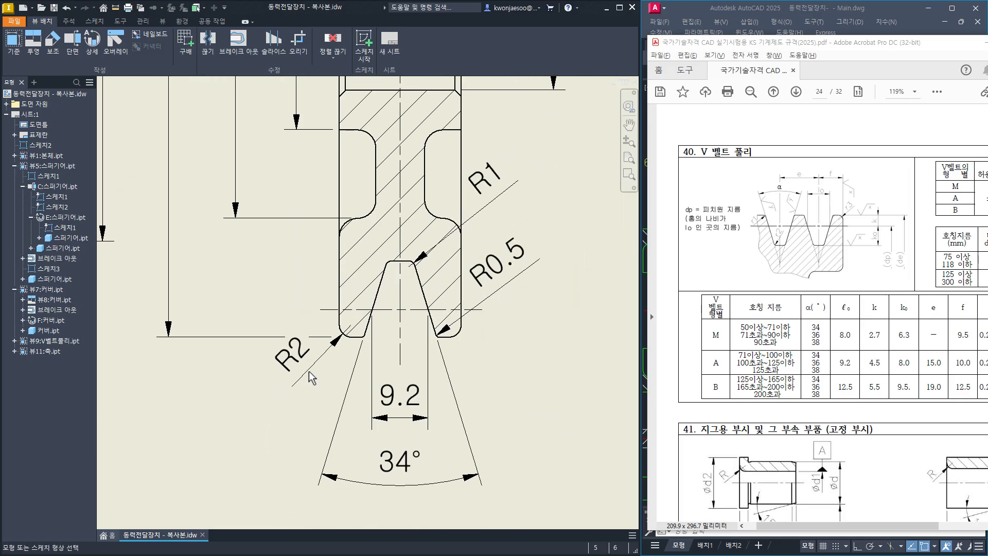
middle_click_drag(481, 398, 459, 424)
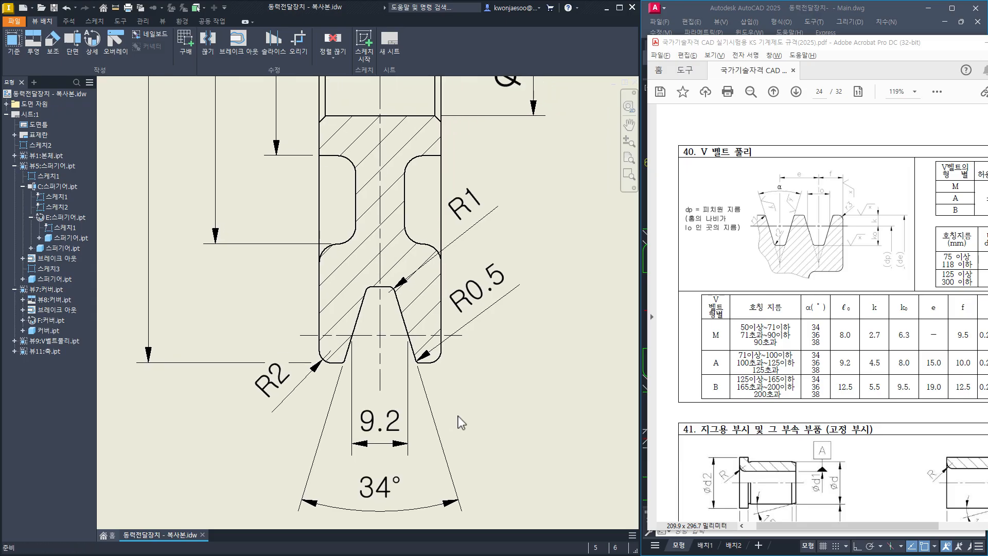
Dimension the keyway width in the pulley's partial bore view as a linear diameter, from the centreline to the keyway side, placed above the view.
scroll(466, 415, "down", 4)
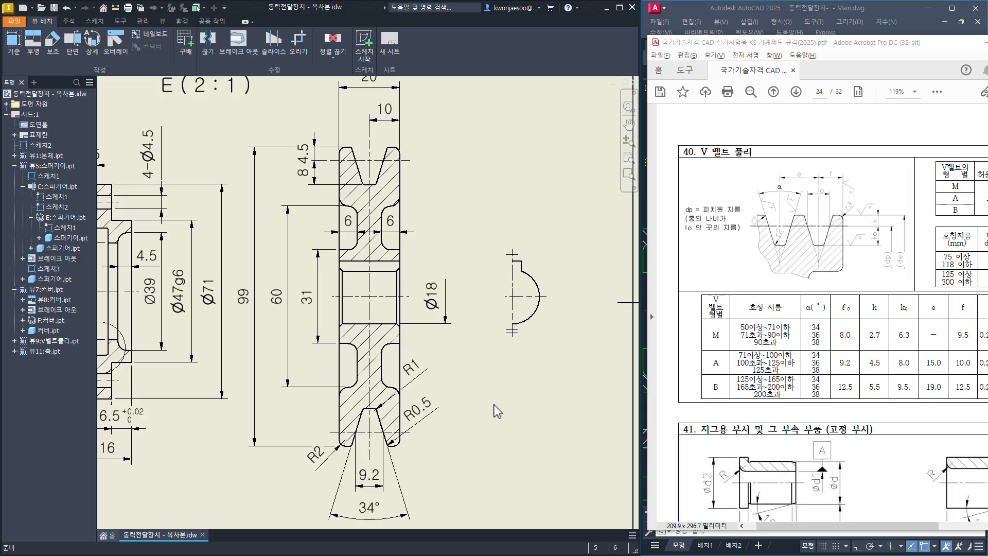
scroll(507, 278, "up", 3)
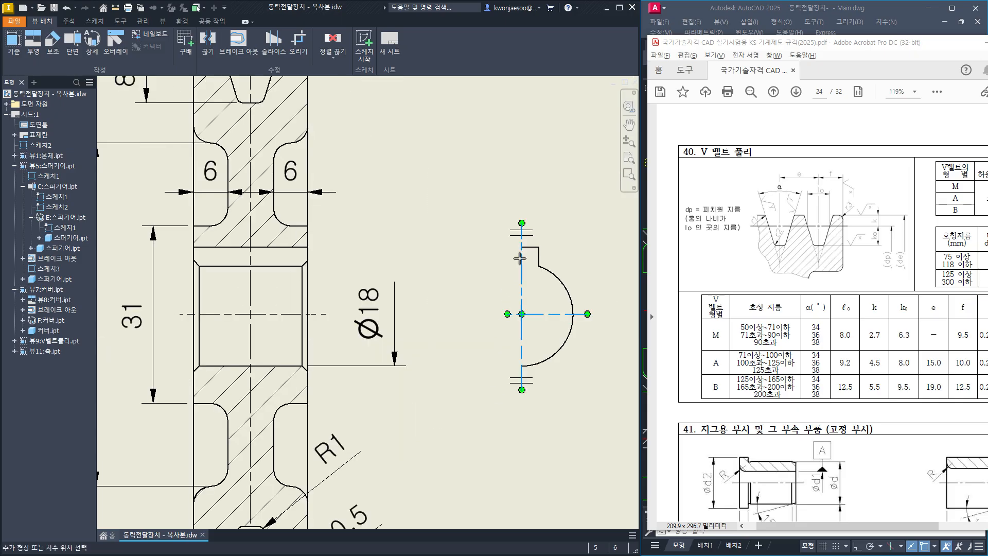
left_click(520, 258)
left_click(538, 255)
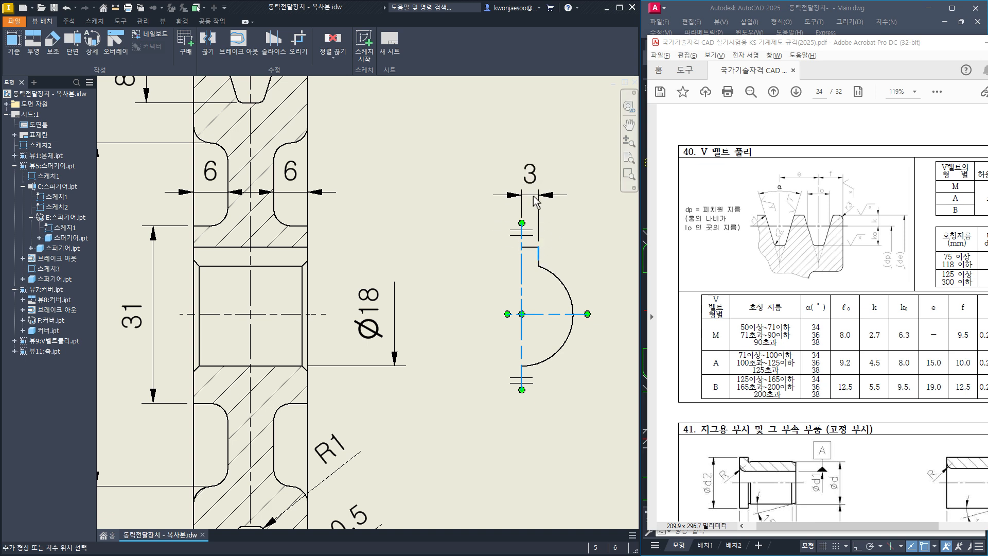
right_click(534, 196)
mouse_move(533, 257)
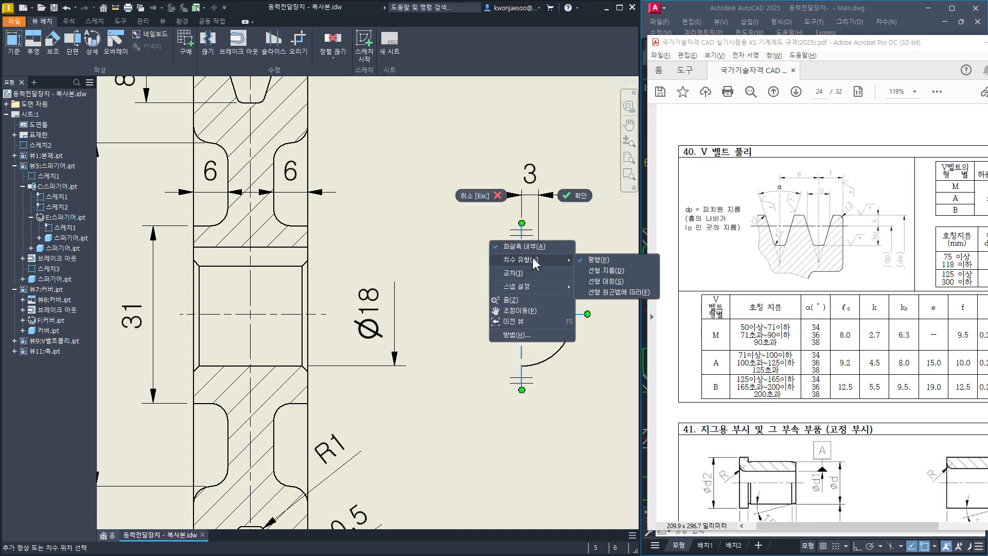
left_click(599, 270)
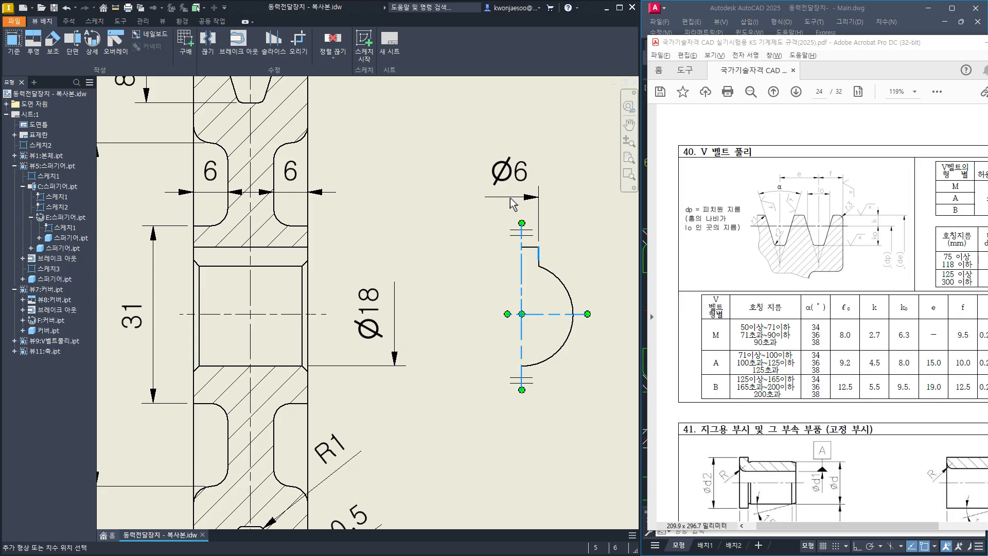
left_click(502, 203)
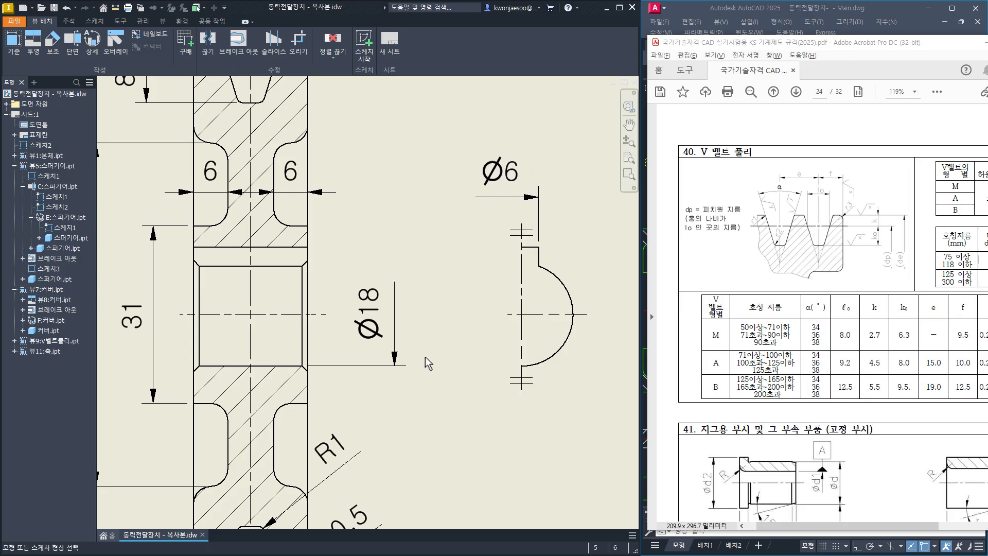
Add a vertical dimension from the keyway's top edge to the bottom of the bore, placed beside the partial view.
left_click(530, 247)
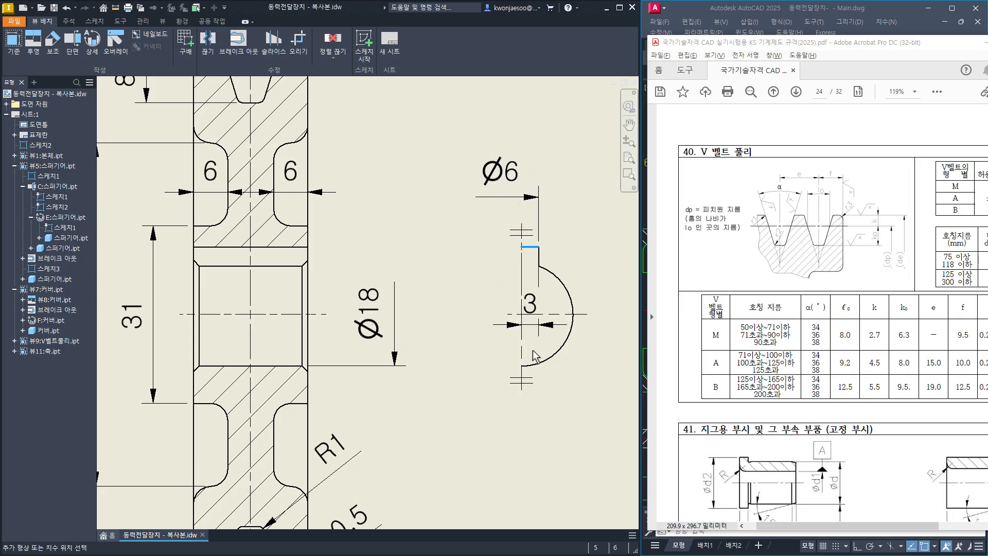
left_click(522, 338)
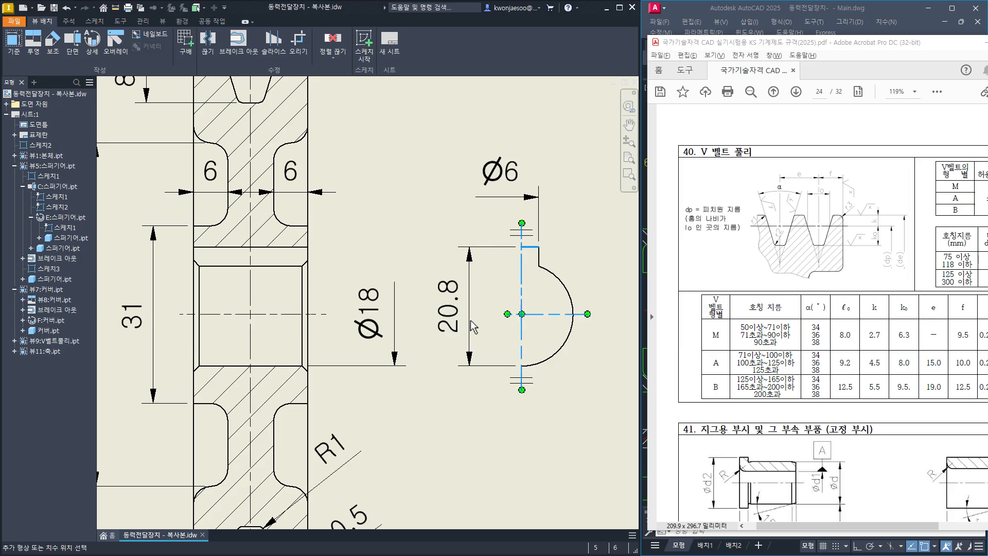
left_click(474, 327)
key("Escape")
scroll(453, 423, "up", 4)
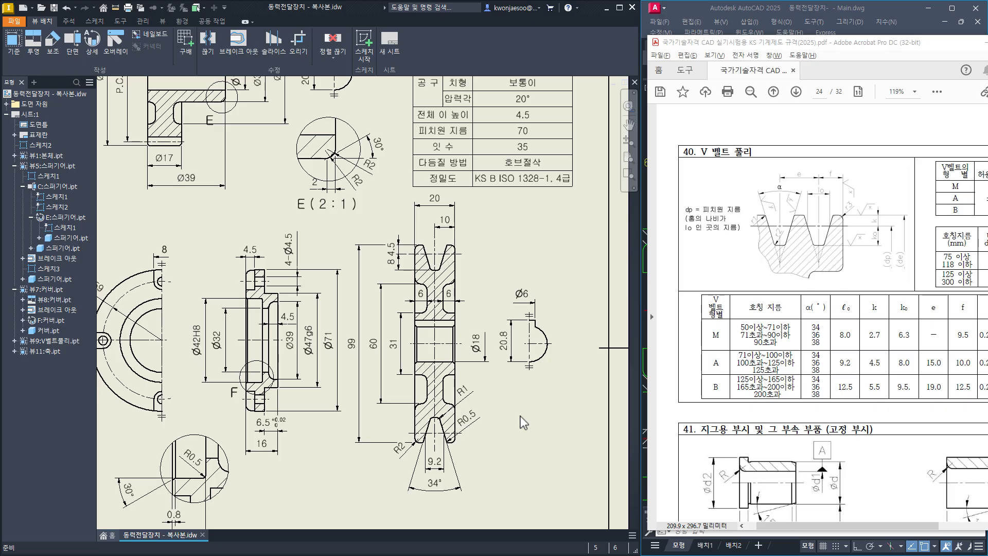
Append the fit class H7 to the pulley's Ø18 bore dimension.
double_click(477, 346)
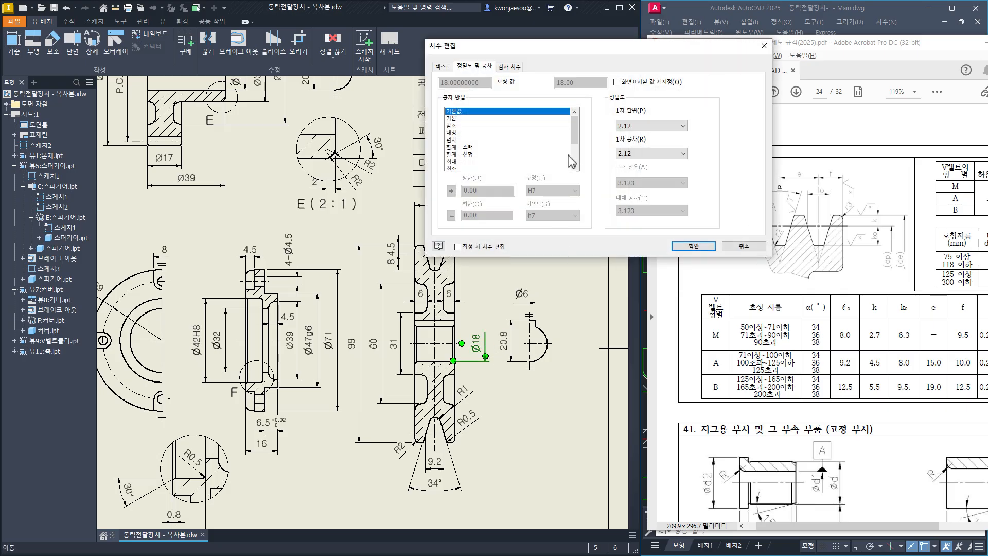
left_click(443, 66)
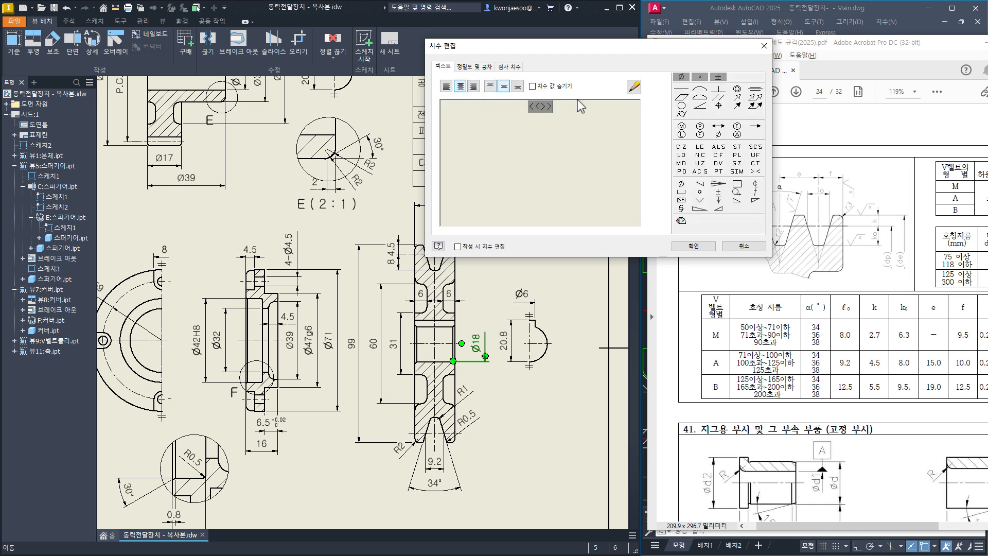
type("H7")
key("Return")
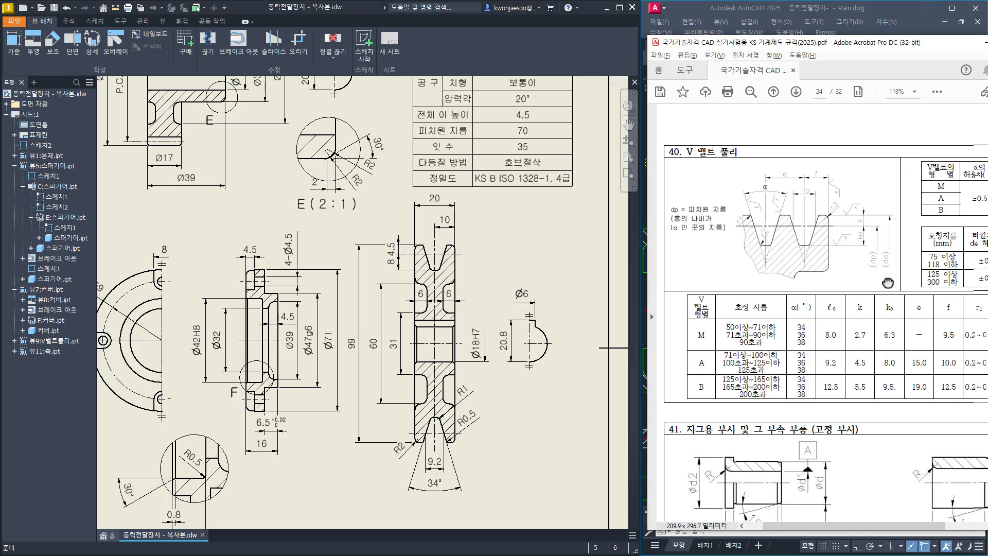
Look up the outside diameter tolerance in the KS V-belt pulley table and apply a symmetric ±0.6 tolerance to the pulley's outside diameter dimension.
left_click_drag(905, 283, 827, 281)
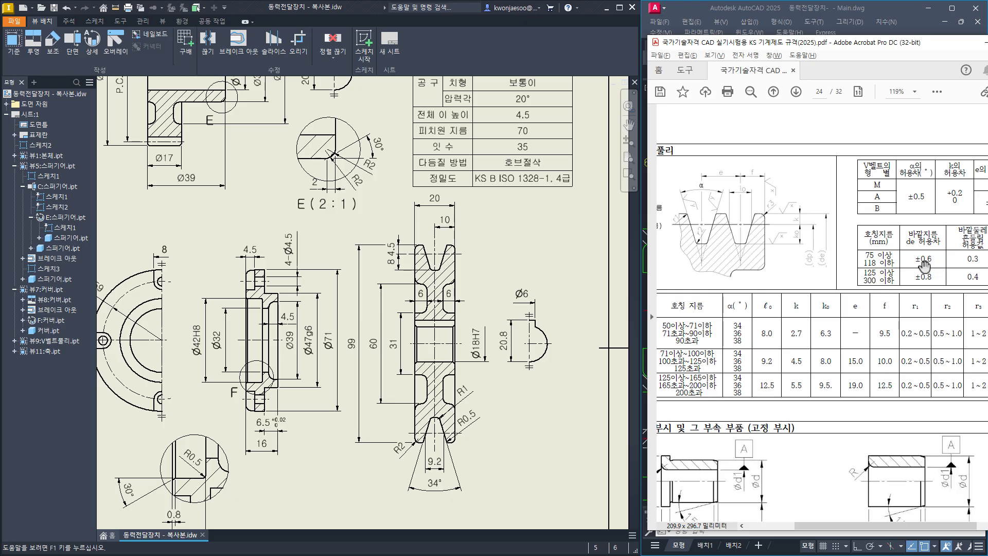
double_click(353, 349)
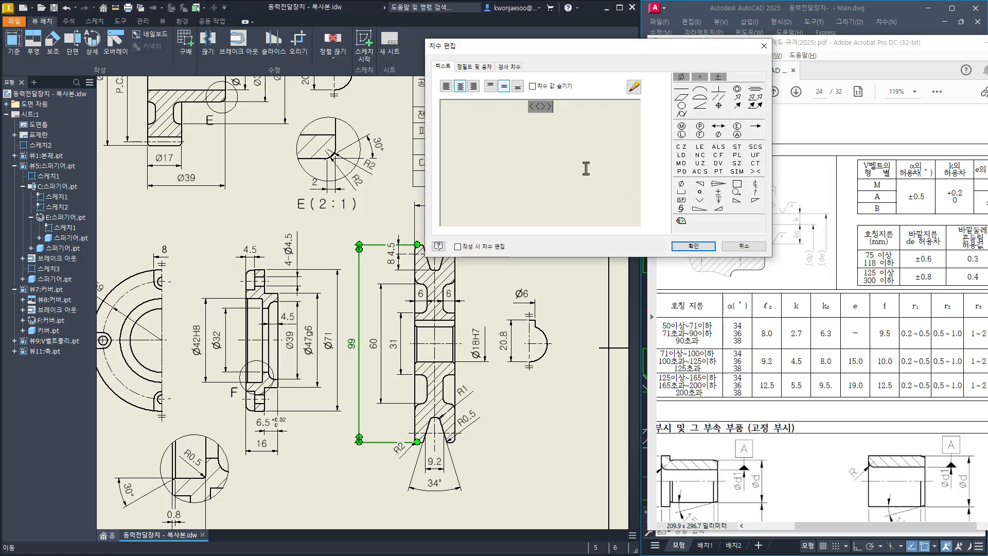
left_click(474, 67)
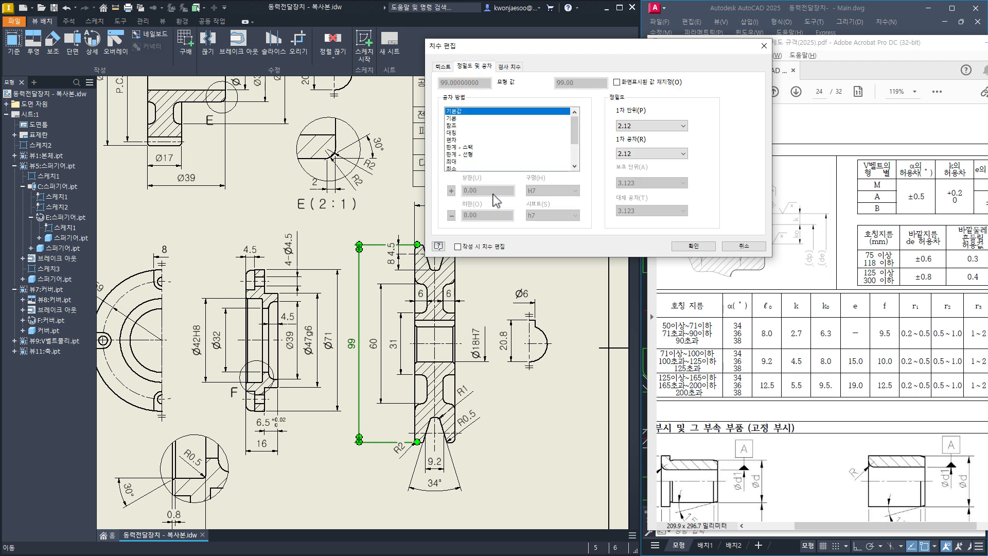
left_click(452, 133)
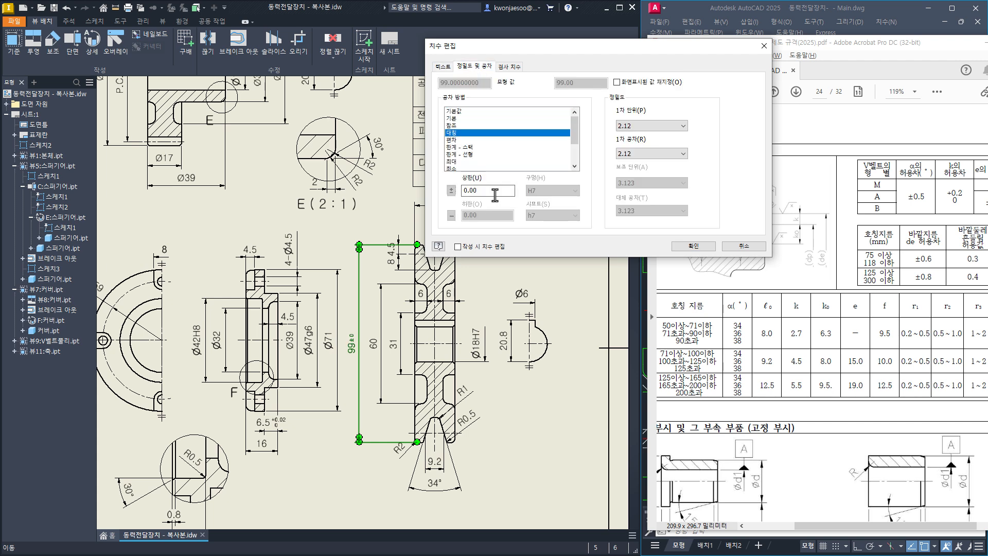
left_click(495, 193)
type("0.6")
left_click(691, 247)
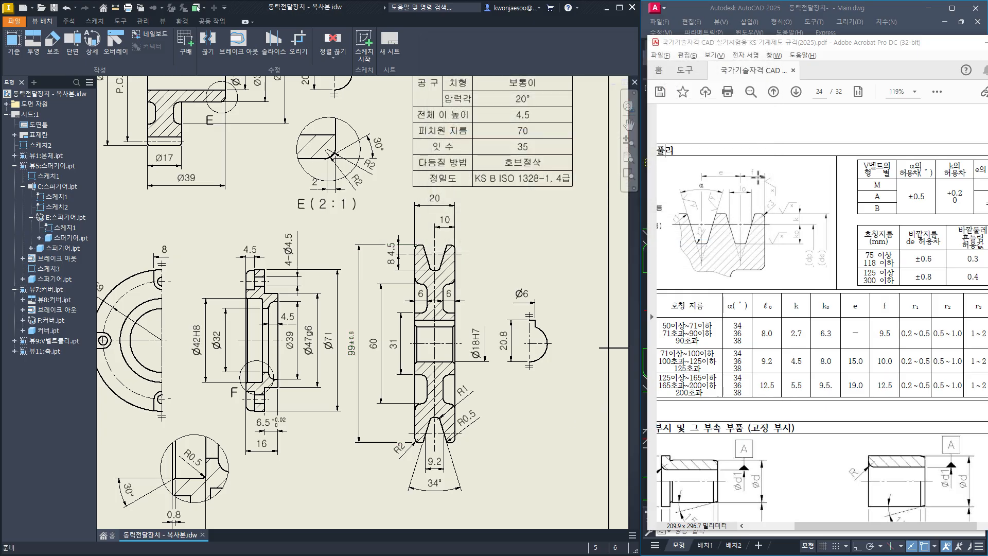
Find the f tolerance in the KS pulley table and apply a symmetric ±1 tolerance to the dimension from groove centre to rim side.
left_click_drag(871, 234, 764, 293)
right_click(914, 144)
left_click(897, 288)
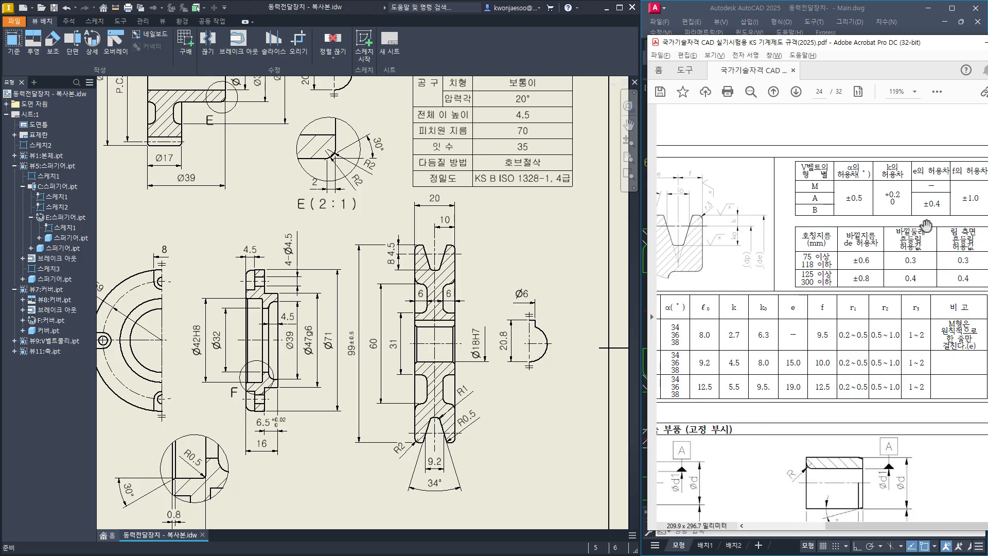
left_click_drag(973, 211, 955, 211)
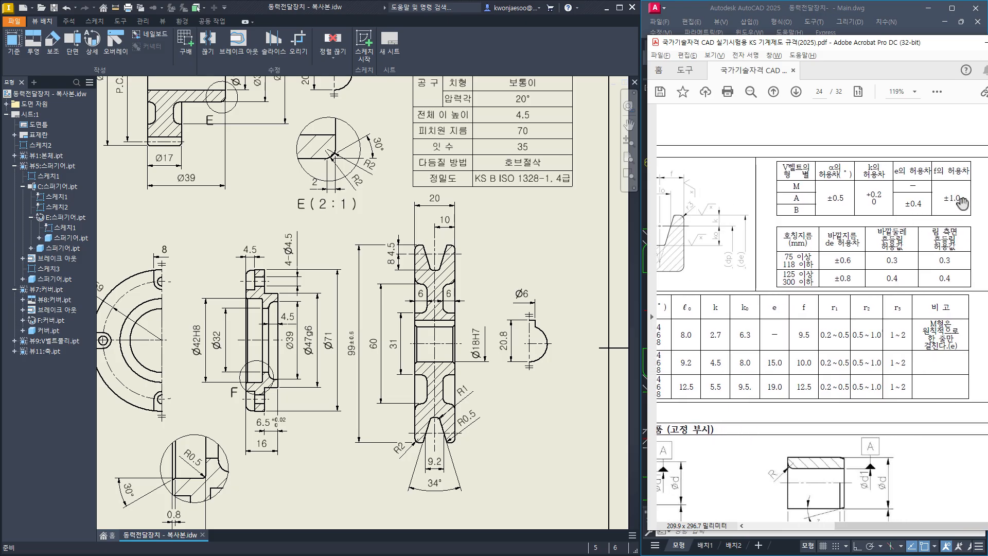
left_click(446, 225)
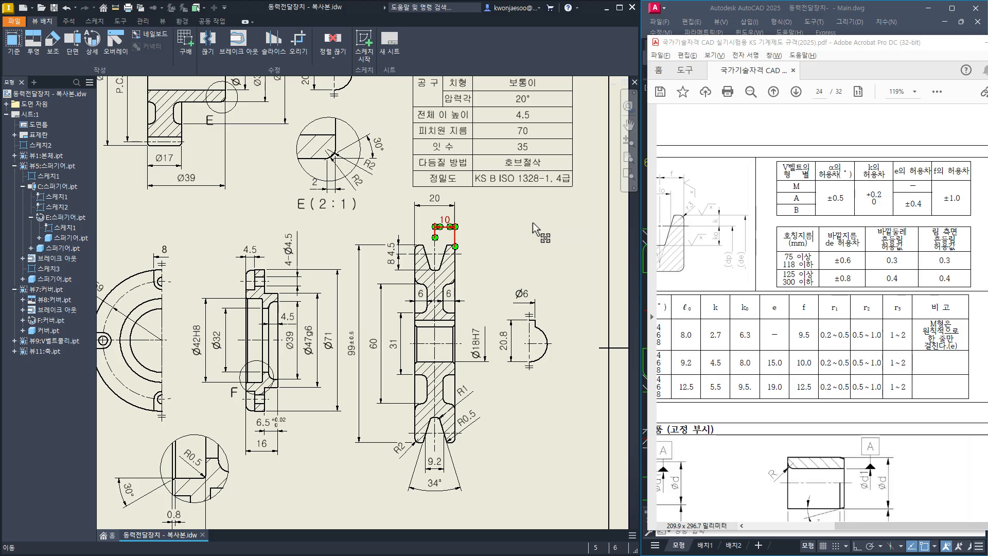
left_click(456, 133)
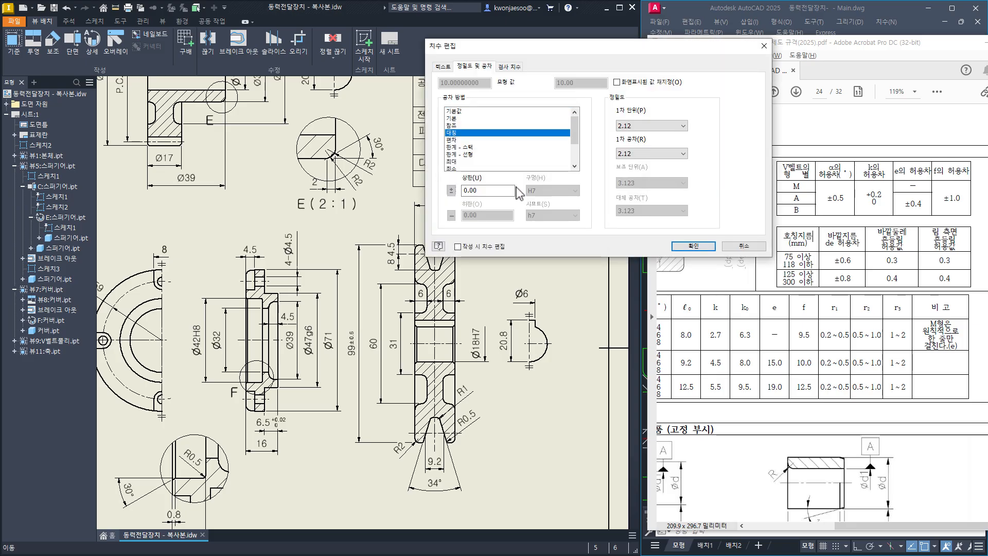
left_click(502, 191)
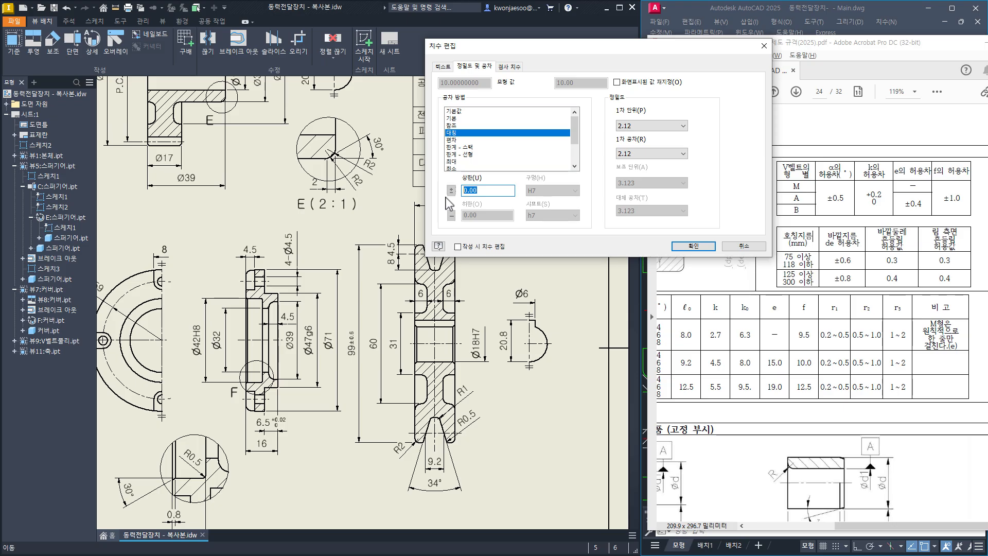
type("1")
left_click(694, 246)
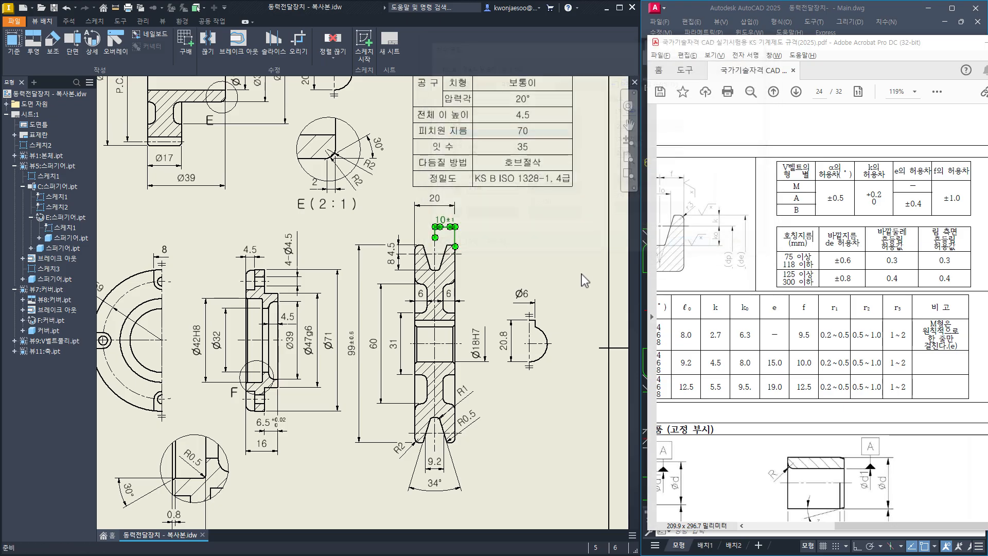
left_click(545, 245)
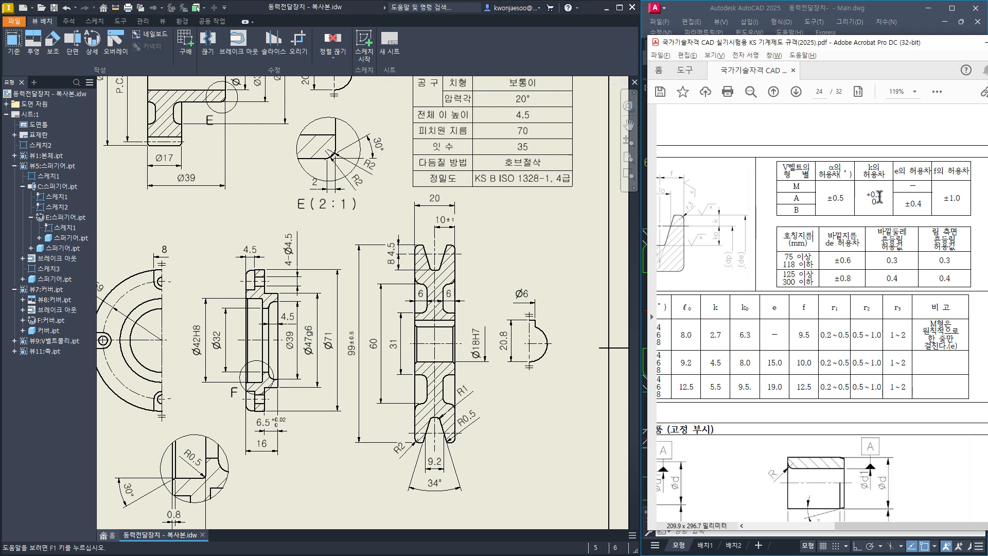
Apply a deviation tolerance of +0.2 / 0 to the 4.5 mm groove depth dimension k on the pulley.
left_click(397, 252)
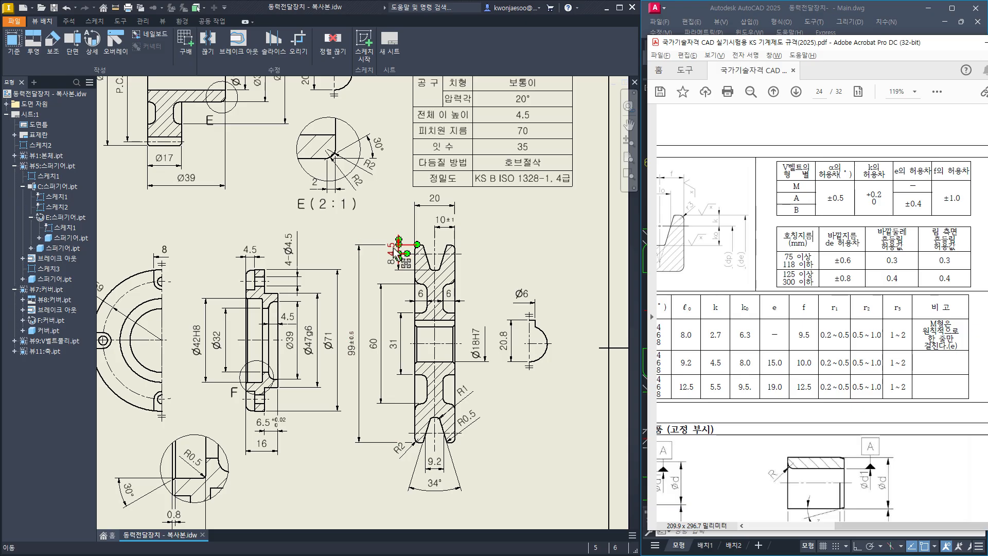
double_click(398, 253)
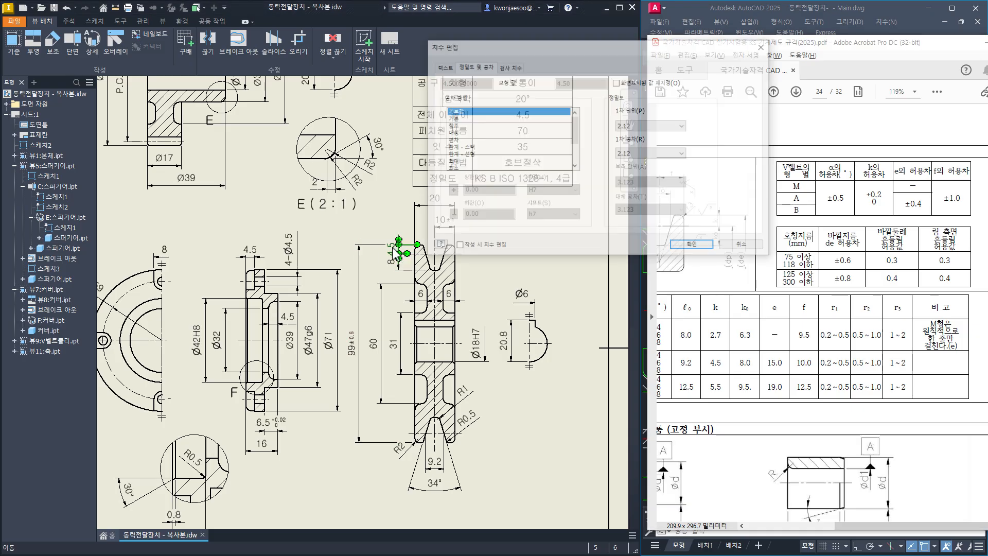
left_click(450, 140)
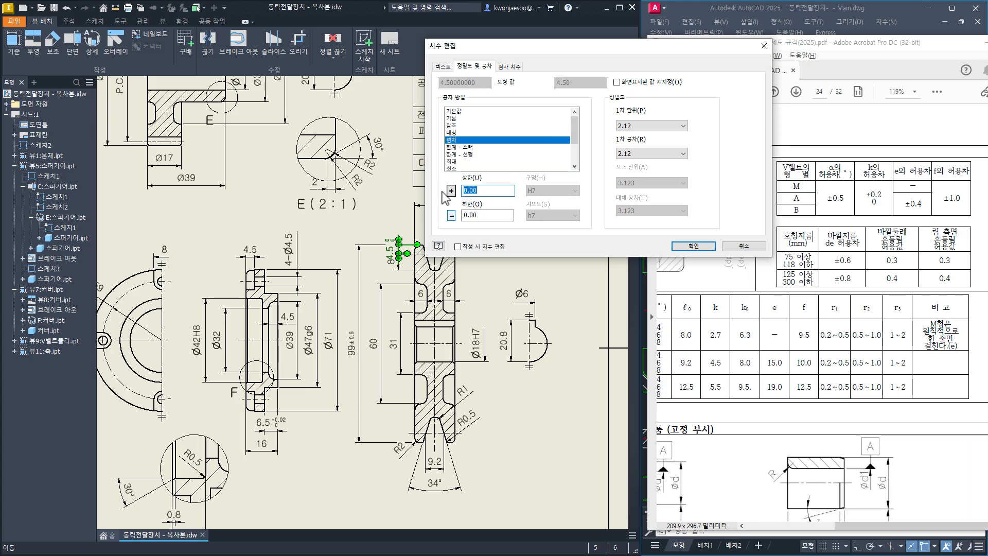
left_click(694, 246)
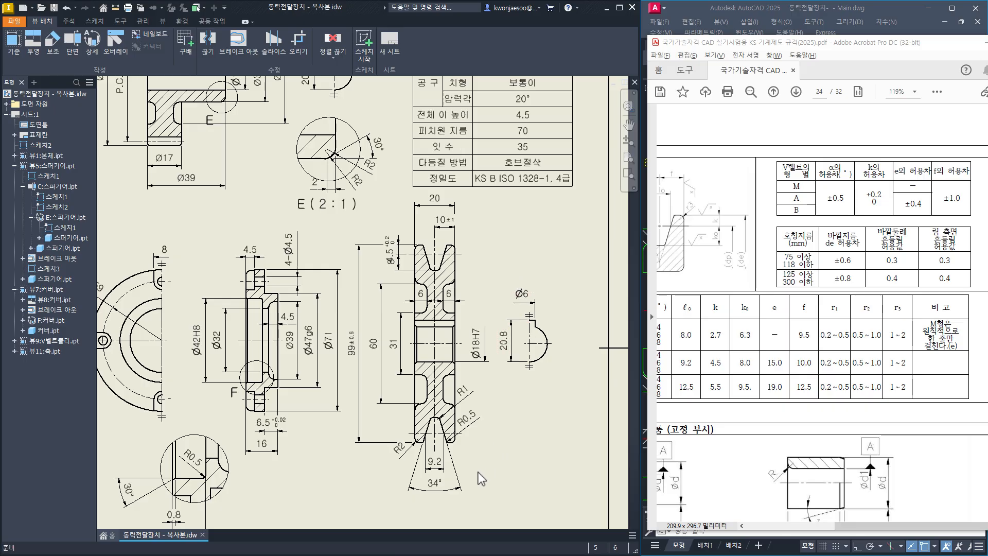
scroll(427, 407, "up", 5)
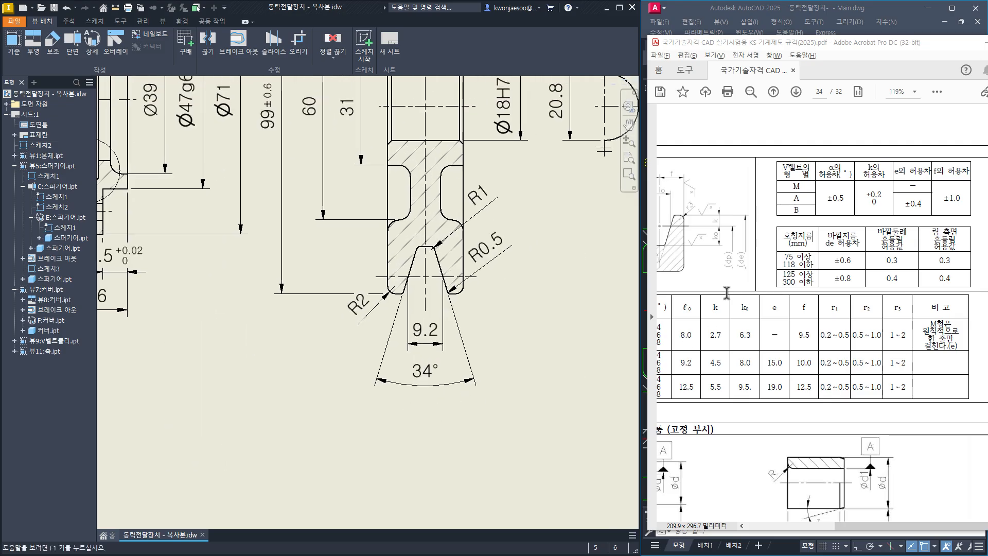
Look up the groove angle tolerance in the KS V-belt pulley table and apply a symmetric ±0.5° tolerance to the 34° dimension.
scroll(726, 257, "left", 3, "shift")
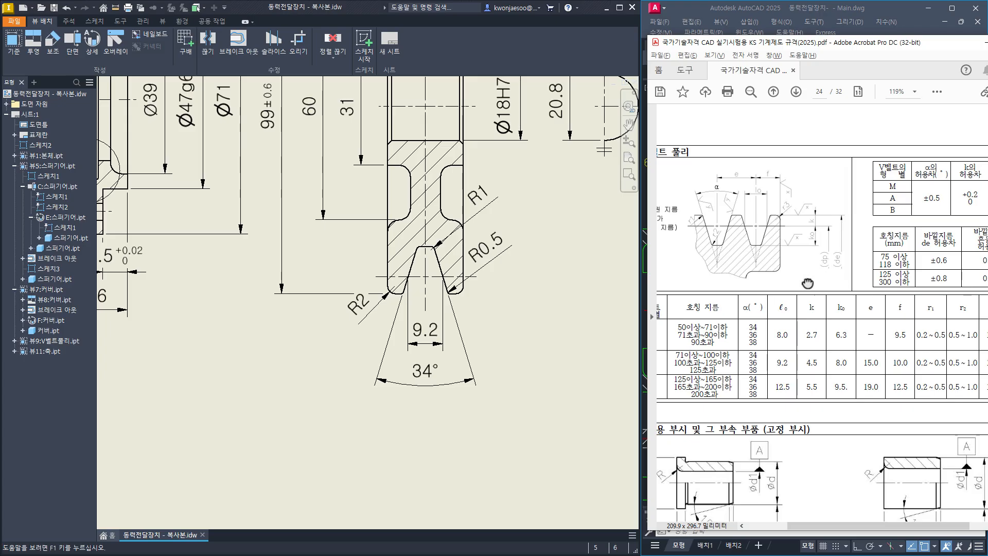
scroll(807, 283, "right", 4, "shift")
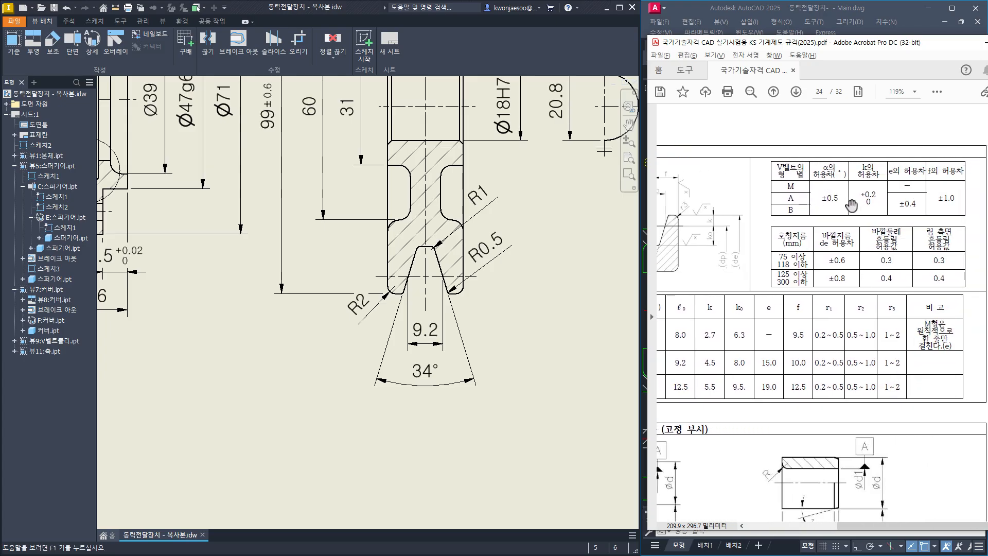
left_click(510, 453)
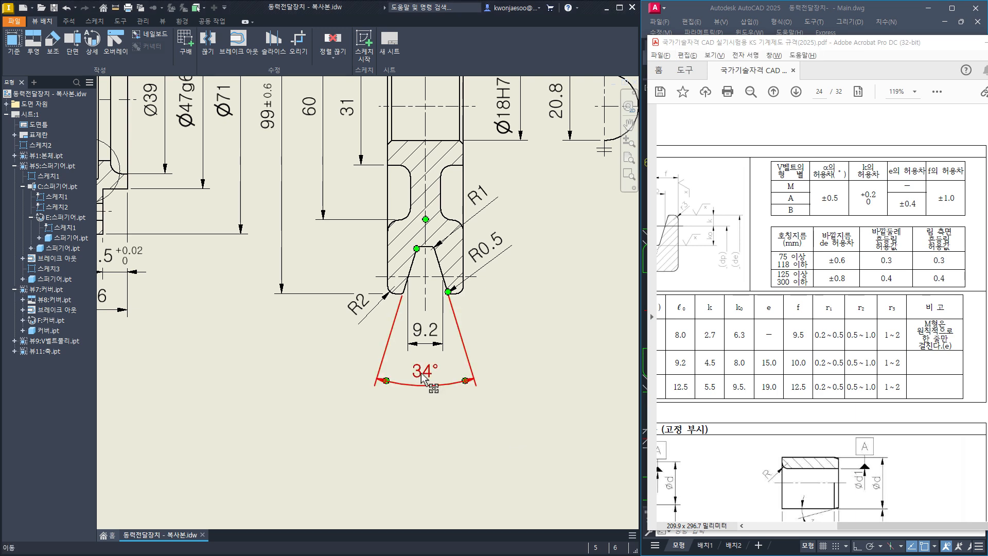
double_click(423, 378)
left_click(453, 133)
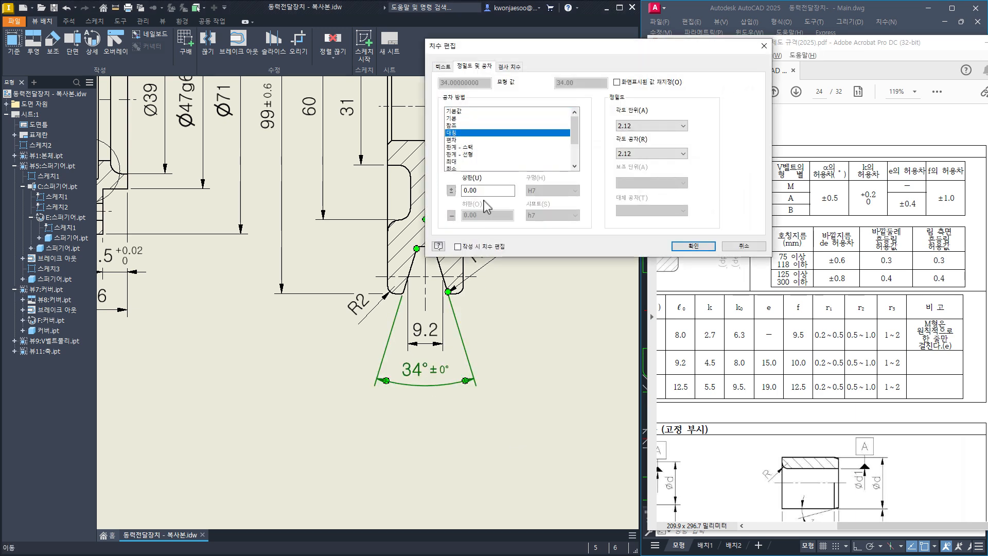
left_click(475, 191)
double_click(475, 191)
type("0.5")
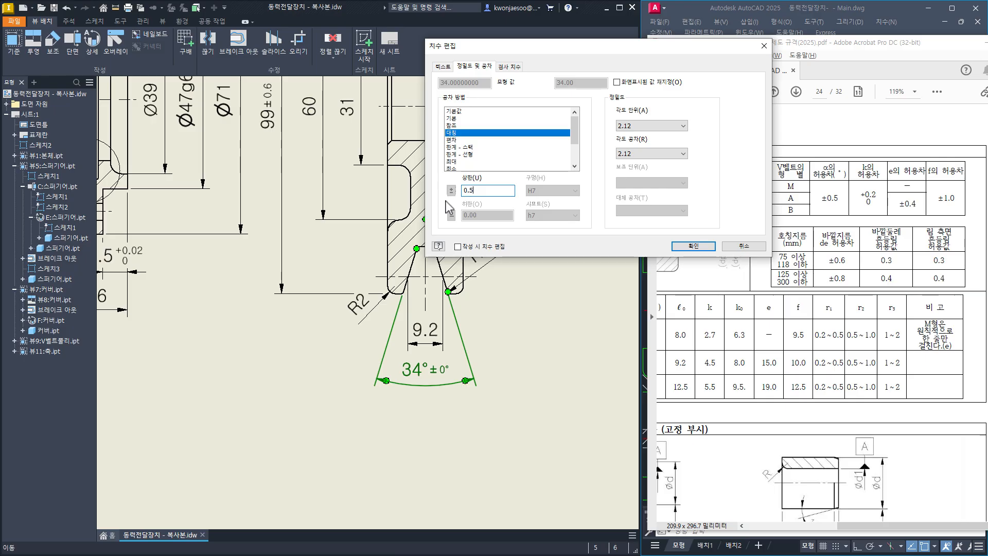
left_click(694, 246)
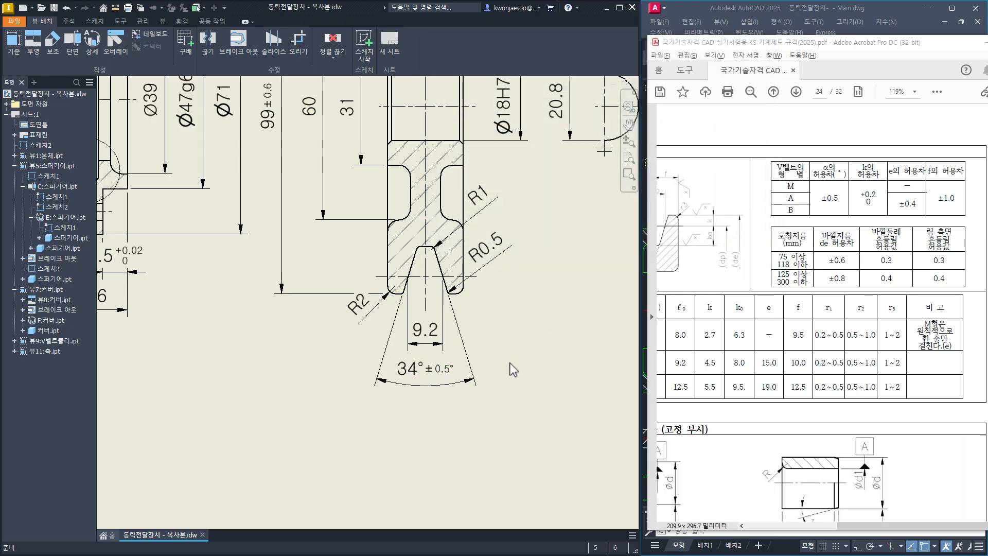
Go to page 10 of the KS standard PDF and find the keyway dimension and tolerance table.
scroll(546, 338, "down", 5)
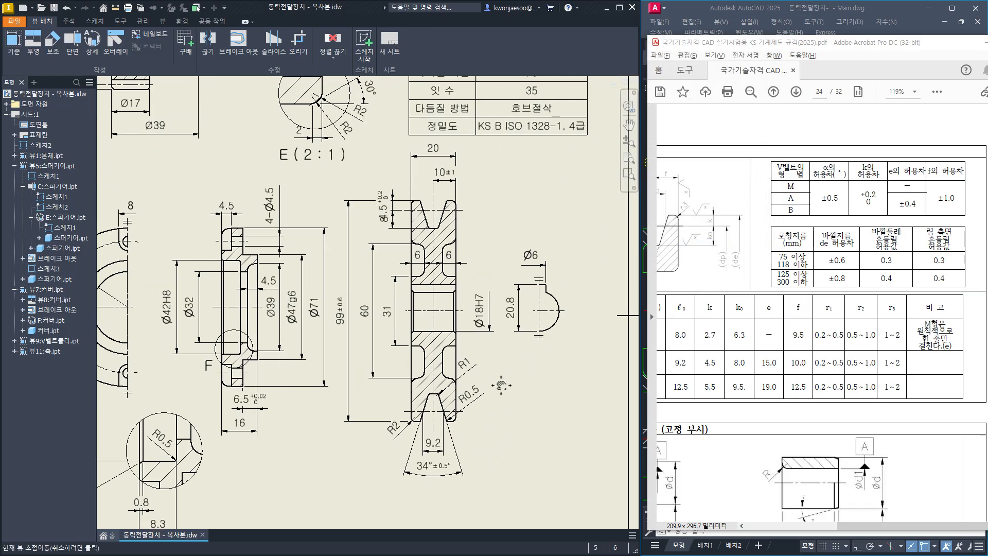
scroll(499, 395, "up", 2)
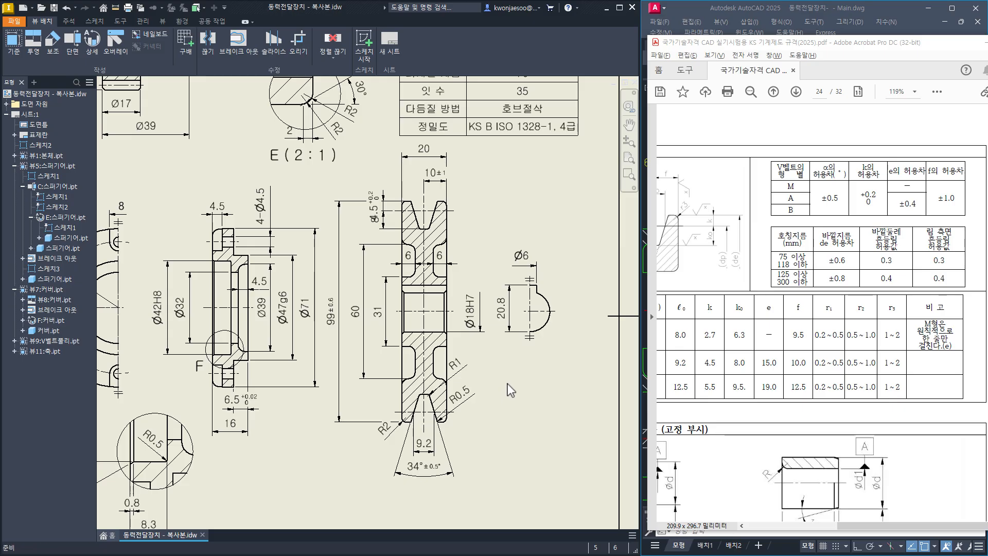
left_click(742, 526)
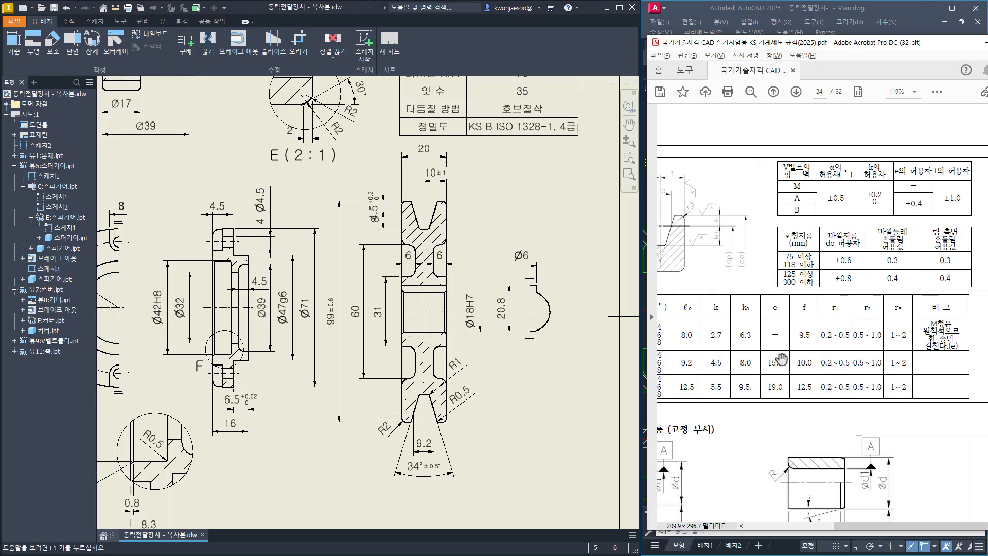
scroll(708, 305, "left", 5)
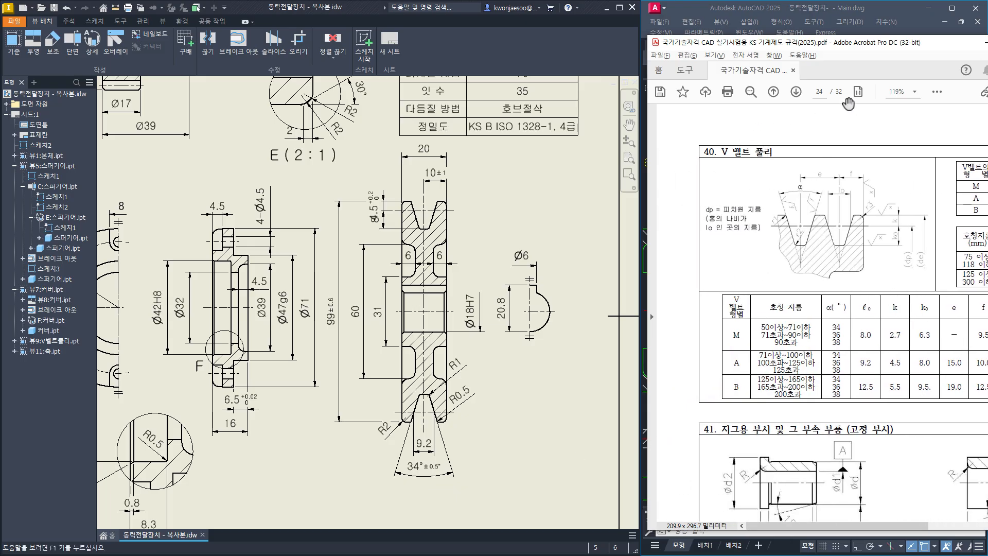
type("10")
key("Return")
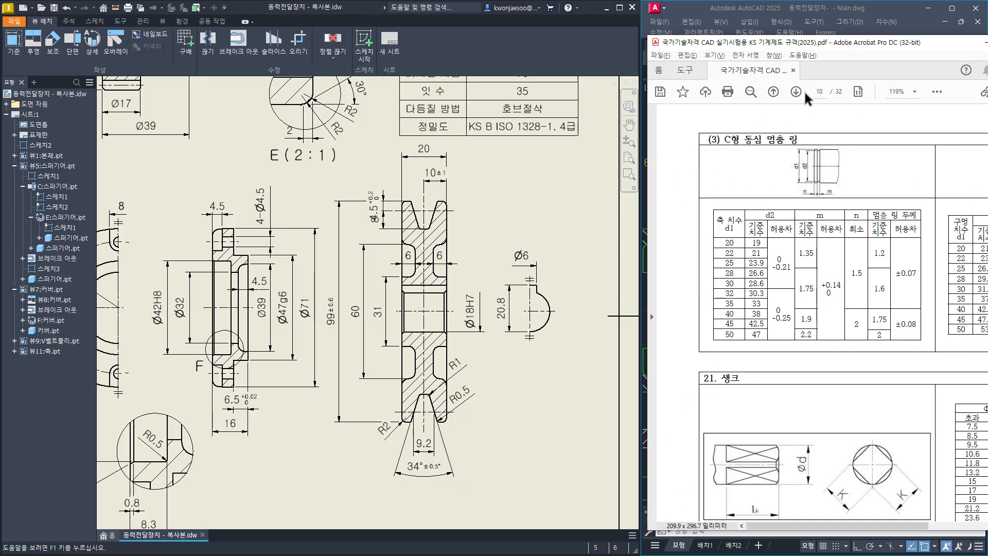
scroll(950, 455, "down", 3)
left_click_drag(950, 456, 797, 314)
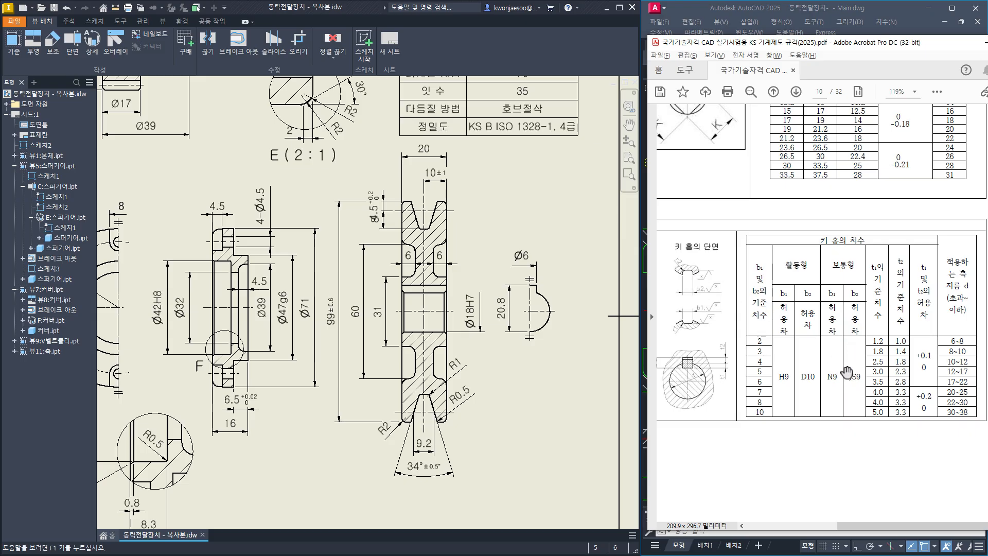
Hide the measured value of the keyway width dimension and replace its text with 6JS9.
left_click(519, 394)
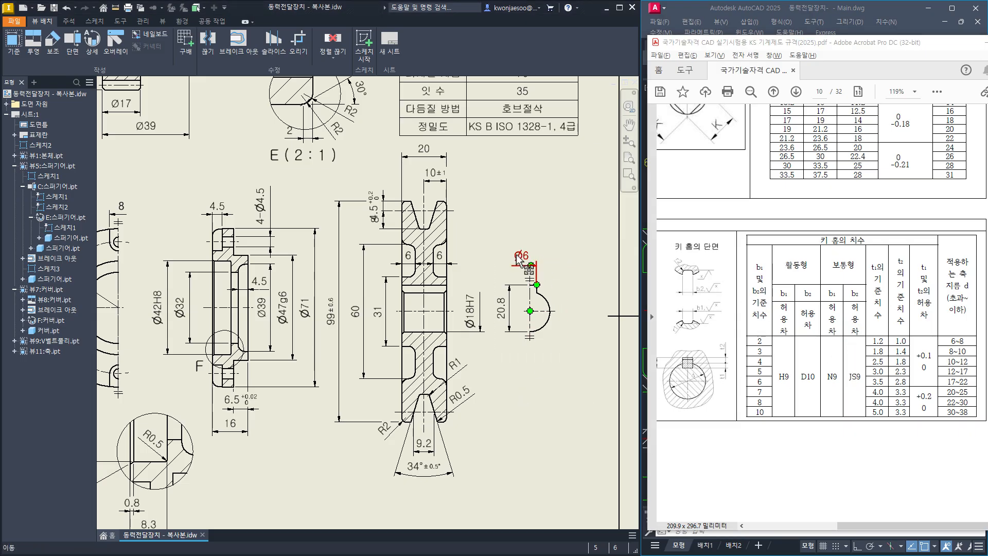
double_click(558, 253)
left_click(443, 67)
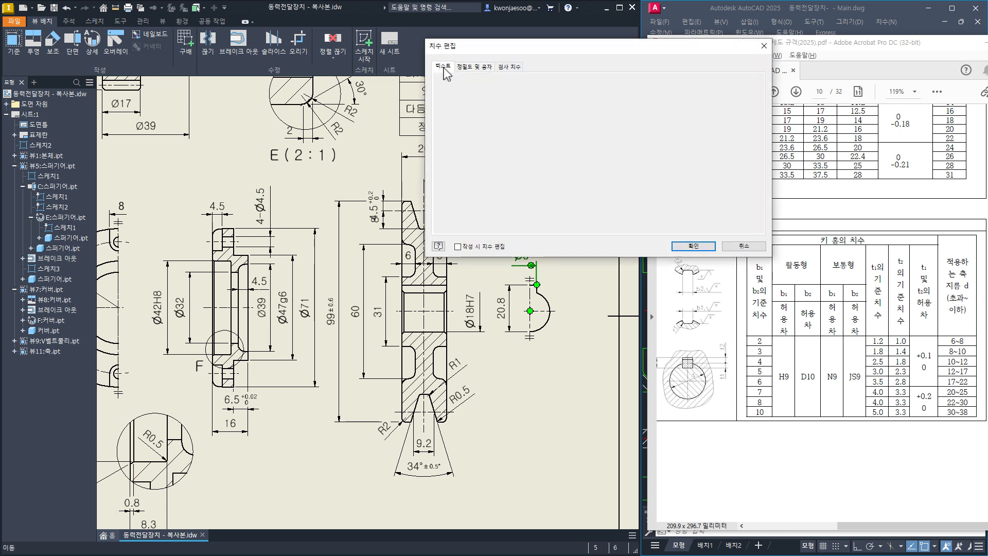
left_click(532, 86)
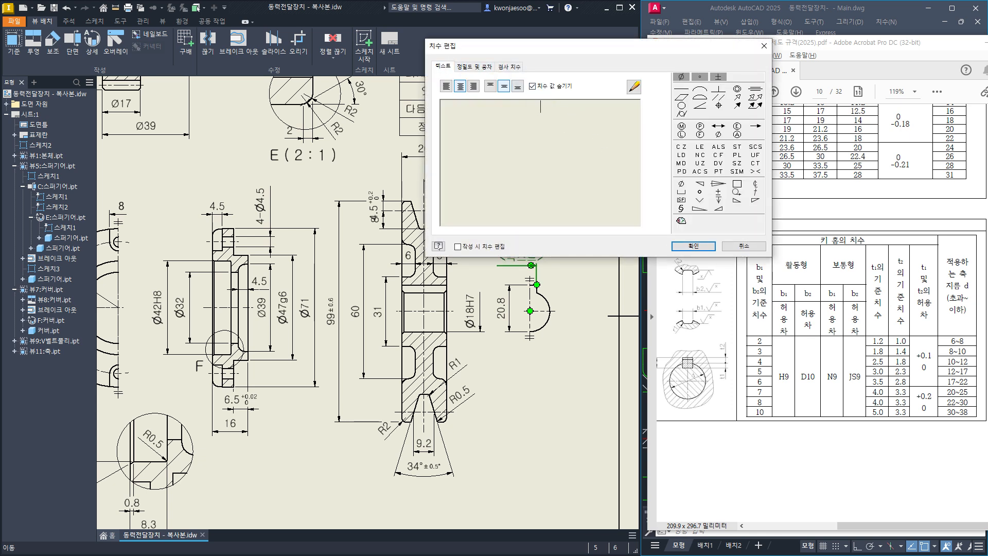
type("6JD")
left_click(693, 246)
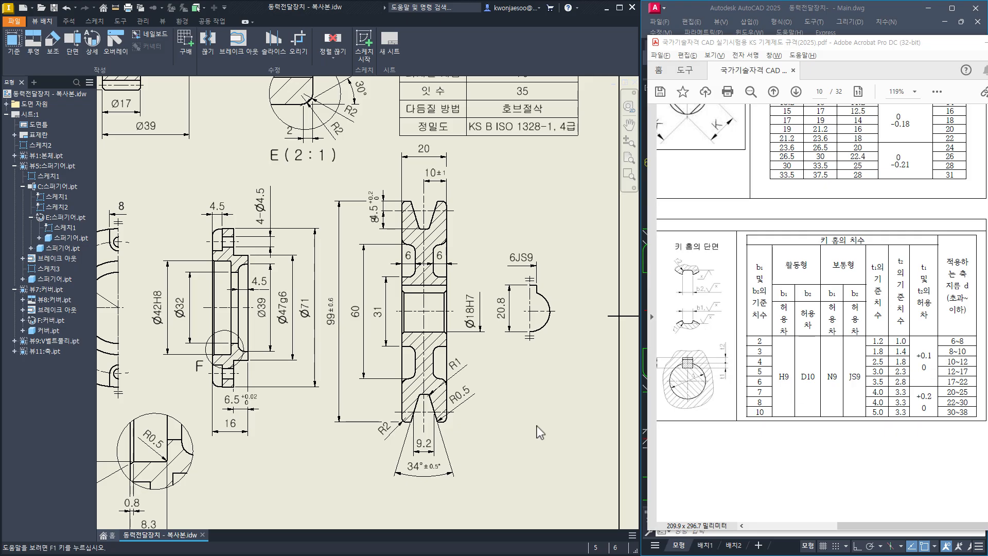
Apply a deviation tolerance of +0.1 / 0 to the 20.8 mm keyway height dimension.
double_click(501, 316)
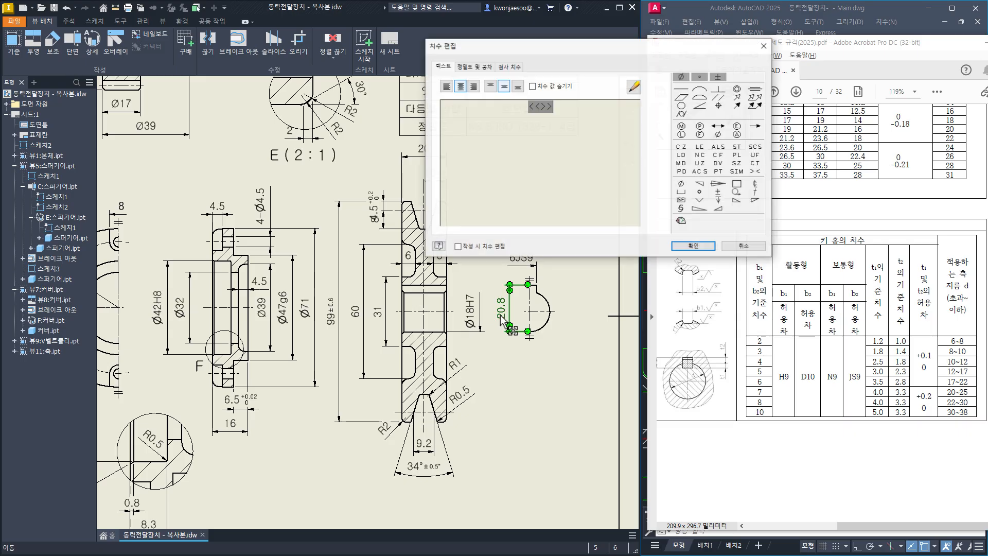
left_click(470, 67)
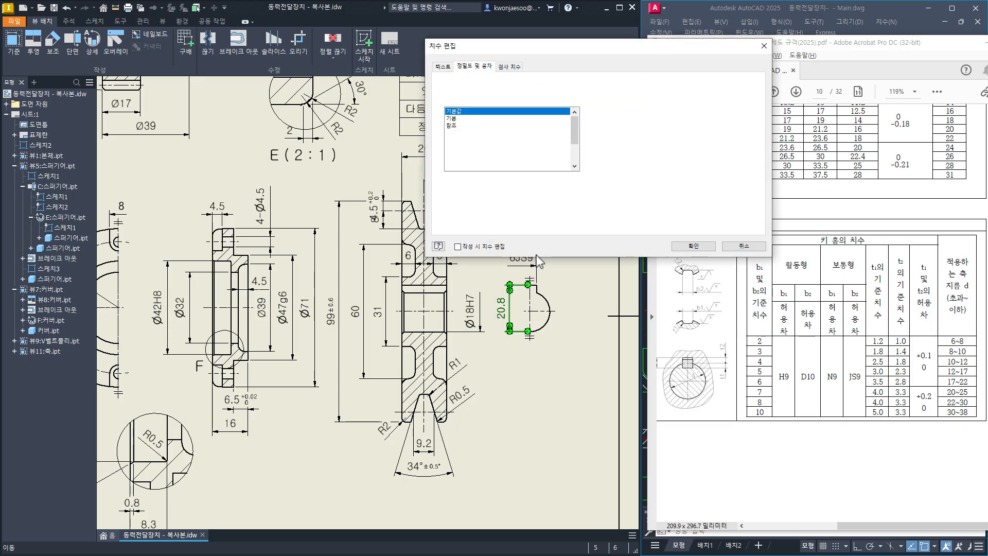
left_click(452, 139)
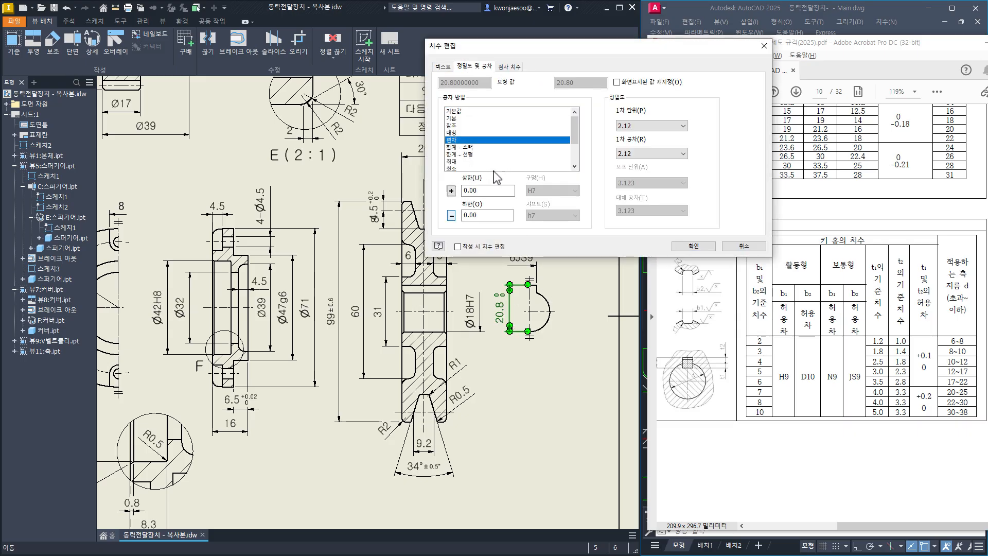
left_click(489, 191)
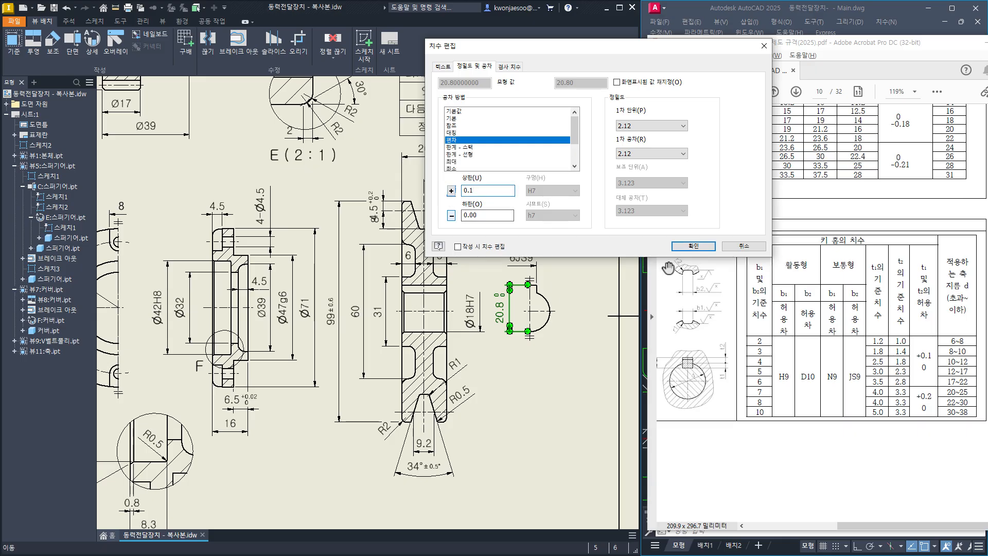
left_click(694, 246)
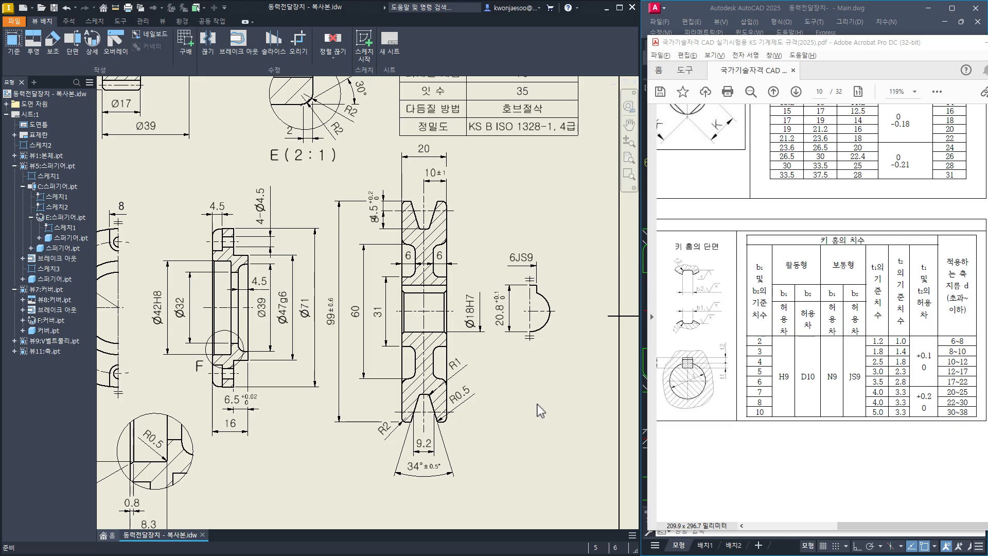
Move the keyway view with its dimensions farther away from the pulley section view.
middle_click_drag(537, 403, 558, 407)
left_click_drag(584, 355, 608, 356)
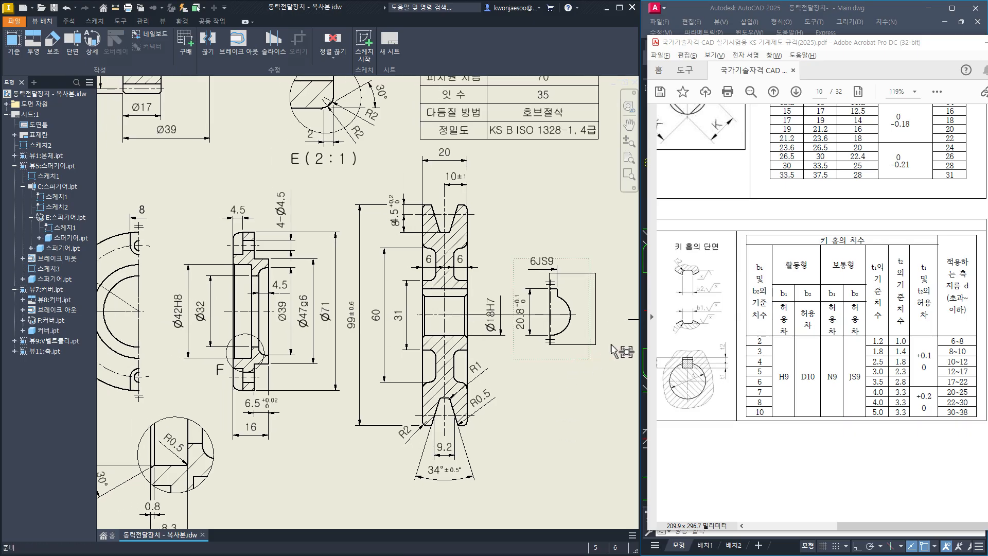
middle_click_drag(547, 465, 536, 442)
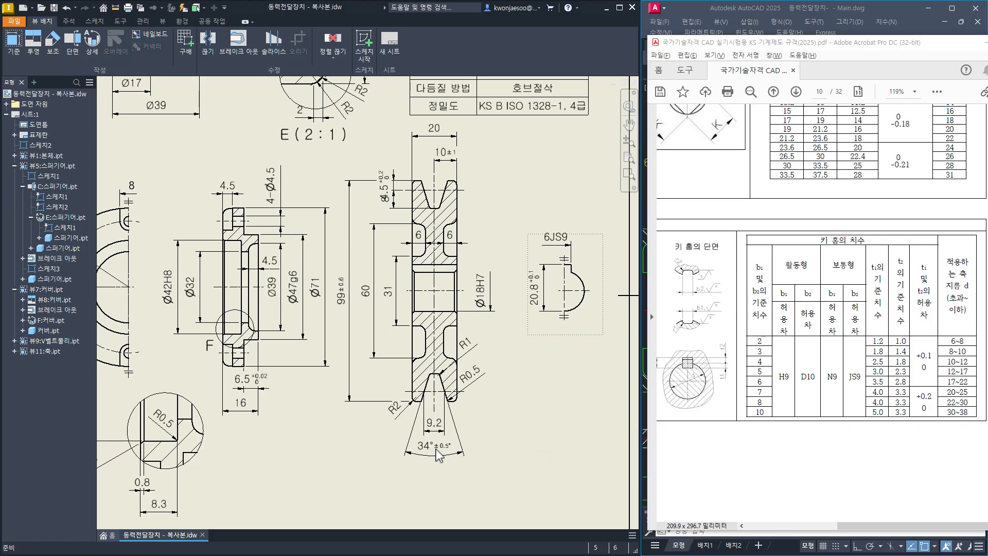
Arrange the pulley's 99, 60 and 31 mm vertical dimensions together at even spacing from the section view.
middle_click_drag(342, 444, 379, 452)
left_click_drag(419, 399, 374, 336)
left_click(433, 315, "ctrl")
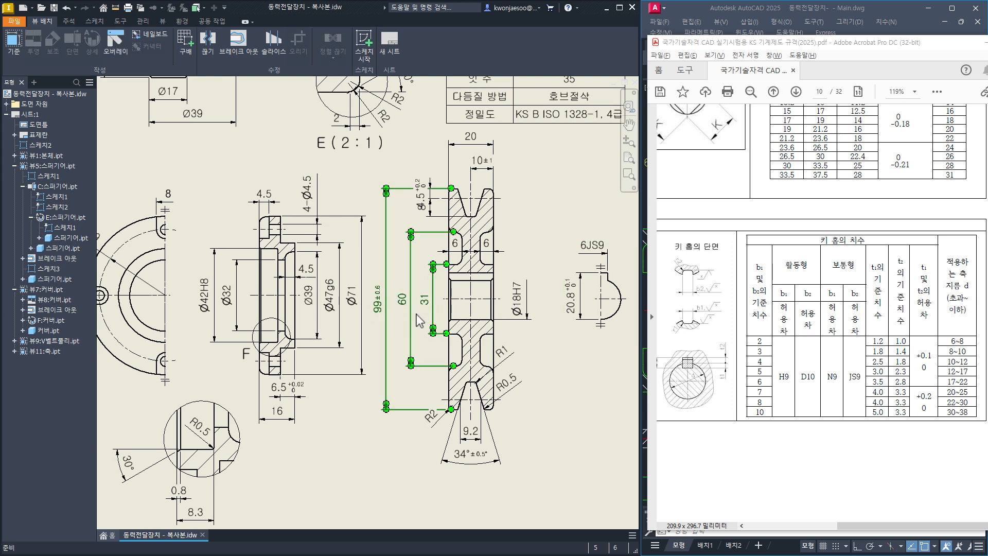
right_click(417, 315)
left_click(461, 346)
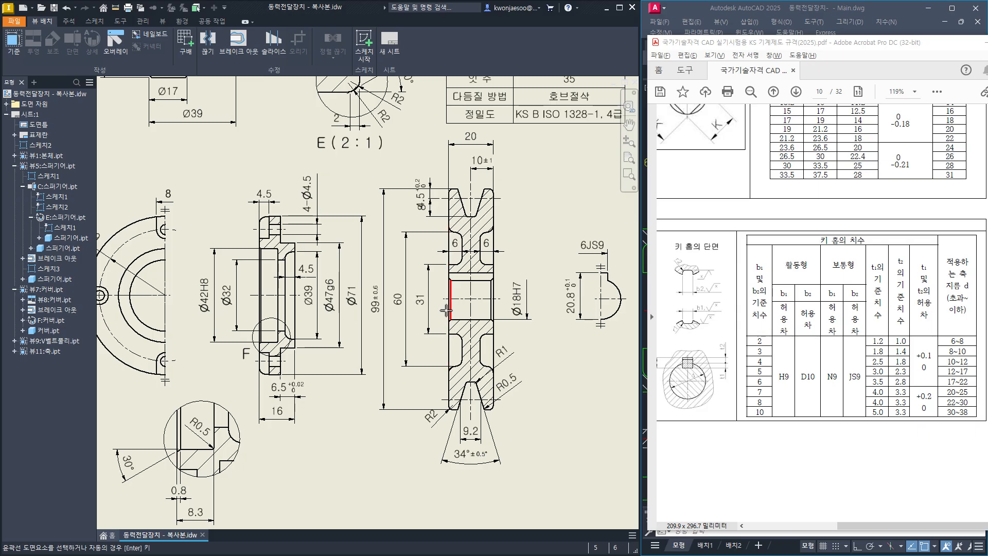
Align the 4.5 and 8 mm groove depth dimensions with the pulley's 31 mm dimension line using Arrange Dimensions.
scroll(428, 210, "up", 4)
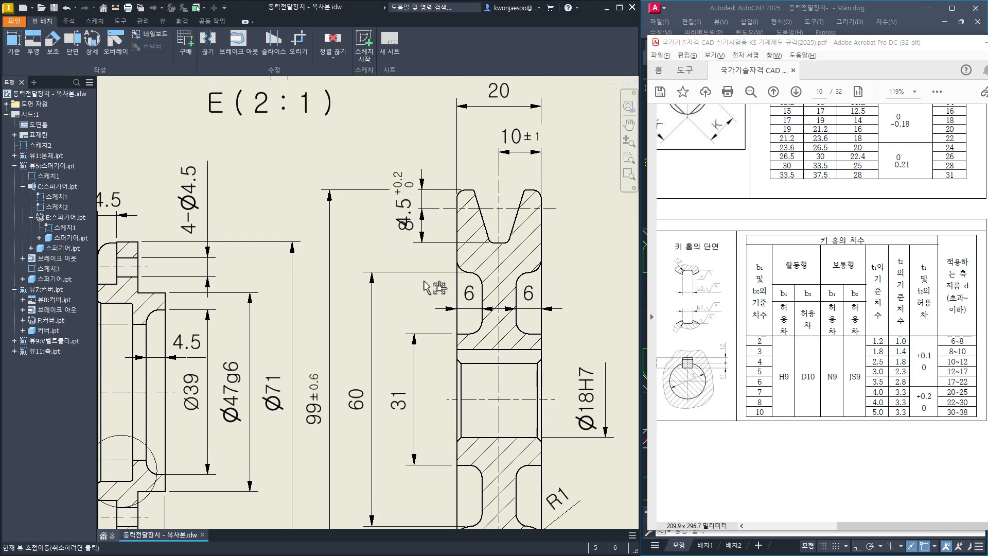
left_click(418, 354)
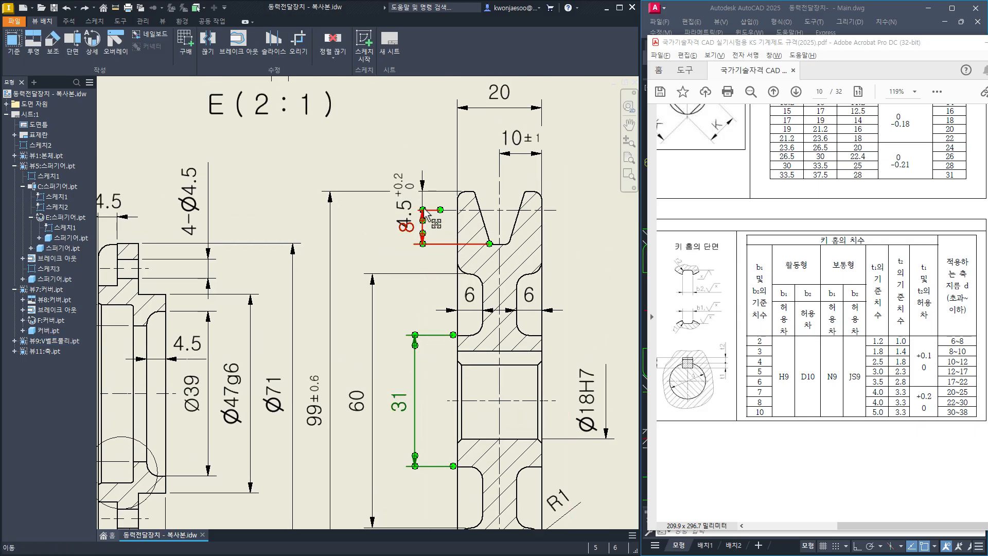
left_click(407, 209, "ctrl")
right_click(390, 149)
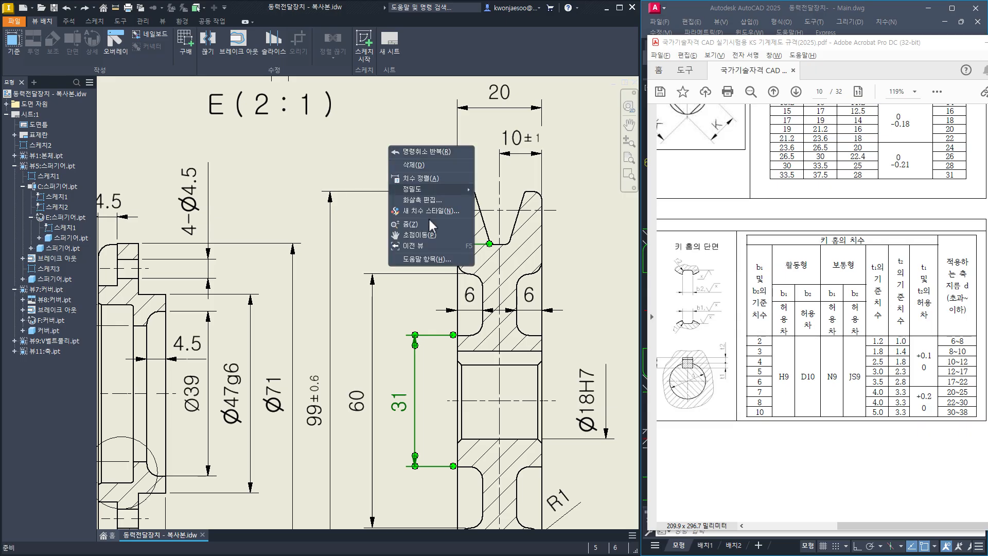
left_click(430, 180)
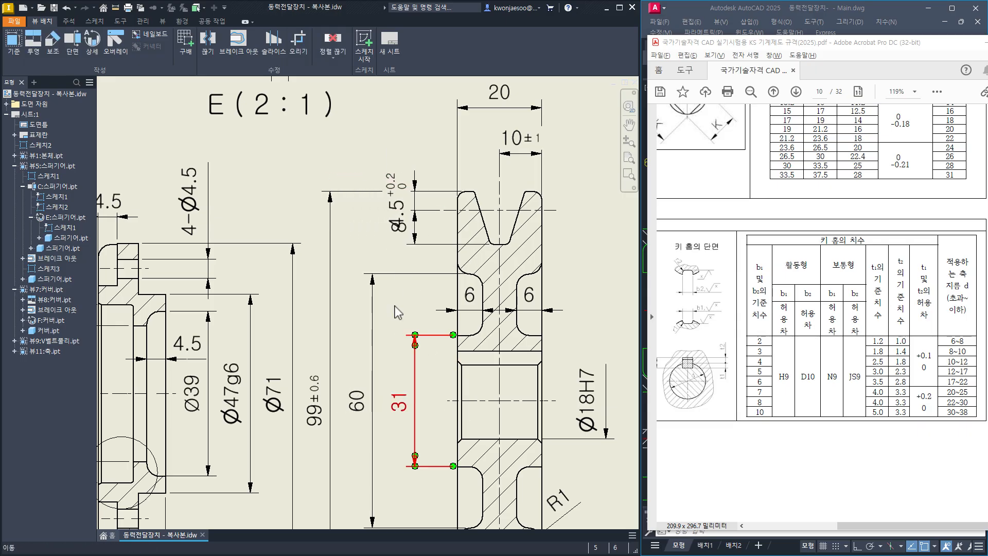
Move the 4.5 mm groove depth dimension's text above its extension lines, clear of the 8 mm dimension.
left_click(402, 210)
left_click_drag(401, 210, 415, 158)
key("Escape")
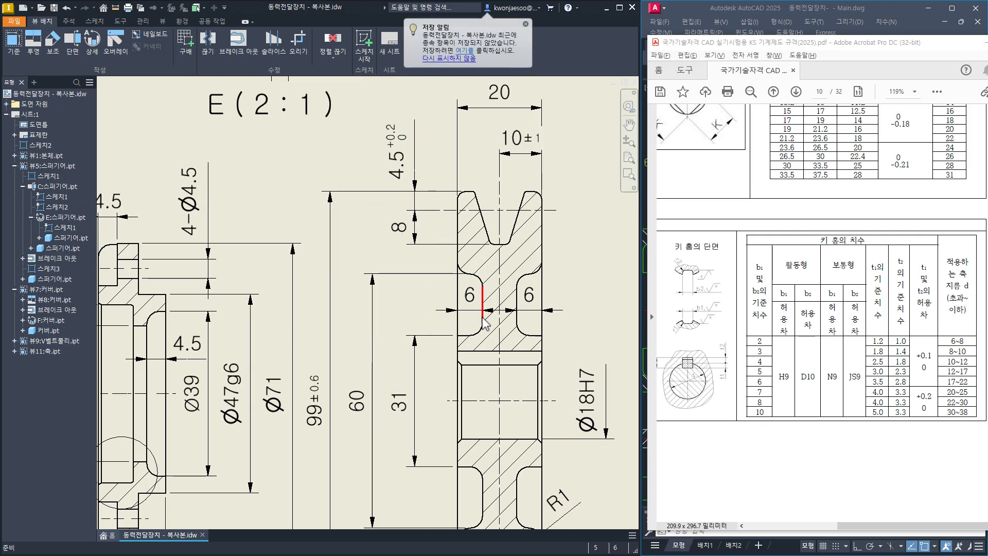
Arrange the 20 mm width and 10±1 dimensions above the pulley section view at even spacing.
scroll(507, 375, "down", 3)
middle_click_drag(516, 365, 483, 362)
left_click(489, 247)
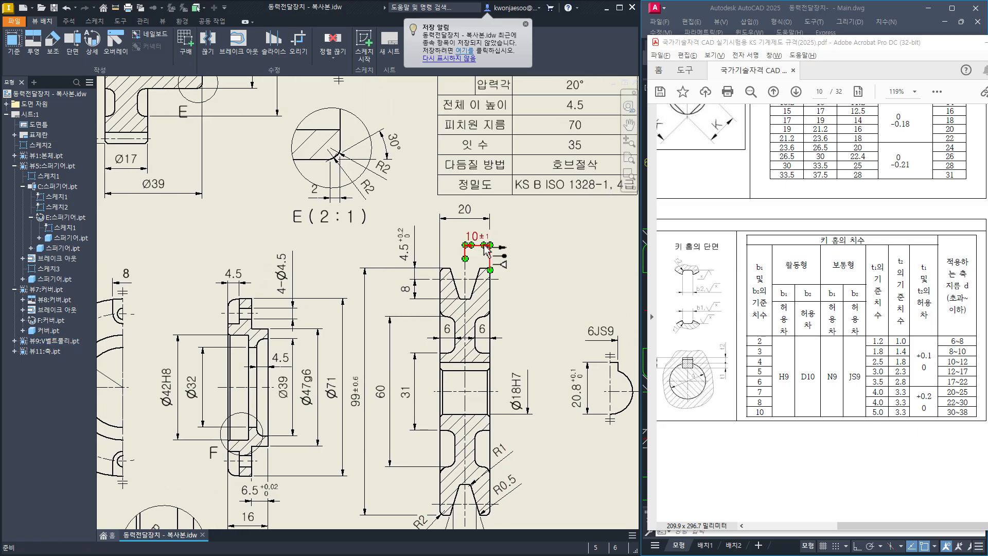
right_click(502, 228)
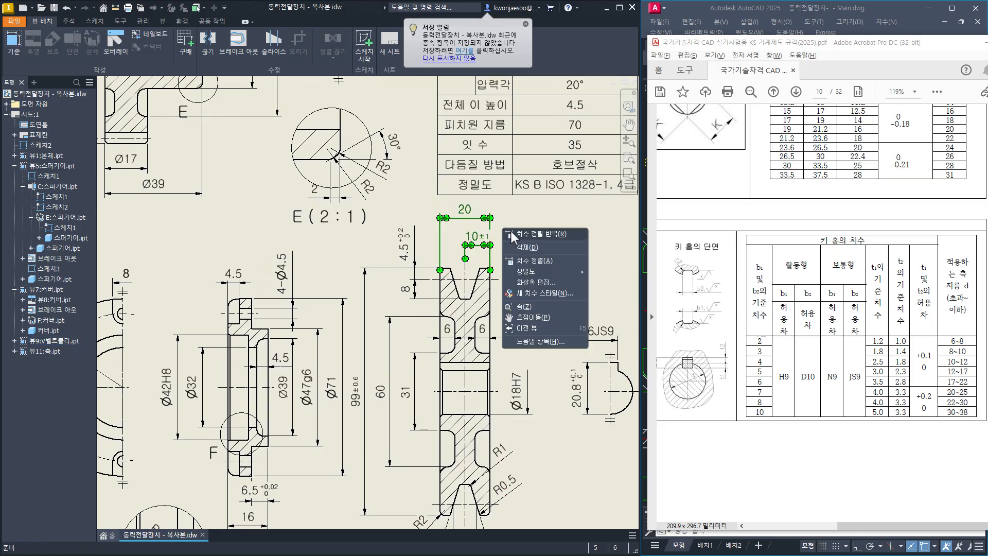
left_click(529, 266)
scroll(484, 265, "up", 3)
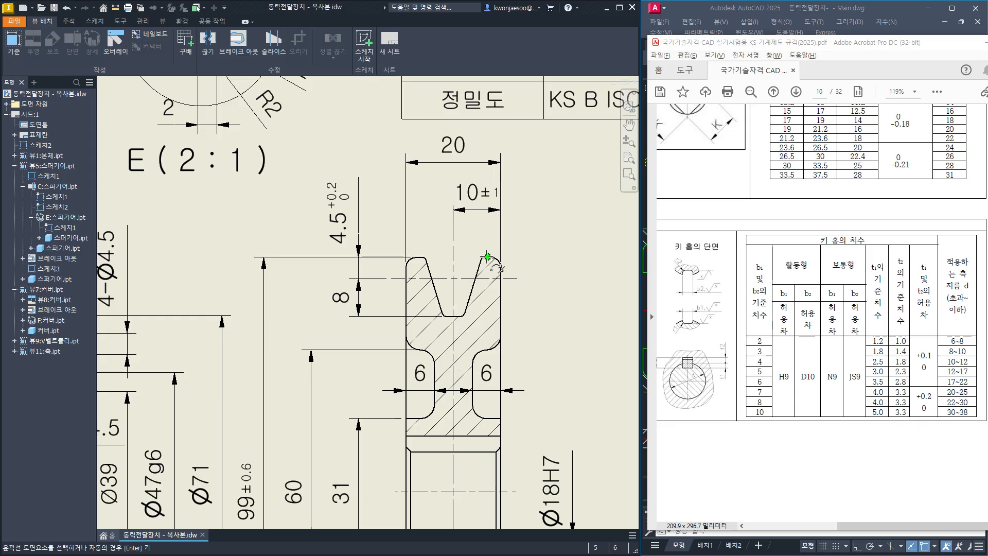
key("Escape")
Arrange the Ø18H7 bore dimension at the standard spacing from the outer edge of the pulley section view.
scroll(561, 353, "down", 3)
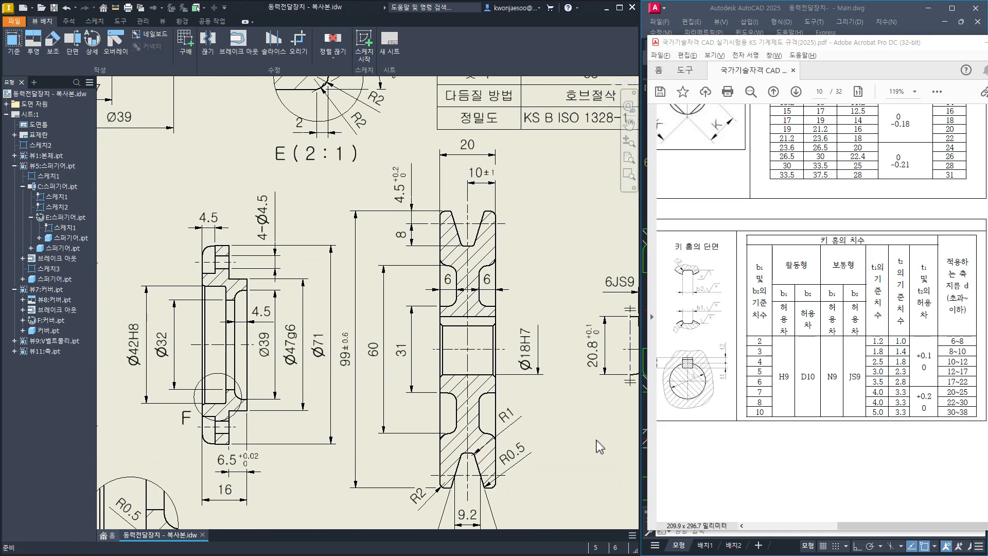
left_click(510, 308)
right_click(511, 303)
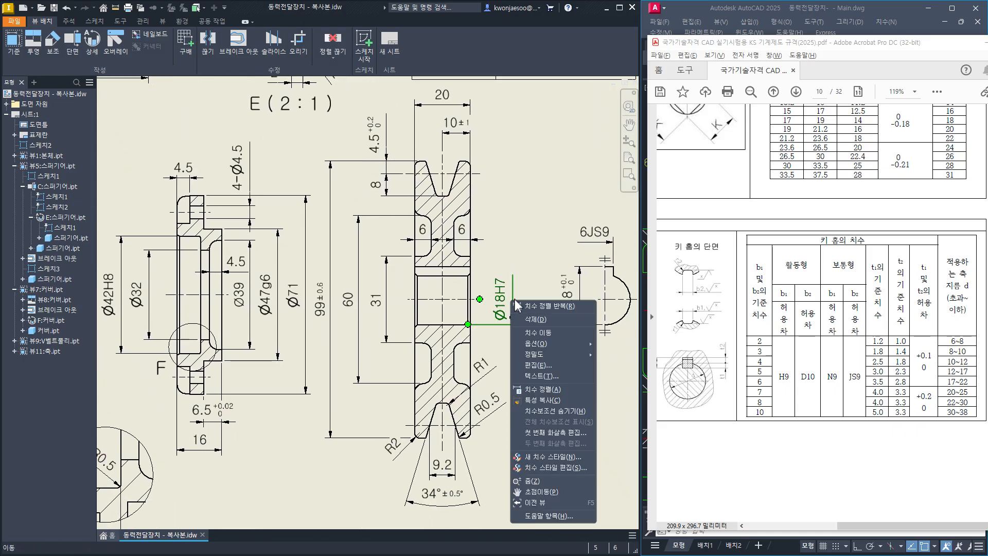
left_click(533, 393)
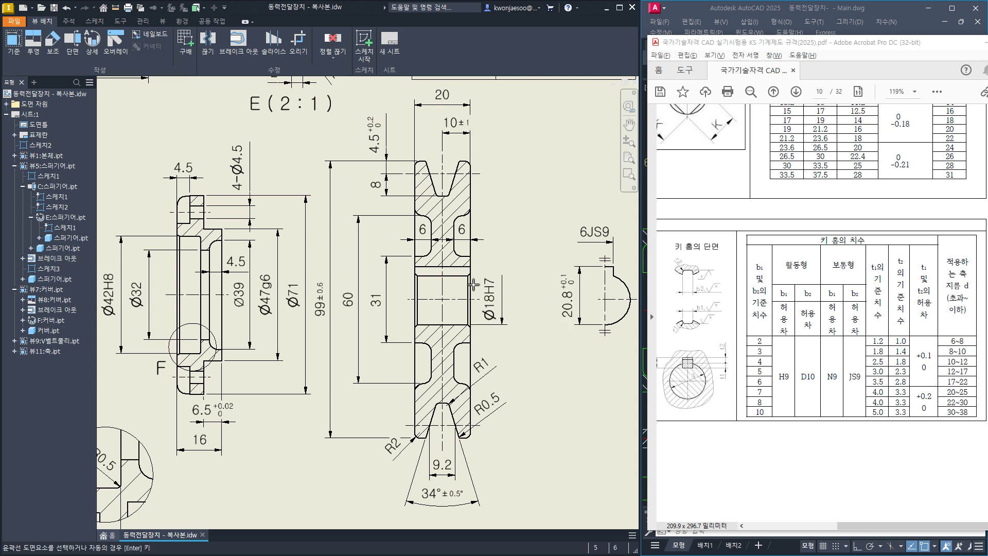
left_click(470, 289)
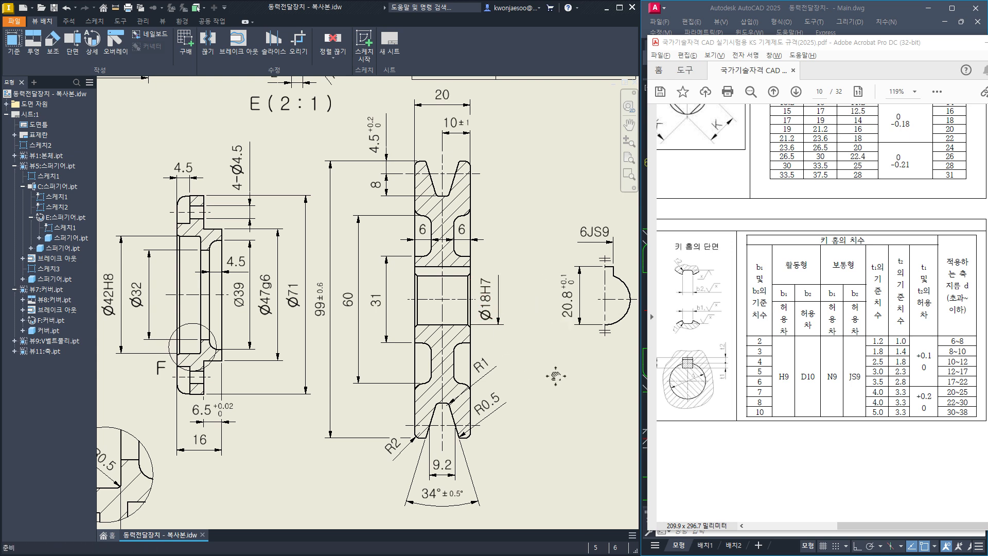
Arrange the 6JS9 keyway width and 20.8 mm keyway depth dimensions at standard spacing around the pulley's keyway view.
middle_click_drag(574, 382, 521, 405)
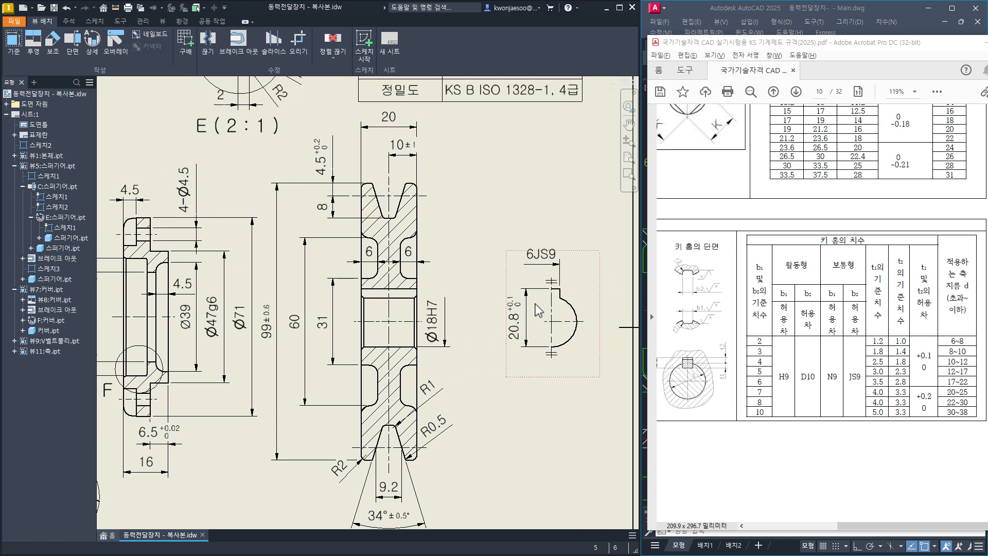
right_click(545, 262)
left_click(563, 364)
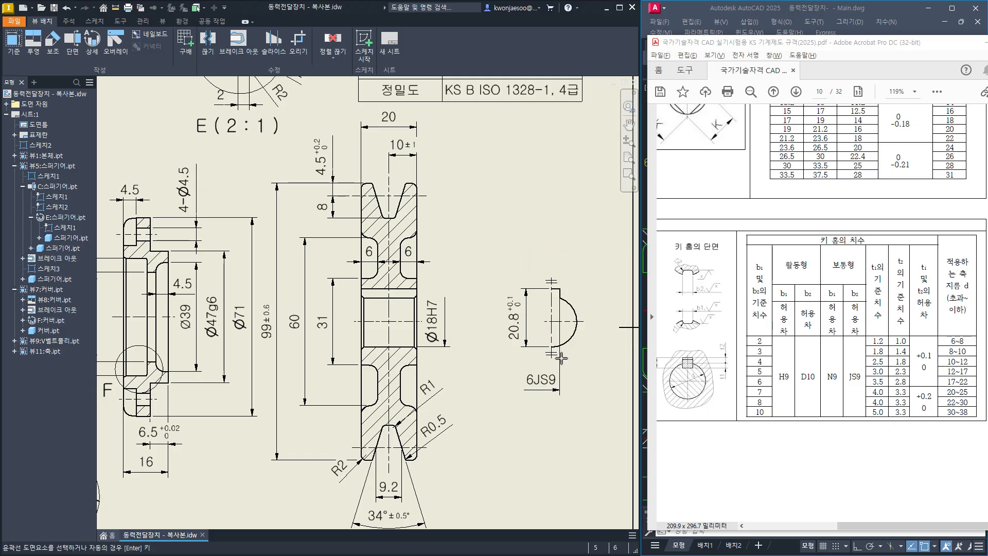
left_click(554, 298)
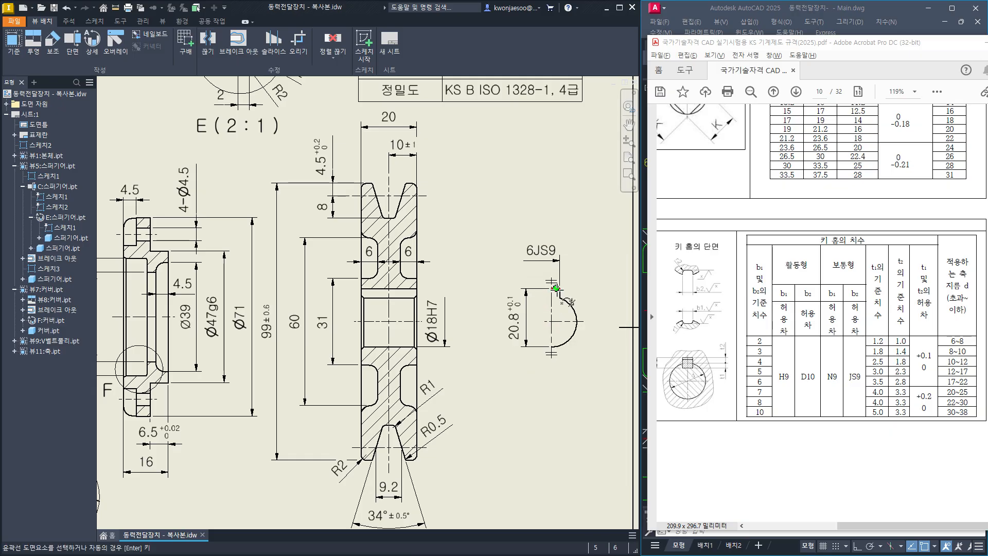
right_click(518, 323)
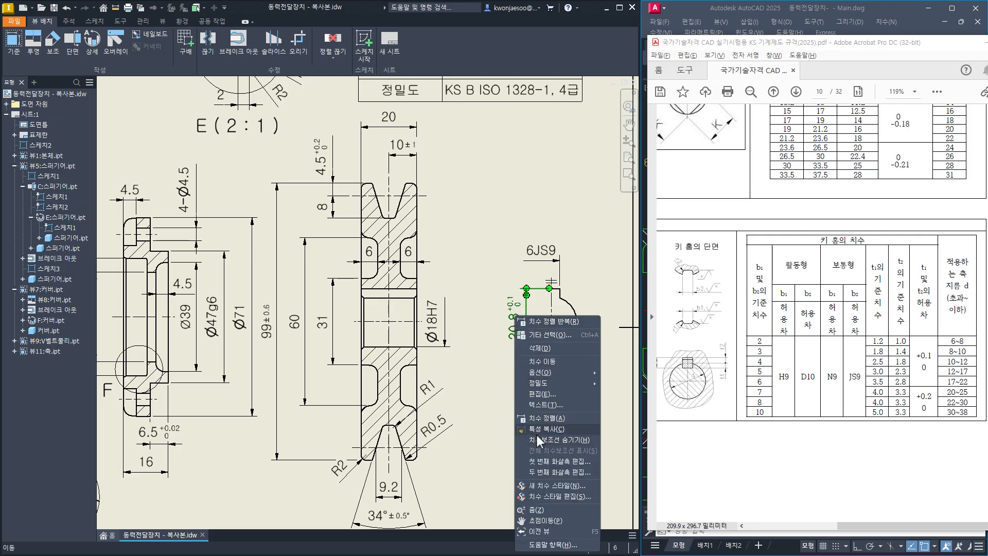
left_click(541, 418)
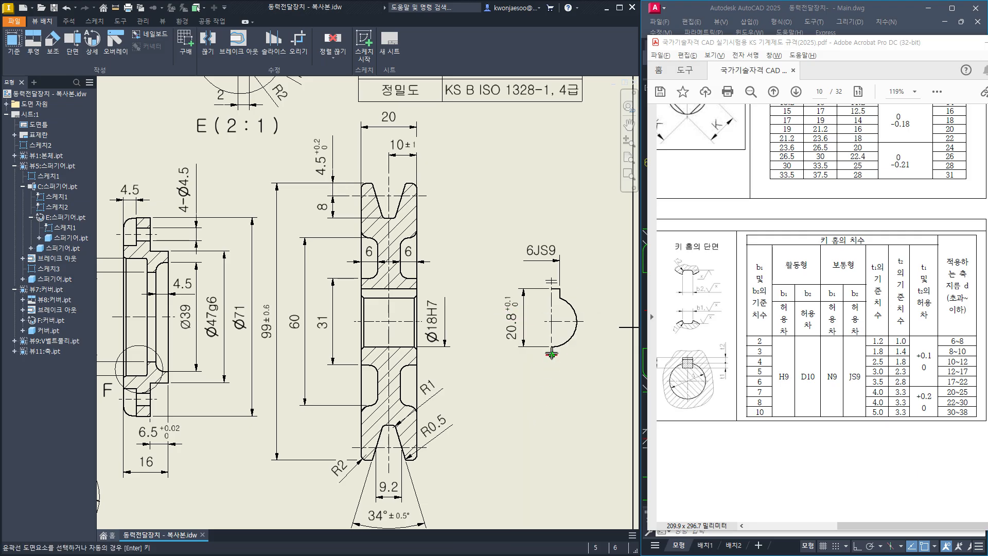
Reposition the V-belt pulley section view and its keyway view slightly farther from the cover views and lower on the sheet.
scroll(530, 442, "down", 3)
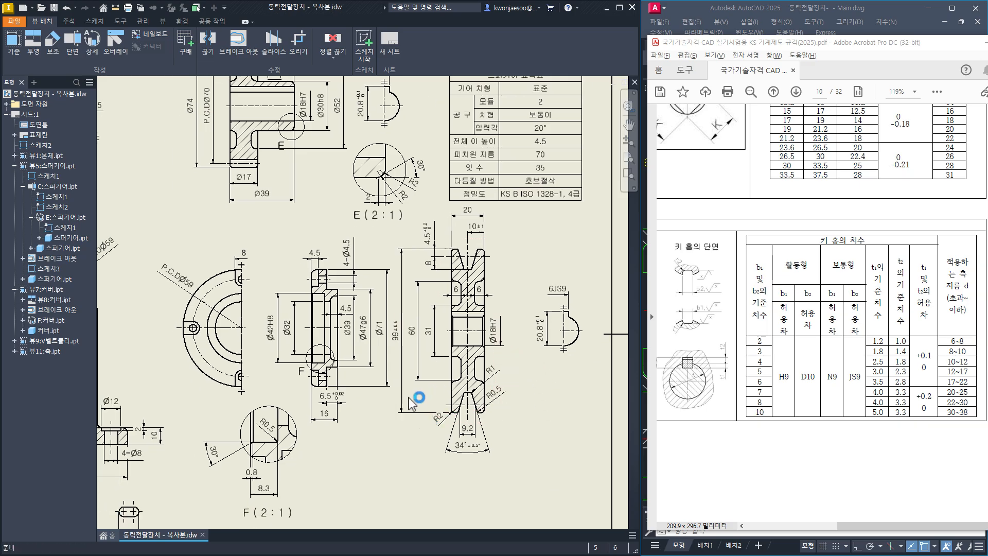
left_click(508, 267)
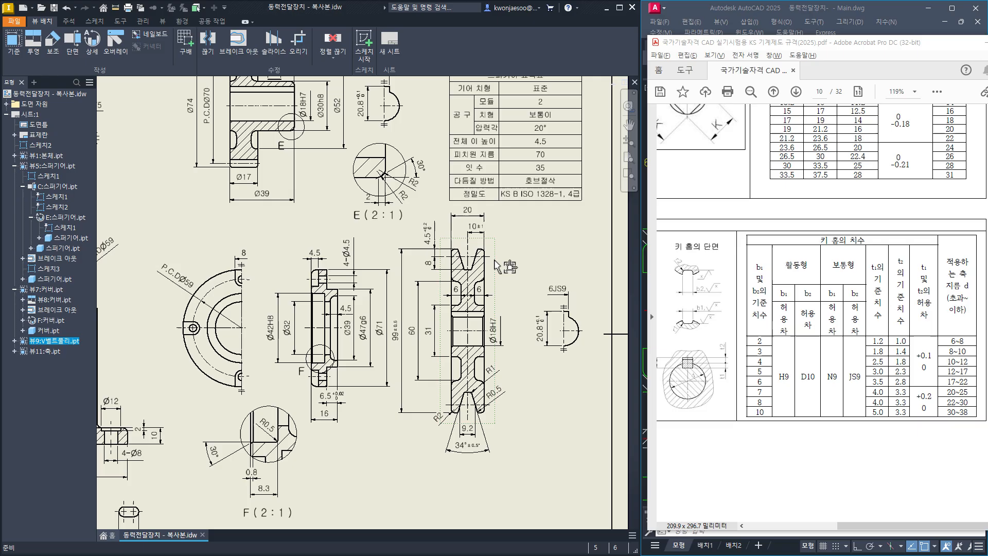
left_click(573, 420)
left_click_drag(573, 364, 572, 372)
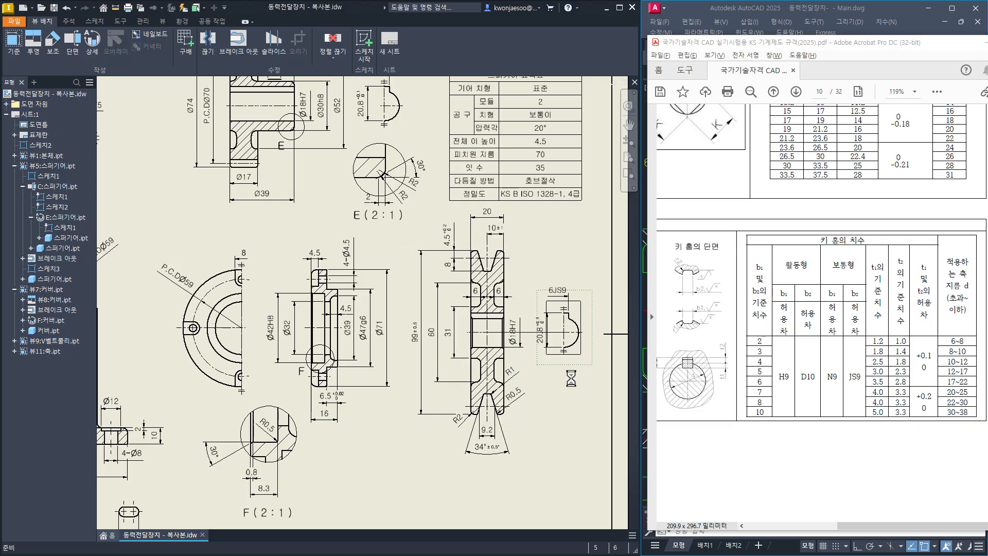
left_click_drag(515, 360, 516, 373)
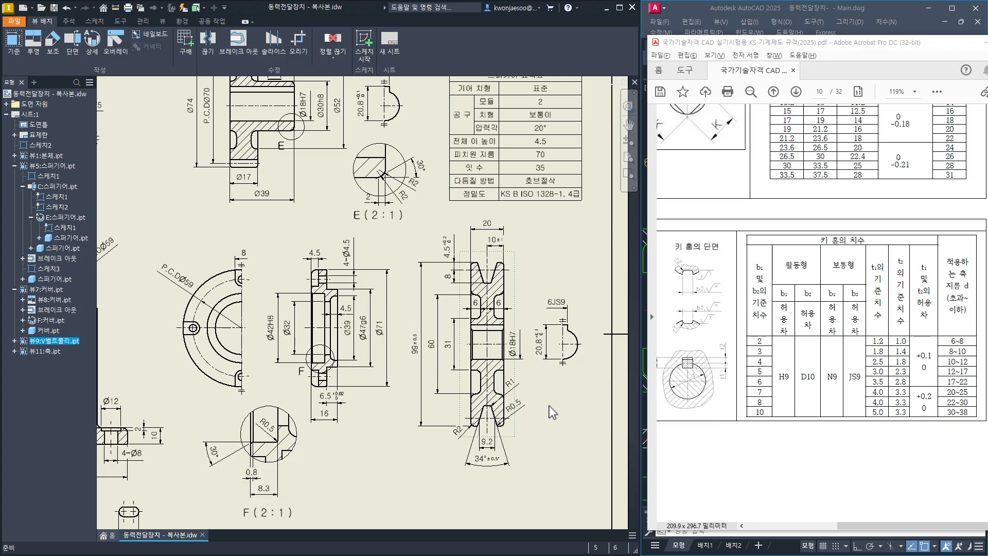
left_click(570, 444)
middle_click_drag(570, 438, 565, 416)
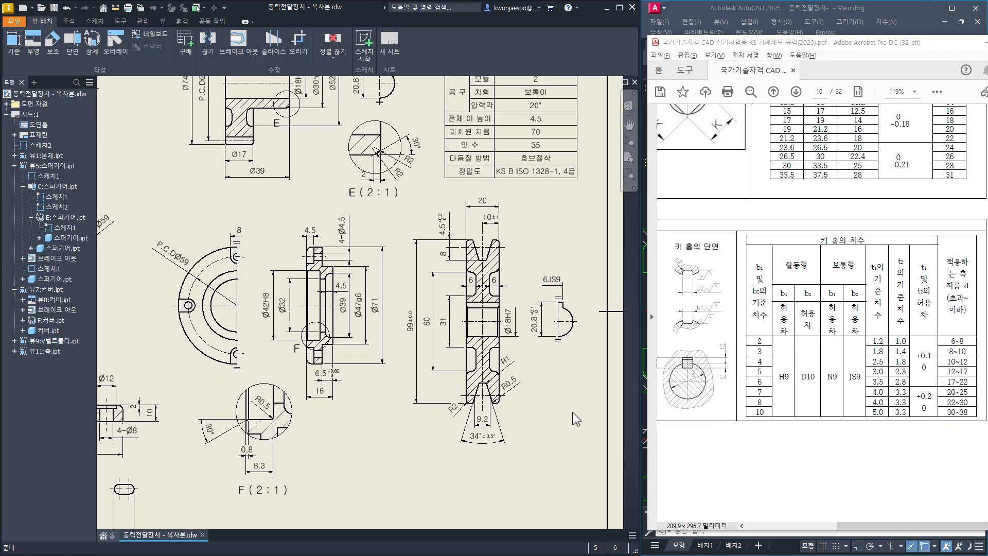
Append a diameter symbol after the value in the pulley's 31 mm hub dimension text.
left_click(444, 324)
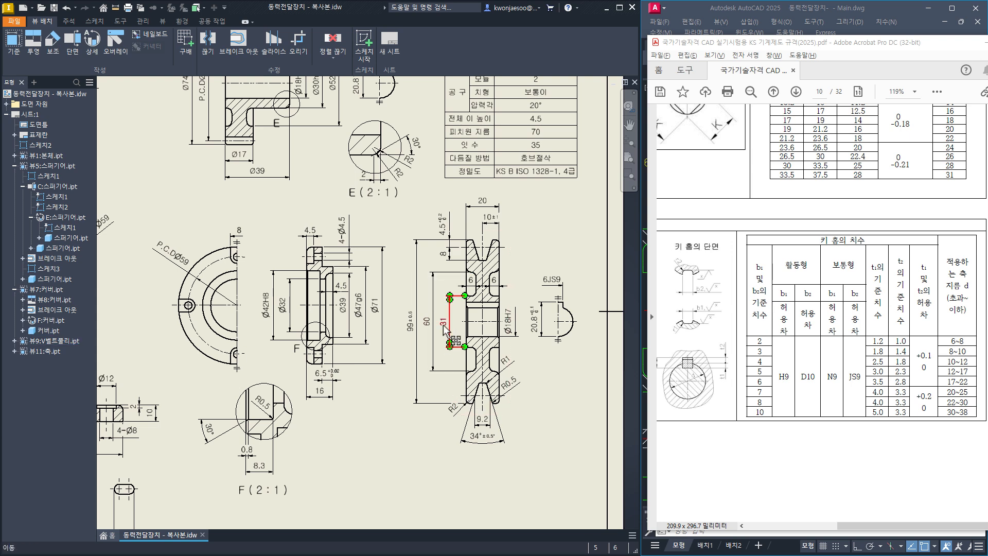
double_click(445, 326)
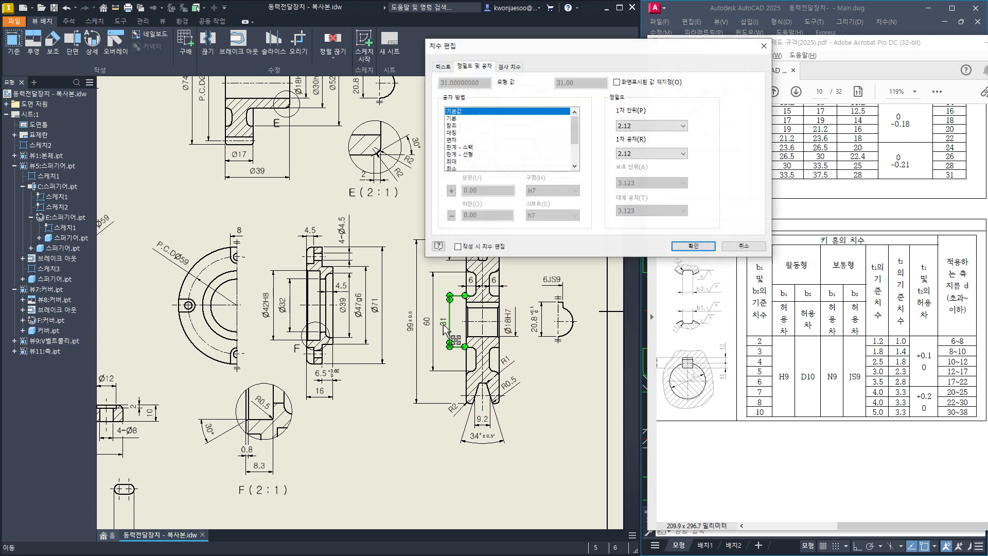
left_click(442, 67)
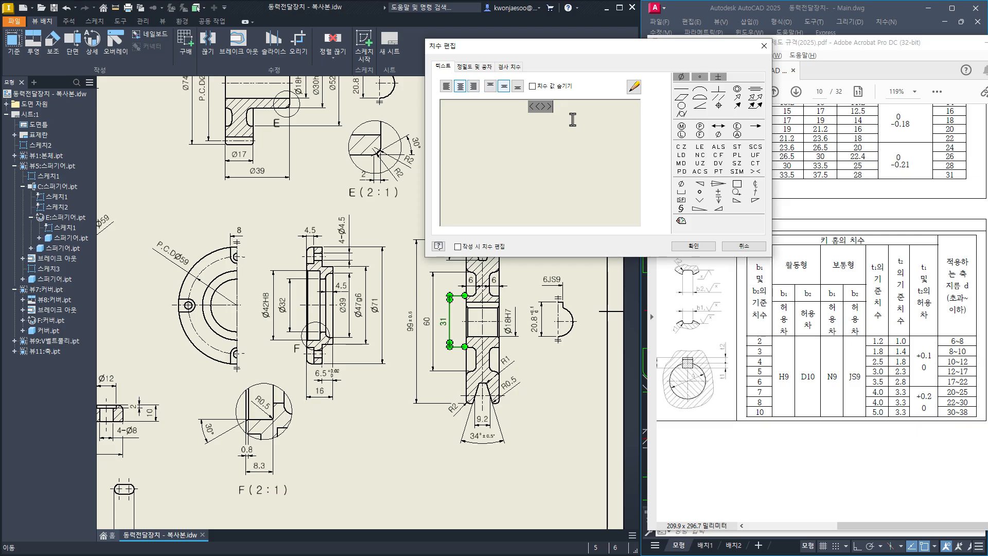
left_click(681, 77)
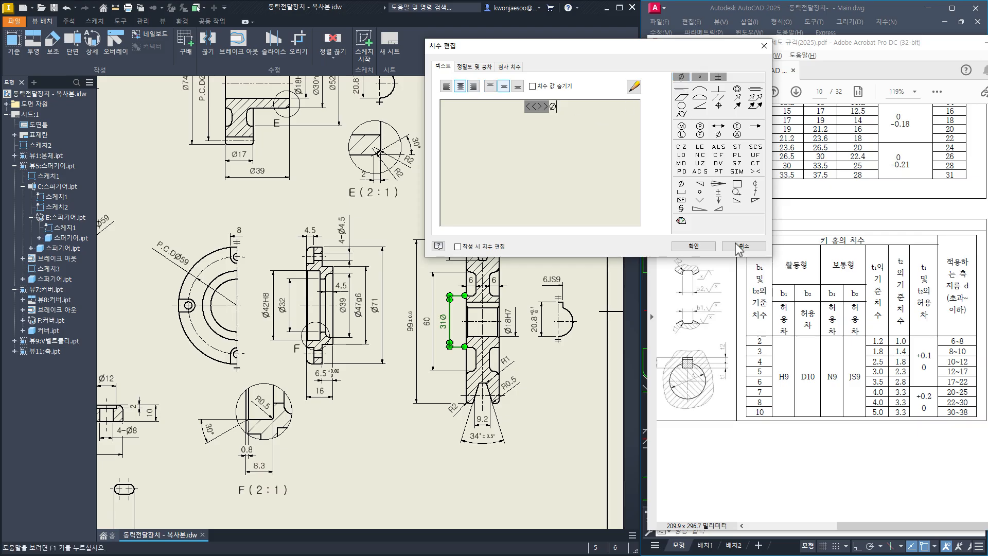
left_click(693, 246)
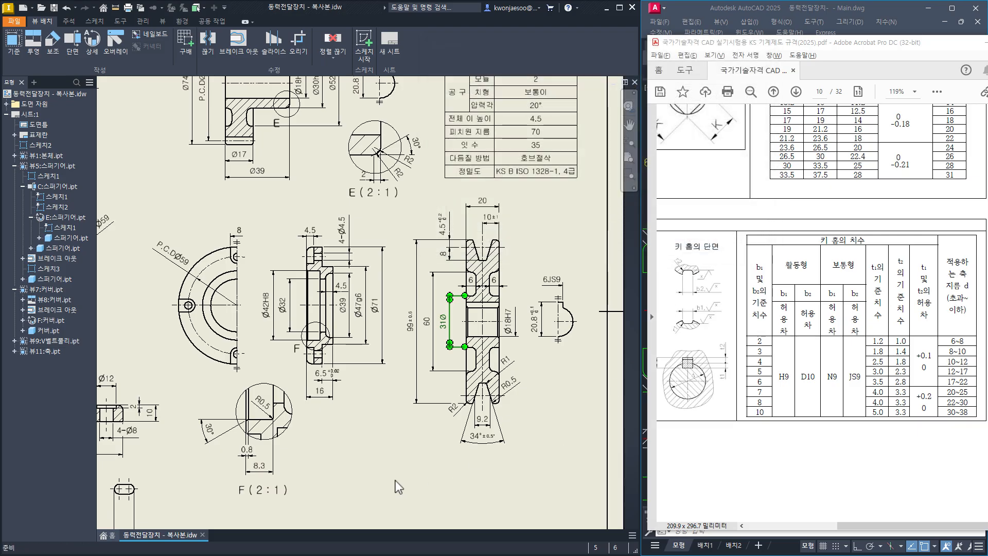
Copy the 31 mm hub dimension's properties to the pulley's 60 mm dimension.
right_click(451, 324)
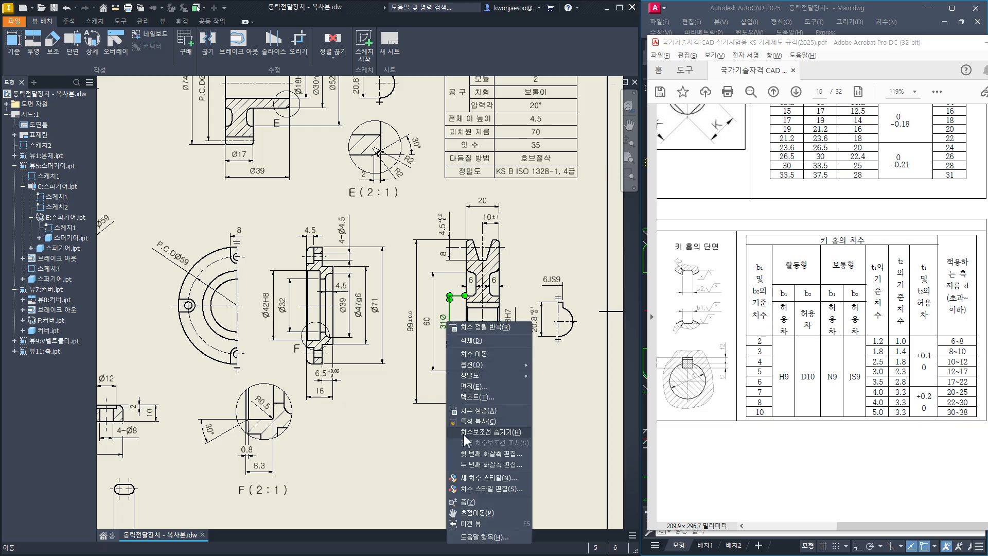
left_click(478, 421)
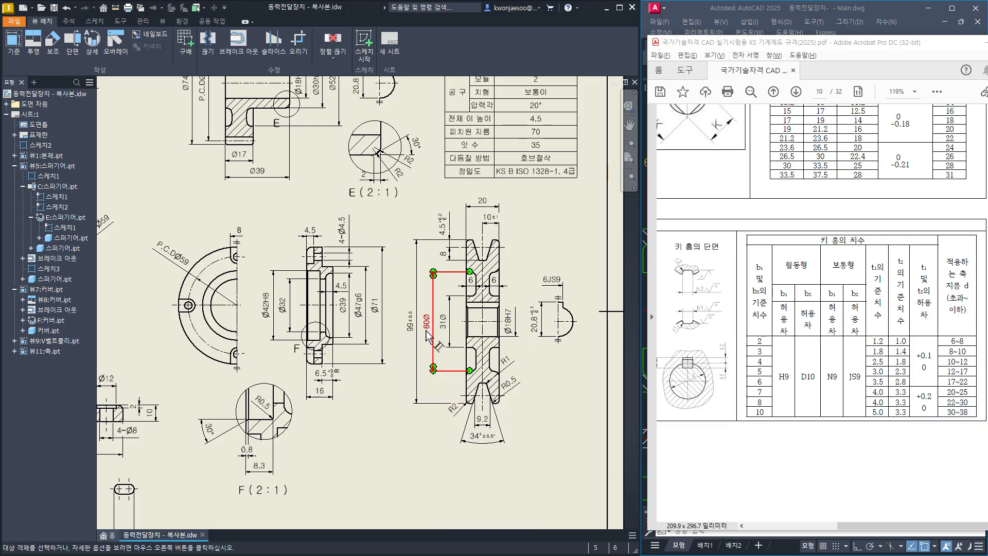
left_click(426, 336)
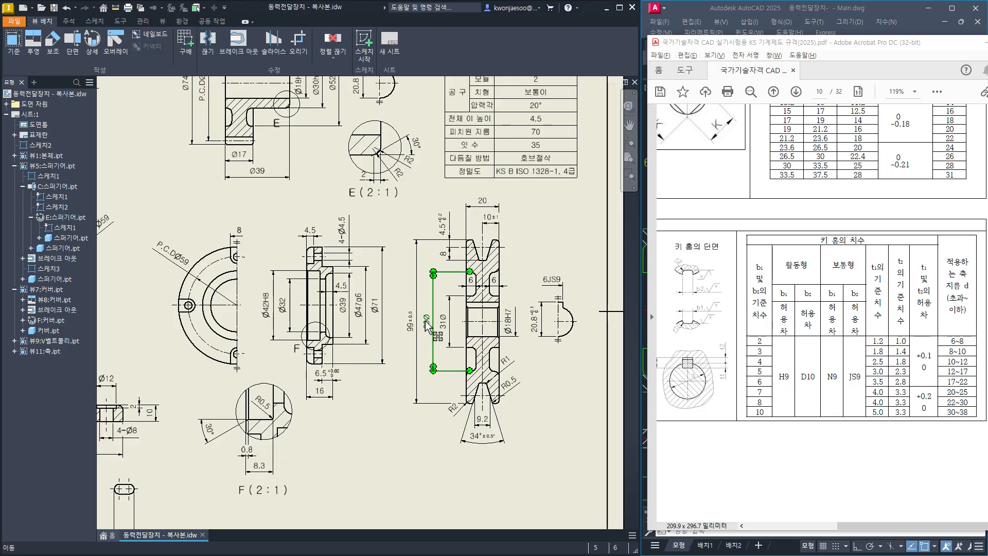
Edit the 31 mm hub dimension's text so the diameter symbol stands in front of the value.
double_click(441, 328)
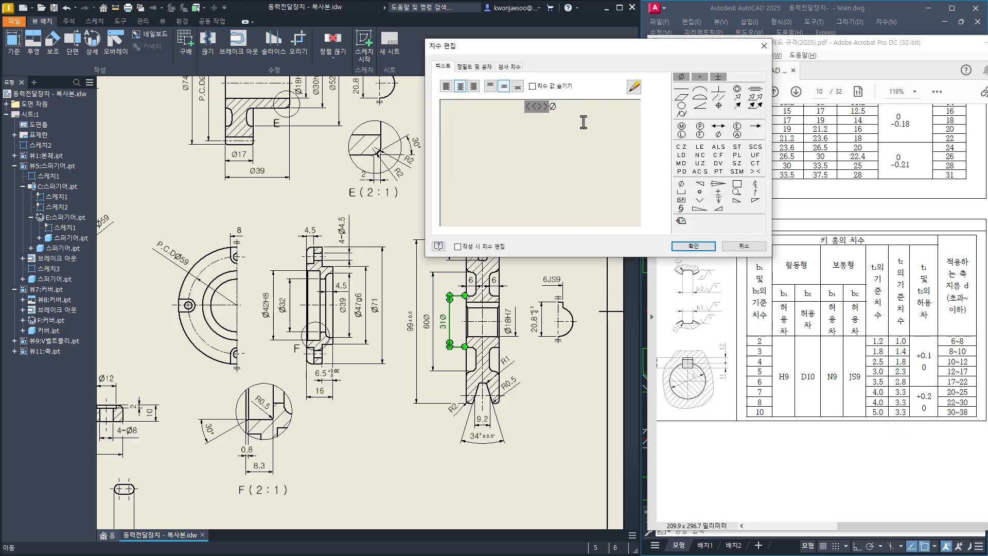
key("BackSpace")
key("Home")
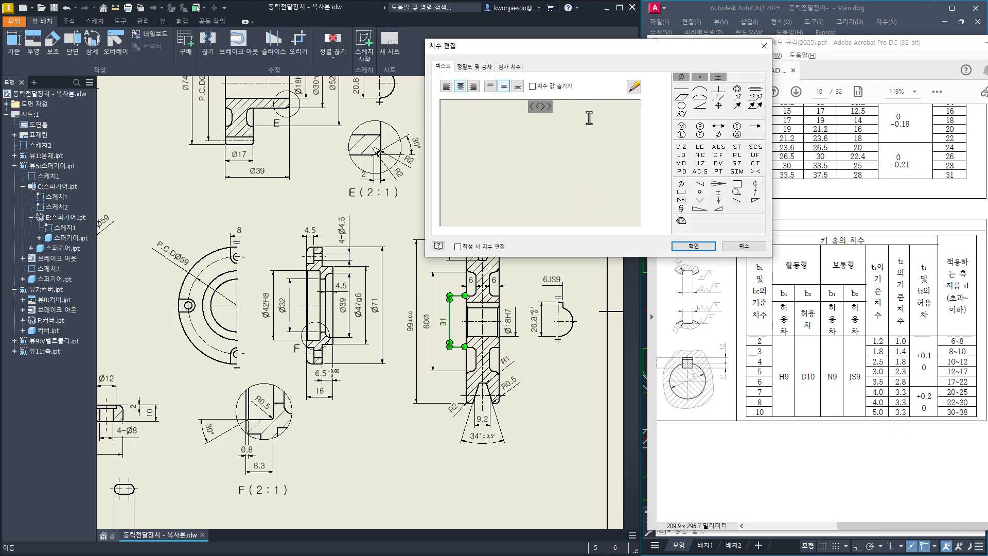
left_click(682, 76)
left_click(694, 246)
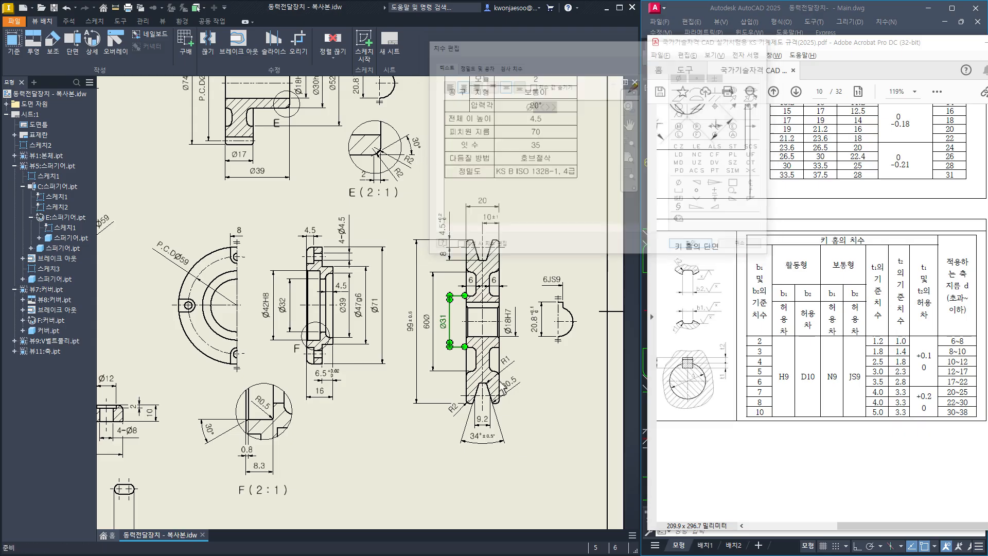
Apply the corrected Ø31 dimension's properties to the 60 mm dimension with Copy Properties.
left_click(442, 324)
right_click(446, 320)
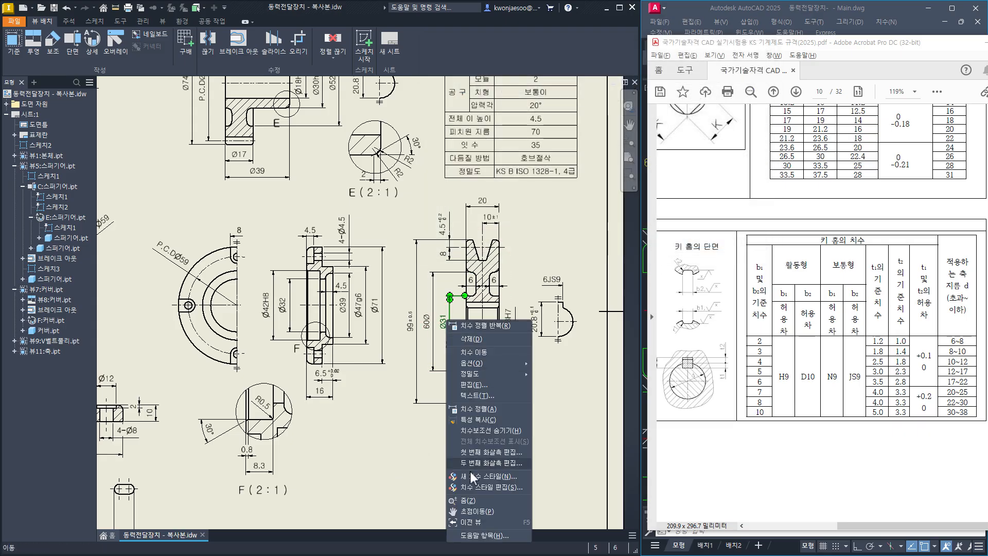
left_click(472, 430)
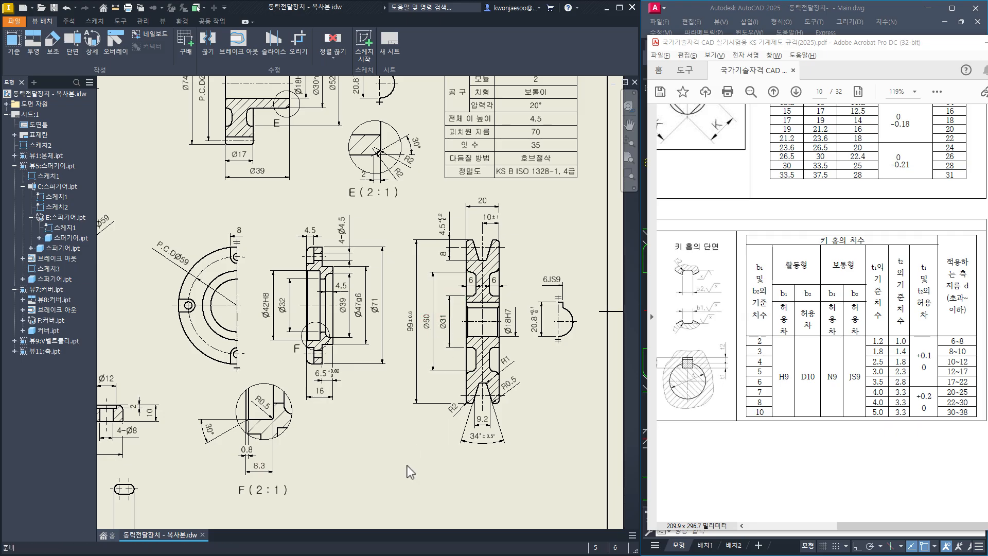
Start a sketch on the pulley section view and draw a vertical line beside the hub, nearly spanning the Ø31 dimension's extension lines.
scroll(515, 335, "up", 3)
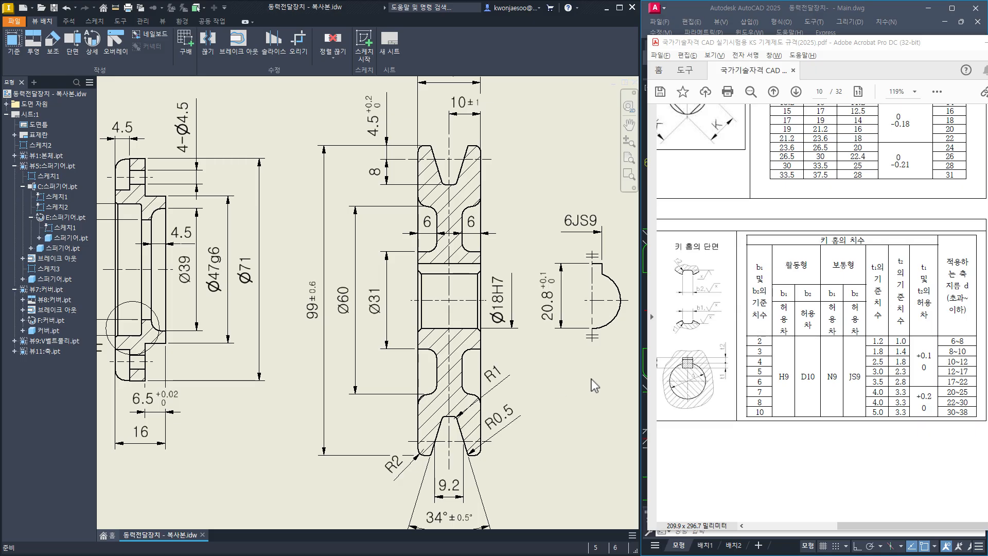
left_click(95, 23)
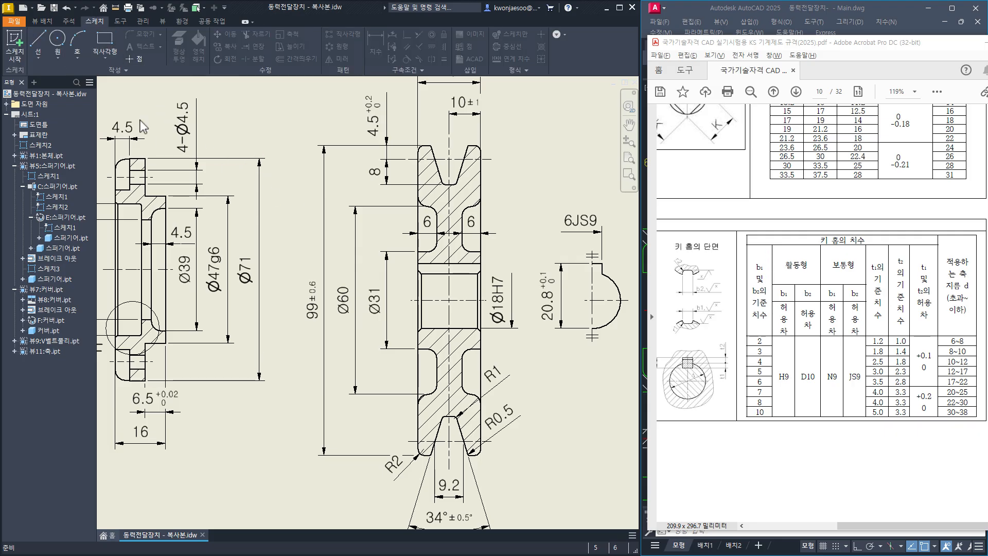
left_click(37, 42)
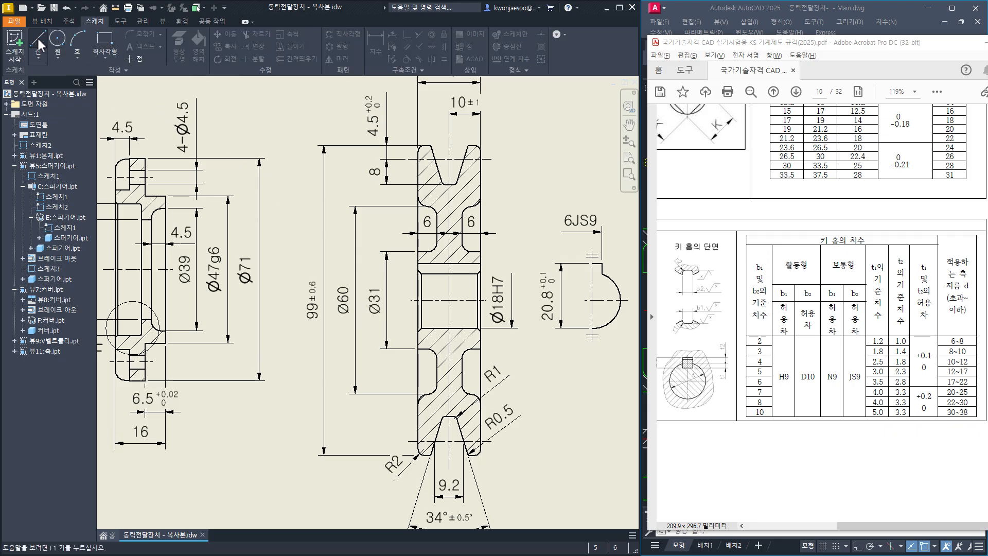
left_click(406, 291)
scroll(407, 292, "up", 3)
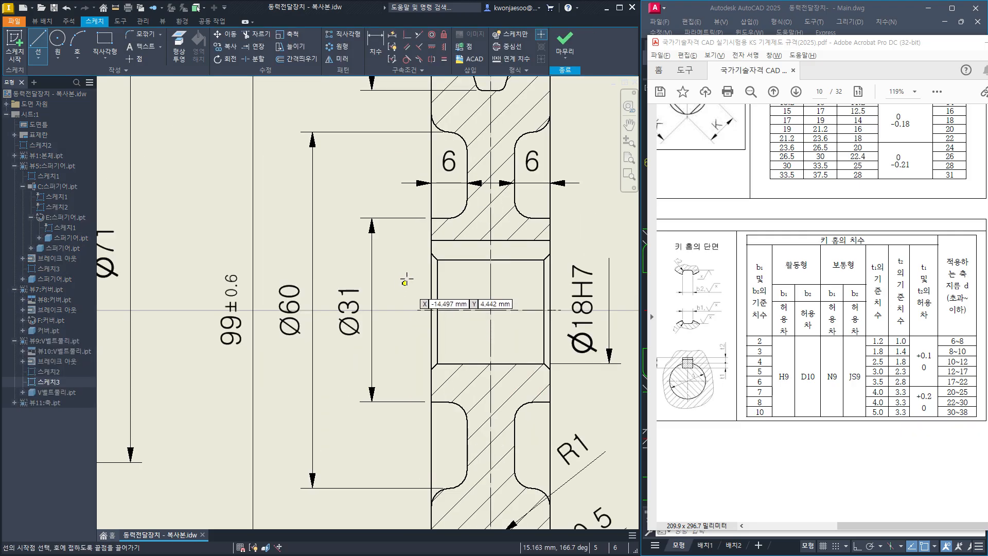
left_click(423, 222)
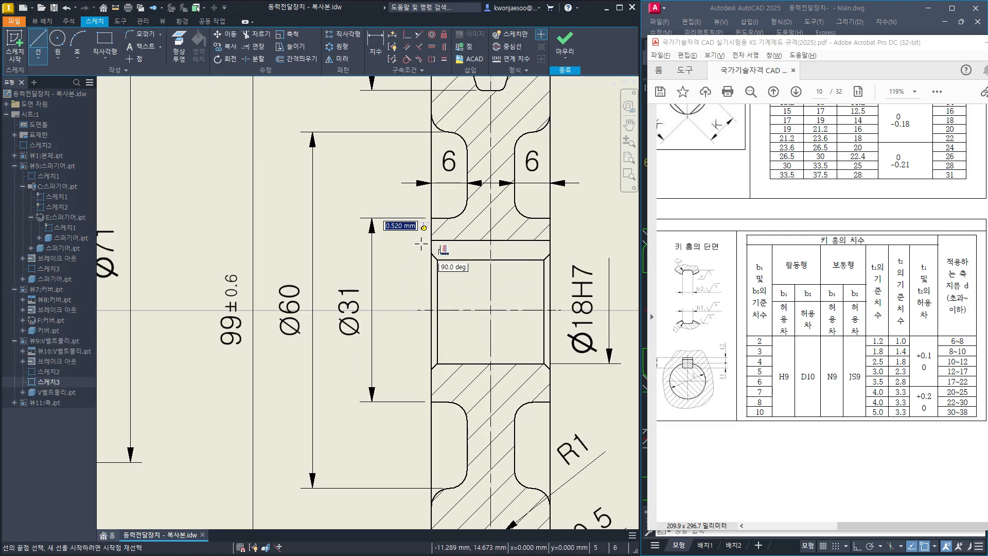
left_click(423, 396)
key("Escape")
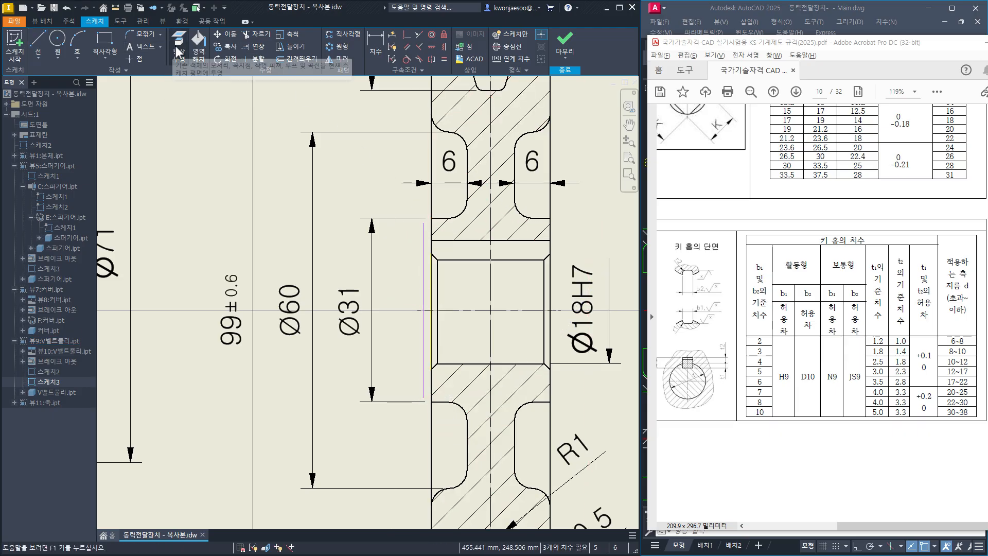
Project the hub's upper and lower Ø31 edges into the pulley view's sketch.
left_click(179, 51)
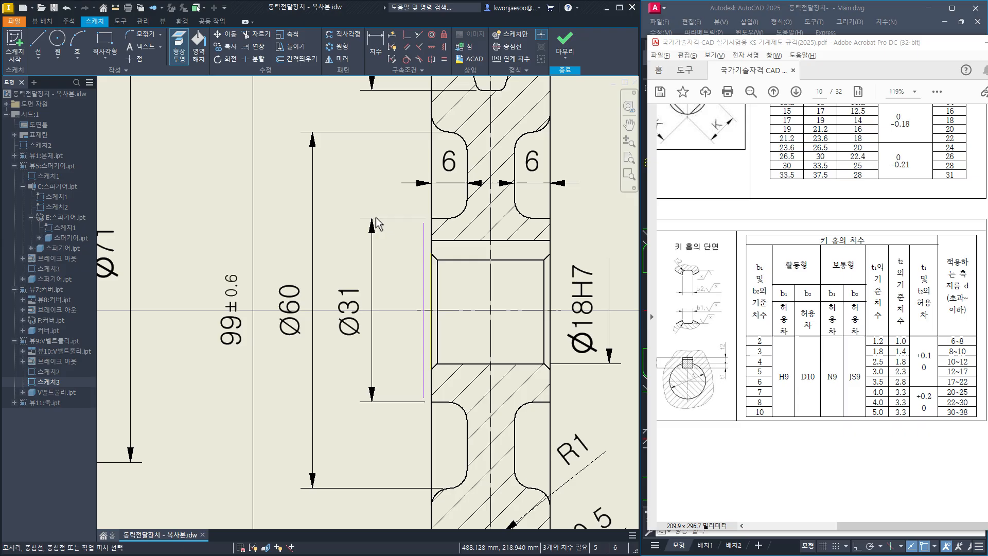
left_click(445, 220)
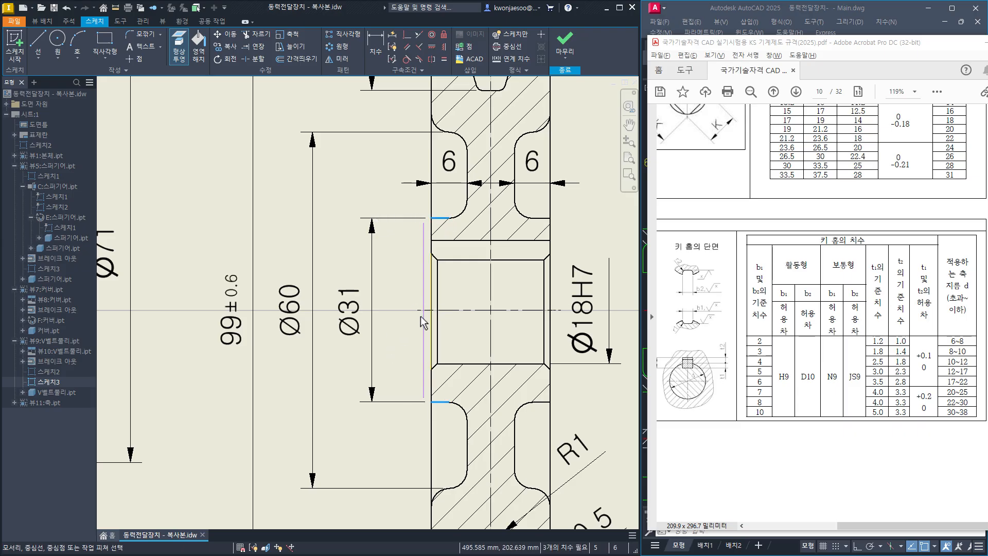
Align both ends of the vertical sketch line with the projected upper and lower hub edges using Horizontal constraints.
key("Escape")
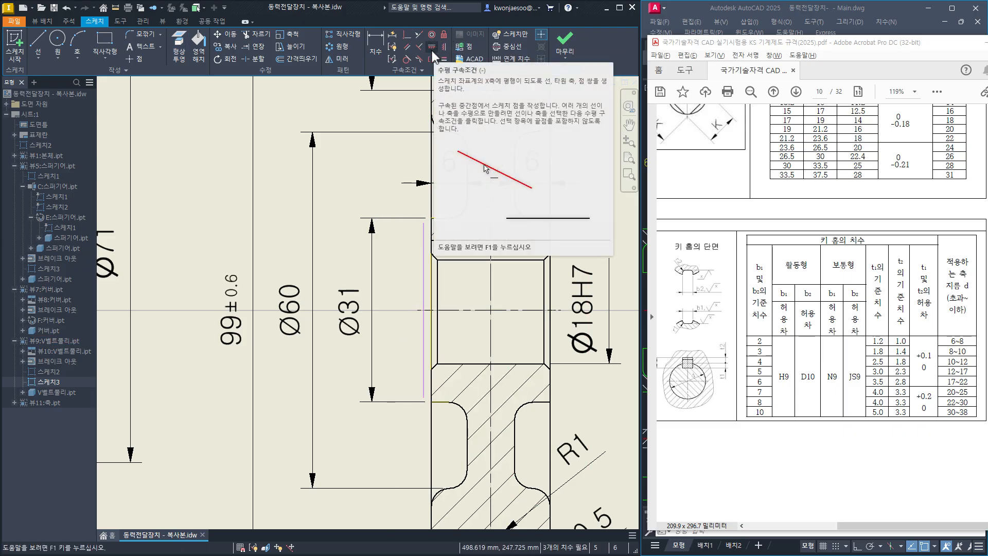
left_click(432, 50)
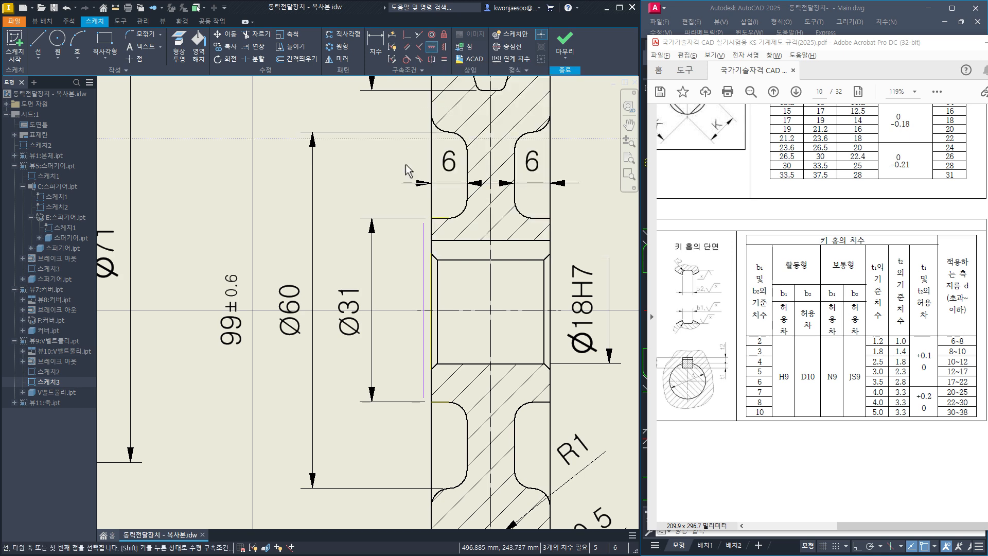
left_click(423, 223)
left_click(432, 219)
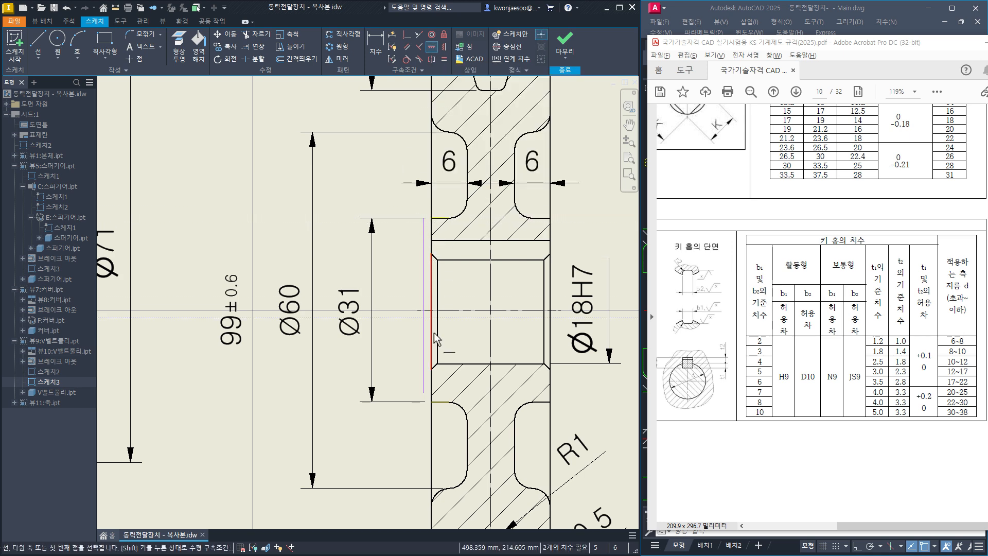
left_click(424, 393)
left_click(432, 401)
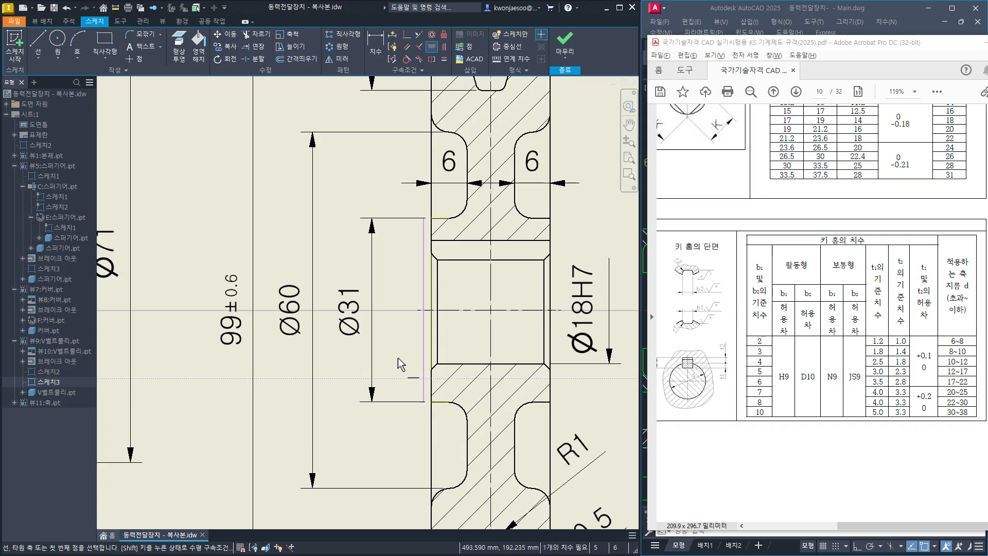
key("Escape")
Dimension the gap between the vertical sketch line and the hub's left face as 1 mm.
left_click(375, 48)
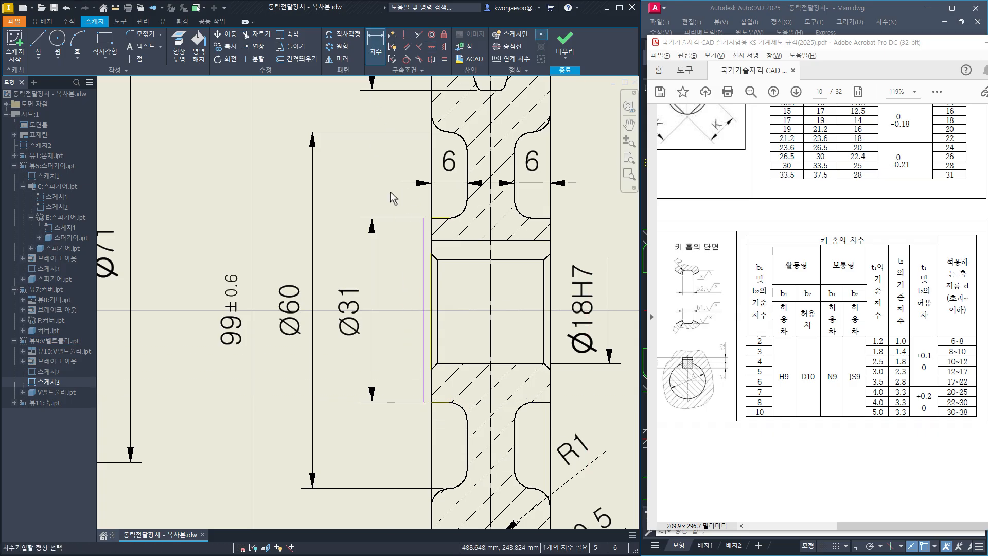
left_click(425, 260)
left_click(431, 251)
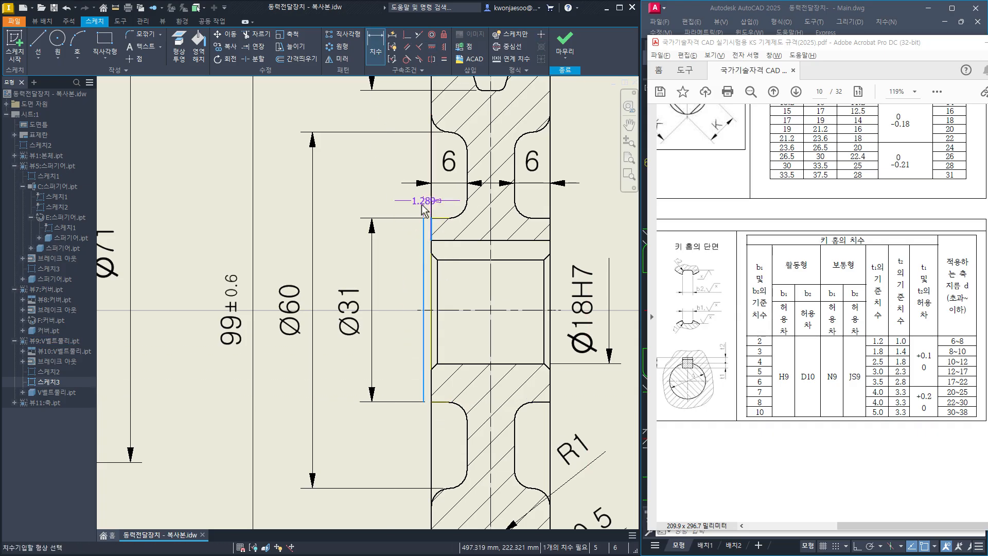
left_click(420, 205)
type("1")
key("Return")
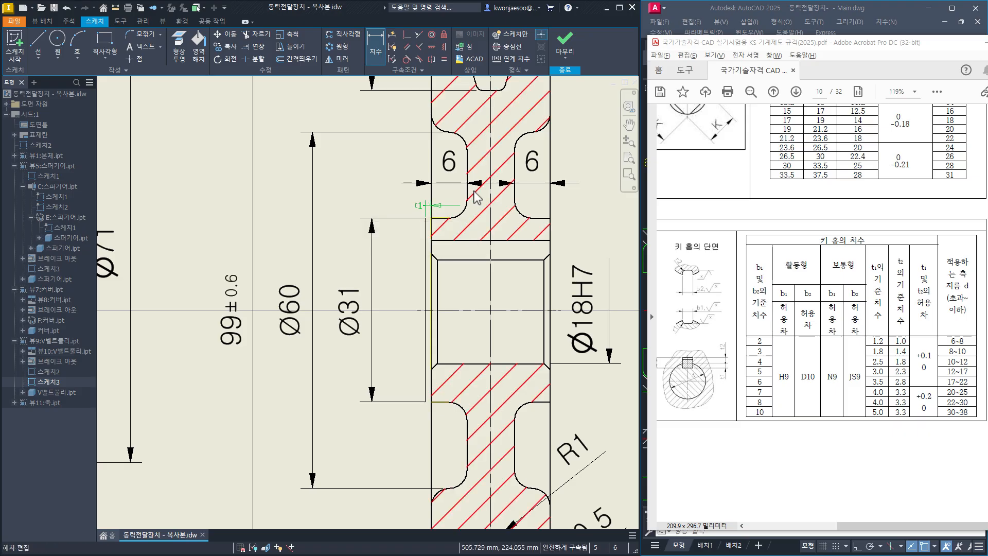
key("Escape")
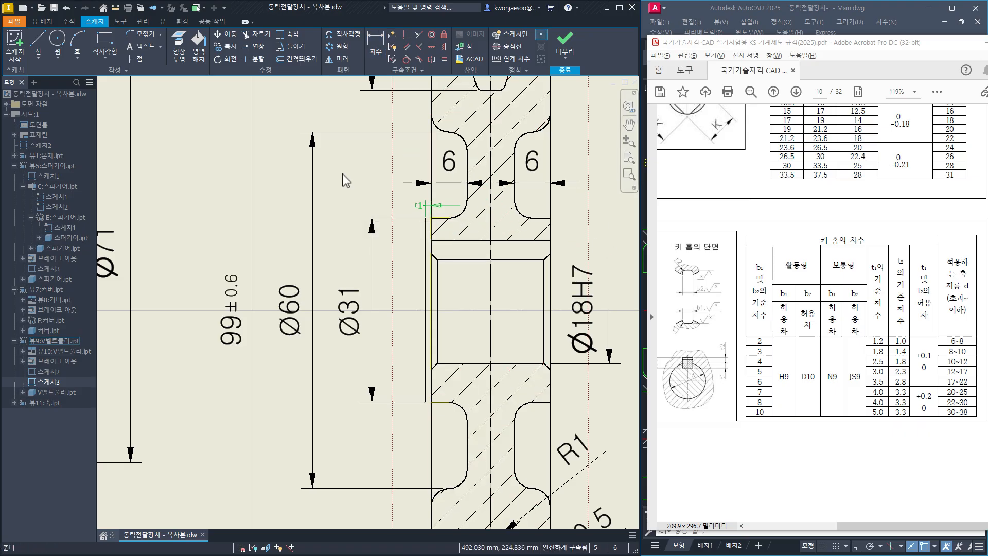
Draw a second vertical sketch line just outside the hub's right face, beside the Ø18H7 bore dimension.
left_click(37, 45)
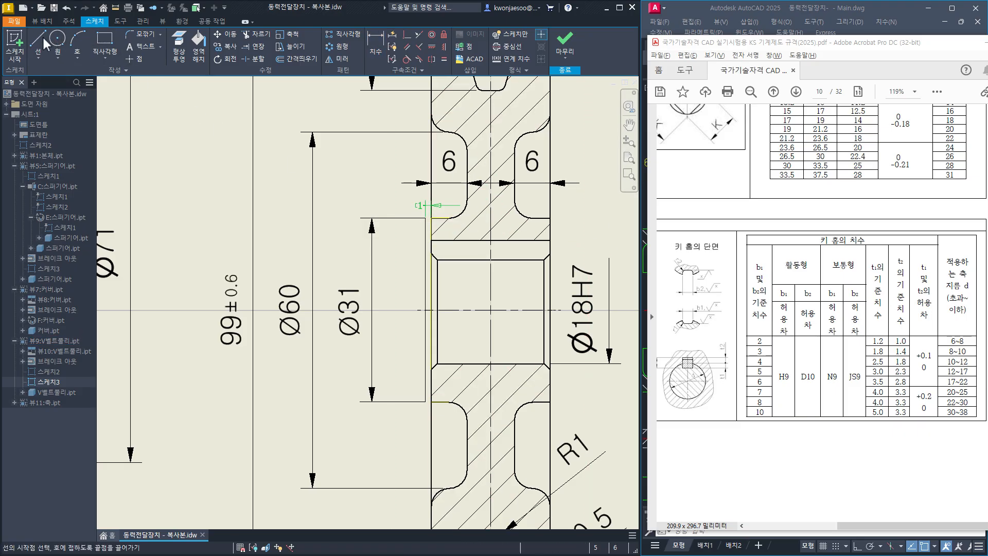
left_click(559, 240)
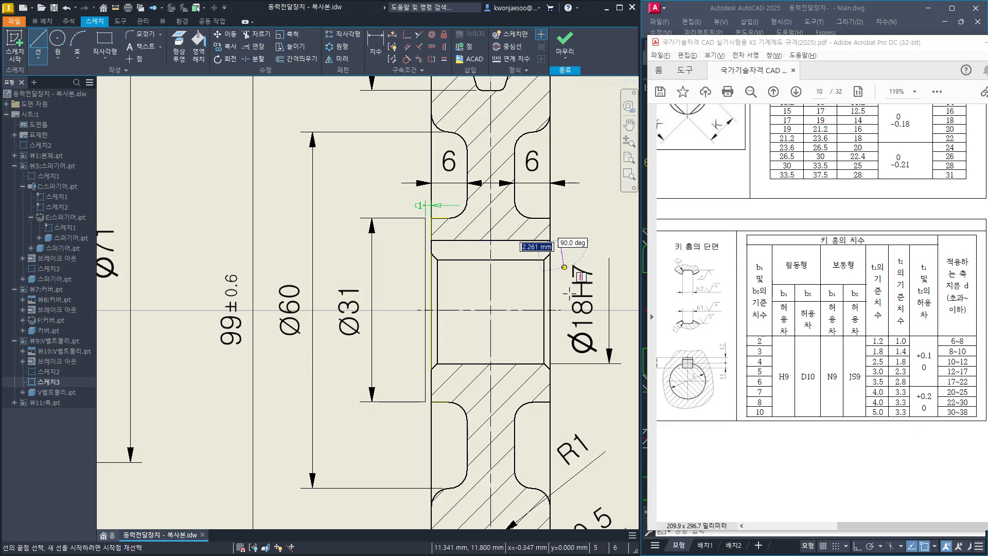
left_click(560, 368)
Align the second line's upper and lower ends horizontally with the first line's upper end and the projected lower hub edge.
left_click(431, 50)
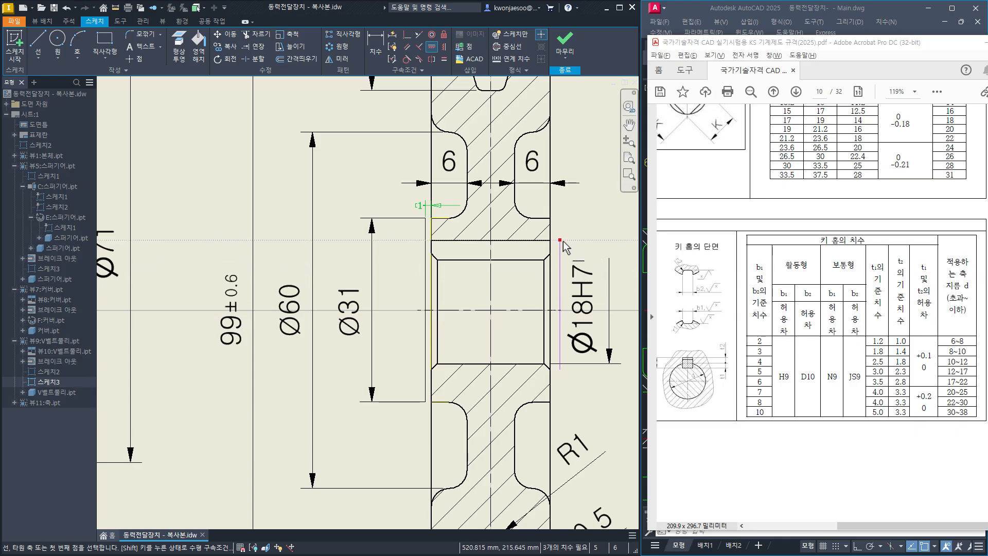
left_click(560, 240)
left_click(425, 218)
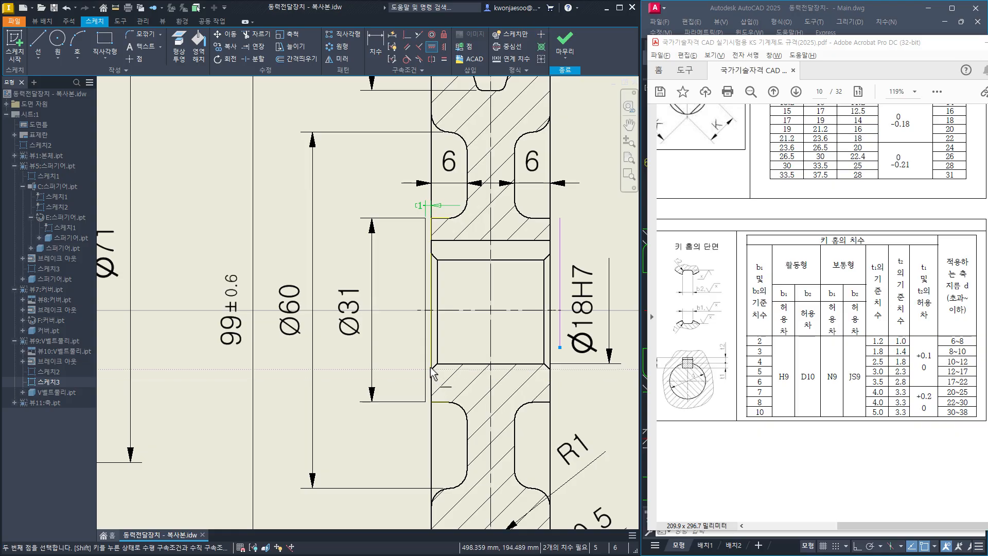
left_click(432, 402)
key("Escape")
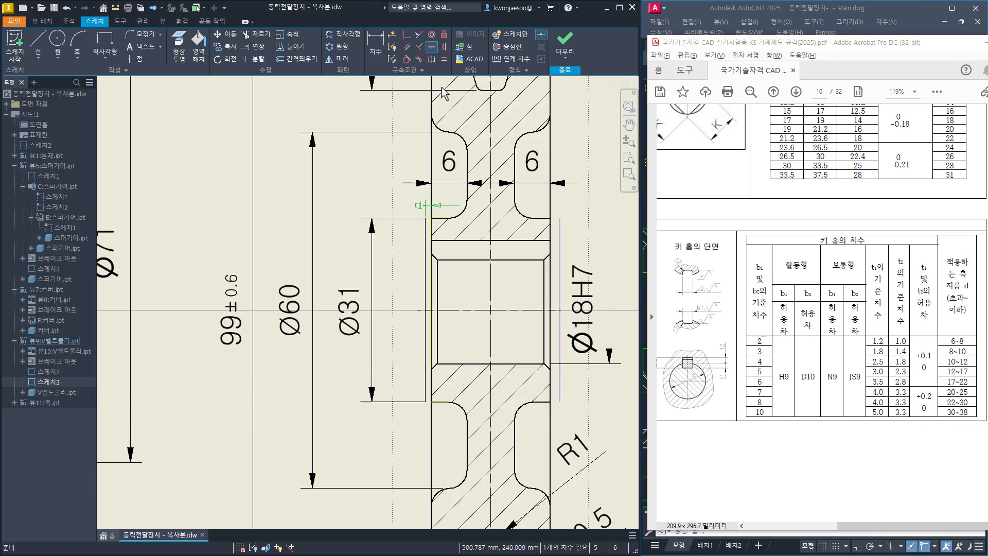
Dimension the gap between the second vertical line and the hub's right face as 1 mm.
left_click(376, 49)
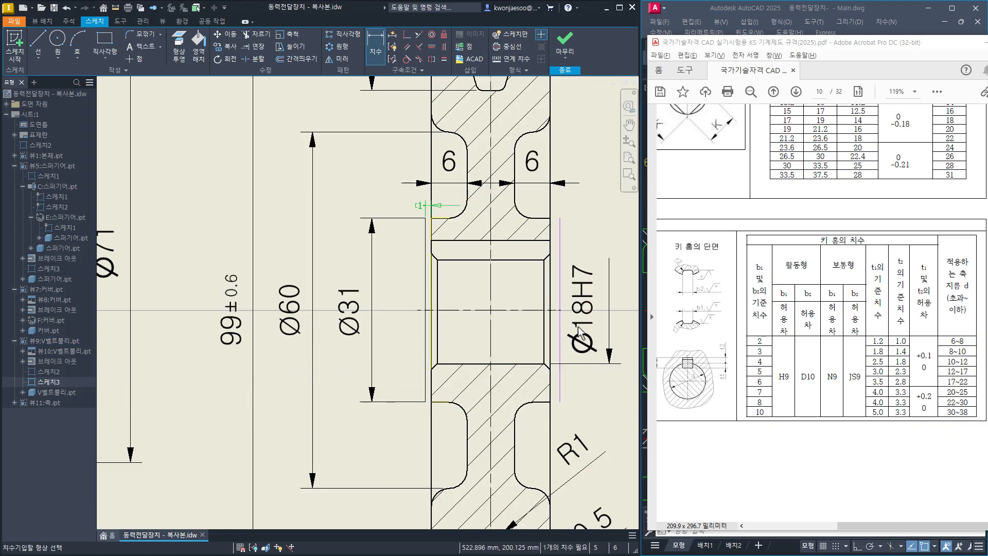
left_click(550, 268)
left_click(560, 227)
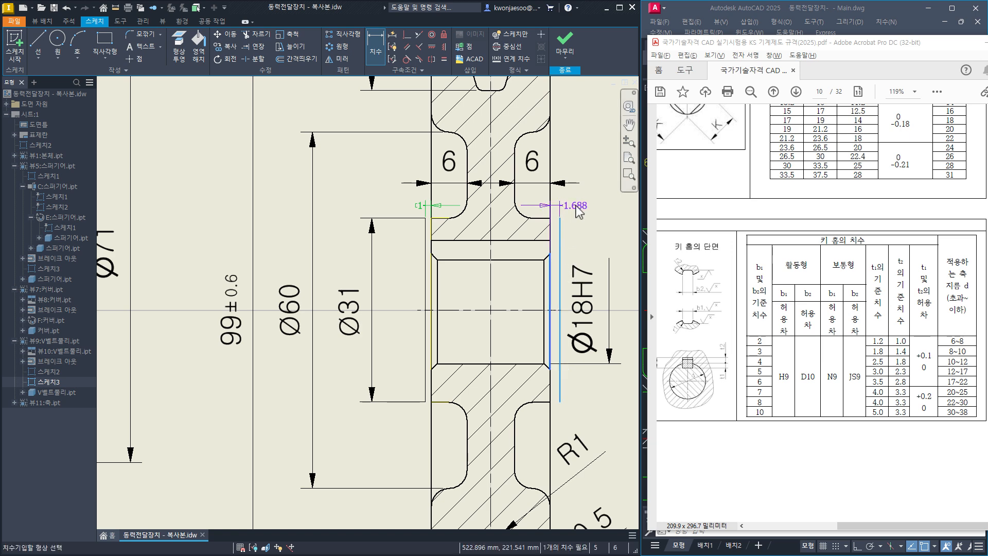
left_click(563, 208)
type("1")
key("Return")
key("Escape")
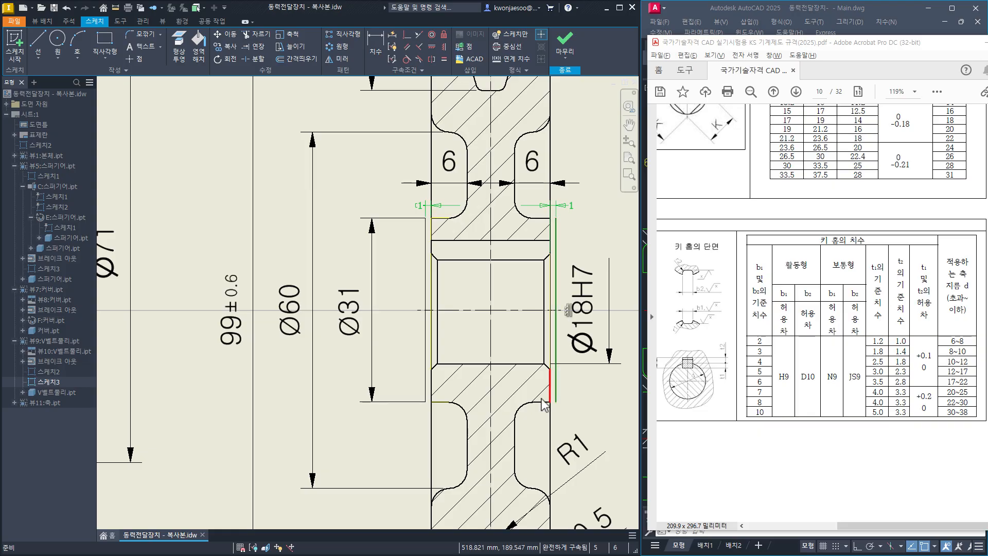
Give both vertical sketch lines the chain (체인) line type with a 0.70 mm line weight and finish the sketch.
right_click(416, 363)
left_click(456, 364)
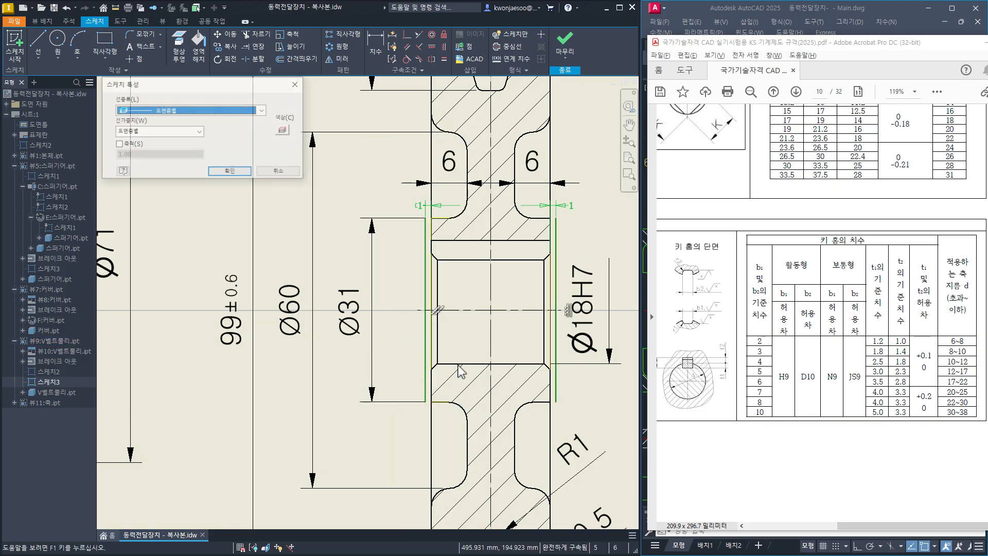
left_click(245, 114)
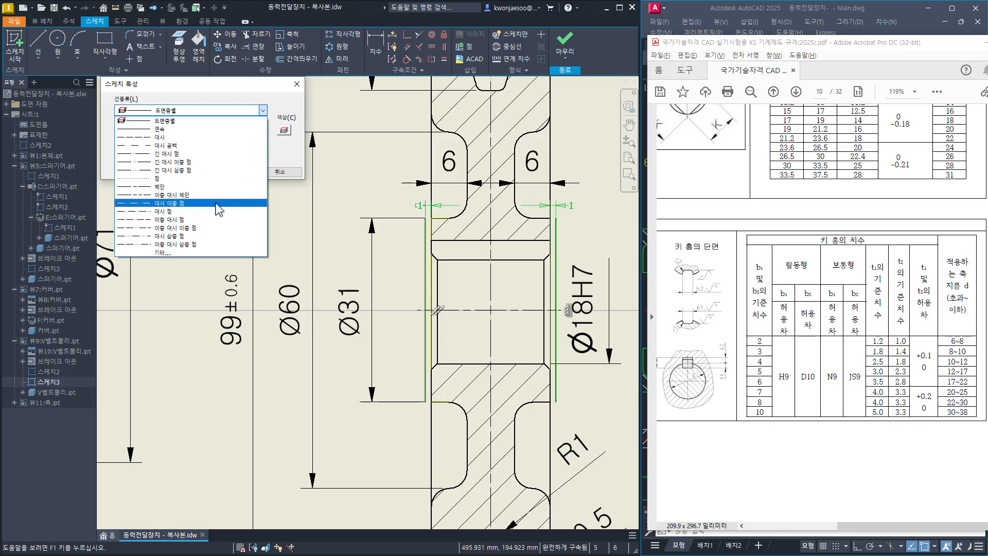
left_click(169, 187)
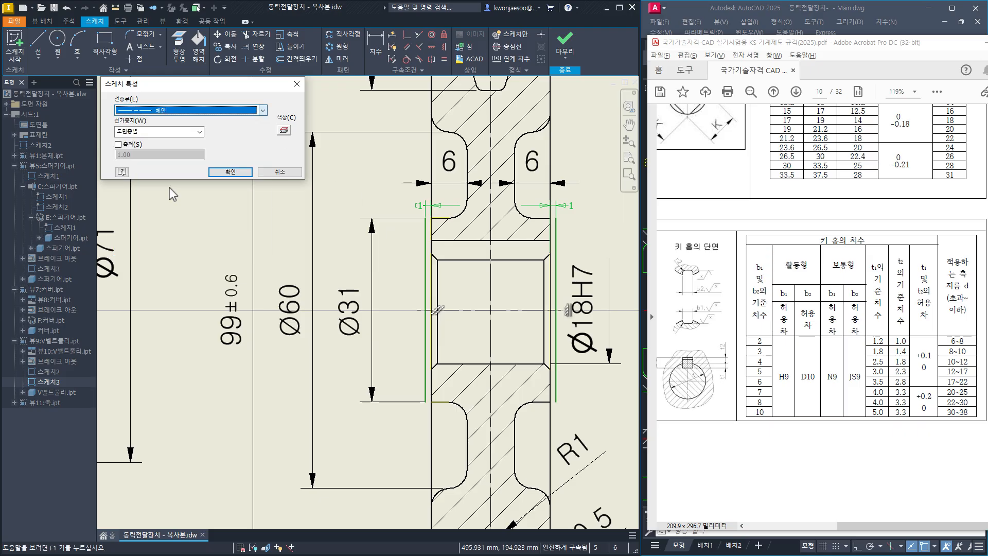
left_click(191, 132)
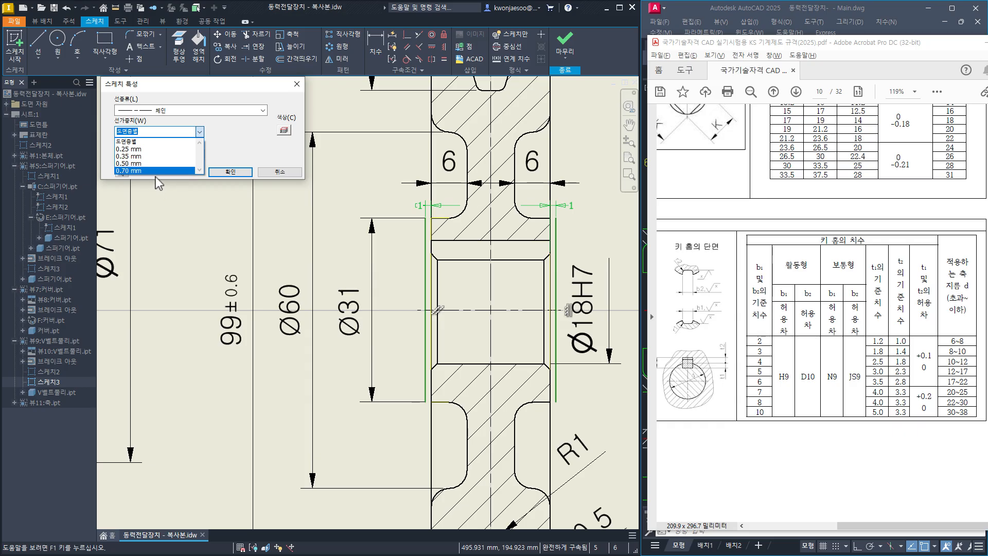
left_click(159, 171)
left_click(233, 170)
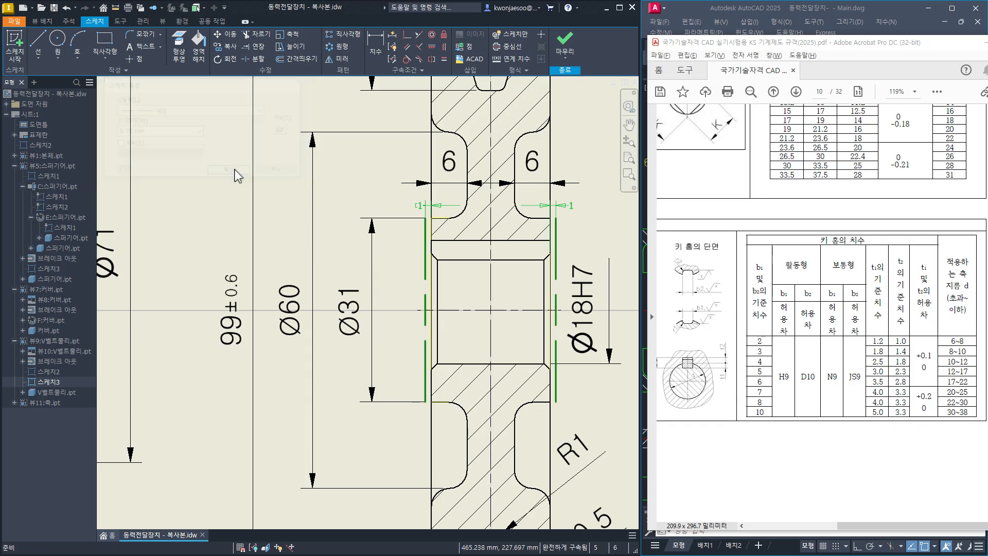
left_click(554, 71)
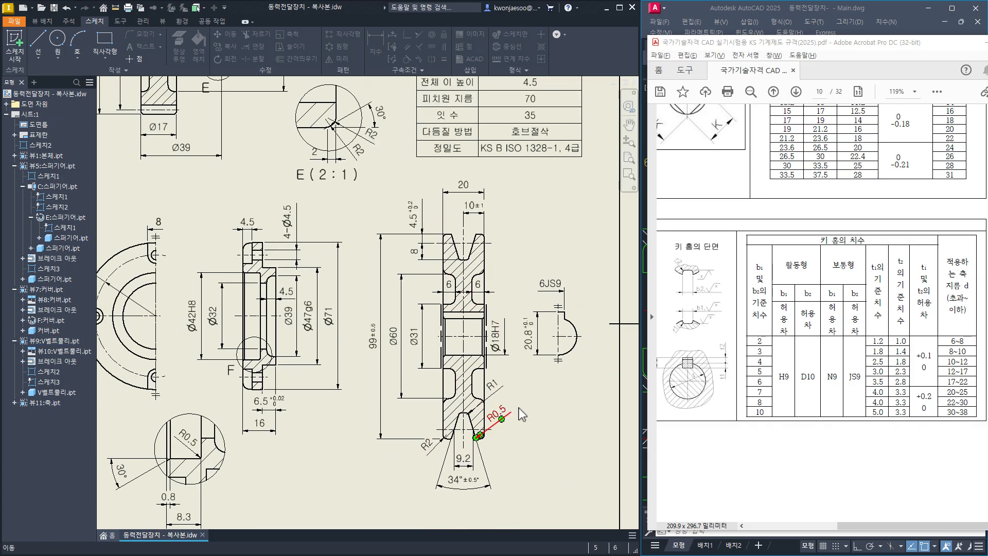
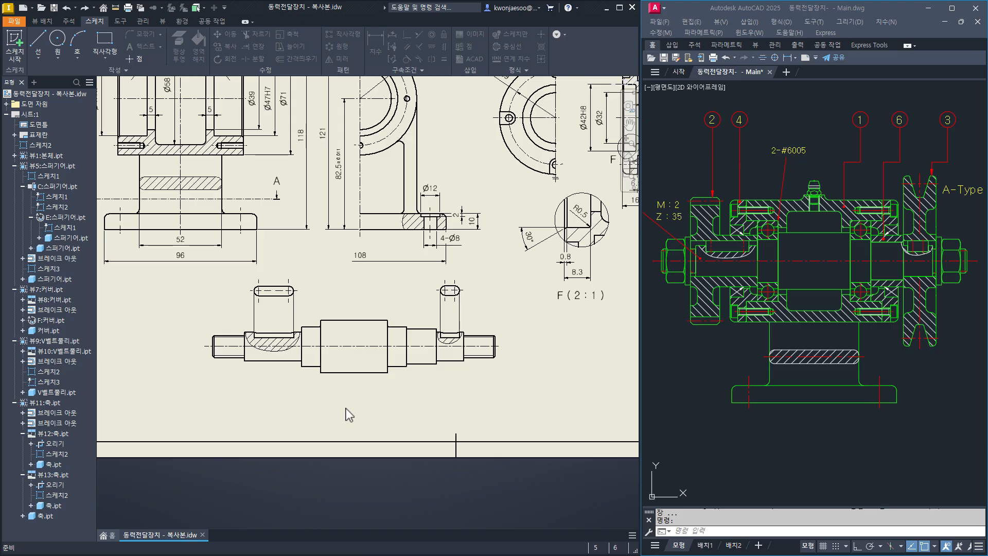
Dimension the outer diameter of the shaft's left threaded end, placing it left of the shaft.
scroll(233, 397, "down", 8)
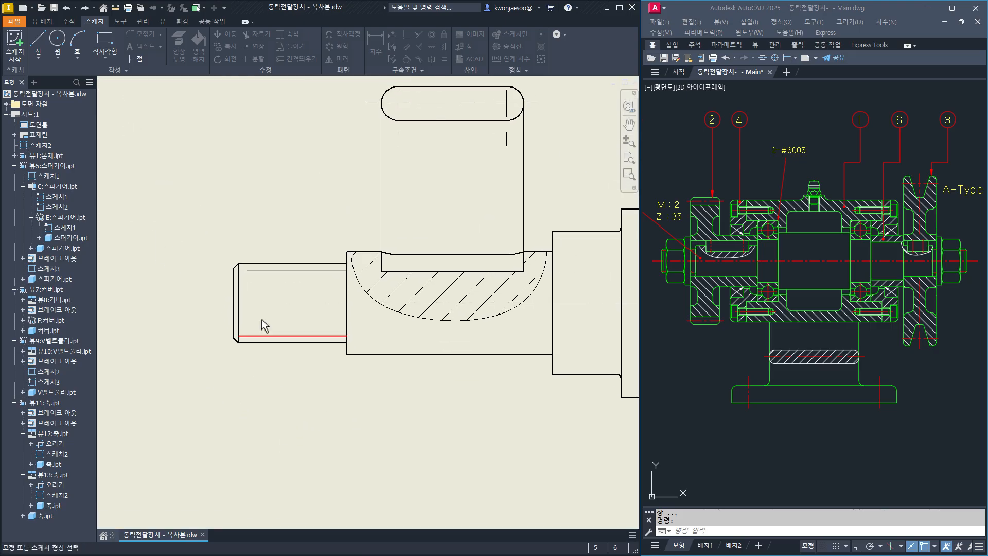
left_click(286, 263)
left_click(283, 343)
scroll(242, 350, "up", 3)
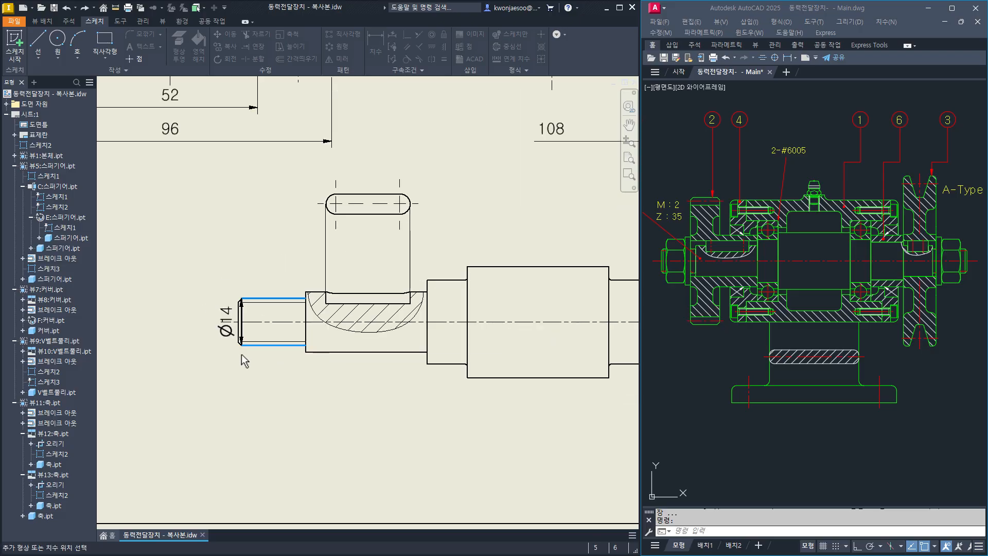
middle_click_drag(242, 351, 286, 344)
left_click(238, 335)
Dimension the diameter of the left keyway section of the shaft, placing it outside the thread diameter dimension.
scroll(359, 302, "down", 5)
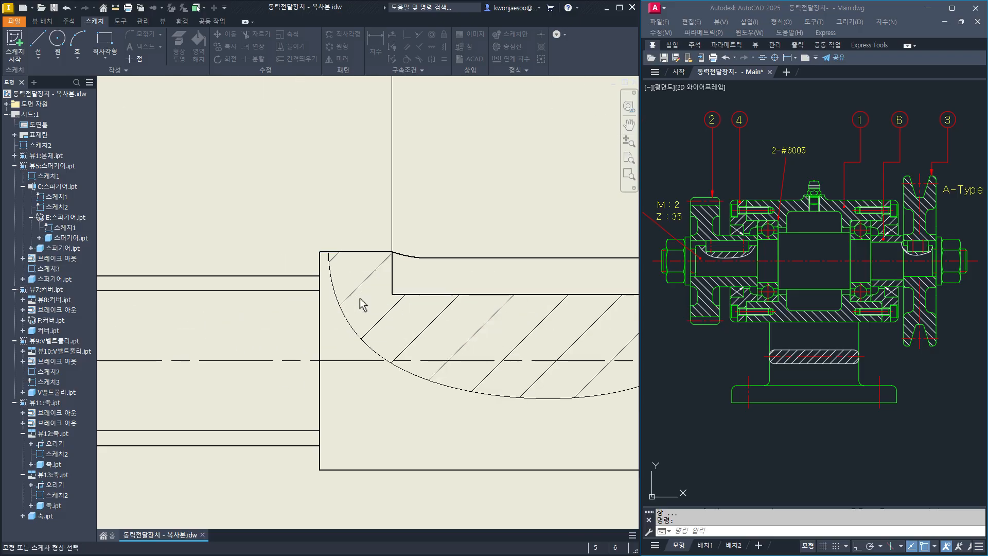
left_click(341, 253)
left_click(368, 470)
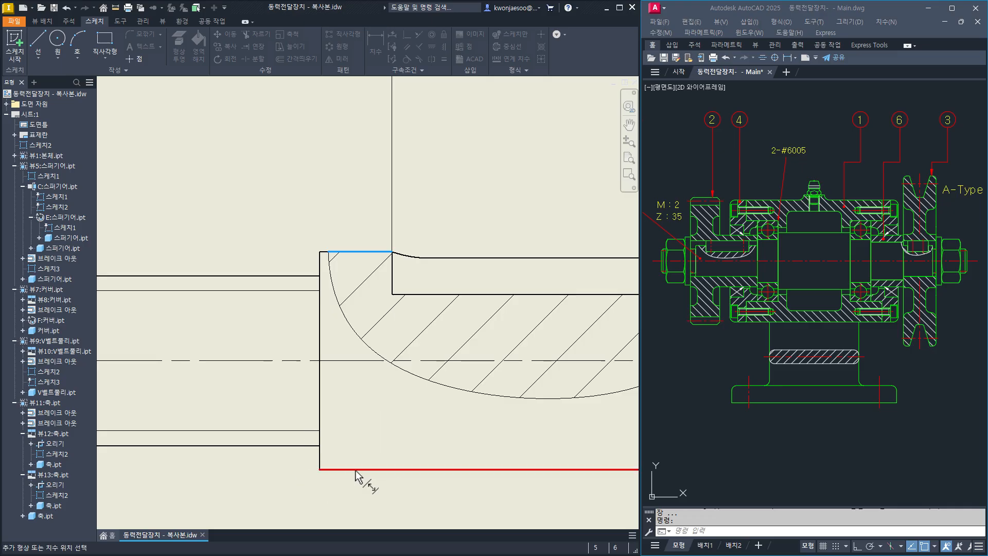
scroll(368, 471, "up", 3)
scroll(258, 381, "down", 1)
left_click(223, 391)
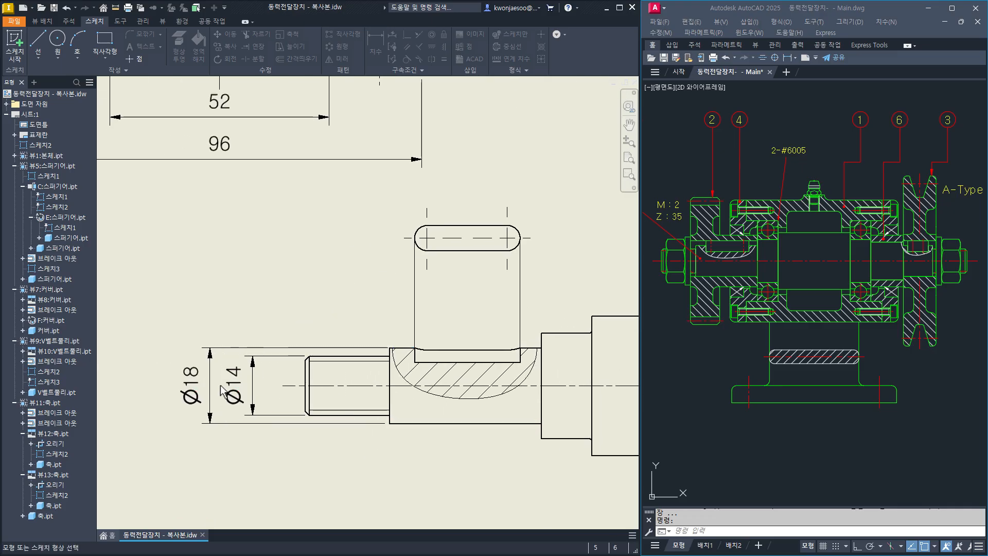
Dimension the diameter of the shaft step between the left keyway section and the large middle section, placing it outermost at left.
left_click(566, 334)
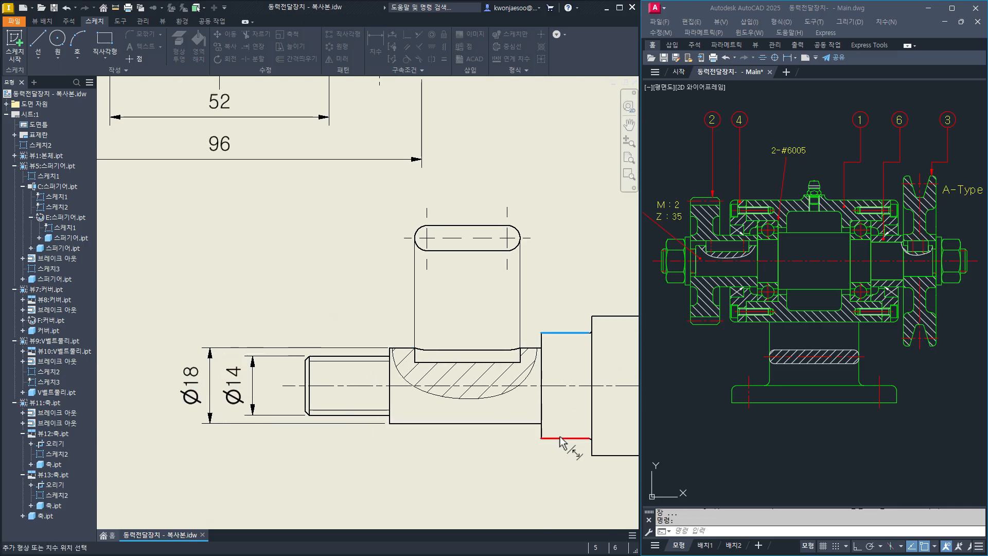
left_click(568, 438)
left_click(149, 388)
Dimension the diameter of the shaft's large middle section inside its outline and move the text up clear of the centerline.
scroll(139, 360, "up", 3)
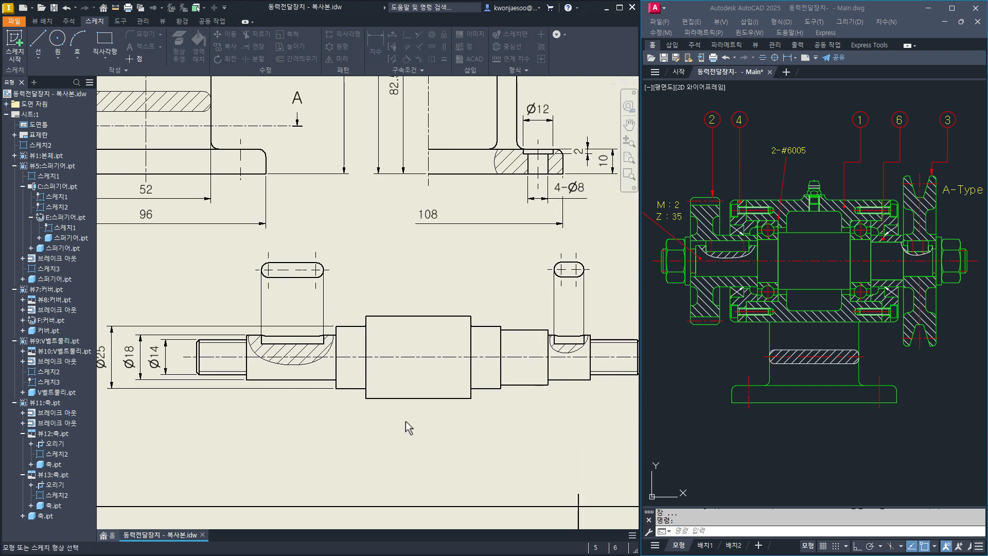
left_click(414, 316)
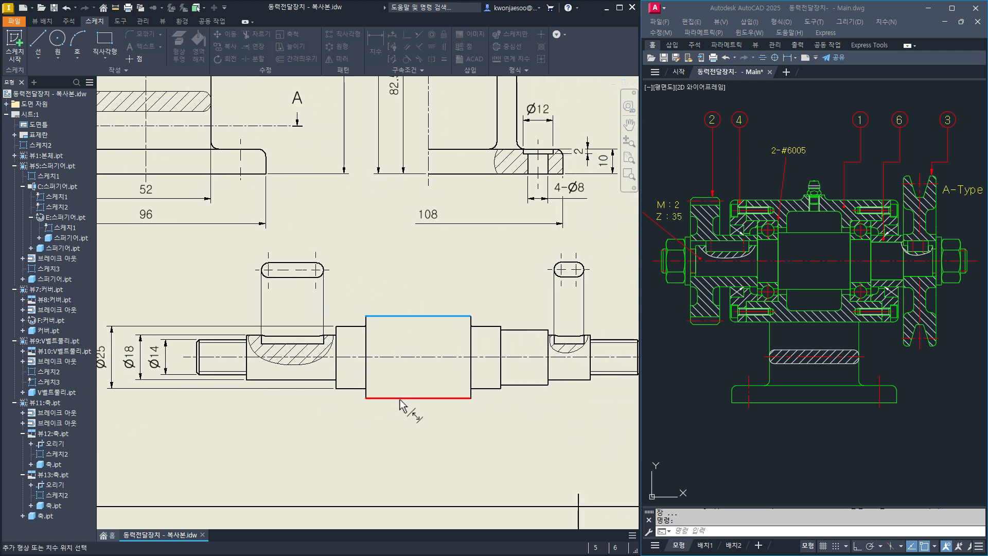
left_click(406, 398)
left_click(402, 370)
key("Escape")
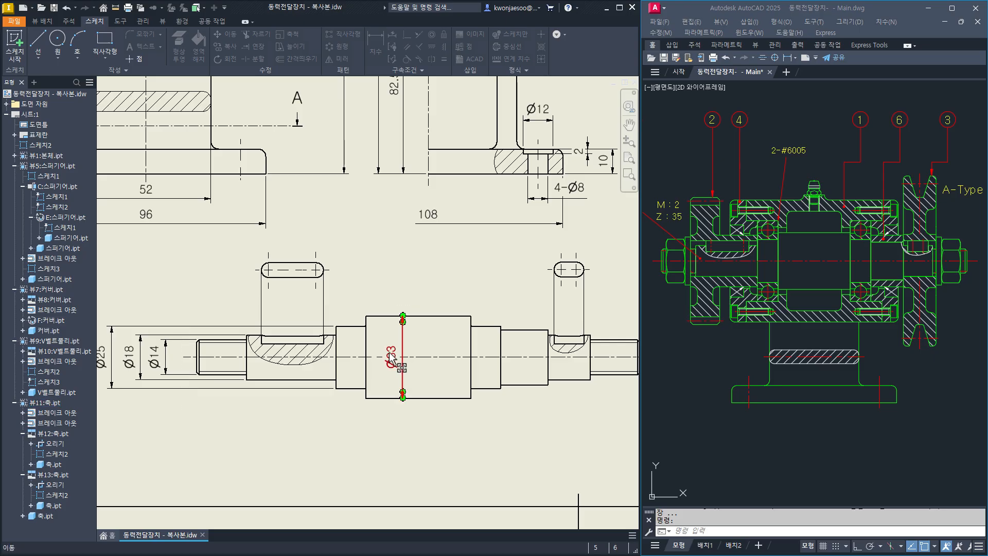
left_click_drag(391, 355, 396, 340)
Dimension the outer diameter of the shaft's right threaded end, placing it right of the shaft.
middle_click_drag(523, 412, 357, 408)
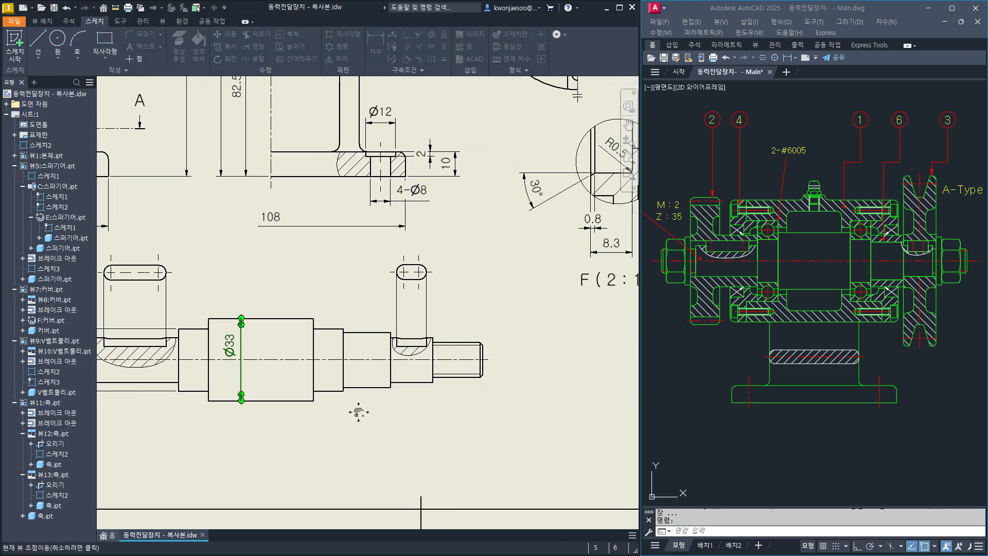
left_click(458, 343)
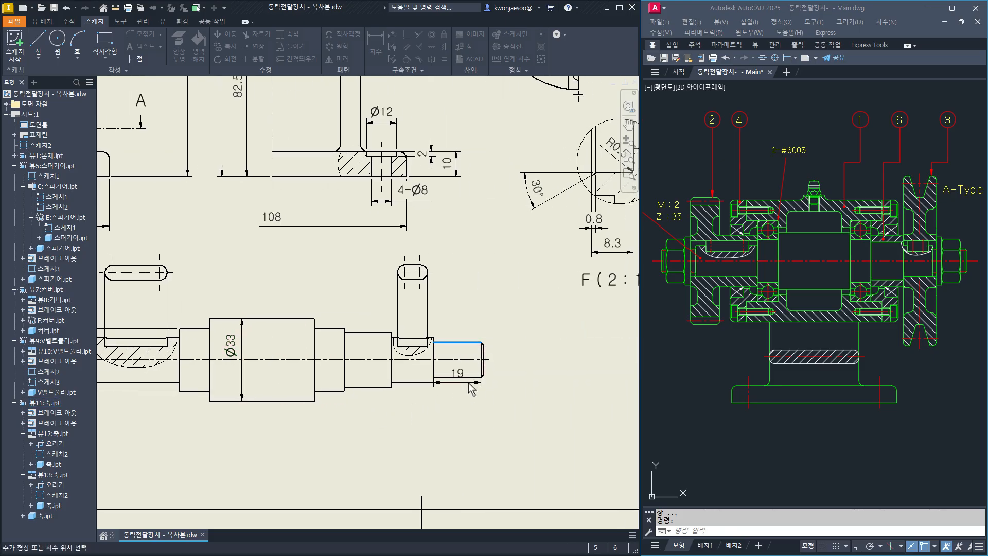
left_click(470, 378)
left_click(527, 363)
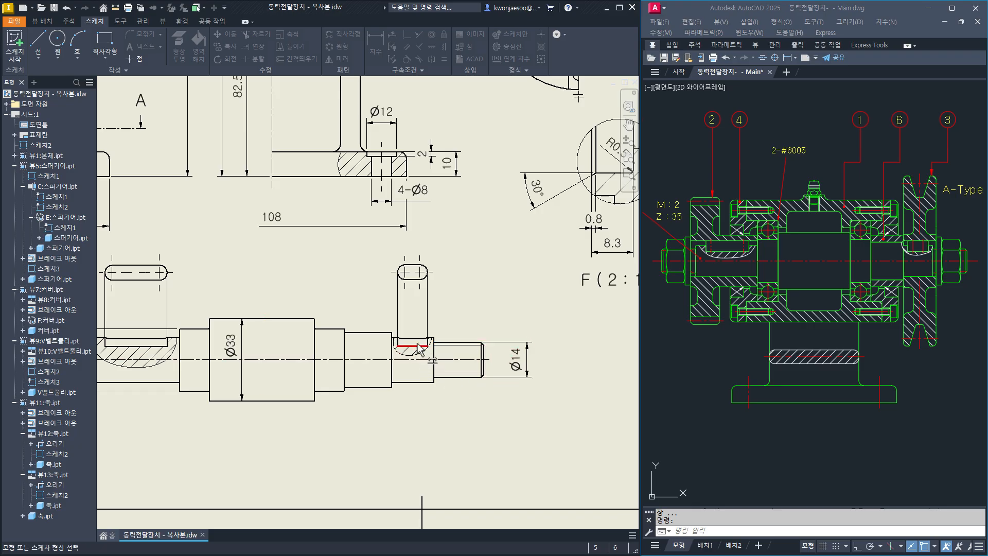
Dimension the diameter of the shaft's right keyway section, placing it outside the right thread diameter dimension.
scroll(422, 340, "up", 8)
left_click(484, 318)
scroll(484, 319, "down", 5)
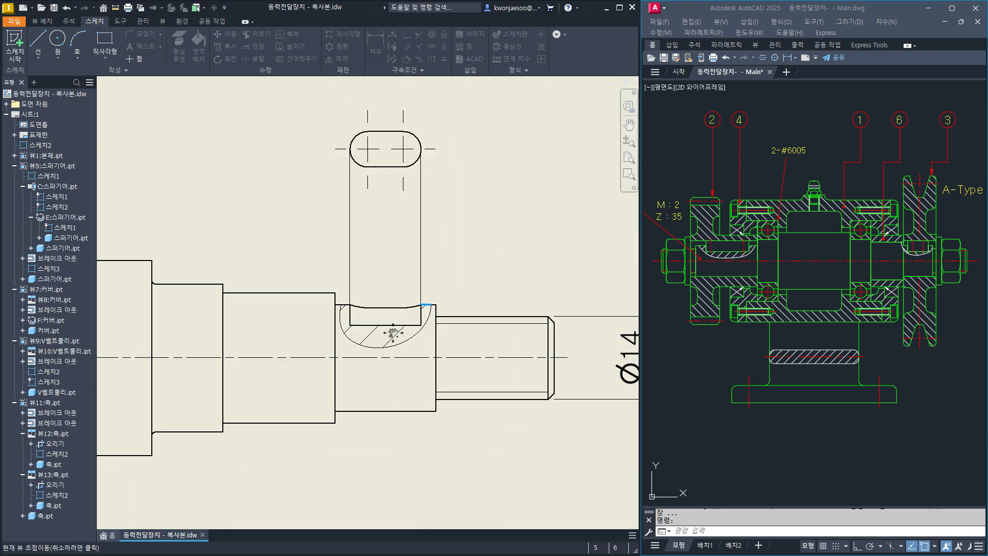
left_click(397, 377)
scroll(396, 386, "down", 3)
middle_click_drag(397, 387, 453, 402)
left_click(526, 380)
Dimension the diameter of the shaft section directly left of the right keyway section, placing it outside the existing right-hand diameter dimensions.
left_click(370, 309)
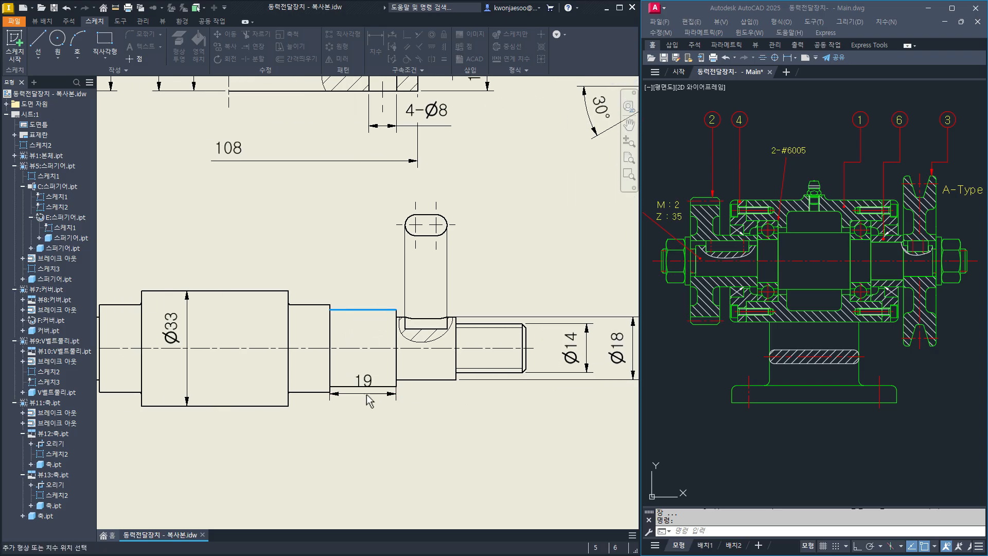
left_click(380, 386)
scroll(381, 387, "down", 3)
left_click(451, 366)
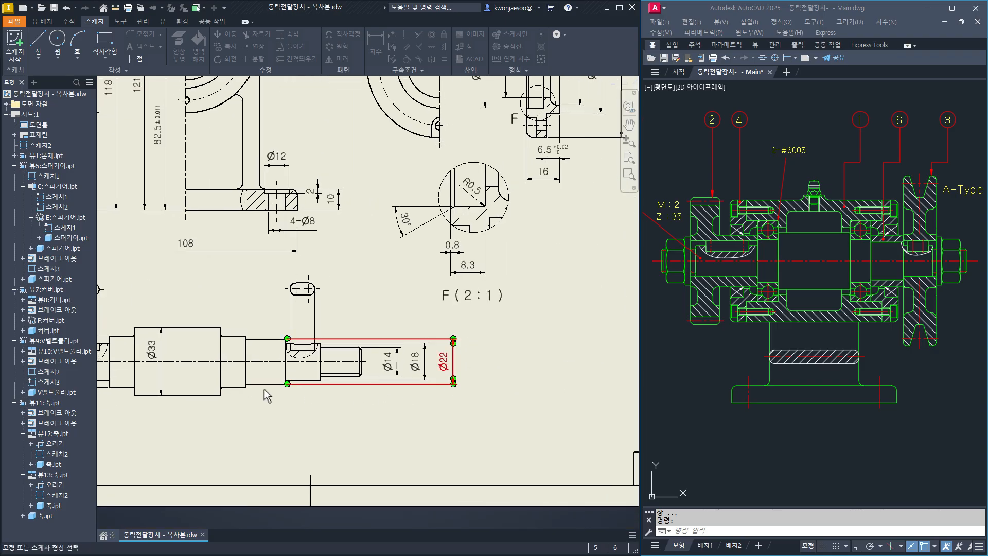
Dimension the diameter of the shaft step directly right of the large middle section, placing it outermost at right.
scroll(264, 389, "up", 3)
left_click(215, 292)
left_click(220, 389)
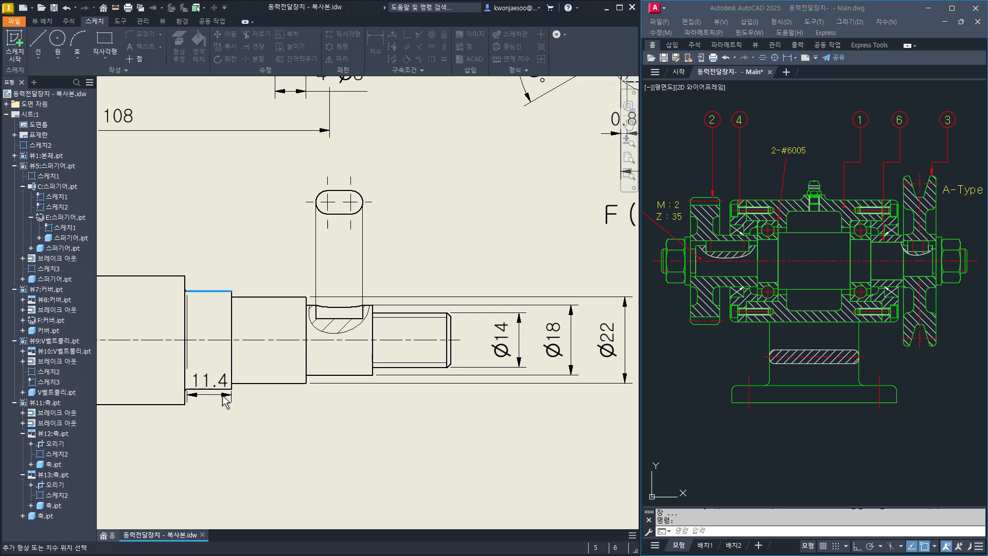
scroll(220, 394, "down", 3)
left_click(480, 396)
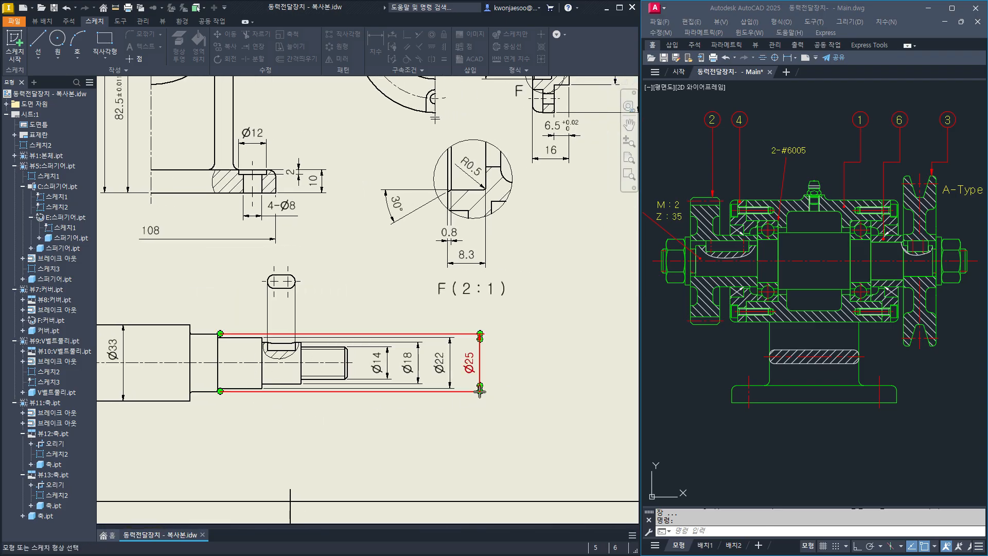
Dimension the length of the shaft's left threaded end, placing it below the shaft.
middle_click_drag(288, 421, 465, 418)
scroll(464, 418, "down", 3)
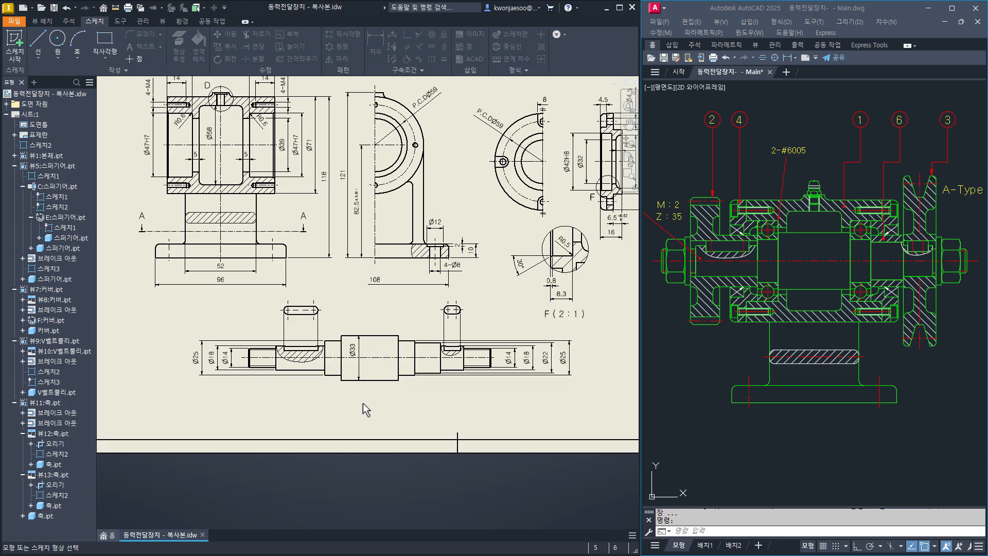
scroll(264, 384, "up", 5)
middle_click_drag(250, 381, 251, 375)
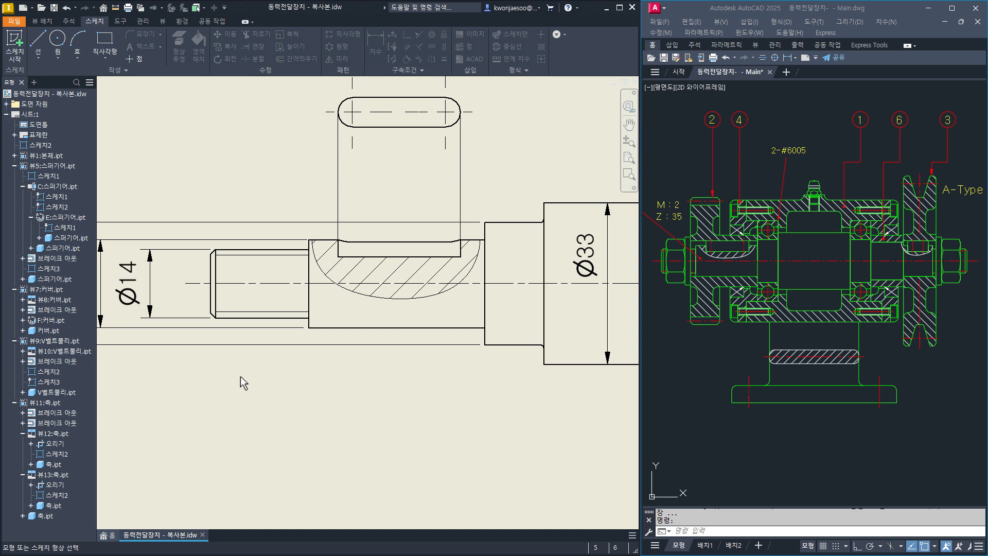
left_click(212, 303)
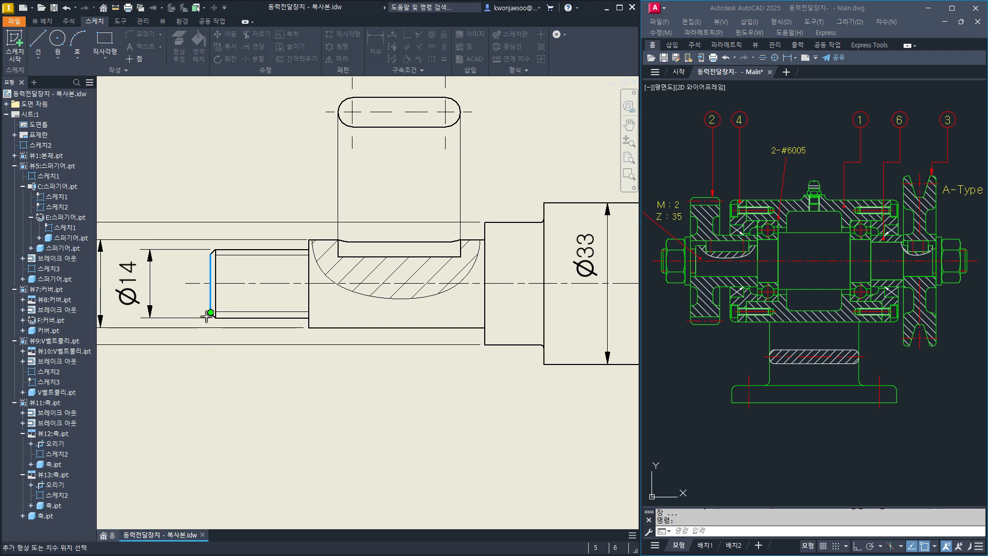
left_click(309, 312)
left_click(265, 420)
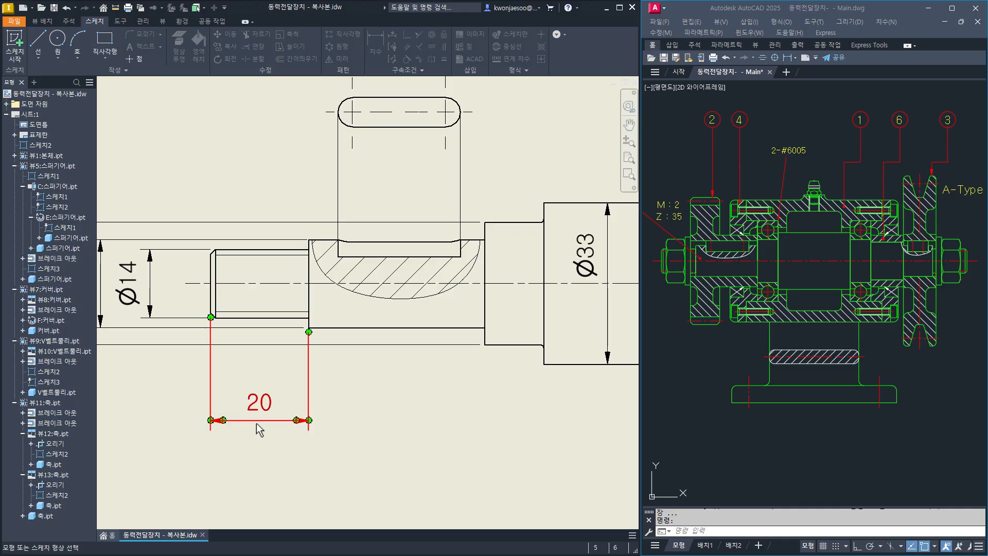
Dimension the length of the step directly left of the large middle section, level with the left thread length dimension.
middle_click_drag(315, 418, 307, 402)
left_click(476, 304)
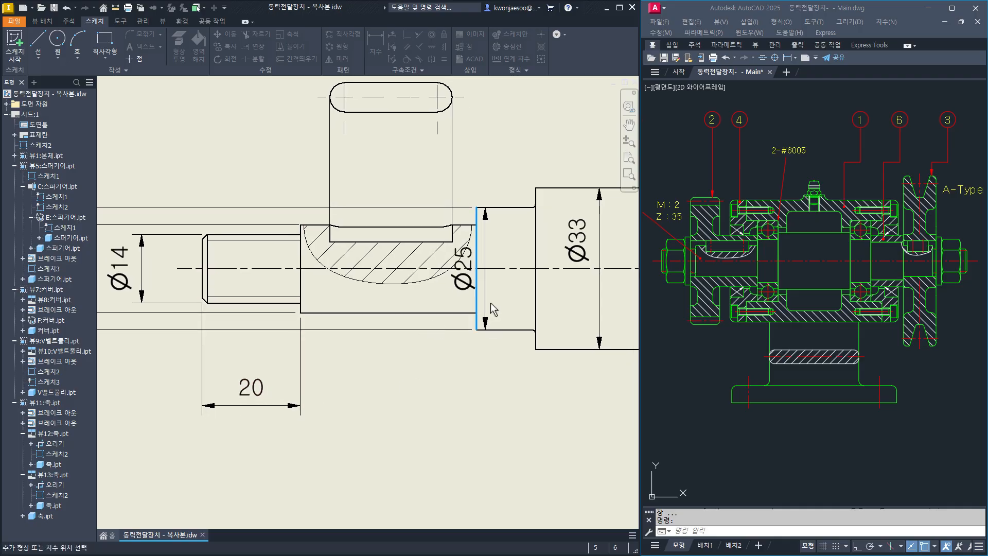
left_click(535, 319)
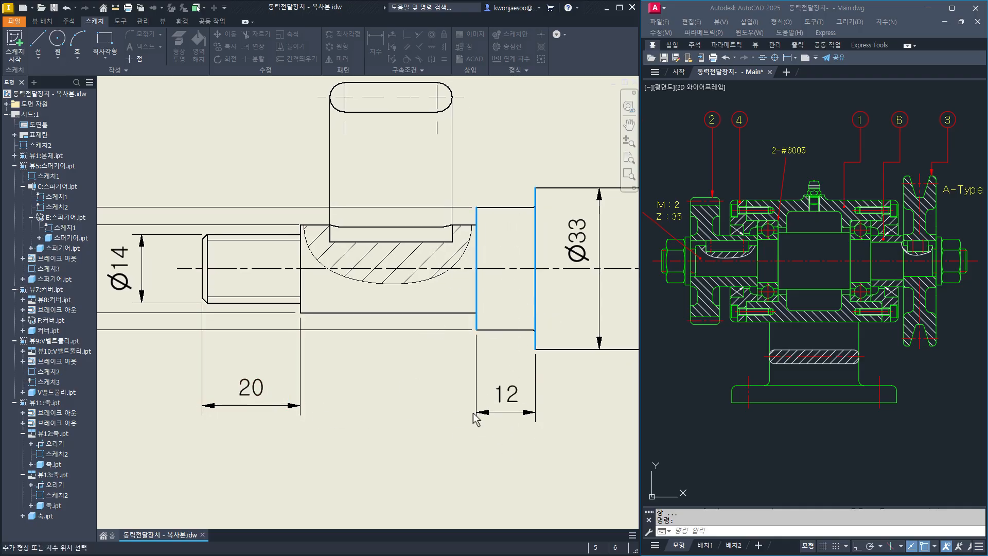
left_click(504, 409)
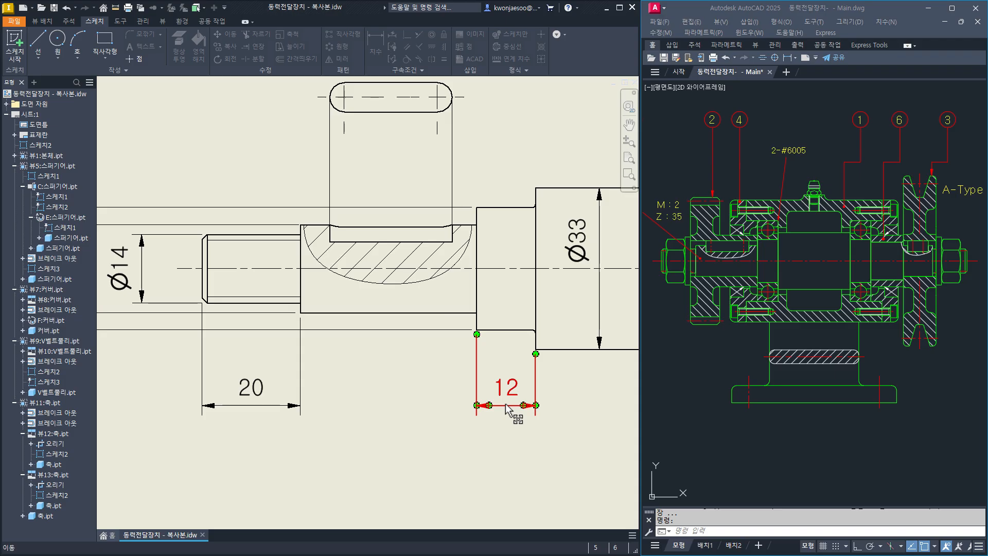
scroll(510, 412, "down", 2)
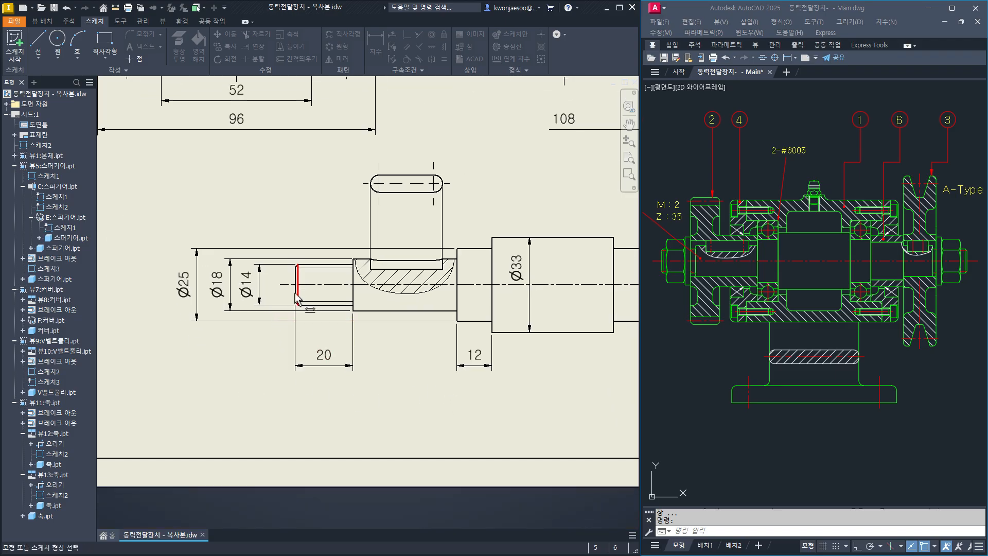
Dimension the distance from the shaft's left end to the large middle section's left shoulder, placing it below the shorter length dimensions.
scroll(292, 295, "up", 3)
left_click(296, 291)
scroll(237, 306, "down", 3)
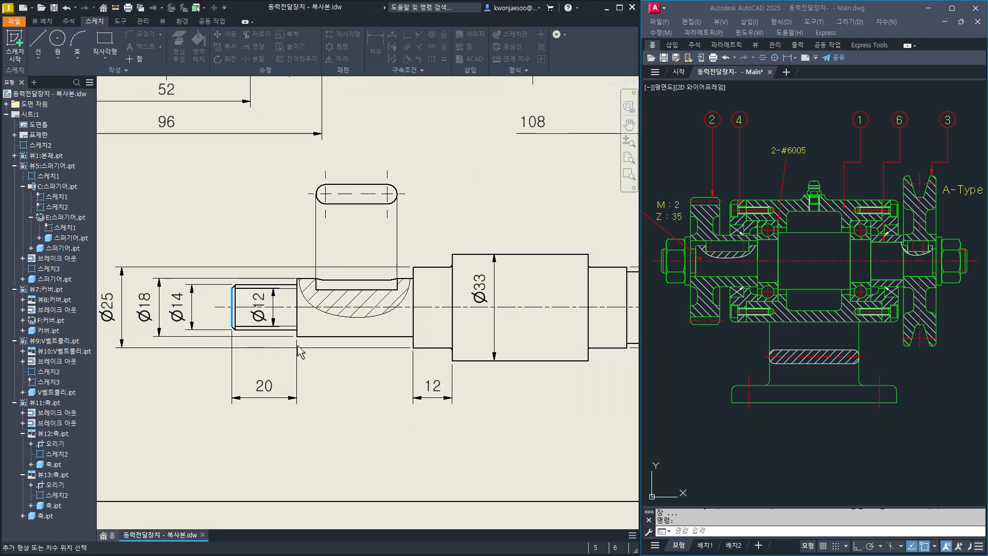
left_click(452, 330)
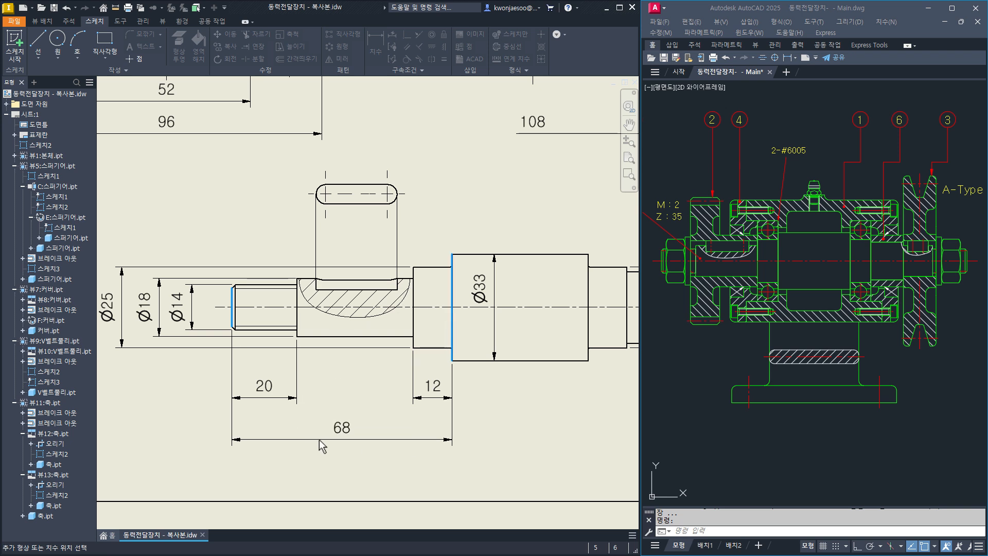
left_click(320, 437)
Dimension the length of the step directly right of the large middle section, placing it below the shaft.
middle_click_drag(517, 435, 311, 427)
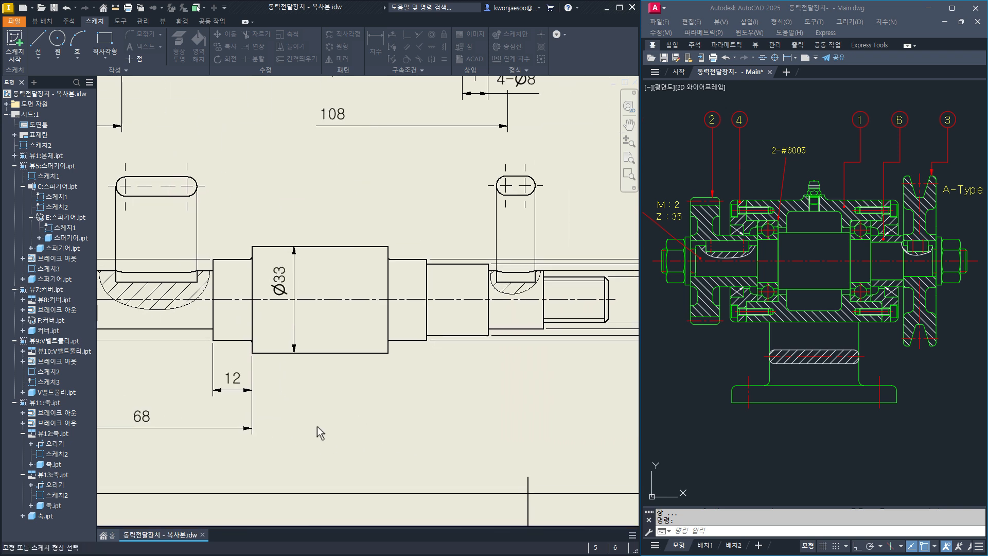
middle_click_drag(428, 419, 388, 419)
left_click(350, 332)
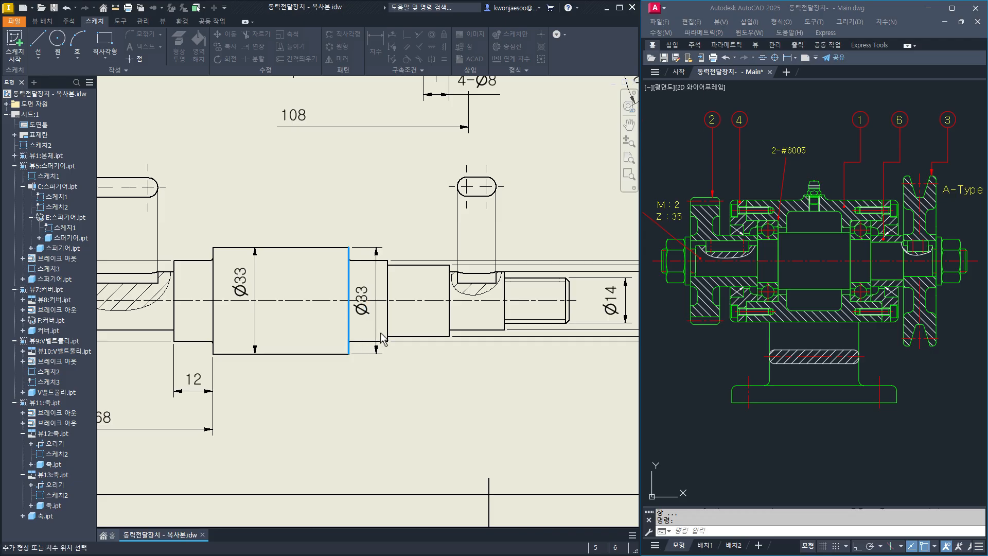
left_click(388, 335)
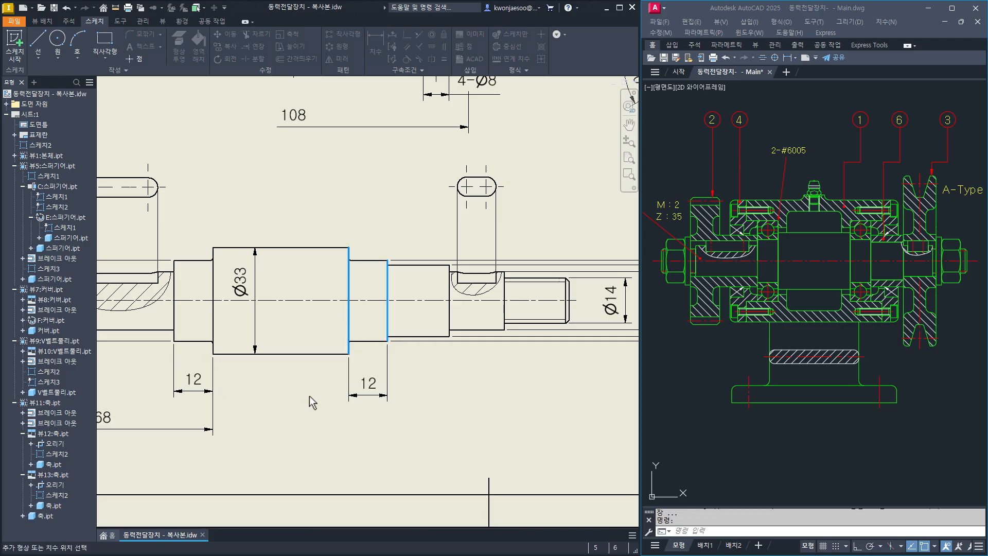
left_click(311, 391)
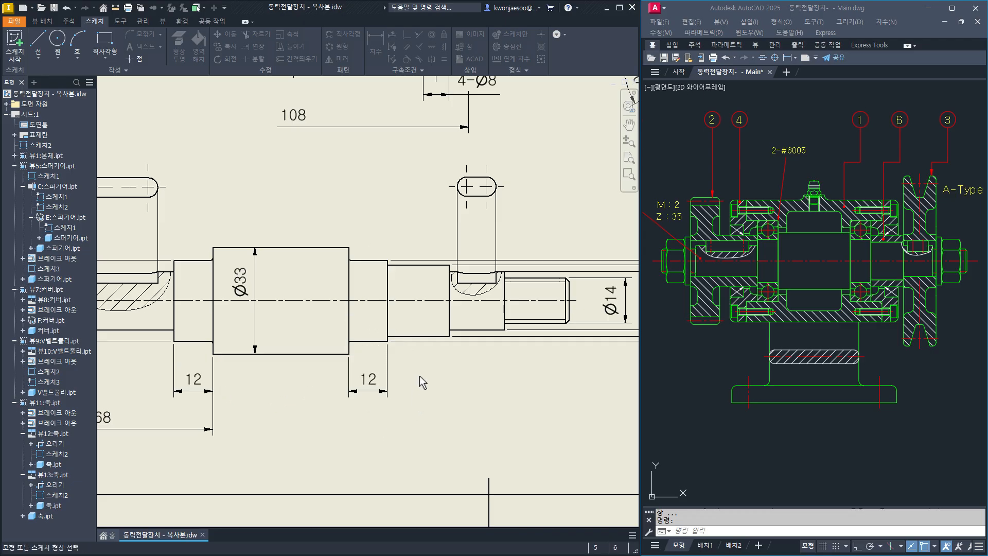
Dimension the lengths of the section directly left of the right keyway section and of the right threaded end, below the shaft.
left_click(388, 326)
left_click(448, 327)
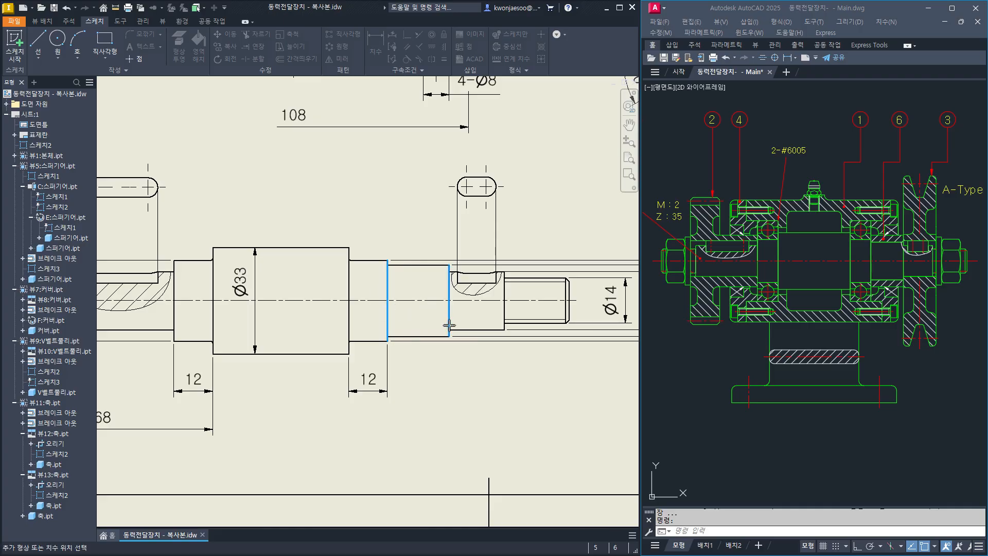
left_click(422, 394)
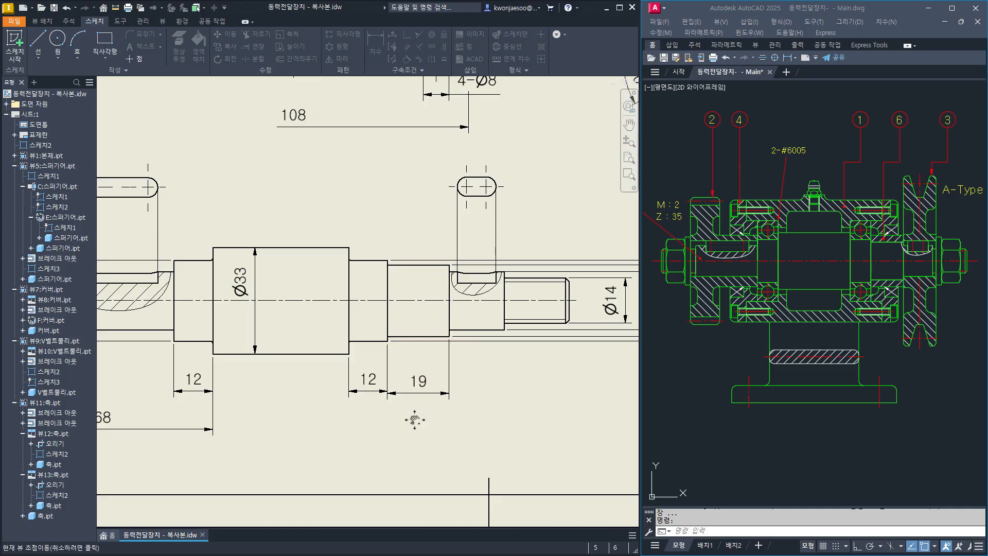
left_click(504, 295)
left_click(572, 298)
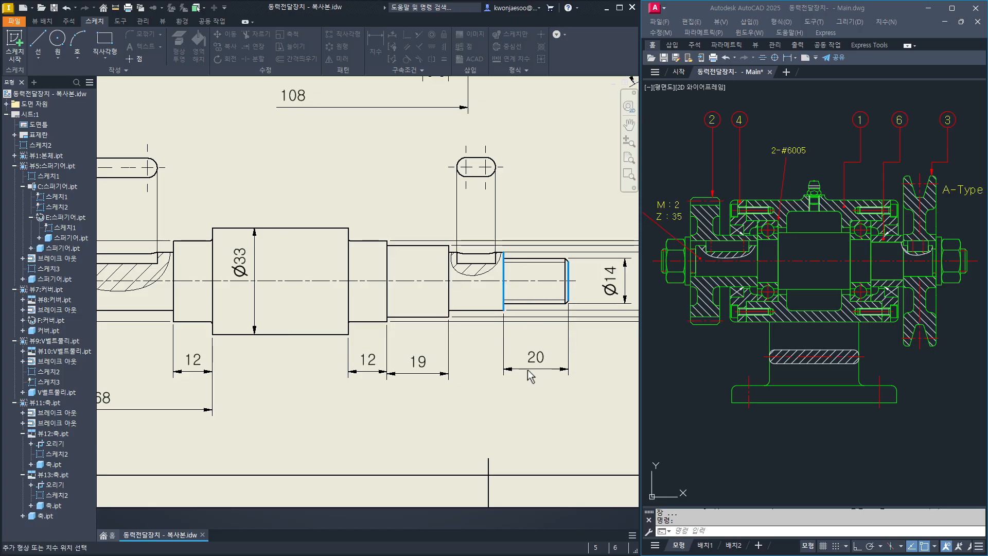
left_click(531, 381)
Dimension the distance from the large middle section's right shoulder to the shaft's right end, placing it below the shorter length dimensions.
middle_click_drag(362, 421, 405, 407)
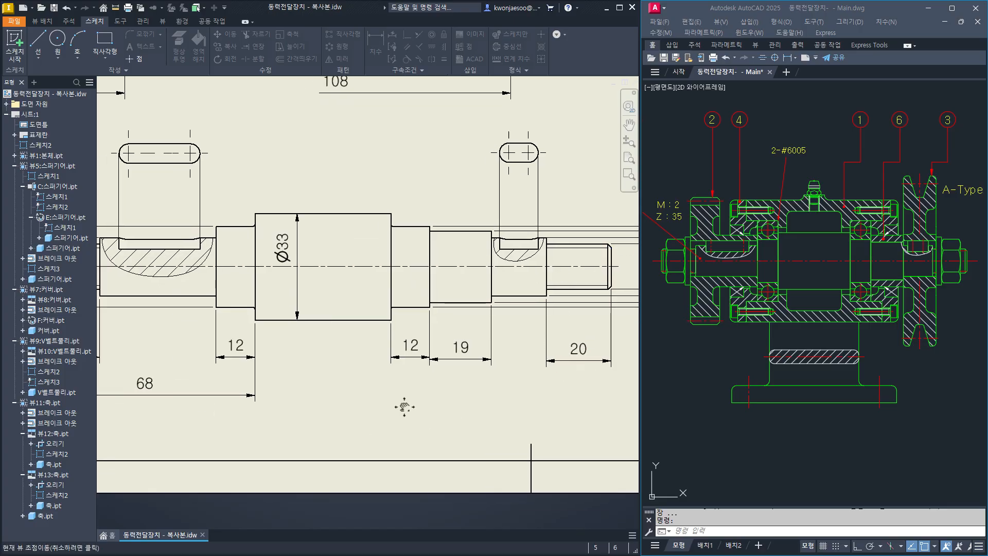
left_click(390, 289)
middle_click_drag(522, 300, 437, 309)
left_click(526, 287)
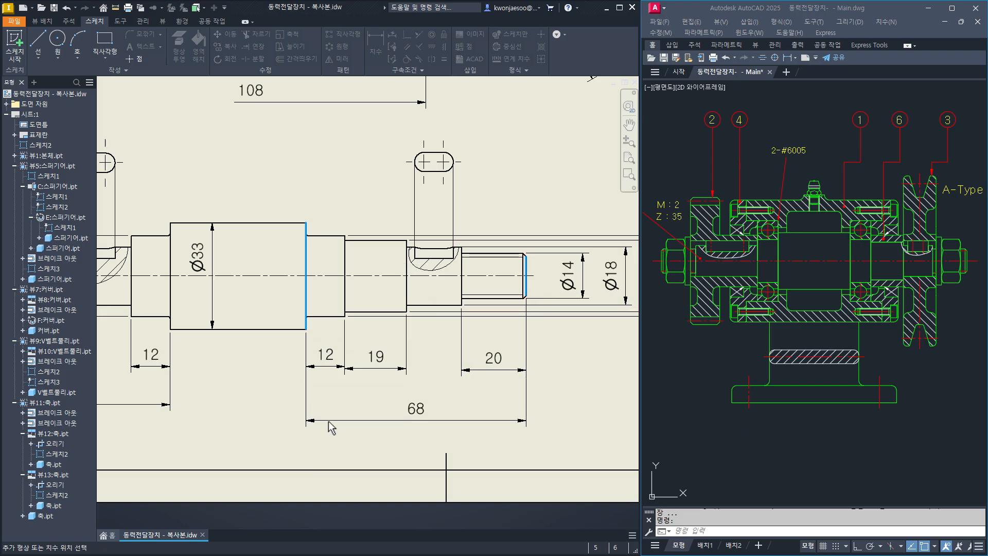
left_click(362, 406)
Dimension the length of the shaft's large middle section, placing it above the shaft.
middle_click_drag(273, 424, 377, 426)
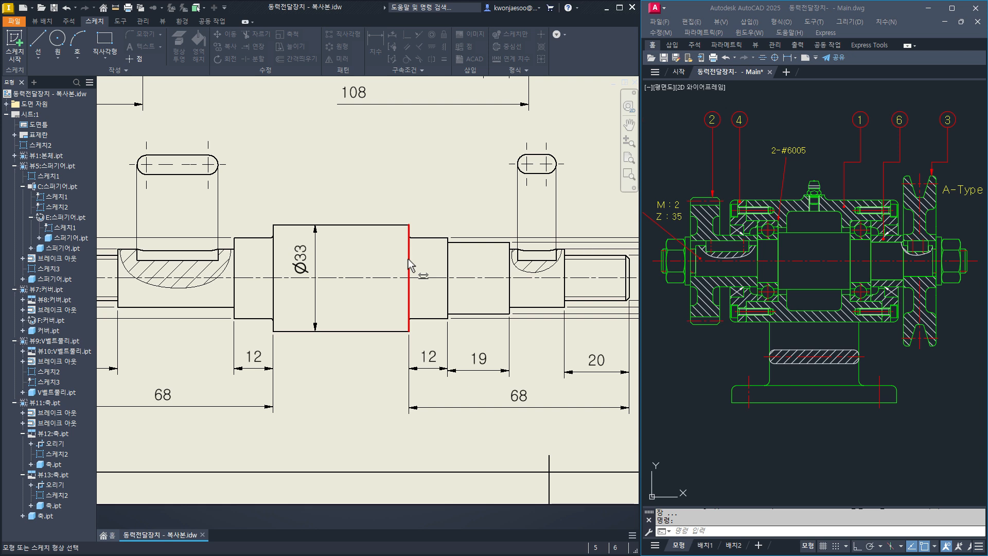
left_click(273, 266)
left_click(409, 262)
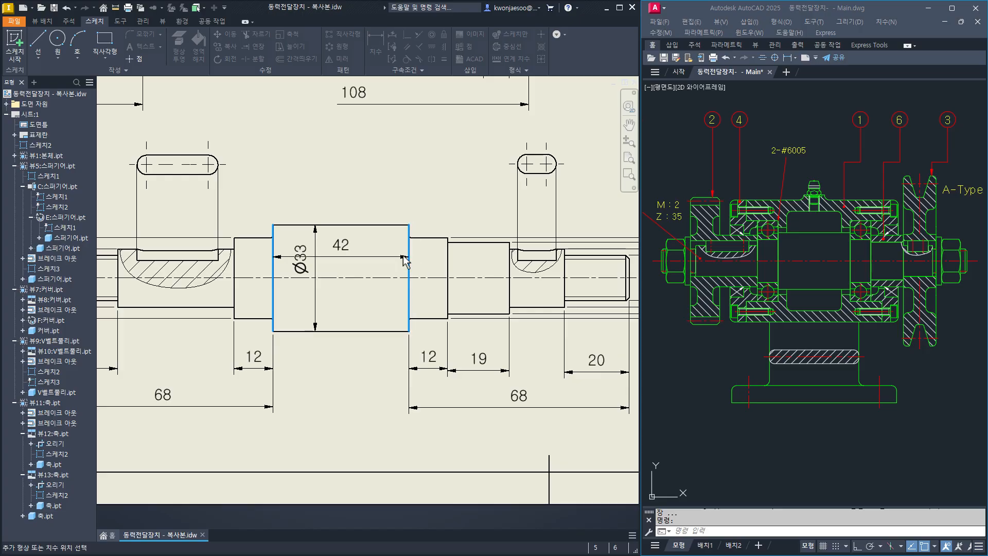
left_click(340, 198)
Dimension the shaft's overall length from end to end, placing it below all other length dimensions.
scroll(311, 401, "down", 3)
middle_click_drag(311, 401, 326, 342)
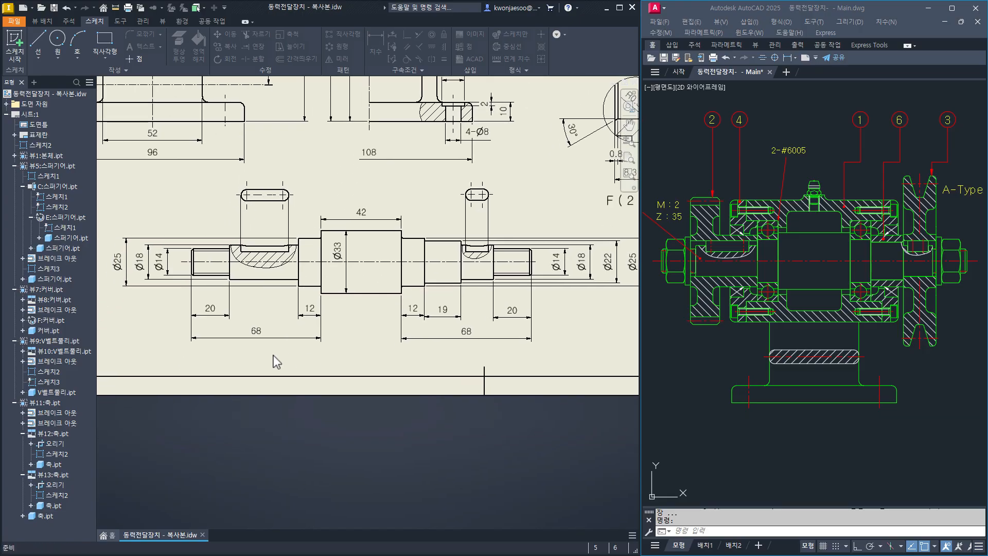
scroll(185, 267, "up", 3)
left_click(183, 266)
middle_click_drag(339, 293, 113, 296)
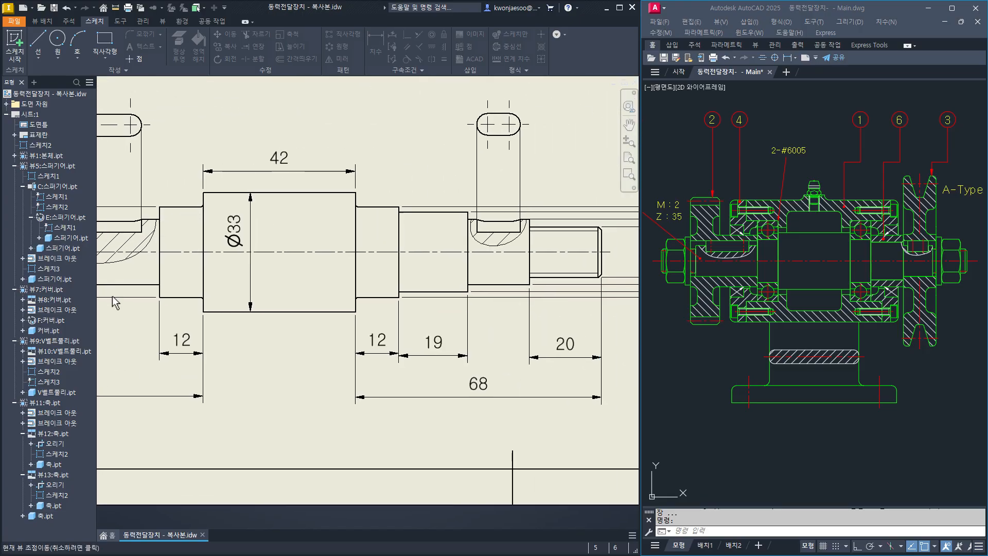
left_click(602, 265)
scroll(315, 415, "down", 3)
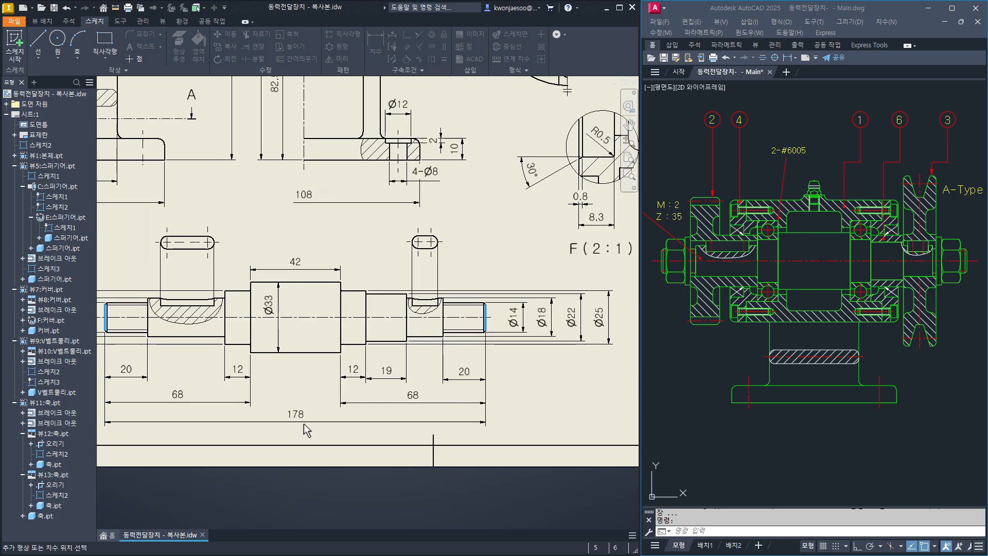
middle_click_drag(302, 427, 379, 373)
left_click(369, 371)
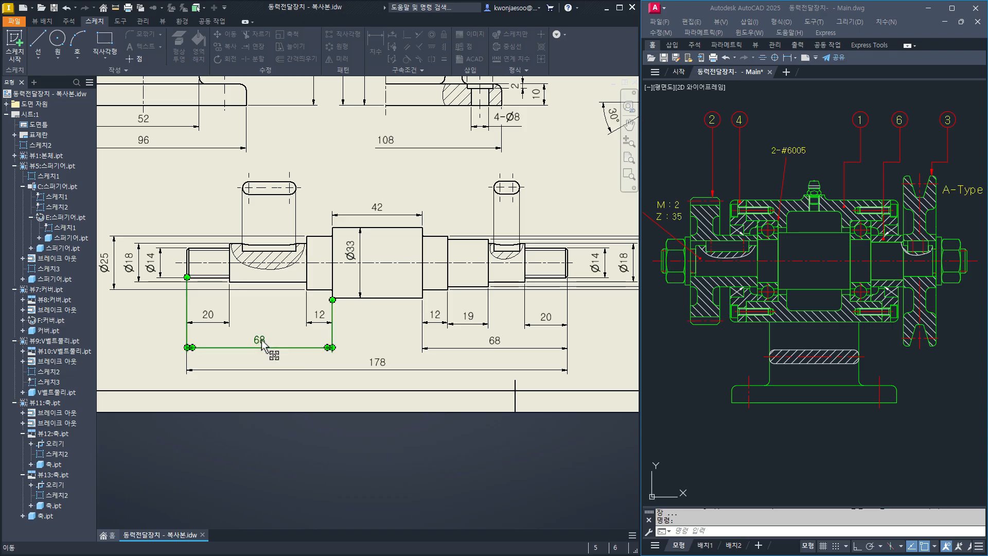
Change the length dimension from the left end to the large middle section into a reference dimension using the 참조 tolerance method.
double_click(261, 343)
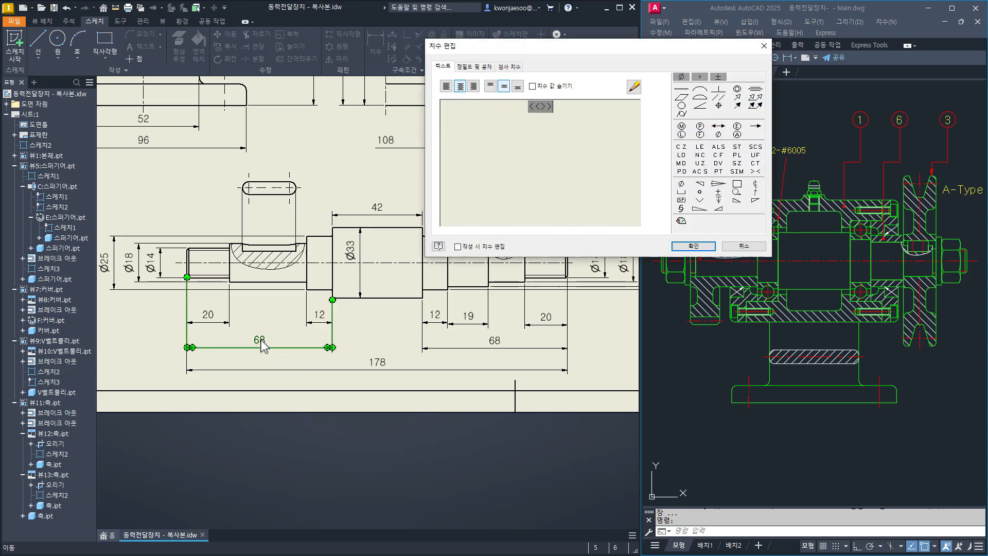
left_click(483, 68)
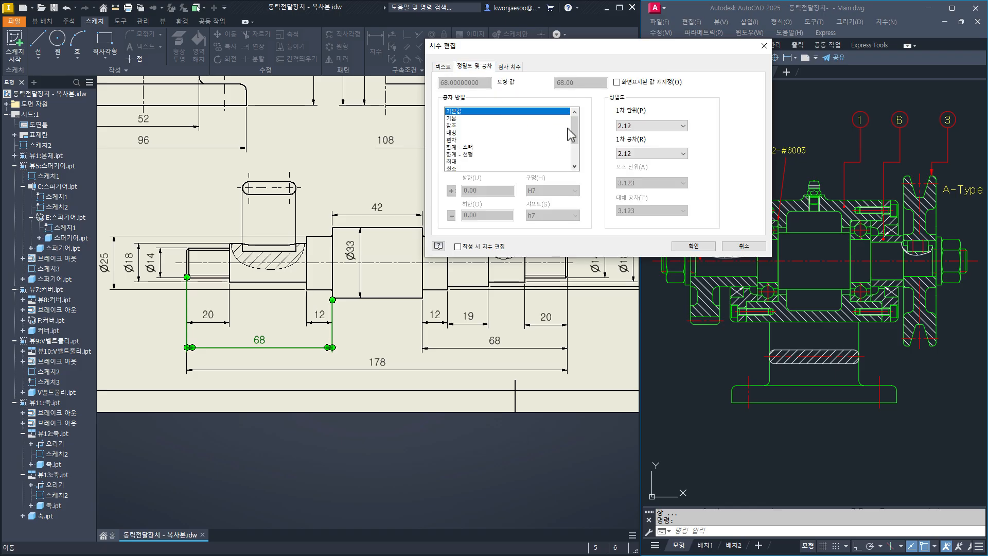
left_click(452, 128)
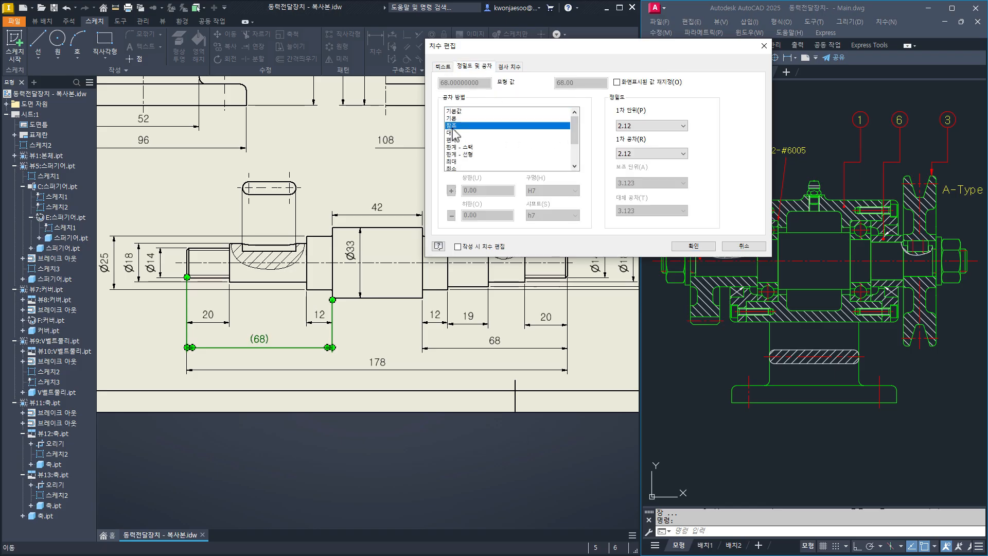
left_click(693, 246)
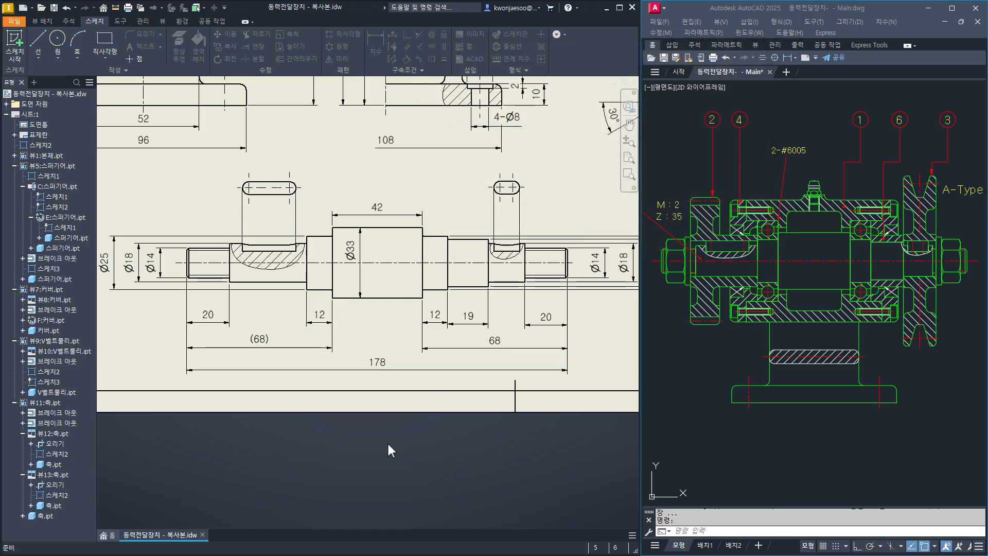
Arrange all length dimensions below the shaft at even spacing, using the large middle section's lower edge as the reference outline.
left_click_drag(604, 376, 177, 311)
right_click(166, 326)
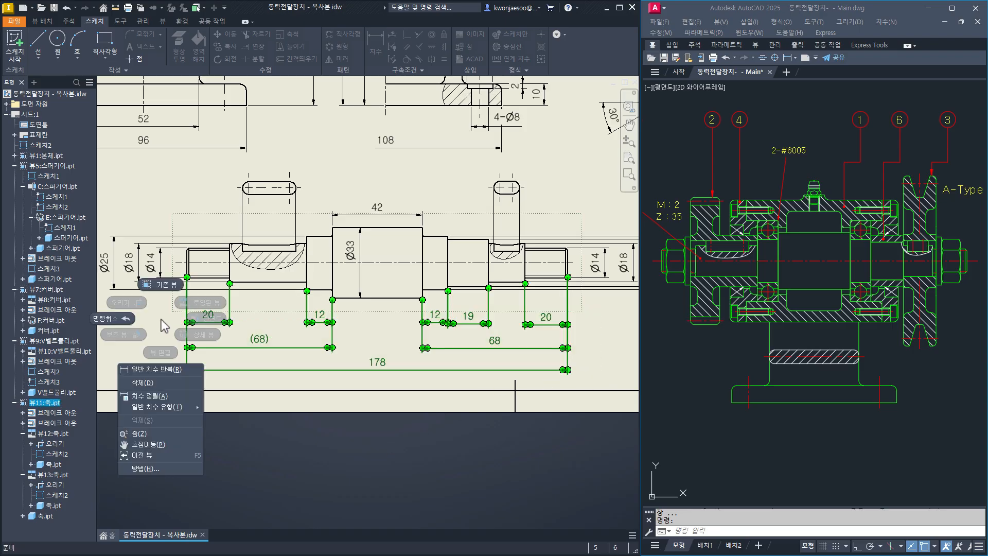
left_click(160, 398)
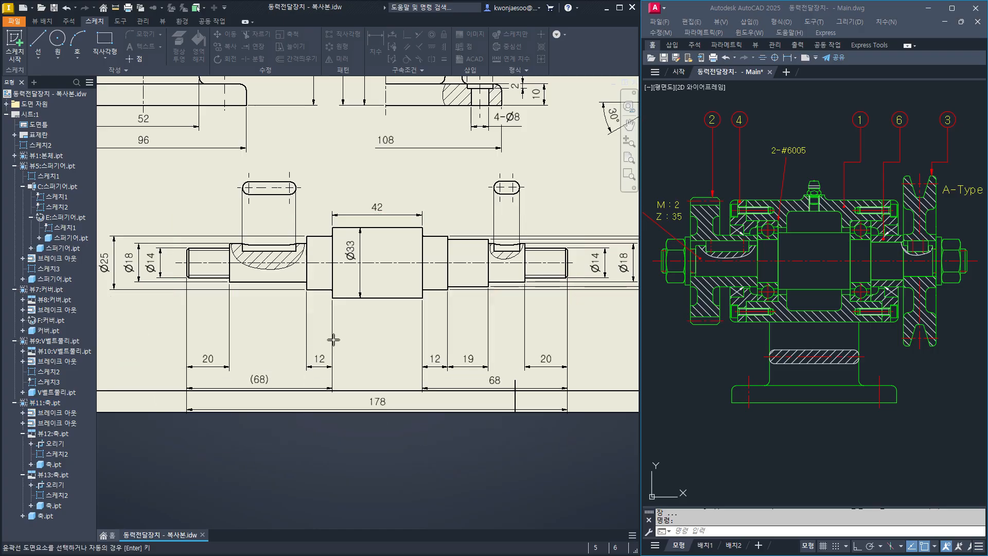
left_click(389, 298)
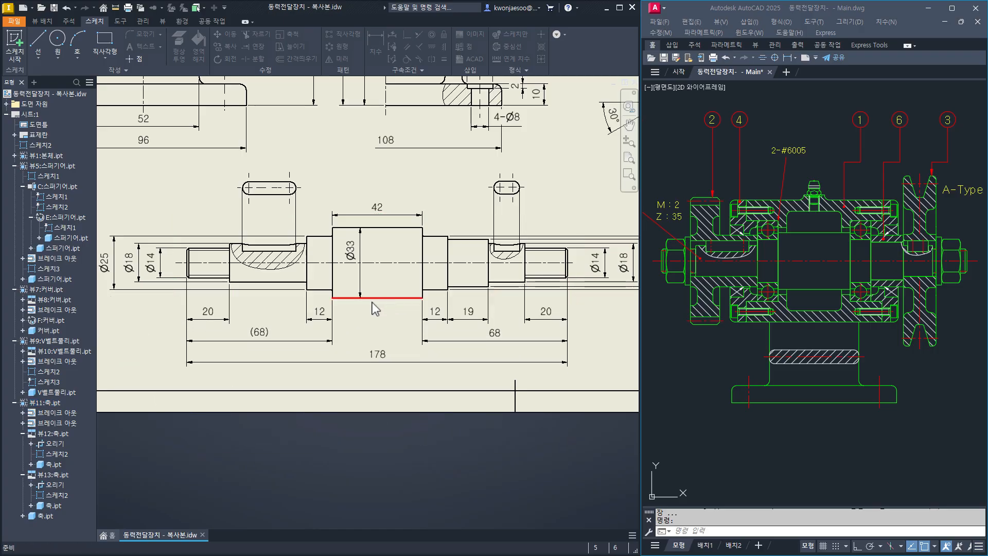
Arrange the diameter dimensions beside the shaft's left end at even spacing, using the left end edge as the reference outline.
middle_click_drag(201, 284, 307, 301)
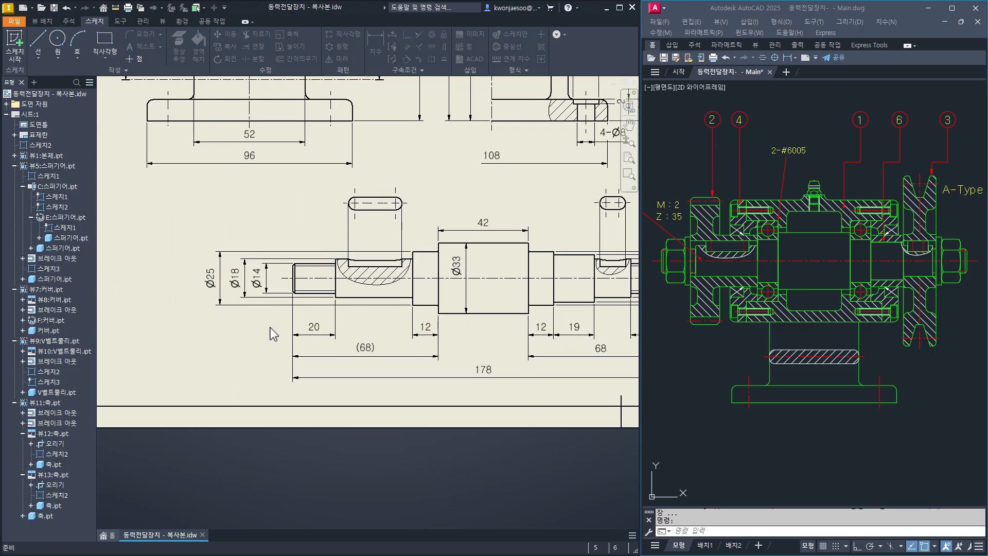
left_click_drag(273, 335, 178, 259)
right_click(242, 217)
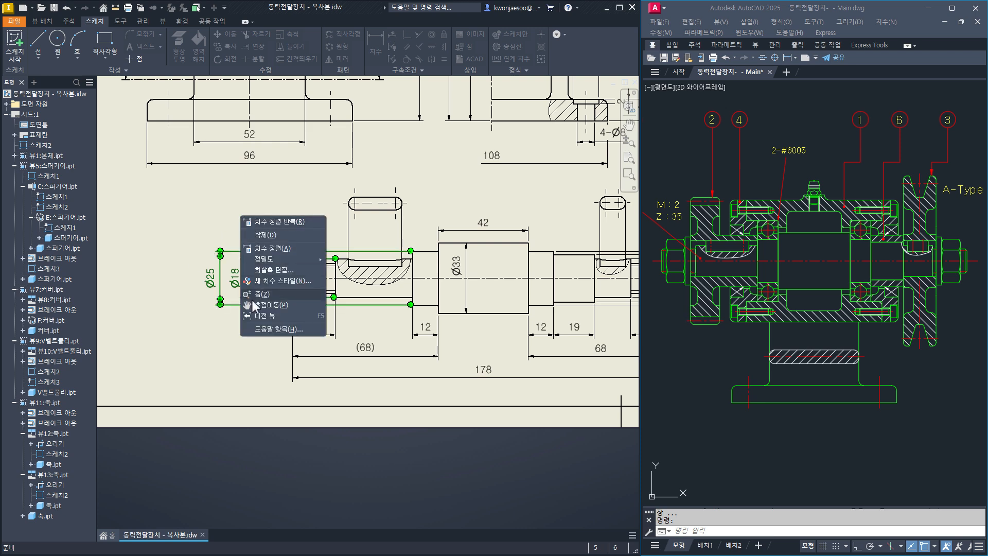
left_click(284, 250)
scroll(288, 278, "up", 6)
left_click(304, 279)
scroll(335, 372, "down", 5)
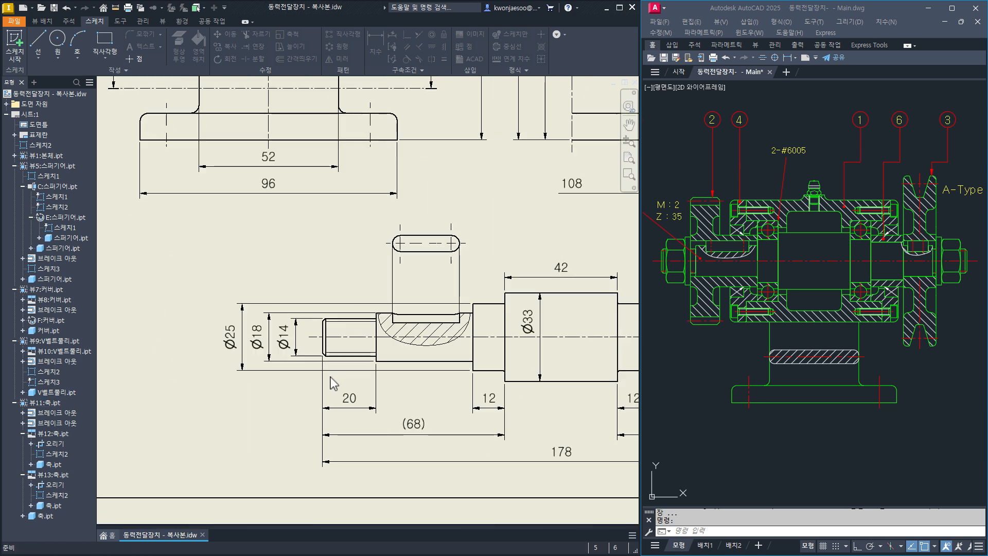
Arrange the four diameter dimensions beside the shaft's right end at even spacing, using the right end edge as the reference outline.
mouse_move(539, 395)
middle_mouse_down()
mouse_move(365, 380)
mouse_move(192, 381)
middle_mouse_up()
middle_click_drag(478, 380, 368, 381)
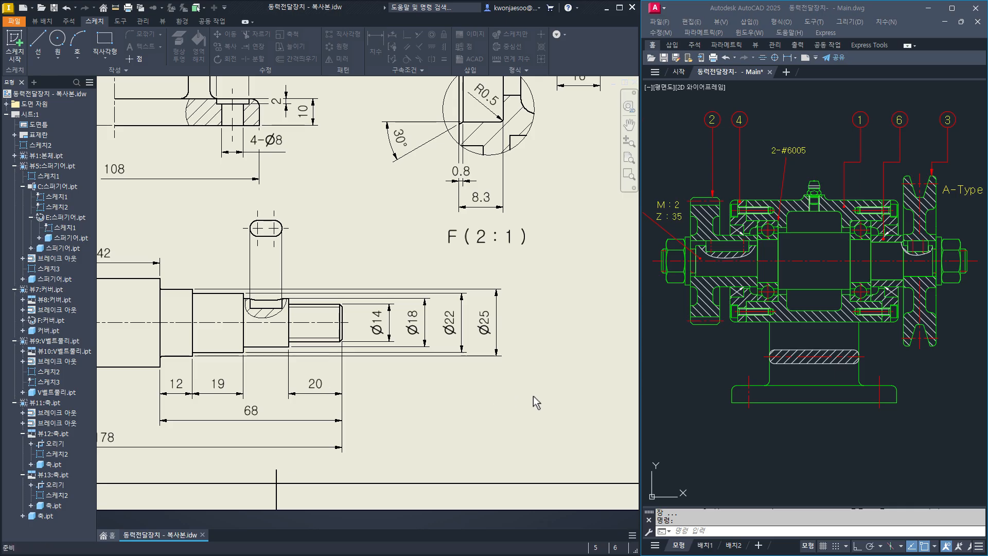
left_click_drag(534, 396, 376, 291)
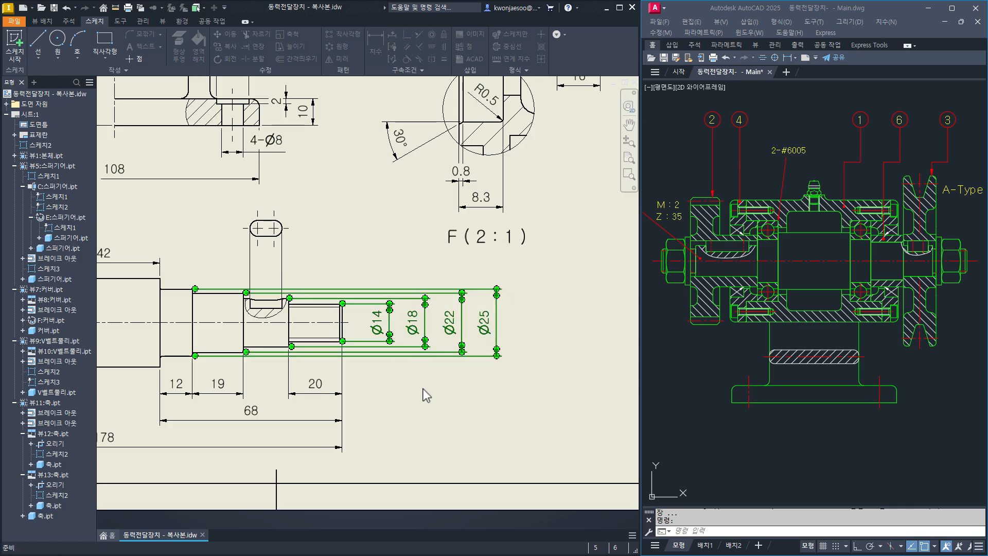
right_click(424, 389)
left_click(445, 420)
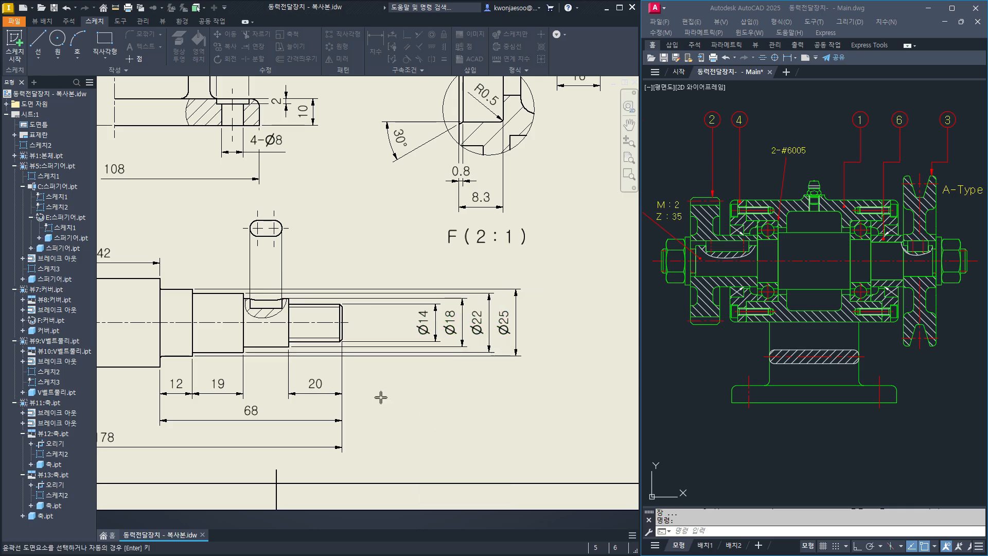
scroll(344, 337, "up", 5)
left_click(339, 327)
scroll(398, 435, "down", 5)
Dimension the left keyway's depth, placing it left of the keyway with its text moved above the arrows.
mouse_move(392, 443)
middle_mouse_down()
mouse_move(521, 358)
mouse_move(537, 363)
middle_mouse_up()
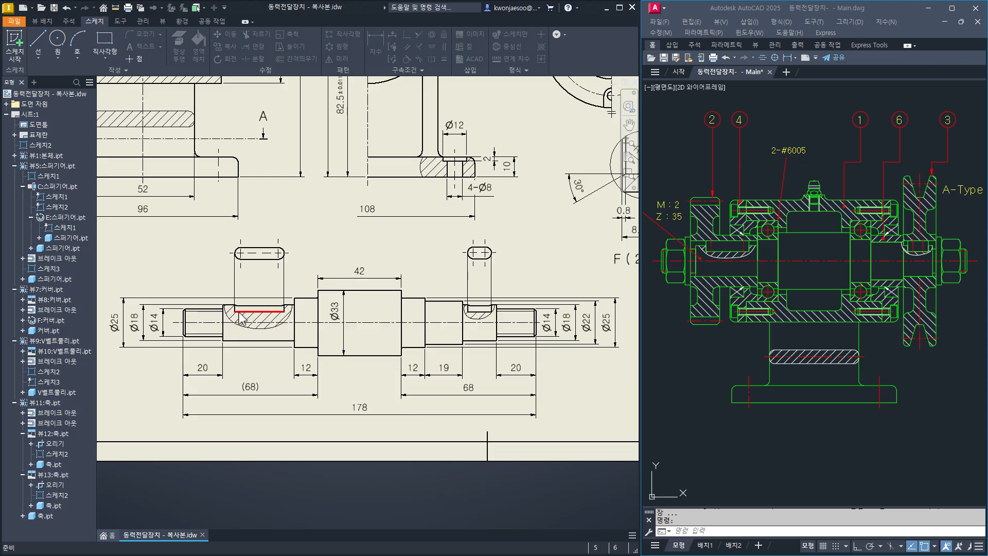
scroll(239, 312, "up", 5)
key("d")
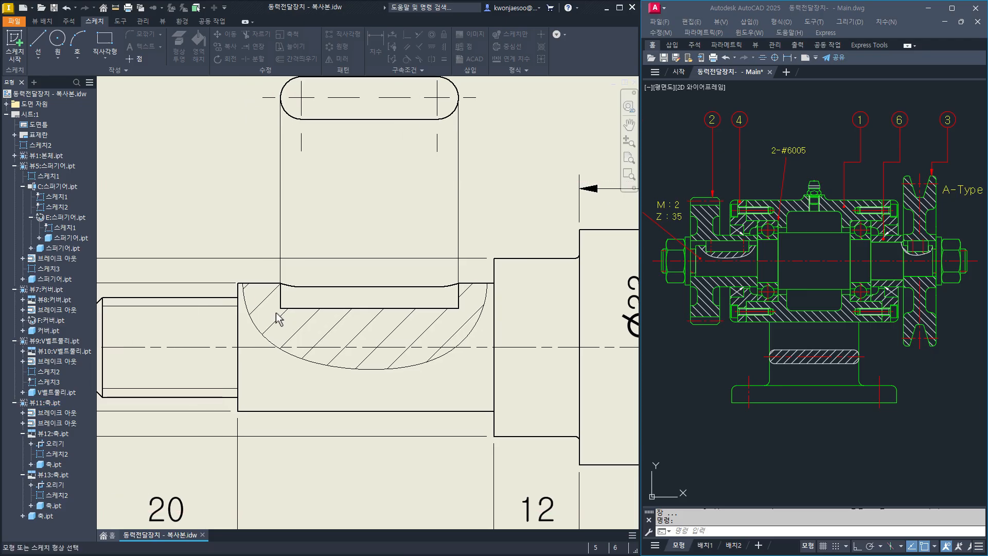
left_click(269, 284)
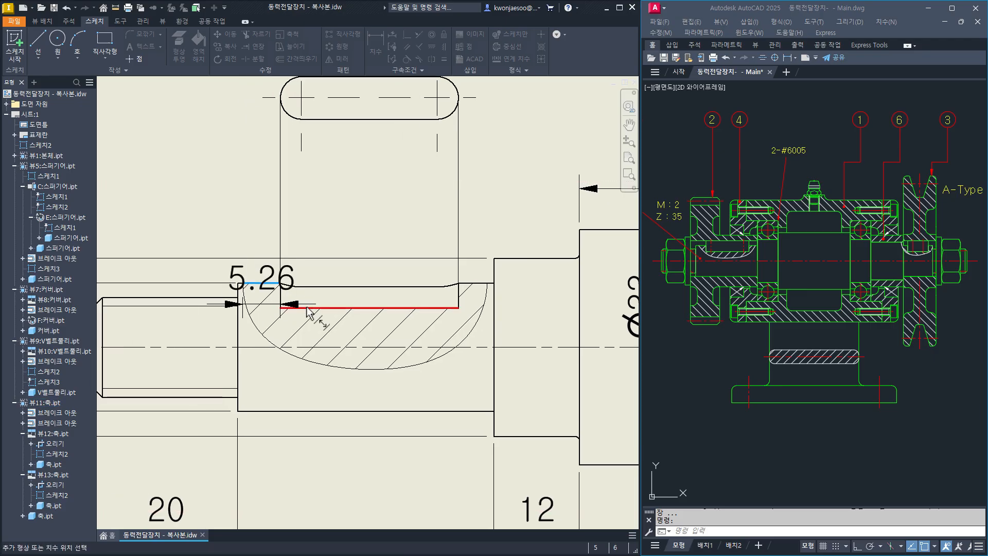
left_click(311, 307)
left_click(186, 314)
middle_click_drag(191, 311, 288, 314)
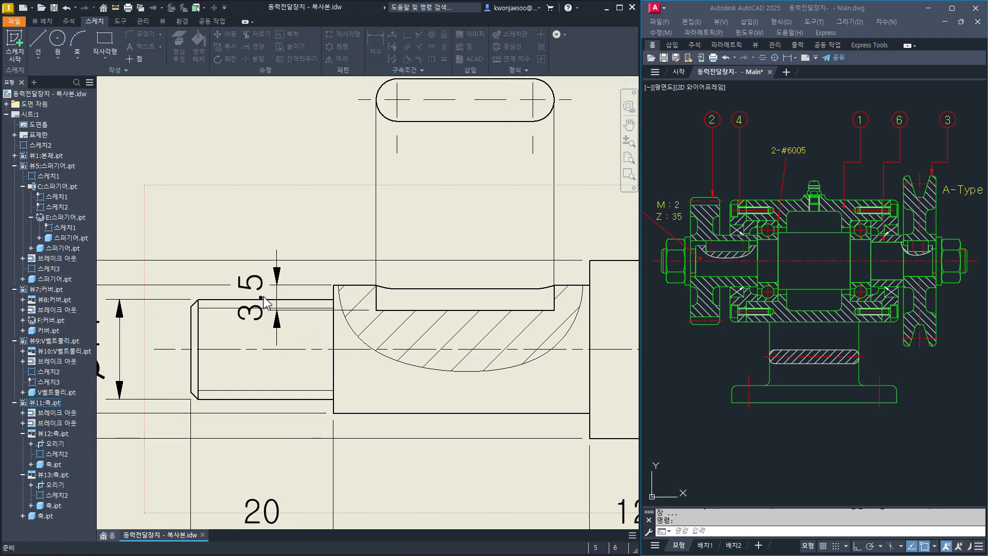
left_click_drag(264, 295, 270, 228)
scroll(277, 334, "down", 3)
middle_click_drag(277, 334, 240, 337)
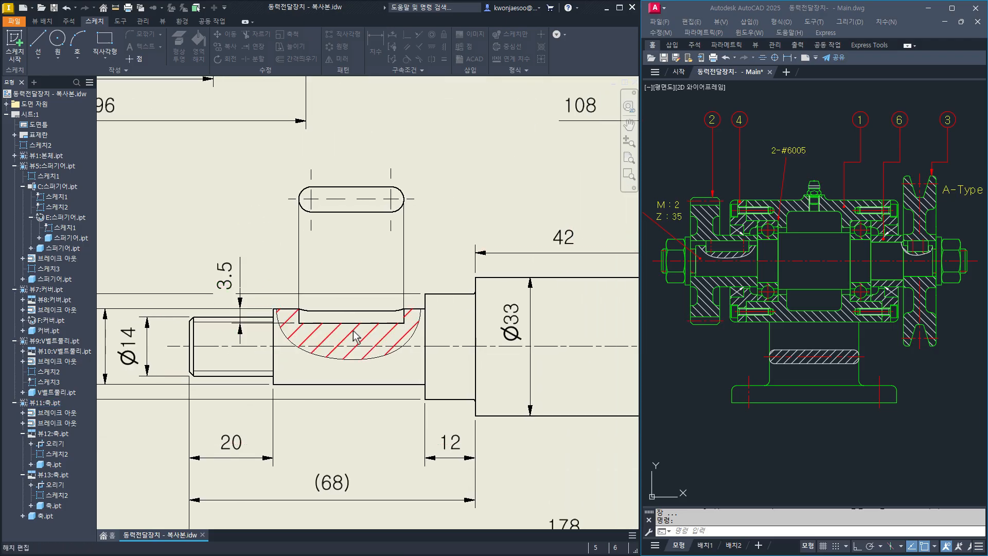
left_click(425, 309)
left_click(404, 316)
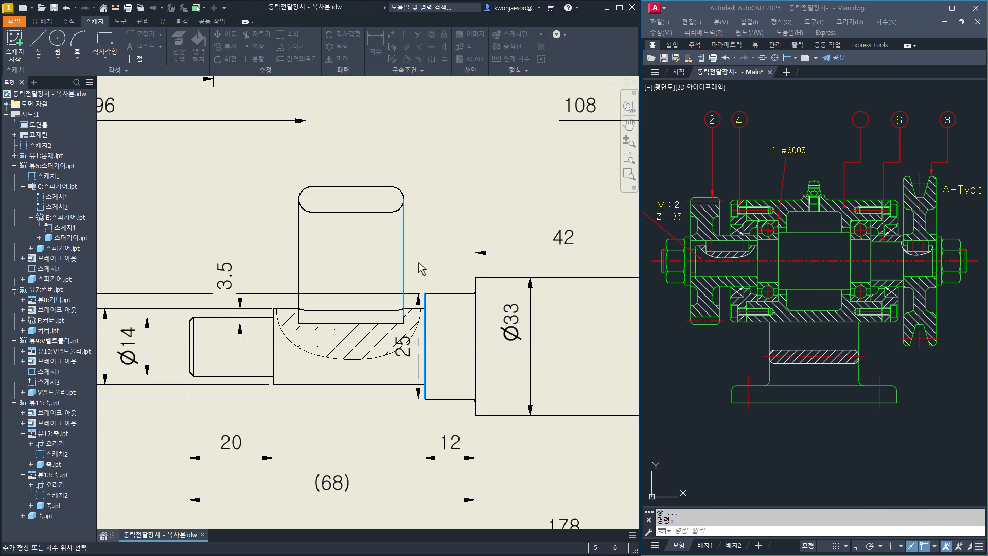
key("Escape")
Dimension the distance from the left keyway's right edge to the adjacent shoulder, placing it above the shaft.
scroll(391, 311, "up", 3)
left_click(417, 329)
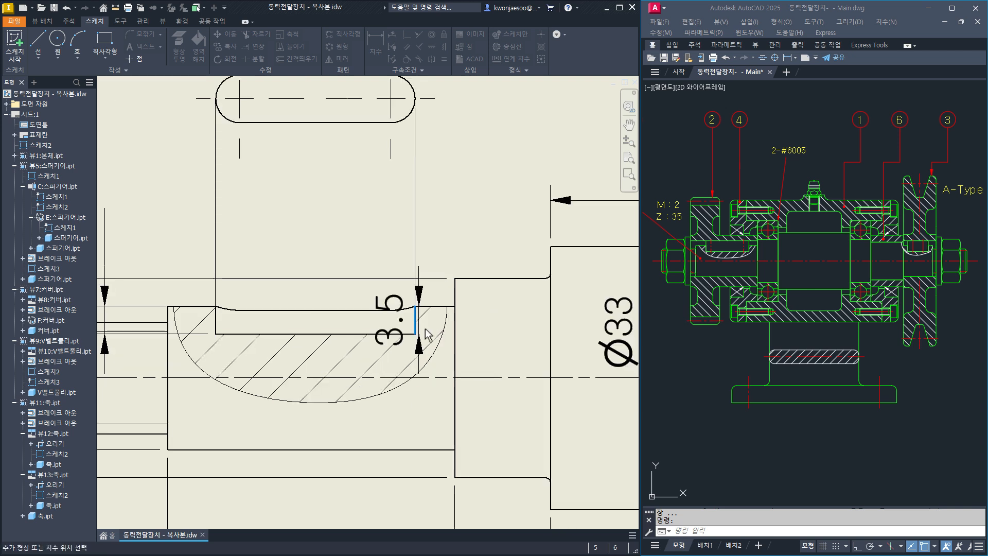
left_click(454, 336)
left_click(457, 221)
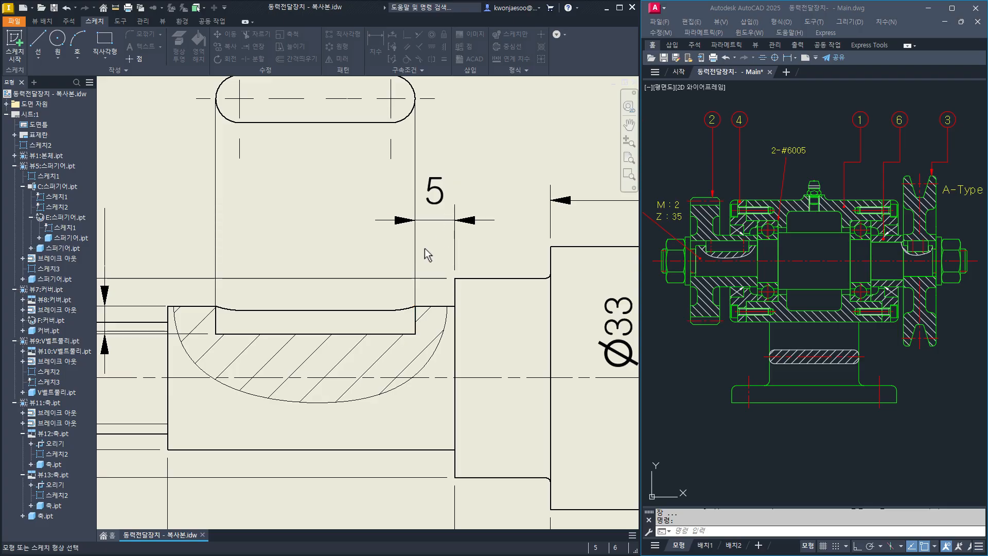
Dimension the left keyway's length, placing it above the shaft in line with the keyway-to-shoulder dimension.
left_click(417, 331)
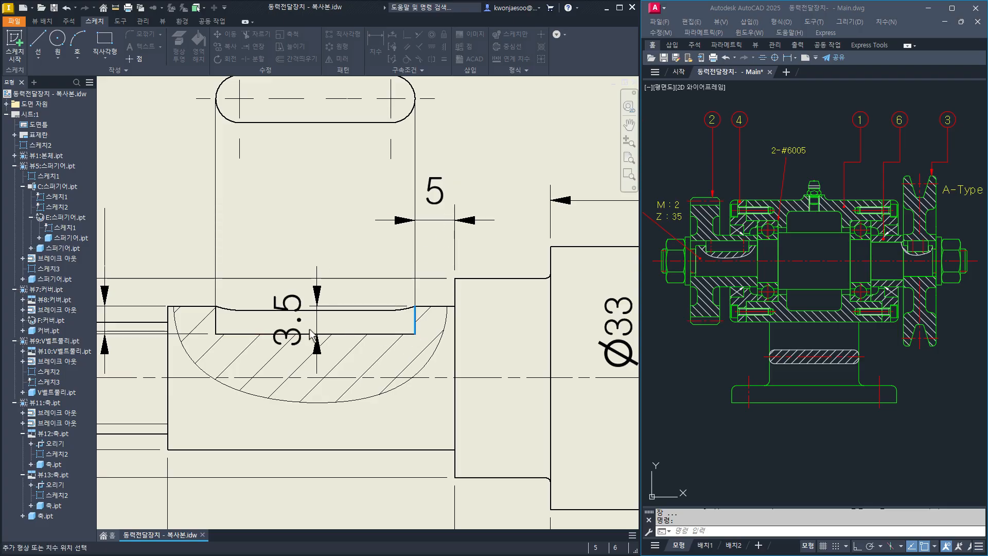
left_click(216, 329)
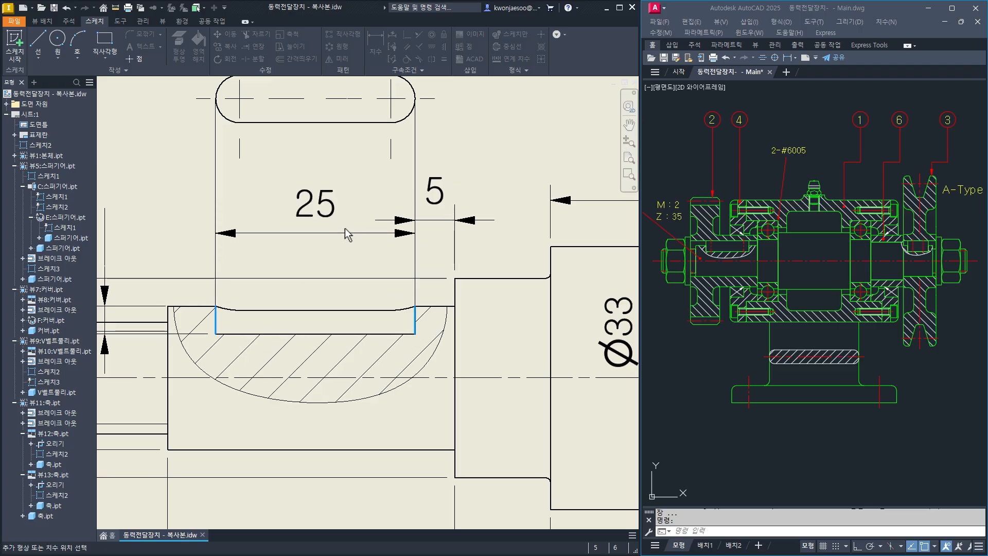
left_click(359, 226)
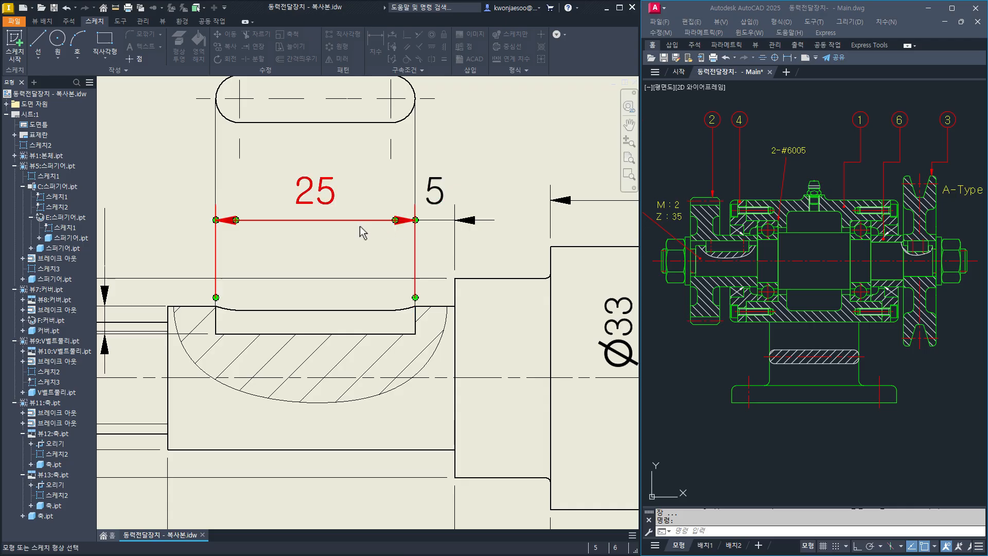
Dimension the distance from the shoulder to the right keyway's left edge, placing it above the shaft.
scroll(312, 363, "up", 4)
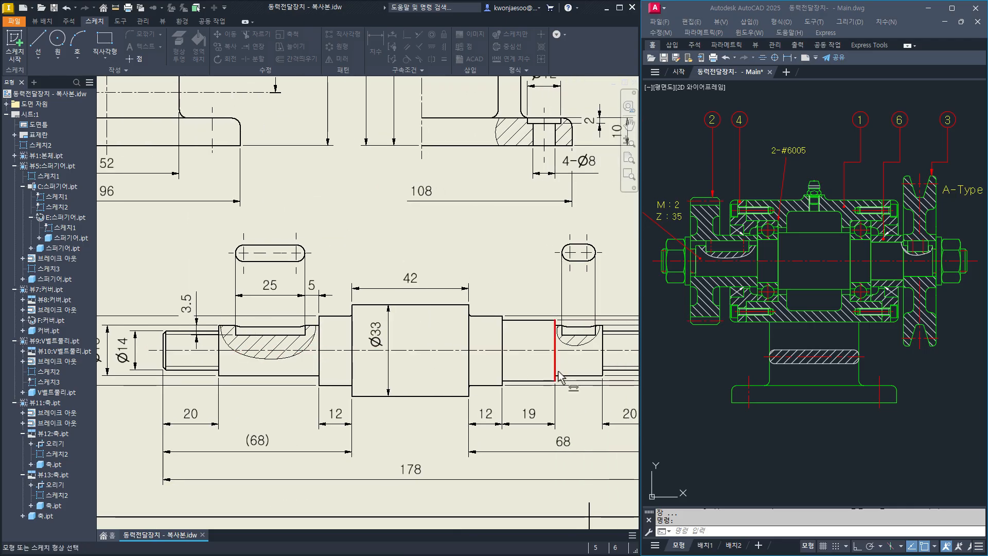
mouse_move(613, 373)
middle_mouse_down()
mouse_move(368, 381)
mouse_move(398, 346)
middle_mouse_up()
scroll(401, 353, "down", 6)
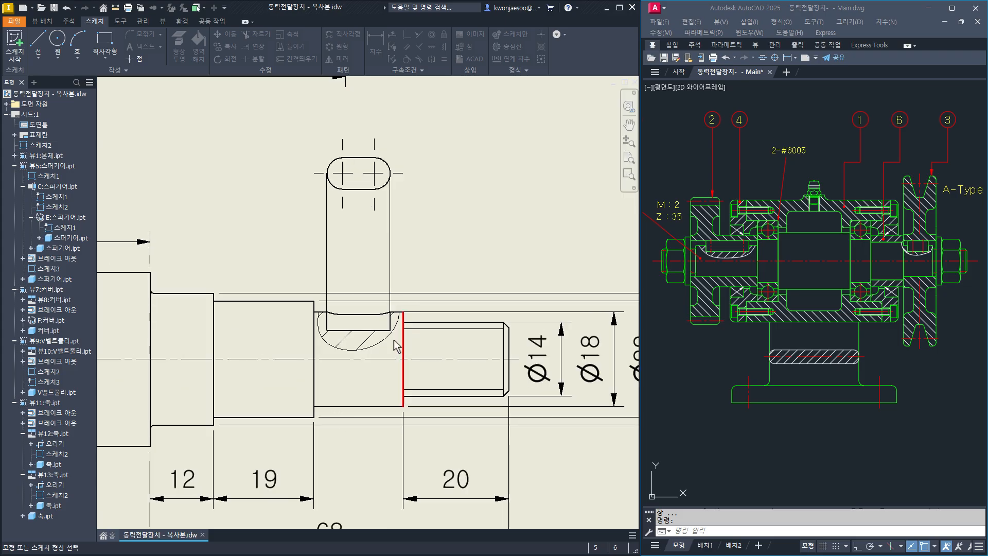
left_click(320, 314)
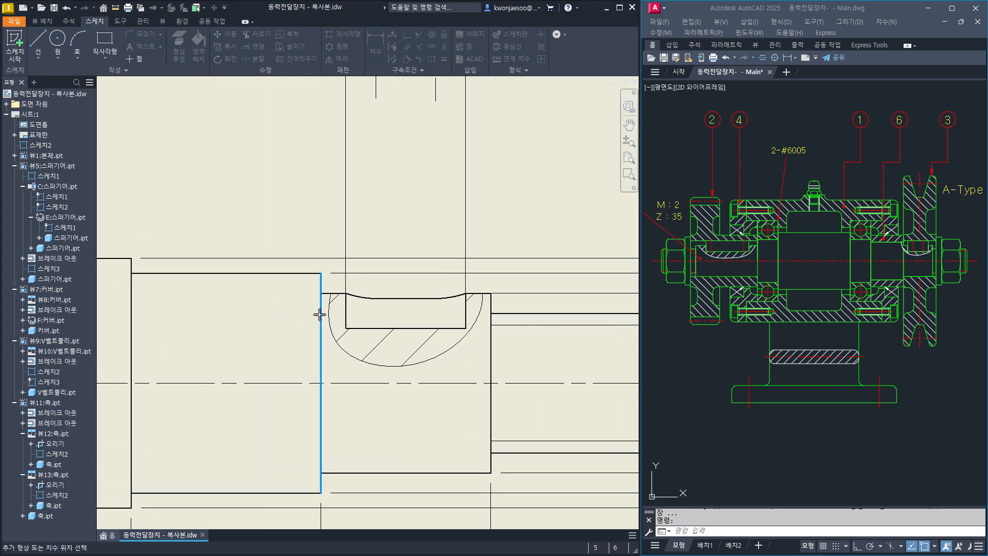
left_click(346, 322)
left_click(326, 199)
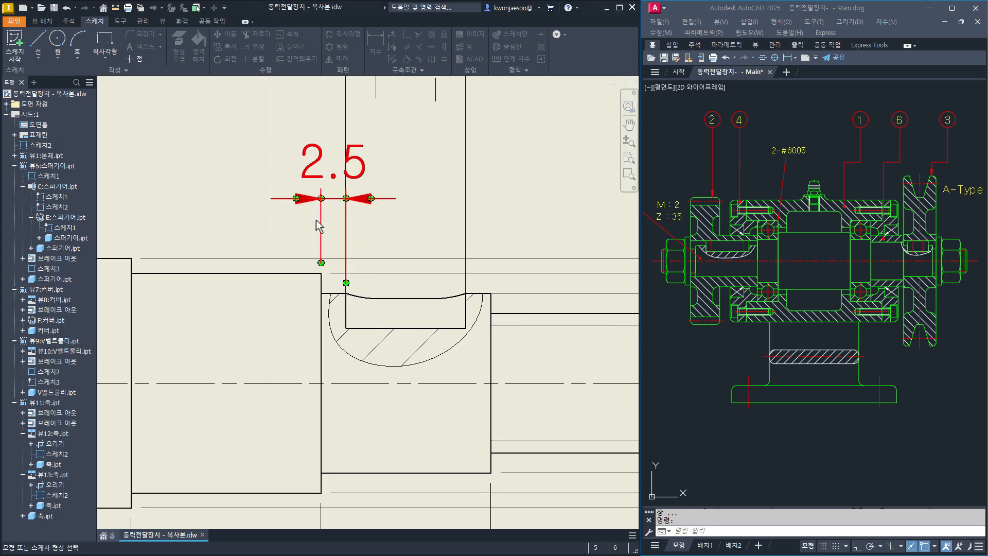
Dimension the right keyway's length, placing it above the shaft in line with the shoulder-to-keyway dimension.
left_click(346, 317)
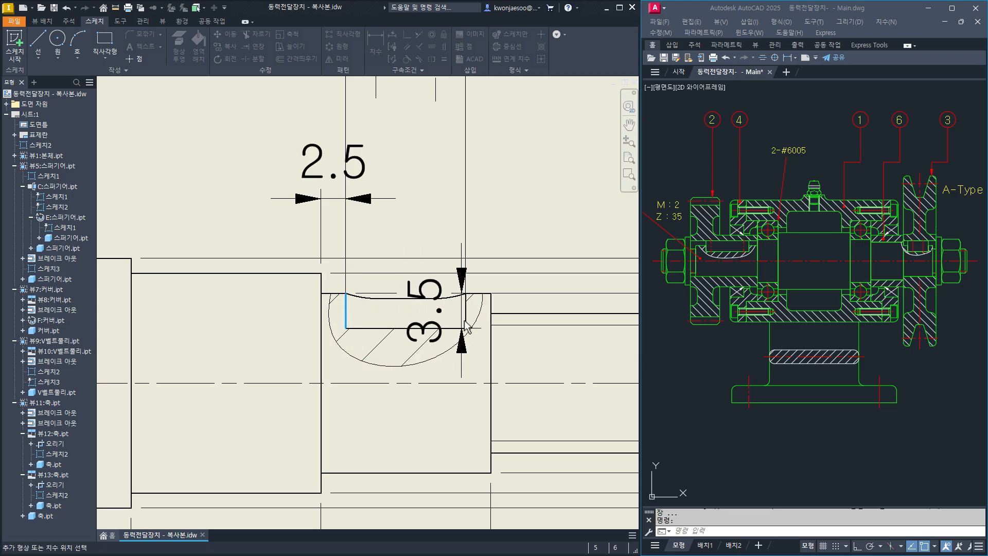
scroll(468, 335, "down", 4)
scroll(453, 257, "down", 2)
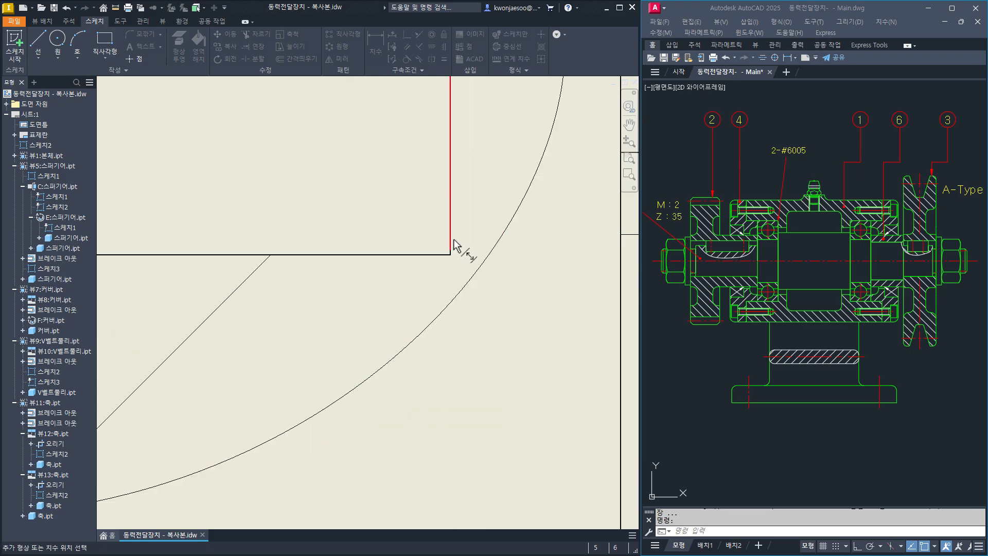
left_click(452, 251)
scroll(452, 251, "up", 5)
scroll(344, 233, "up", 3)
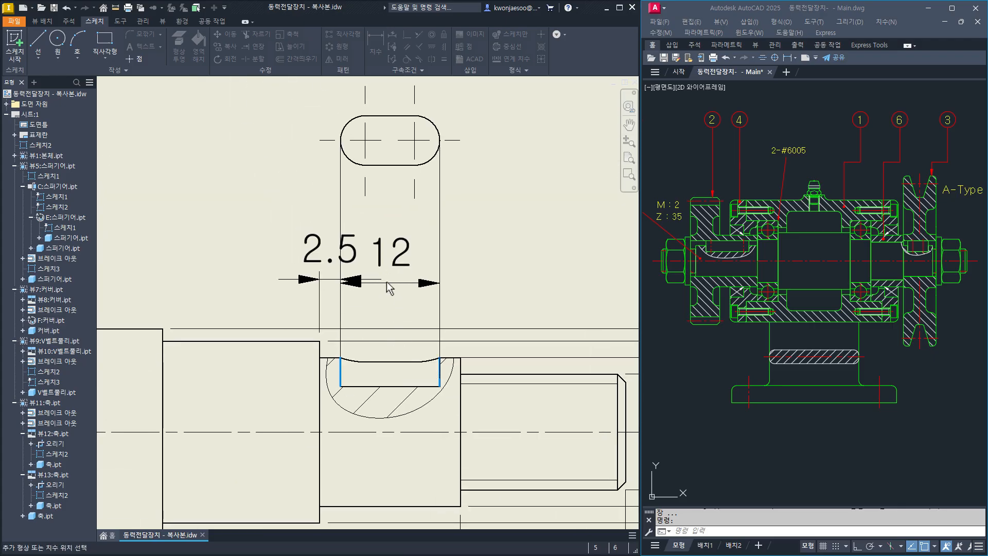
left_click(392, 281)
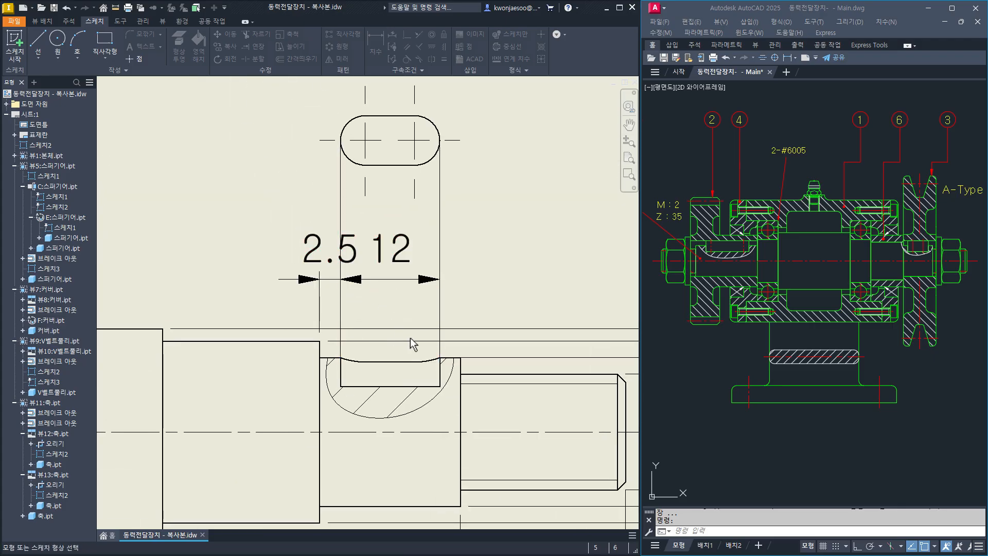
Dimension the right keyway's depth, placing it right of the keyway with its text moved above the arrows.
scroll(410, 344, "up", 3)
scroll(393, 363, "down", 2)
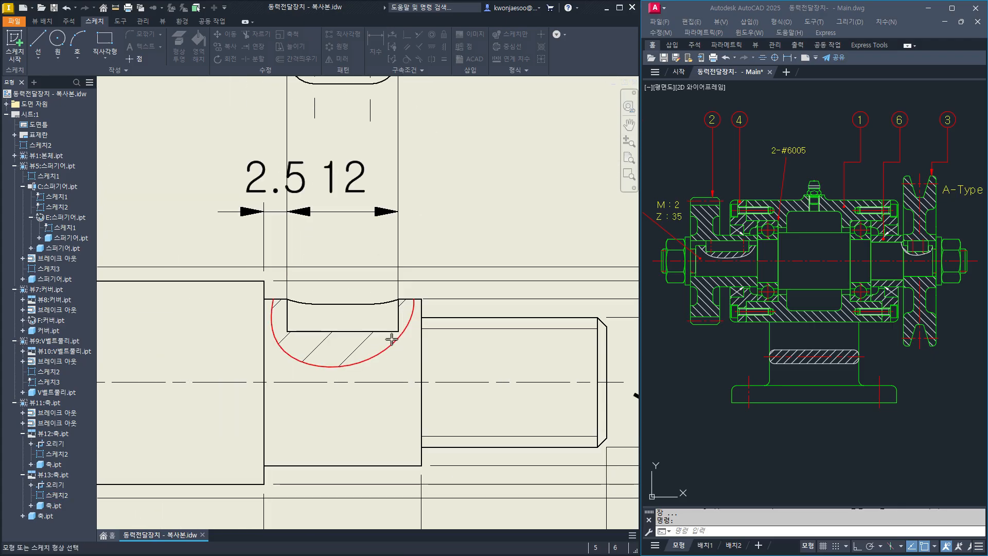
left_click(400, 347)
scroll(401, 347, "down", 2)
left_click(428, 287)
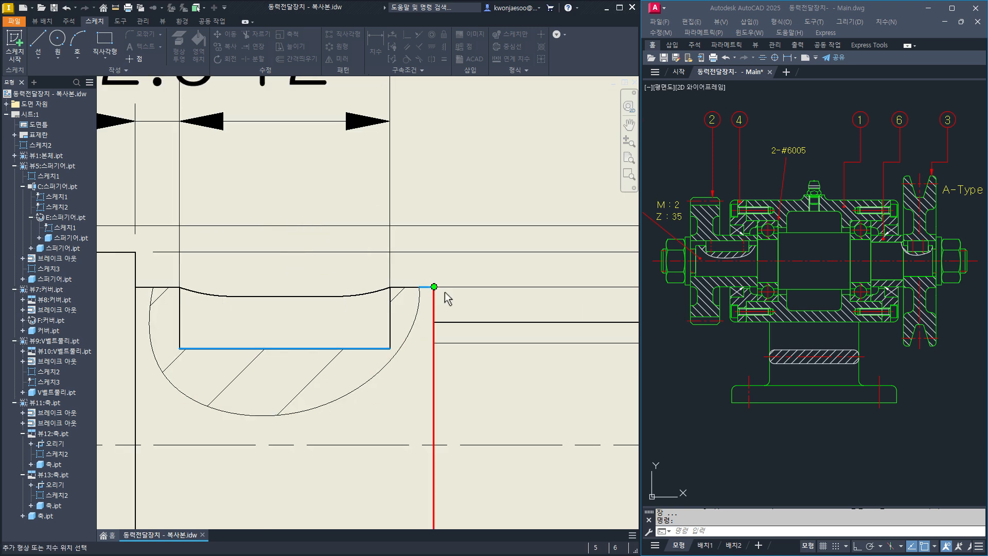
scroll(443, 291, "up", 3)
left_click(474, 315)
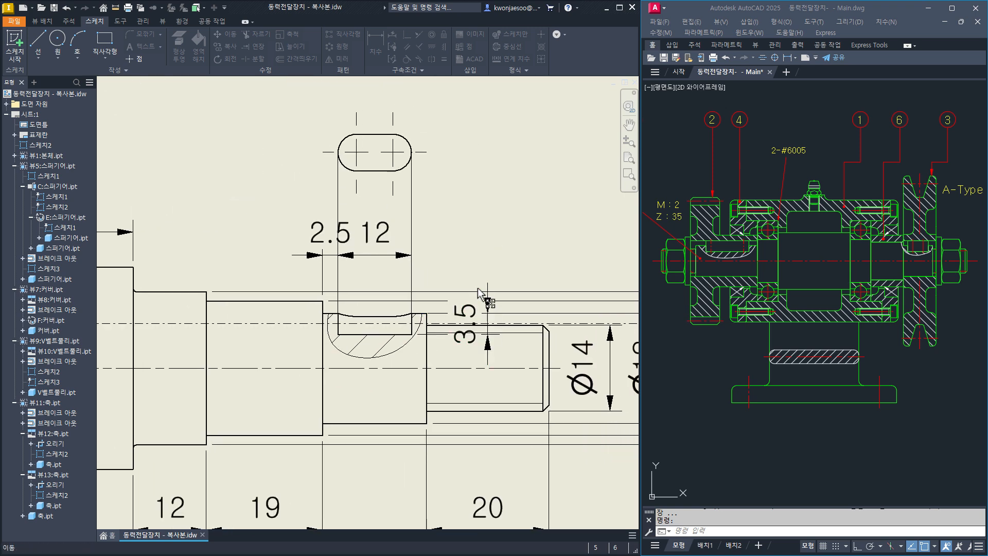
left_click_drag(472, 316, 503, 260)
Arrange the keyways' 25, 5, 2.5 and 12 dimensions above the shaft, using the 19 mm section's upper edge as the reference outline.
scroll(337, 335, "up", 3)
middle_click_drag(337, 335, 535, 328)
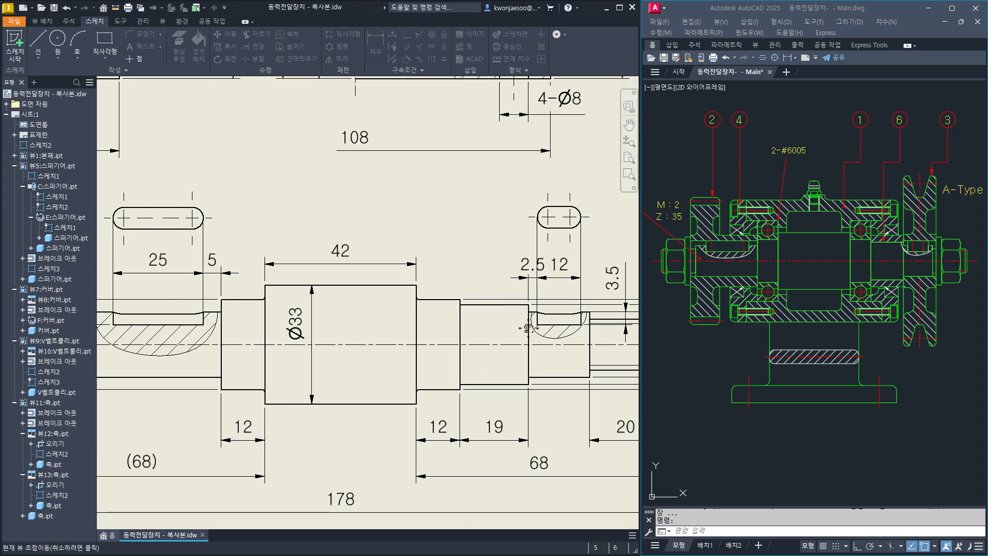
left_click(180, 273)
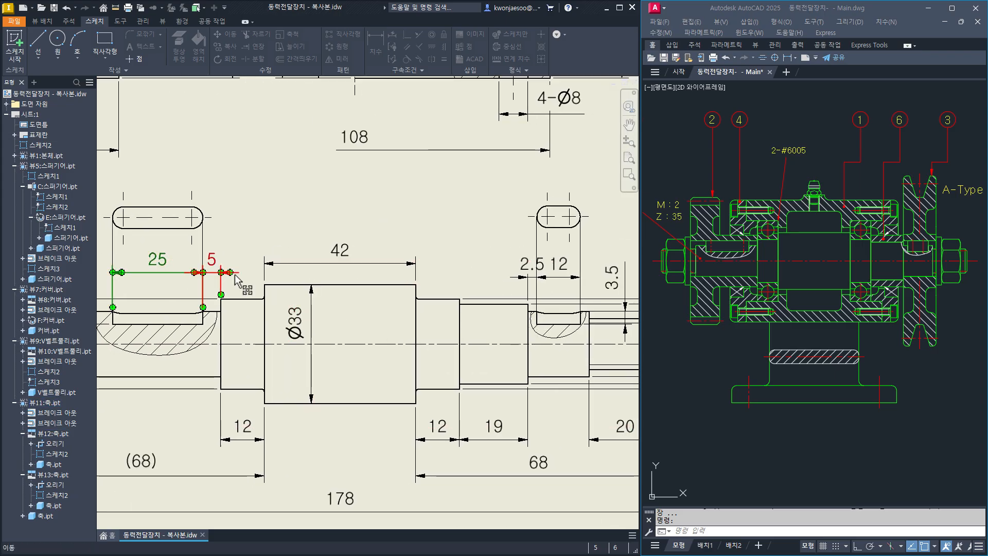
left_click(234, 273, "ctrl")
left_click(531, 291, "ctrl")
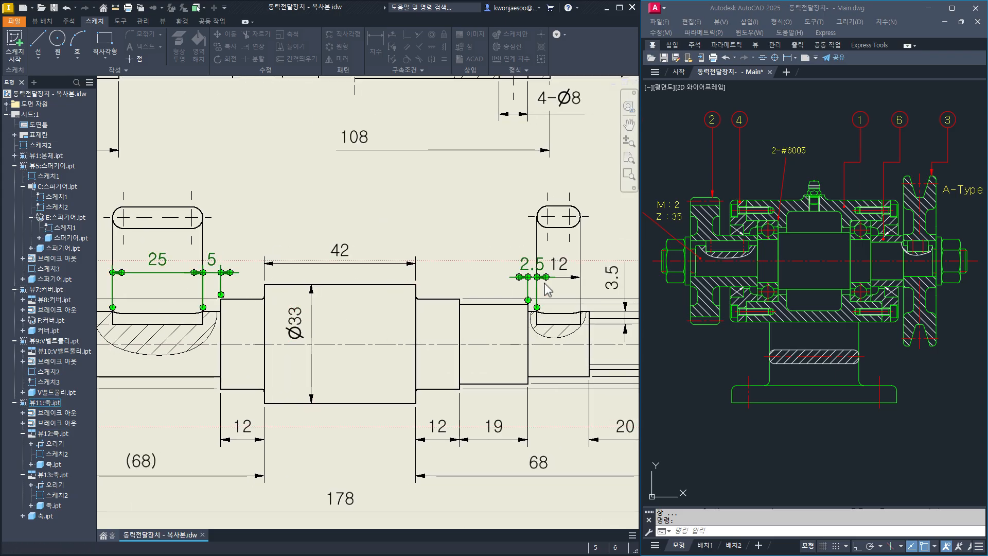
left_click(561, 277, "ctrl")
right_click(470, 227)
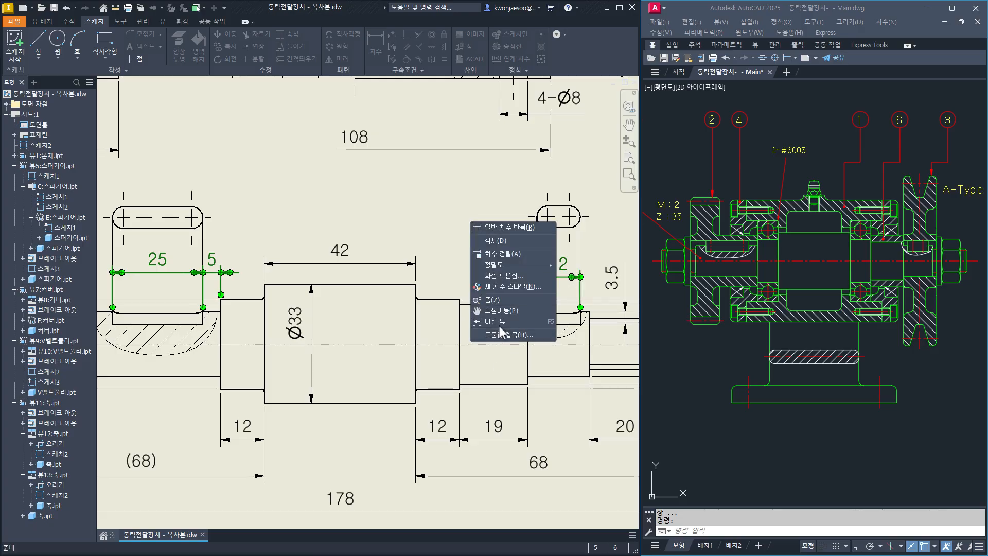
left_click(505, 255)
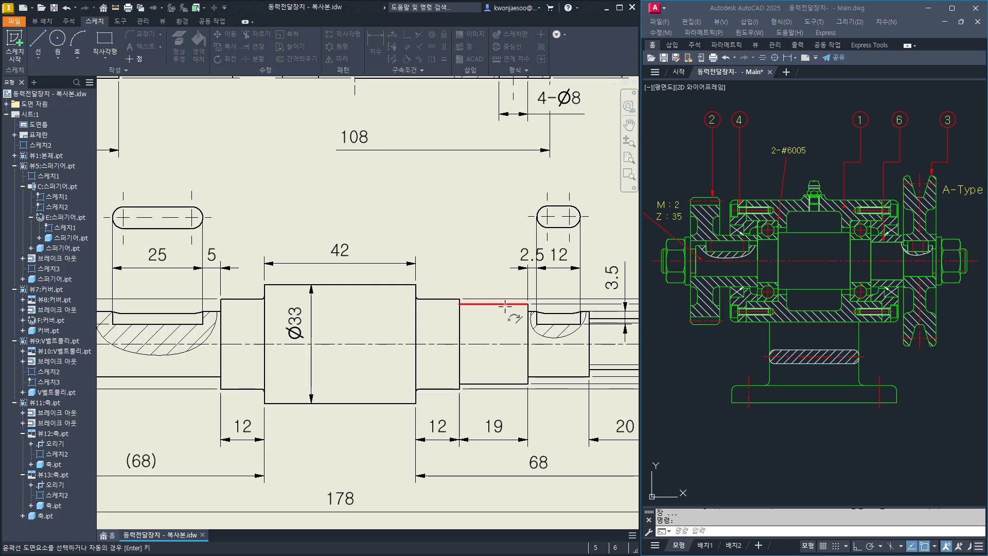
left_click(505, 304)
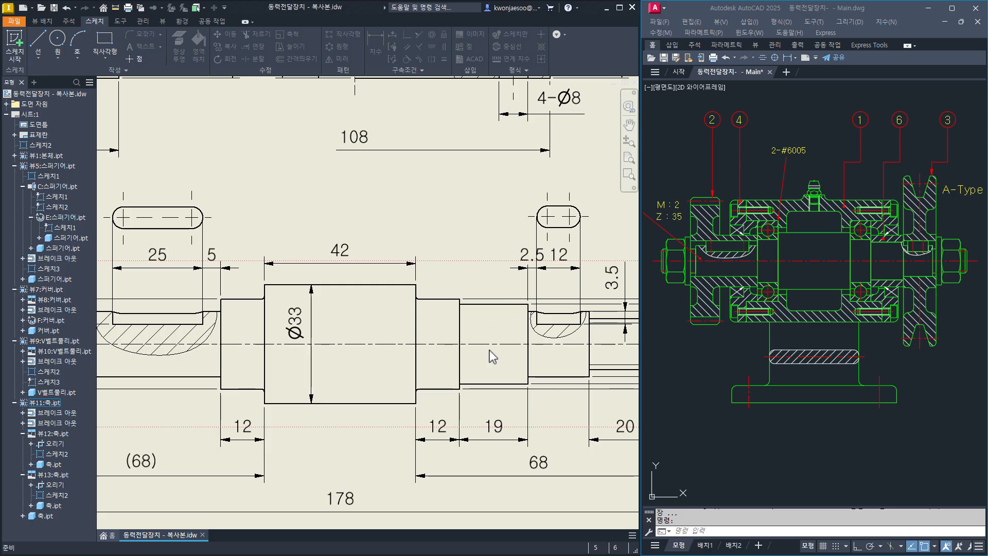
Move the 2.5 dimension's text left, outside its arrows and clear of the right keyway's length dimension.
scroll(493, 356, "up", 3)
left_click(454, 240)
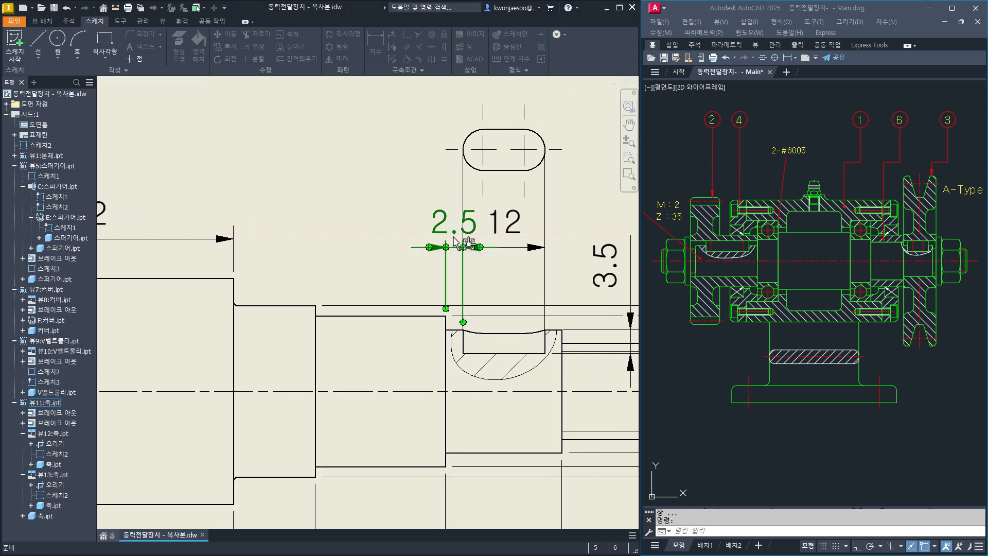
mouse_move(455, 240)
left_mouse_down()
mouse_move(434, 231)
mouse_move(412, 265)
mouse_move(403, 250)
left_mouse_up()
scroll(426, 338, "down", 3)
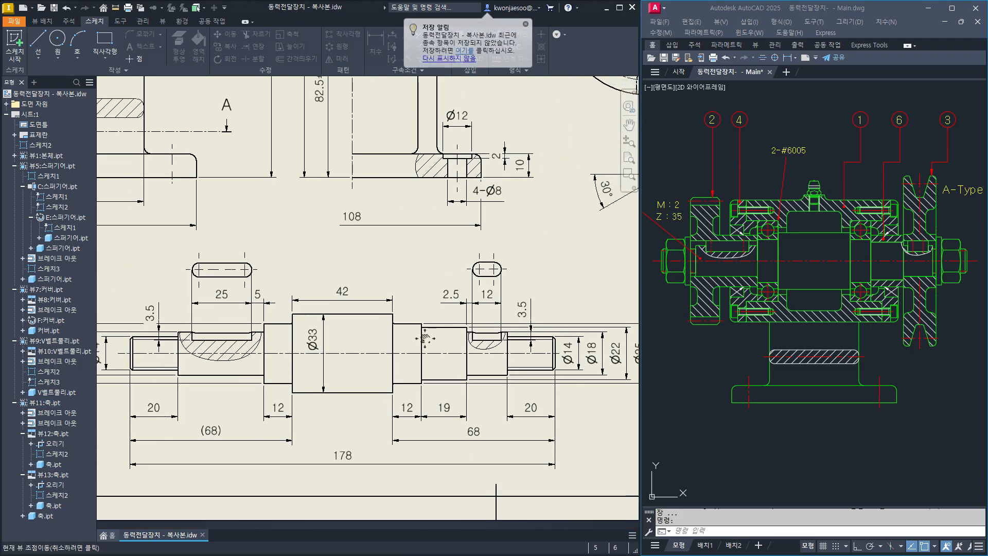
middle_click_drag(425, 338, 418, 334)
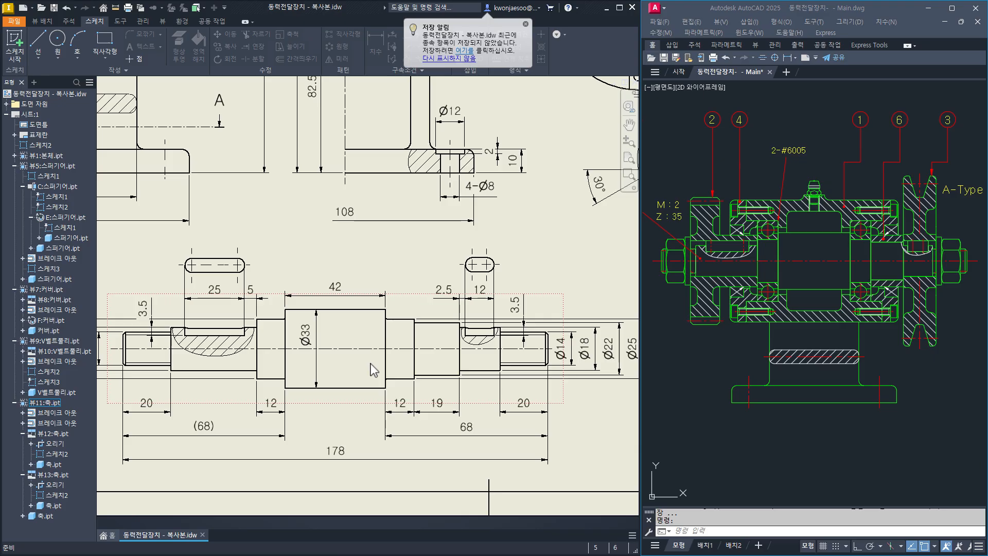
Add a radius dimension to the left keyway's rounded left end in its top view, placing it to the upper left.
scroll(232, 265, "up", 5)
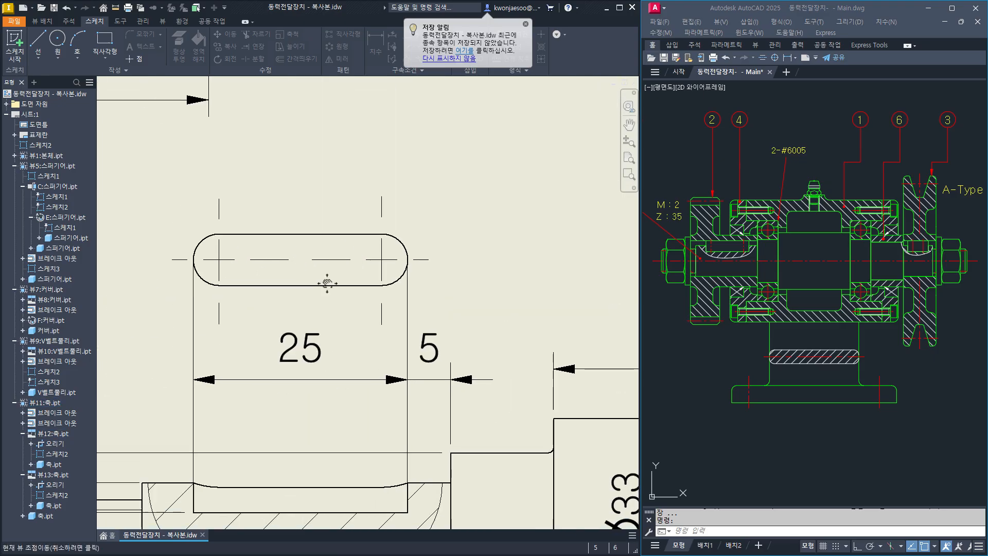
scroll(304, 304, "down", 2)
middle_click_drag(303, 304, 327, 301)
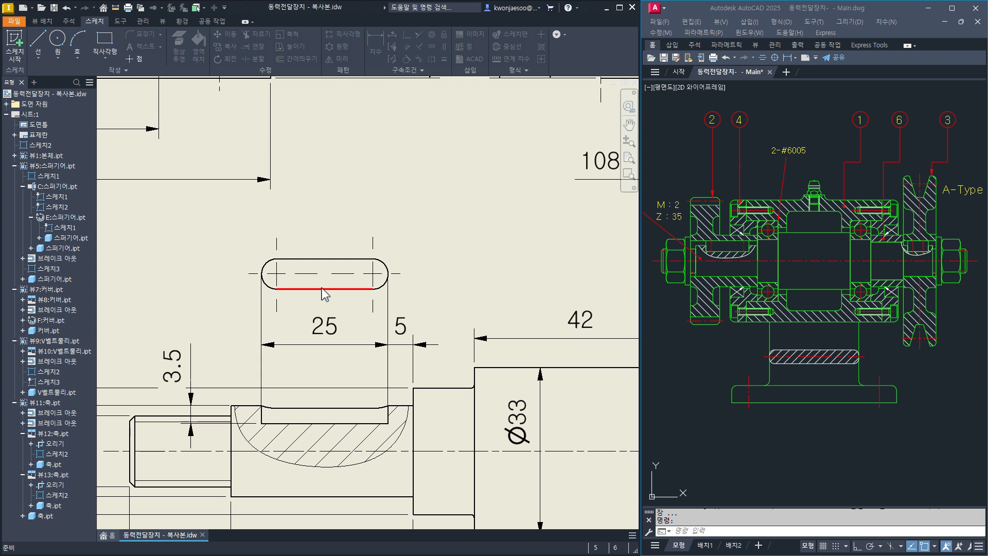
key("d")
left_click(265, 265)
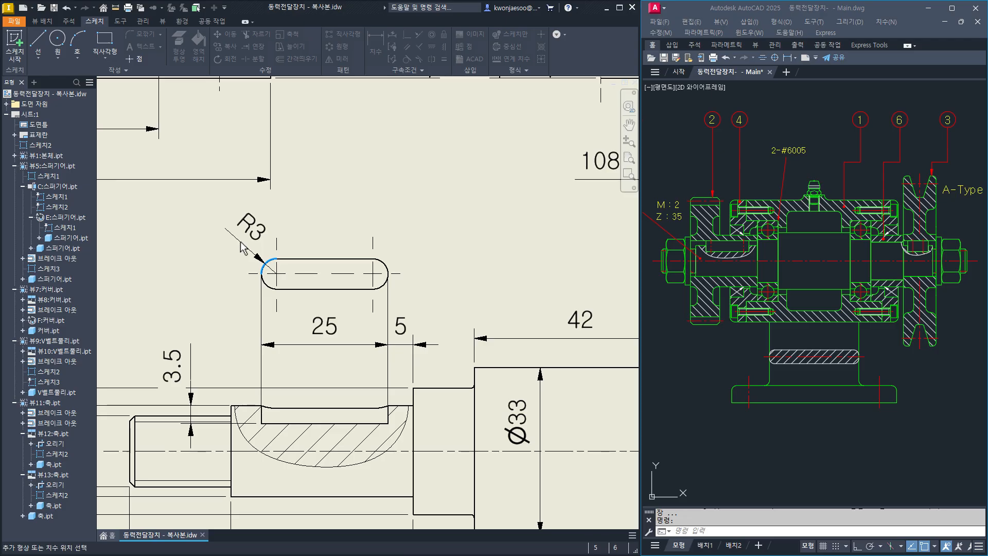
left_click(242, 248)
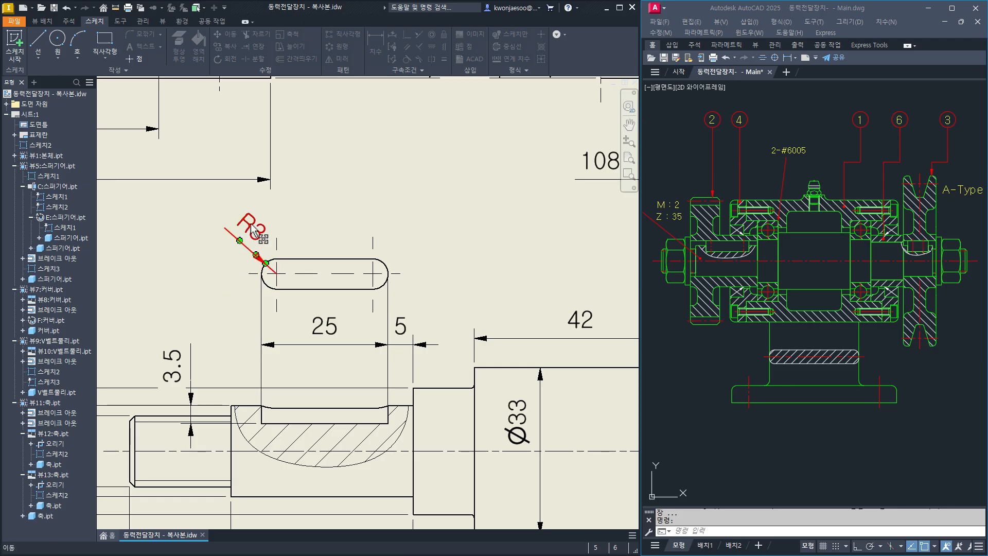
Hide the measured value of the left keyway's radius dimension so that its text reads R.
double_click(263, 260)
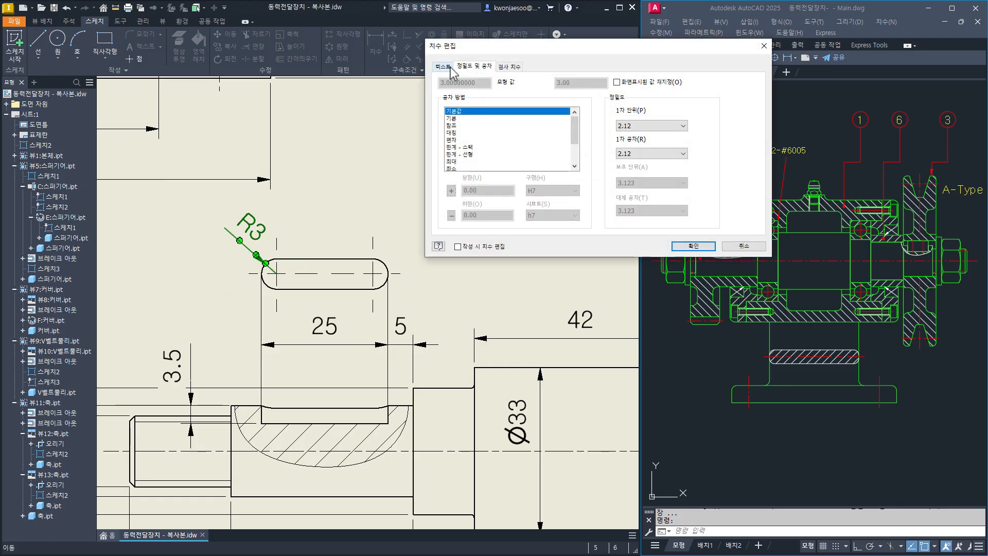
left_click(444, 66)
left_click(533, 86)
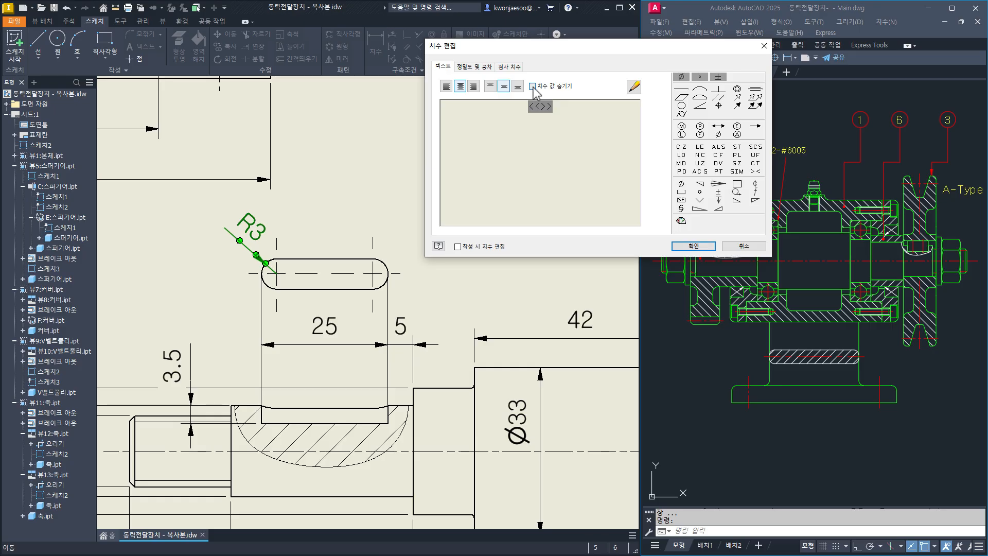
type("R")
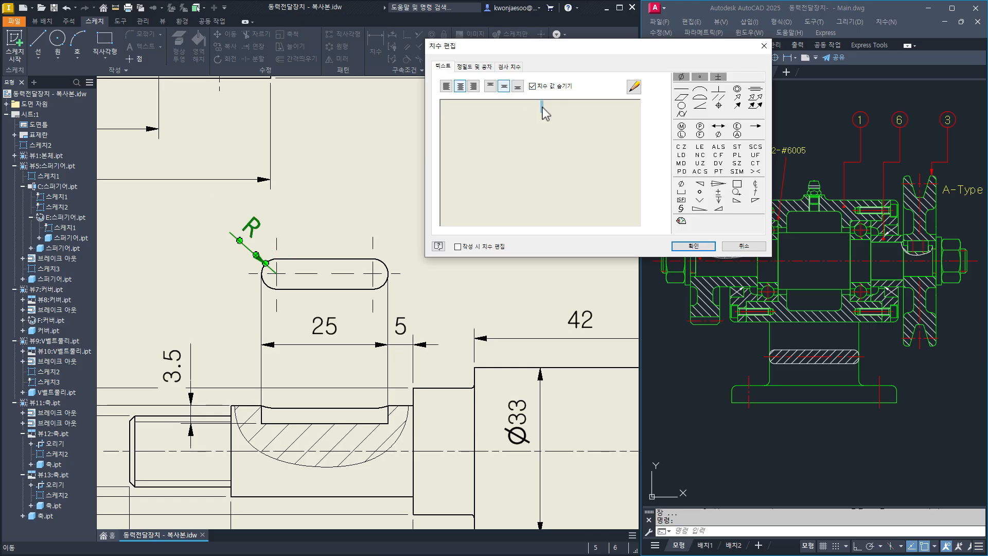
left_click(693, 246)
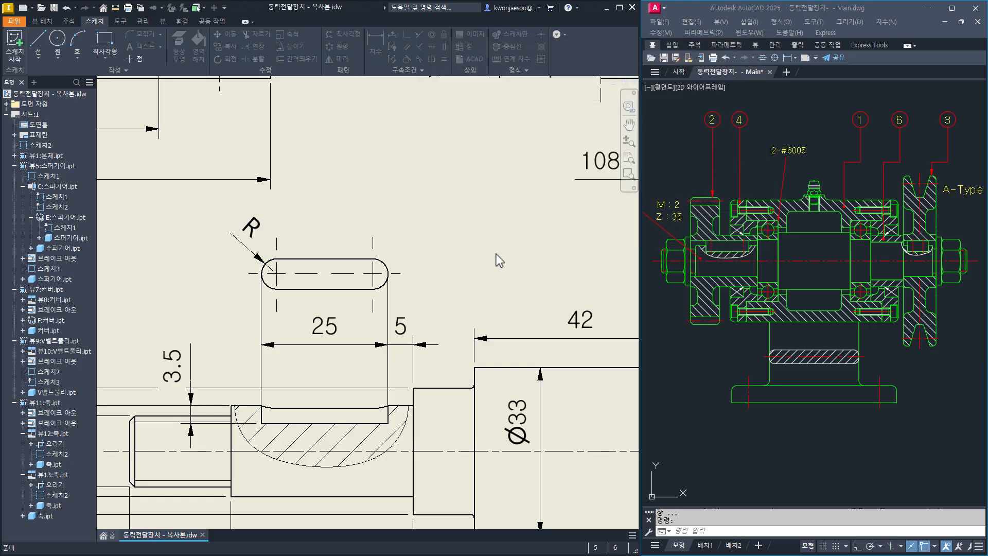
Dimension the left keyway's width to the right of its top view and move the text above the arrows.
left_click(348, 259)
left_click(366, 289)
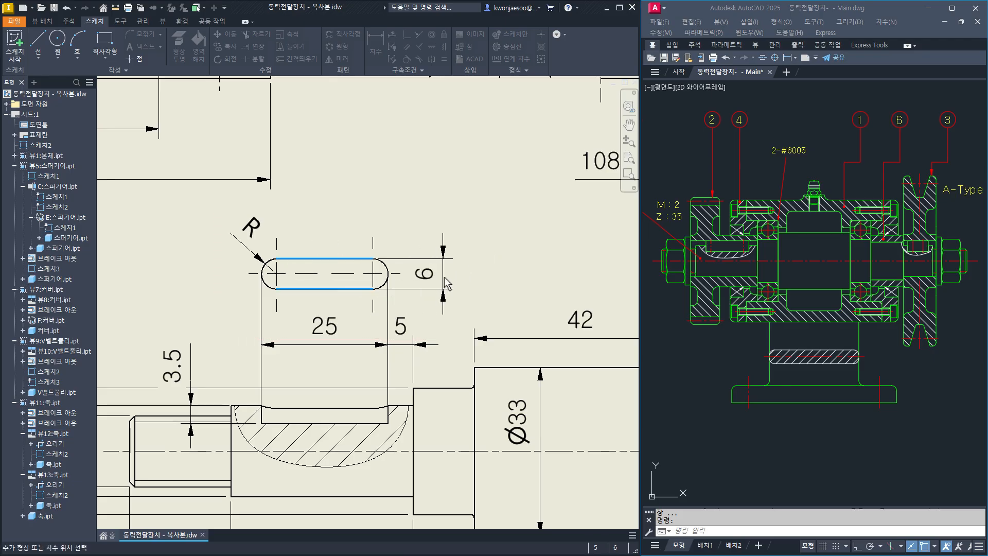
left_click(447, 284)
left_click_drag(428, 303, 464, 251)
scroll(490, 274, "down", 3)
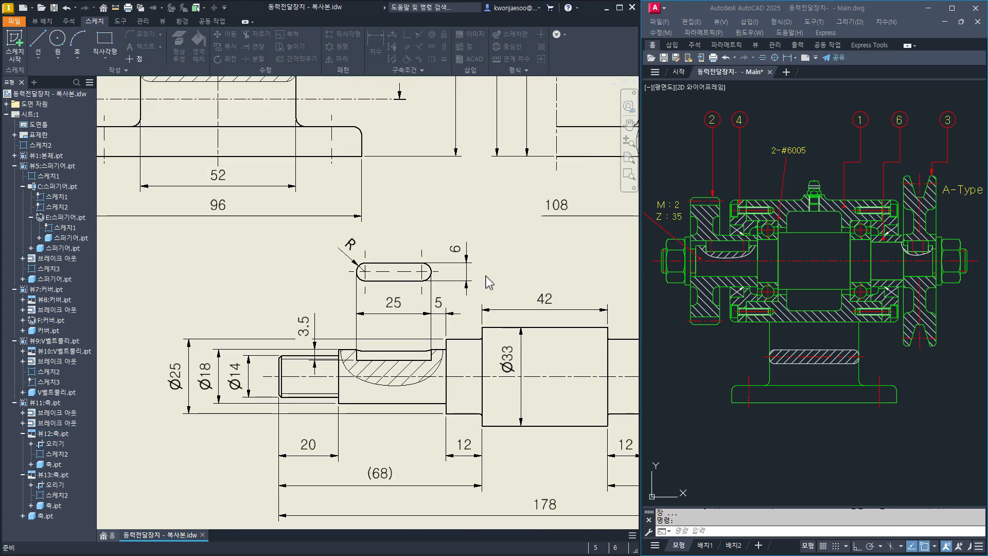
Add a radius dimension to the right keyway's rounded right end in its top view, placing it to the upper right.
middle_click_drag(490, 280, 181, 285)
scroll(478, 292, "up", 2)
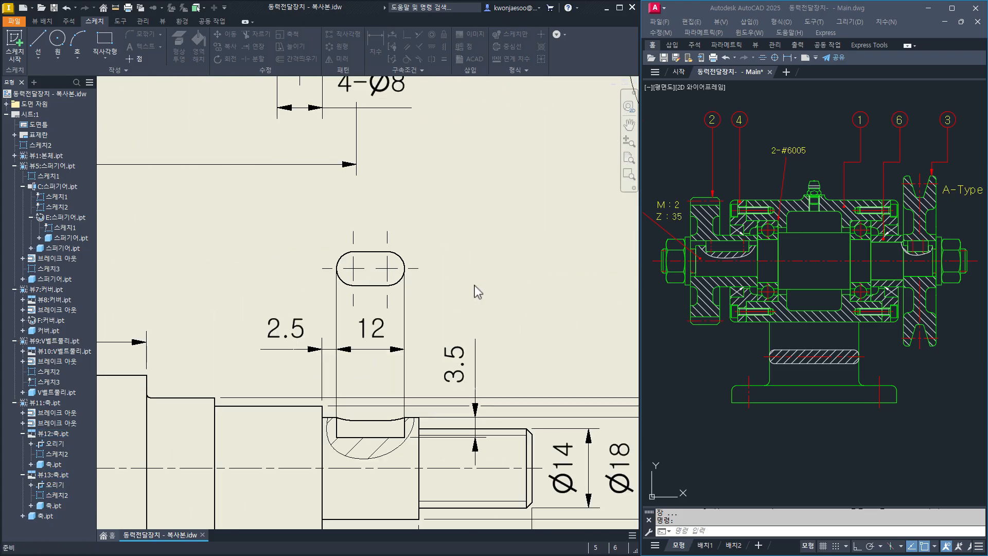
scroll(440, 277, "up", 2)
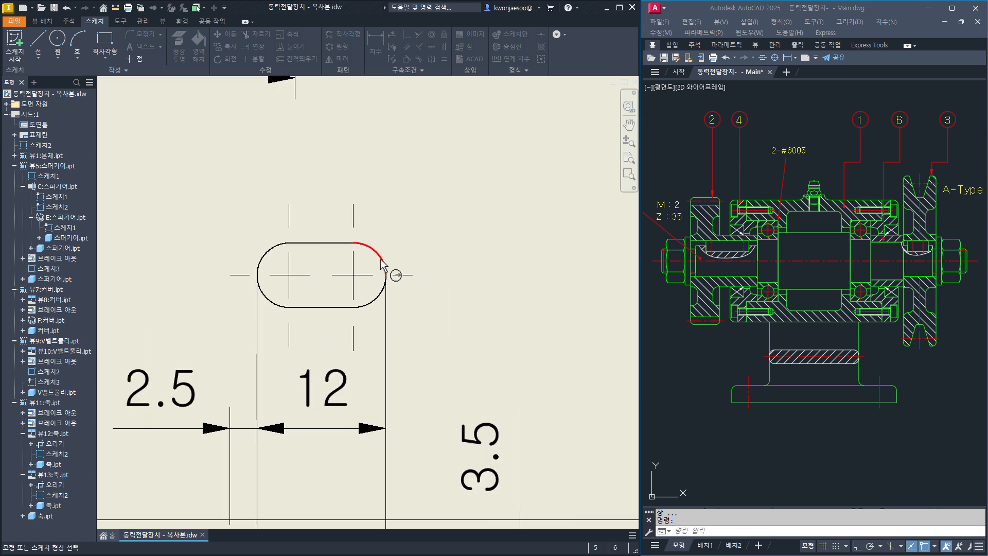
left_click(386, 271)
scroll(480, 247, "down", 2)
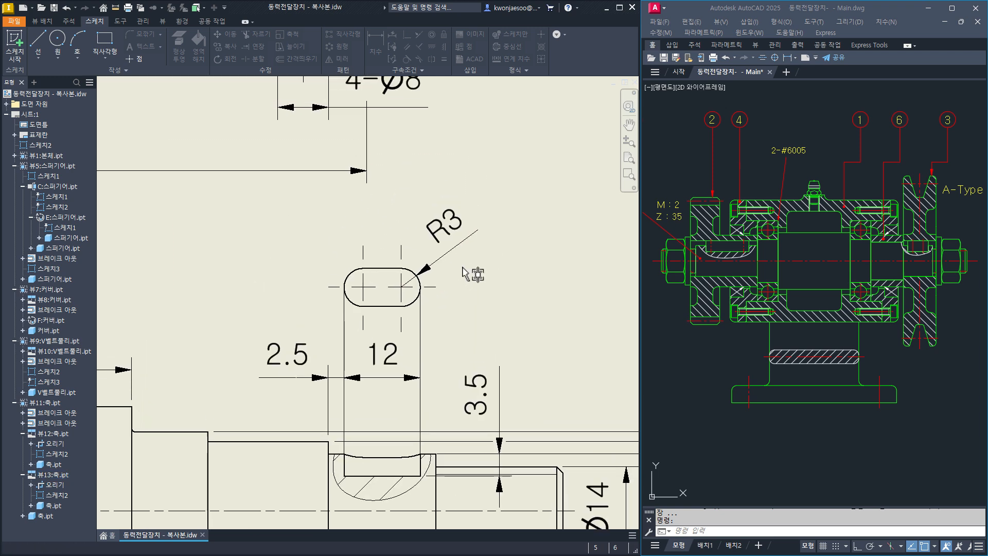
left_click(452, 238)
Hide the measured value of the right keyway's radius dimension so that its text reads R.
double_click(448, 233)
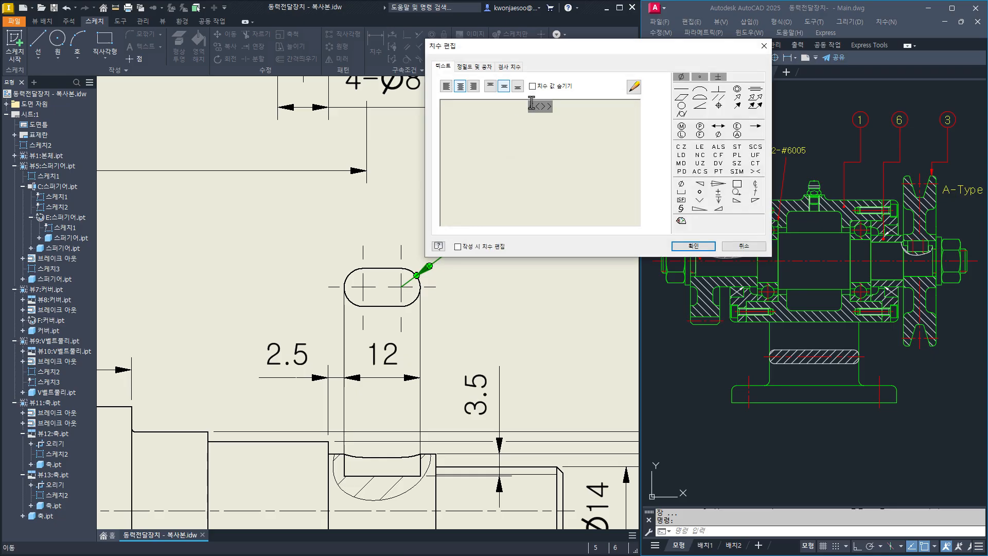
left_click(532, 86)
left_click(693, 246)
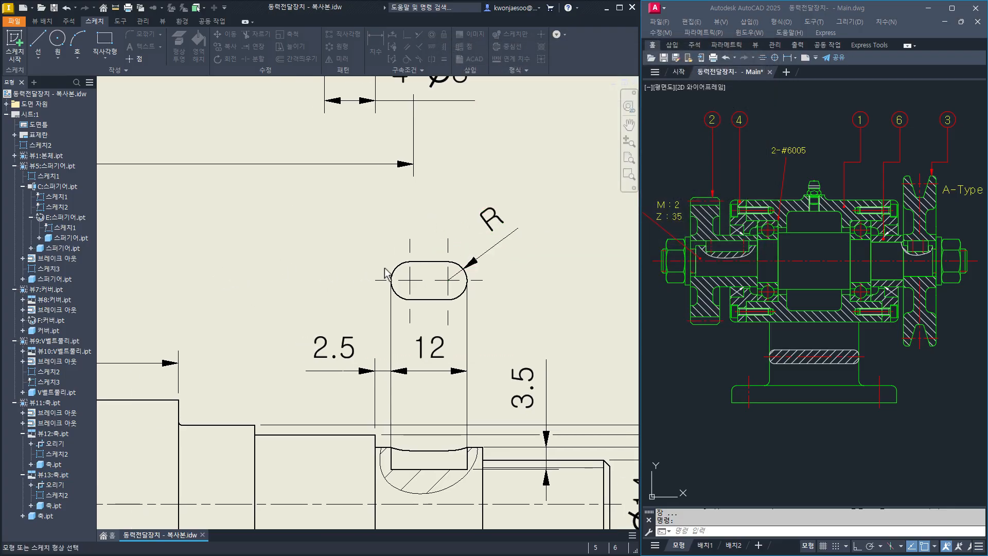
Dimension the right keyway's width to the left of its top view and move the text above the arrows.
left_click(429, 263)
left_click(429, 299)
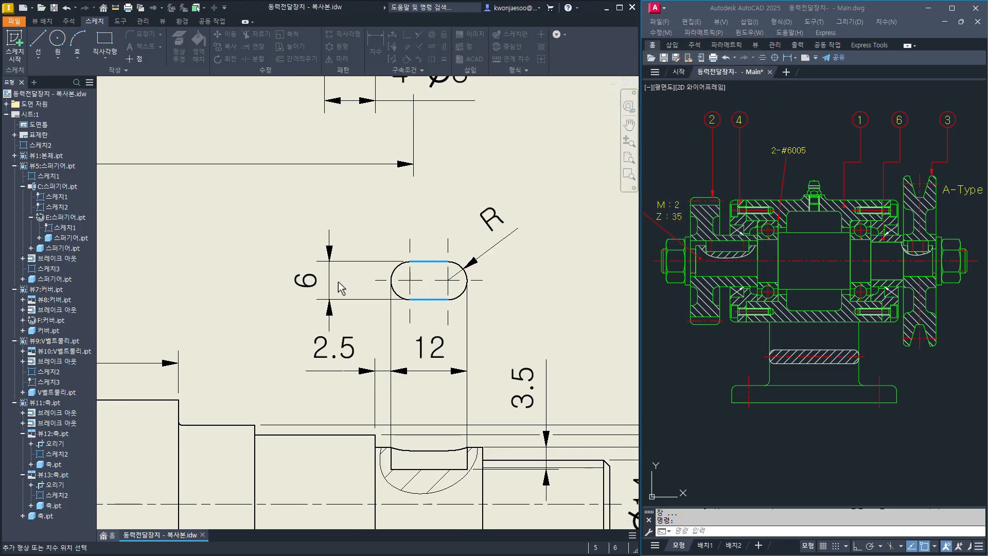
left_click(348, 289)
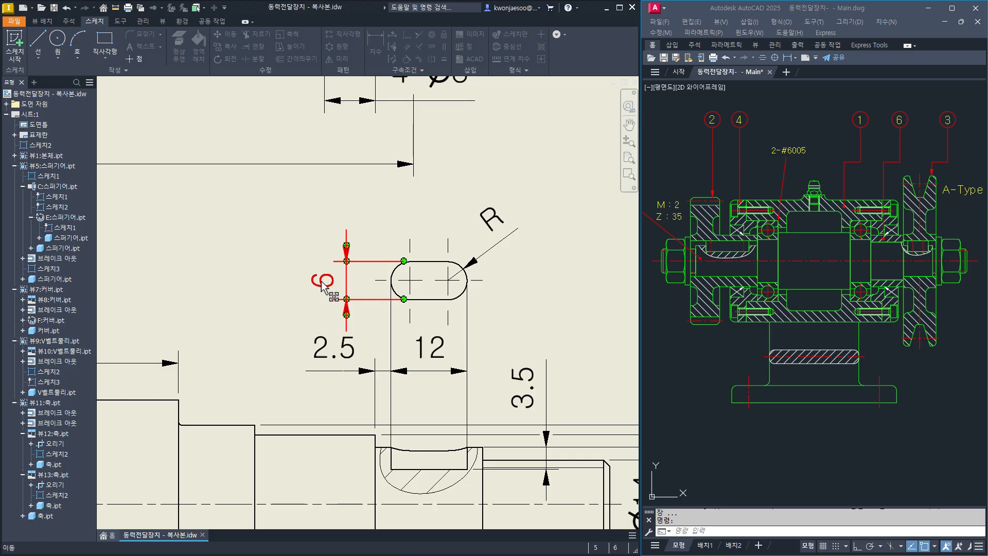
left_click_drag(346, 242, 352, 229)
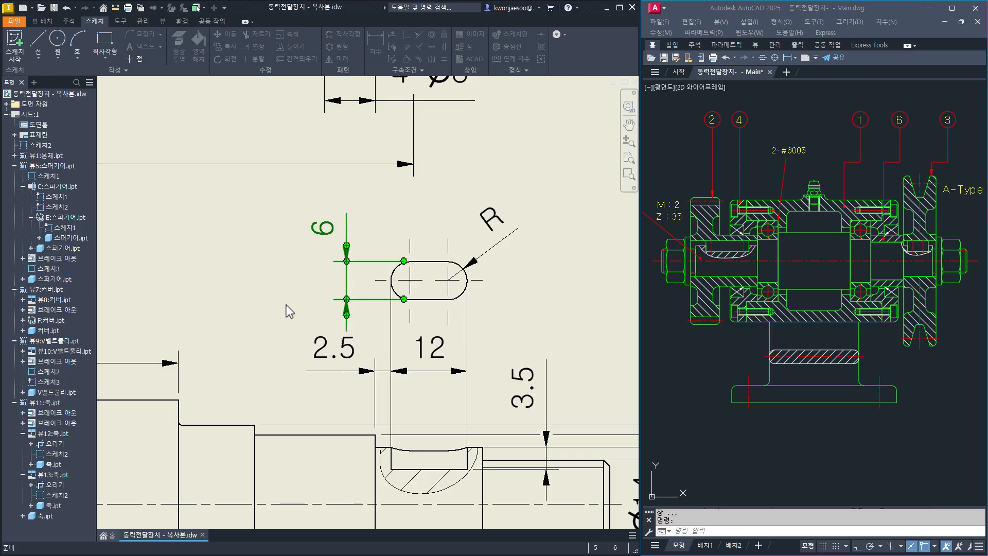
left_click(283, 308)
scroll(284, 308, "down", 5)
middle_click_drag(284, 308, 489, 242)
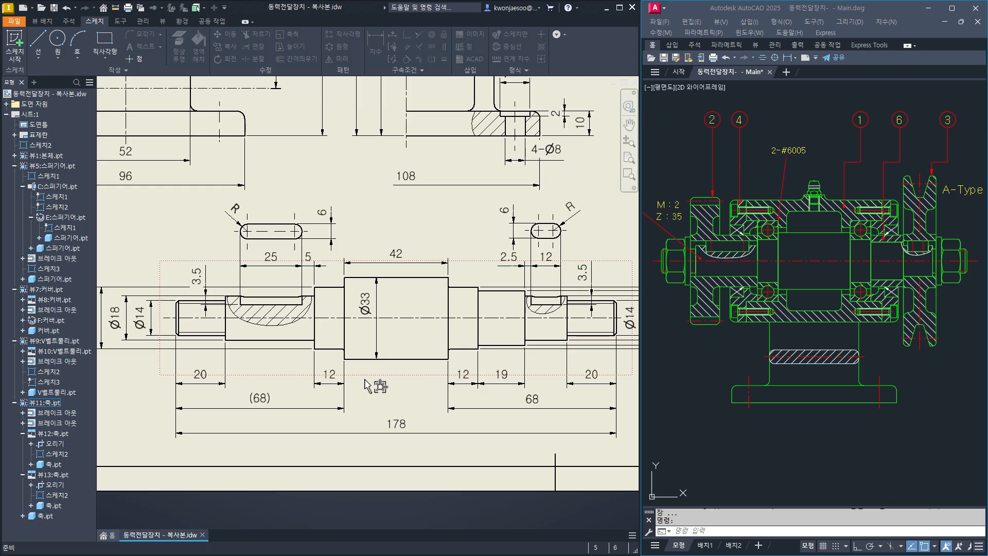
Switch to the KS machine drawing standards PDF in Adobe Acrobat and fit its window beside the shaft drawing.
key("alt+Tab")
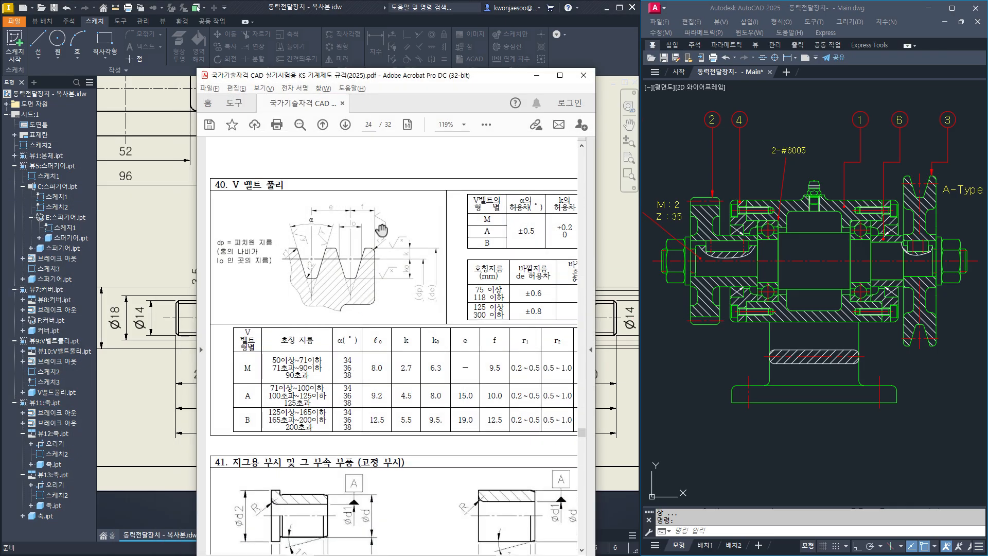
left_click_drag(425, 82, 817, 42)
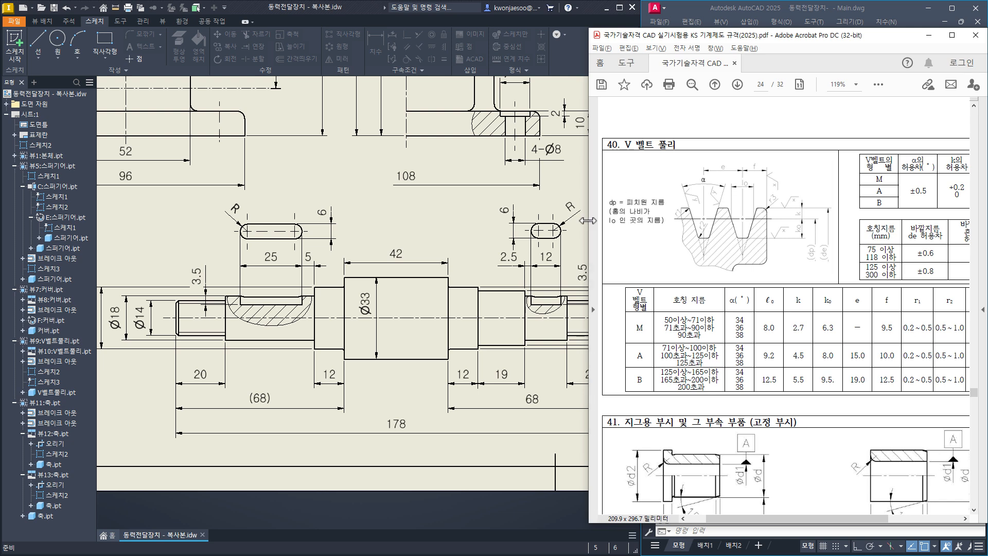
left_click_drag(644, 219, 655, 221)
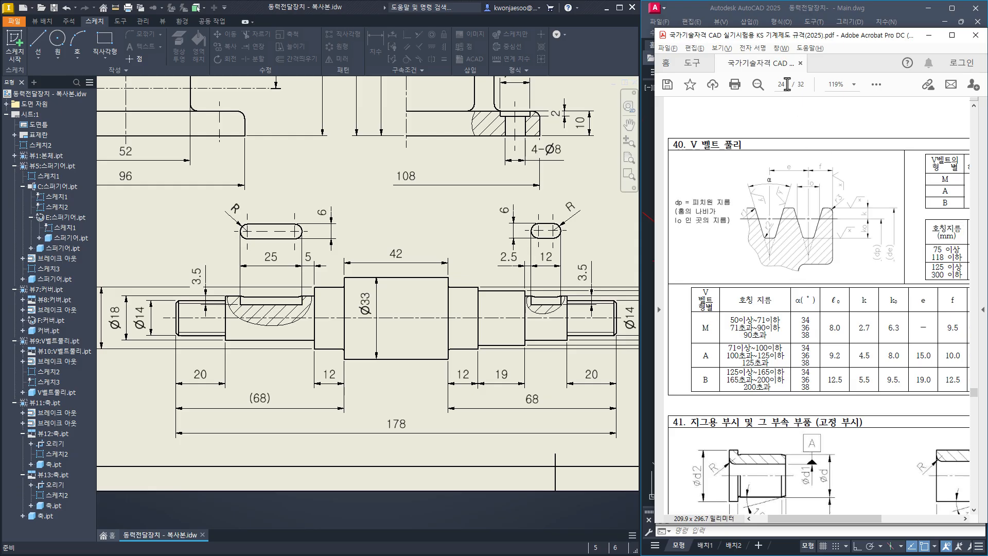
Go to page 10 of the standards PDF and examine the keyway dimension table for the width and depth tolerances.
scroll(778, 105, "down", 10)
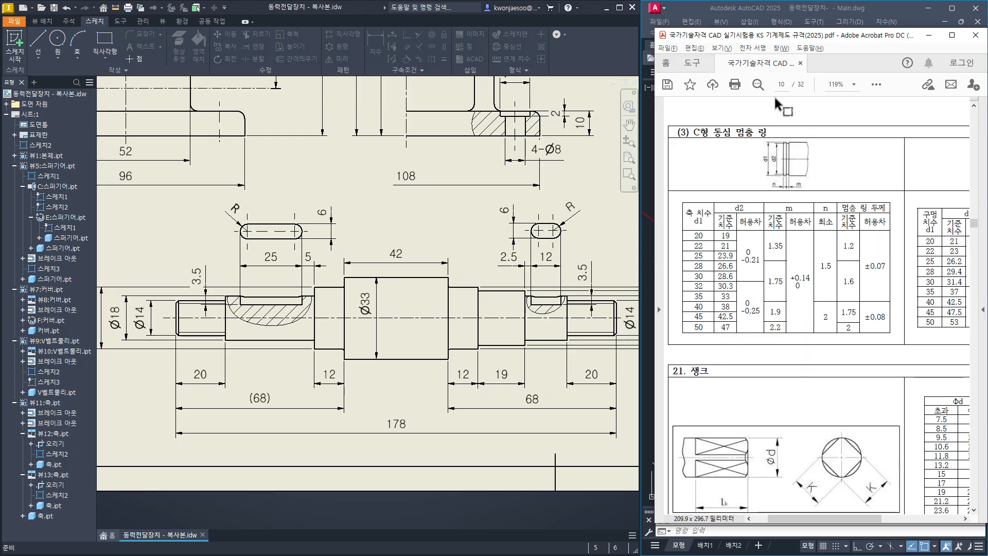
left_click(857, 419)
right_click(858, 407)
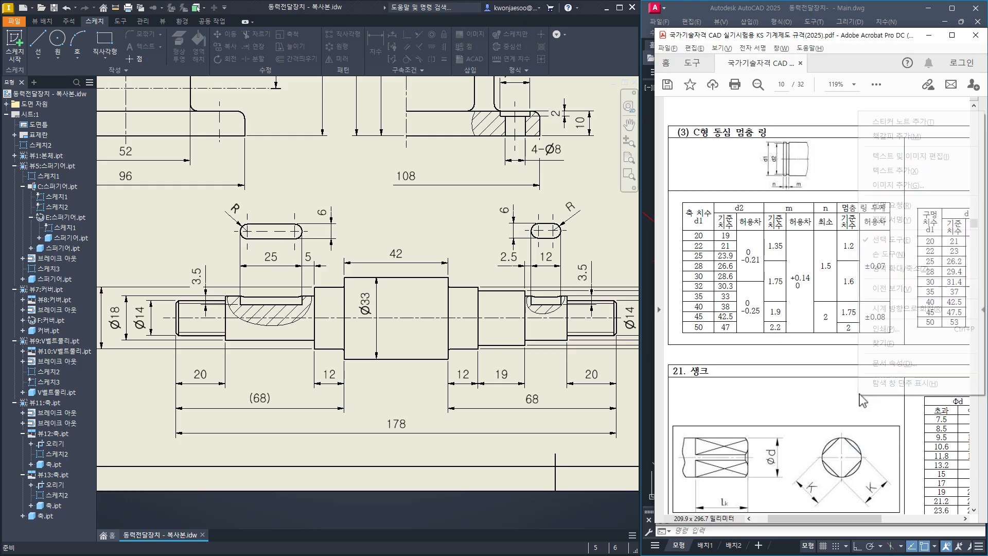
left_click(911, 262)
left_click_drag(858, 360, 858, 280)
scroll(858, 279, "down", 10)
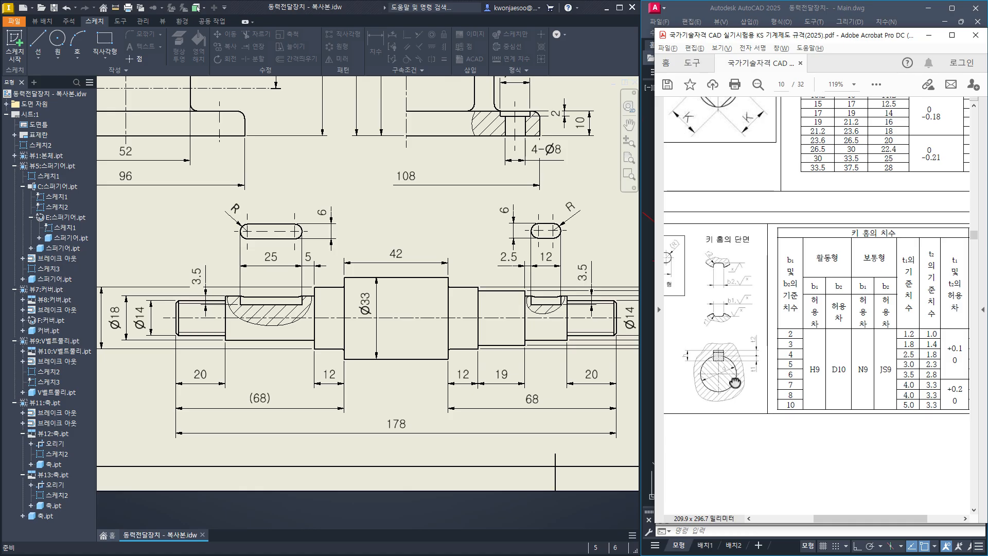
Append the tolerance class N9 to the left keyway's width dimension so that its text reads 6N9.
left_click(331, 234)
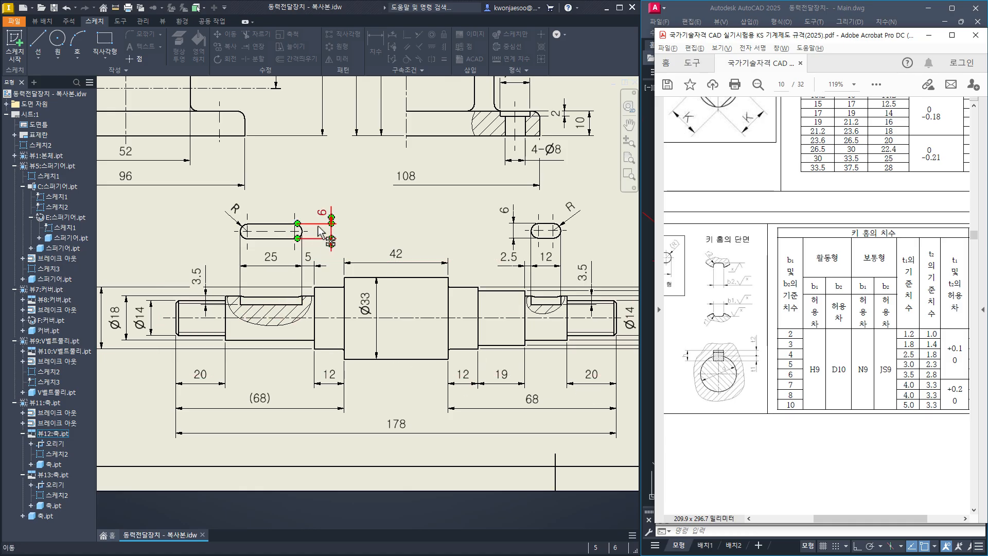
key("Escape")
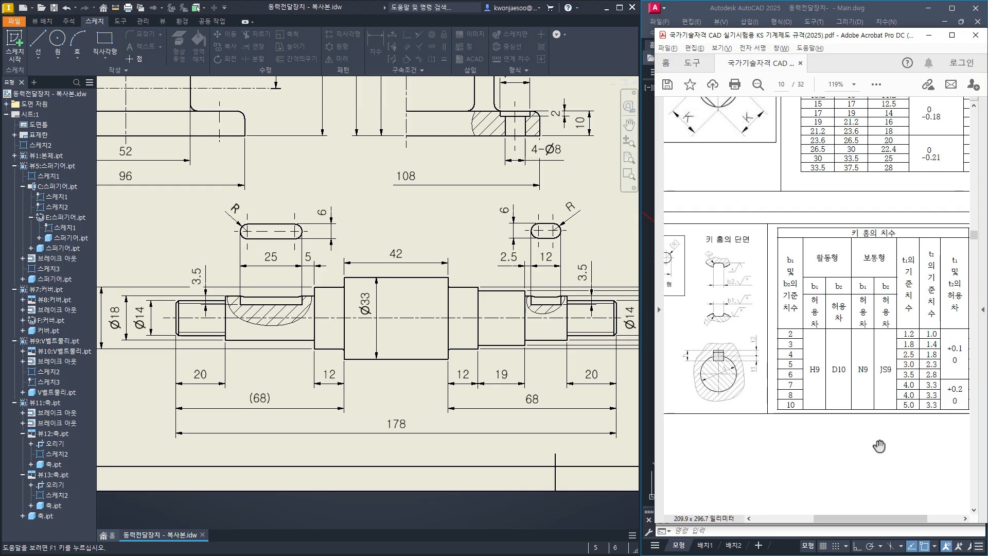
scroll(875, 450, "right", 1)
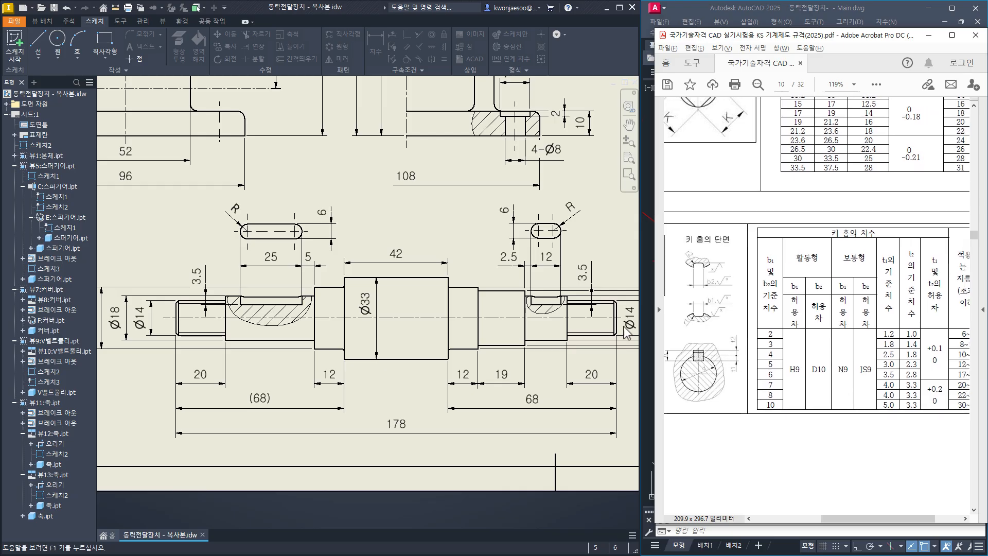
double_click(330, 217)
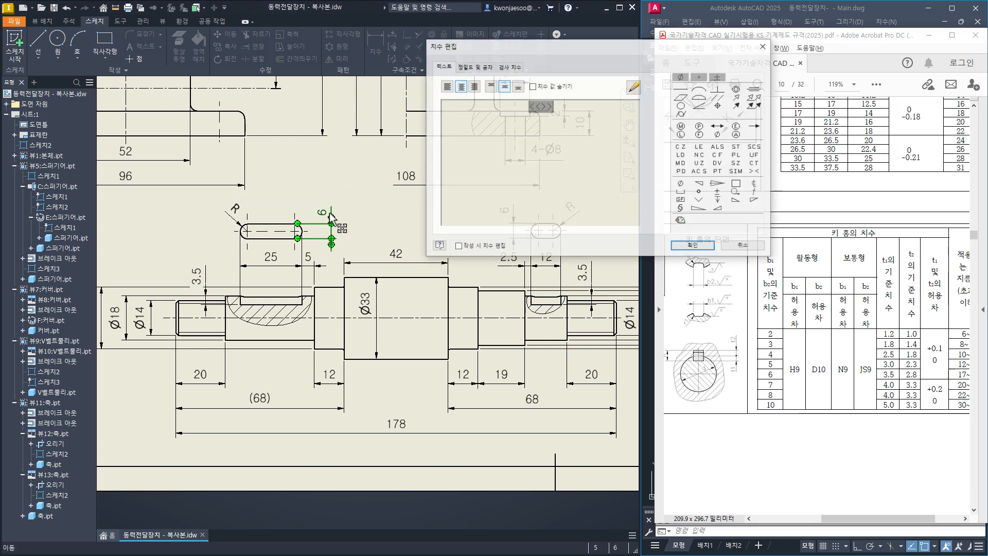
type("N")
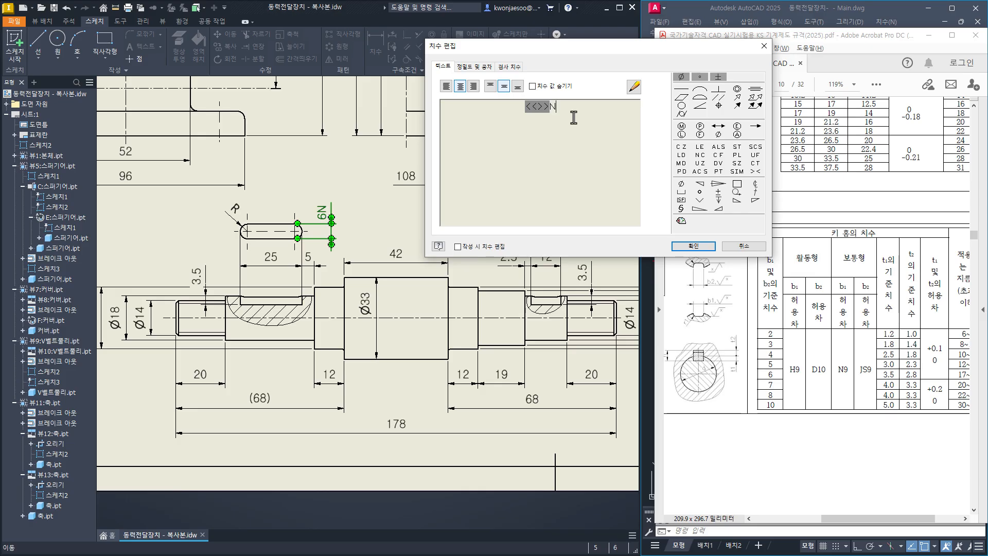
type("9")
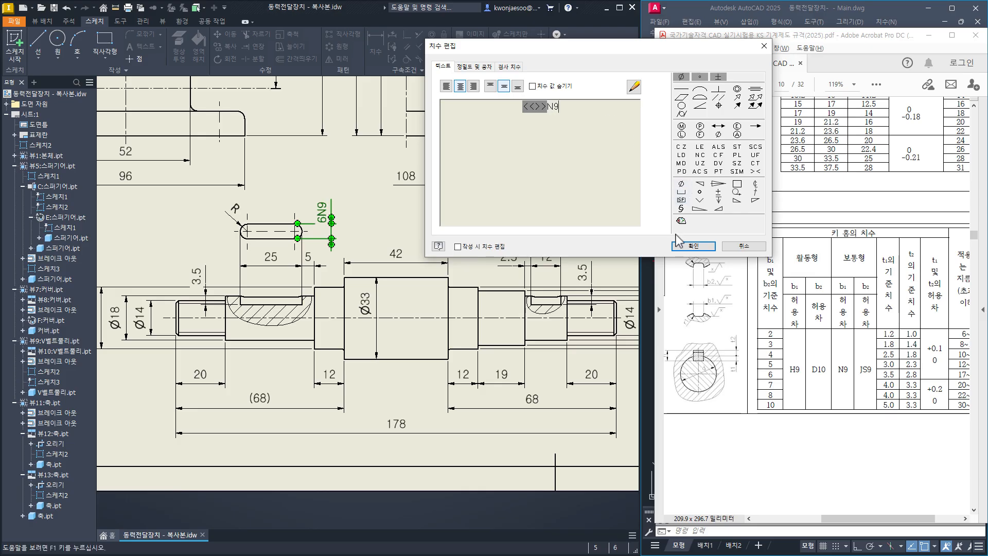
left_click(693, 246)
Copy the N9 tolerance text from the left keyway's width dimension to the right keyway's width dimension.
middle_click_drag(512, 271, 464, 278)
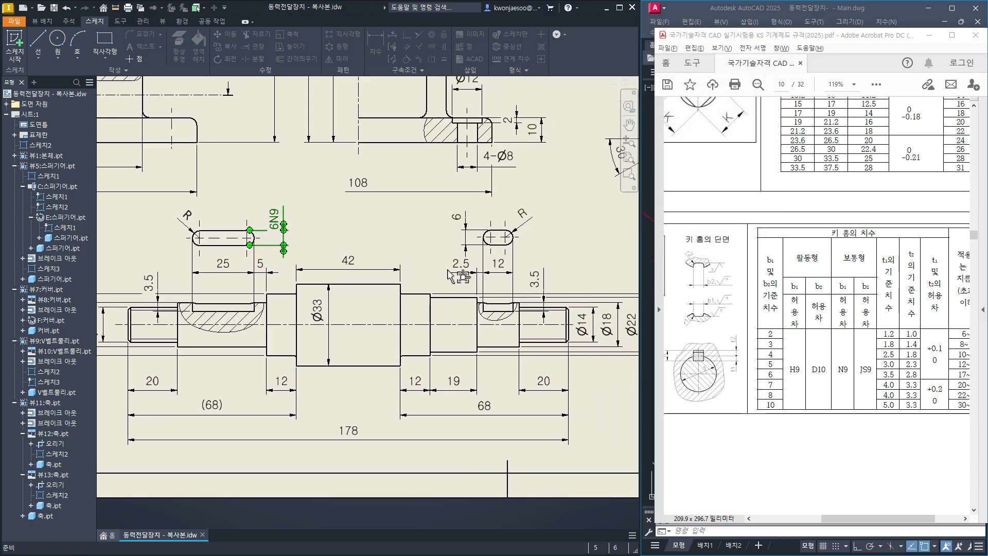
left_click(464, 224)
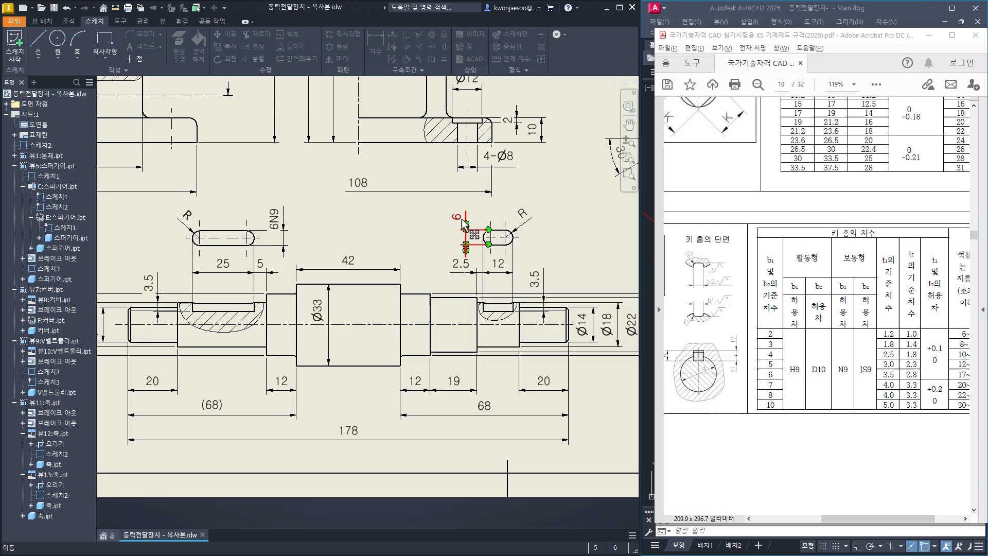
right_click(292, 227)
left_click(301, 333)
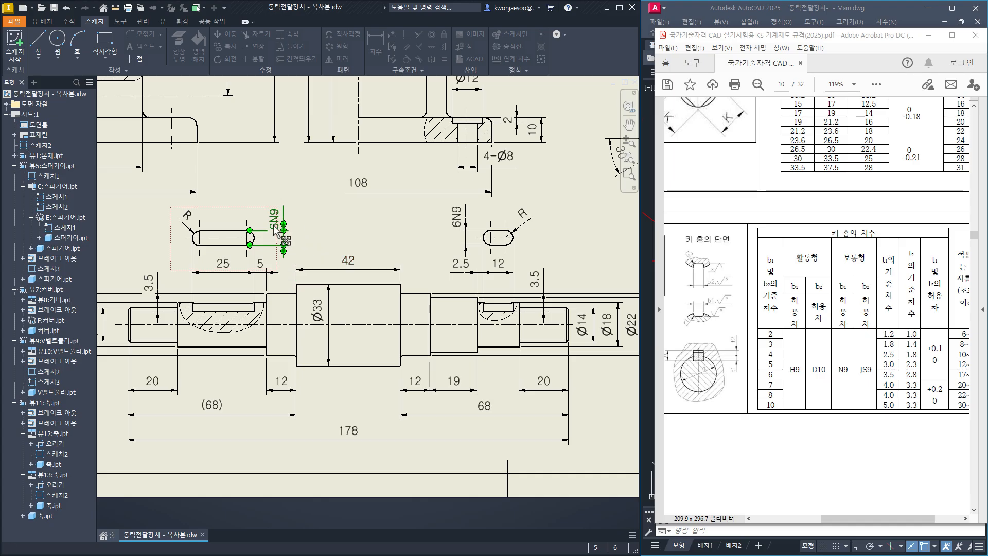
Adjust the position of the 6N9 text on the left keyway's width dimension above its arrows.
scroll(278, 223, "up", 3)
left_click(285, 214)
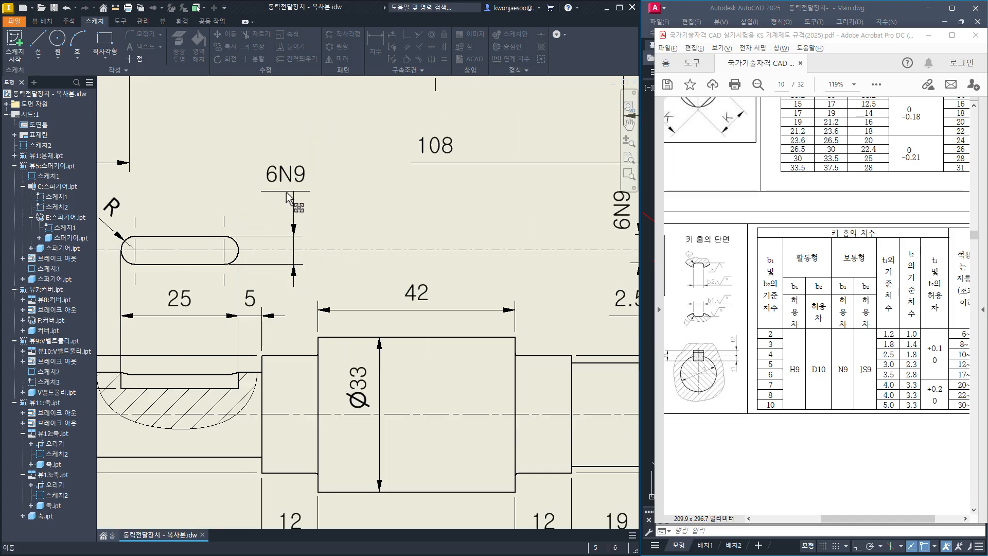
left_click_drag(286, 192, 295, 204)
mouse_move(473, 249)
middle_mouse_down()
mouse_move(449, 237)
mouse_move(260, 250)
middle_mouse_up()
scroll(337, 303, "down", 3)
mouse_move(338, 304)
middle_mouse_down()
mouse_move(433, 262)
mouse_move(435, 272)
middle_mouse_up()
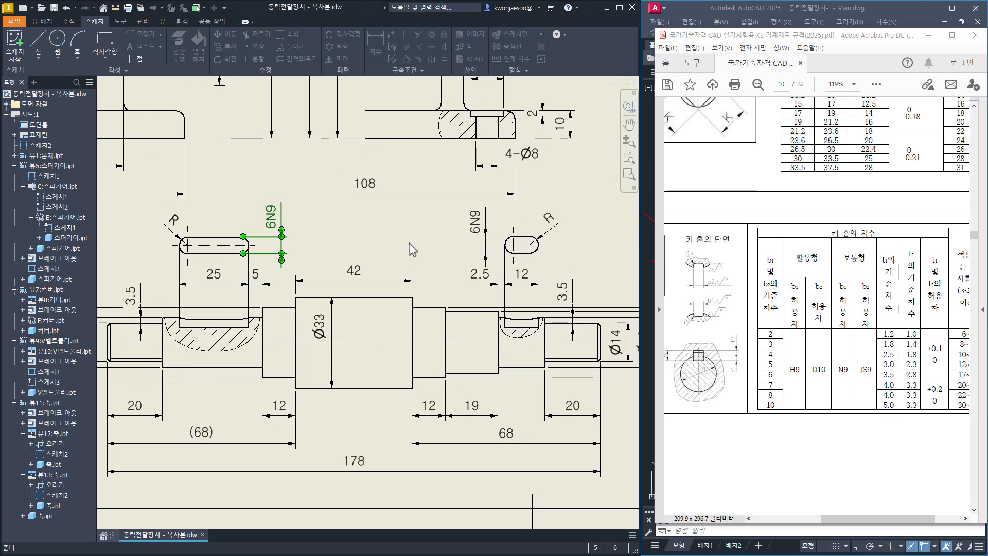
left_click(393, 248)
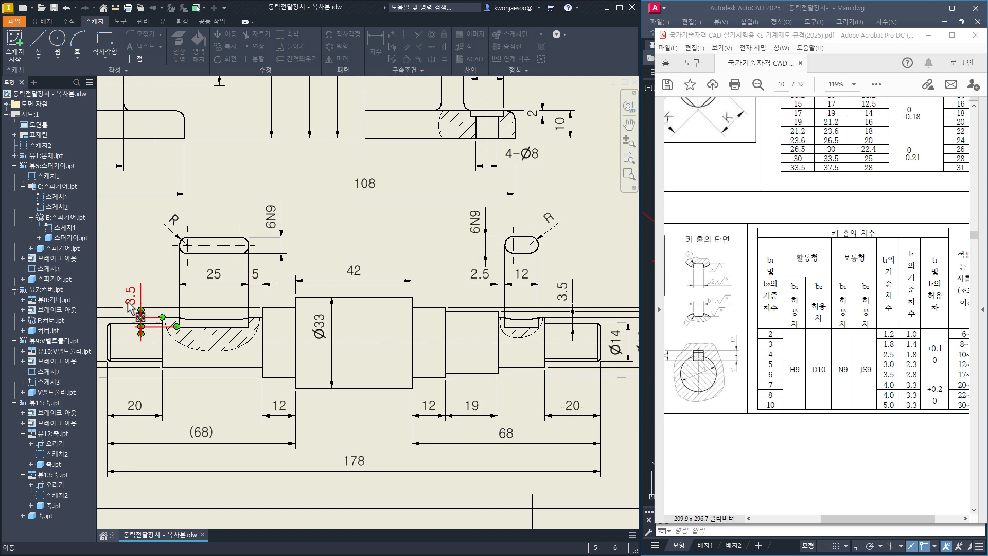
Add a deviation tolerance of +0.1/0 to the left keyway's depth dimension and move its text up clear of the arrows.
middle_click_drag(137, 298, 170, 298)
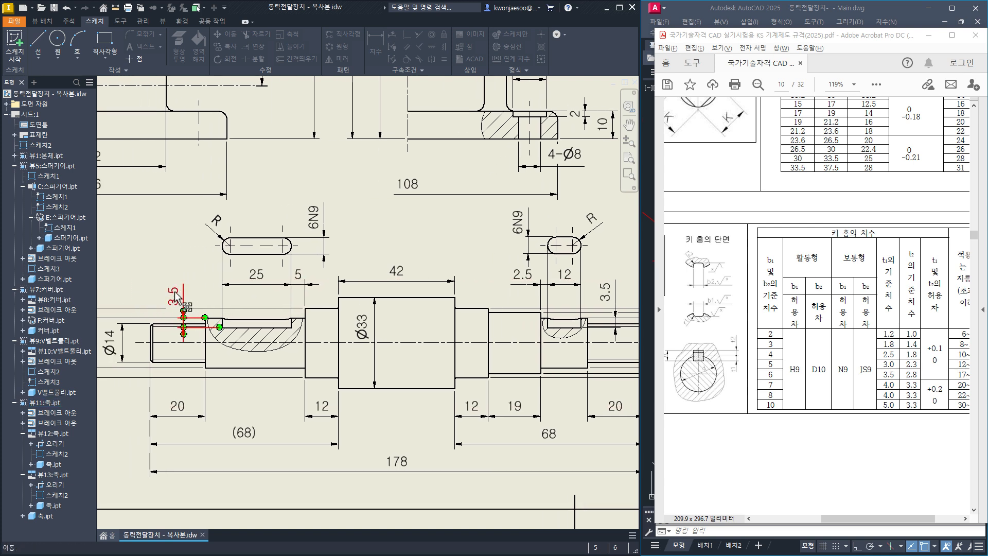
double_click(175, 296)
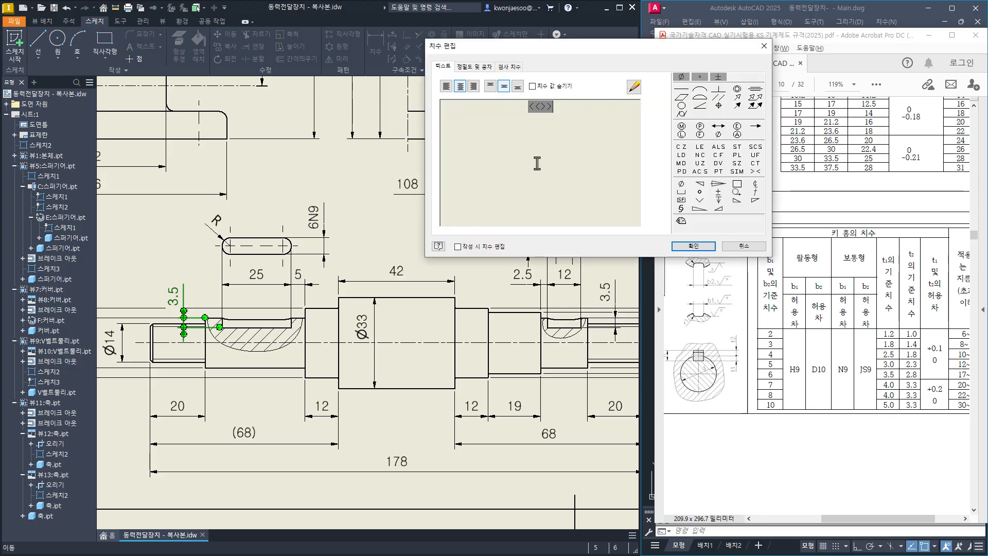
left_click(481, 67)
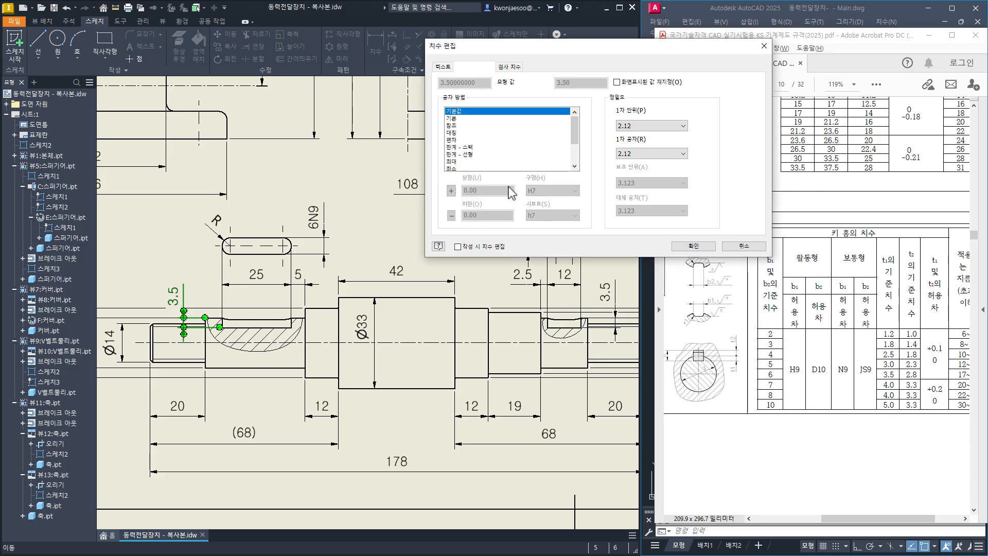
left_click(453, 140)
double_click(501, 190)
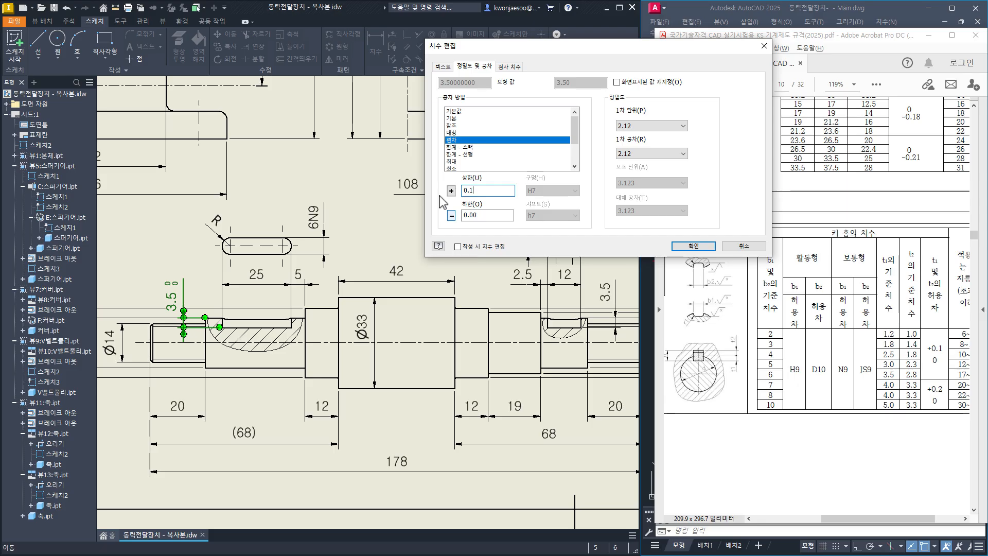
type("0.1")
left_click(693, 246)
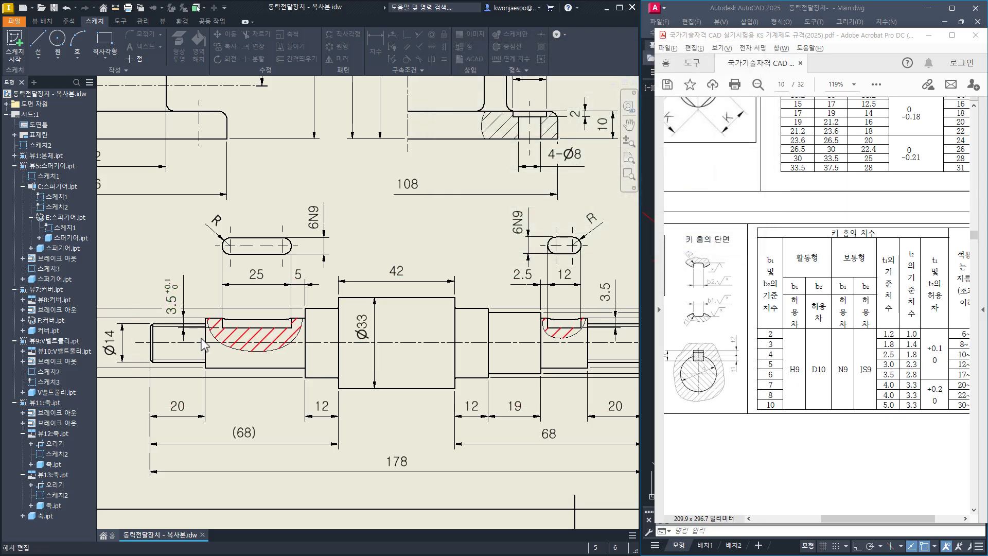
left_click_drag(175, 305, 187, 289)
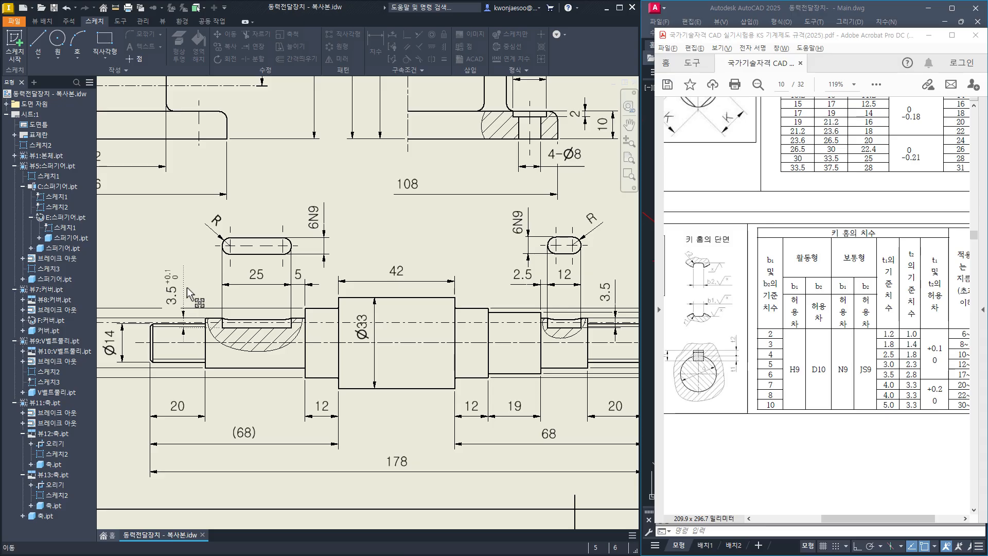
Copy the +0.1/0 tolerance to both keyway length dimensions and the right keyway's depth dimension, and move the right depth text up.
middle_click_drag(221, 399, 208, 408)
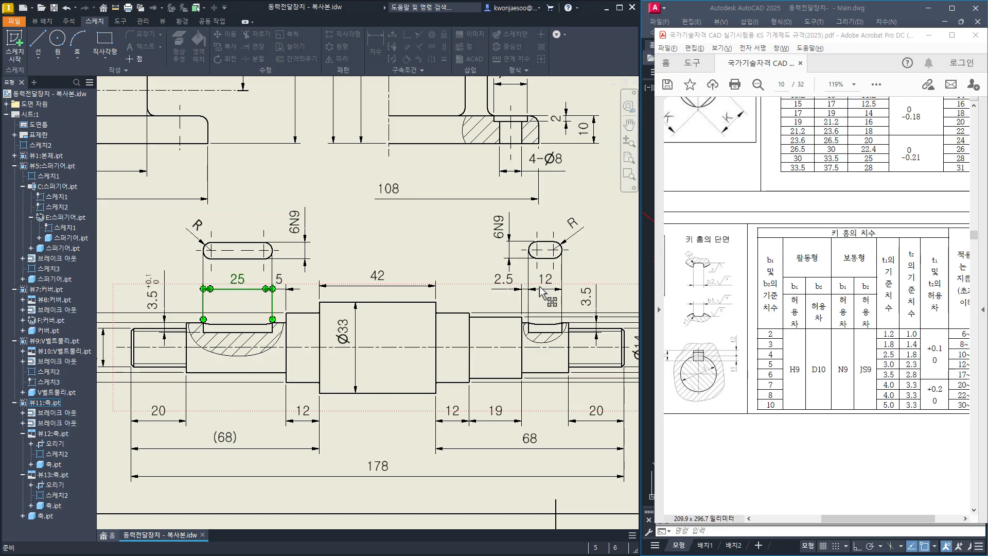
left_click(587, 297)
key("Escape")
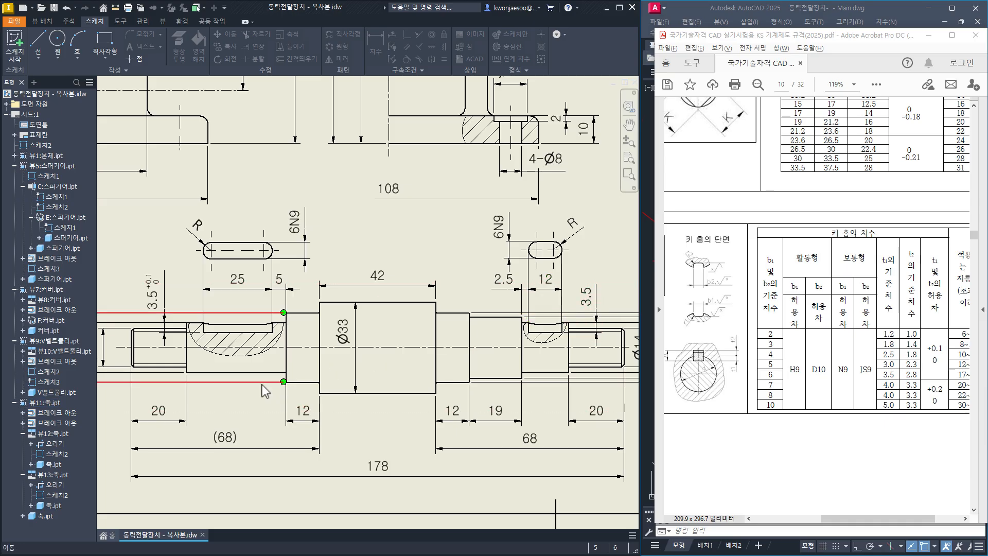
left_click(160, 301)
right_click(158, 297)
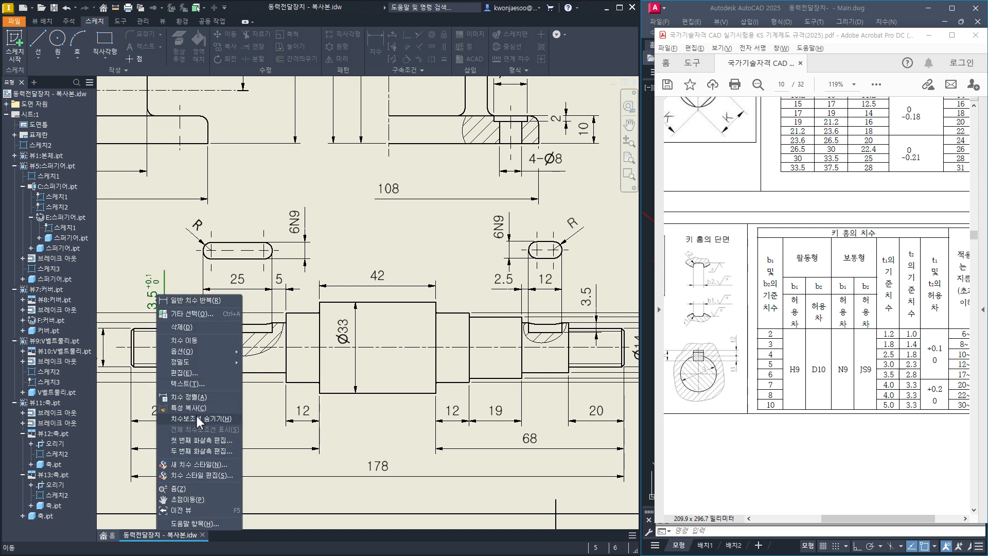
left_click(197, 407)
left_click(235, 278)
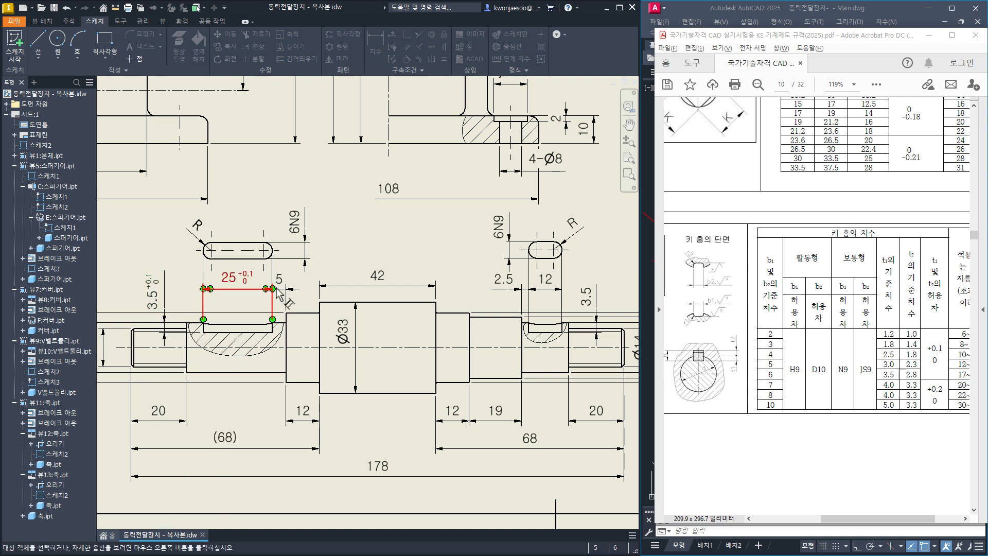
left_click(545, 280)
left_click(586, 297)
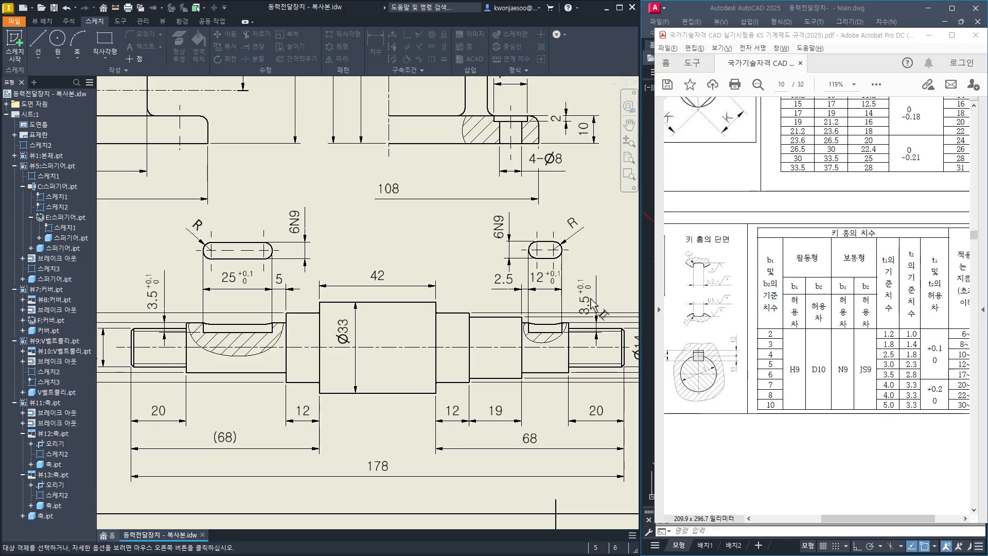
key("Escape")
left_click_drag(588, 301, 588, 294)
key("Escape")
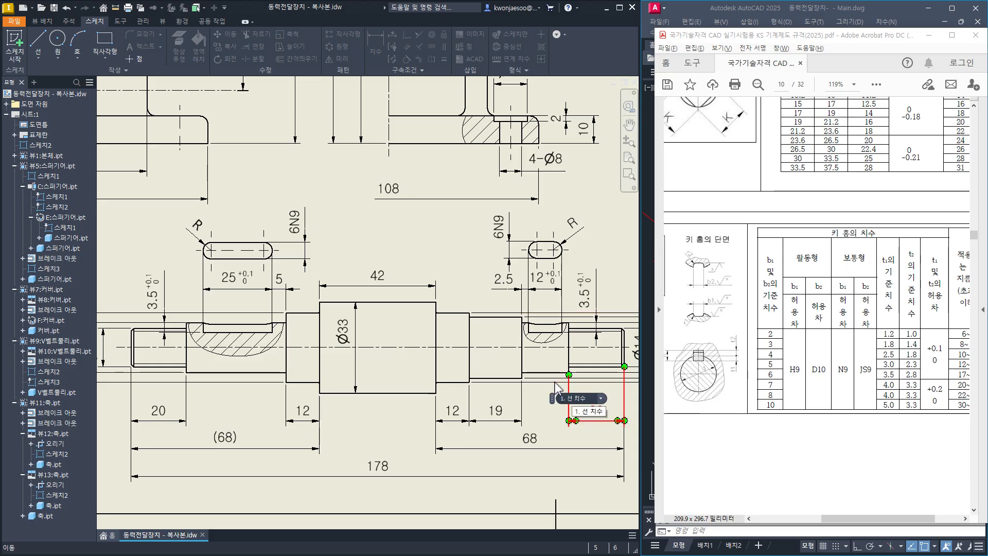
Go to page 13 of the standards PDF, browse on to the bearing fit table on page 18, examine its shaft tolerances, and minimize the PDF.
left_click(785, 85)
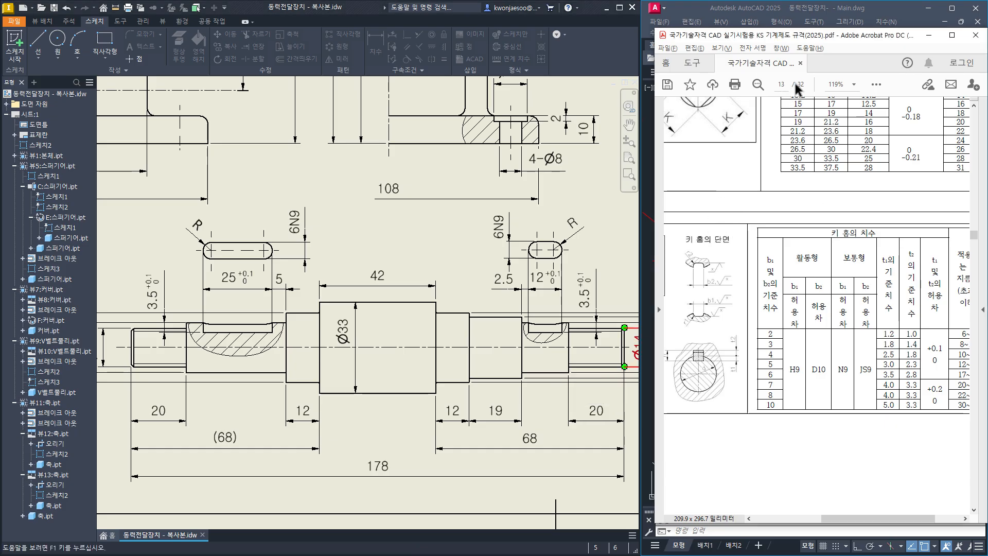
key("Return")
scroll(842, 363, "down", 2, "ctrl")
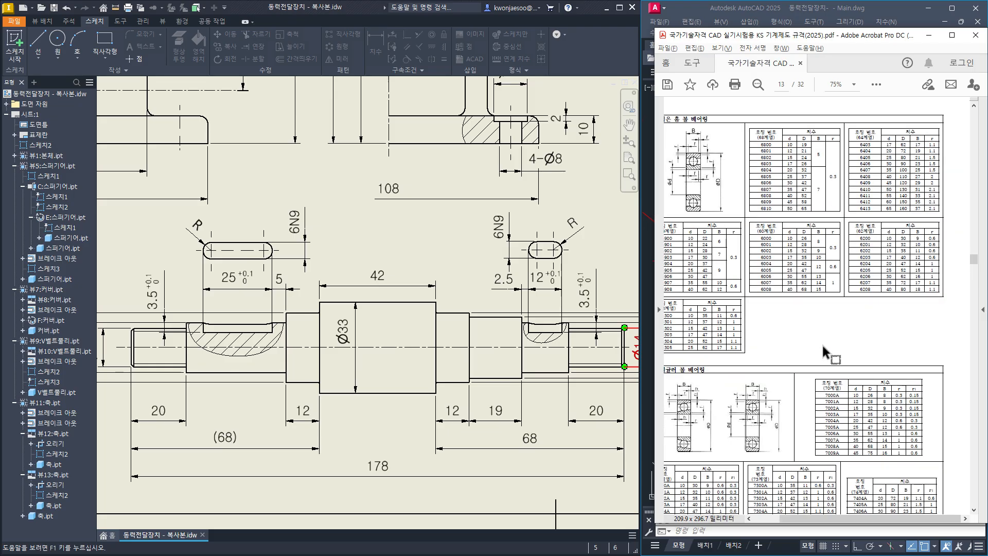
right_click(807, 335)
left_click(835, 187)
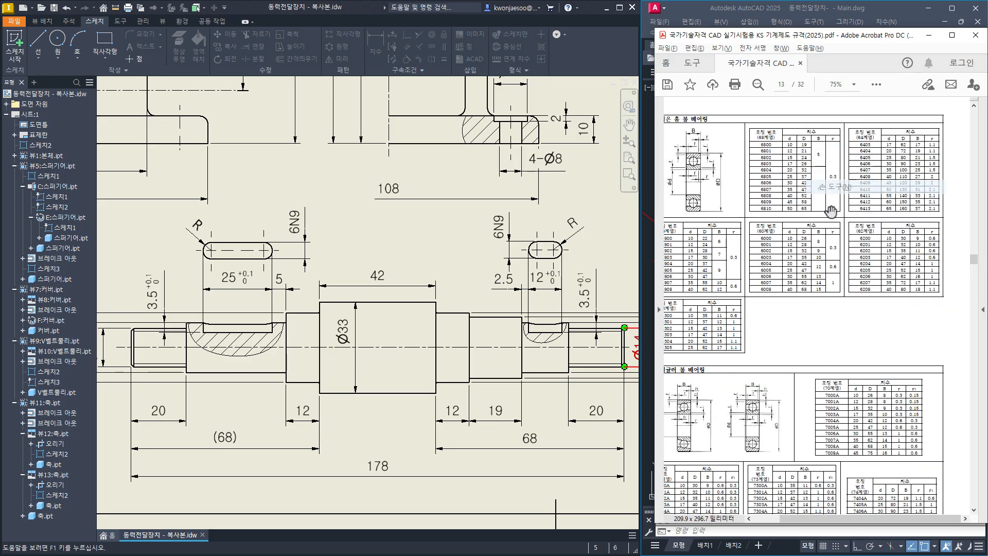
left_click_drag(799, 296, 827, 312)
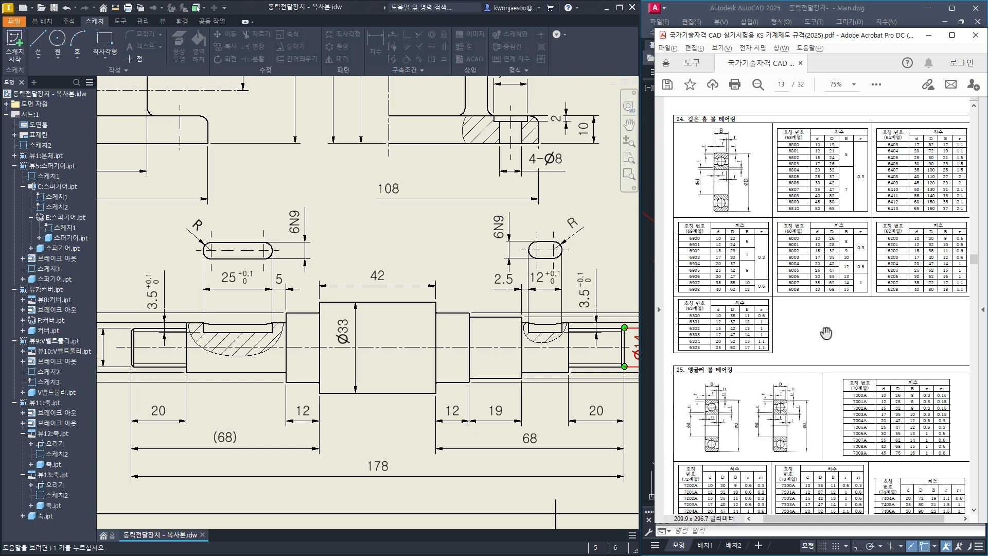
scroll(826, 338, "down", 10)
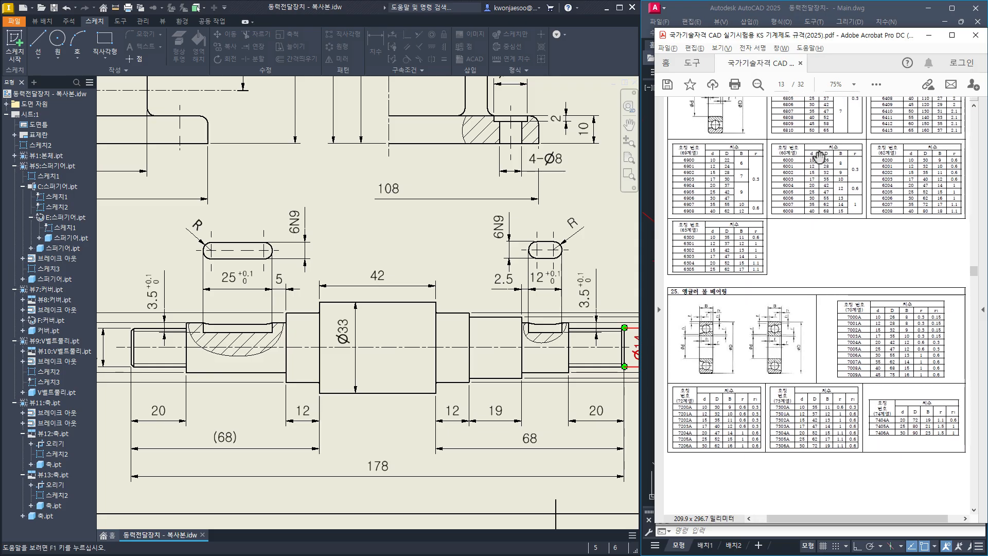
scroll(830, 348, "down", 3)
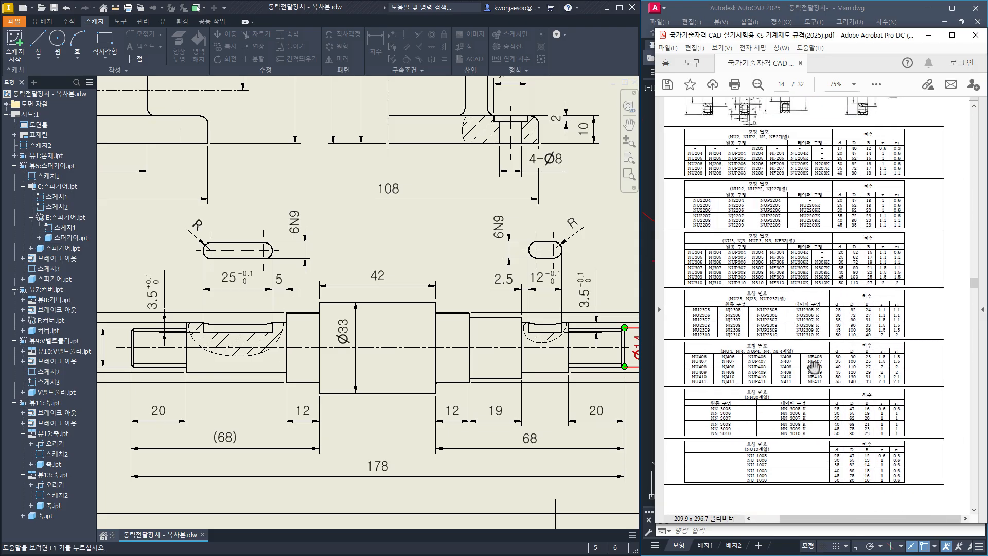
scroll(815, 367, "down", 15)
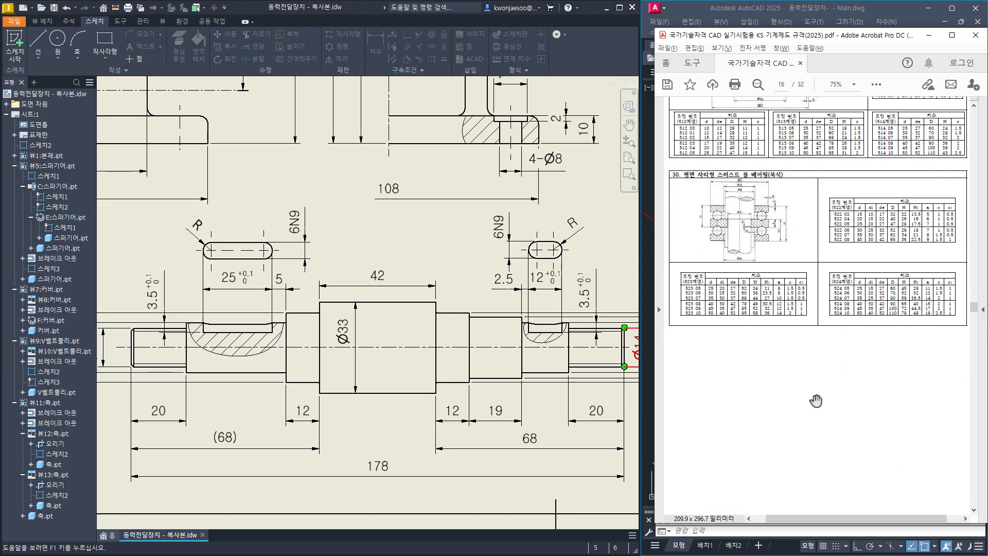
scroll(816, 400, "down", 12)
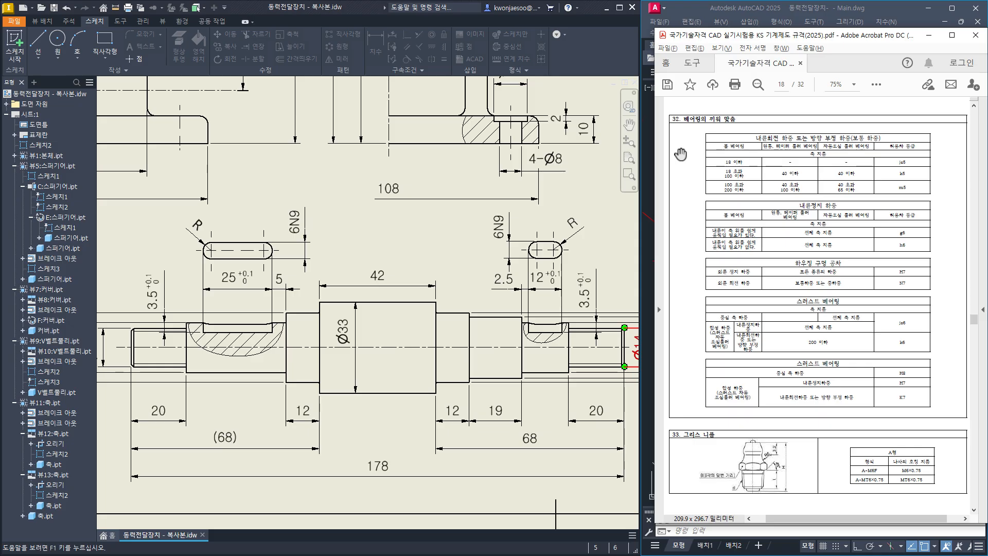
scroll(798, 213, "up", 3, "ctrl")
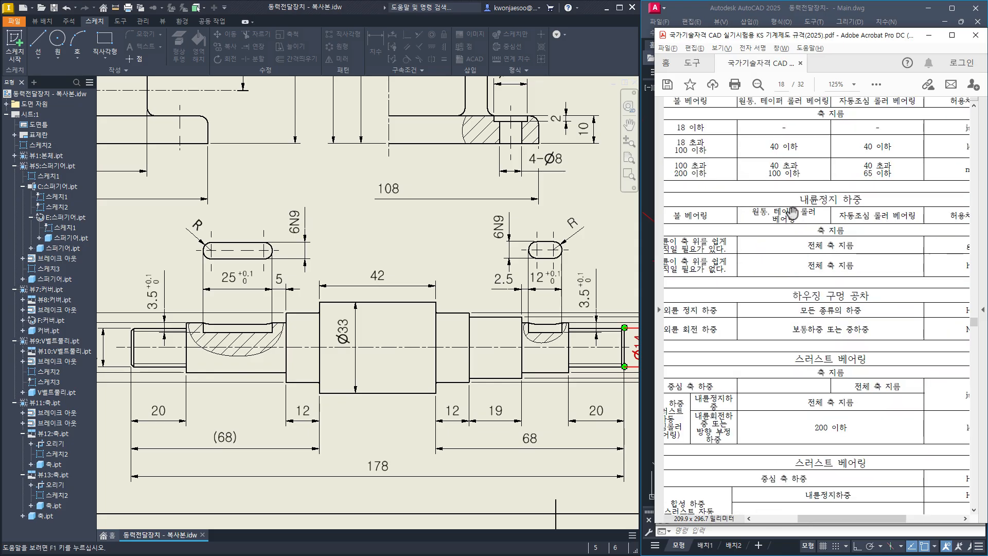
left_click_drag(765, 305, 767, 304)
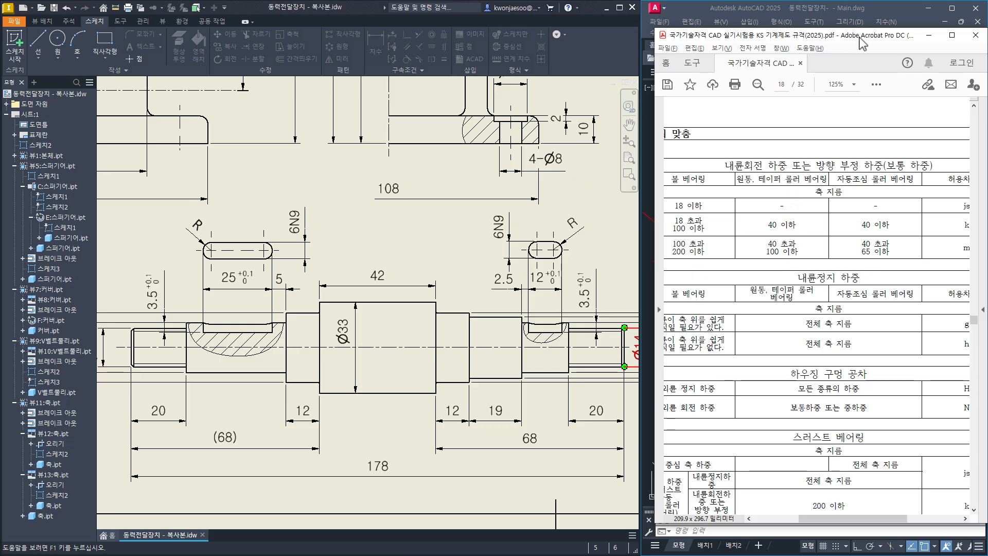
left_click(929, 35)
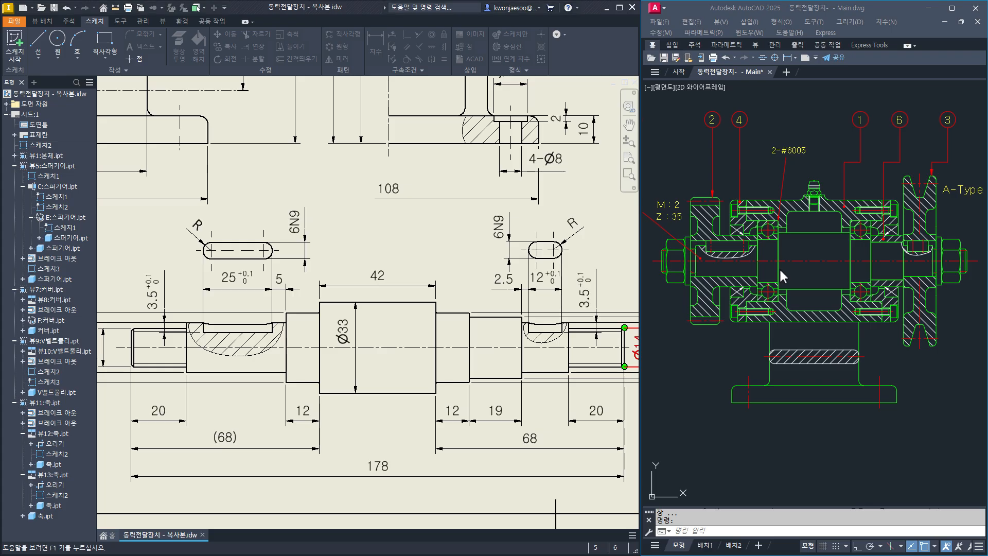
Bring back the standards PDF and examine the bearing fit table's shaft tolerance grades for the Ø25 ball bearing seats.
key("alt+Tab")
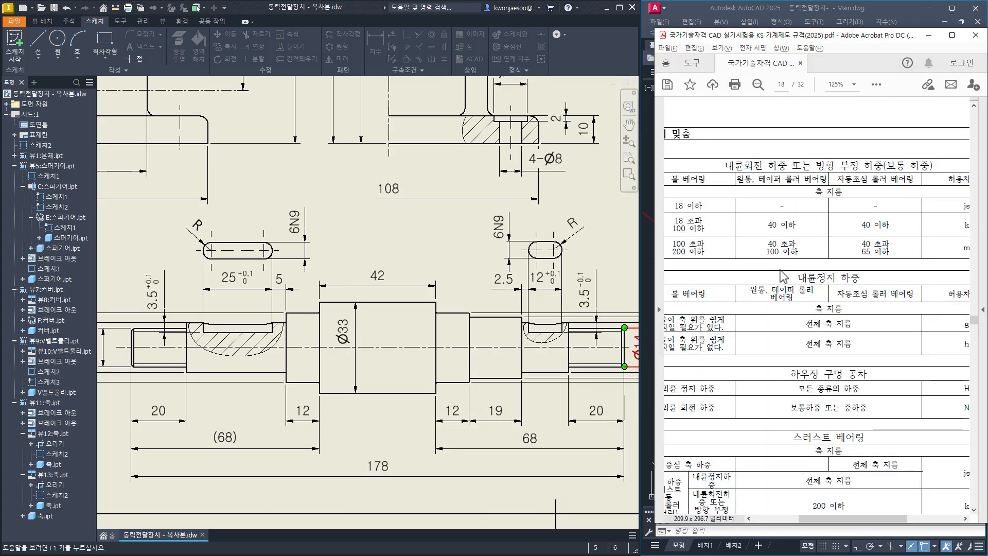
left_click_drag(792, 216, 819, 223)
left_click(303, 411)
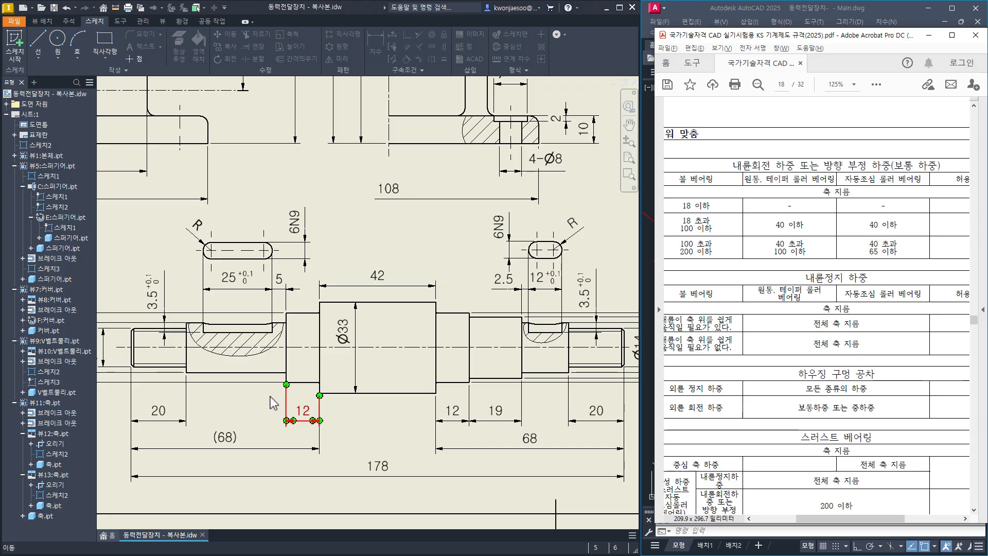
middle_click_drag(236, 409, 322, 404)
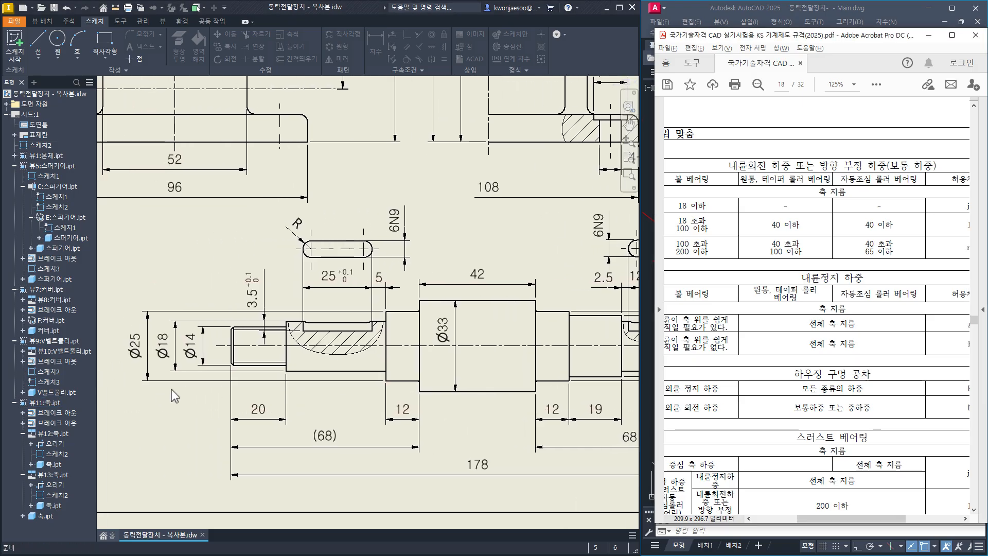
left_click(151, 363)
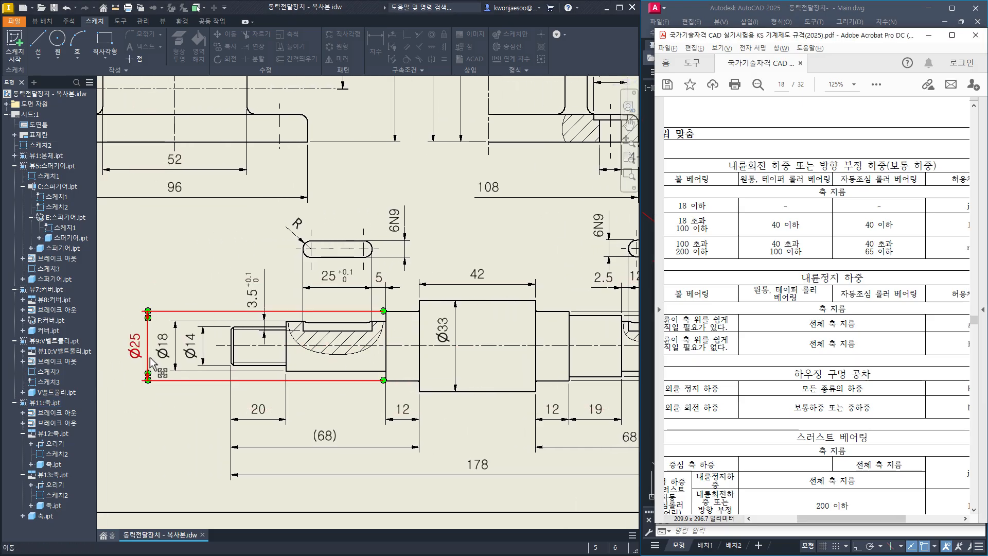
key("Escape")
left_click_drag(712, 251, 732, 252)
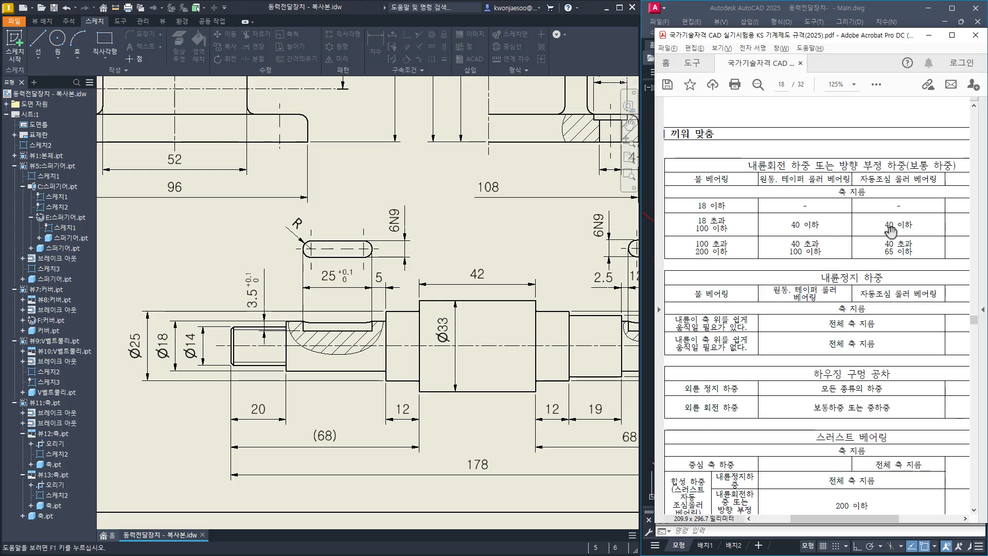
left_click_drag(878, 234, 755, 236)
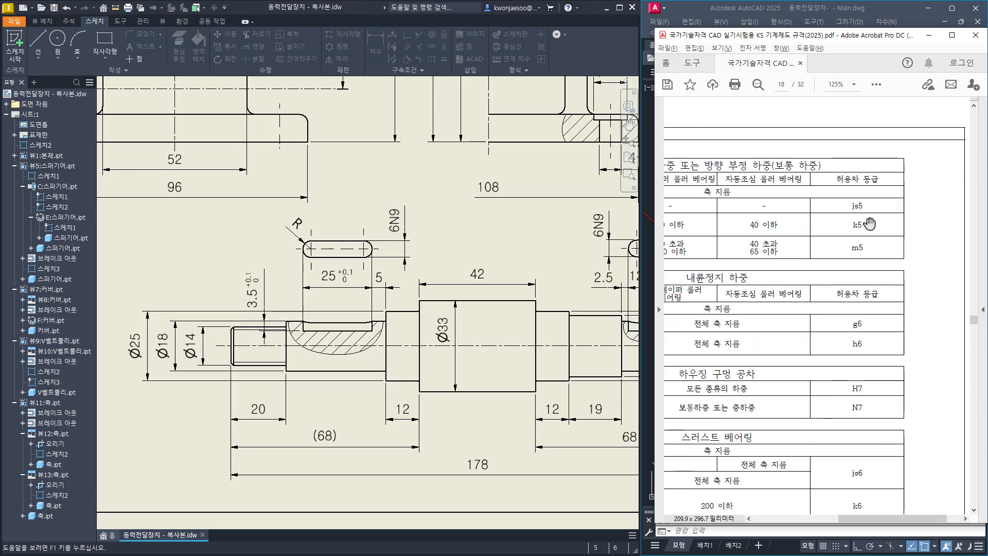
Append k5 after the value of the Ø25 diameter dimension at the shaft's left end.
left_click(188, 426)
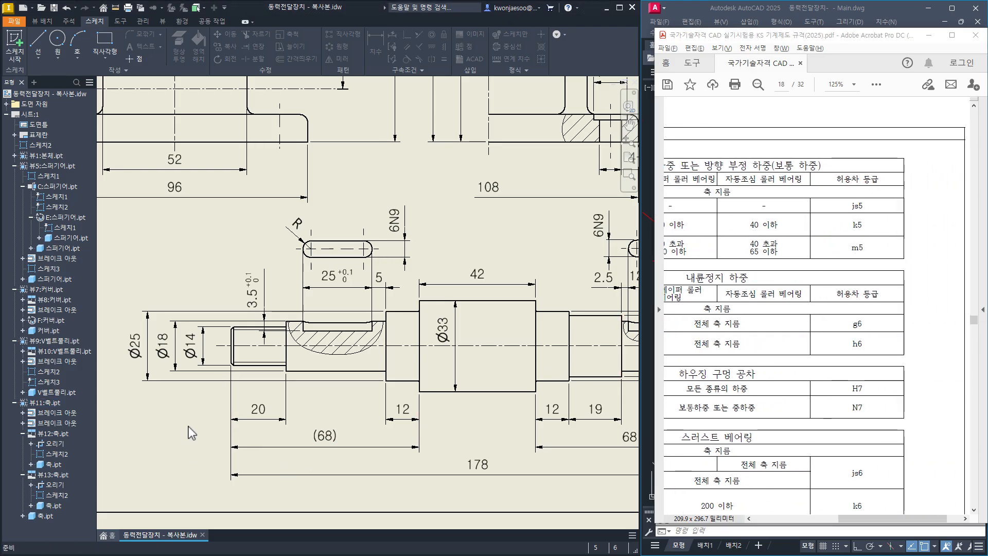
double_click(135, 353)
left_click(443, 66)
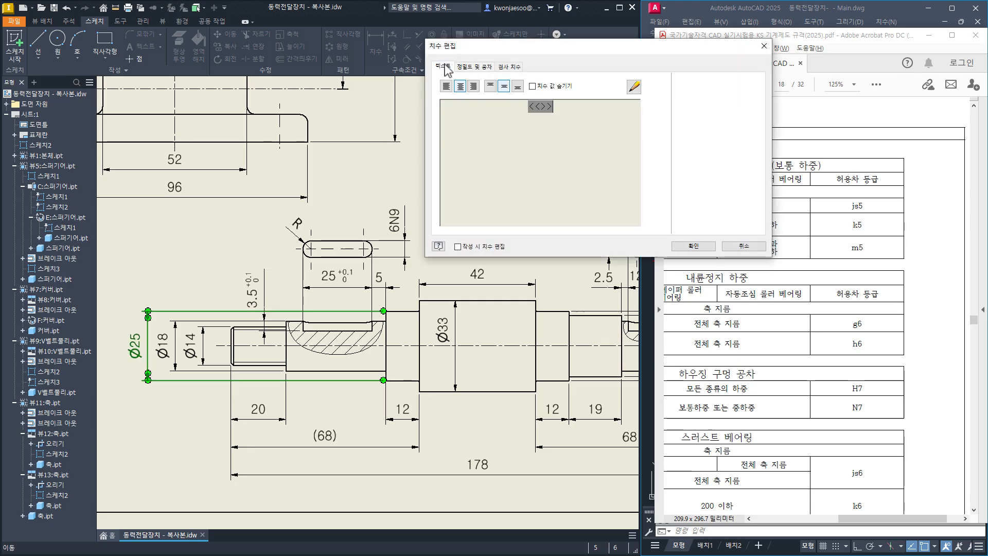
type("k")
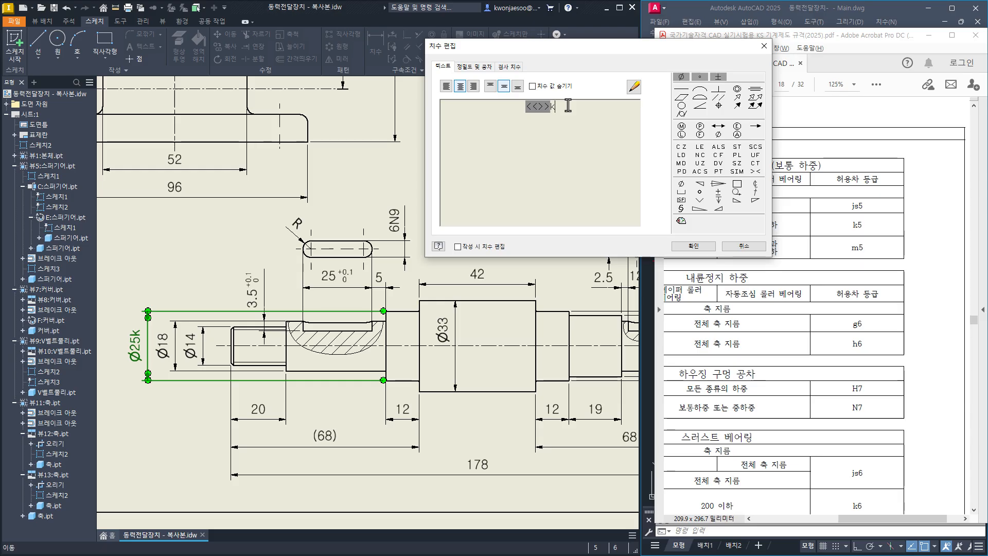
type("5")
left_click(693, 246)
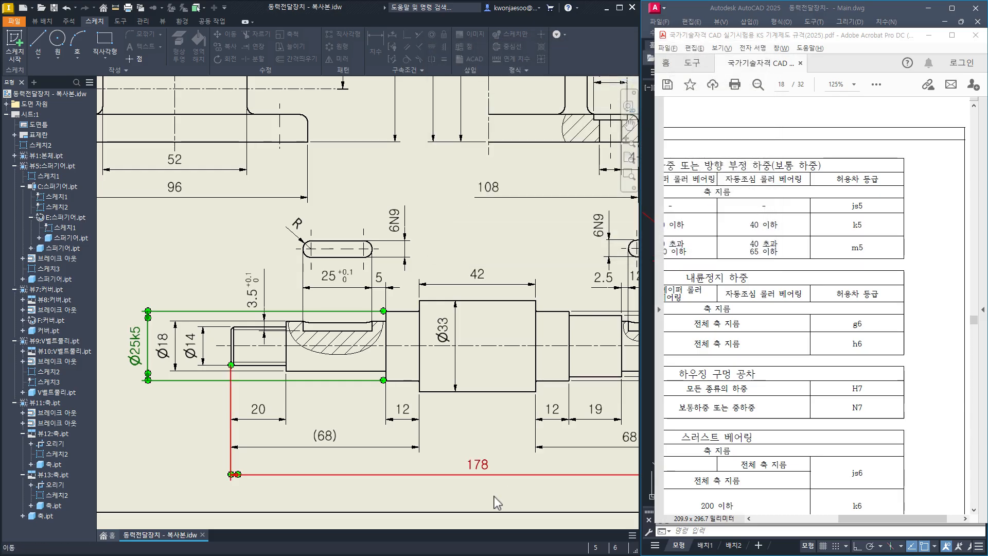
Append k5 after the value of the Ø25 diameter dimension at the shaft's right end.
left_click(478, 437)
middle_click_drag(518, 425, 428, 429)
middle_click_drag(561, 427, 240, 421)
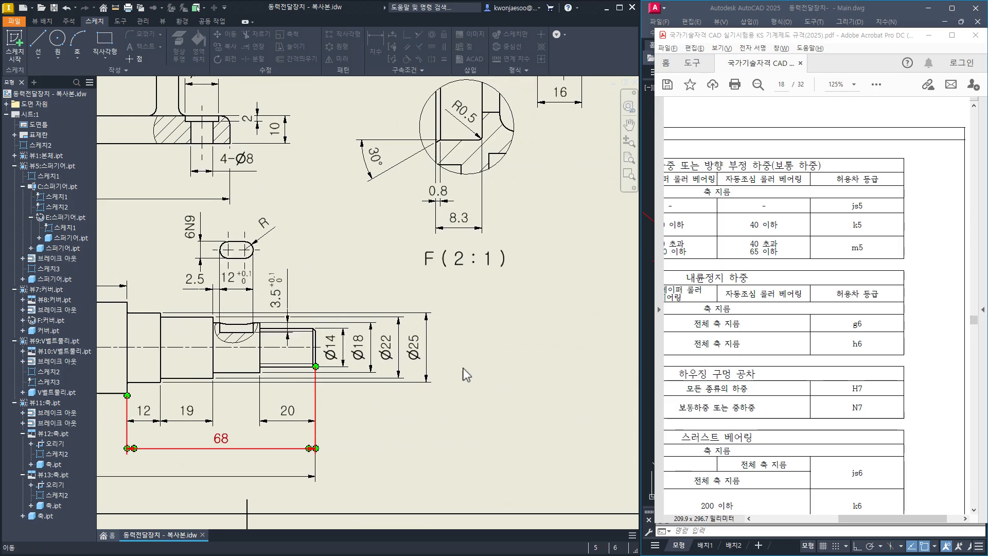
double_click(415, 352)
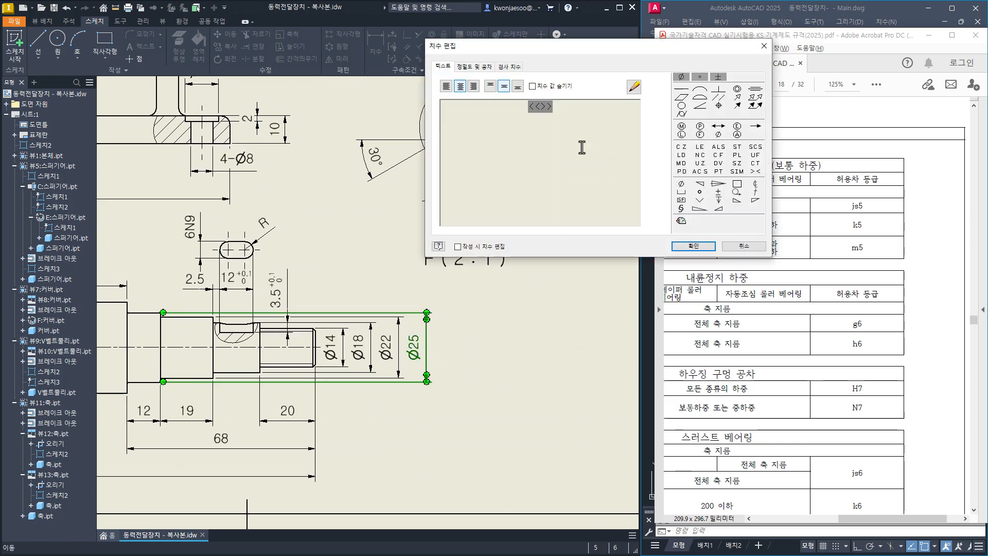
type("k")
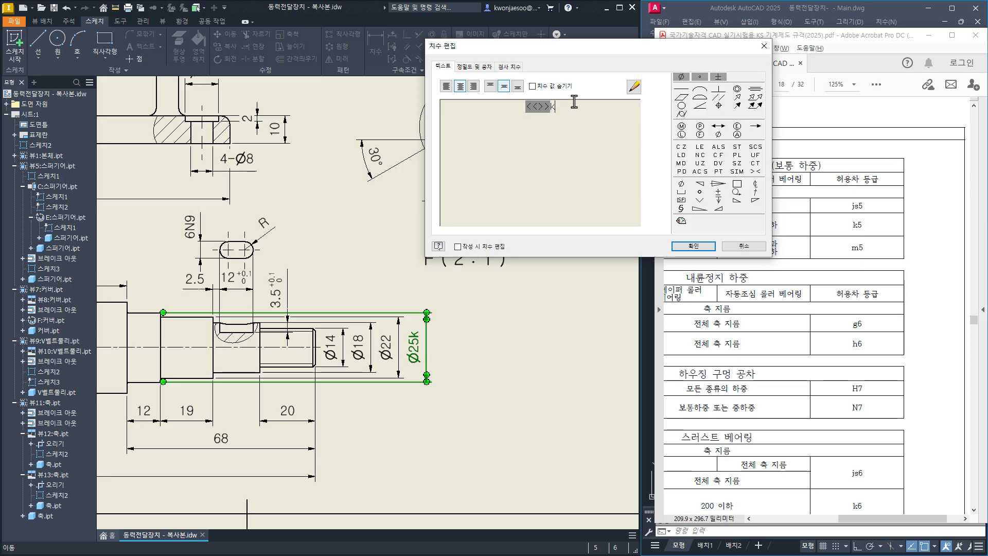
type("5")
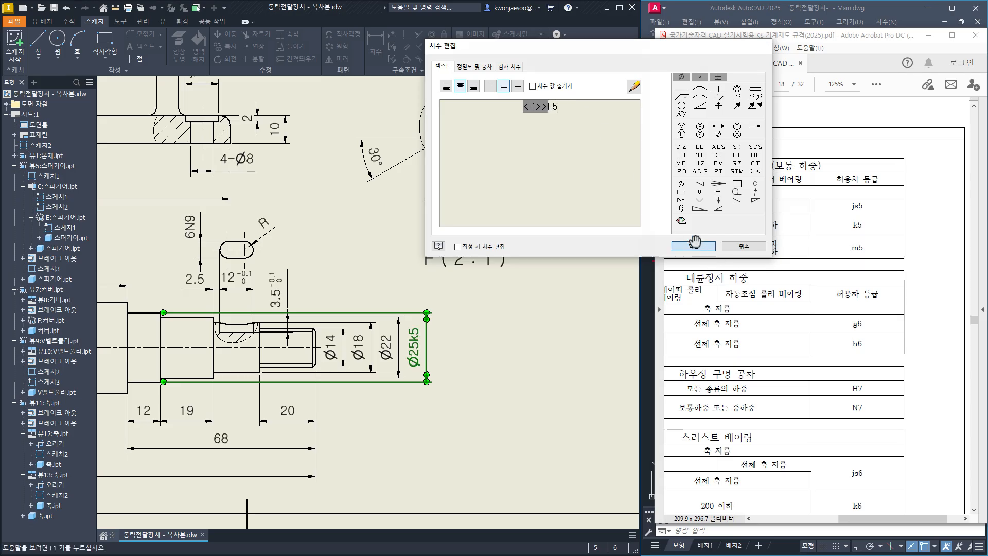
left_click(693, 246)
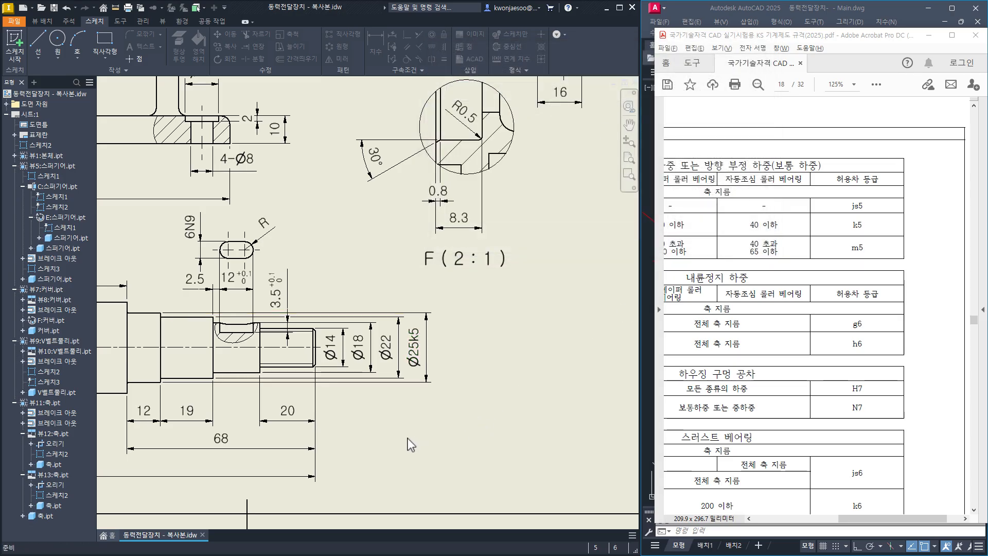
Minimize the standards PDF and append g6 to the Ø22 diameter dimension at the shaft's right end.
middle_click_drag(409, 439, 620, 422)
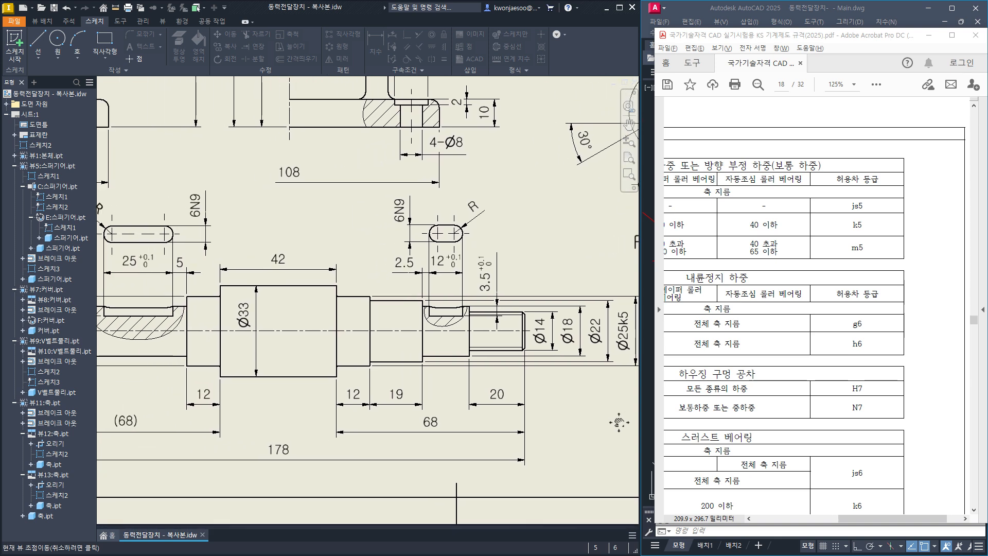
left_click(930, 35)
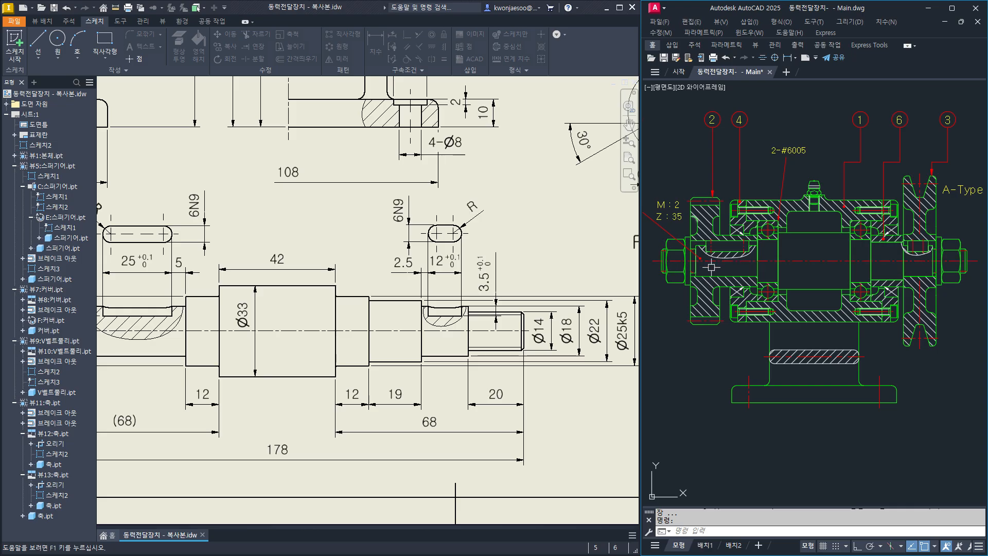
middle_click_drag(596, 448, 548, 446)
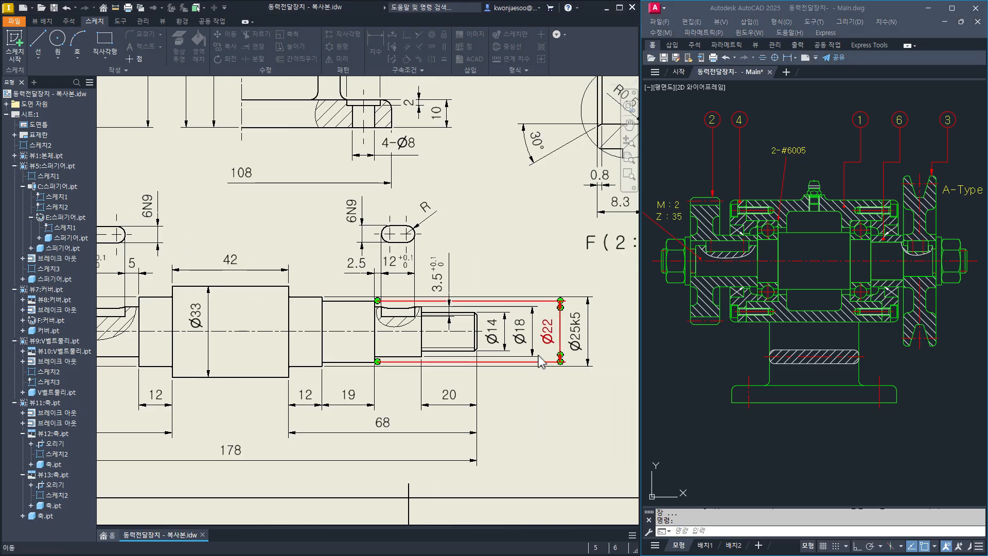
double_click(544, 300)
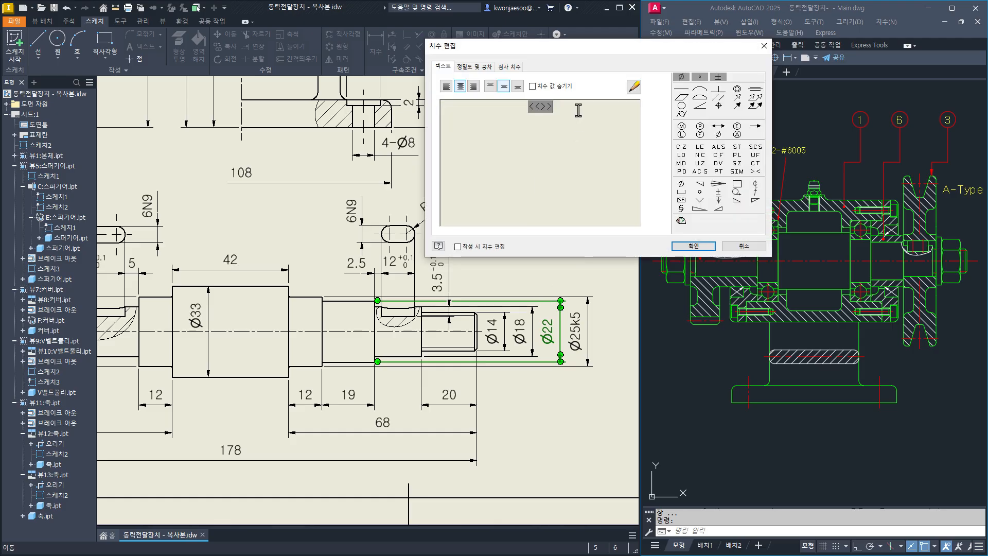
type("g6")
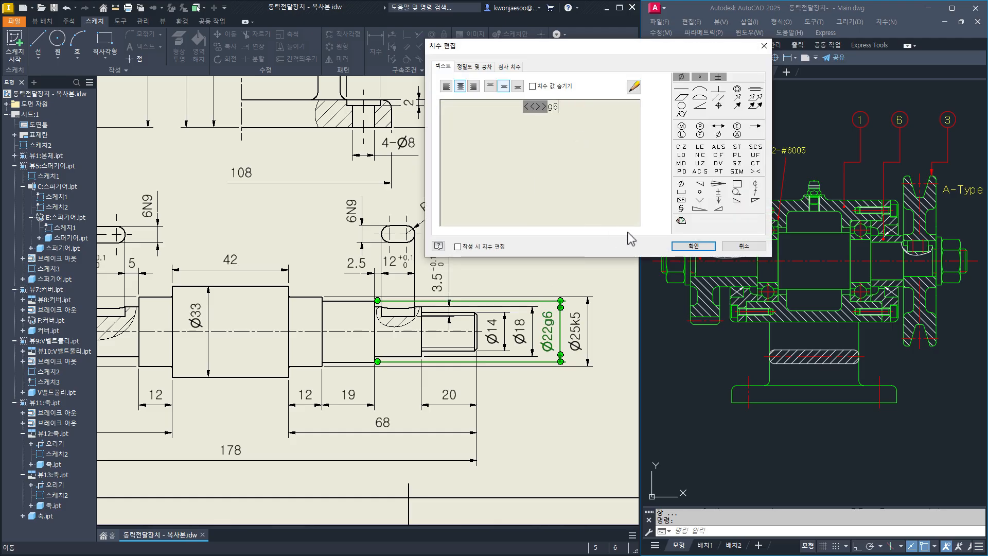
left_click(694, 246)
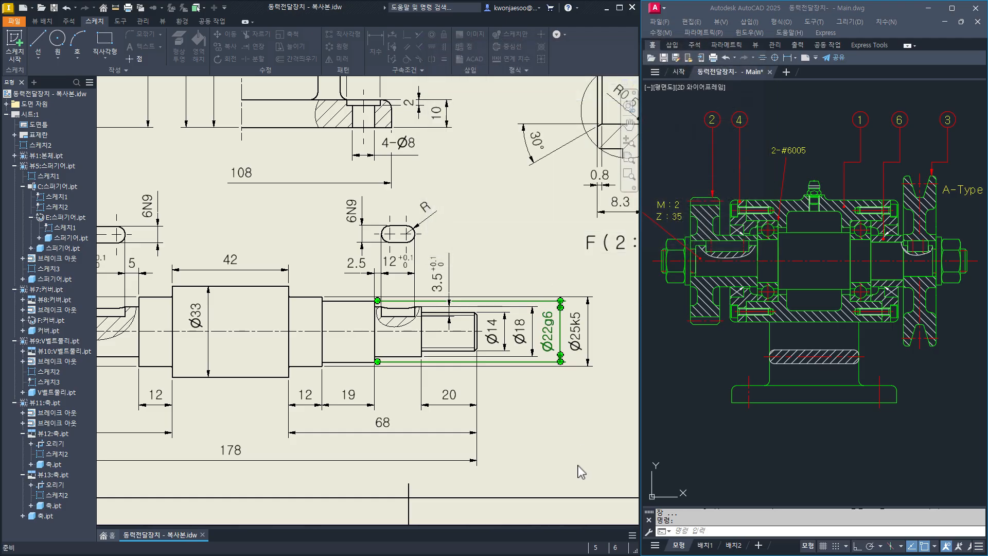
Copy the g6 tolerance text from the Ø22 dimension to both Ø18 diameter dimensions of the shaft.
right_click(561, 332)
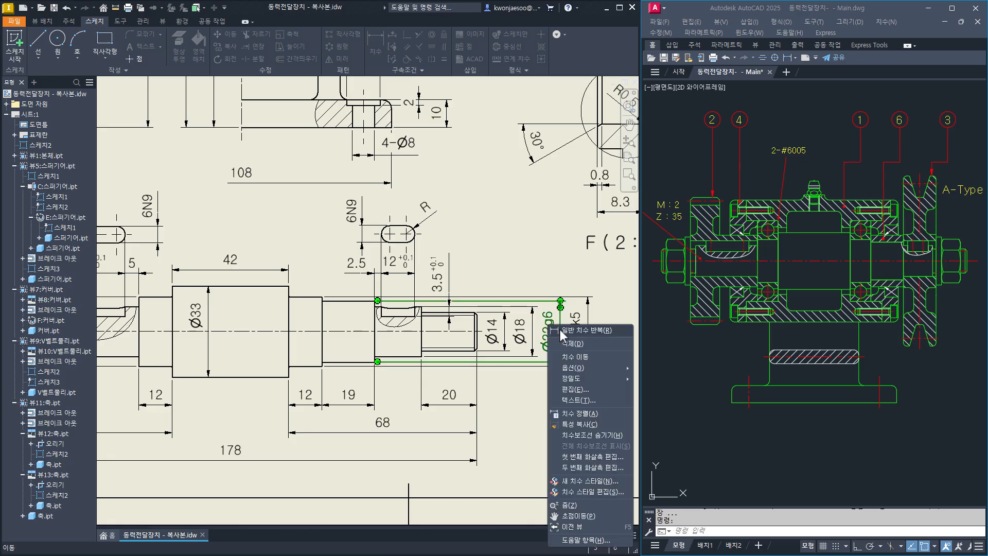
left_click(578, 424)
left_click(520, 334)
scroll(472, 406, "down", 3)
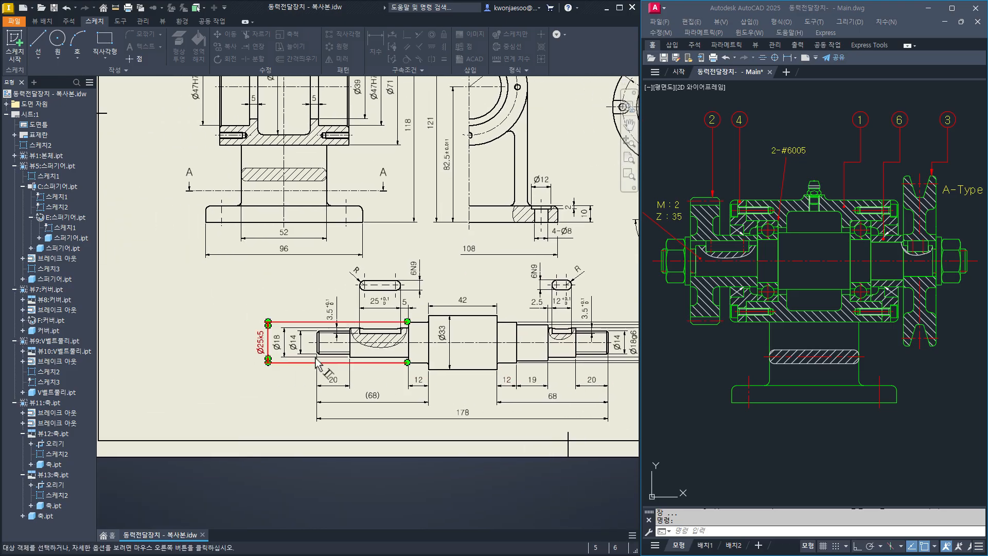
scroll(259, 337, "up", 3)
key("Escape")
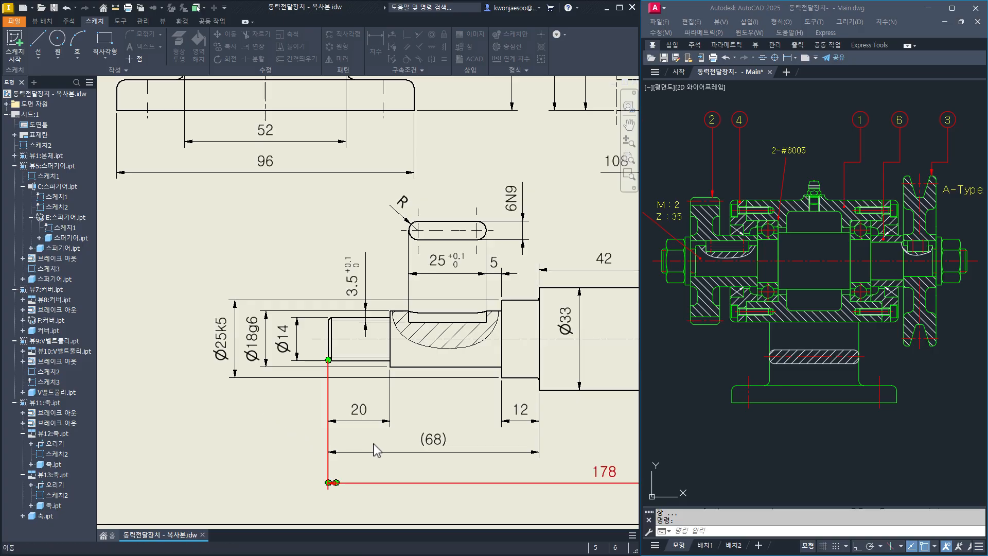
Dimension the fillet radius at the right shoulder of the Ø33 section, placing the text inside the section.
scroll(437, 436, "down", 4)
scroll(475, 438, "up", 4)
middle_click_drag(527, 436, 271, 429)
middle_click_drag(460, 422, 484, 427)
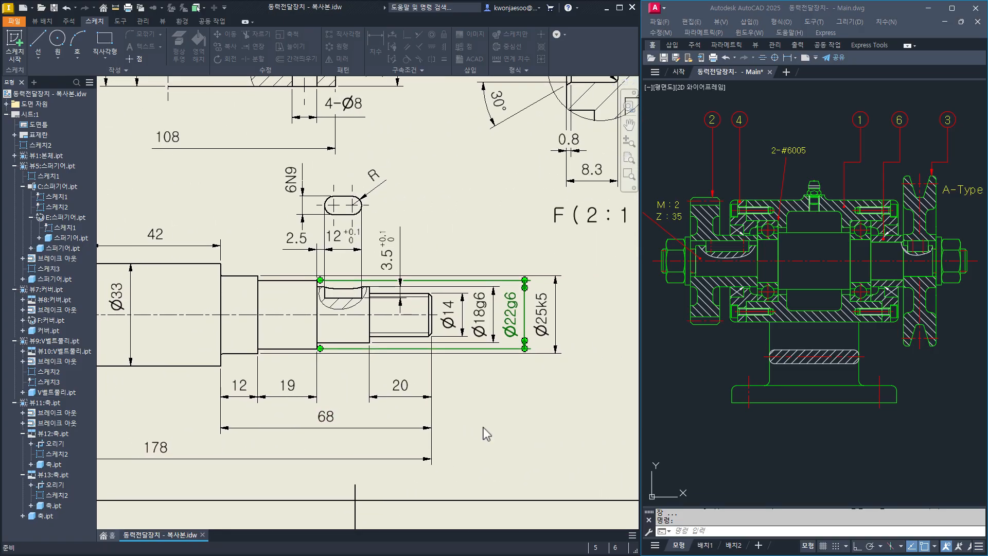
scroll(483, 428, "down", 3)
mouse_move(355, 420)
middle_mouse_down()
mouse_move(463, 399)
mouse_move(436, 399)
middle_mouse_up()
left_click(388, 450)
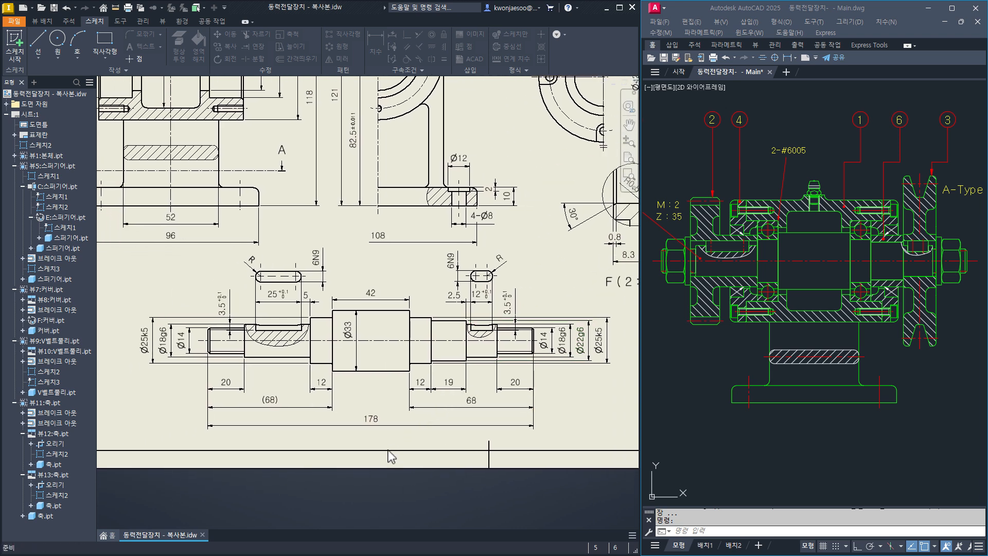
scroll(397, 304, "up", 5)
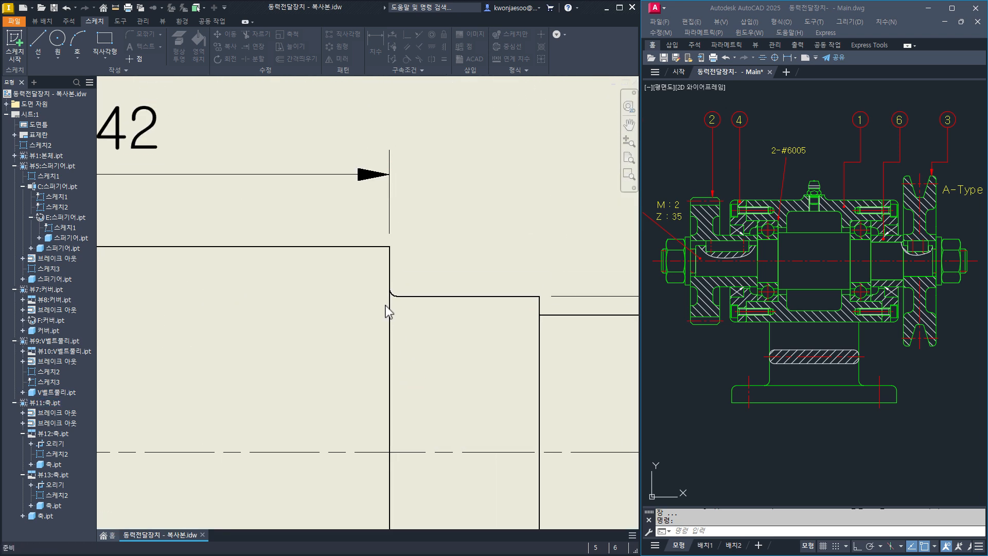
scroll(388, 311, "up", 3)
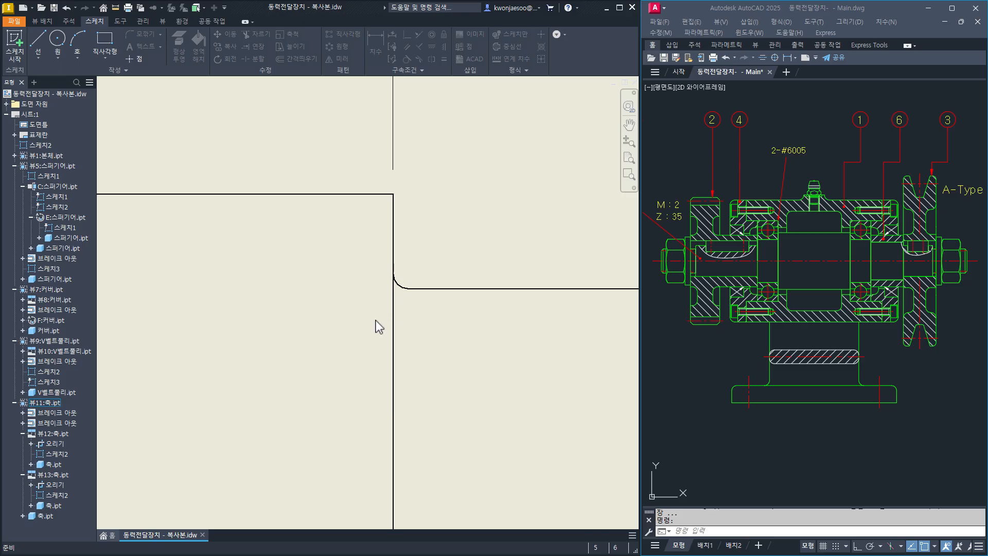
key("d")
left_click(395, 283)
scroll(401, 294, "down", 2)
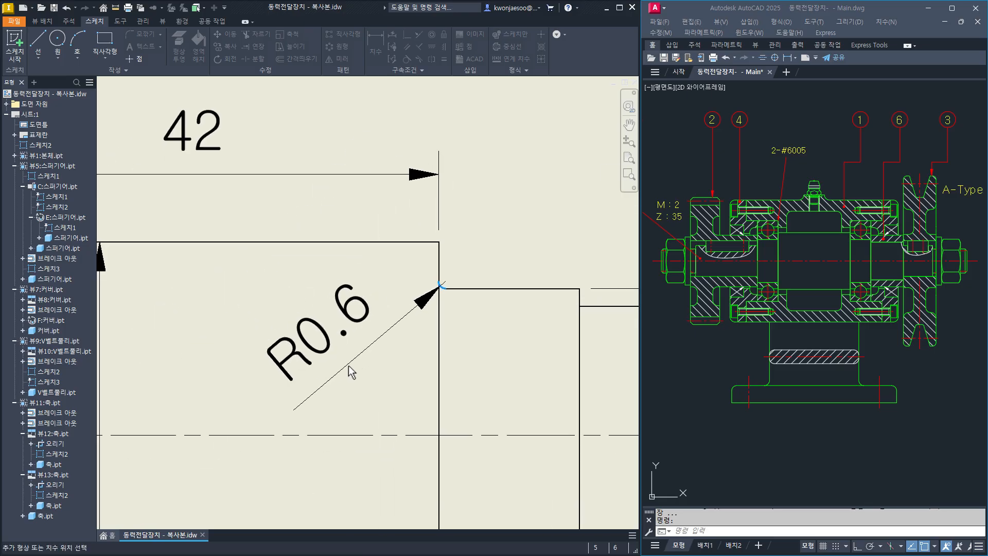
left_click(344, 367)
Dimension the fillet radius at the left shoulder of the Ø33 section, placing the text inside the section.
scroll(232, 363, "down", 2)
middle_click_drag(149, 365, 459, 304)
scroll(394, 253, "up", 5)
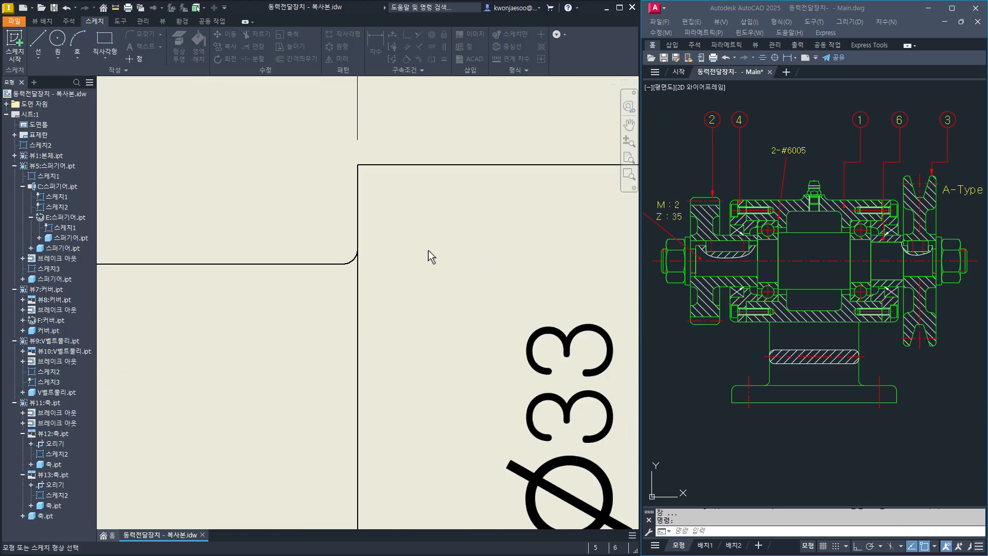
left_click(354, 262)
scroll(440, 327, "down", 2)
middle_click_drag(446, 358, 405, 327)
scroll(406, 327, "down", 2)
left_click(455, 326)
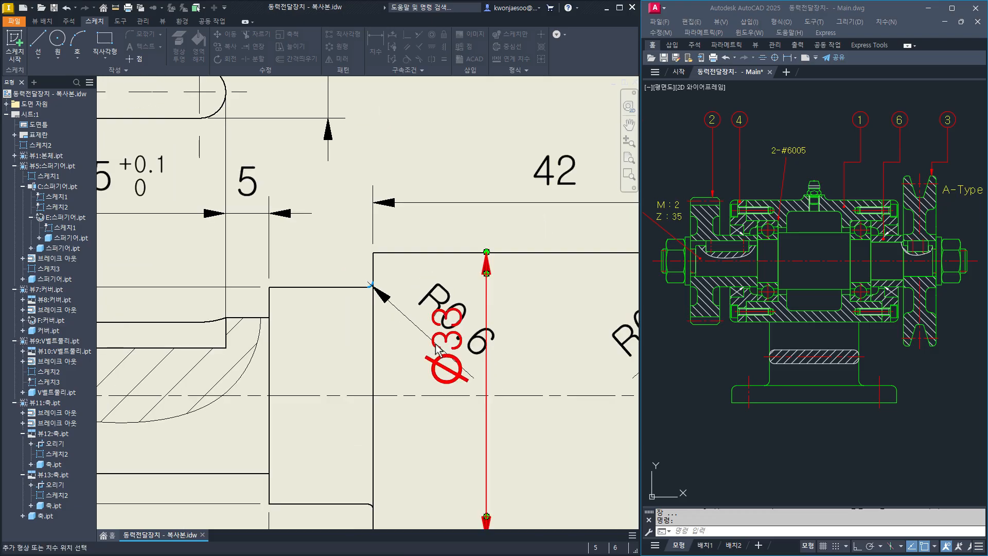
Move the Ø33 dimension text down along its dimension line, clear of the left fillet radius text.
middle_click_drag(492, 415, 428, 369)
left_click_drag(390, 334, 488, 415)
scroll(540, 416, "down", 4)
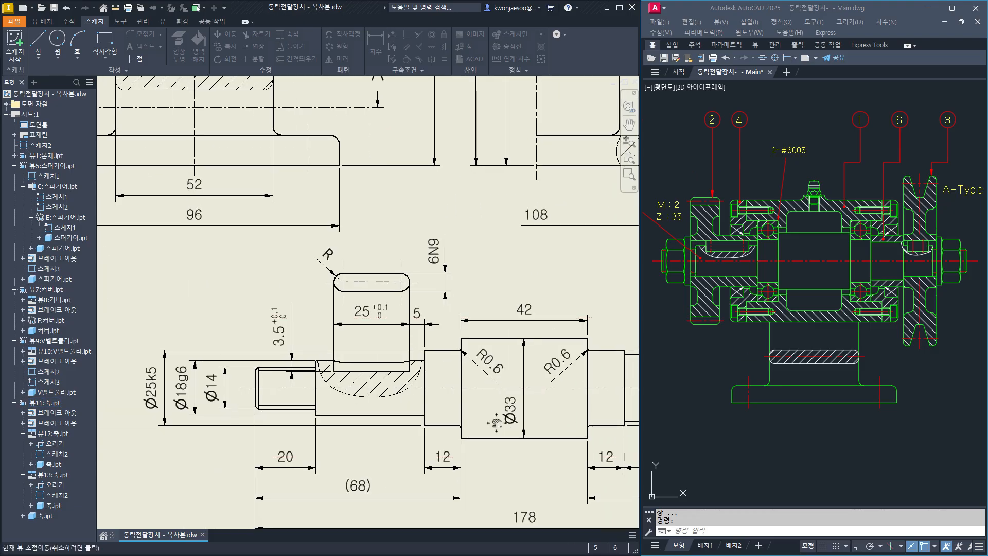
Give the 12 mm length dimension left of the Ø33 section a deviation tolerance of -0.01 upper and -0.03 lower.
middle_click_drag(510, 428, 373, 364)
scroll(405, 404, "down", 2)
middle_click_drag(406, 406, 394, 379)
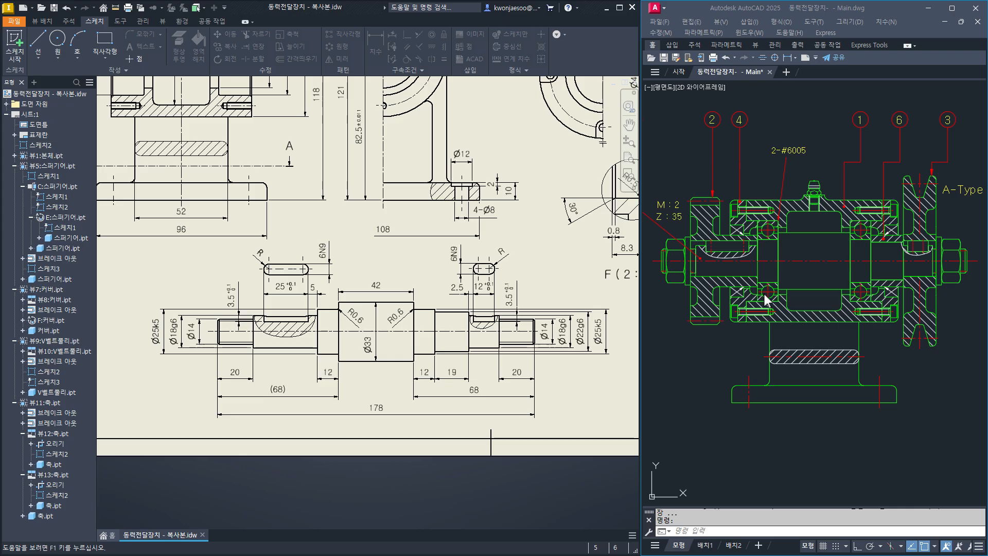
double_click(327, 378)
left_click(474, 66)
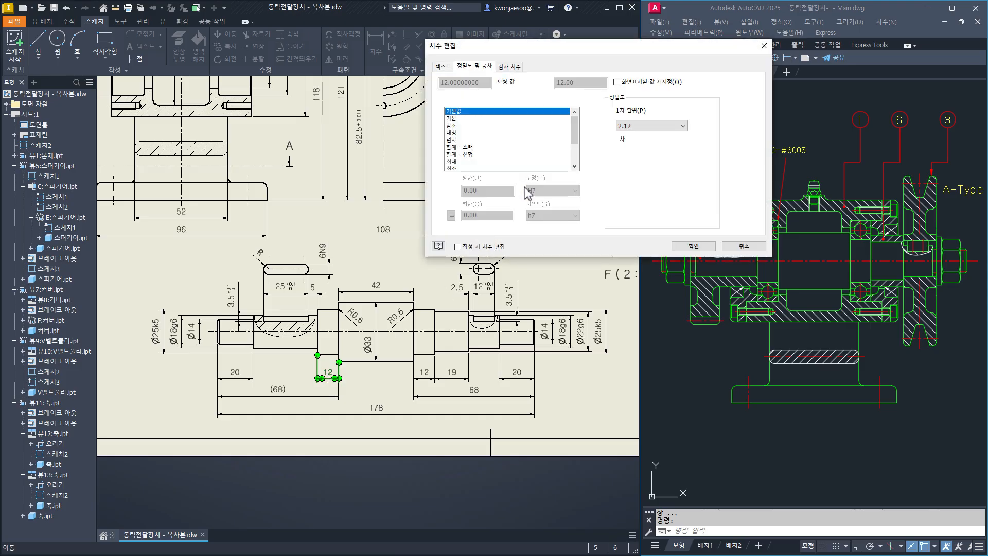
left_click(455, 140)
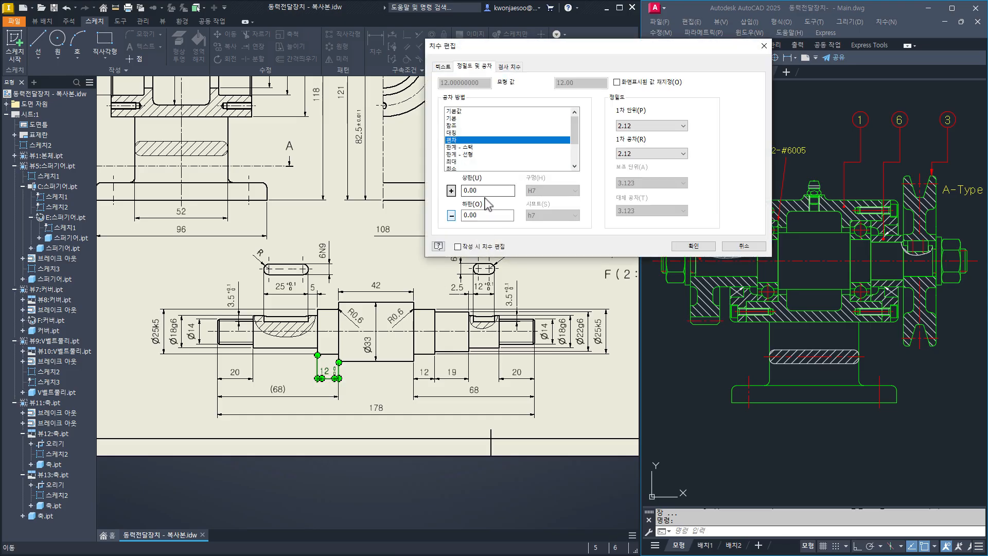
left_click(452, 190)
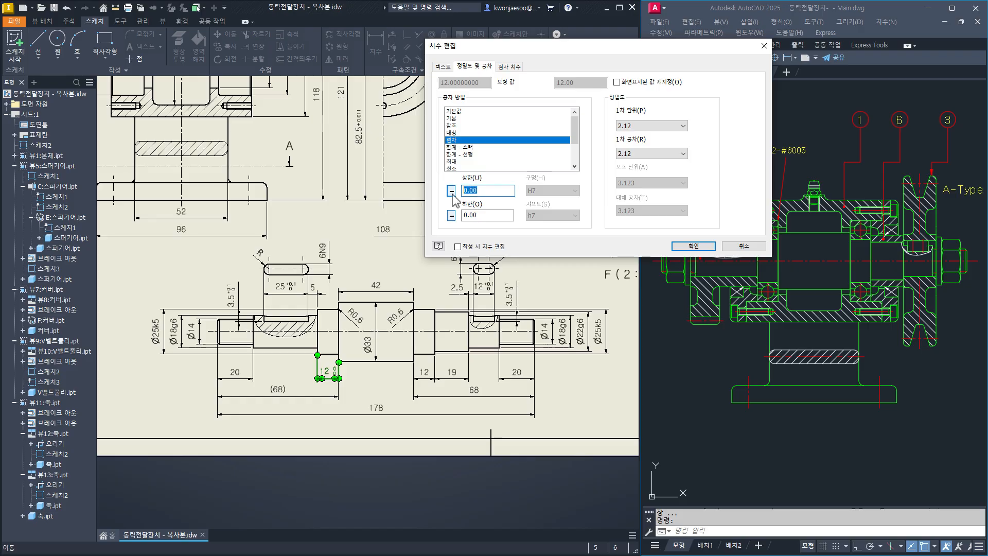
type("0.")
key("Tab")
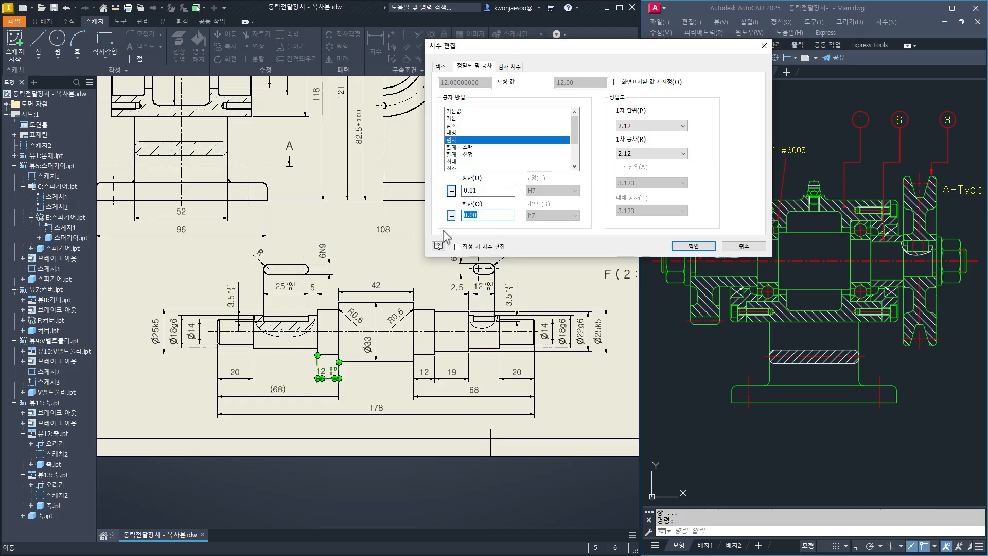
type("0.03")
left_click(694, 246)
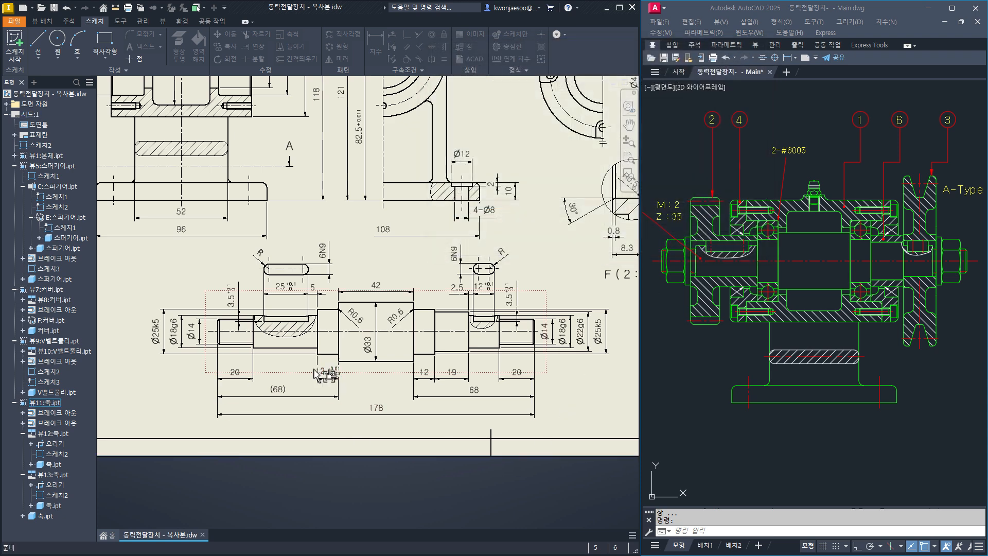
Copy the deviation tolerance from the left 12 mm length dimension to the 12 mm dimension right of the Ø33 section.
scroll(334, 376, "up", 3)
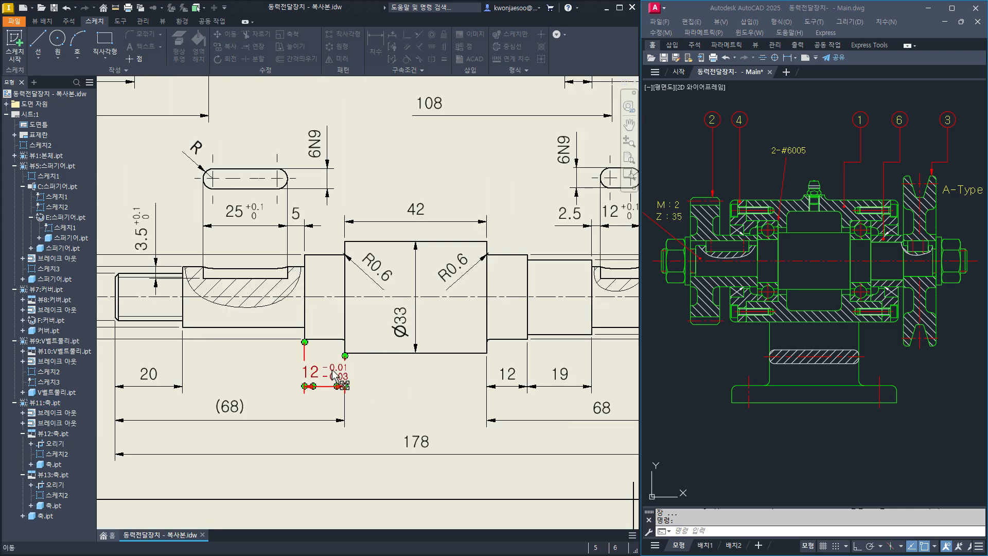
right_click(333, 376)
left_click(359, 433)
mouse_move(491, 409)
middle_mouse_down()
mouse_move(441, 404)
mouse_move(328, 425)
mouse_move(341, 430)
middle_mouse_up()
left_click(462, 375)
key("Escape")
Give the 42 mm length dimension of the Ø33 section a deviation tolerance of -0.01 upper and -0.02 lower.
left_click(309, 214)
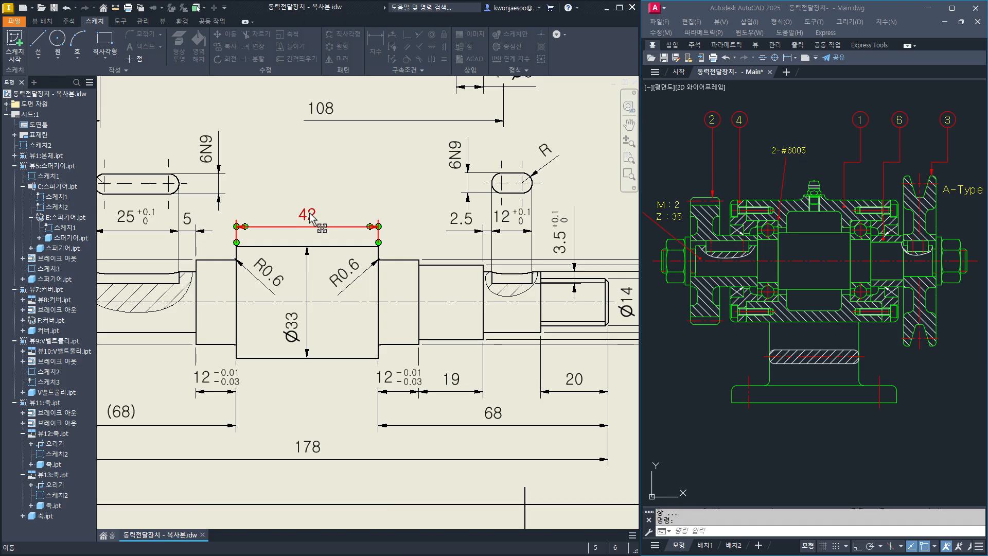
key("Escape")
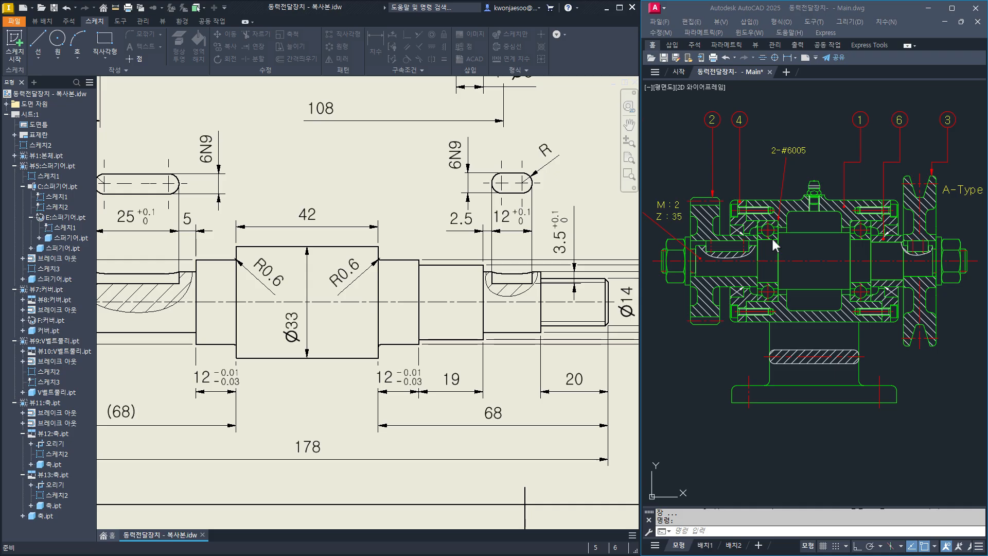
left_click(306, 217)
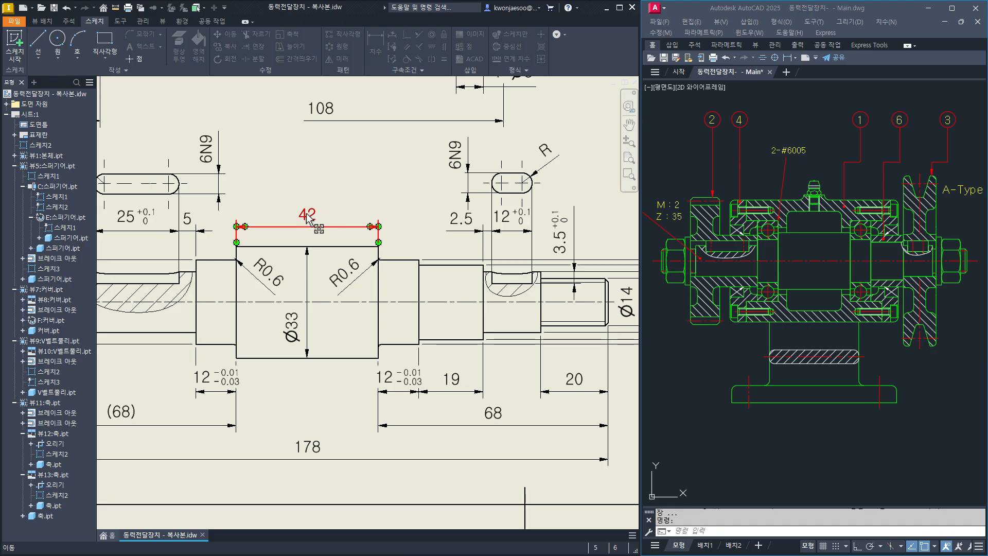
double_click(307, 219)
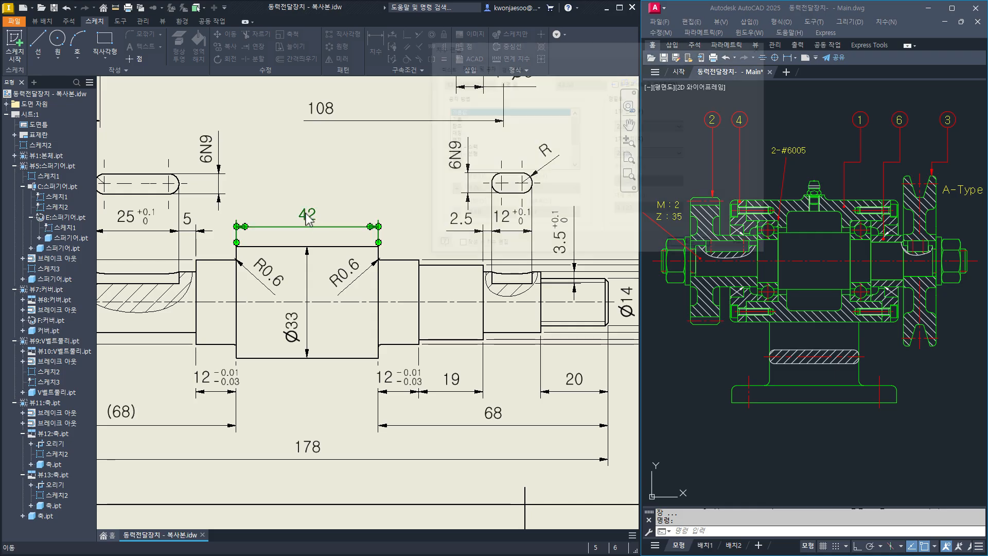
left_click(458, 140)
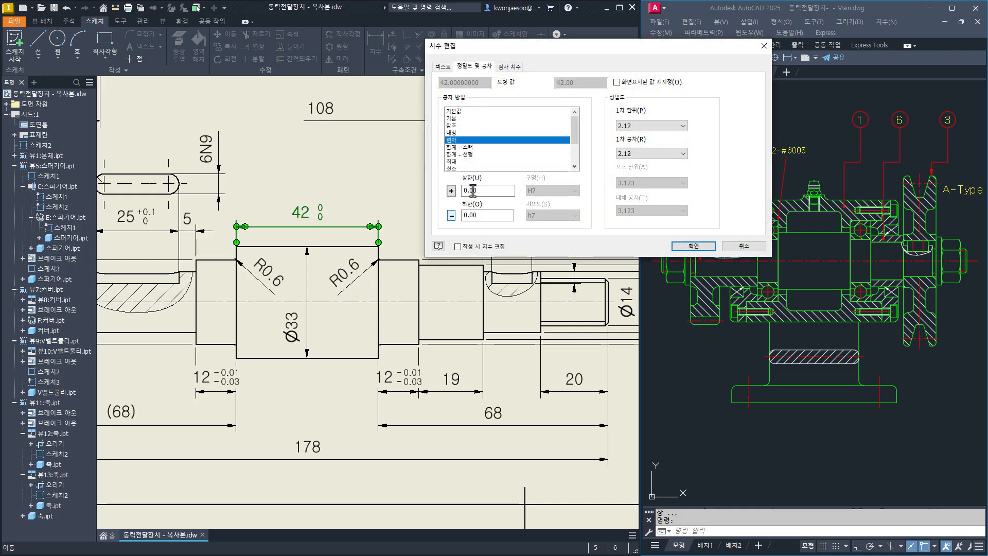
left_click(452, 191)
type("0")
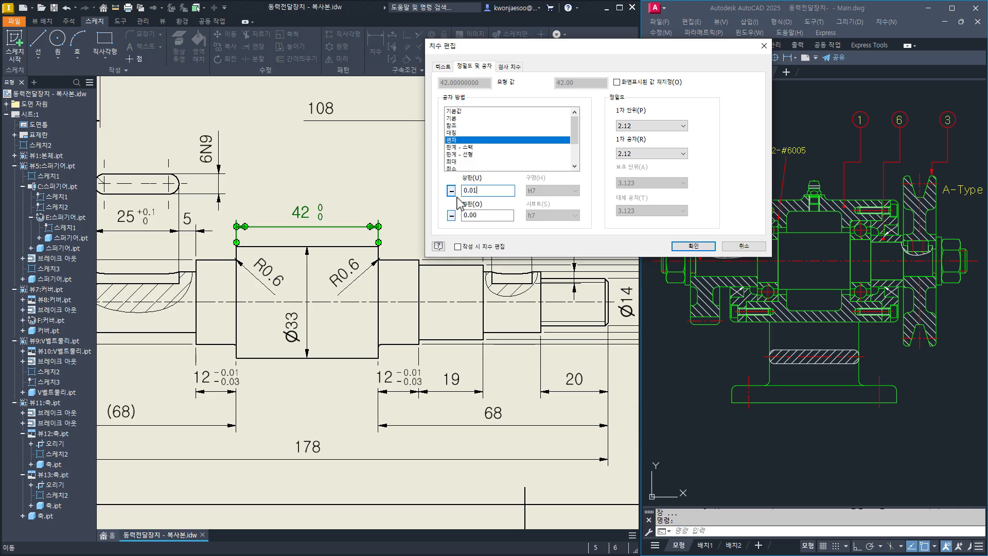
left_click_drag(498, 215, 453, 217)
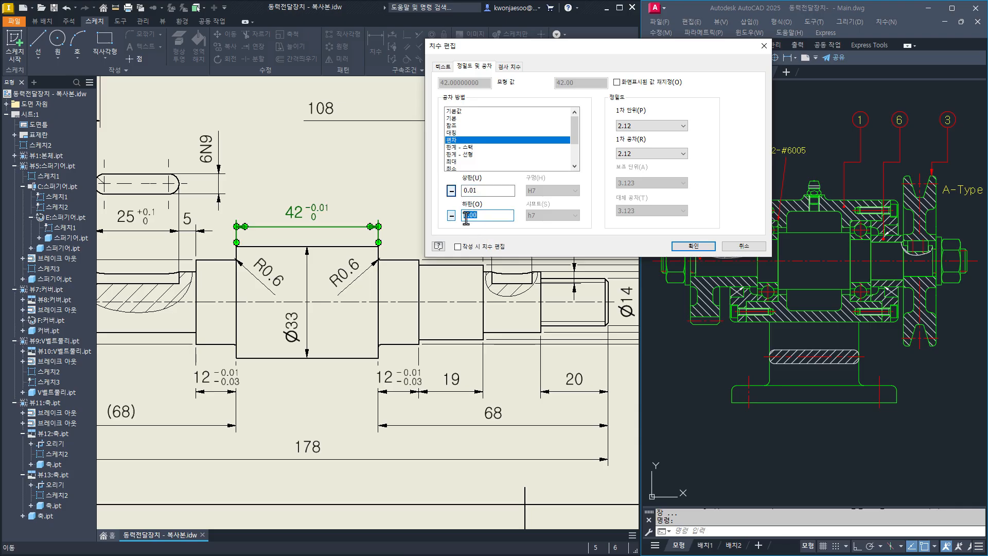
type("0.02")
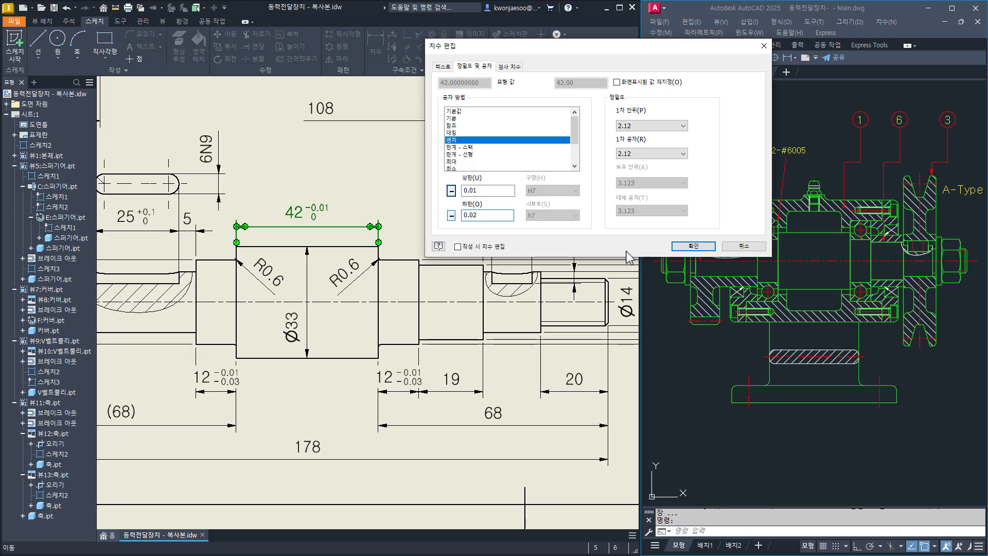
left_click(694, 246)
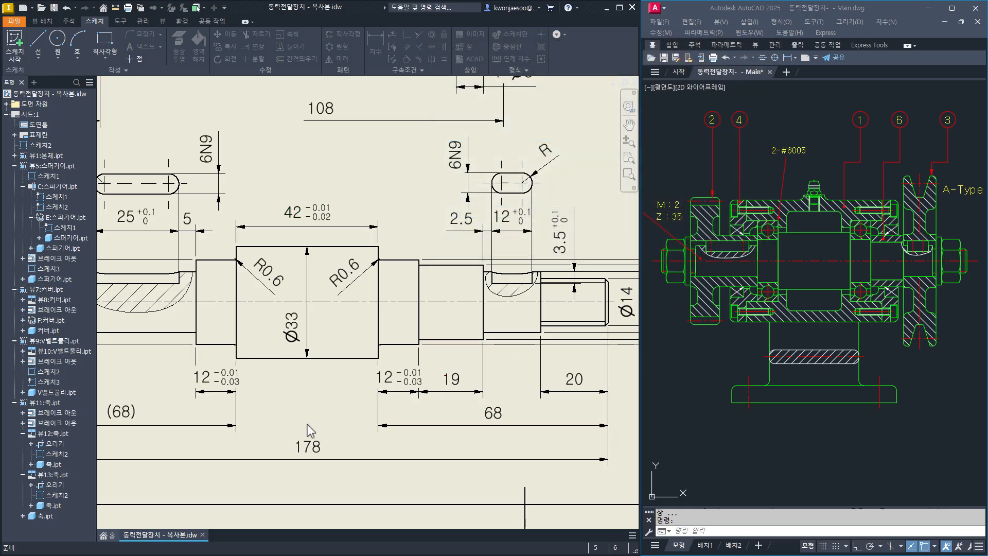
Give the 19 mm length dimension of the shaft a deviation tolerance of -0.1 upper and -0.2 lower.
left_click(452, 386)
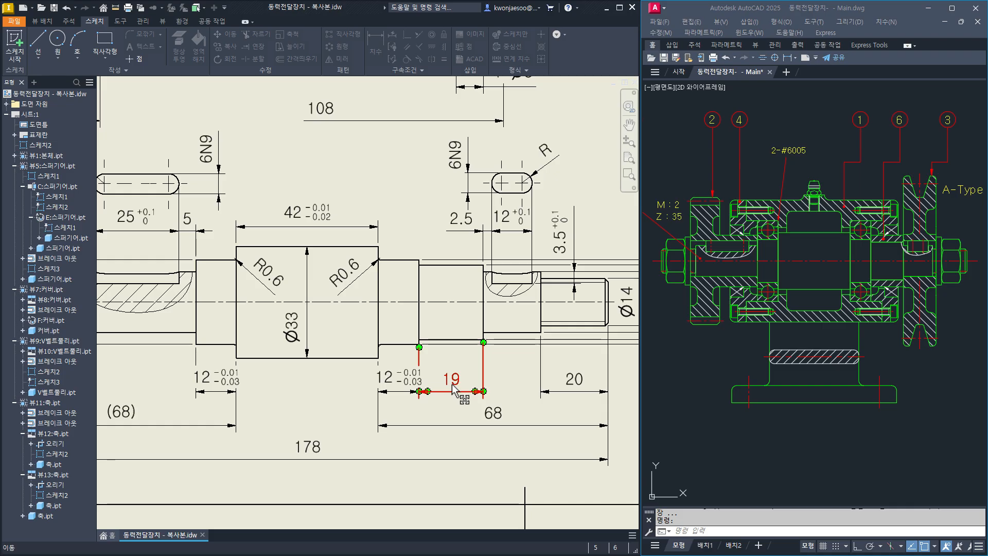
double_click(452, 386)
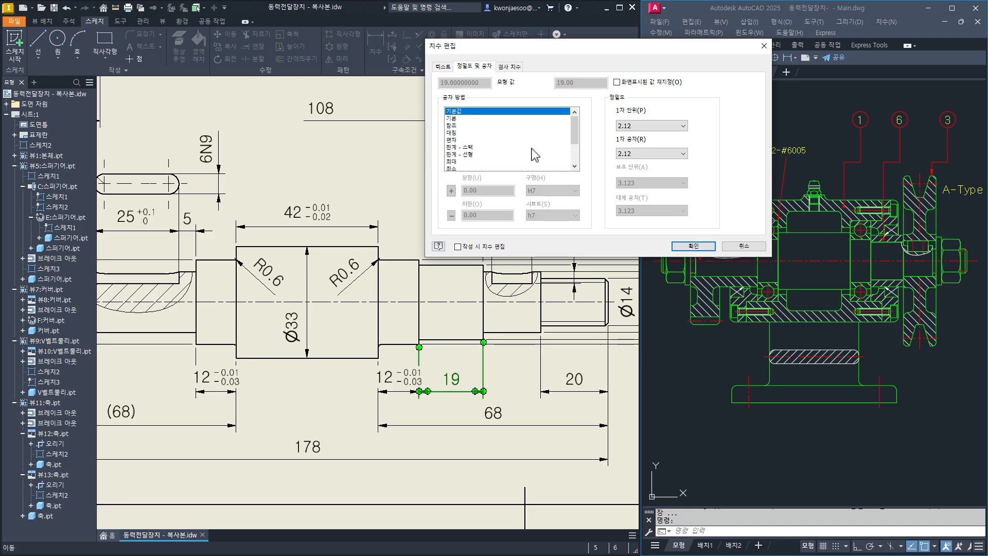
left_click(456, 140)
double_click(491, 192)
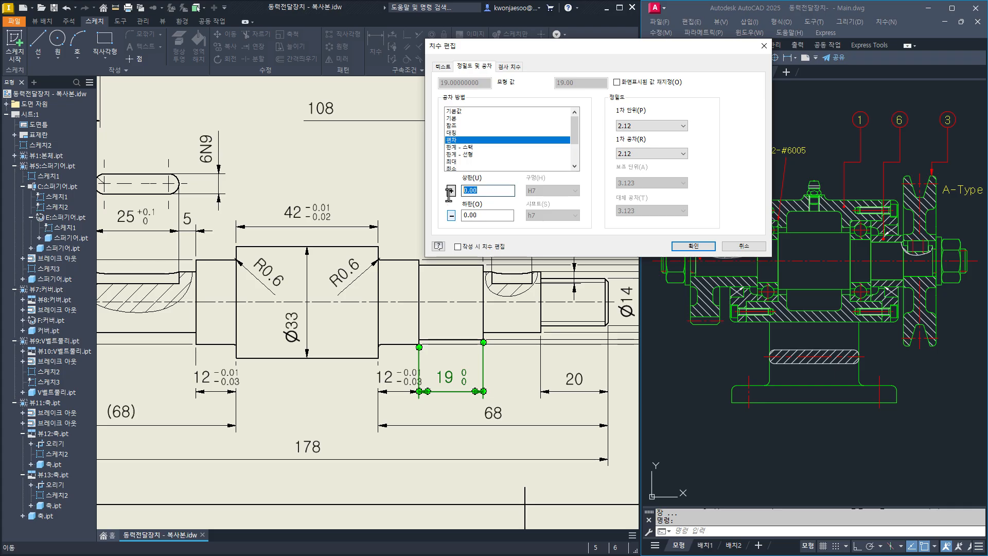
key("Tab")
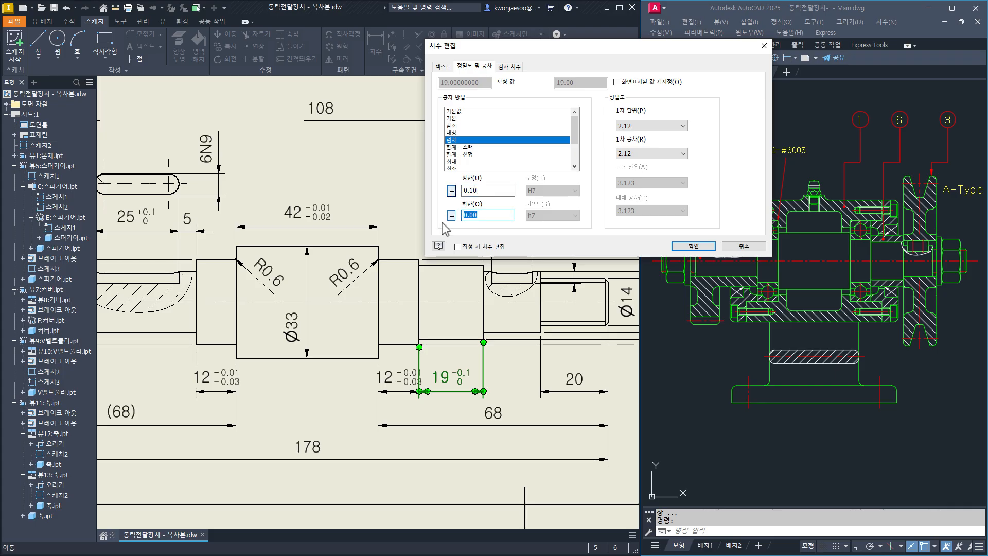
type("0")
left_click(693, 246)
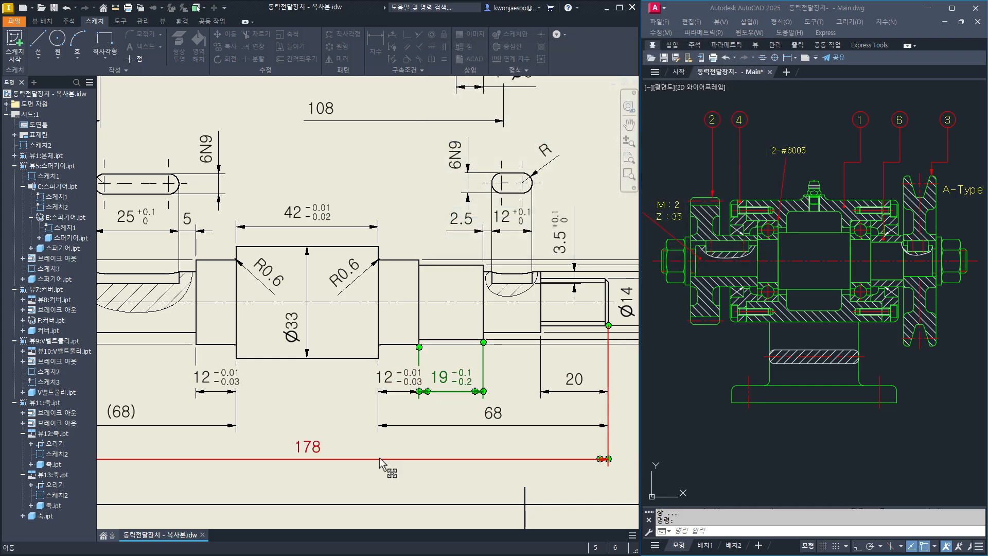
scroll(394, 443, "down", 3)
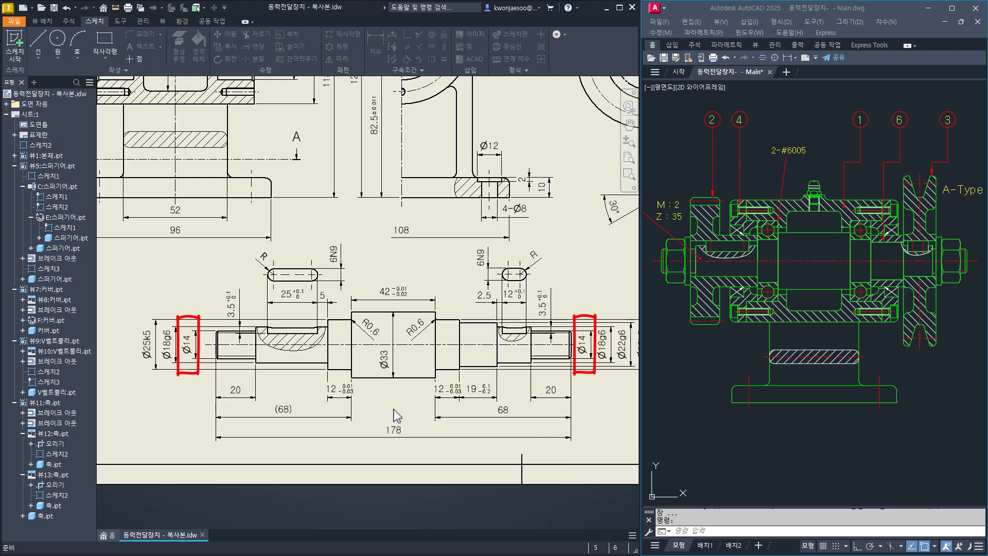
middle_click_drag(395, 415, 353, 412)
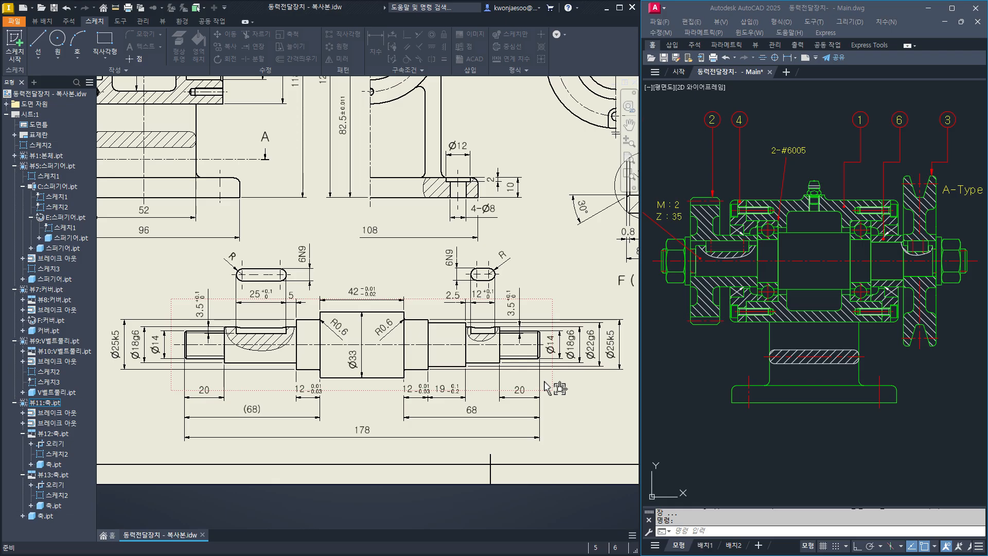
key("Home")
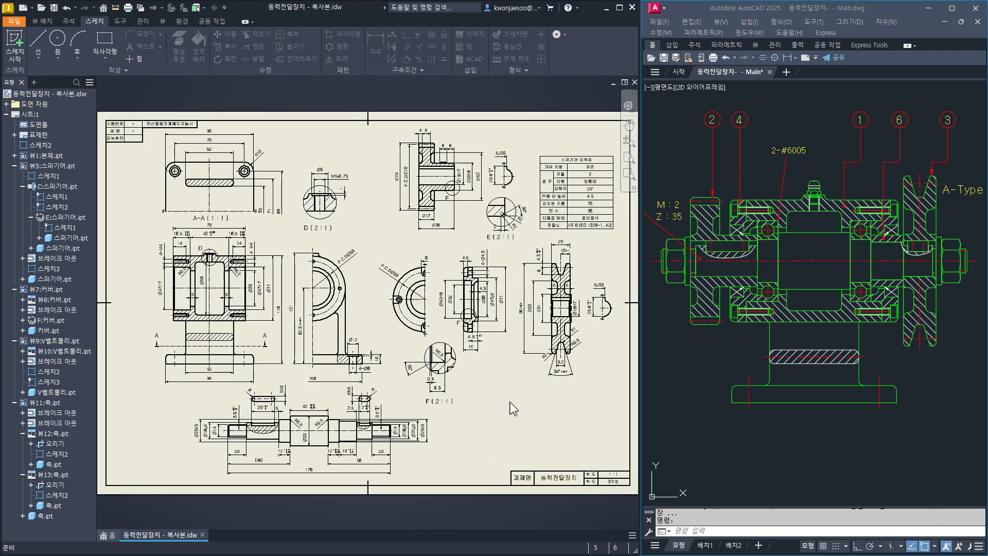